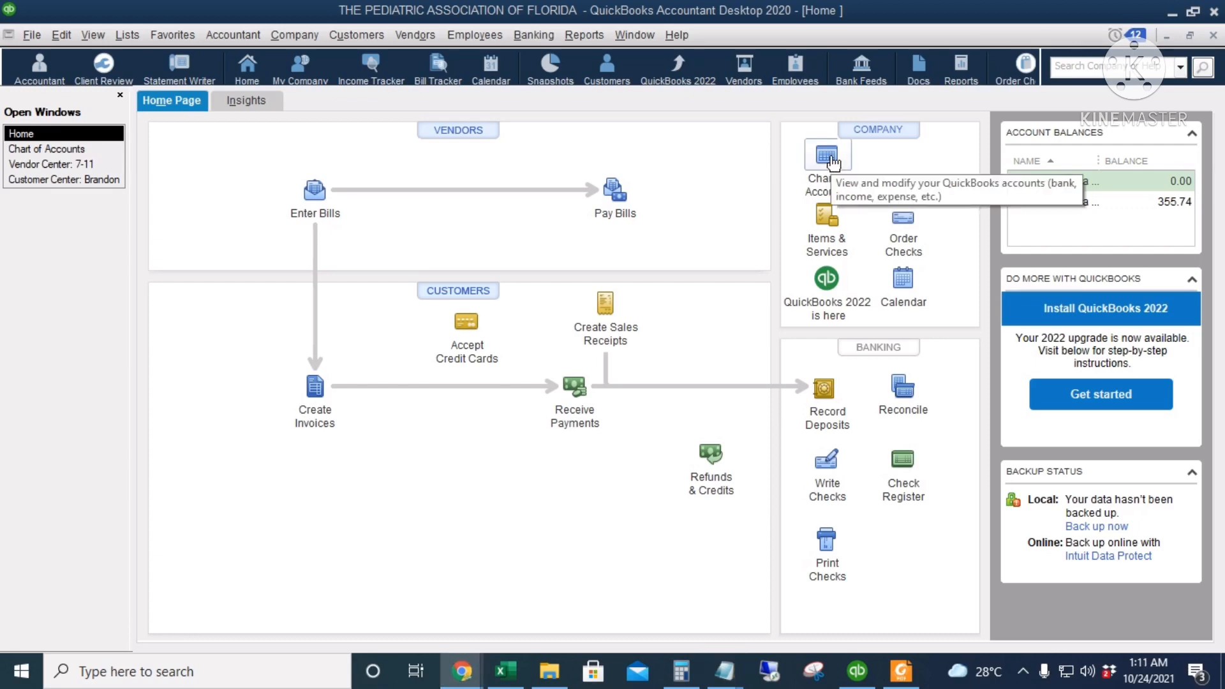
Open the Chart of Accounts from the home page and glance through the account list
{"action": "left_click", "coordinate": [831, 159]}
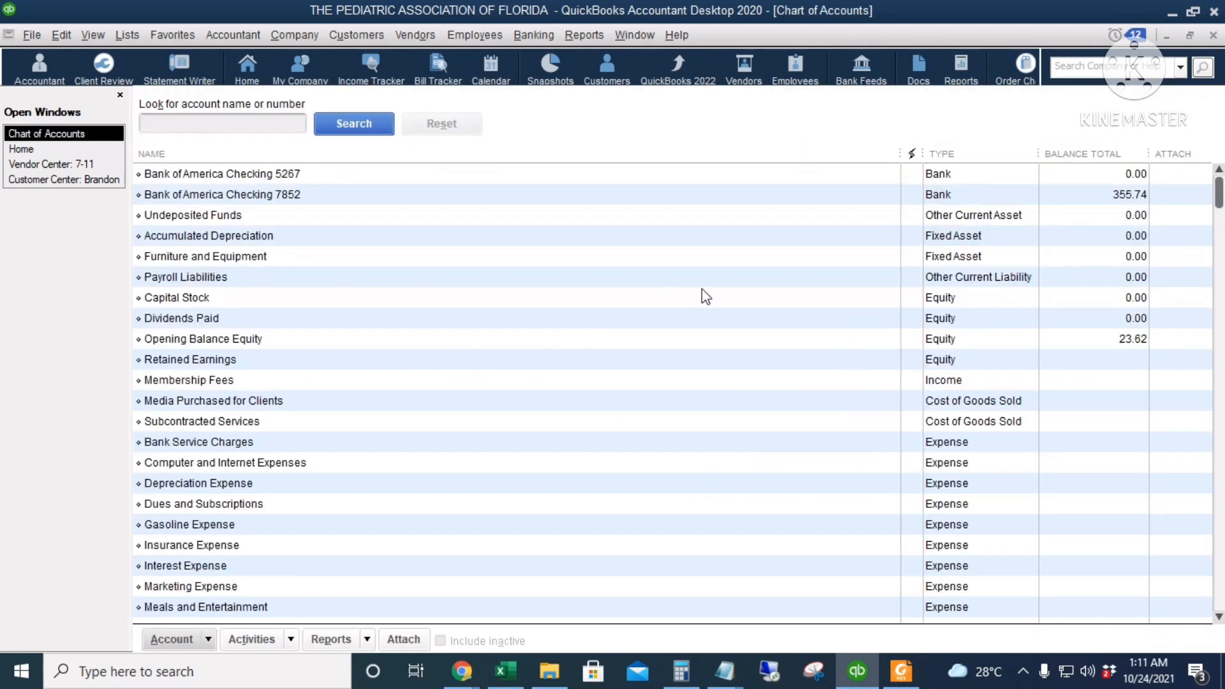
{"action": "scroll", "coordinate": [702, 294], "scroll_direction": "down", "scroll_amount": 2}
{"action": "scroll", "coordinate": [761, 381], "scroll_direction": "up", "scroll_amount": 2}
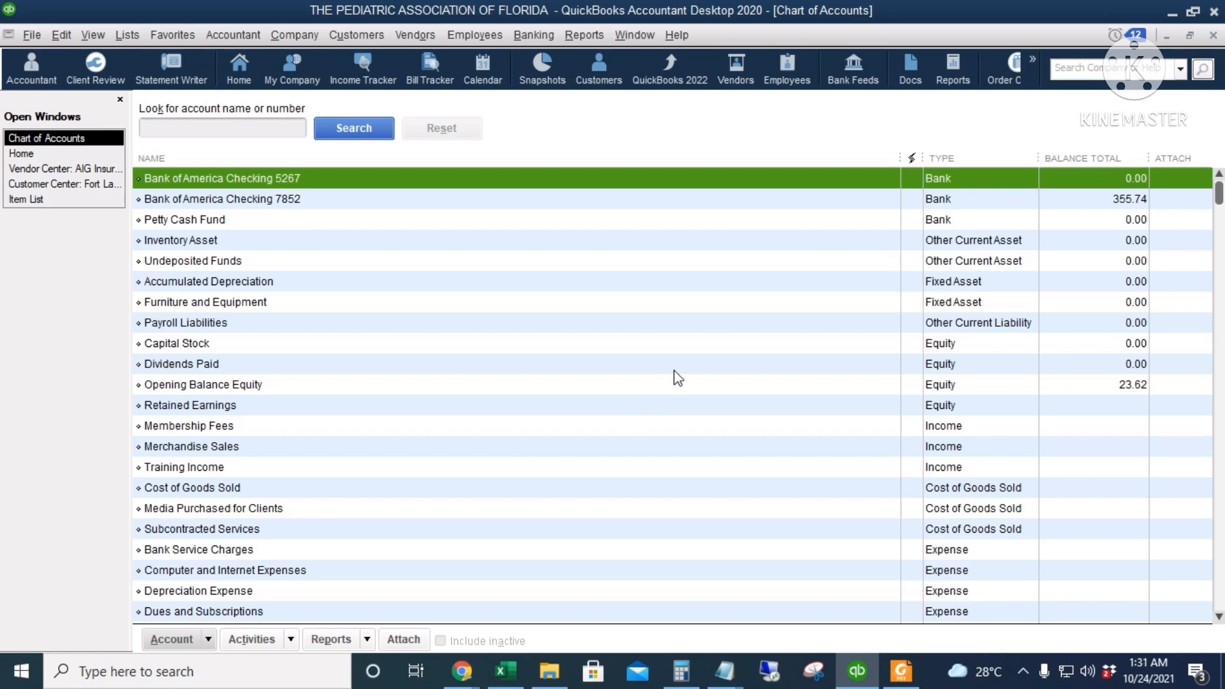
Examine the chart of accounts from the bank and asset accounts through equity, income, cost of goods sold and expenses
{"action": "left_click", "coordinate": [426, 219]}
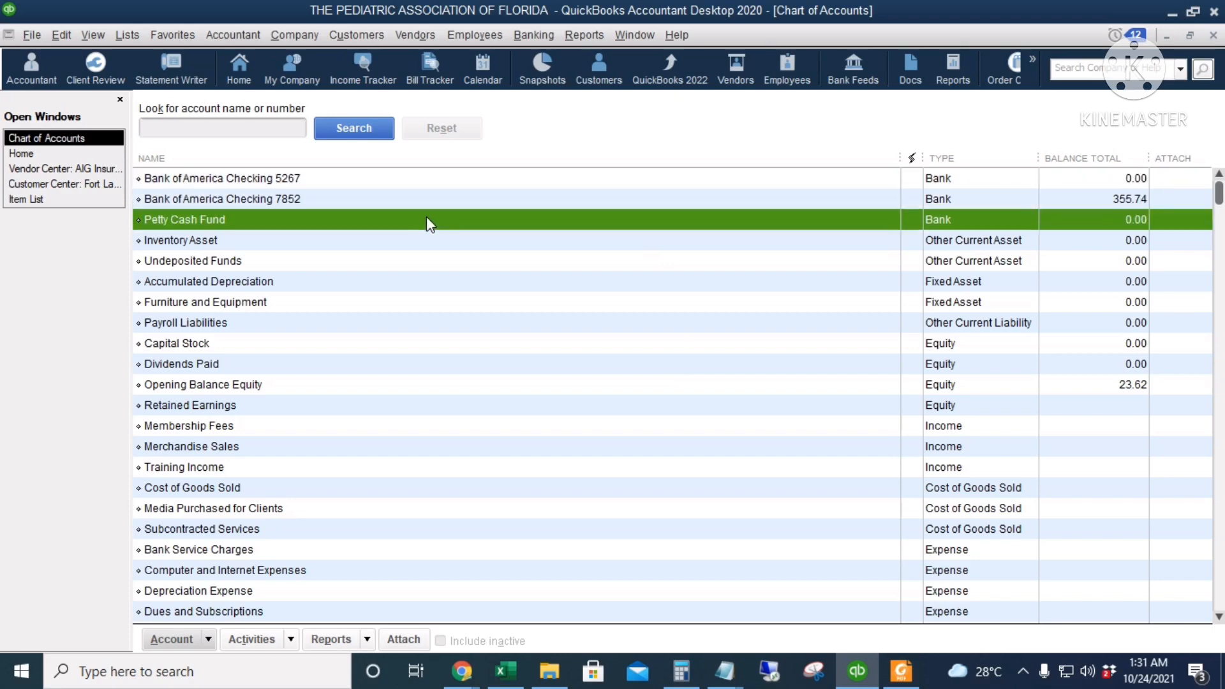
{"action": "scroll", "coordinate": [503, 359], "scroll_direction": "down", "scroll_amount": 1}
{"action": "scroll", "coordinate": [473, 297], "scroll_direction": "up", "scroll_amount": 1}
{"action": "left_click", "coordinate": [446, 237]}
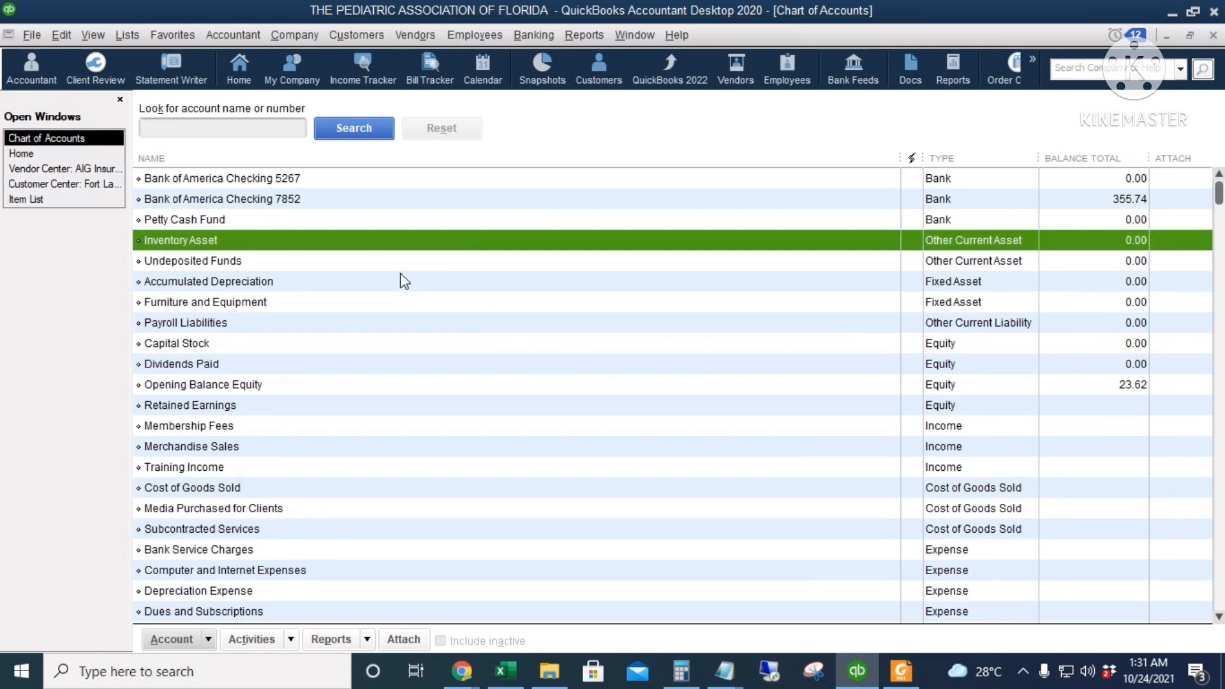
{"action": "left_click", "coordinate": [420, 302]}
{"action": "scroll", "coordinate": [424, 316], "scroll_direction": "down", "scroll_amount": 1}
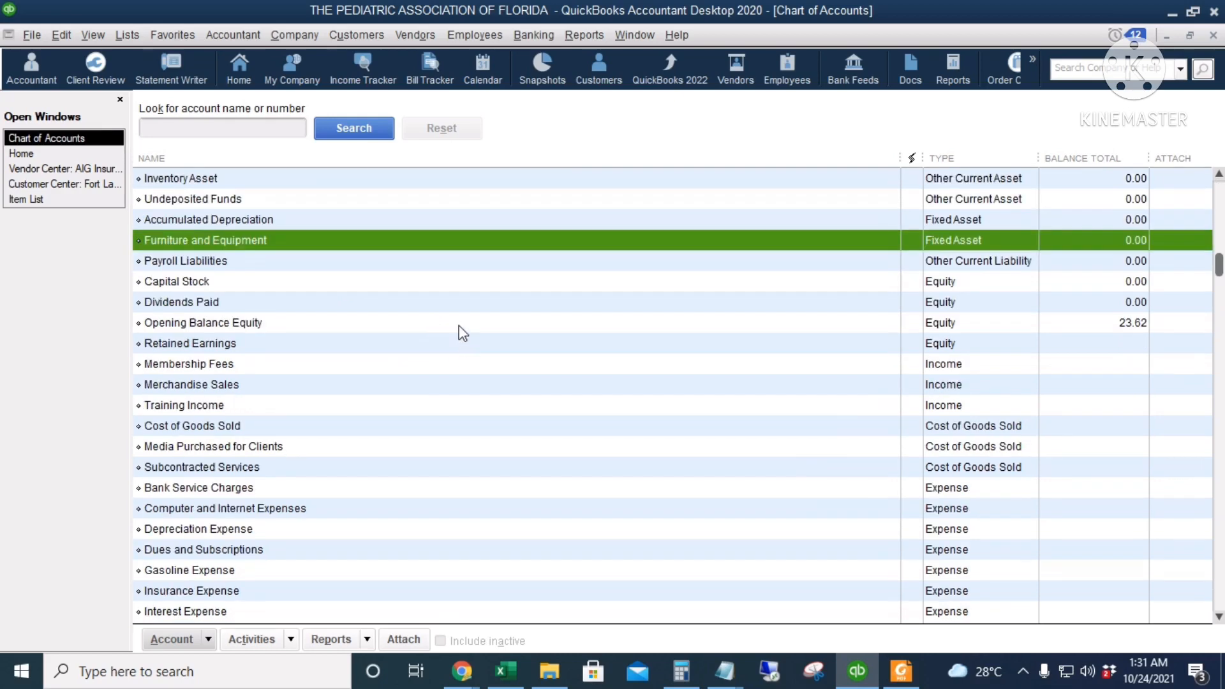
{"action": "left_click", "coordinate": [462, 320]}
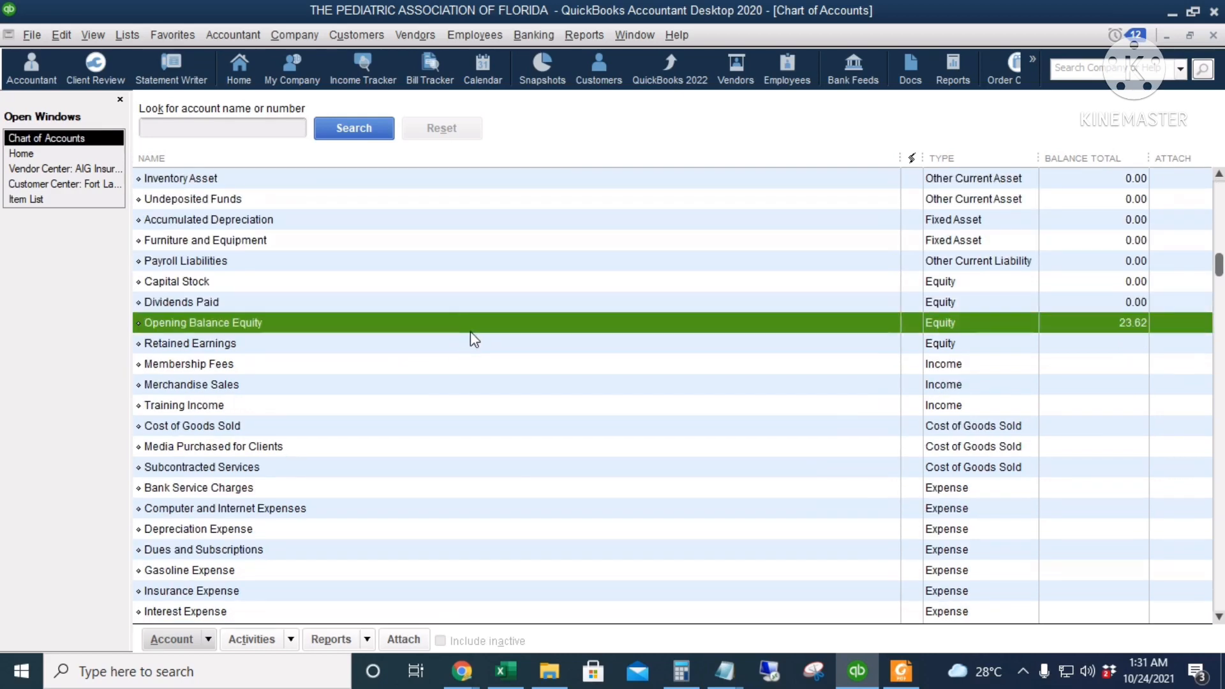
{"action": "left_click", "coordinate": [541, 387]}
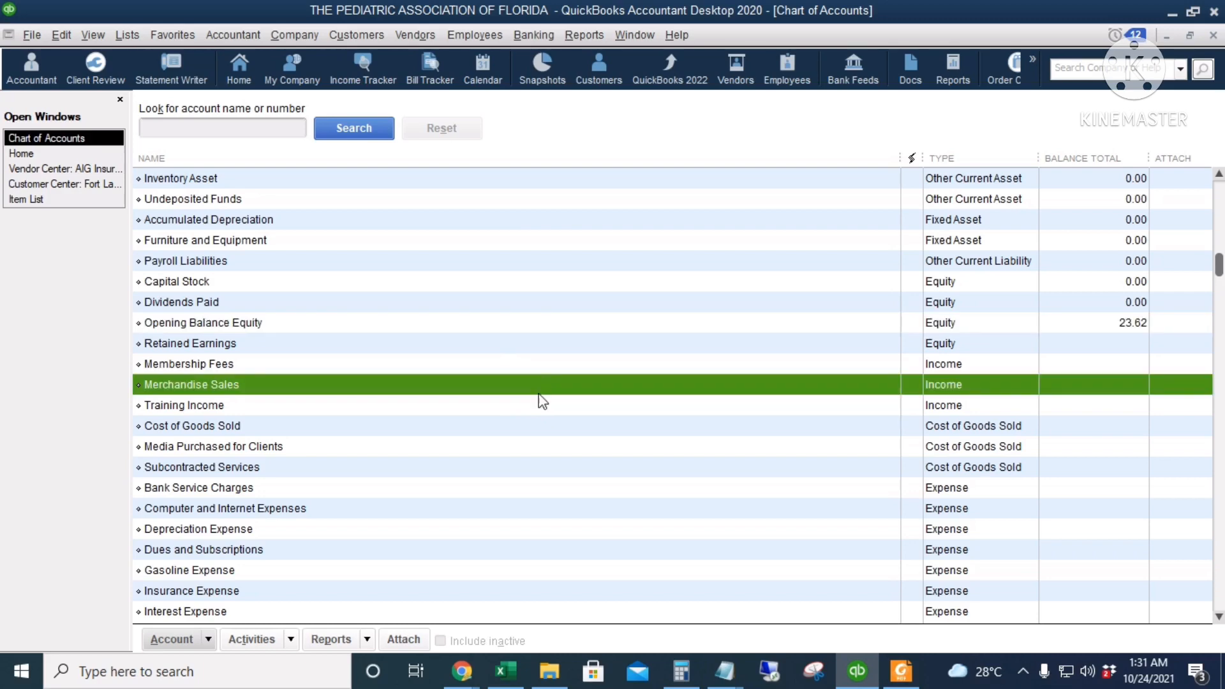
{"action": "left_click", "coordinate": [546, 408]}
{"action": "scroll", "coordinate": [577, 425], "scroll_direction": "down", "scroll_amount": 1}
{"action": "left_click", "coordinate": [494, 369]}
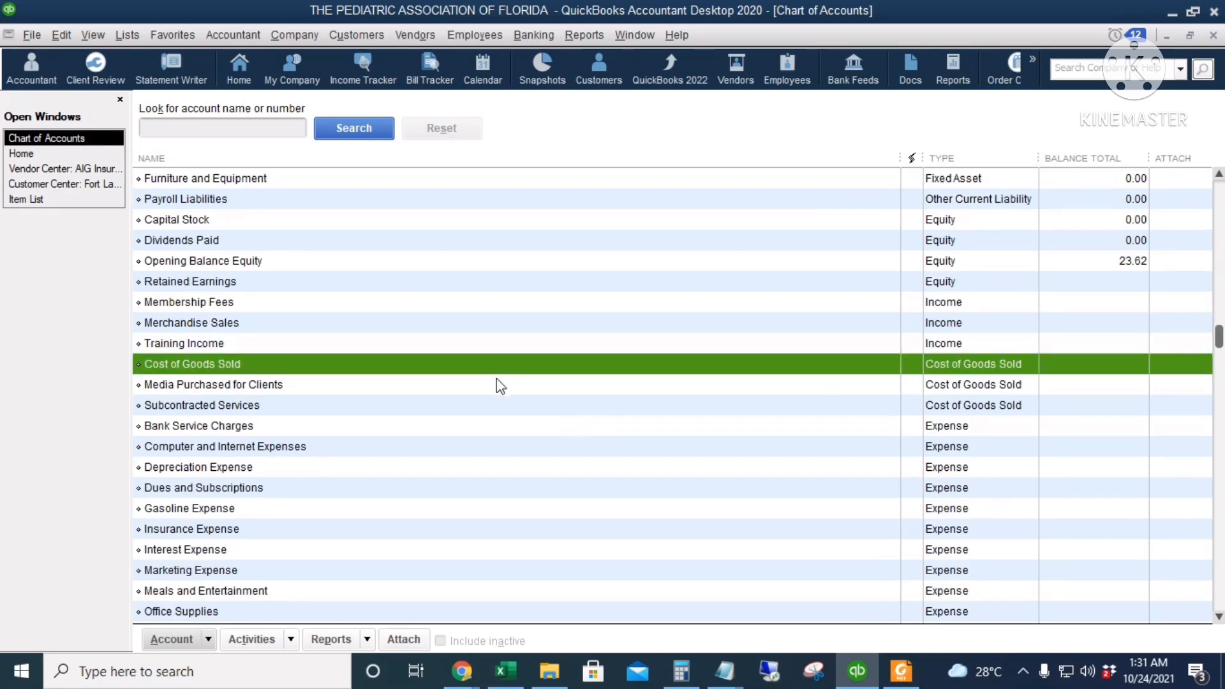
{"action": "left_click", "coordinate": [518, 401]}
{"action": "scroll", "coordinate": [533, 390], "scroll_direction": "down", "scroll_amount": 1}
{"action": "scroll", "coordinate": [534, 385], "scroll_direction": "down", "scroll_amount": 1}
{"action": "left_click", "coordinate": [527, 385]}
{"action": "scroll", "coordinate": [531, 415], "scroll_direction": "down", "scroll_amount": 2}
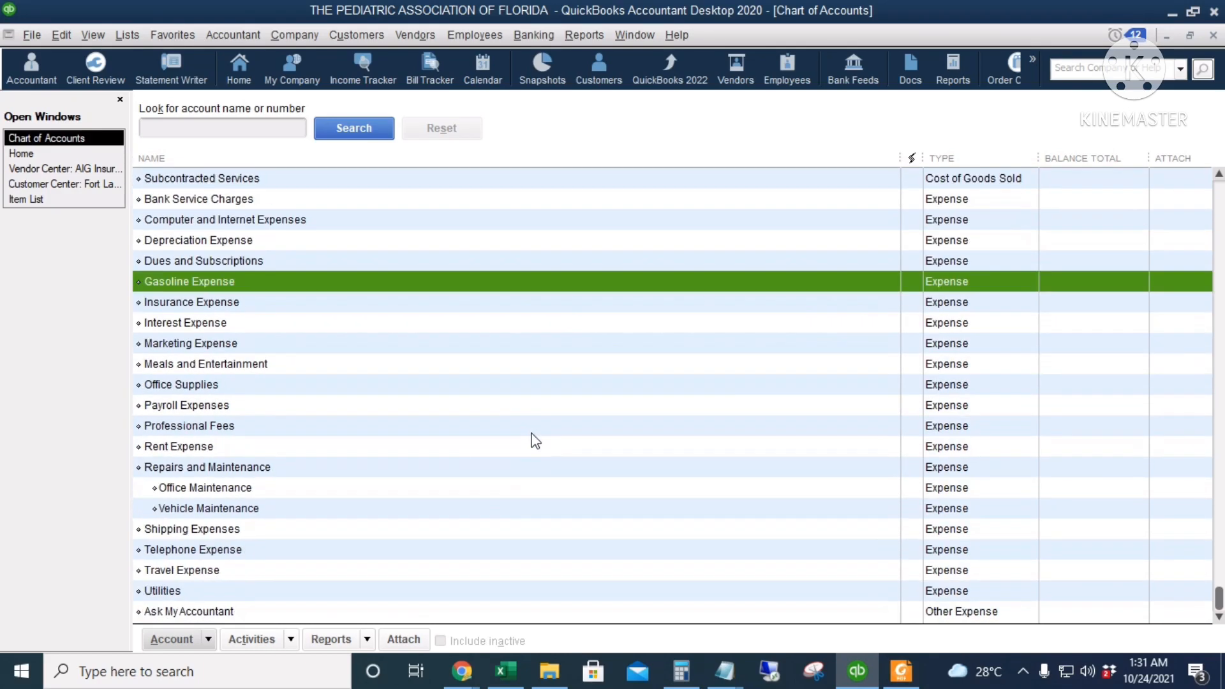
{"action": "left_click", "coordinate": [544, 448]}
{"action": "left_click", "coordinate": [537, 286]}
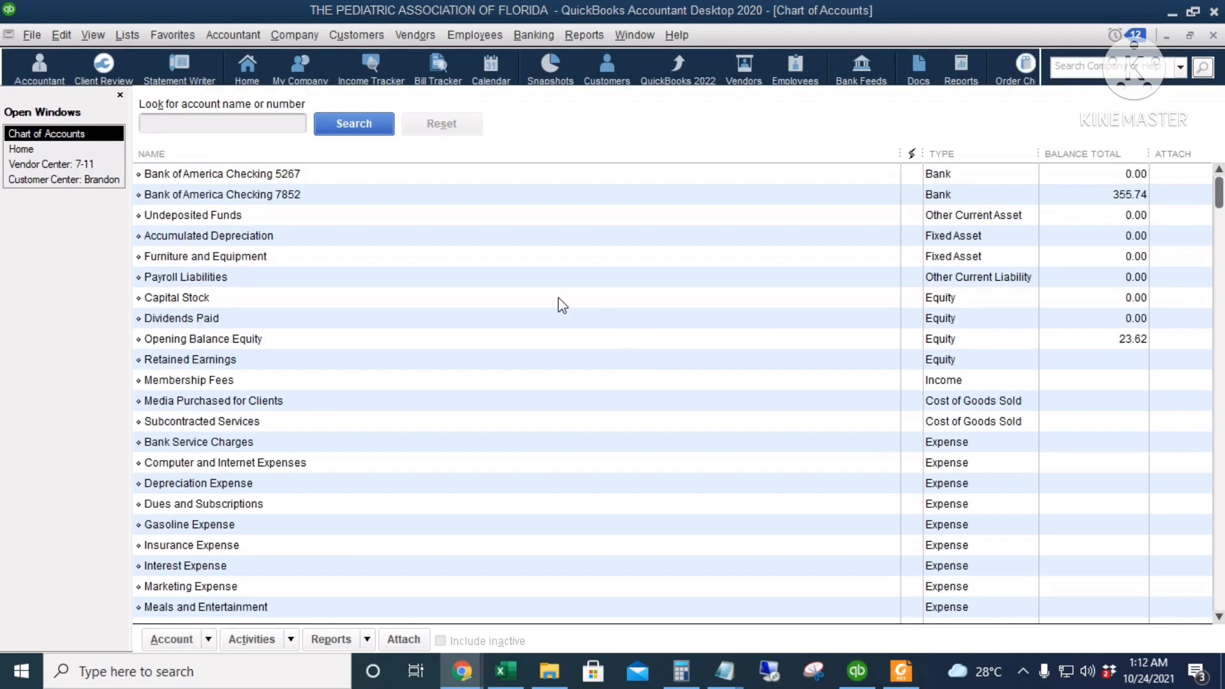
Start a new account in the chart of accounts and choose Bank as its account type
{"action": "left_click", "coordinate": [475, 218]}
{"action": "right_click", "coordinate": [477, 219]}
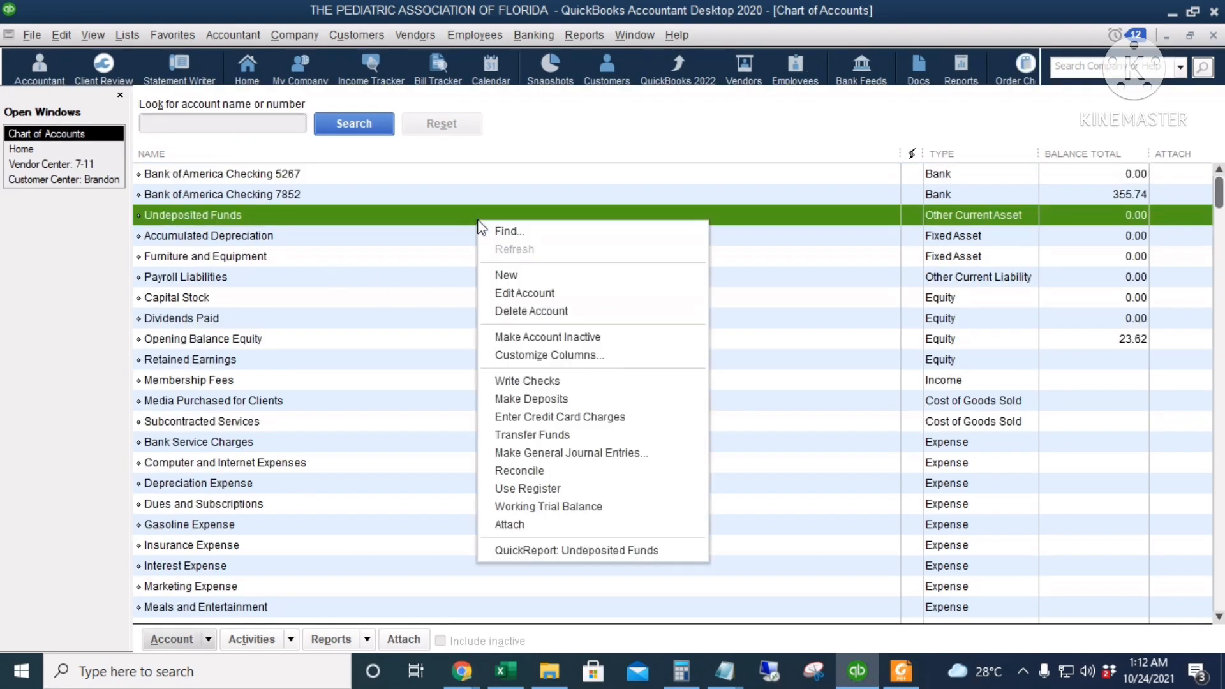
{"action": "left_click", "coordinate": [573, 284]}
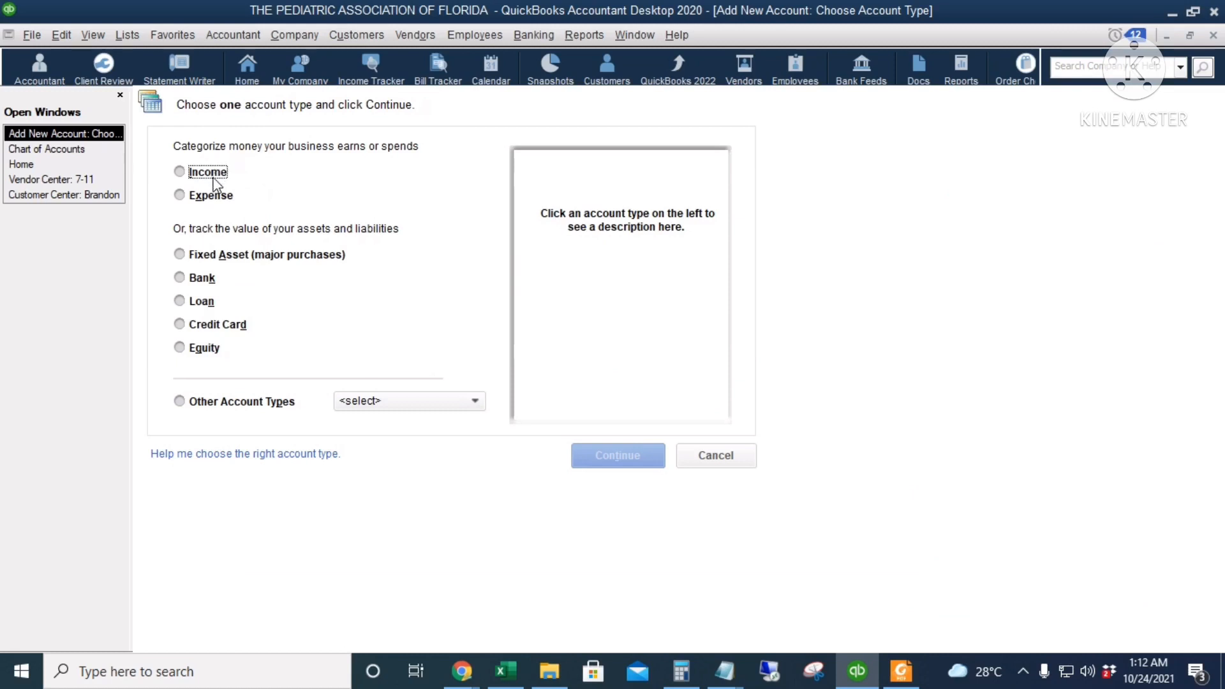
{"action": "left_click", "coordinate": [399, 403]}
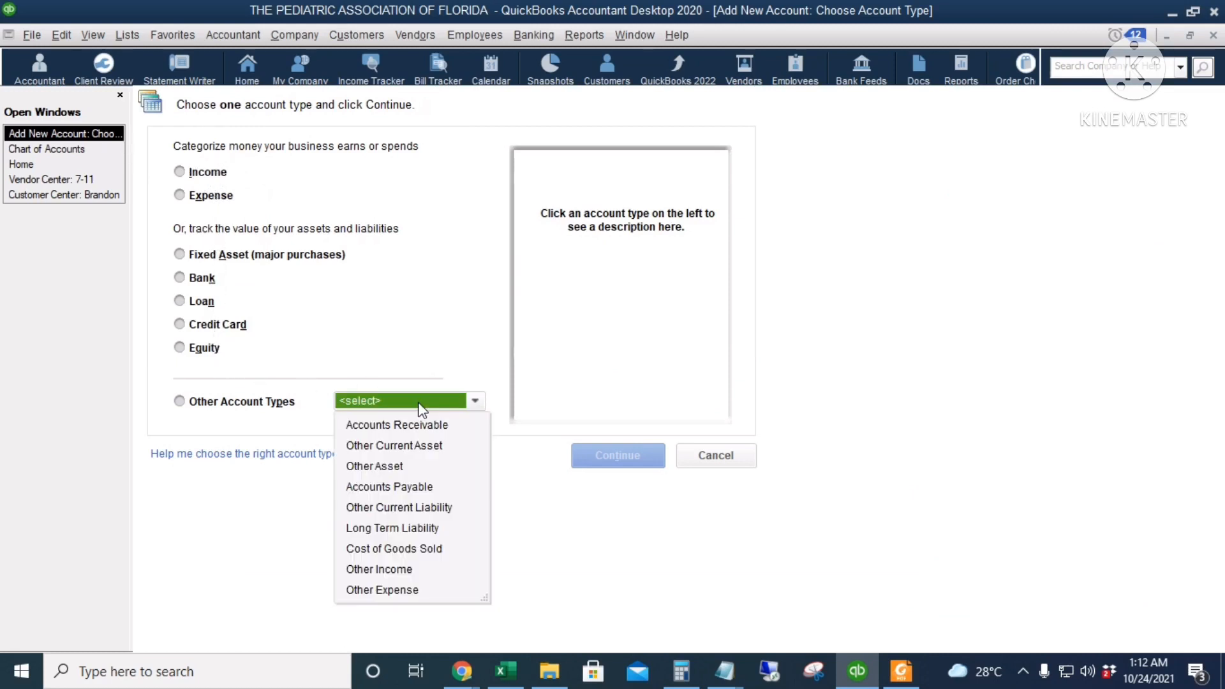
{"action": "left_click", "coordinate": [348, 319]}
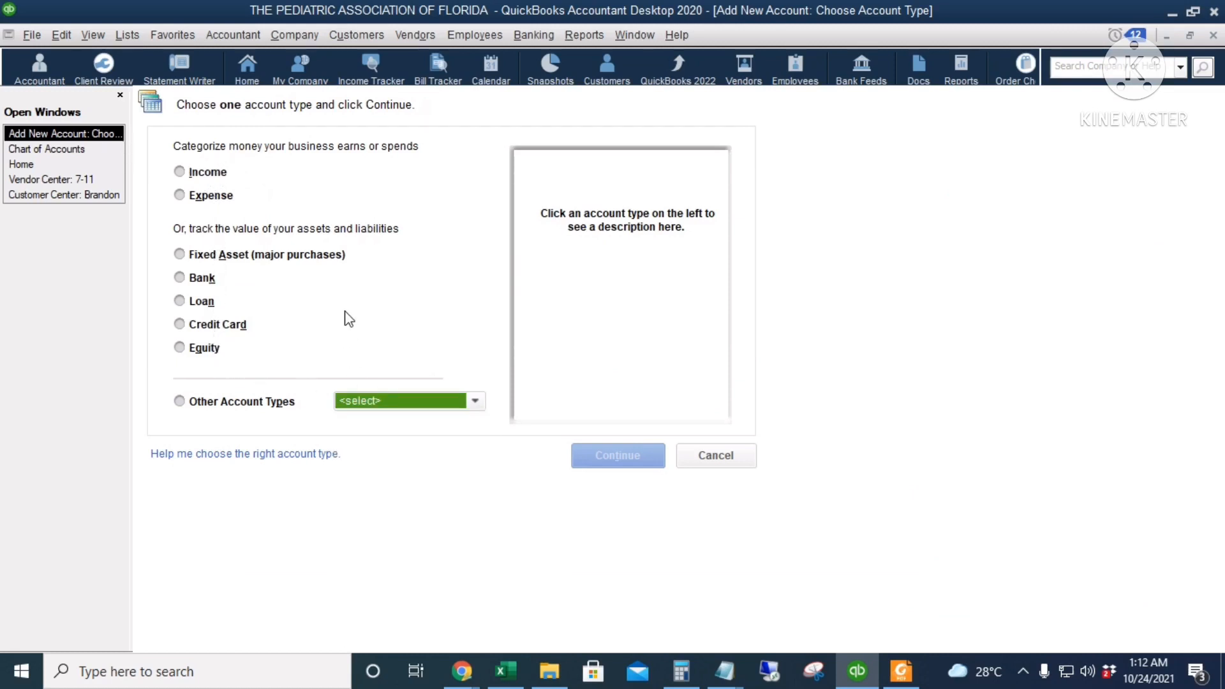
{"action": "left_click", "coordinate": [202, 284]}
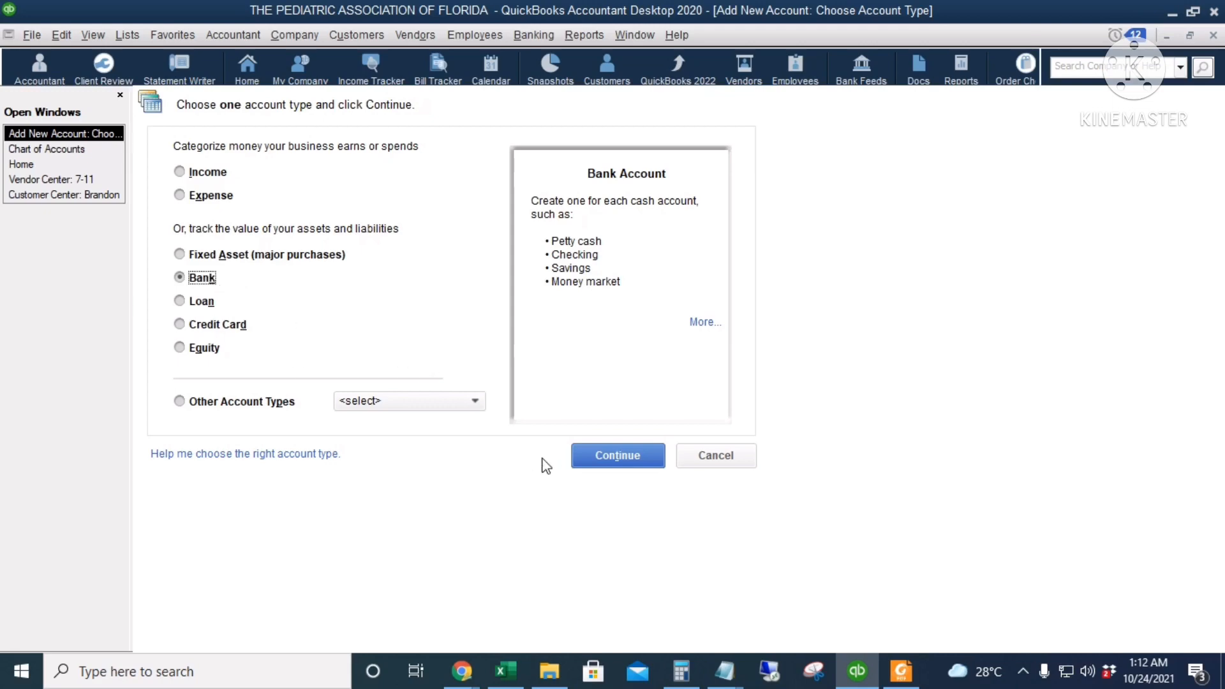
{"action": "left_click", "coordinate": [611, 460]}
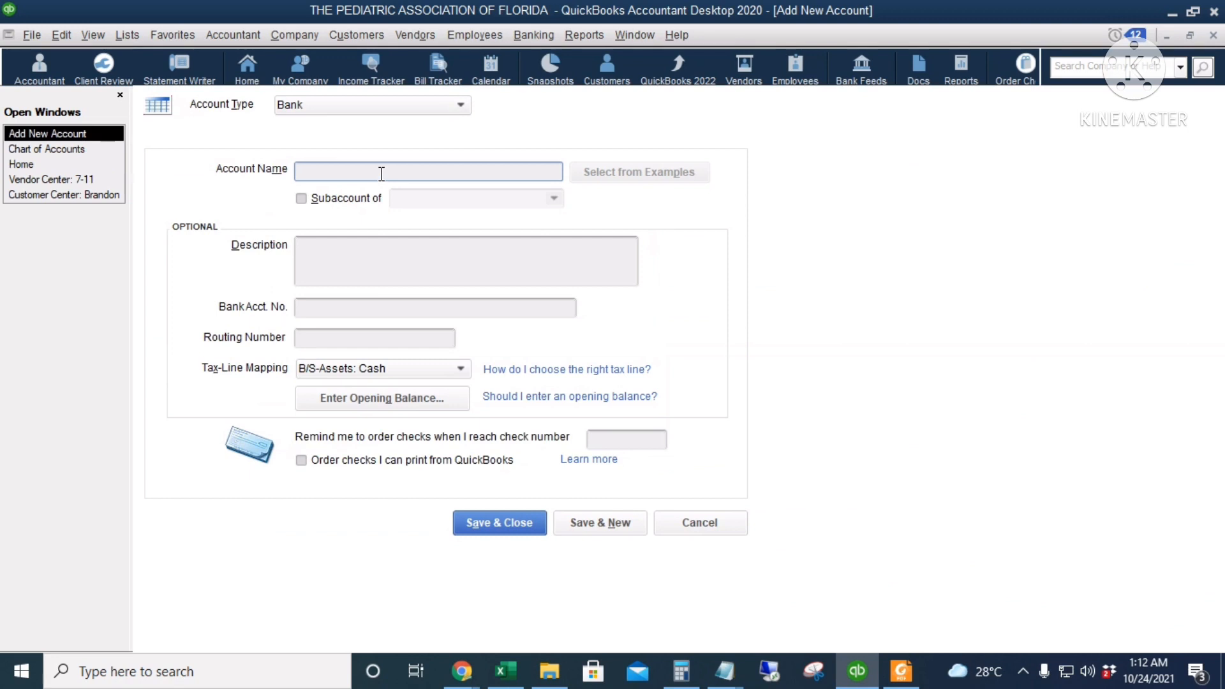
Name the new bank account Petty Cash Fund, save it and decline the bank feed setup
{"action": "type", "text": "Petty Cash Fund"}
{"action": "left_click", "coordinate": [507, 522]}
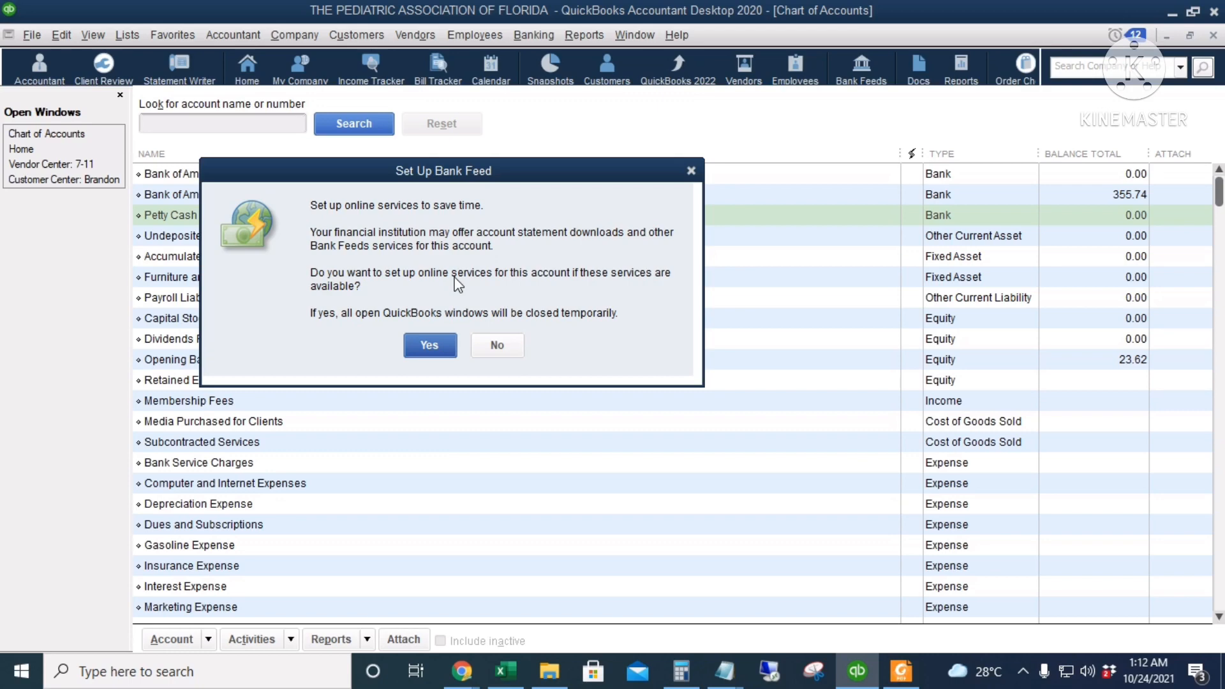
{"action": "left_click", "coordinate": [495, 345]}
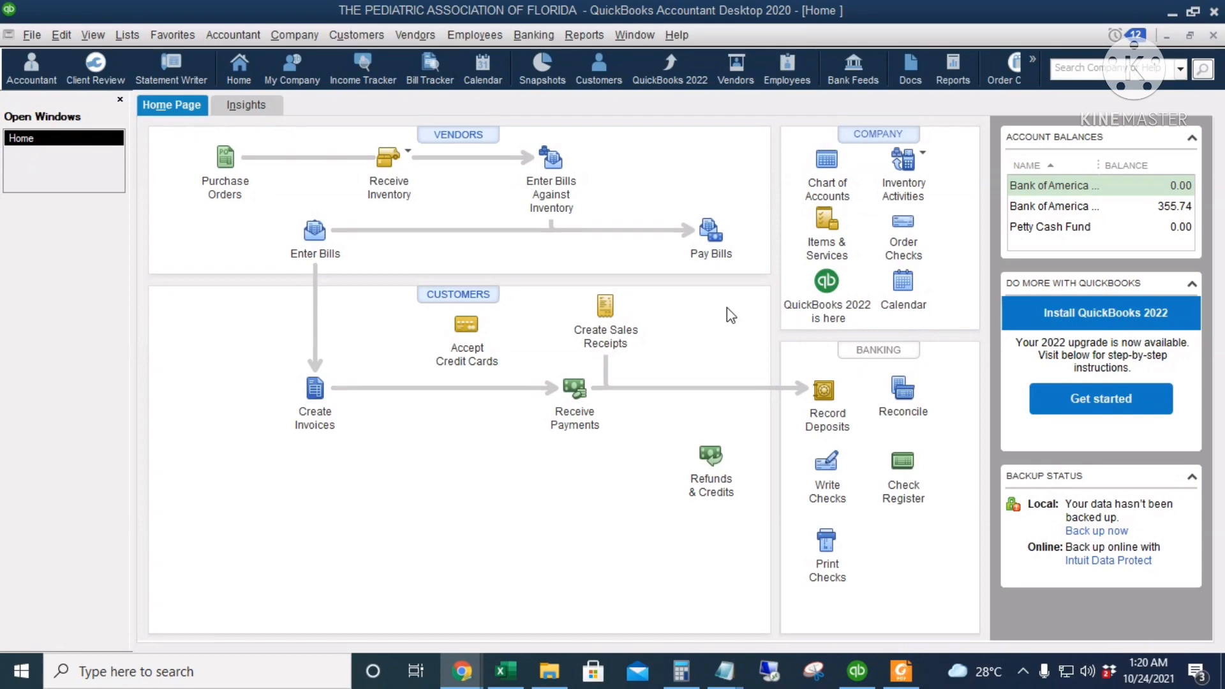
Open the item list from the home page and start a new item of type Service
{"action": "left_click", "coordinate": [828, 232]}
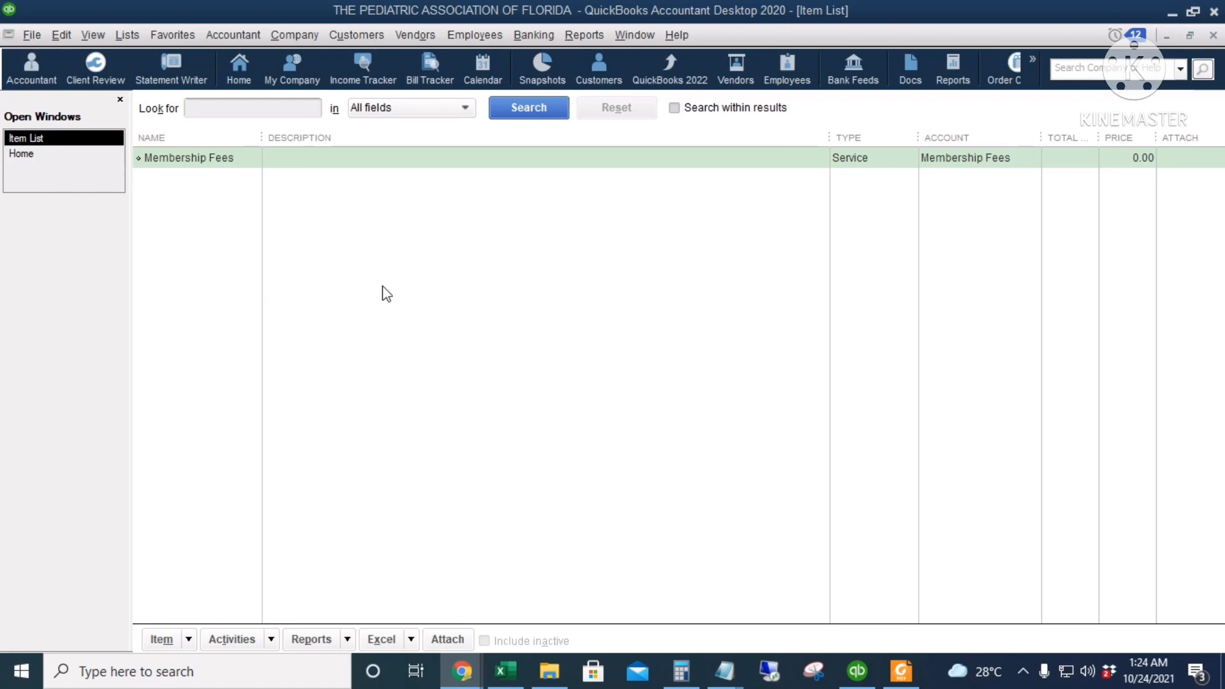
{"action": "left_click", "coordinate": [189, 643]}
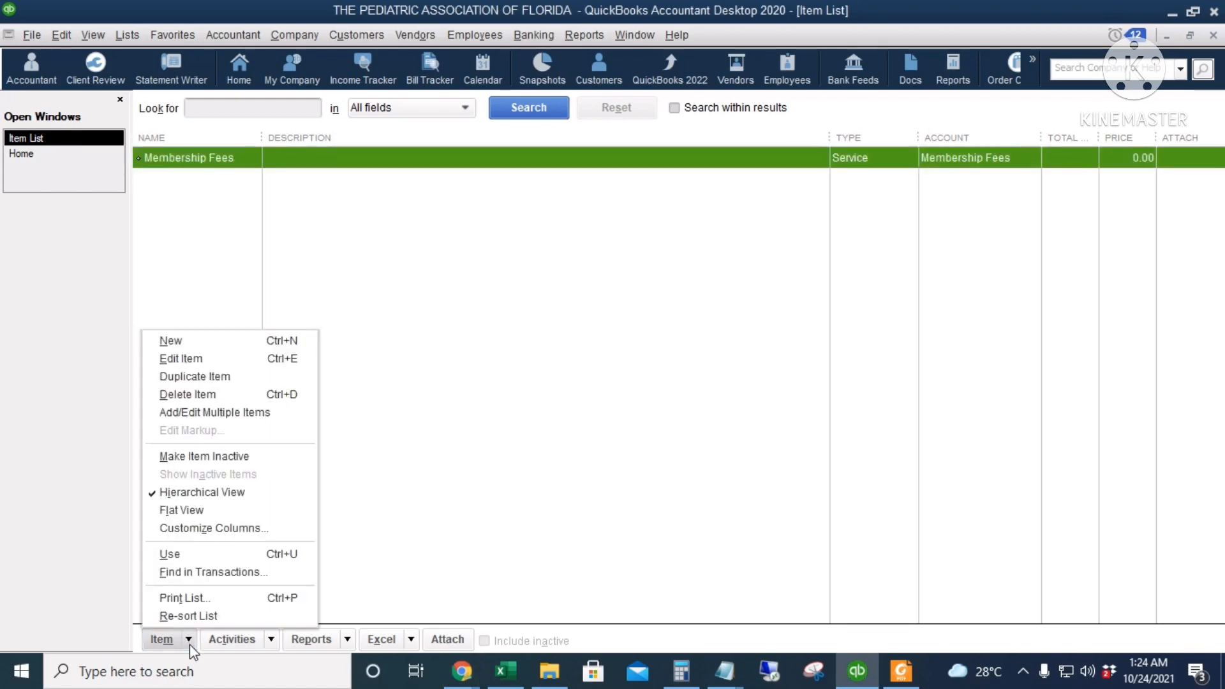
{"action": "left_click", "coordinate": [235, 347]}
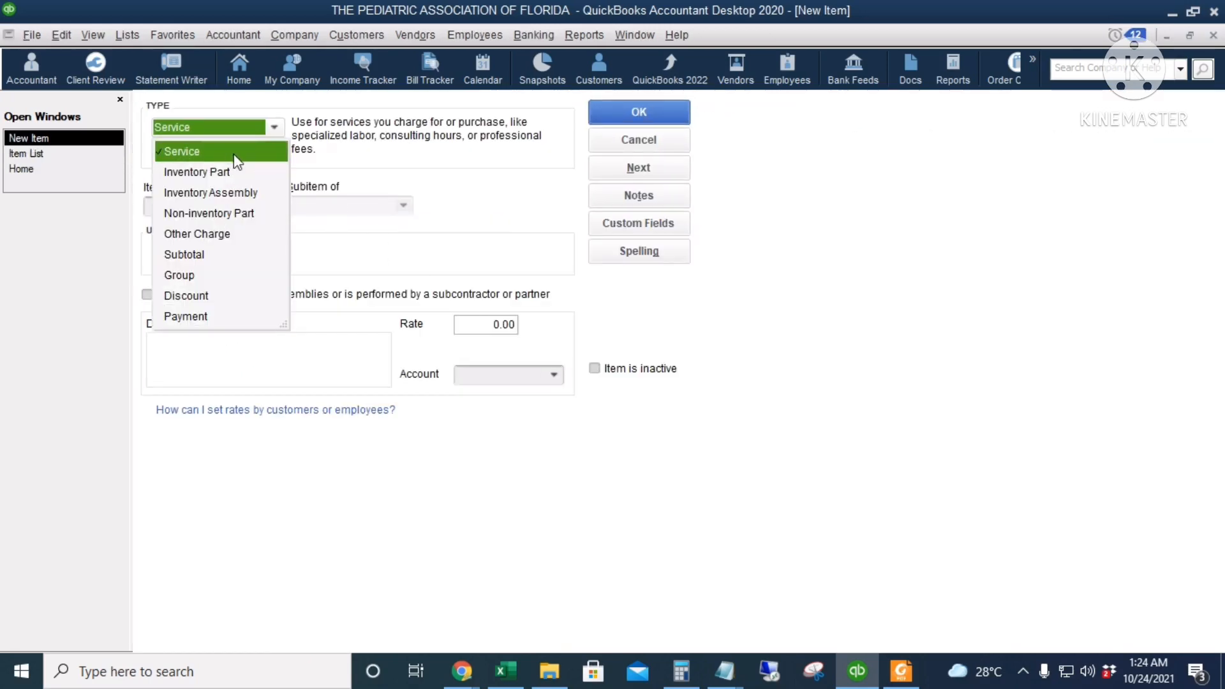
{"action": "left_click", "coordinate": [233, 155]}
Name the service item Trainings, assign it to the Training Income account and save it
{"action": "left_click", "coordinate": [211, 206]}
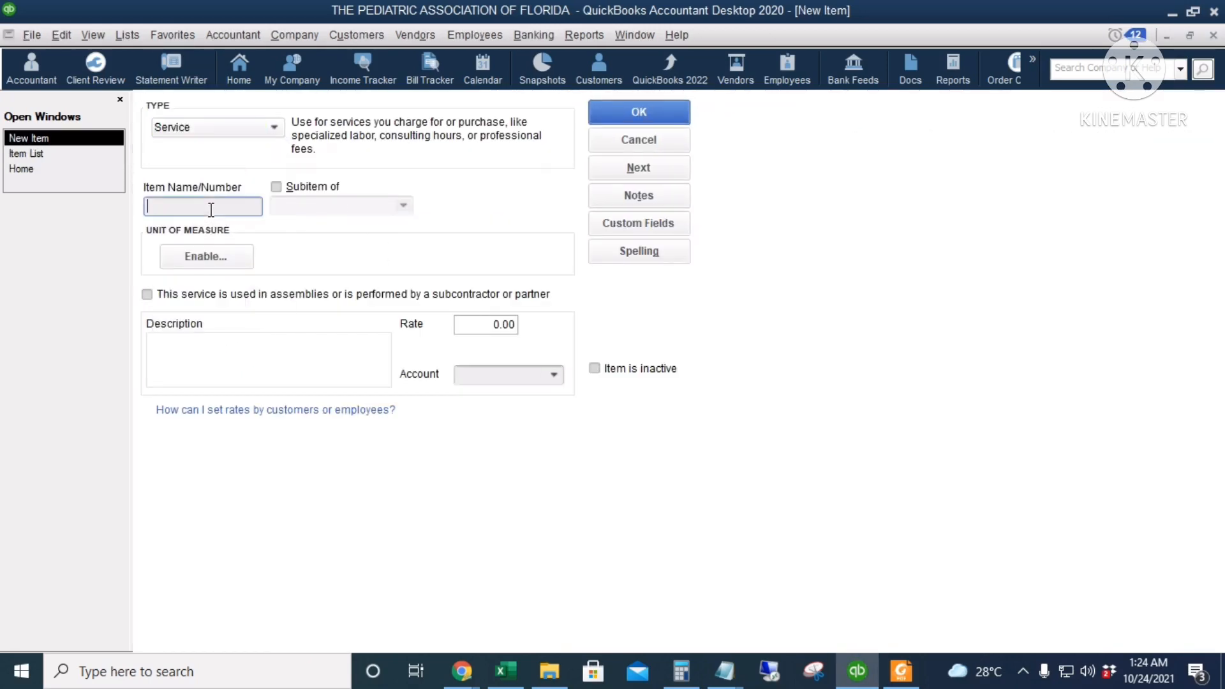
{"action": "type", "text": "Trainings"}
{"action": "left_click_drag", "start_coordinate": [214, 206], "coordinate": [140, 209]}
{"action": "left_click", "coordinate": [472, 324]}
{"action": "left_click_drag", "start_coordinate": [472, 324], "coordinate": [565, 332]}
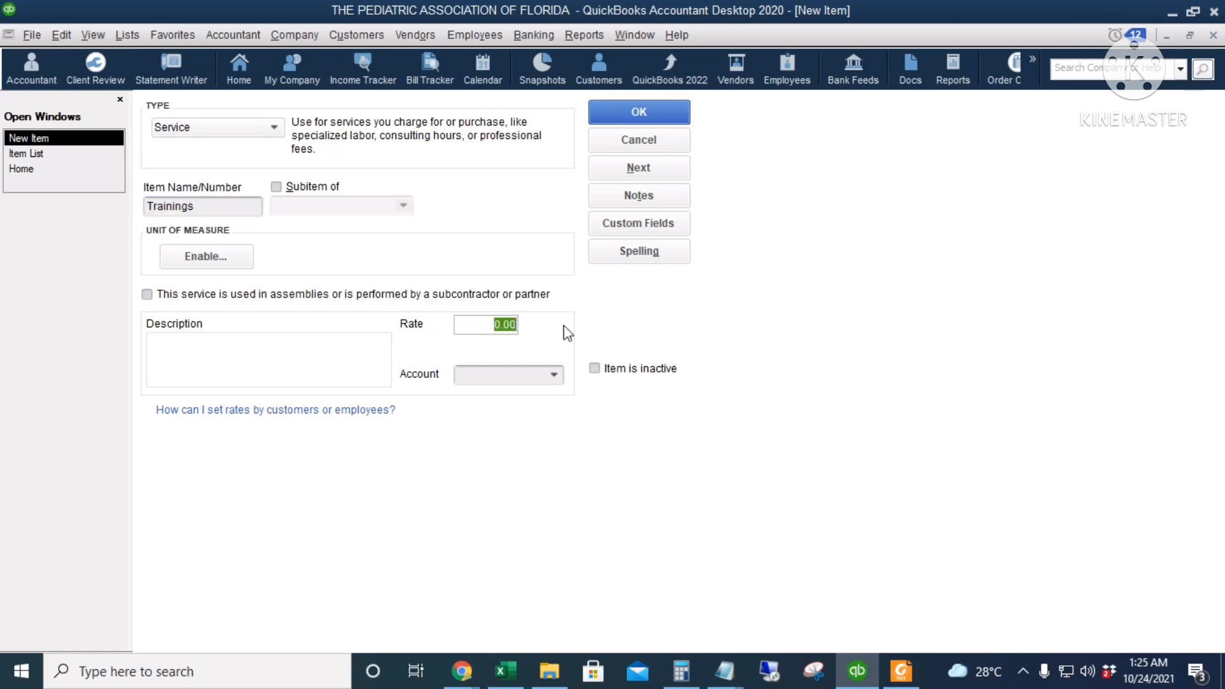
{"action": "left_click", "coordinate": [501, 376]}
{"action": "type", "text": "Training Income"}
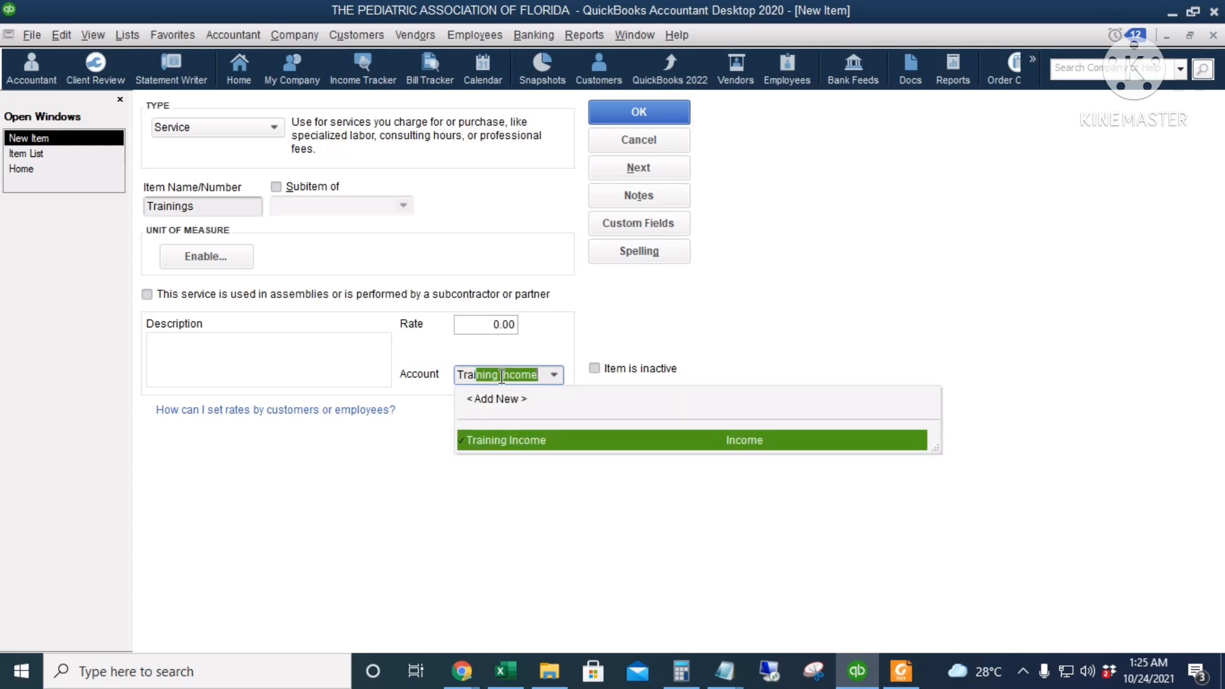
{"action": "key", "text": "Tab"}
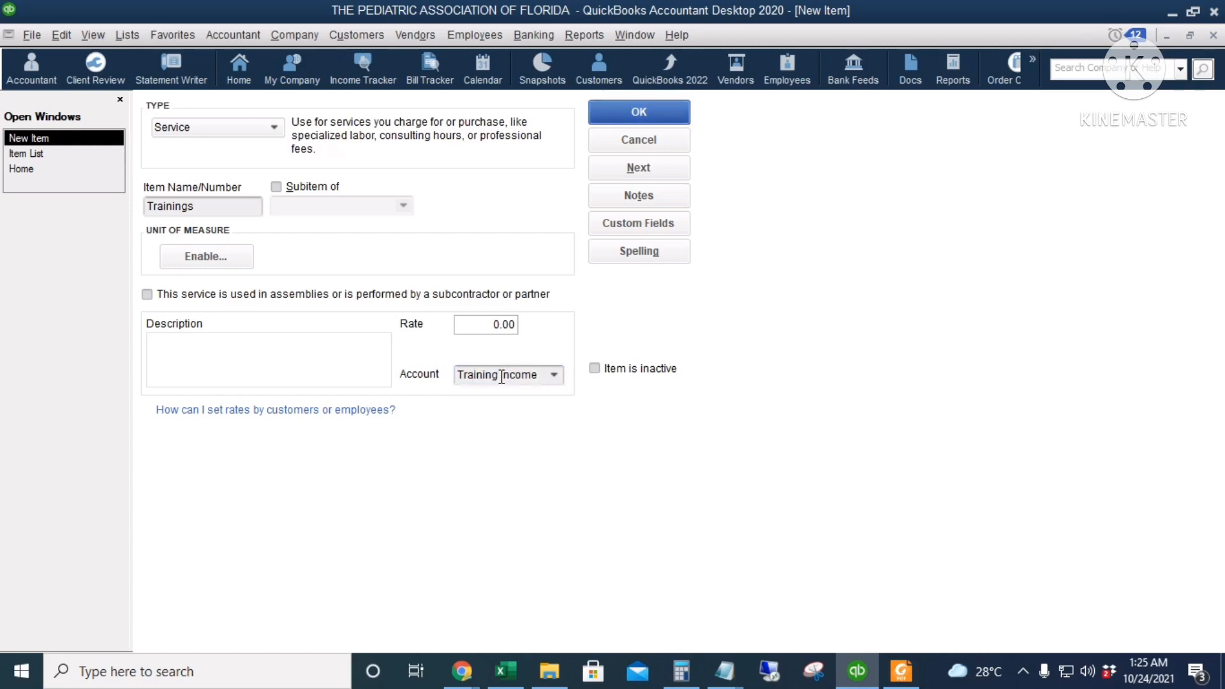
{"action": "left_click", "coordinate": [657, 108]}
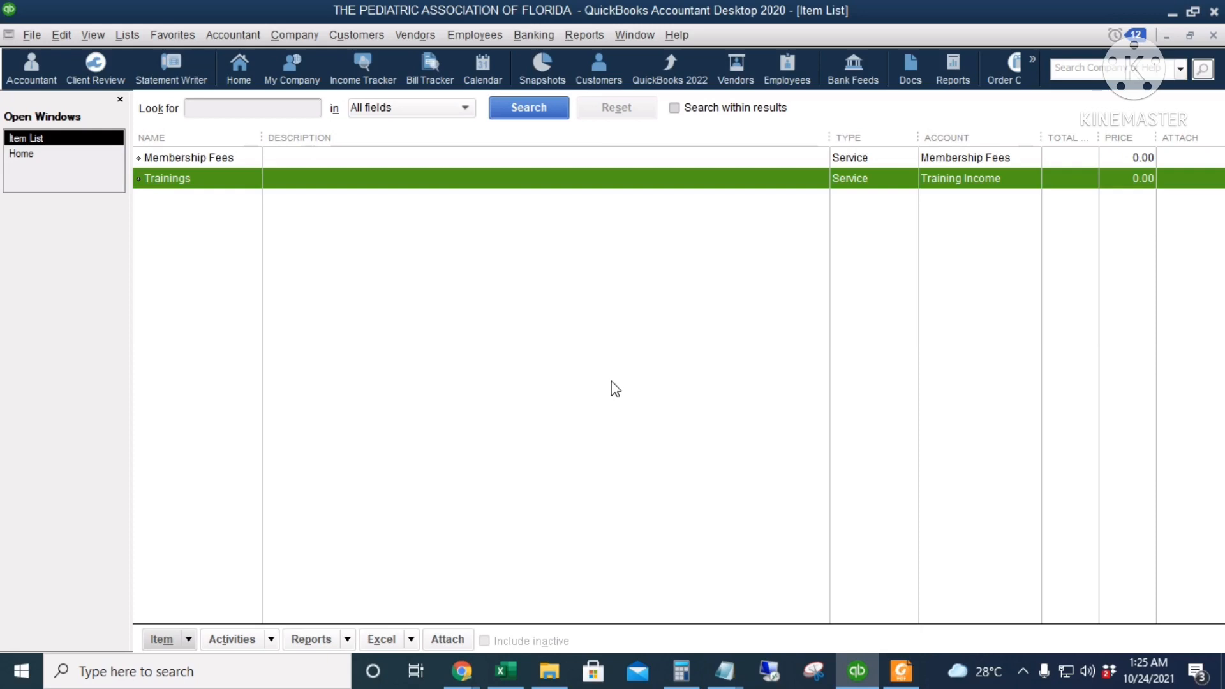
Start a new Inventory Part item in the item list and name it Tshirt - Small
{"action": "right_click", "coordinate": [391, 249]}
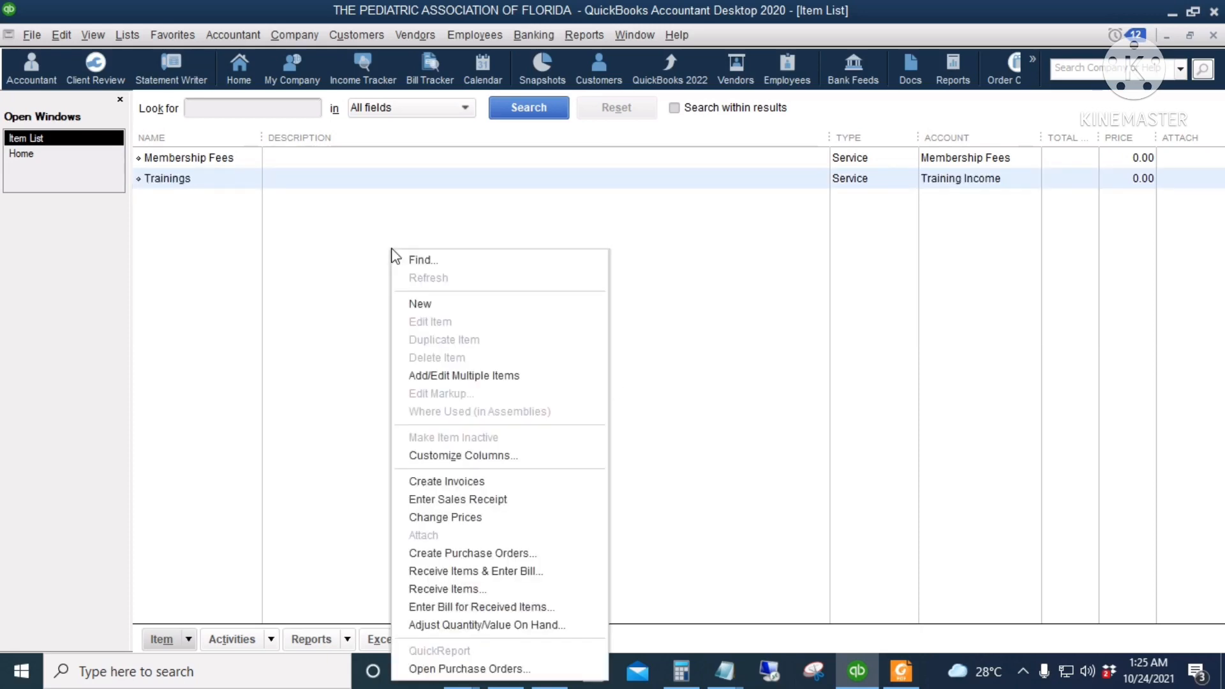
{"action": "left_click", "coordinate": [486, 308]}
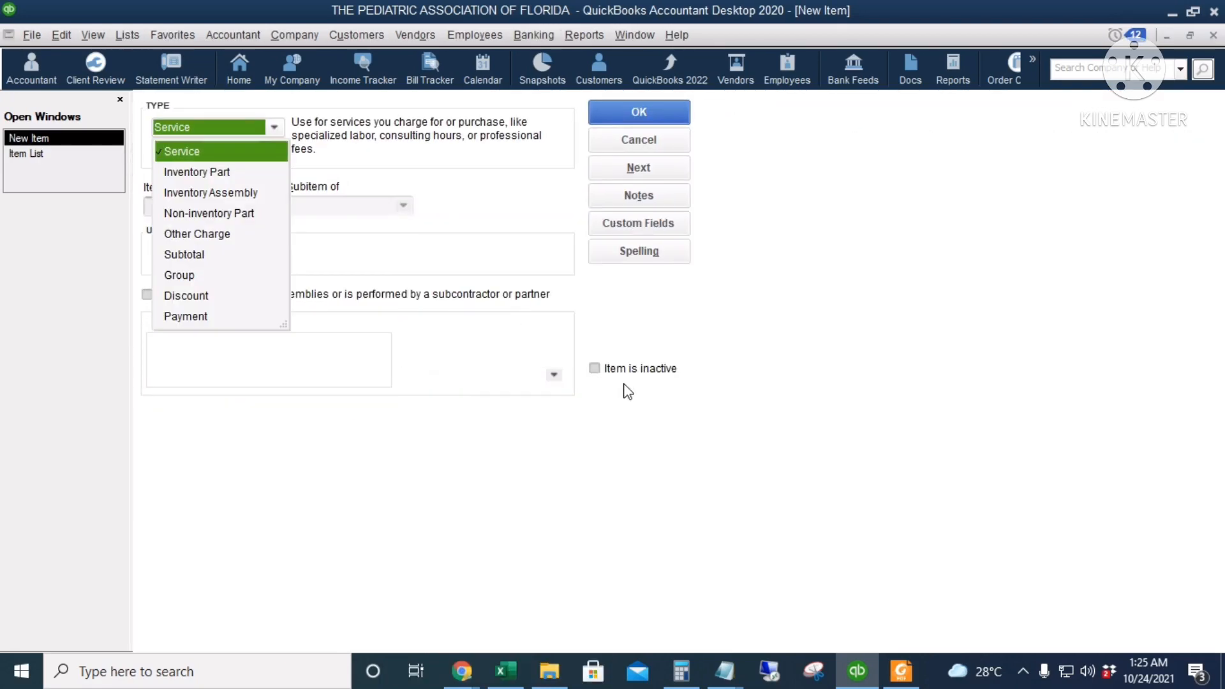
{"action": "left_click", "coordinate": [239, 172]}
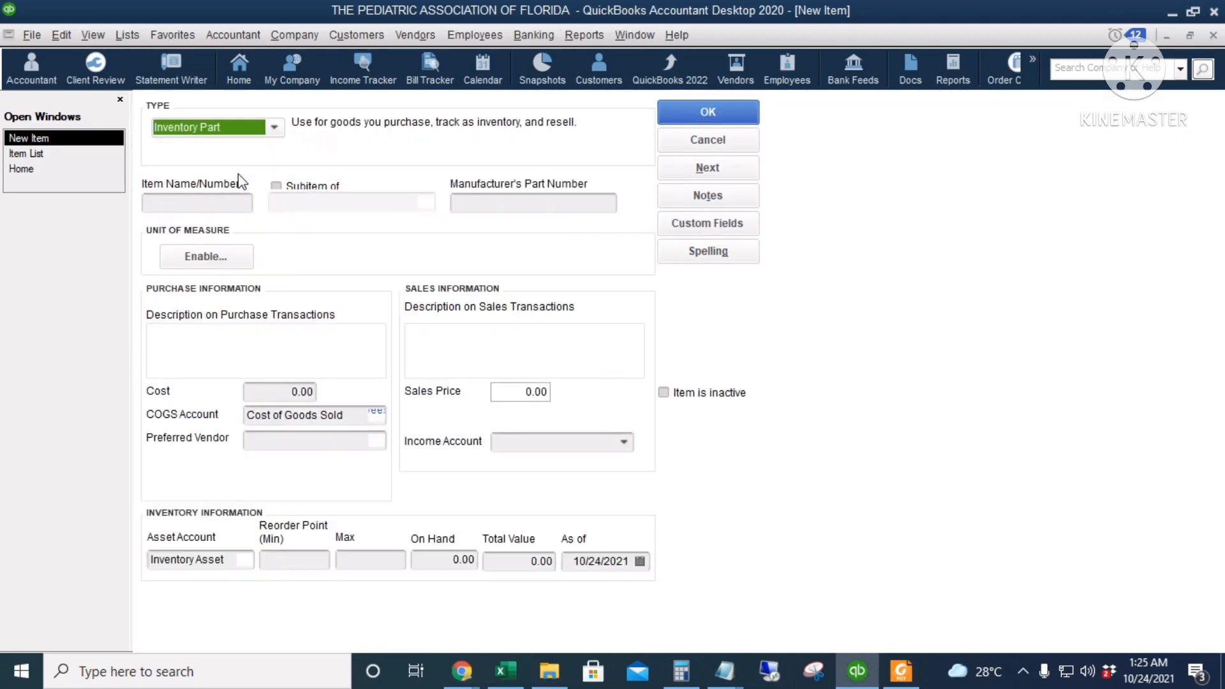
{"action": "left_click", "coordinate": [230, 201]}
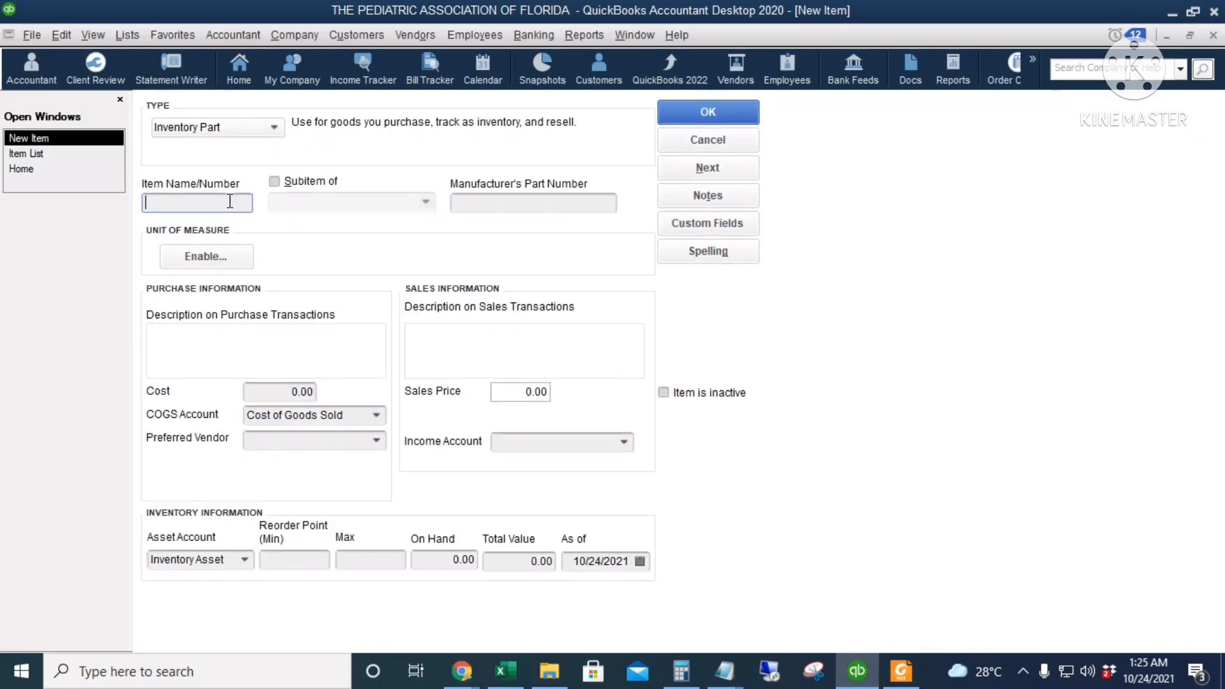
{"action": "type", "text": "Tshirt - Small"}
Copy the item name Tshirt - Small into both the purchase and the sales transaction descriptions
{"action": "left_click_drag", "start_coordinate": [224, 200], "coordinate": [144, 203]}
{"action": "key", "text": "ctrl+c"}
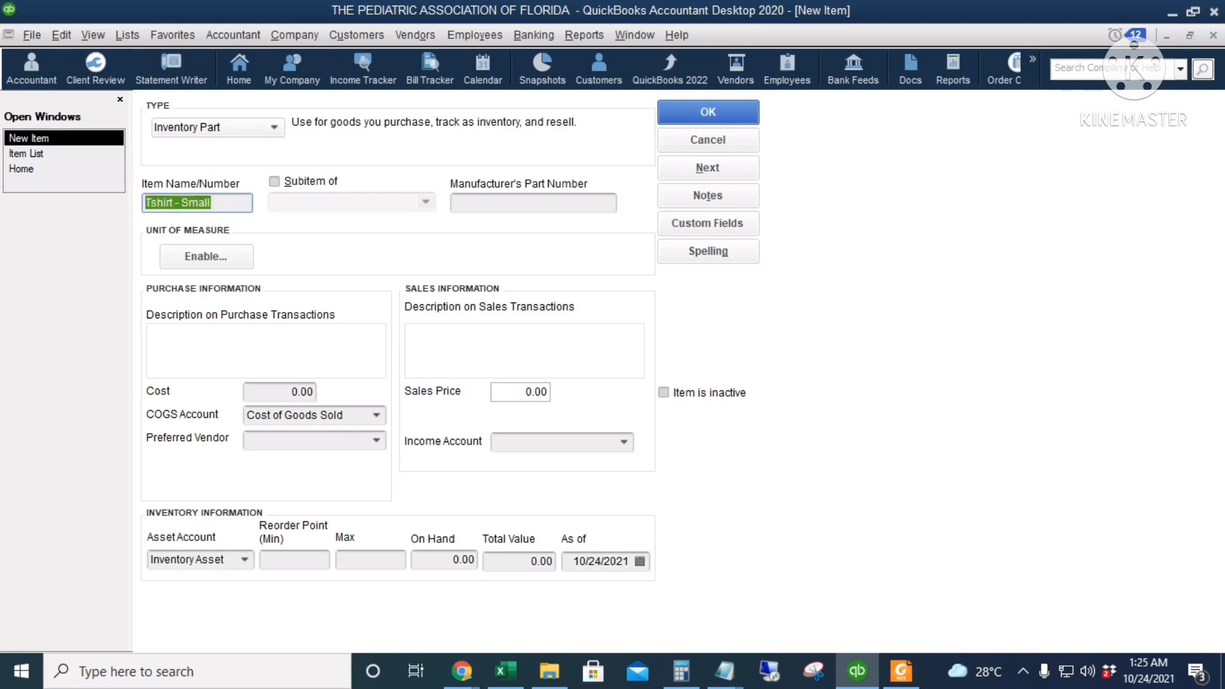
{"action": "left_click", "coordinate": [233, 336]}
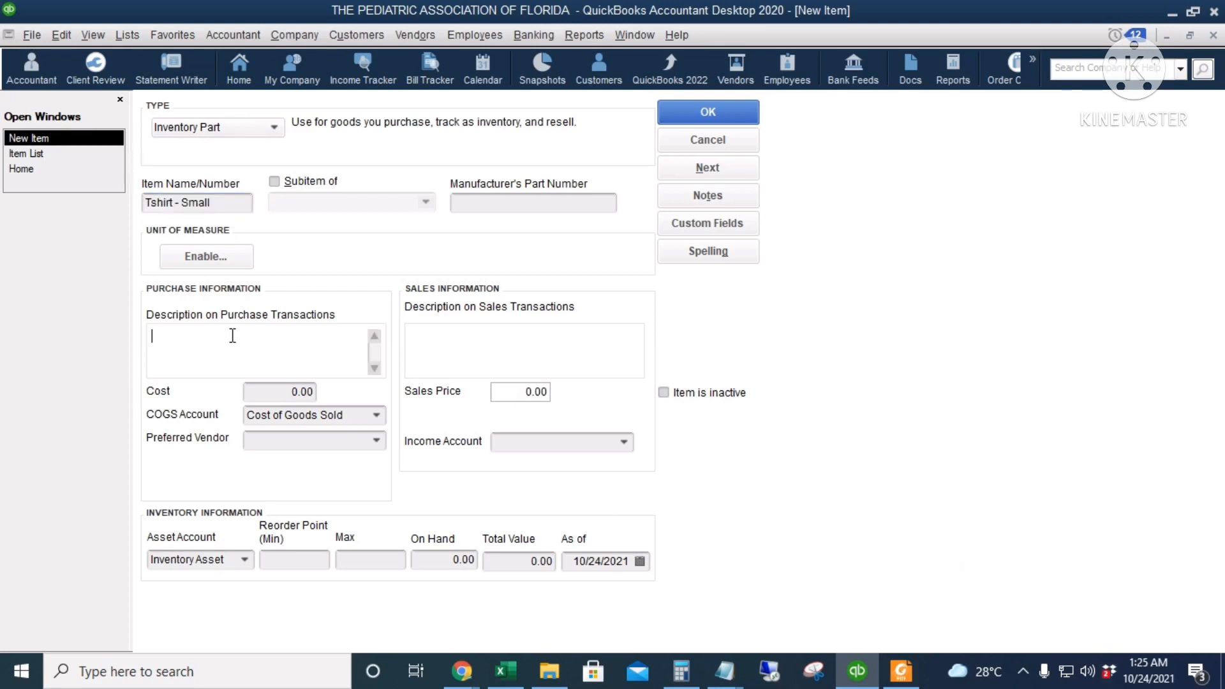
{"action": "key", "text": "ctrl+v"}
{"action": "left_click", "coordinate": [507, 337]}
{"action": "key", "text": "ctrl+v"}
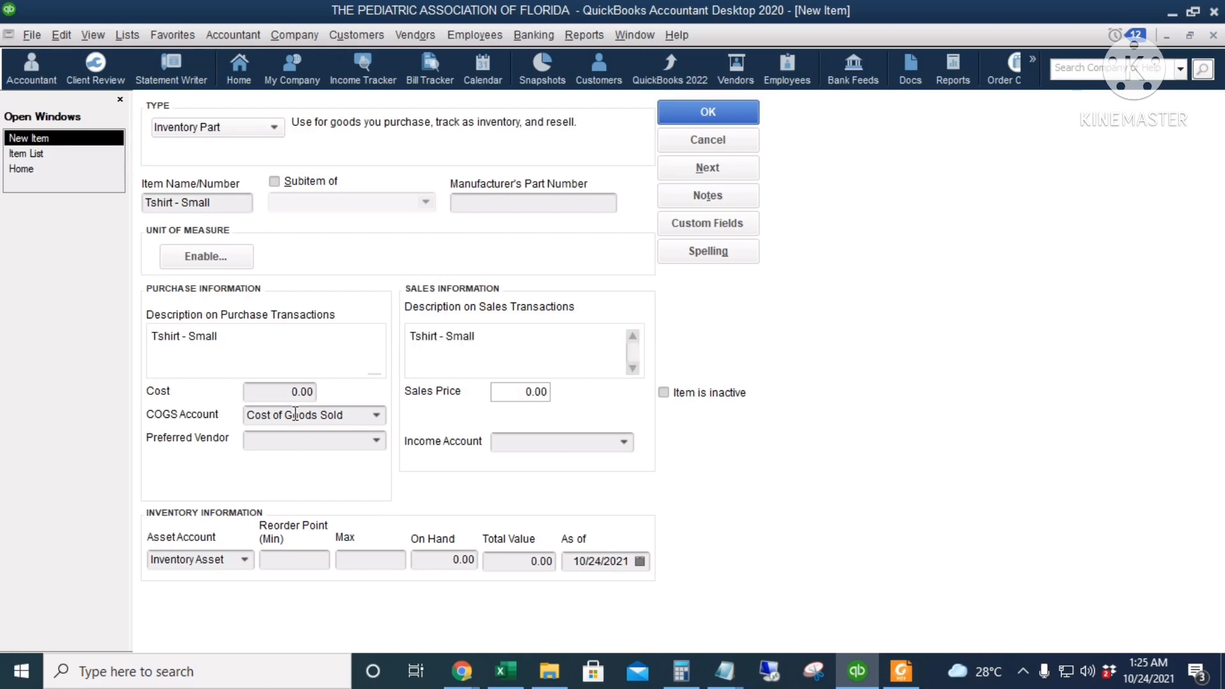
Set the sales price of the Tshirt - Small item to 20
{"action": "left_click", "coordinate": [278, 391]}
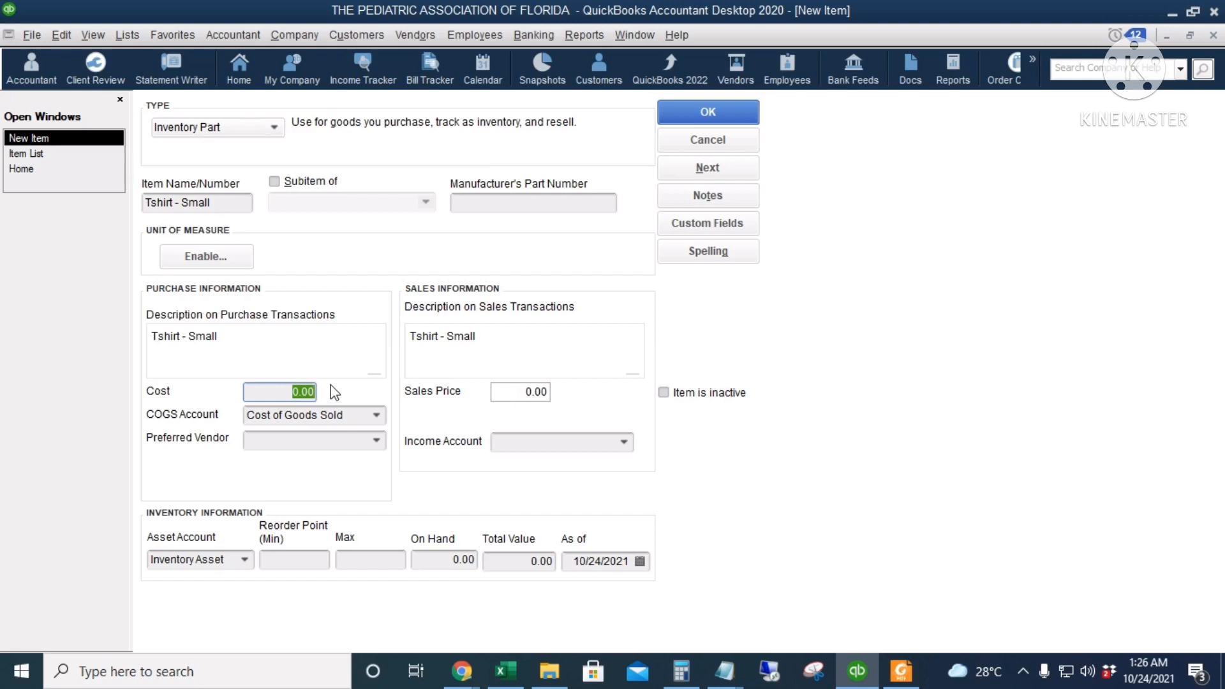
{"action": "left_click", "coordinate": [522, 391]}
{"action": "type", "text": "20"}
{"action": "key", "text": "Tab"}
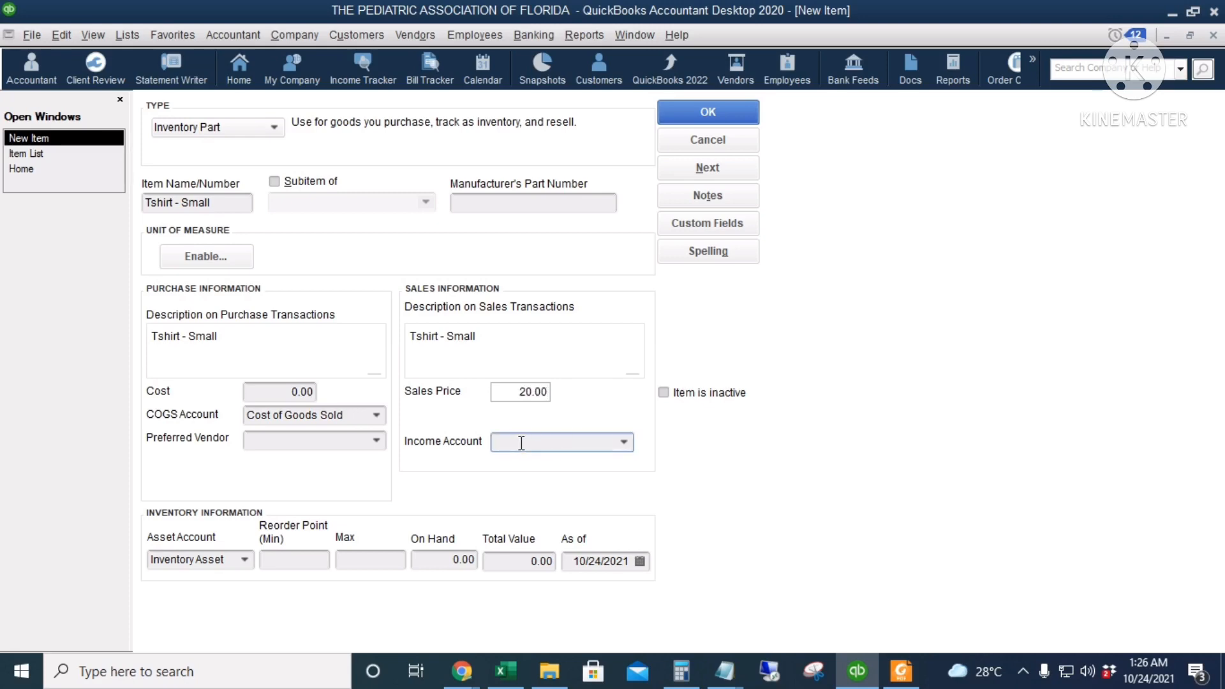
Assign the Tshirt - Small item to the Merchandise Sales income account and submit the item for saving
{"action": "type", "text": "Merchandise Sales"}
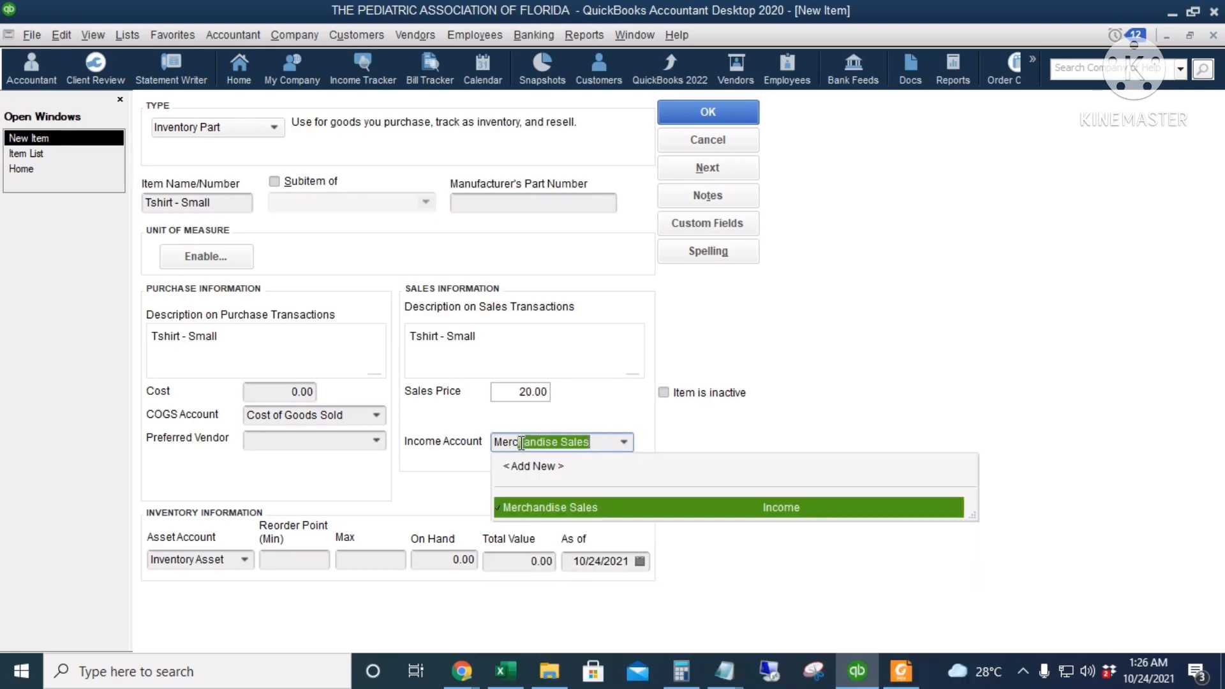
{"action": "key", "text": "Tab"}
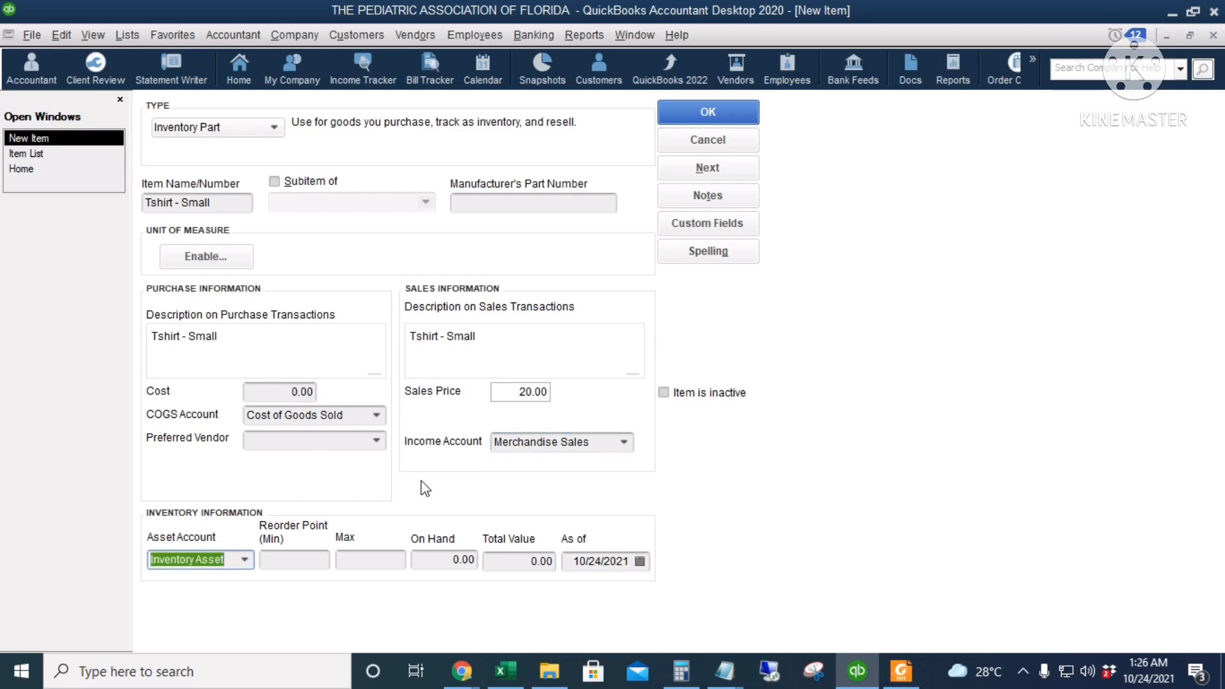
{"action": "left_click", "coordinate": [706, 115]}
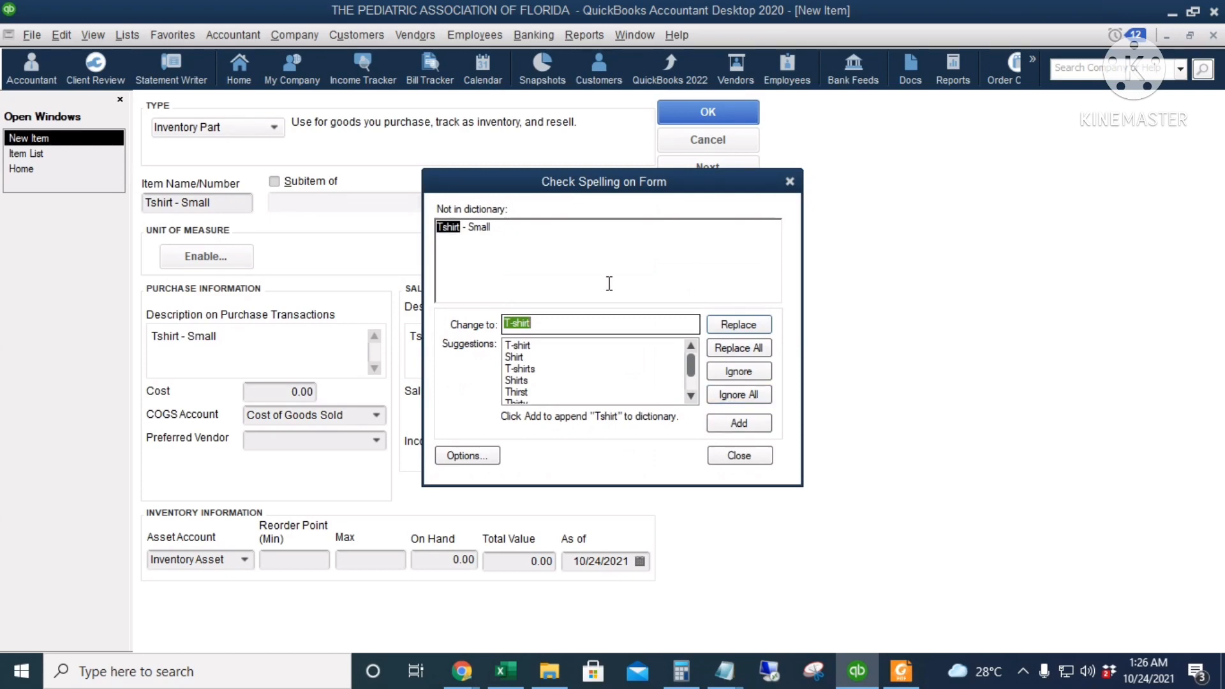
Turn off automatic spell checking and the option to ignore words with numbers, and close the spelling check to finish saving the item
{"action": "left_click", "coordinate": [490, 458]}
{"action": "left_click", "coordinate": [440, 276]}
{"action": "left_click", "coordinate": [453, 330]}
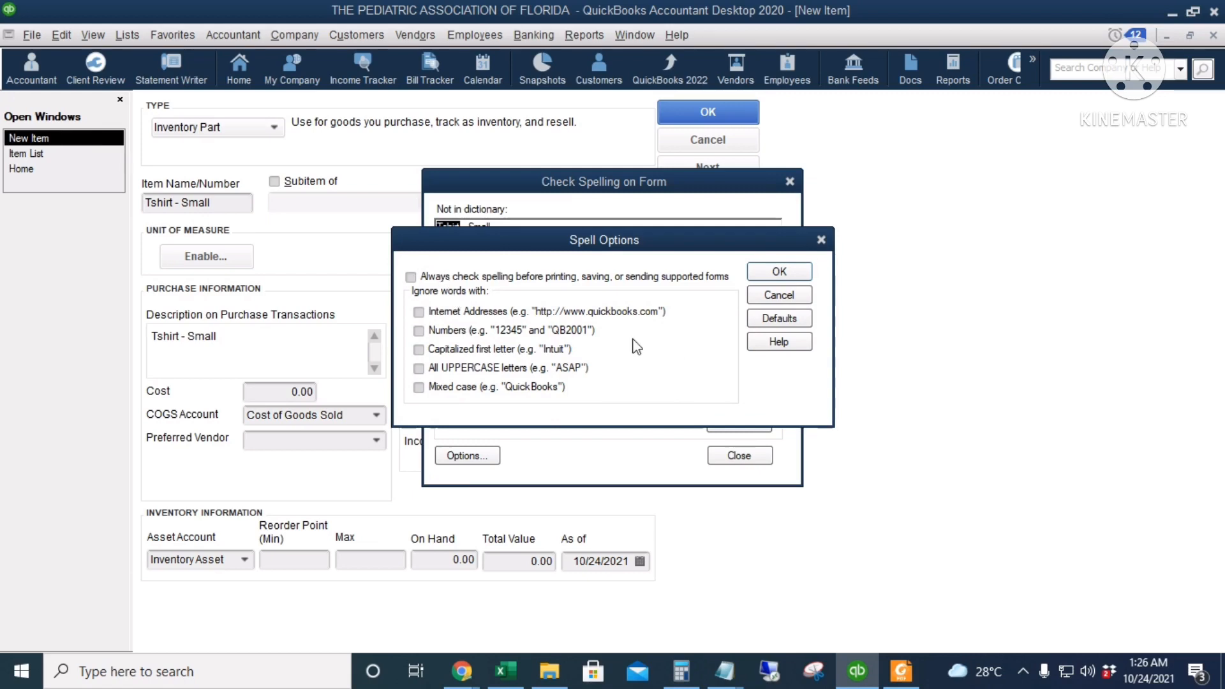
{"action": "left_click", "coordinate": [774, 273]}
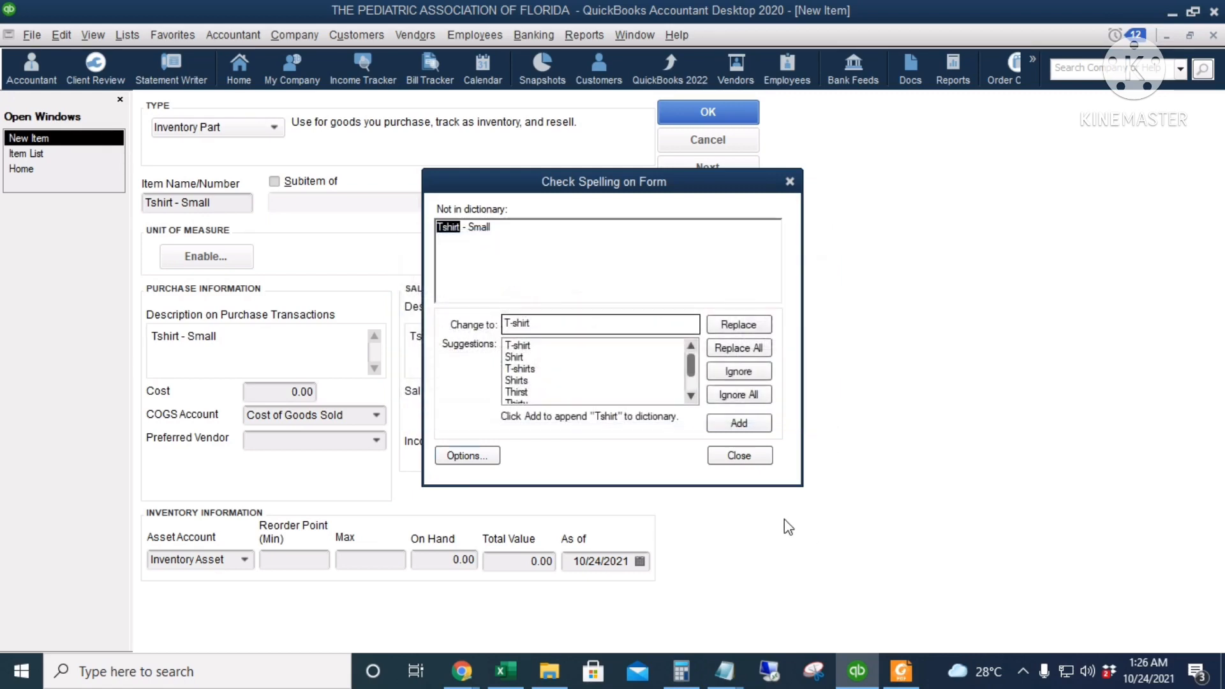
{"action": "left_click", "coordinate": [738, 456]}
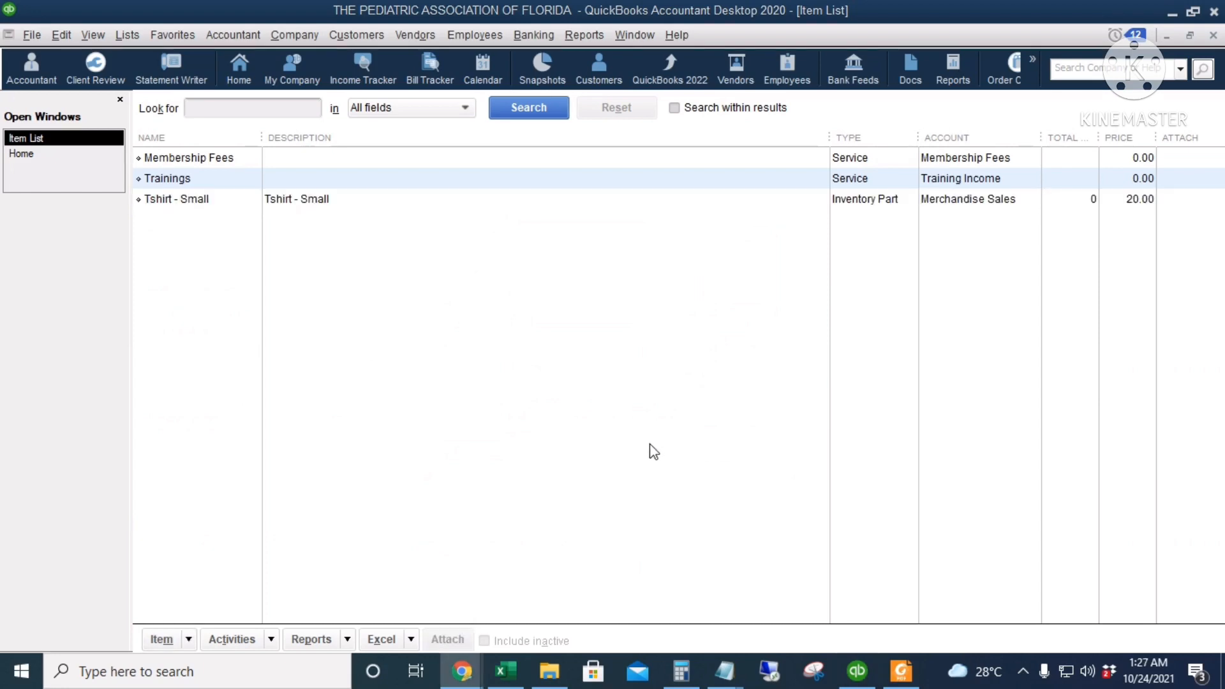
Start a new customer record in the Customer Center and name it Fort Lauderdale
{"action": "left_click", "coordinate": [23, 157]}
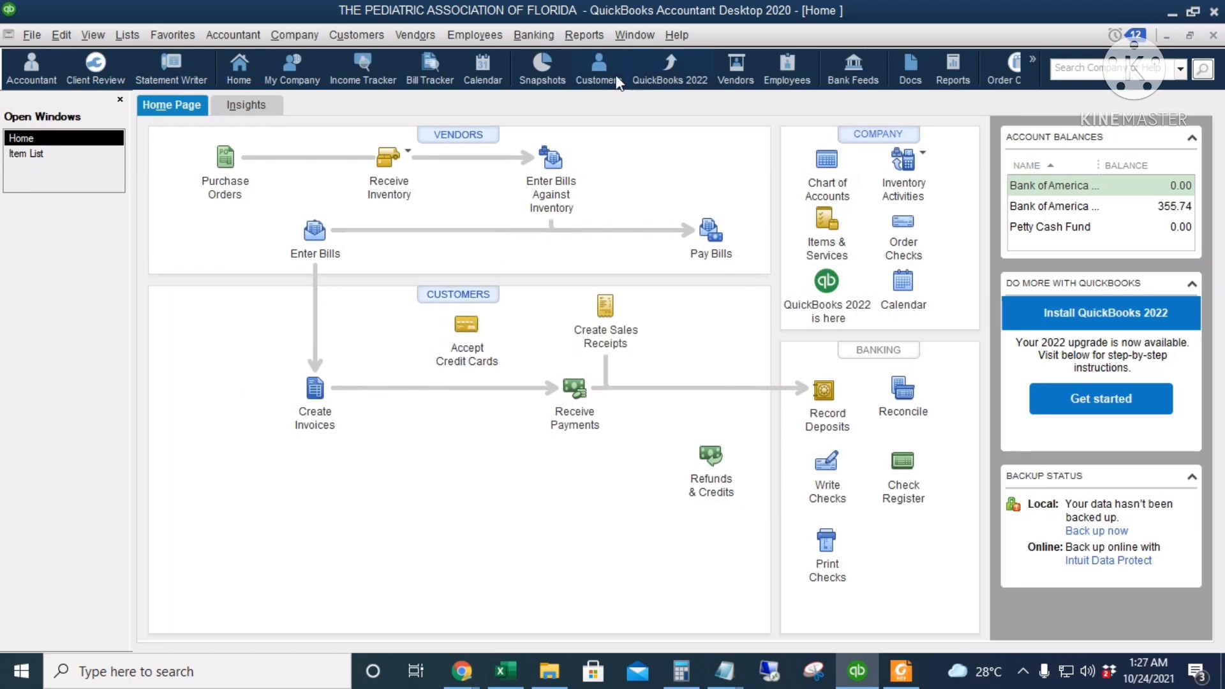
{"action": "left_click", "coordinate": [342, 39]}
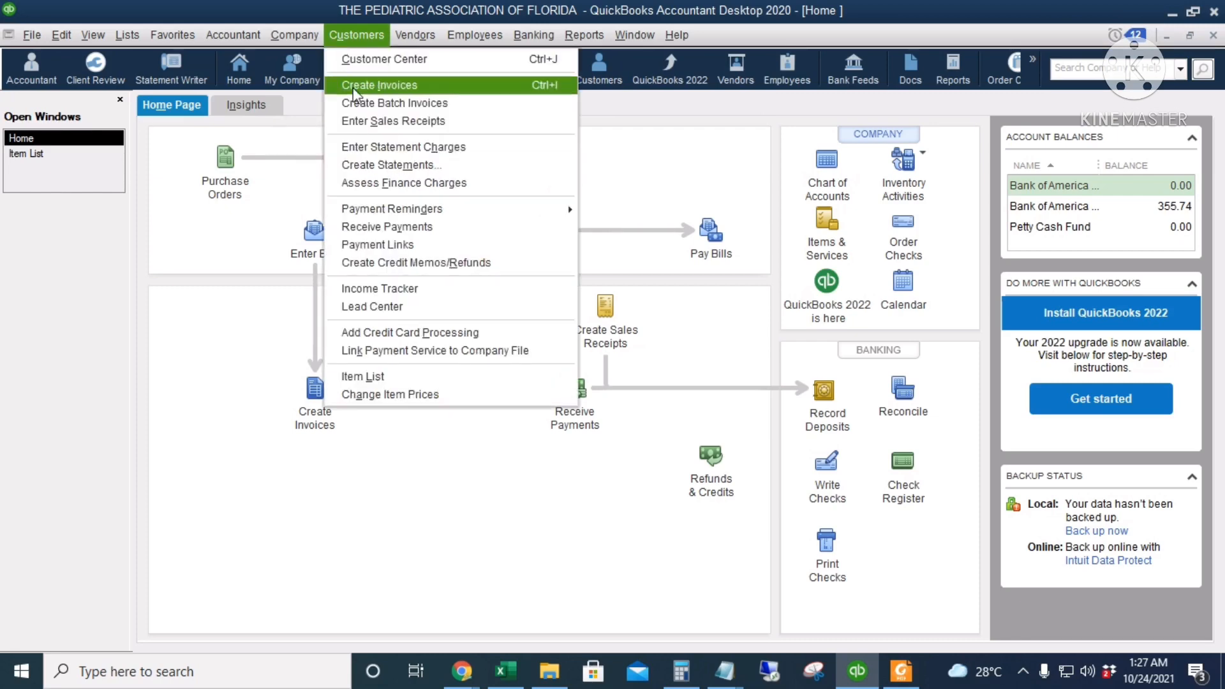
{"action": "left_click", "coordinate": [387, 64]}
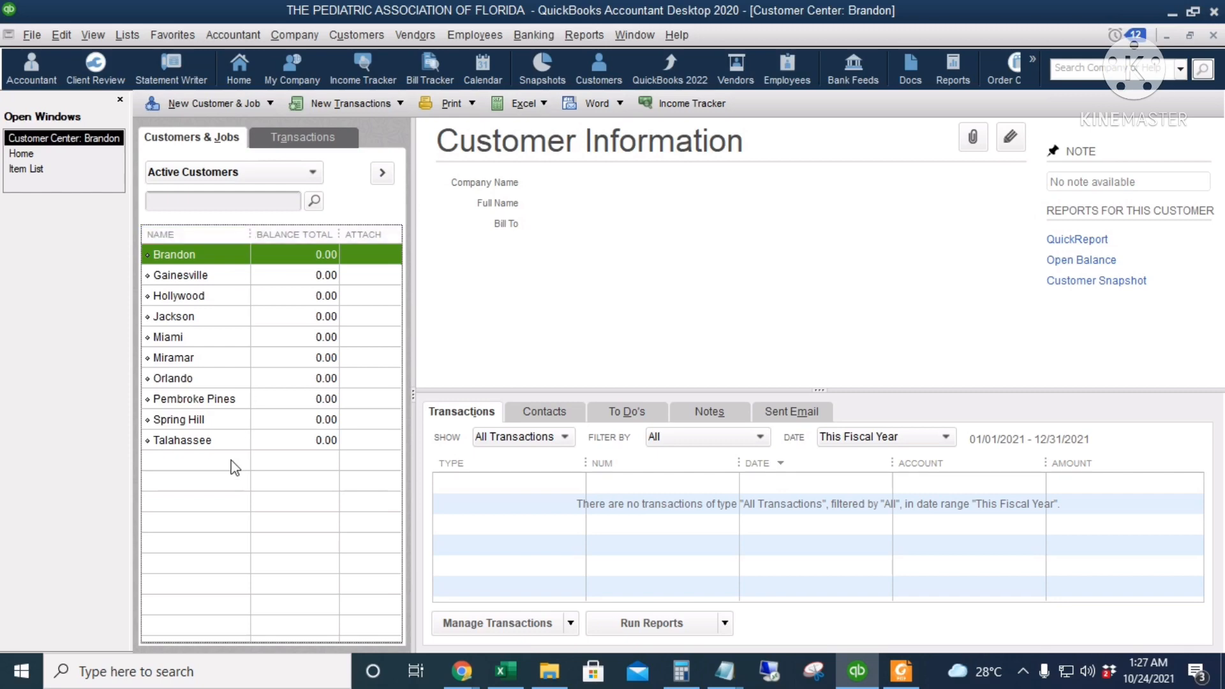
{"action": "left_click", "coordinate": [192, 419]}
{"action": "right_click", "coordinate": [236, 274]}
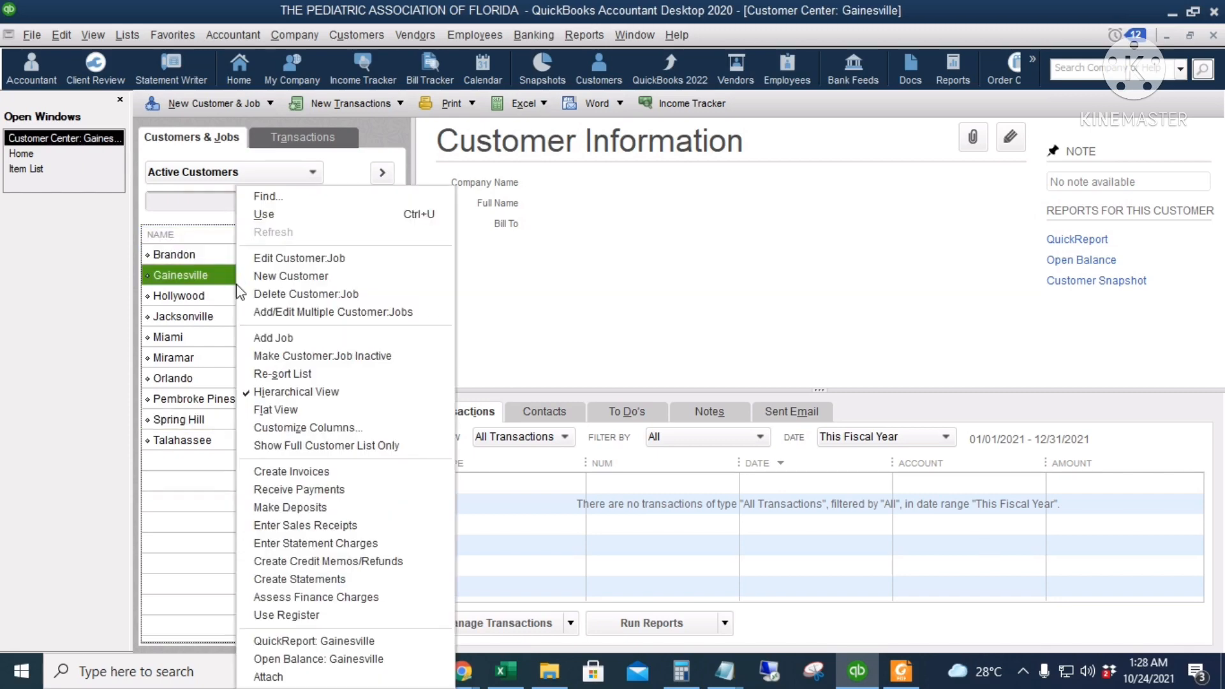
{"action": "left_click", "coordinate": [270, 103]}
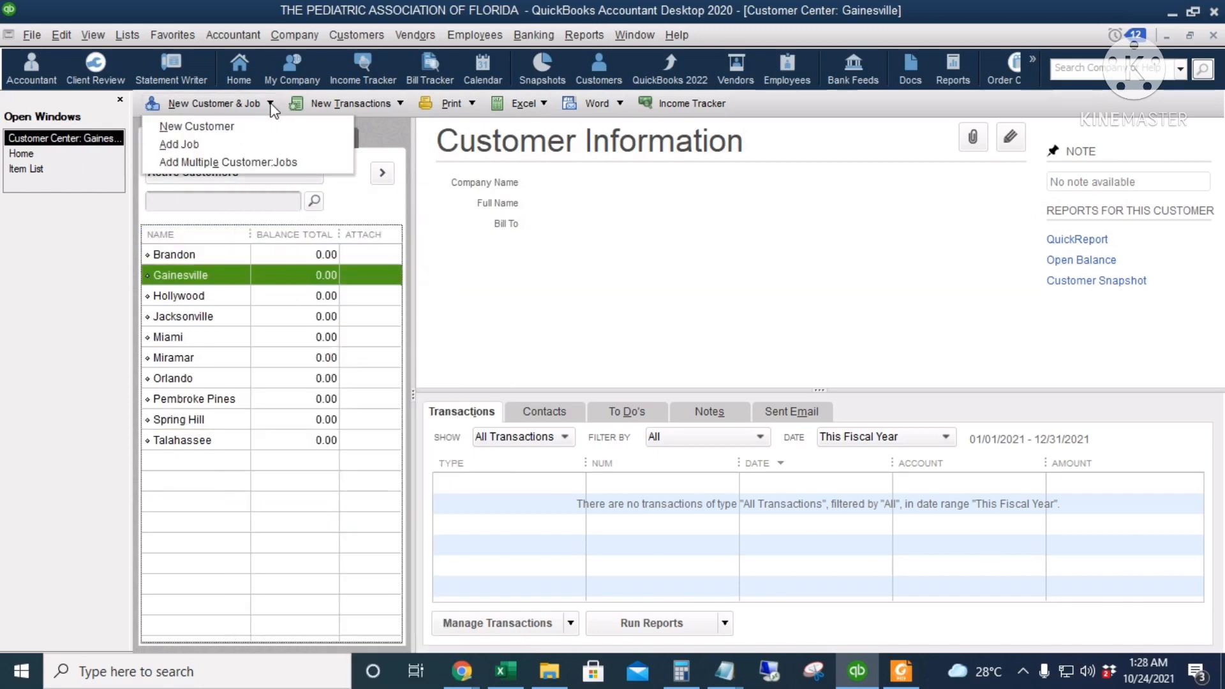
{"action": "left_click", "coordinate": [199, 127]}
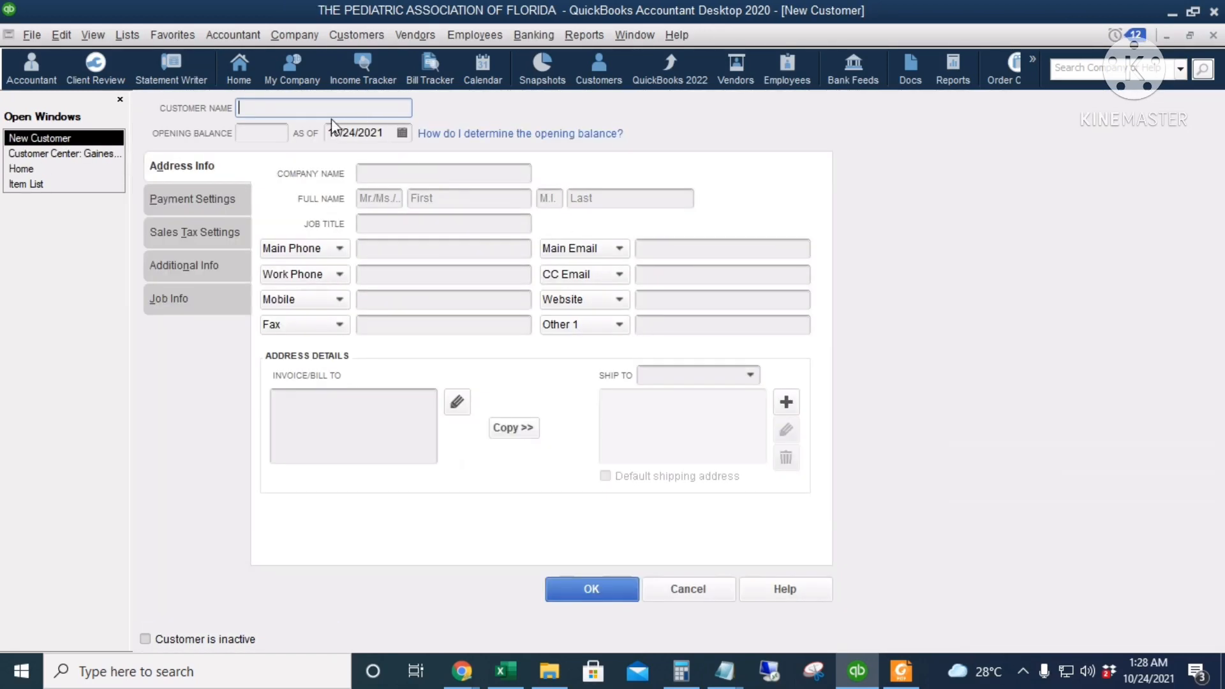
{"action": "type", "text": "Fort Lauderdale"}
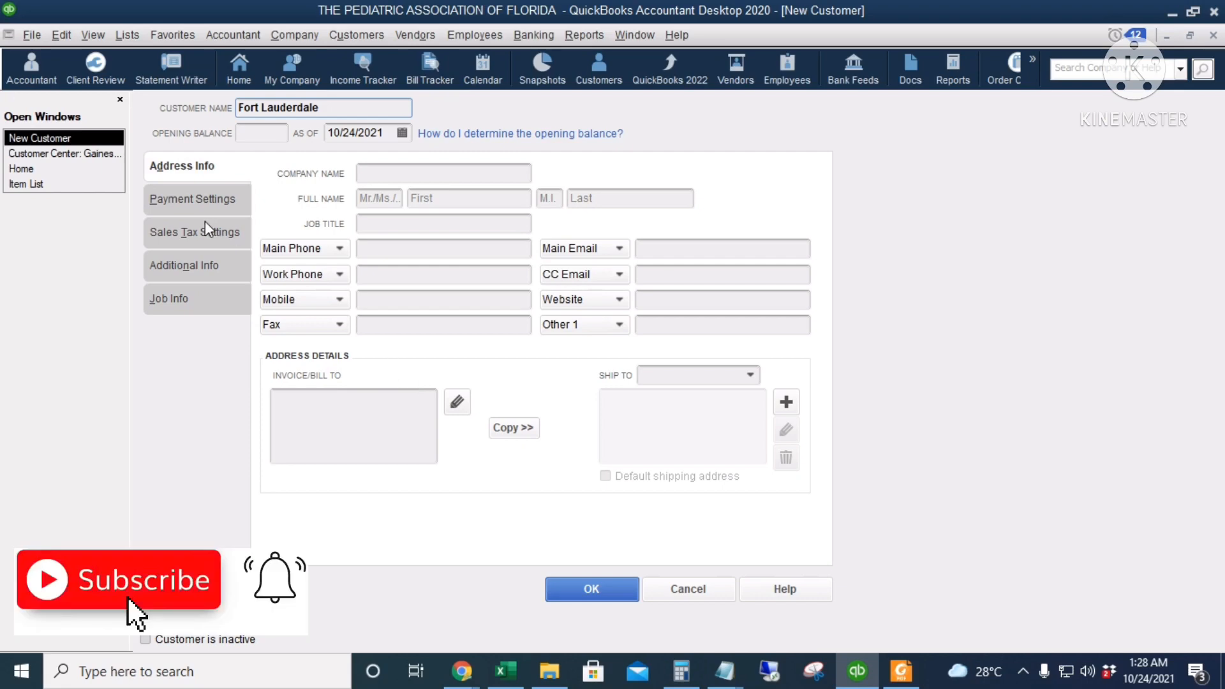
Look through the new customer's payment, sales tax, additional and job settings, and save the customer
{"action": "left_click", "coordinate": [183, 197]}
{"action": "left_click", "coordinate": [179, 235]}
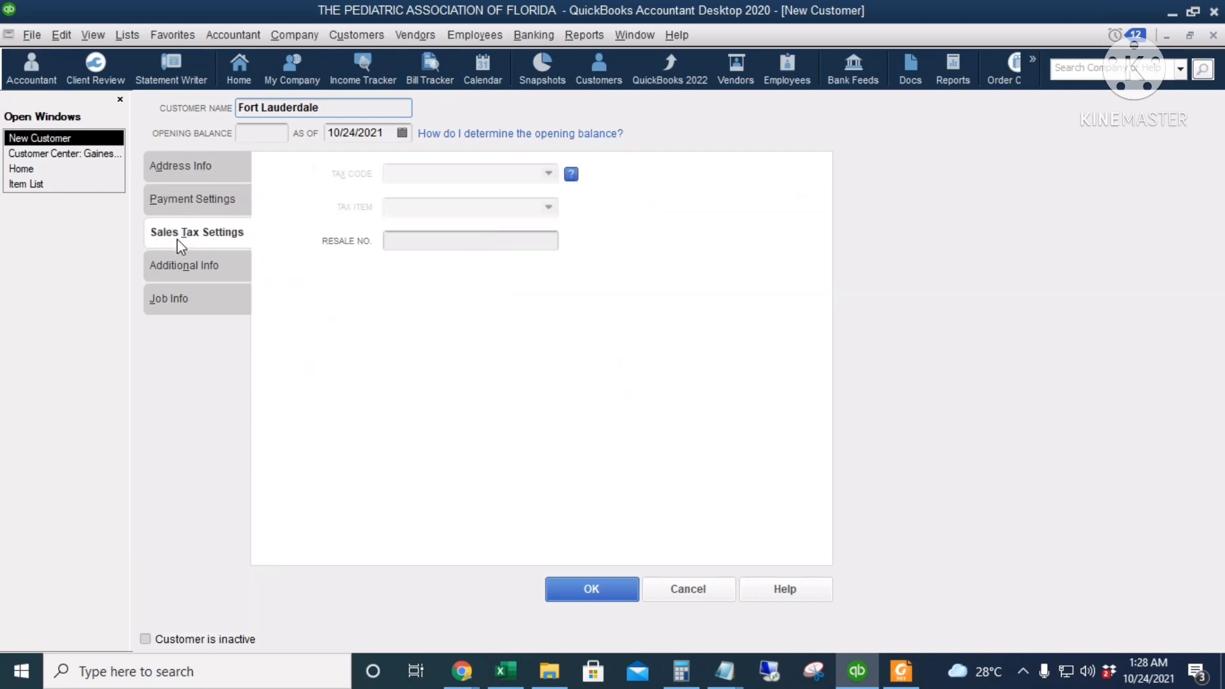
{"action": "left_click", "coordinate": [184, 268]}
{"action": "left_click", "coordinate": [185, 300]}
{"action": "left_click", "coordinate": [186, 167]}
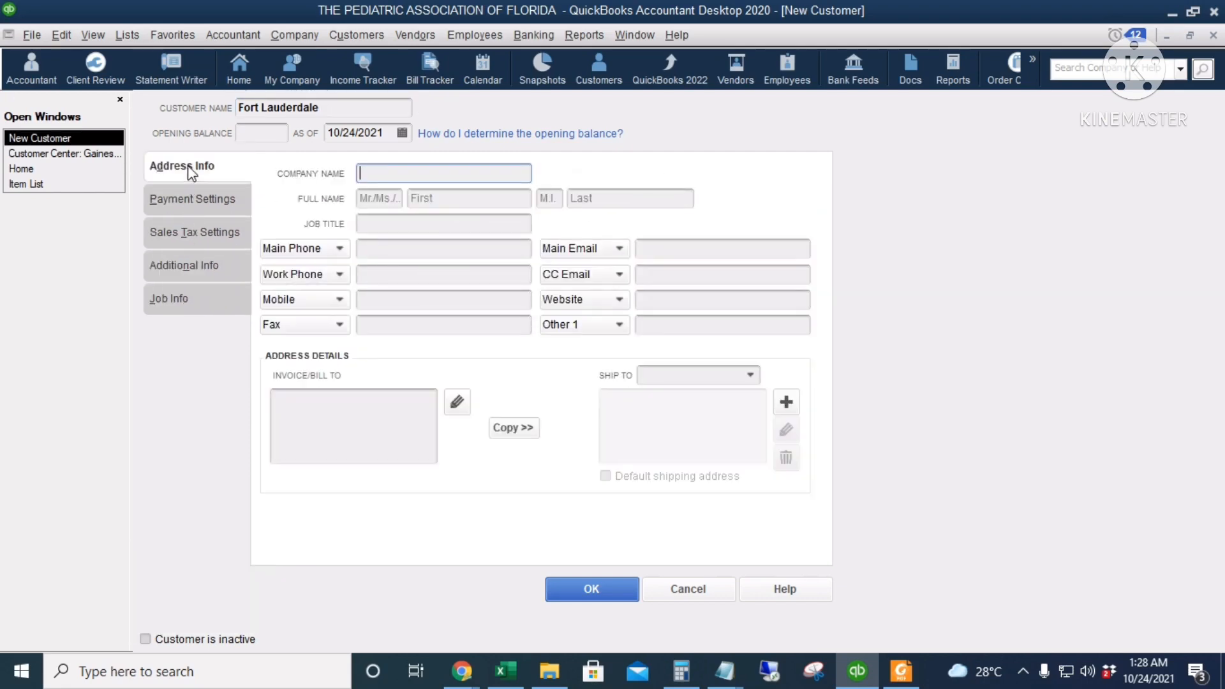
{"action": "left_click_drag", "start_coordinate": [337, 108], "coordinate": [225, 127]}
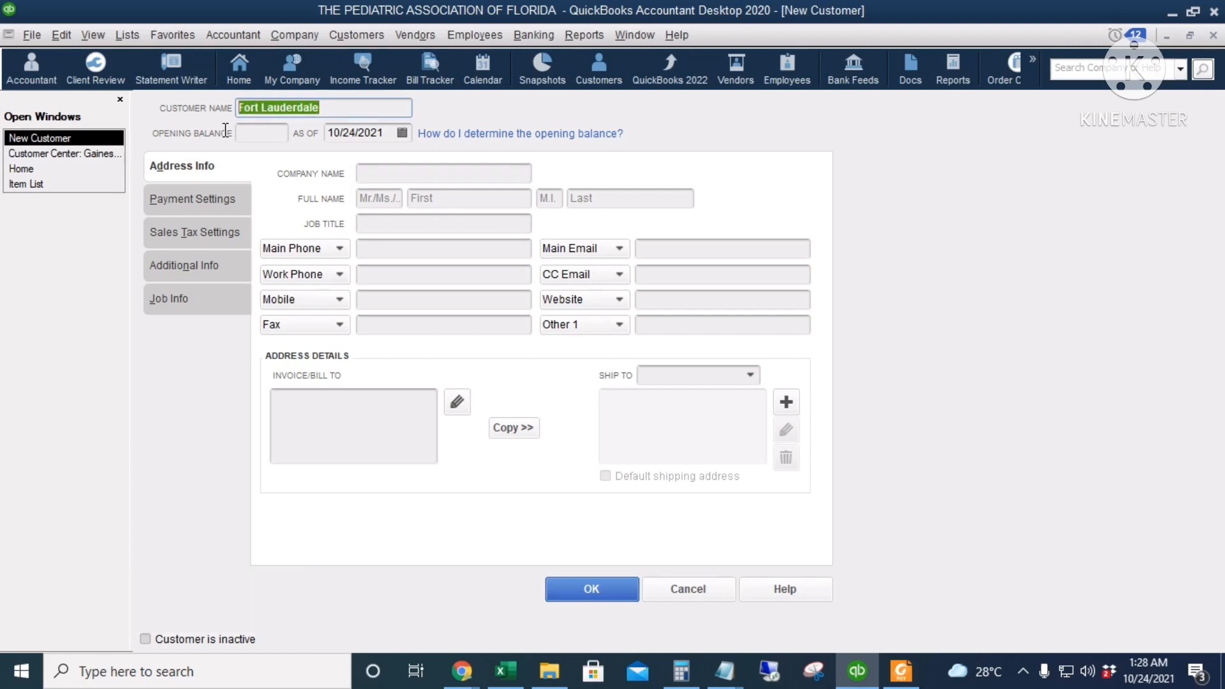
{"action": "left_click", "coordinate": [578, 595]}
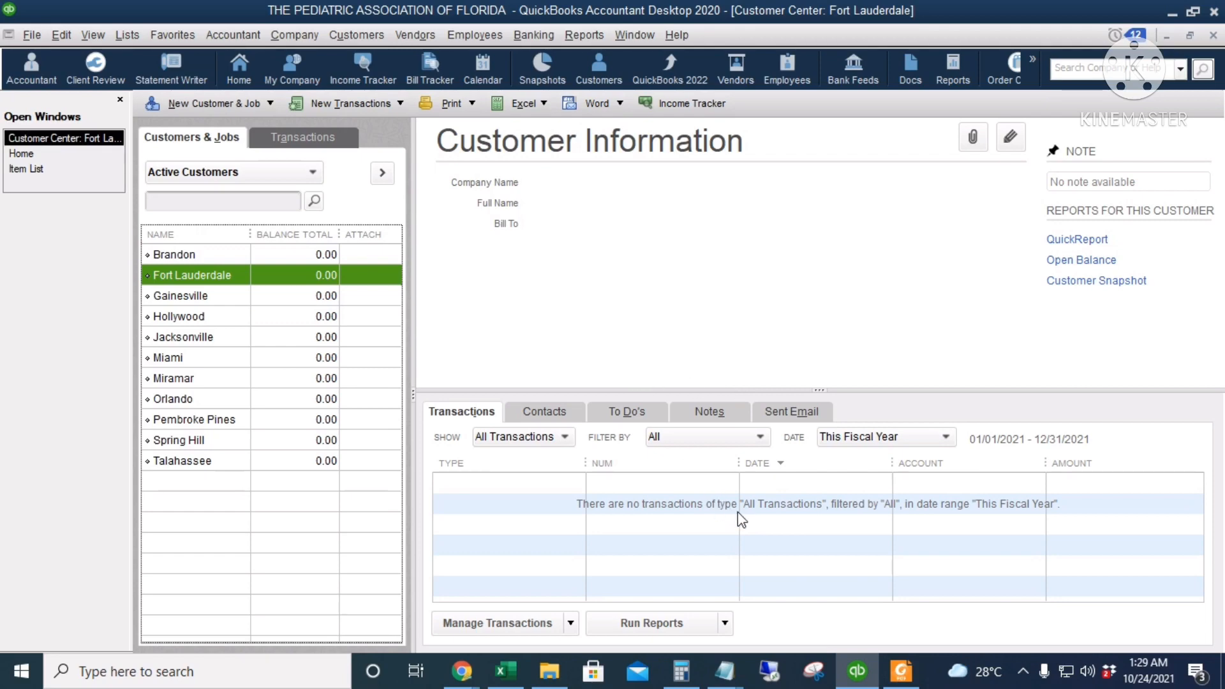
Start a new vendor record in the Vendor Center and name it AIG Insurance
{"action": "left_click", "coordinate": [29, 155]}
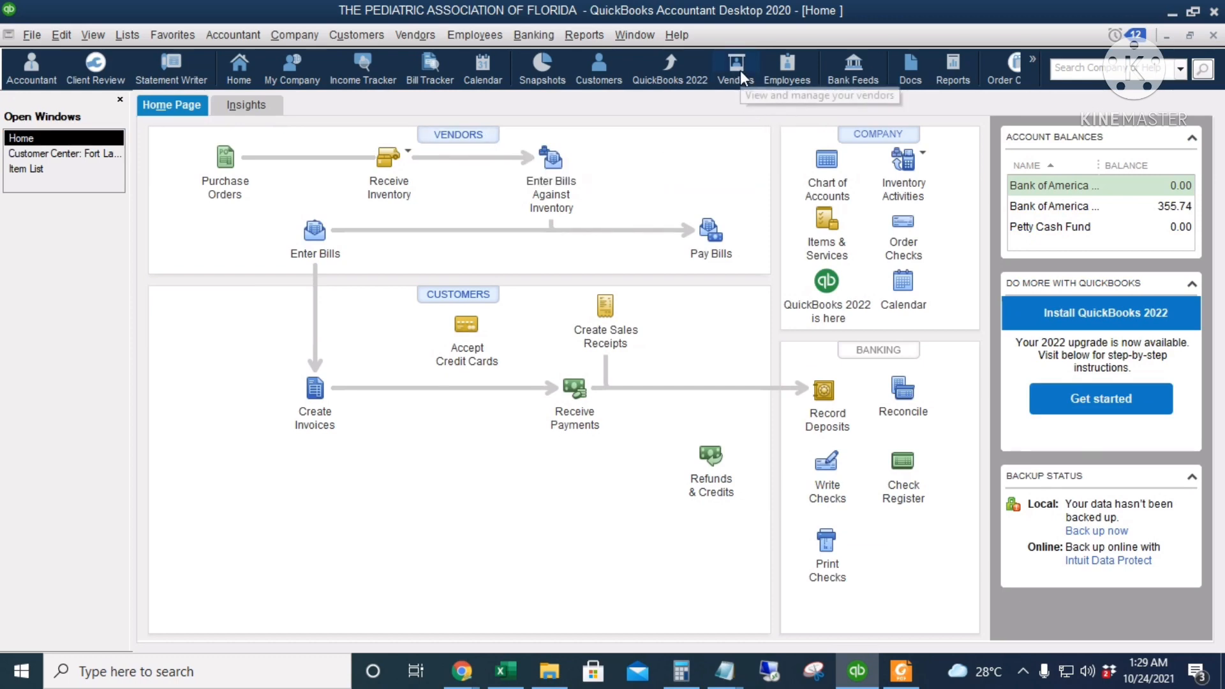
{"action": "left_click", "coordinate": [418, 35]}
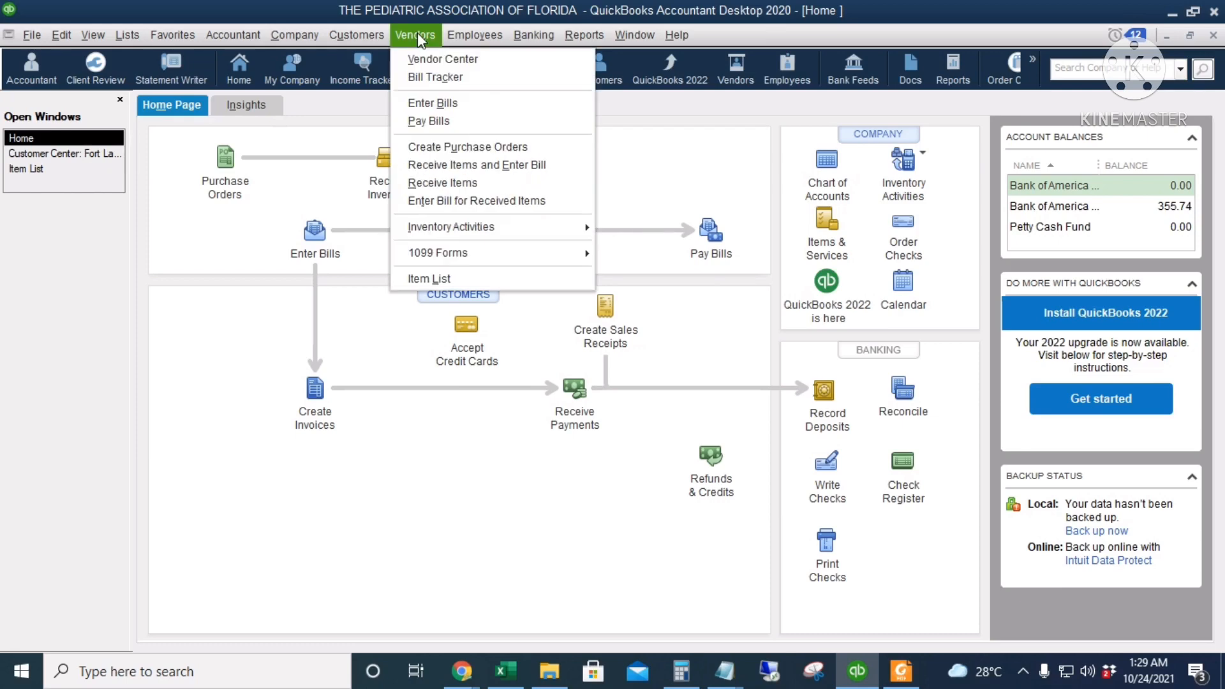
{"action": "left_click", "coordinate": [495, 63]}
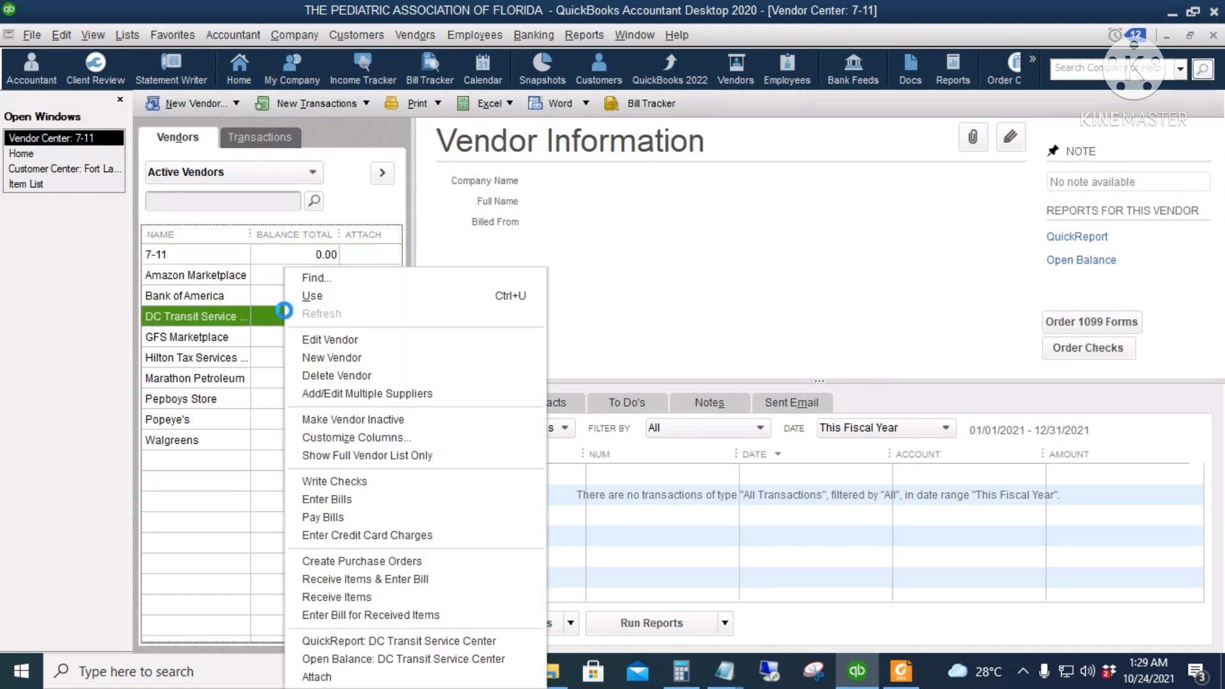
{"action": "right_click", "coordinate": [287, 316]}
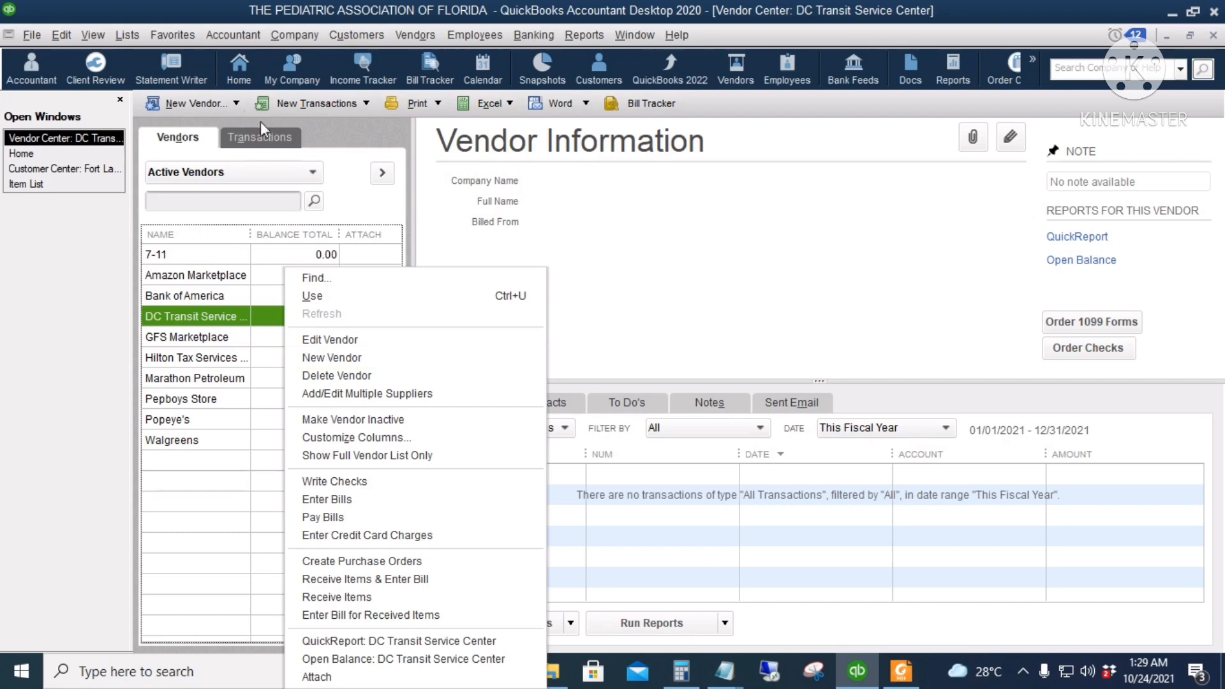
{"action": "left_click", "coordinate": [235, 103]}
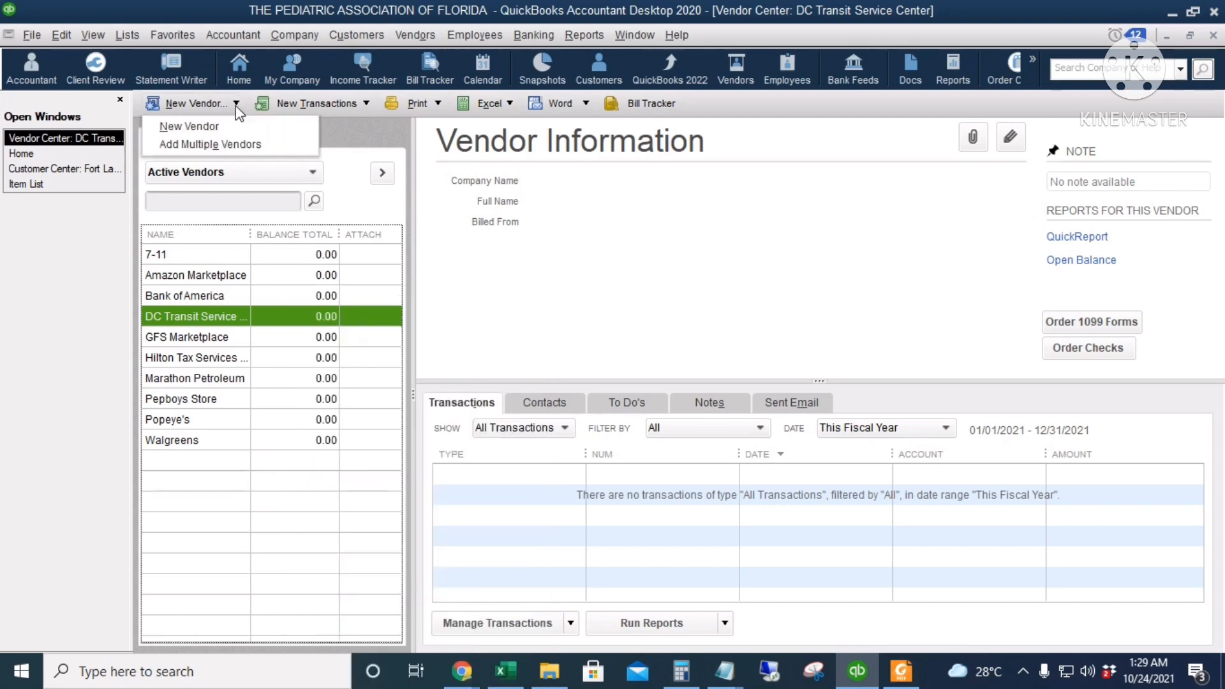
{"action": "left_click", "coordinate": [202, 125]}
{"action": "type", "text": "Al"}
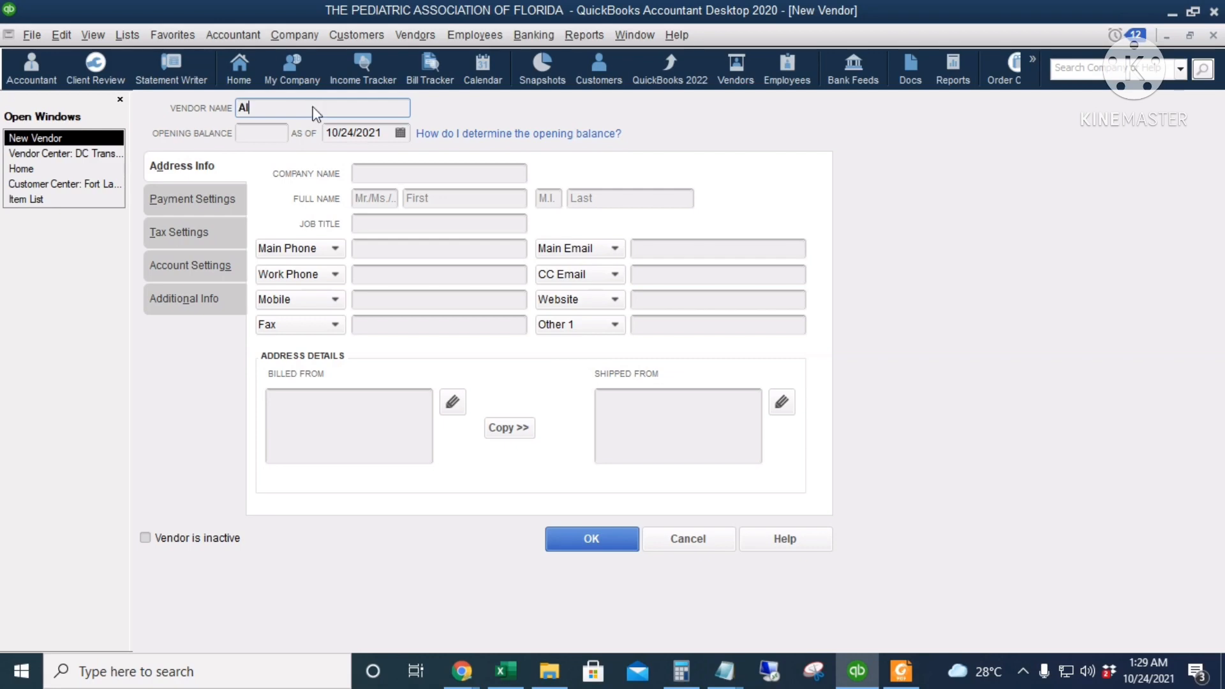
{"action": "type", "text": "G Insurance"}
Look through the new vendor's contact, payment, tax, account and additional settings, and save the vendor
{"action": "left_click", "coordinate": [377, 251]}
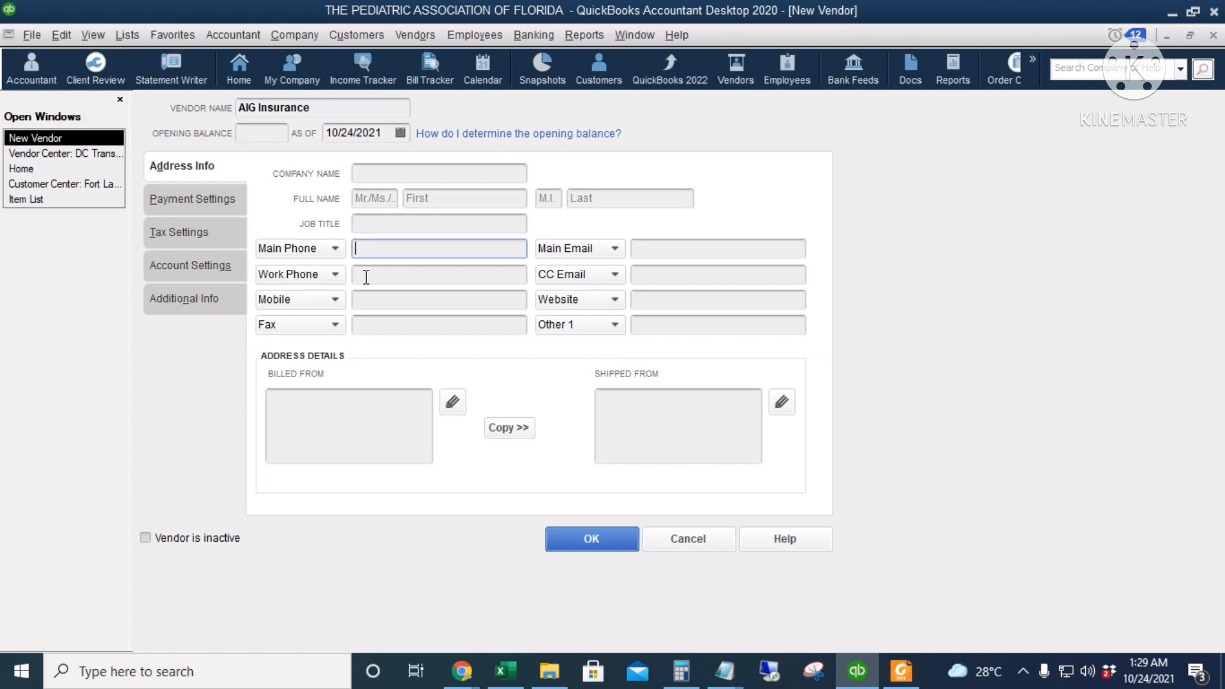
{"action": "left_click", "coordinate": [203, 199]}
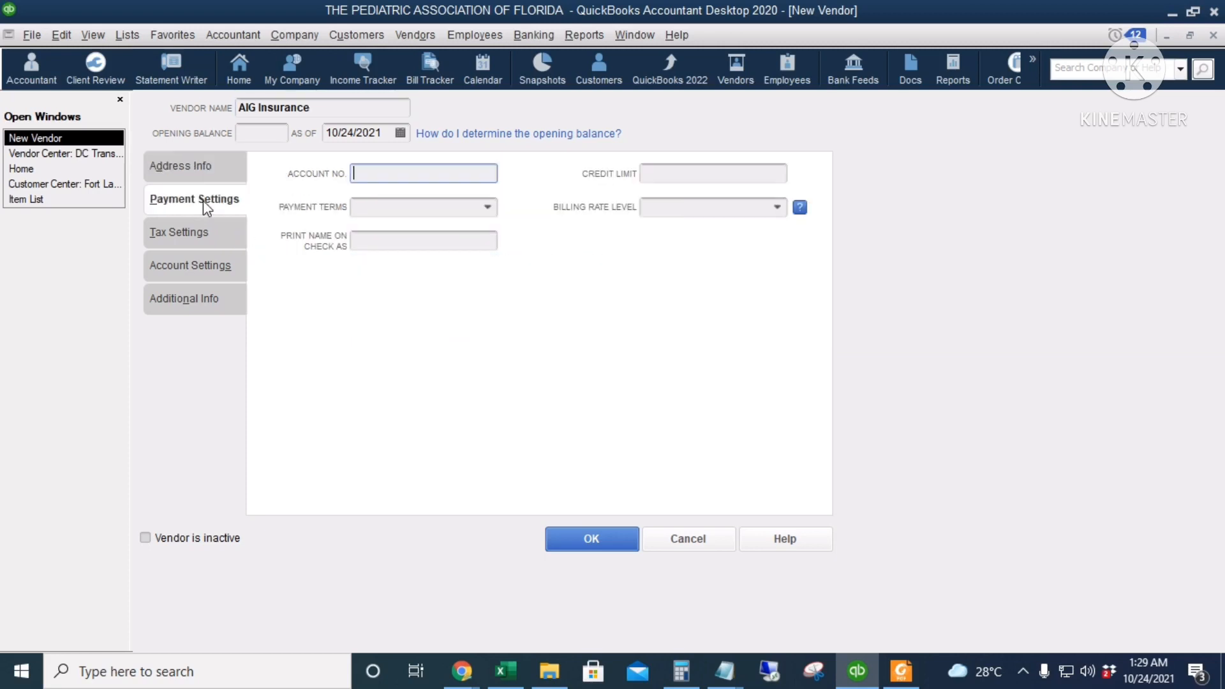
{"action": "left_click", "coordinate": [202, 235]}
{"action": "left_click", "coordinate": [201, 268]}
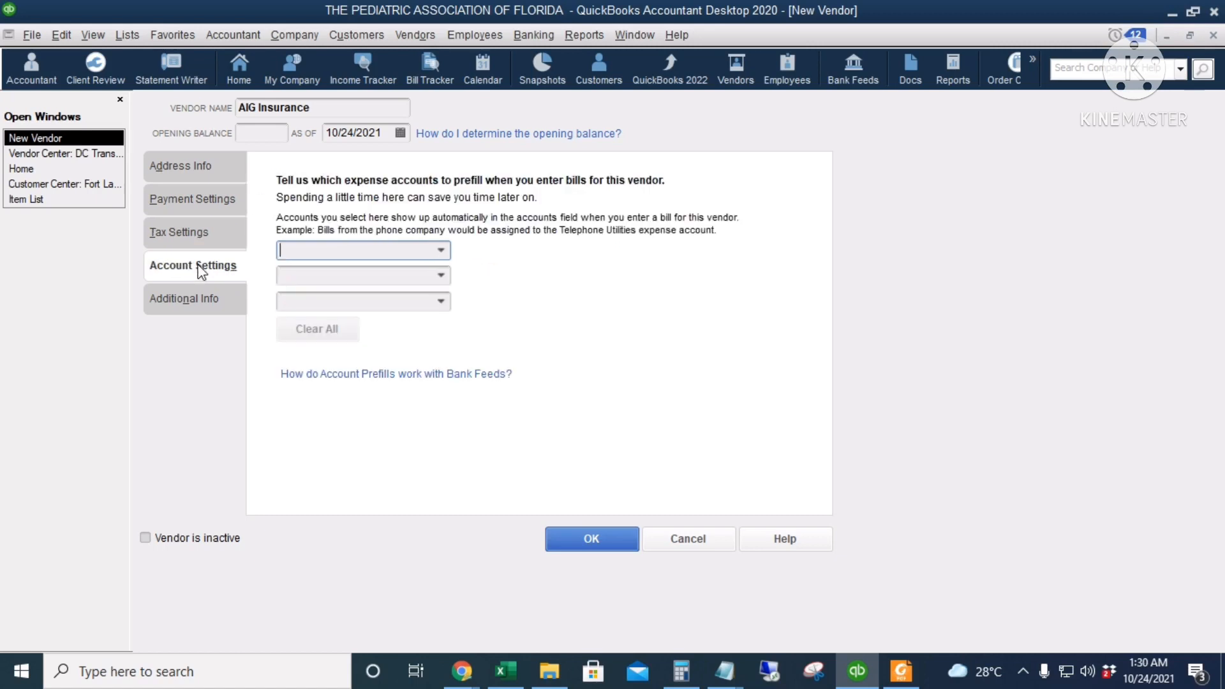
{"action": "left_click", "coordinate": [220, 308]}
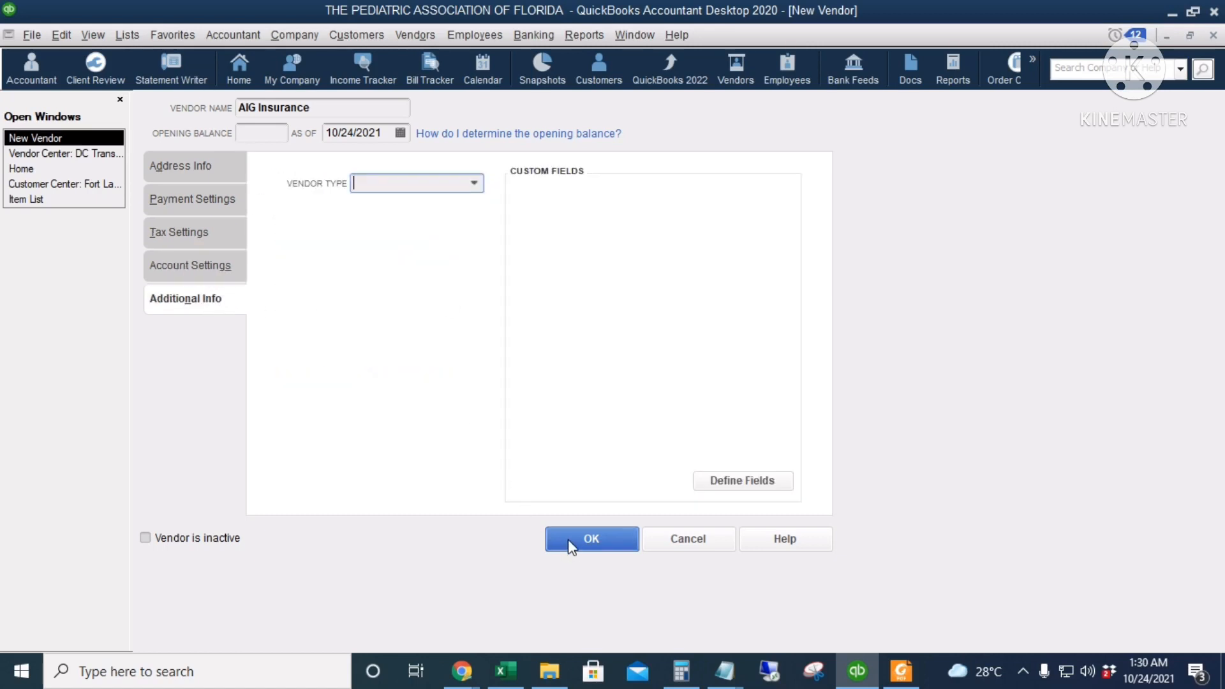
{"action": "left_click", "coordinate": [592, 538]}
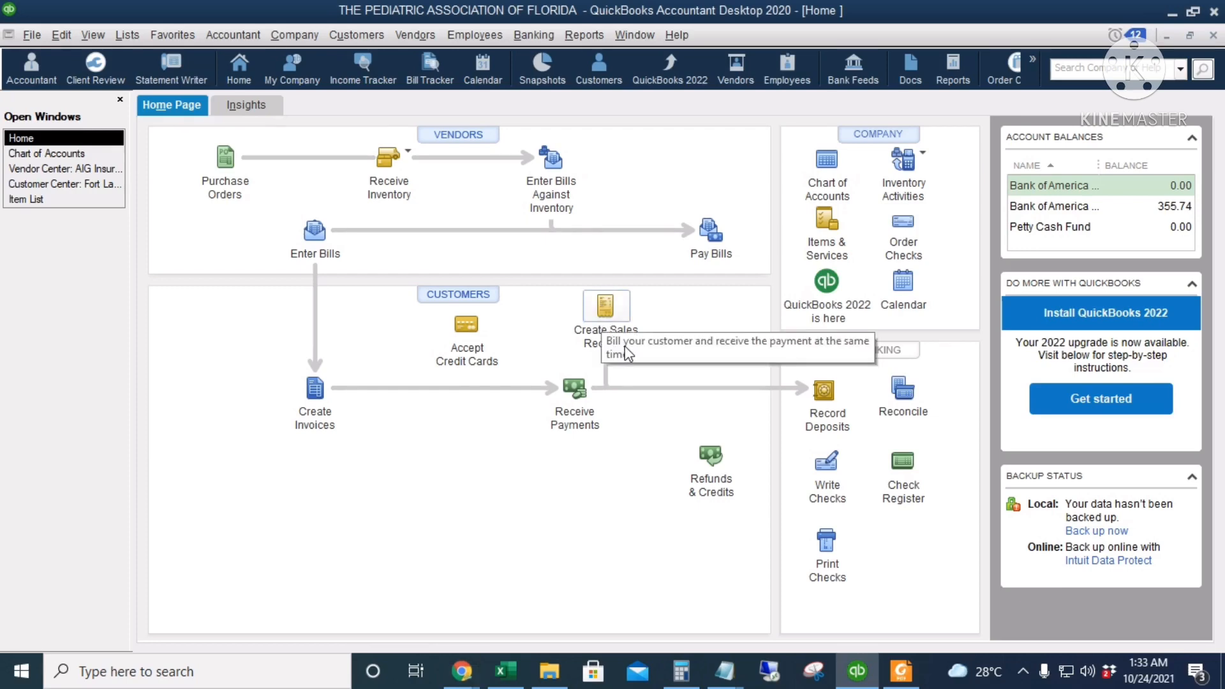
Start a new sales receipt and choose Fort Lauderdale as its customer
{"action": "left_click", "coordinate": [608, 317]}
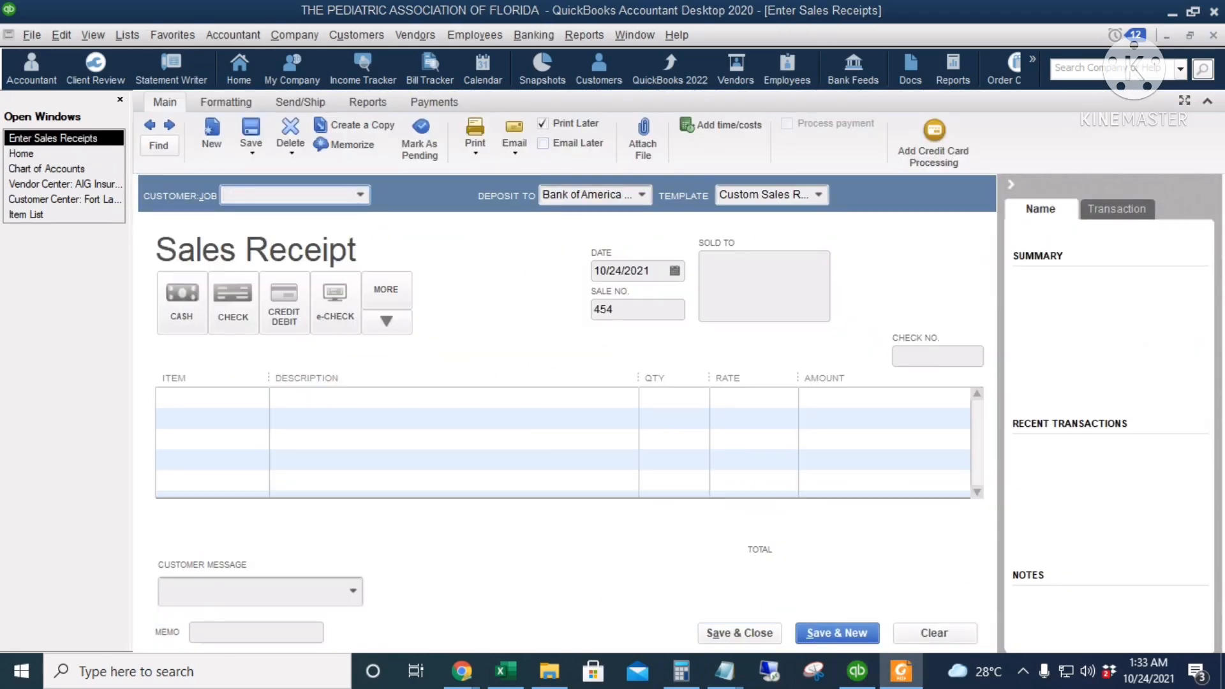
{"action": "left_click", "coordinate": [361, 194]}
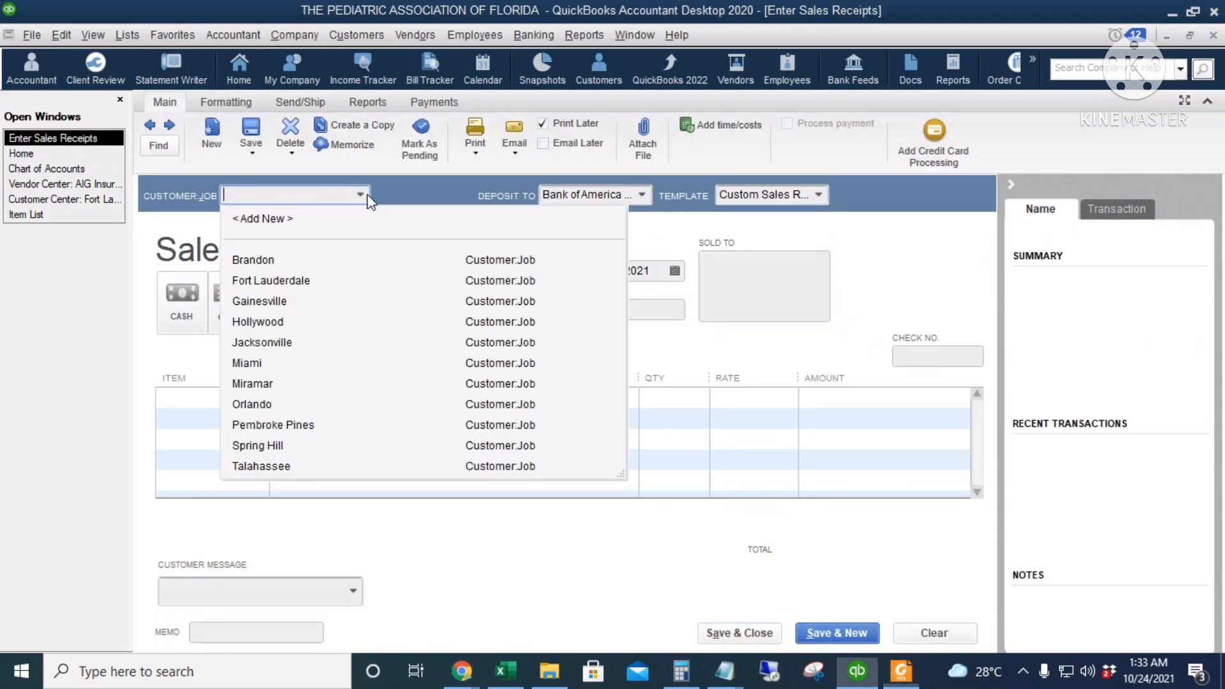
{"action": "left_click", "coordinate": [323, 281]}
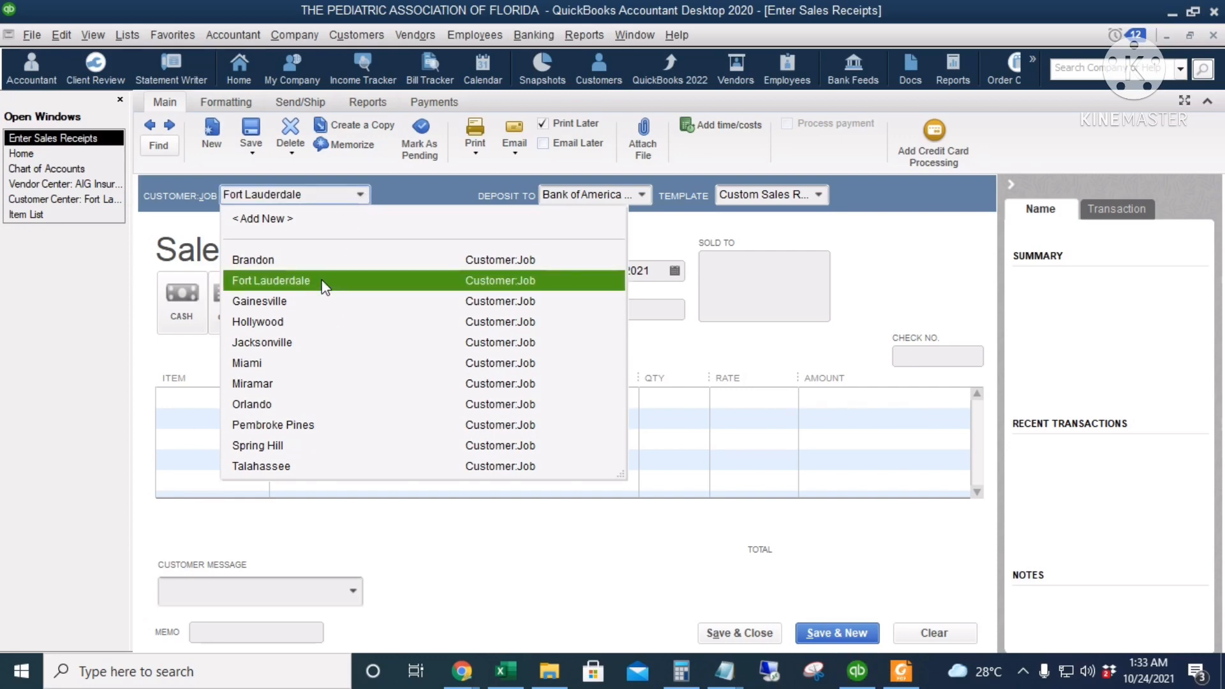
Examine the deposit accounts and templates available for the sales receipt, and select its date field
{"action": "left_click", "coordinate": [641, 194]}
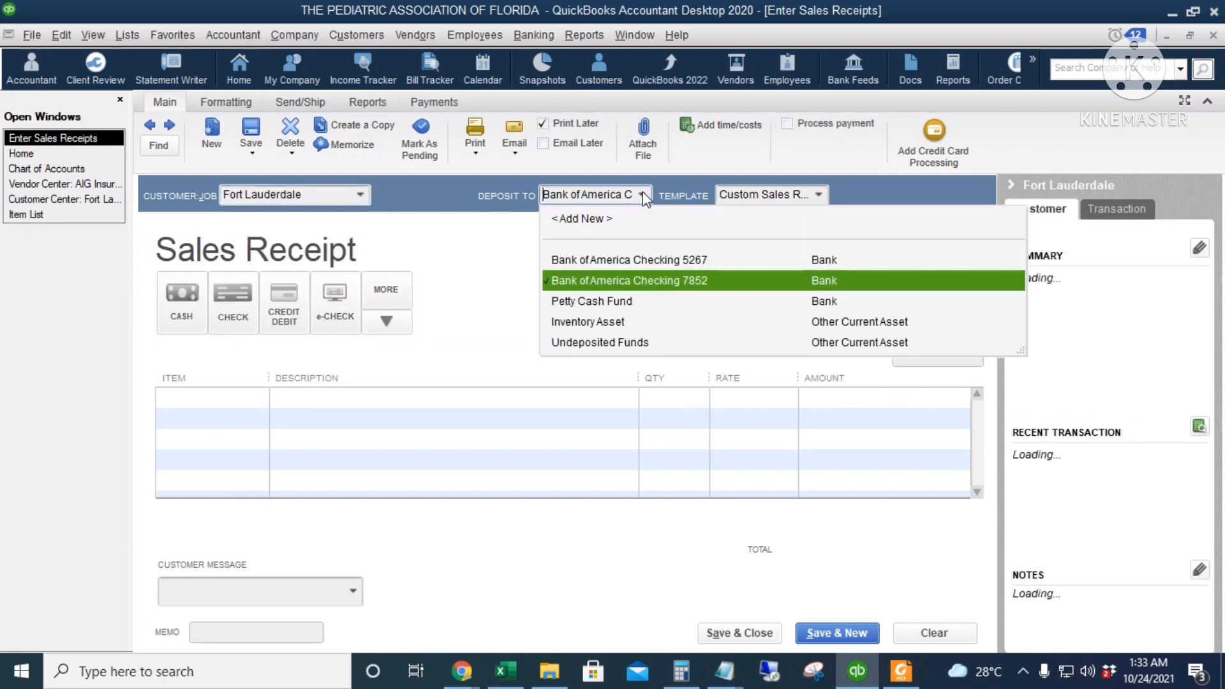
{"action": "left_click", "coordinate": [642, 191]}
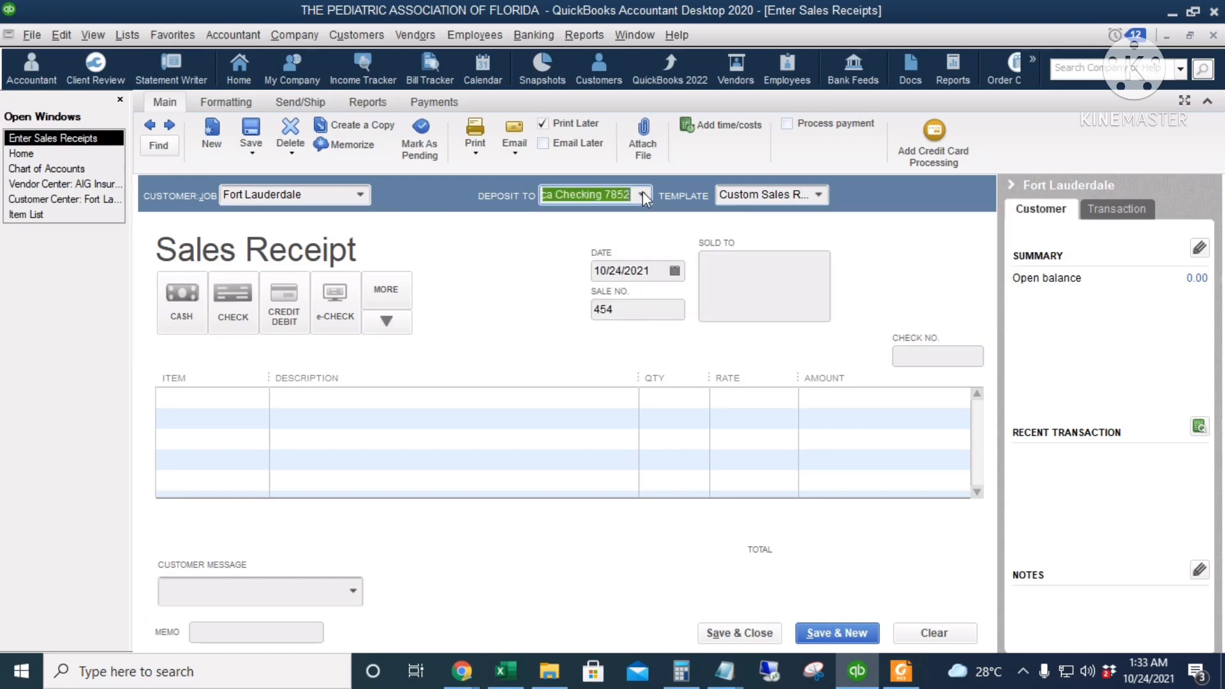
{"action": "left_click", "coordinate": [820, 196]}
{"action": "left_click", "coordinate": [819, 195]}
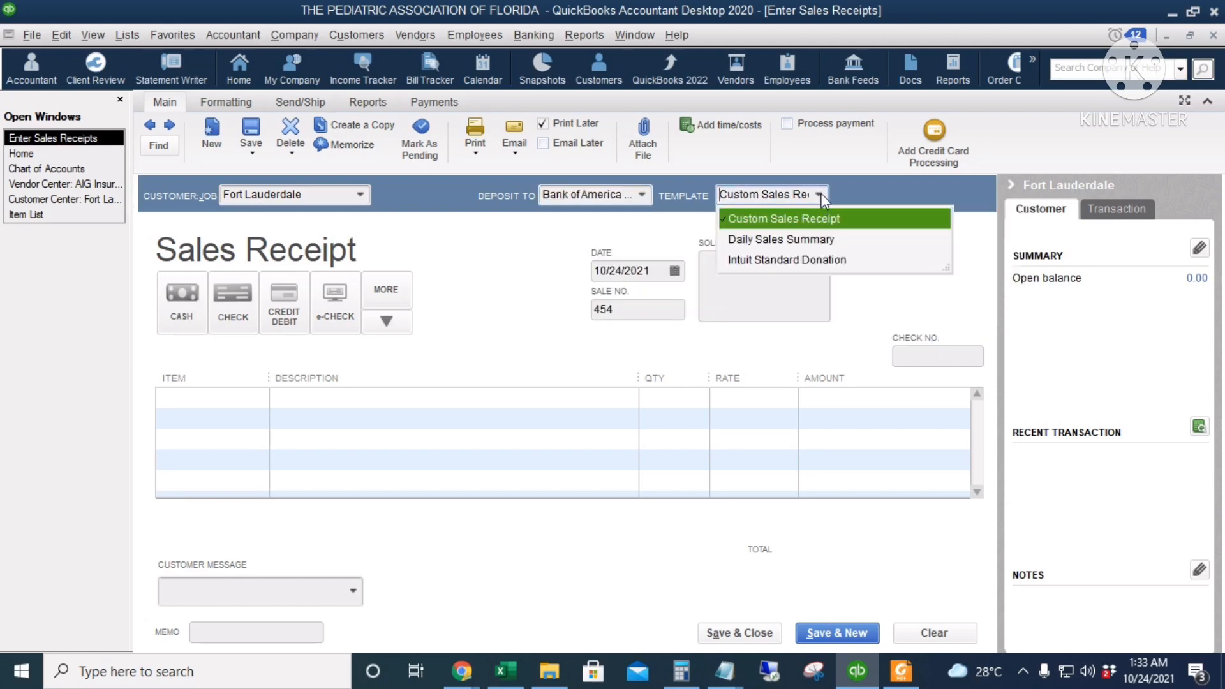
{"action": "left_click", "coordinate": [558, 274]}
{"action": "left_click", "coordinate": [659, 274]}
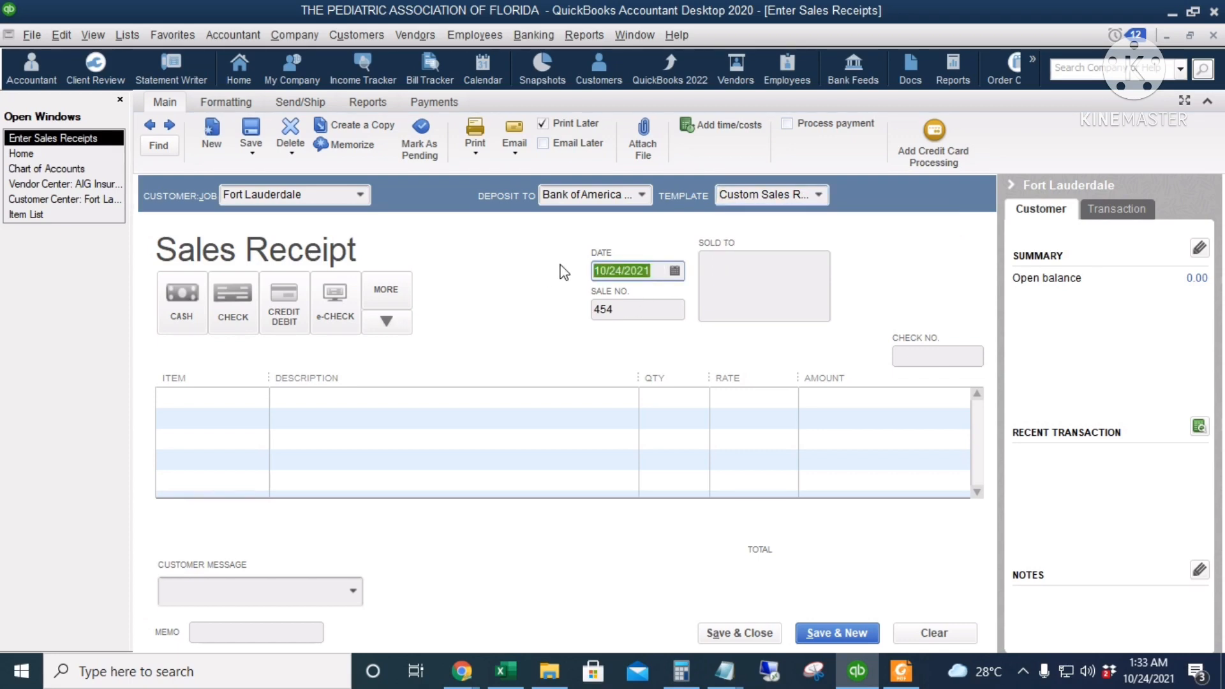
Set the sales receipt's date to 07/03/2013 and check its sale number and check number fields
{"action": "type", "text": "07/03/2013"}
{"action": "key", "text": "Tab"}
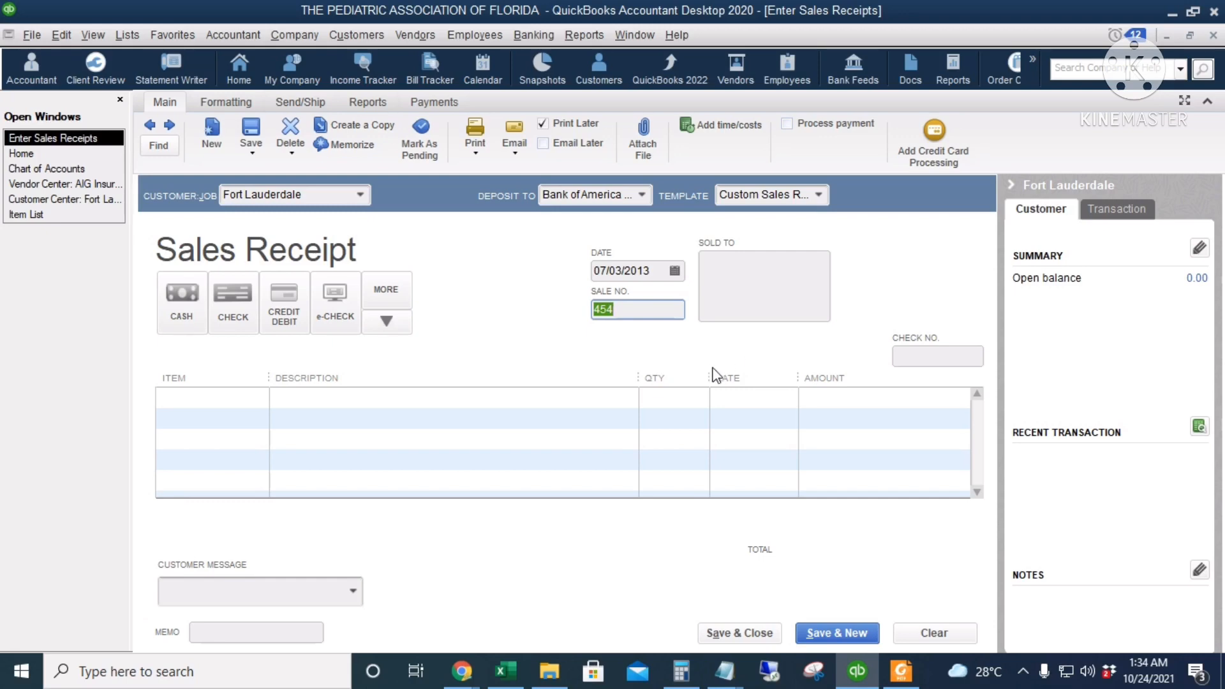
{"action": "left_click", "coordinate": [641, 310]}
{"action": "left_click_drag", "start_coordinate": [641, 310], "coordinate": [579, 313]}
{"action": "left_click", "coordinate": [930, 364]}
Add a Membership Fees line described "For the month of June 2013" at a rate of 60, and save and close the sales receipt
{"action": "left_click", "coordinate": [208, 402]}
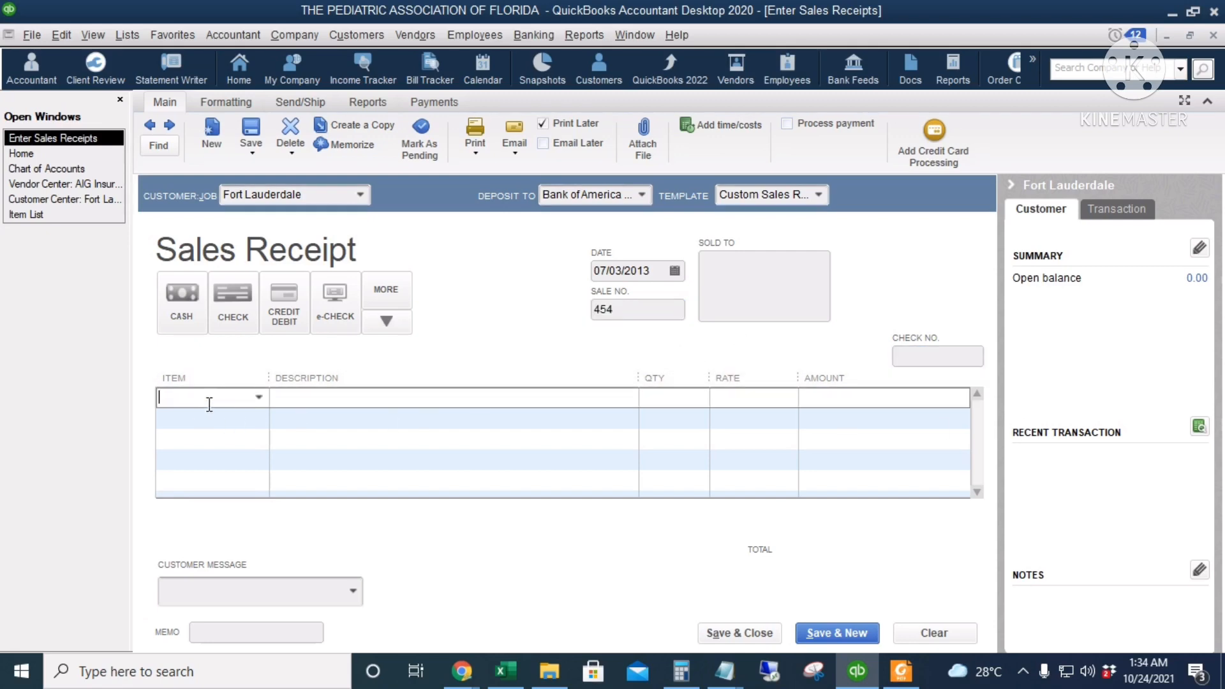
{"action": "type", "text": "Membership Fees"}
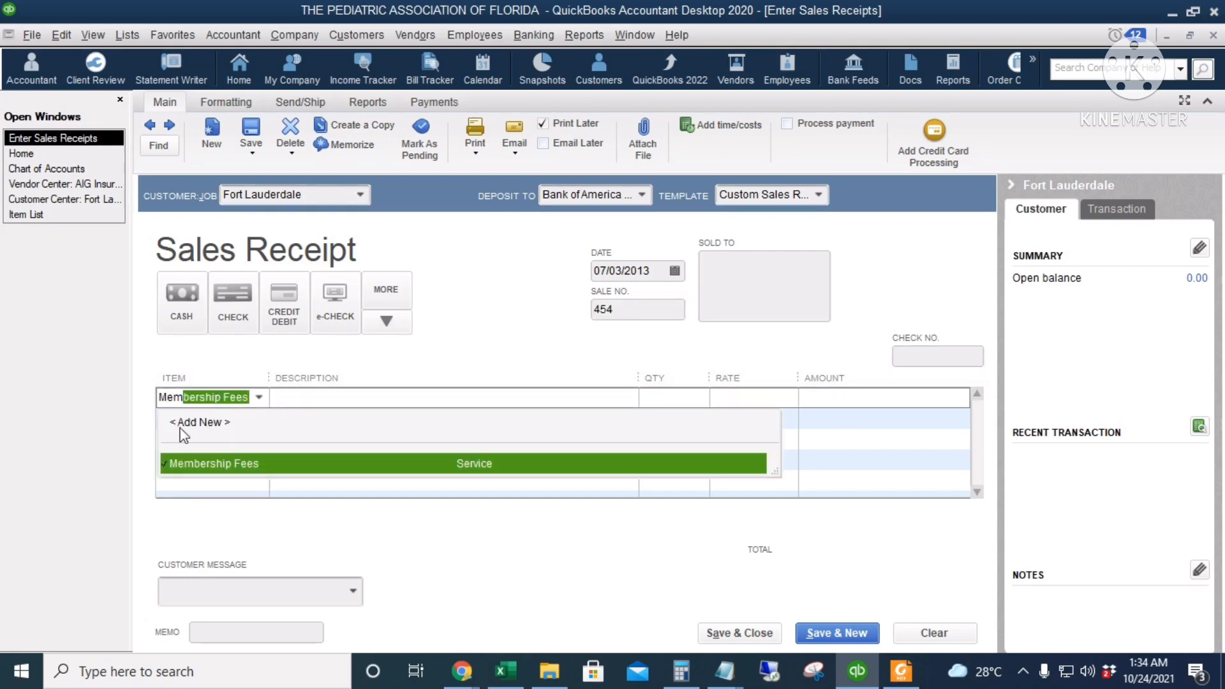
{"action": "key", "text": "Tab"}
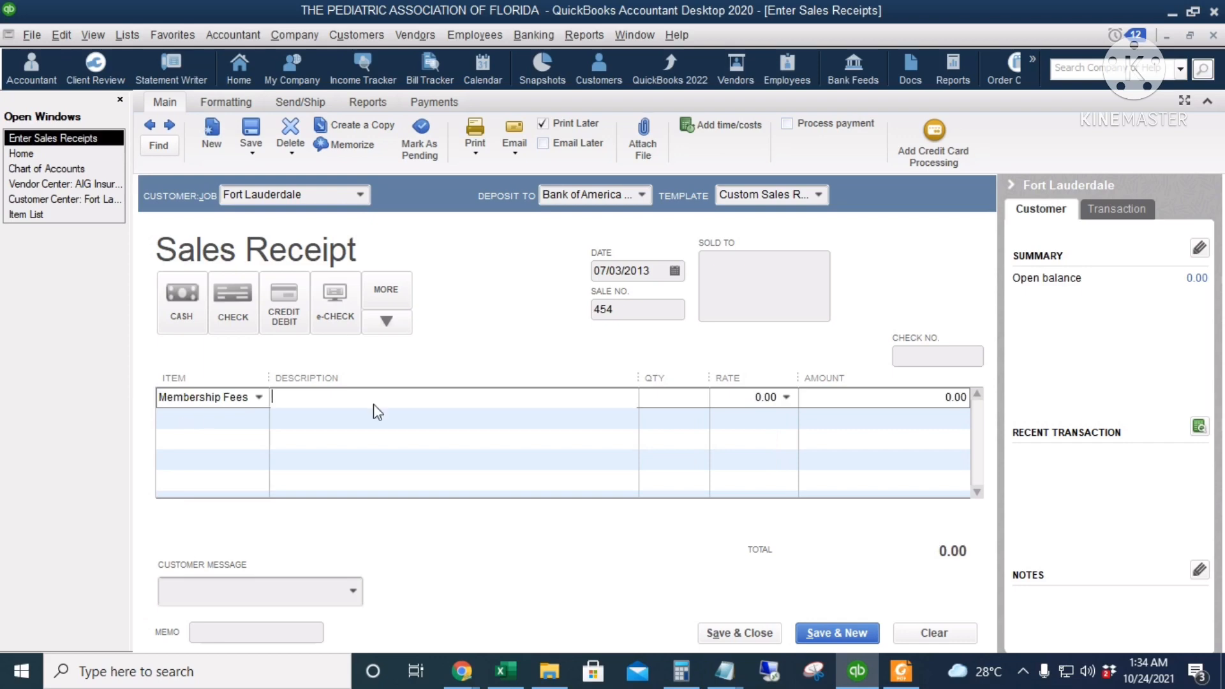
{"action": "type", "text": "For the mont"}
{"action": "key", "text": "Tab"}
{"action": "key", "text": "Tab"}
{"action": "type", "text": "60"}
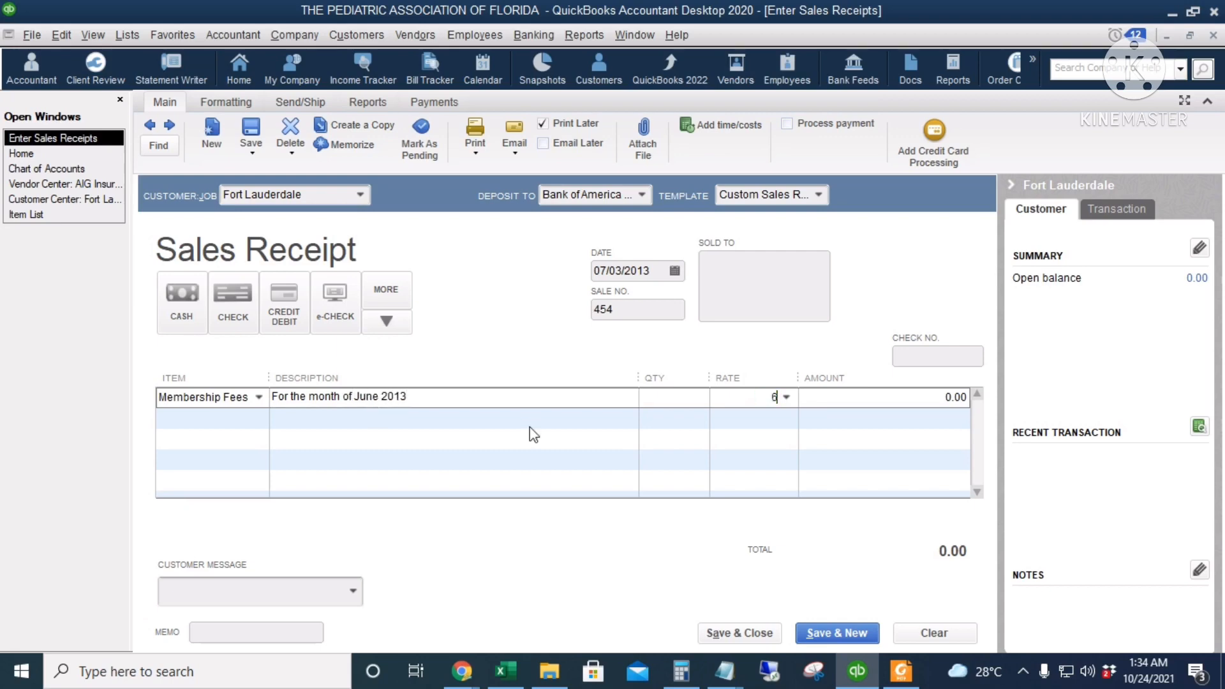
{"action": "key", "text": "Tab"}
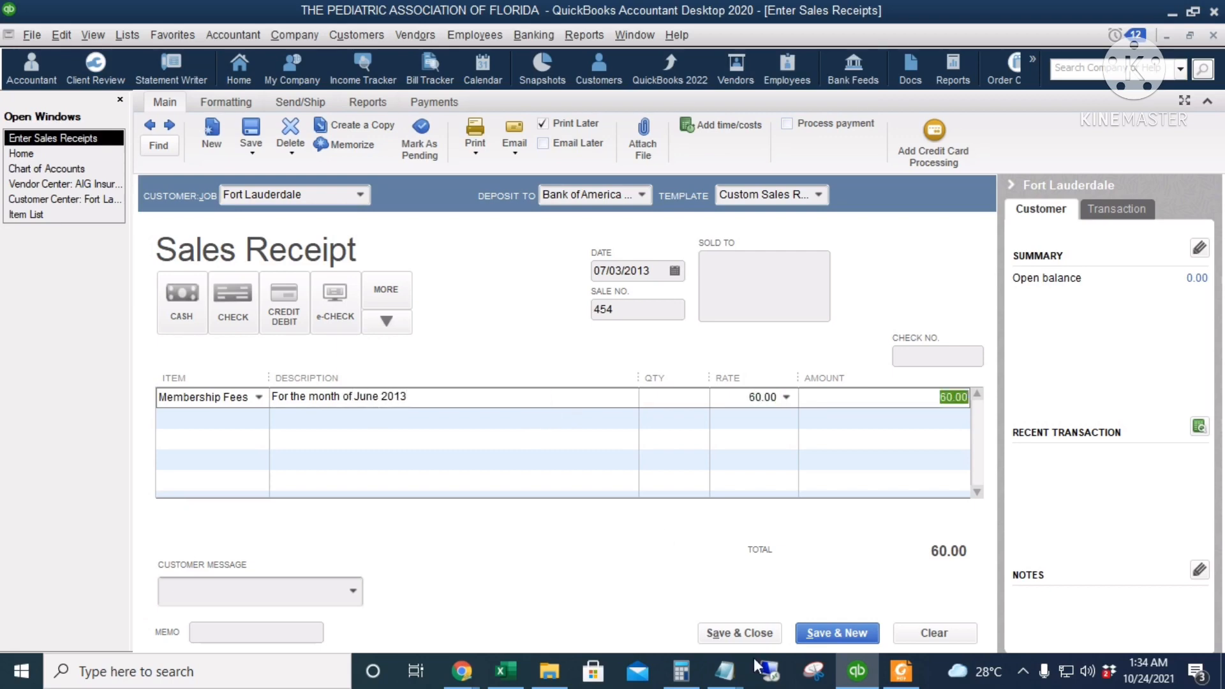
{"action": "left_click", "coordinate": [752, 637]}
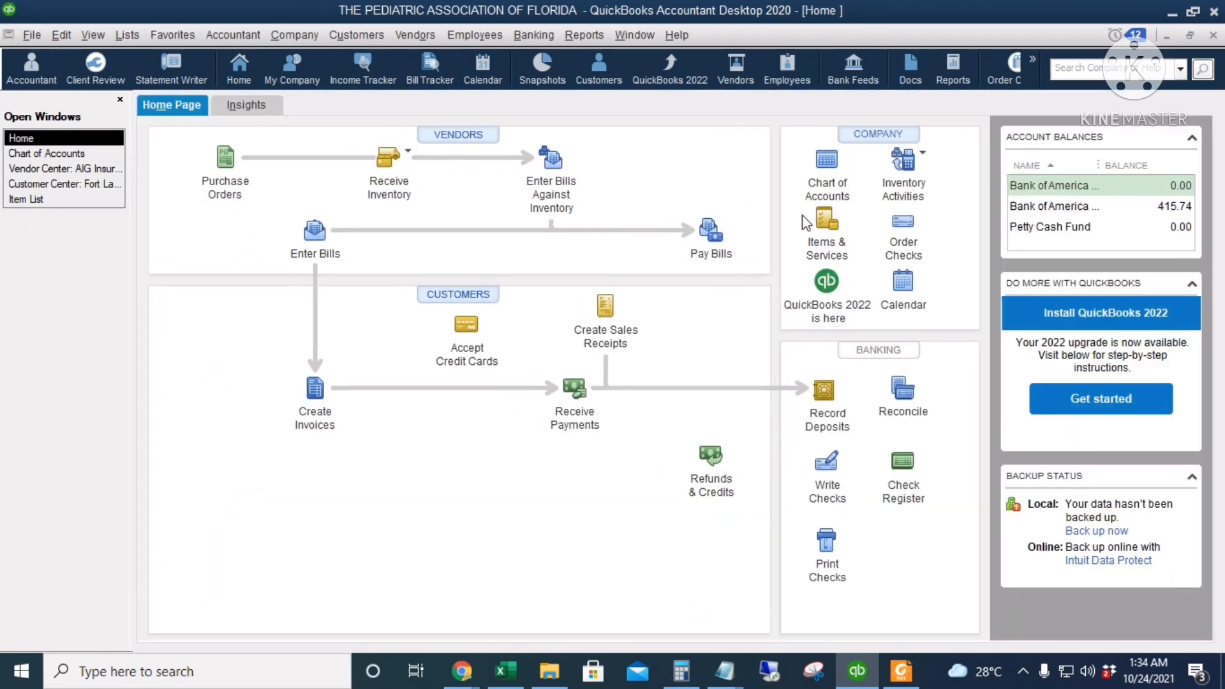
Open the chart of accounts and view the register of the second Bank of America checking account
{"action": "left_click", "coordinate": [824, 160]}
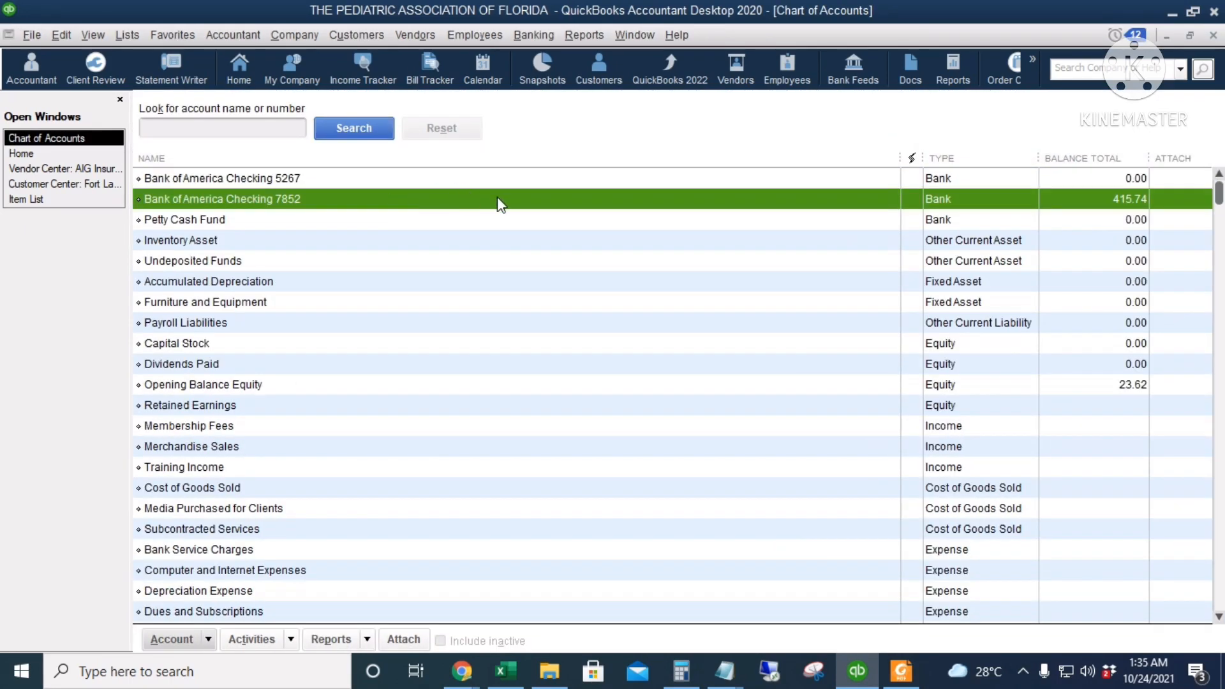
{"action": "double_click", "coordinate": [501, 201]}
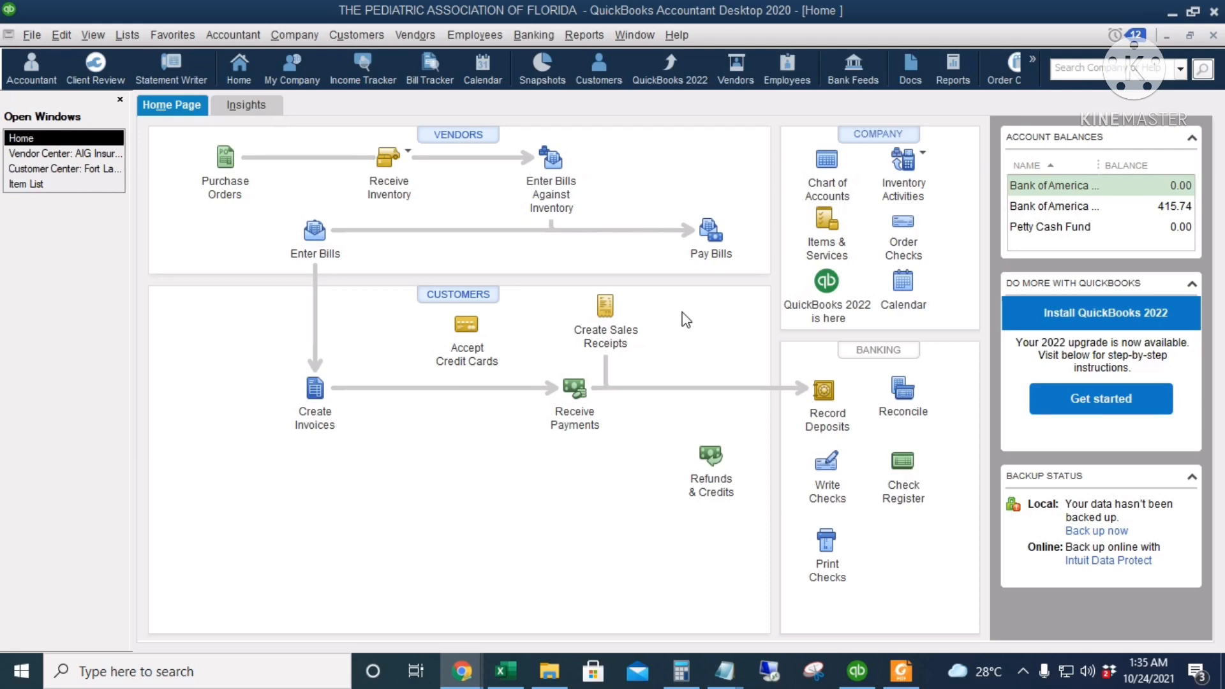
Start a new invoice and add Tampa as a new customer for it
{"action": "left_click", "coordinate": [313, 404]}
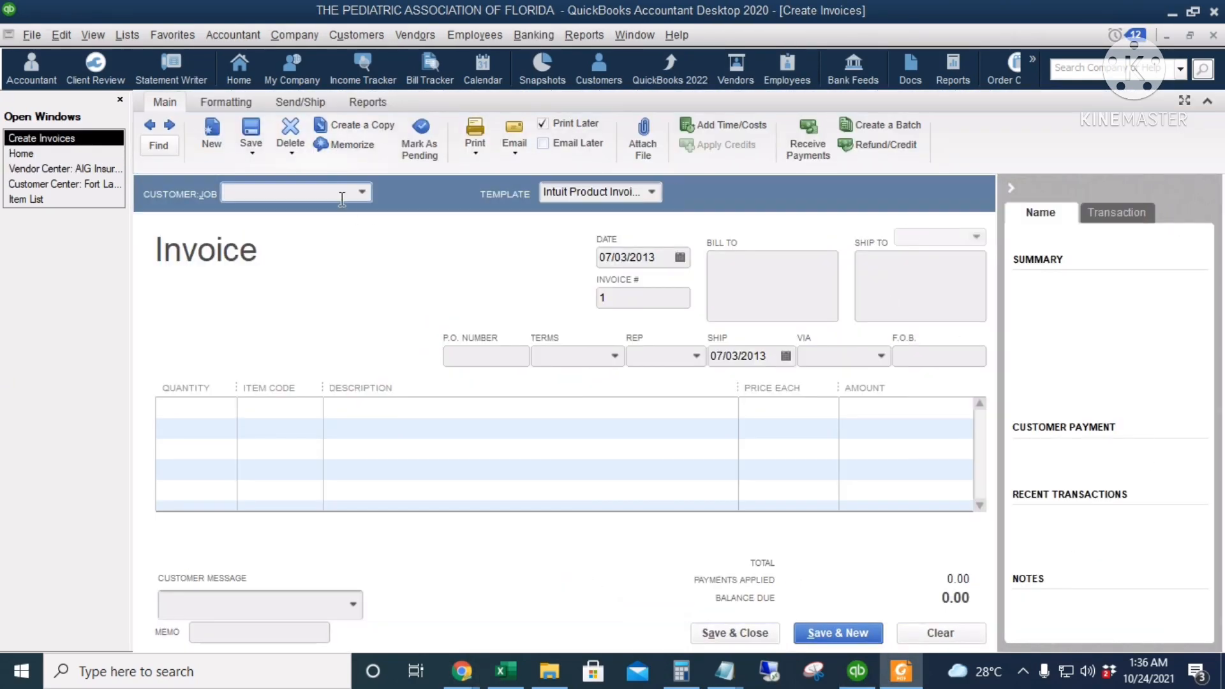
{"action": "left_click", "coordinate": [365, 192]}
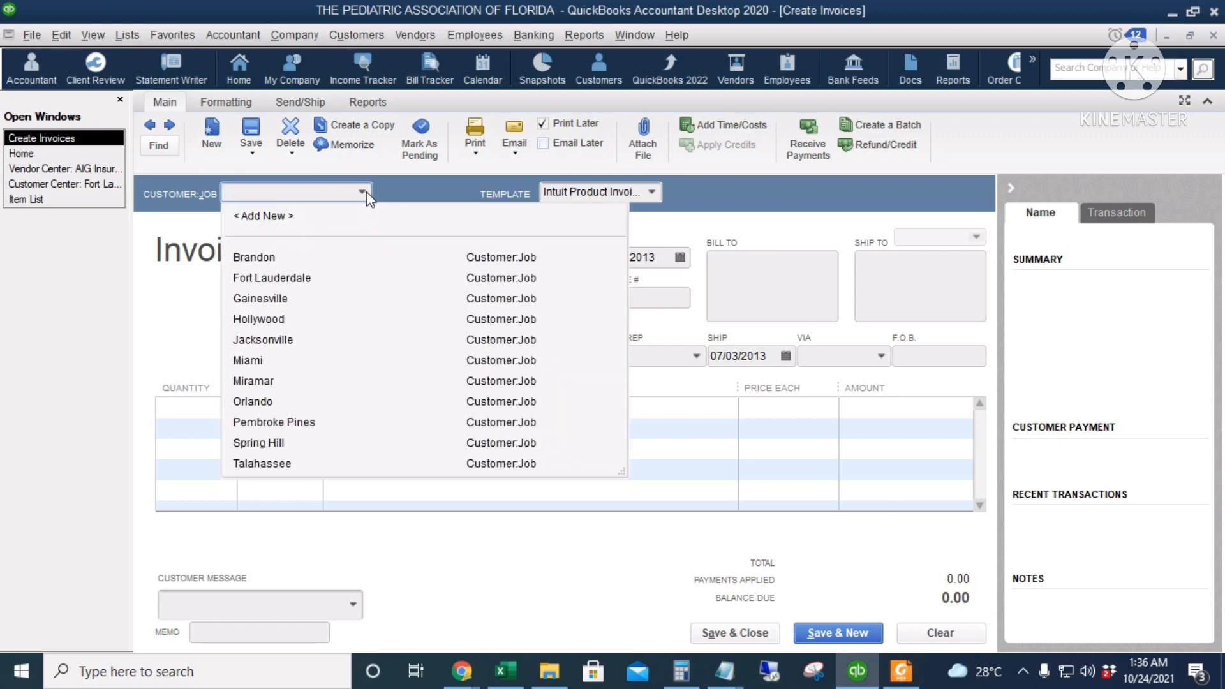
{"action": "left_click", "coordinate": [275, 219]}
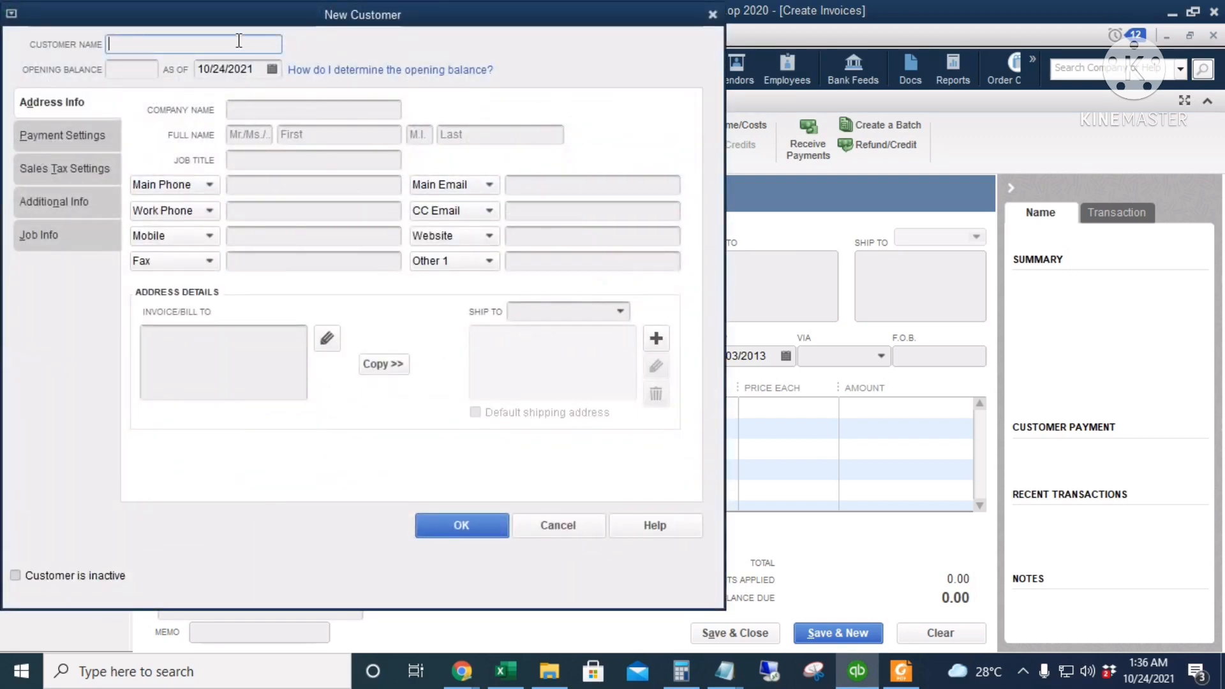
{"action": "type", "text": "Tampa"}
{"action": "left_click", "coordinate": [454, 532]}
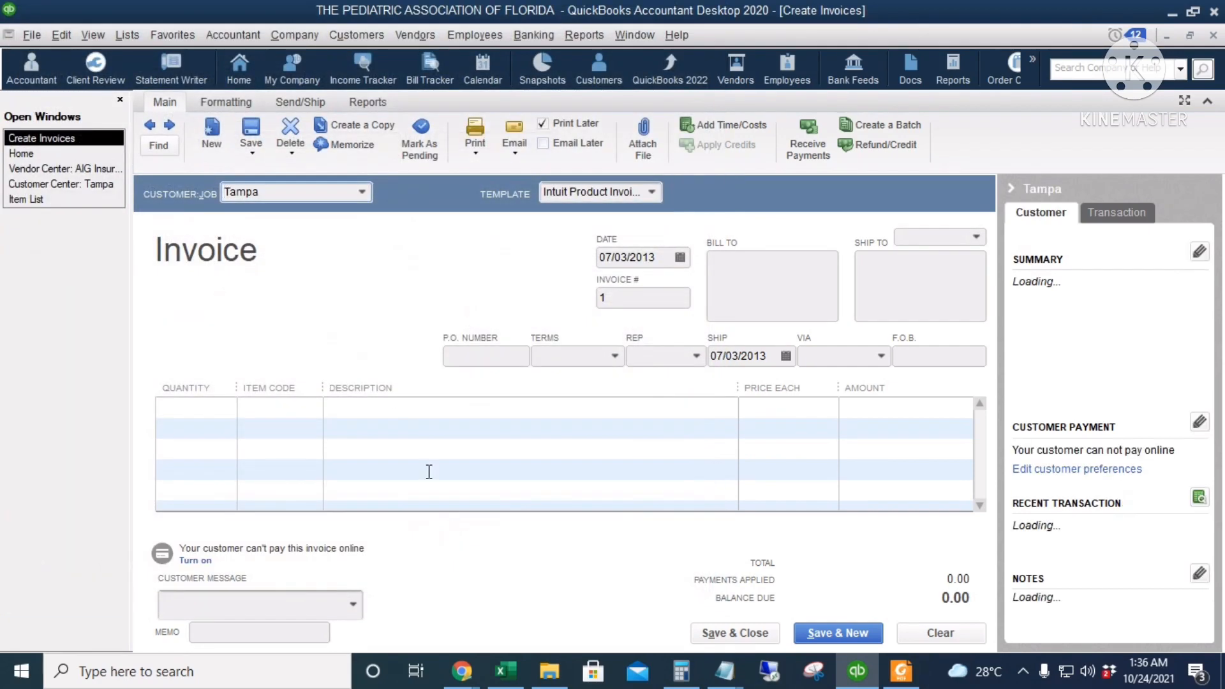
Check the available invoice templates and set the invoice date to 07/05/2013
{"action": "left_click", "coordinate": [650, 192]}
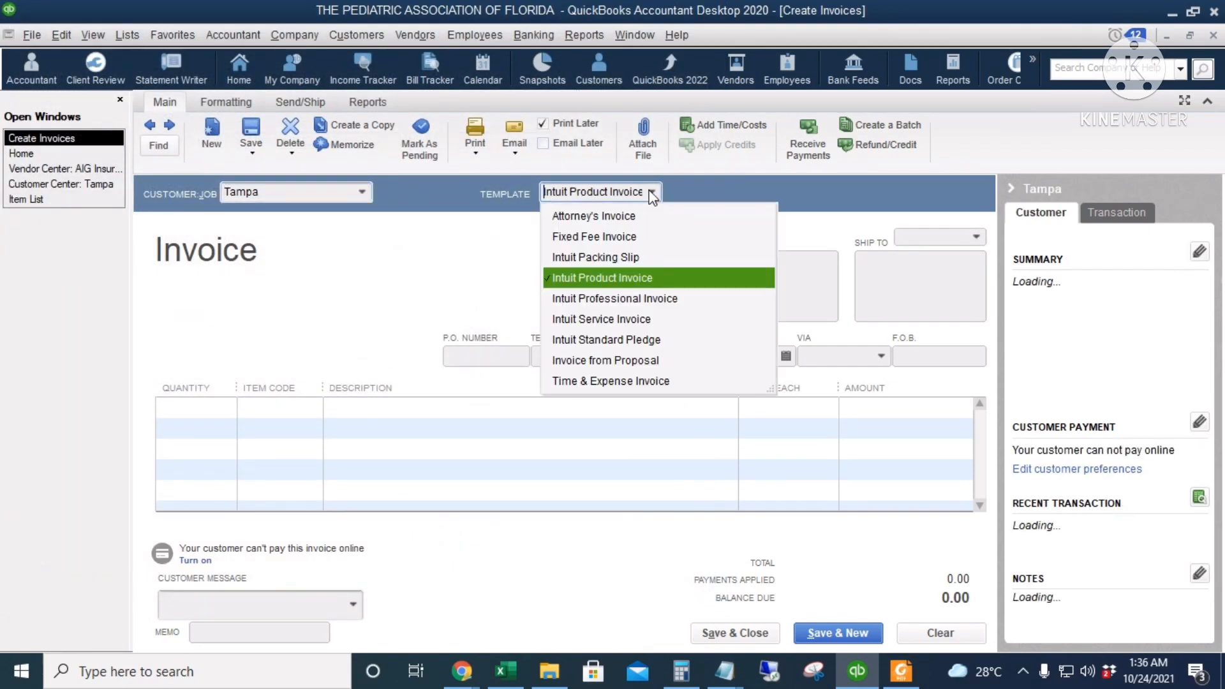
{"action": "left_click", "coordinate": [651, 193]}
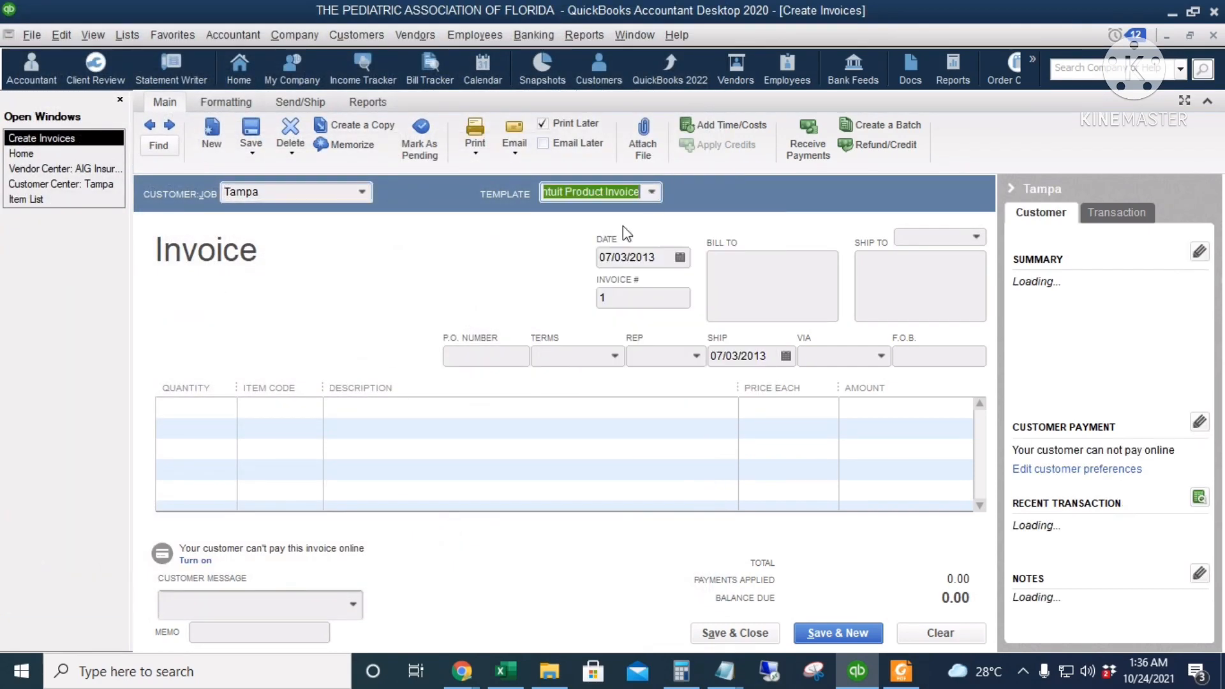
{"action": "left_click", "coordinate": [680, 257]}
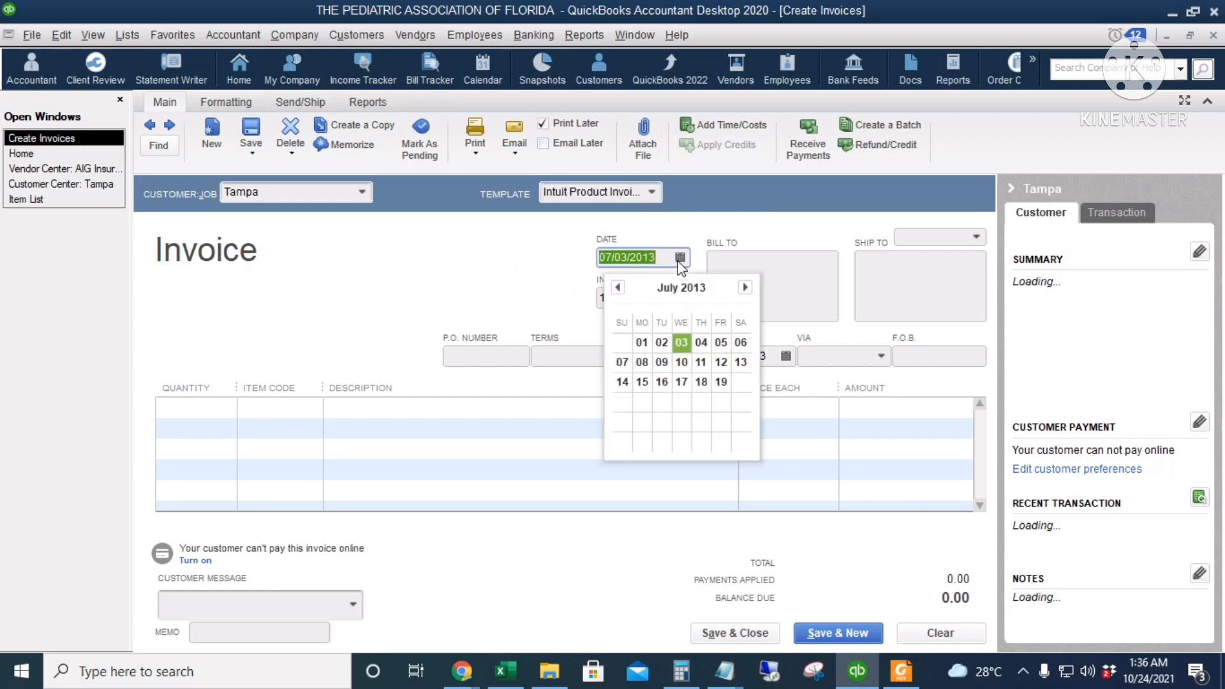
{"action": "left_click", "coordinate": [719, 344]}
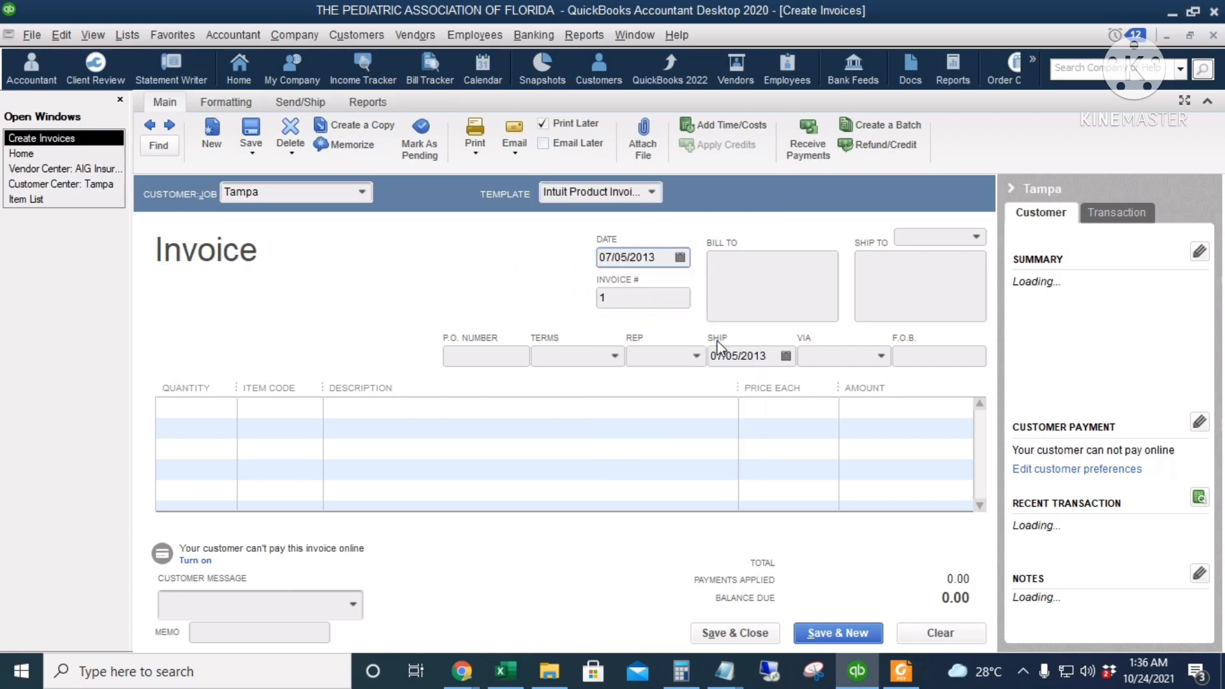
Set the invoice terms to Net 15 and look through the rep, ship date, shipping method and F.O.B. fields
{"action": "left_click", "coordinate": [467, 352]}
{"action": "left_click", "coordinate": [559, 355]}
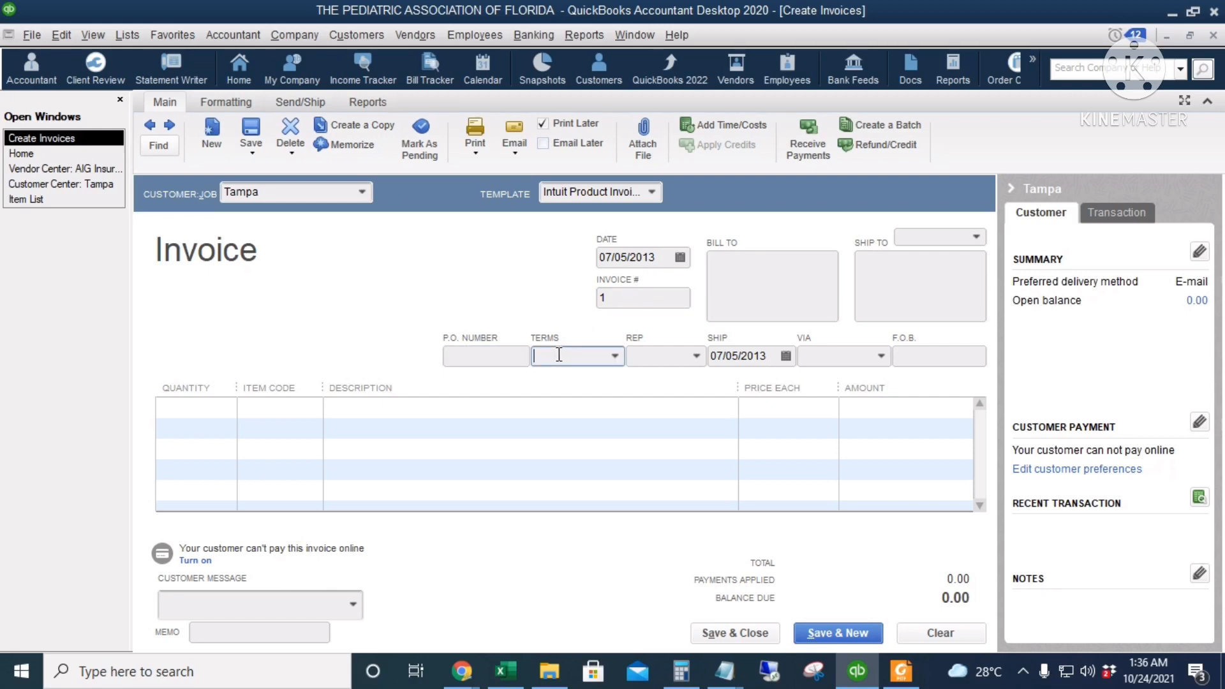
{"action": "left_click", "coordinate": [615, 356]}
{"action": "left_click", "coordinate": [567, 504]}
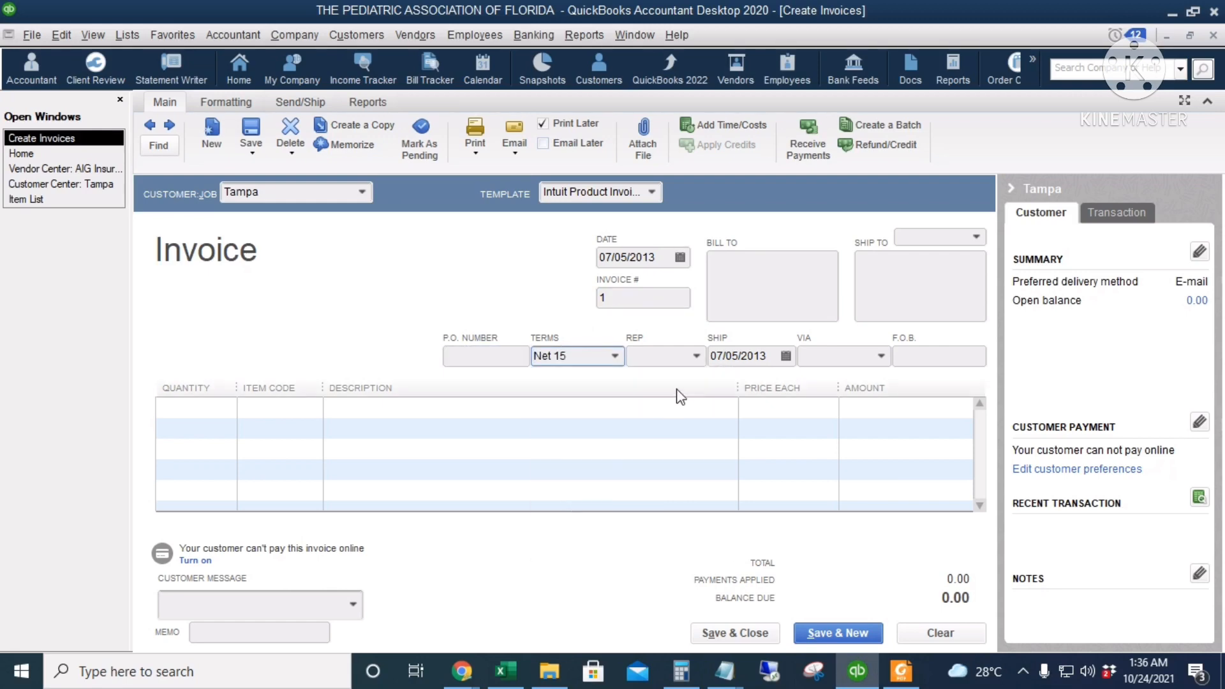
{"action": "left_click", "coordinate": [671, 357]}
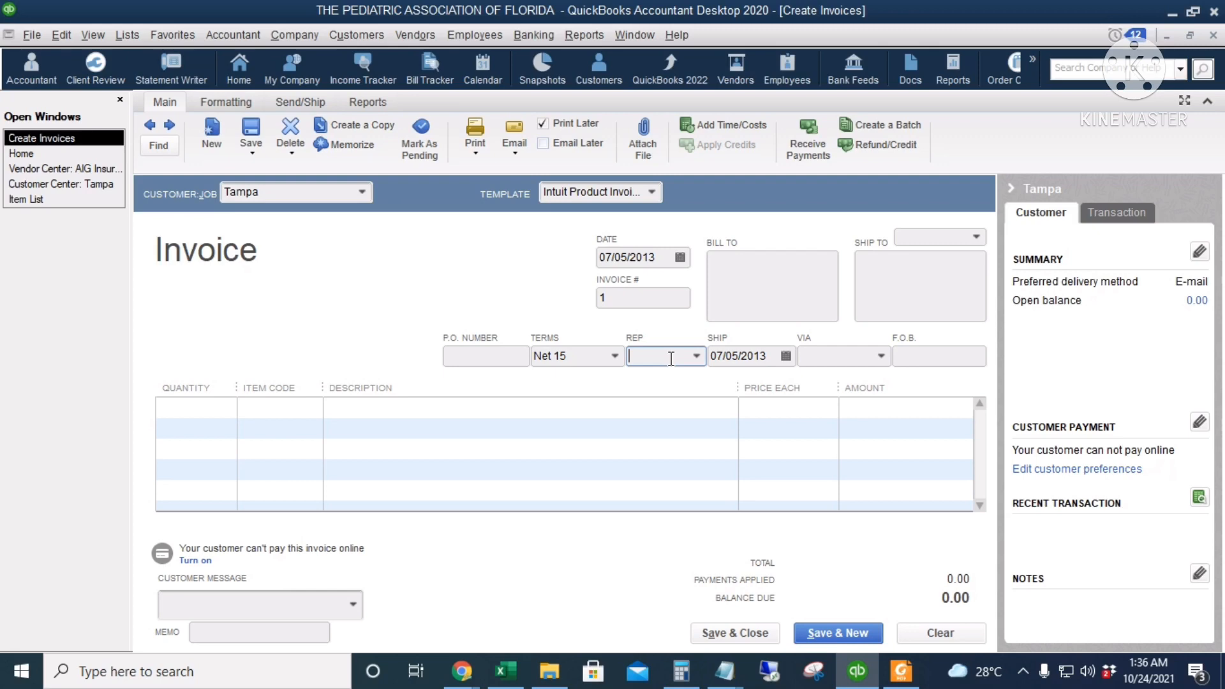
{"action": "left_click", "coordinate": [744, 355]}
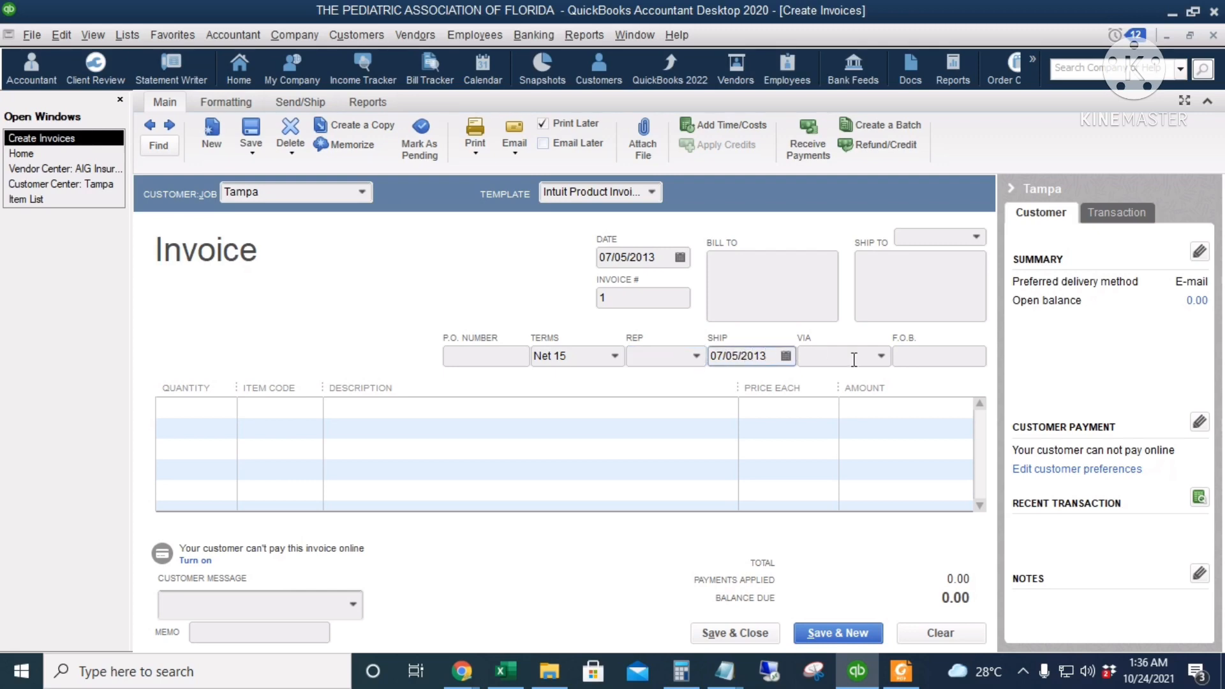
{"action": "left_click", "coordinate": [882, 358]}
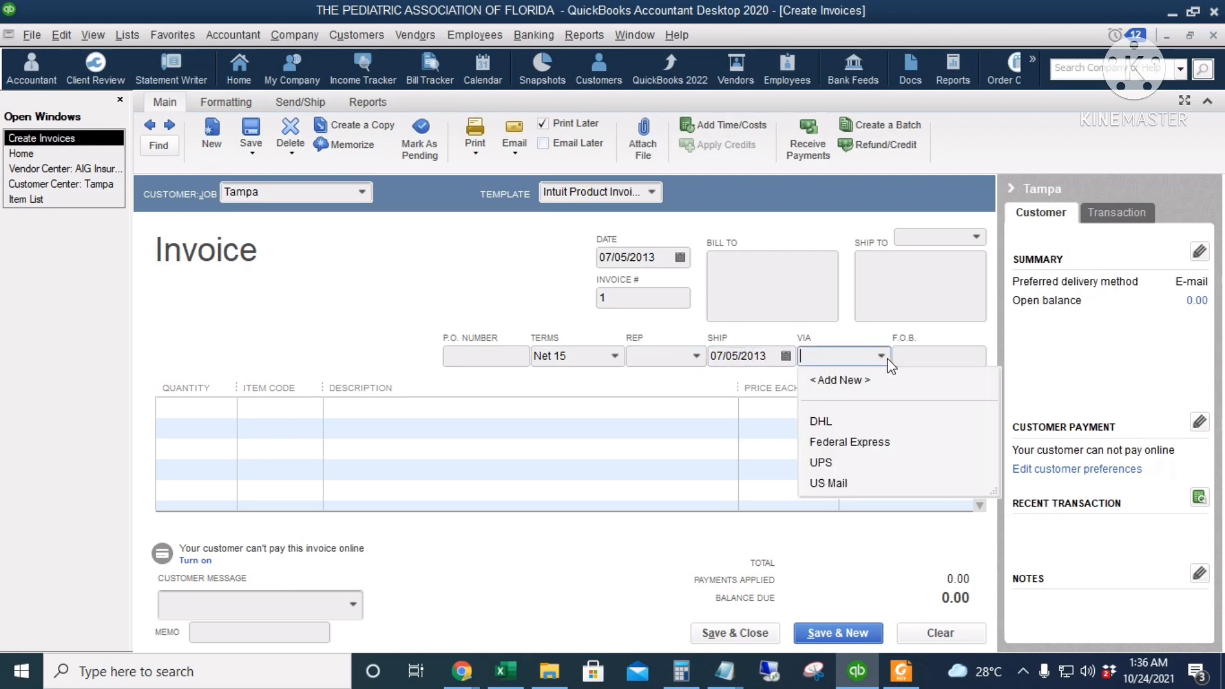
{"action": "left_click", "coordinate": [922, 352]}
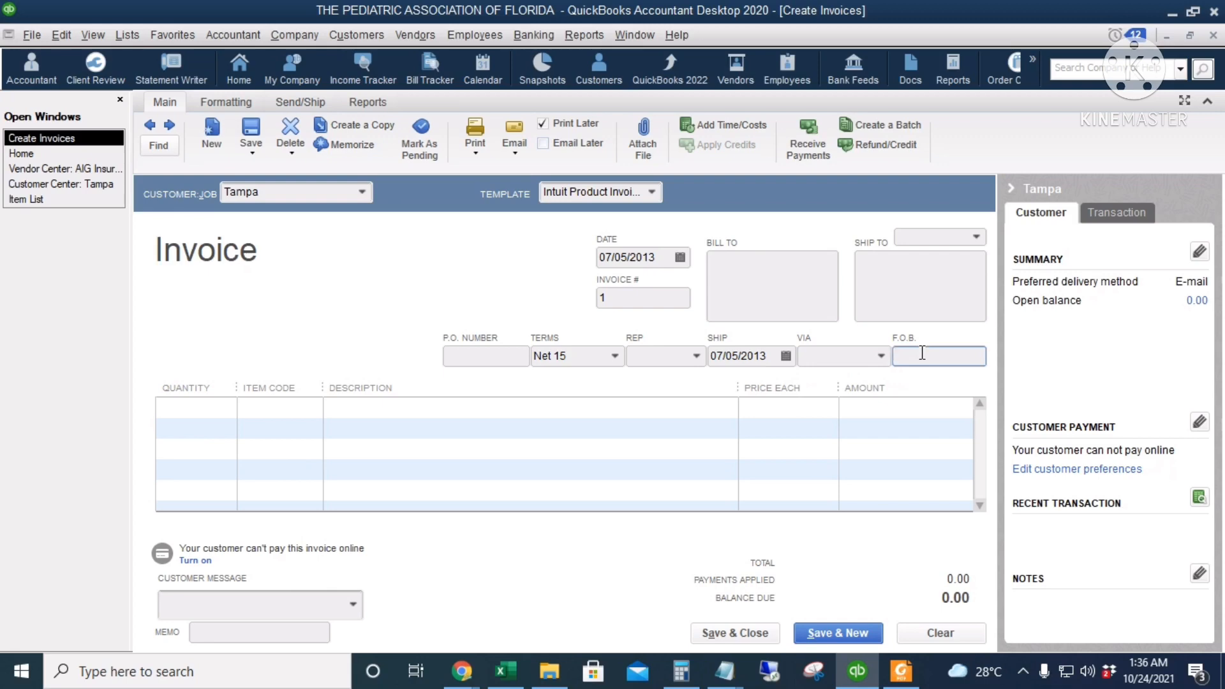
Enter a quantity of 6 for the Tshirt - Small item, and save and close the invoice with the terms change made permanent
{"action": "left_click", "coordinate": [171, 411]}
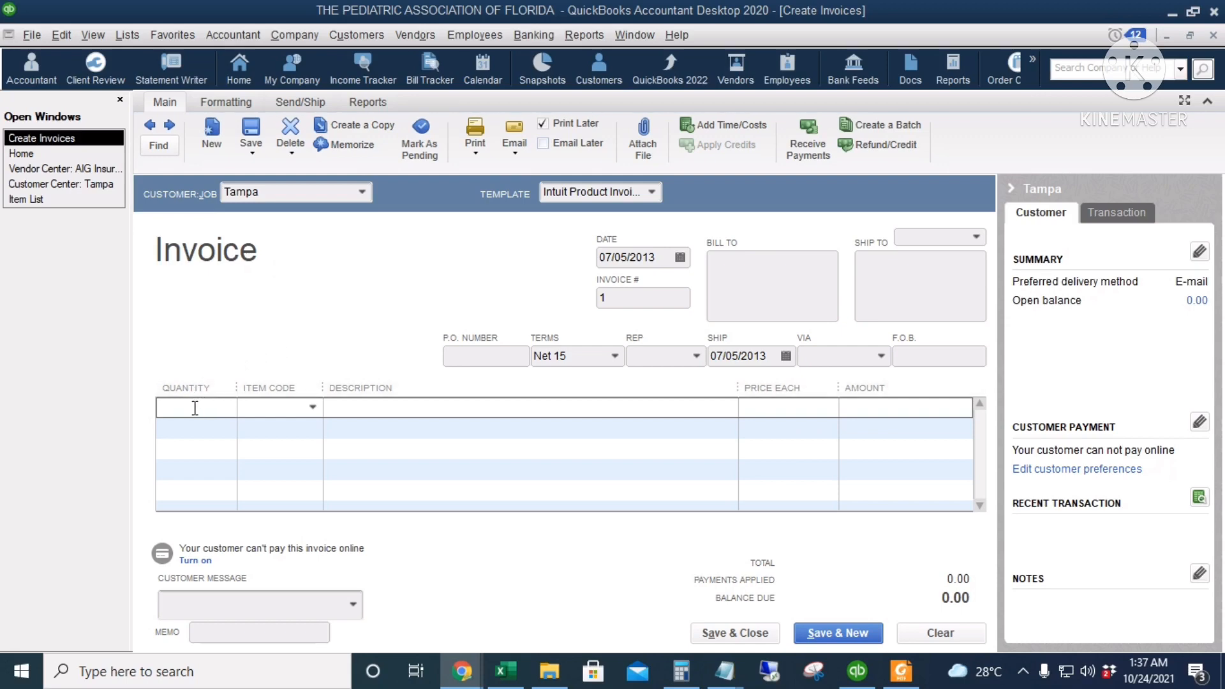
{"action": "type", "text": "6"}
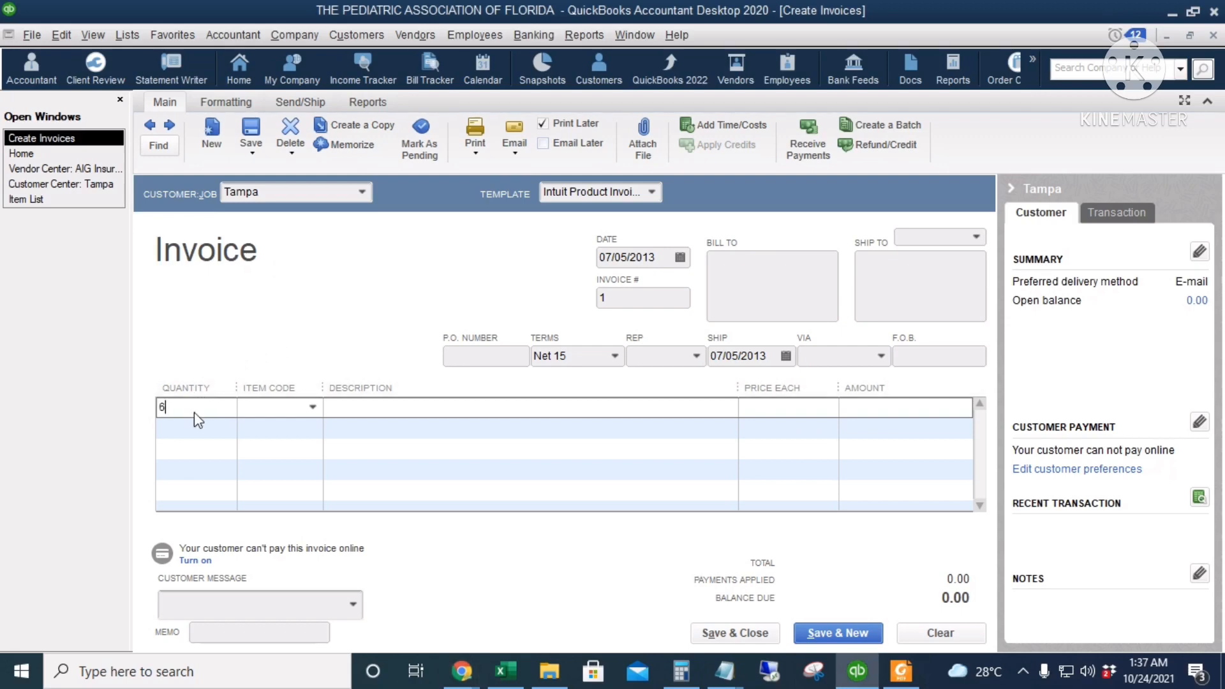
{"action": "left_click", "coordinate": [257, 408]}
{"action": "left_click", "coordinate": [312, 406]}
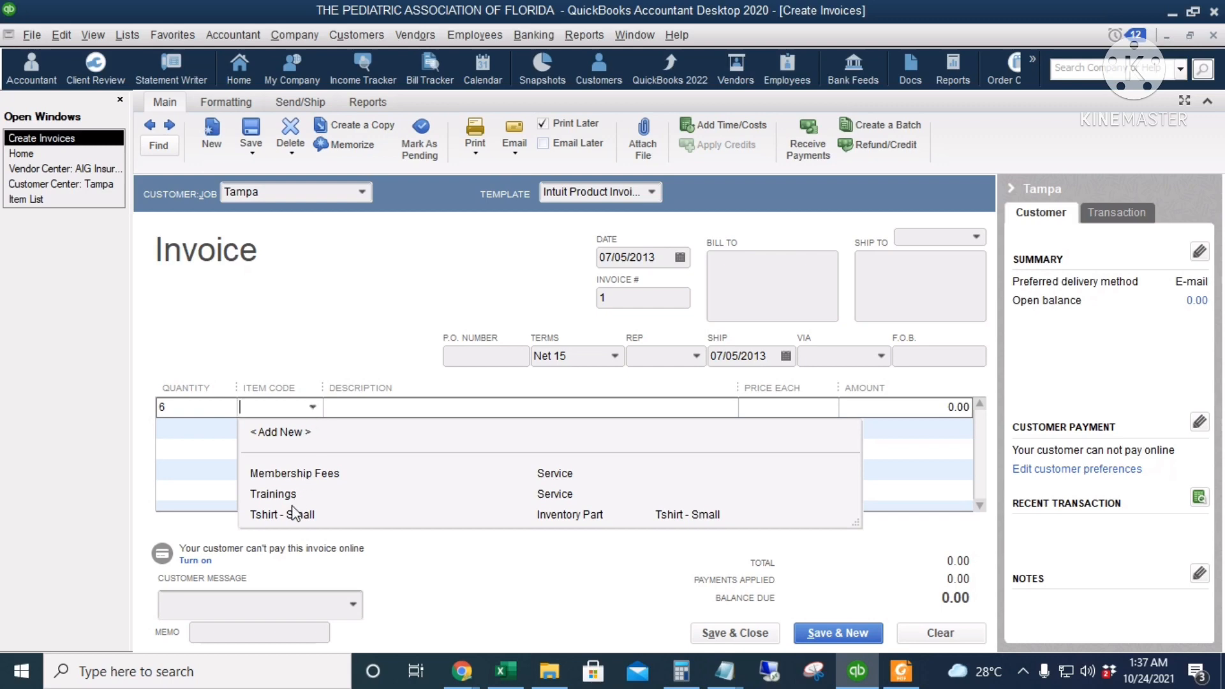
{"action": "left_click", "coordinate": [318, 518]}
{"action": "left_click", "coordinate": [822, 408]}
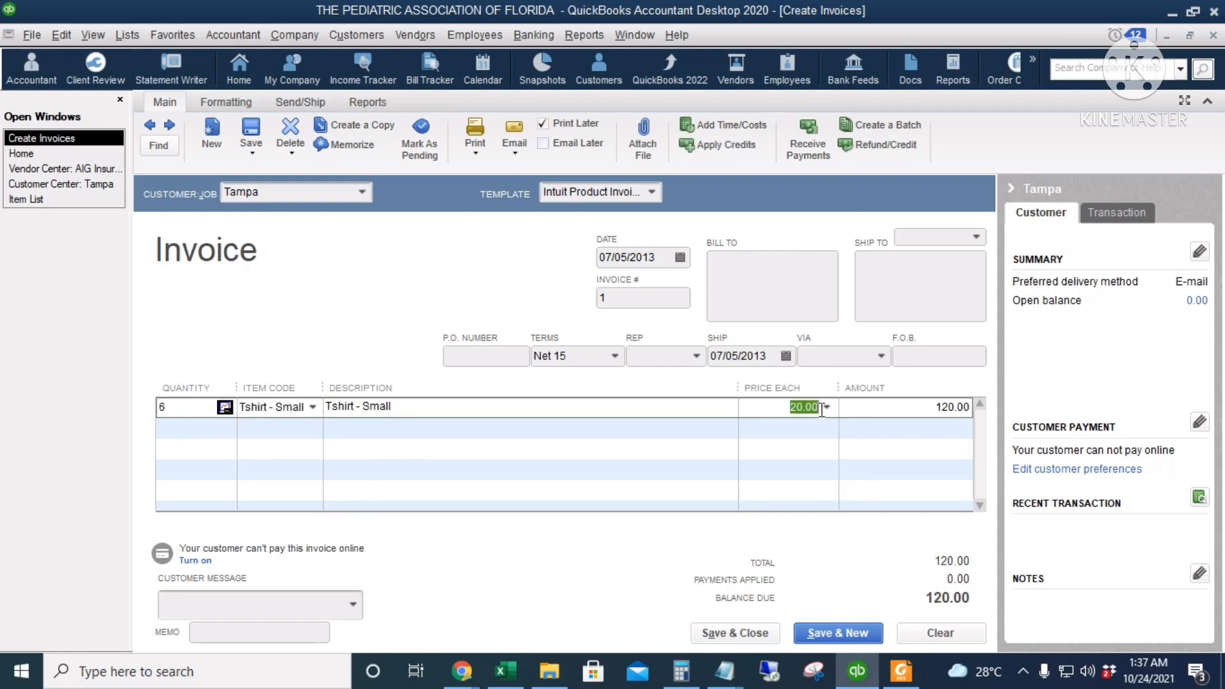
{"action": "left_click", "coordinate": [950, 409]}
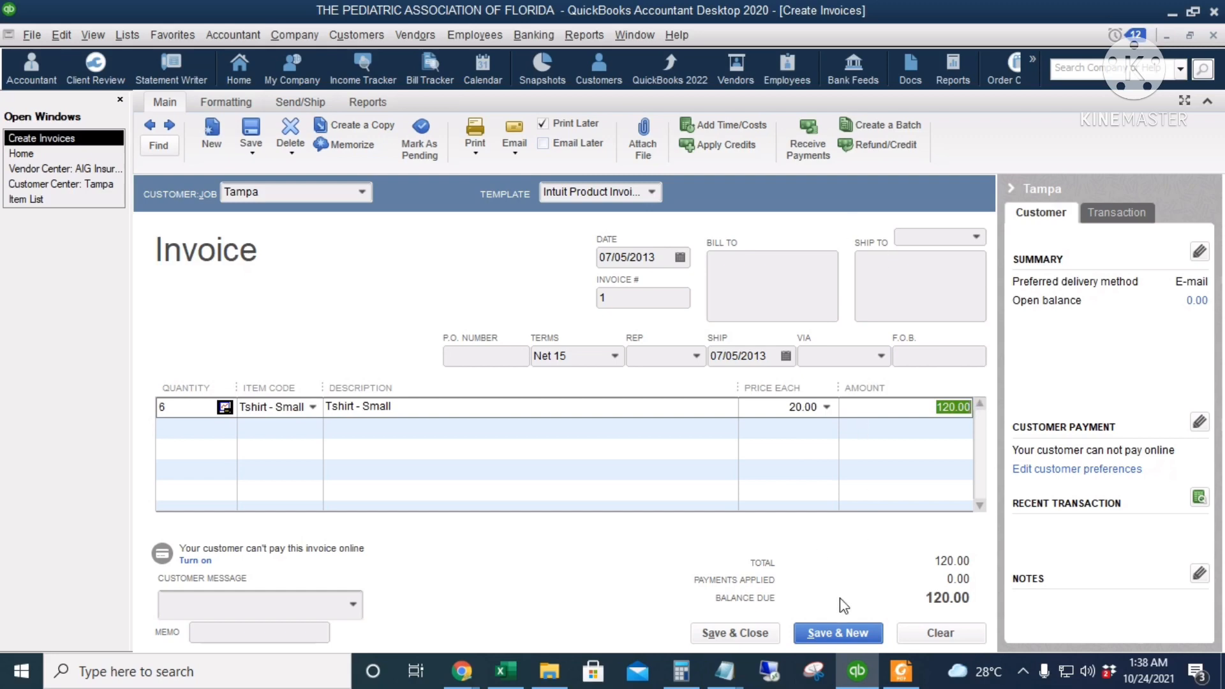
{"action": "left_click", "coordinate": [734, 633]}
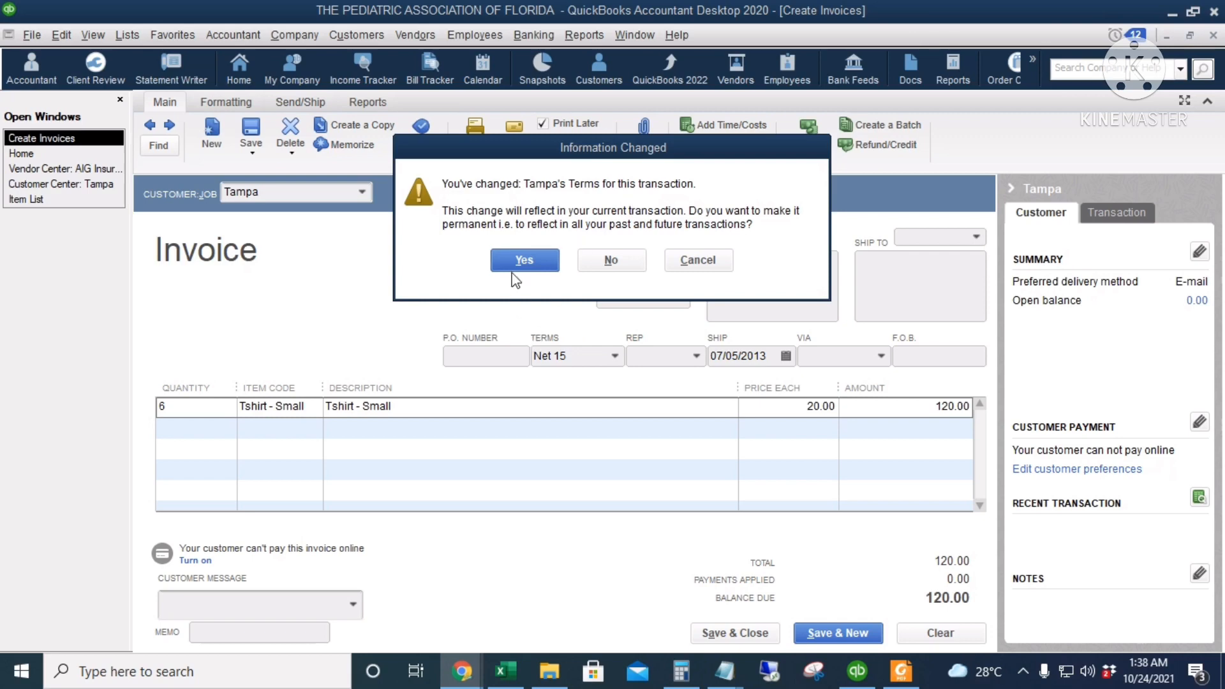
{"action": "left_click", "coordinate": [523, 260]}
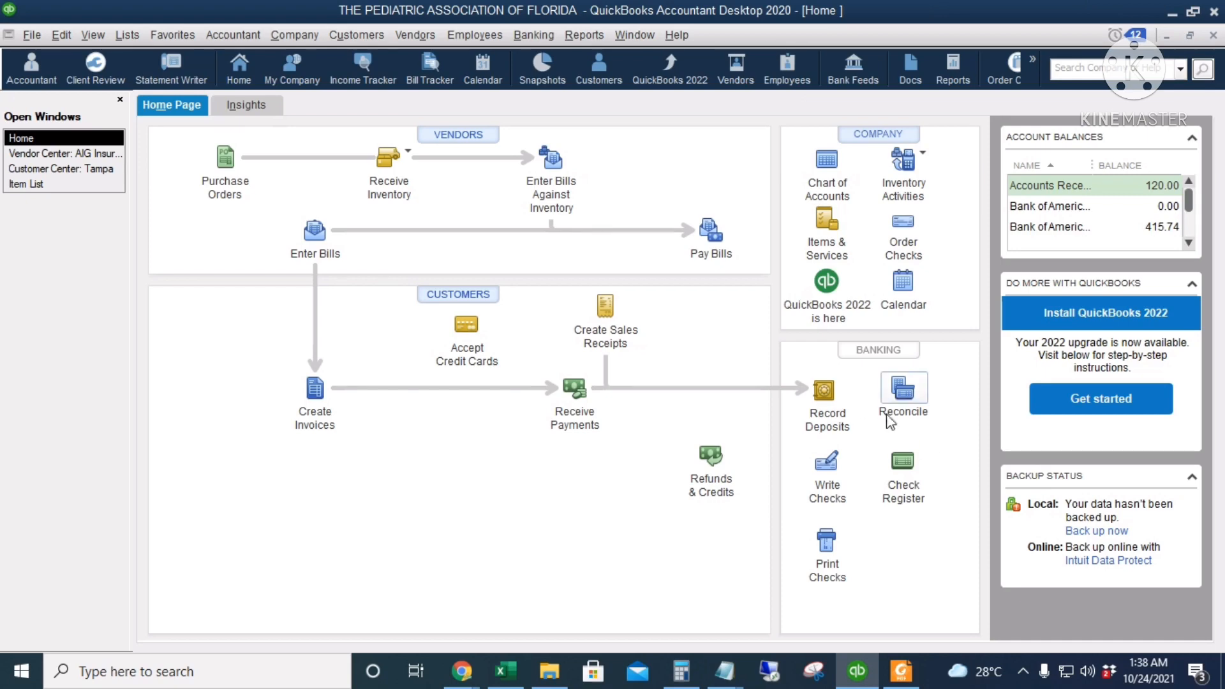
Open the chart of accounts to examine the Accounts Receivable register and the second Bank of America checking account
{"action": "left_click", "coordinate": [827, 162]}
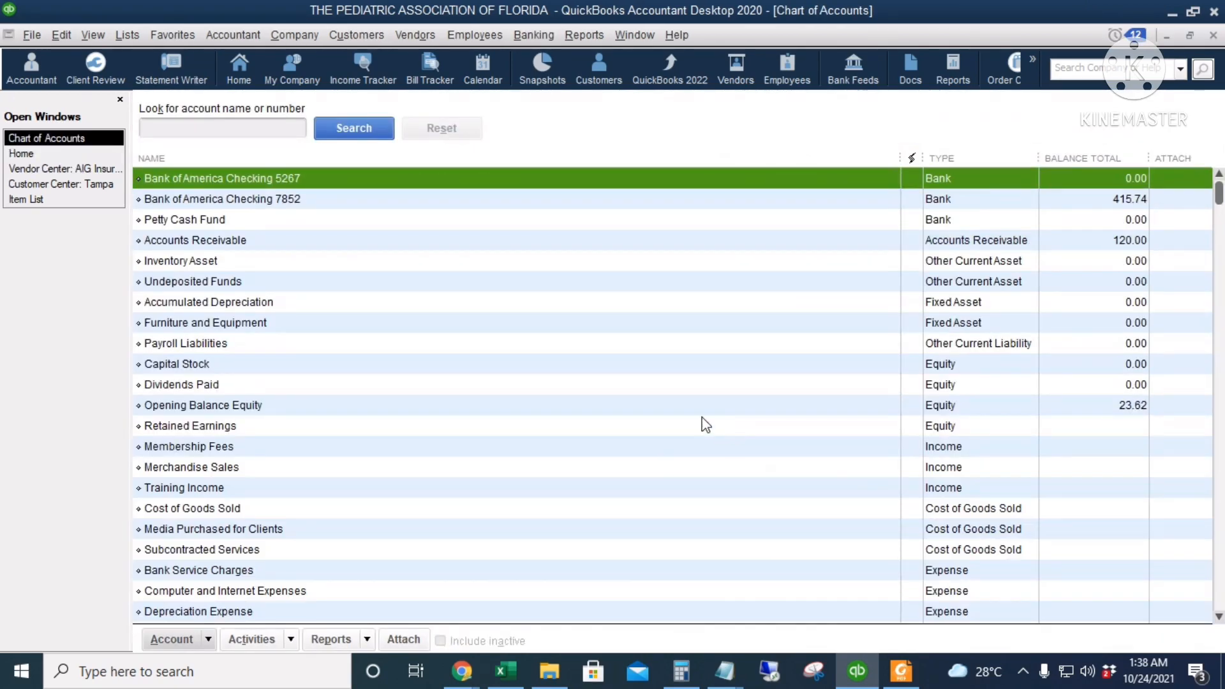
{"action": "left_click", "coordinate": [638, 248]}
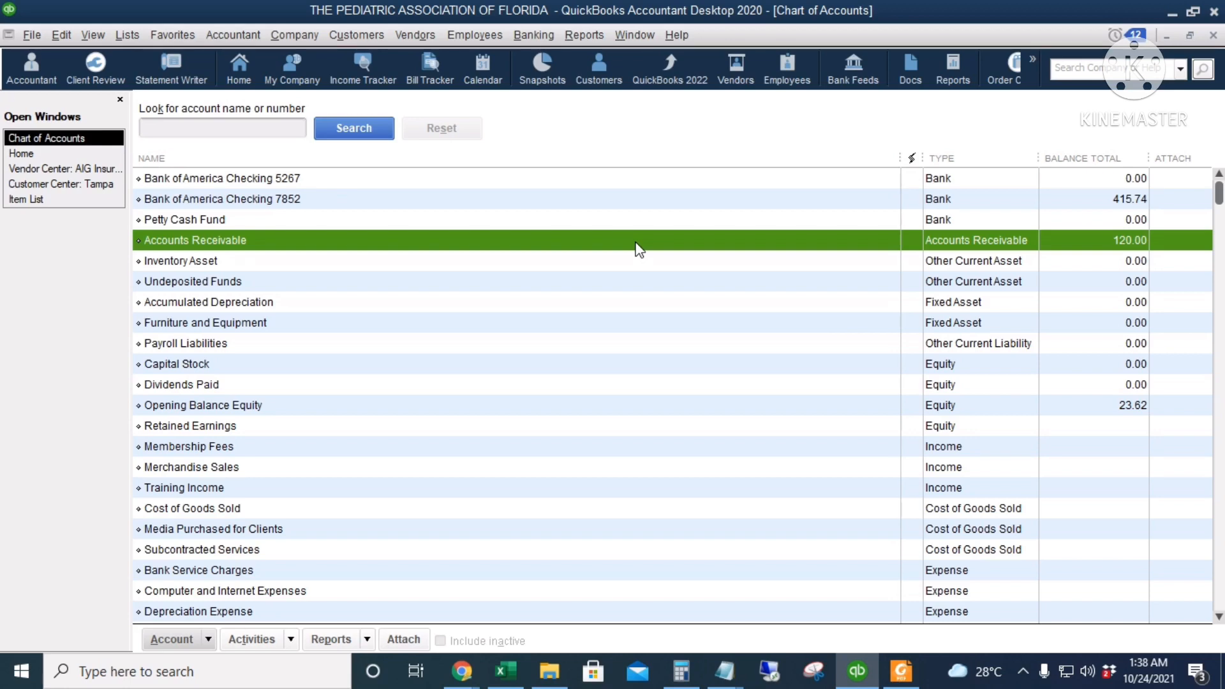
{"action": "double_click", "coordinate": [638, 248]}
{"action": "left_click", "coordinate": [496, 195]}
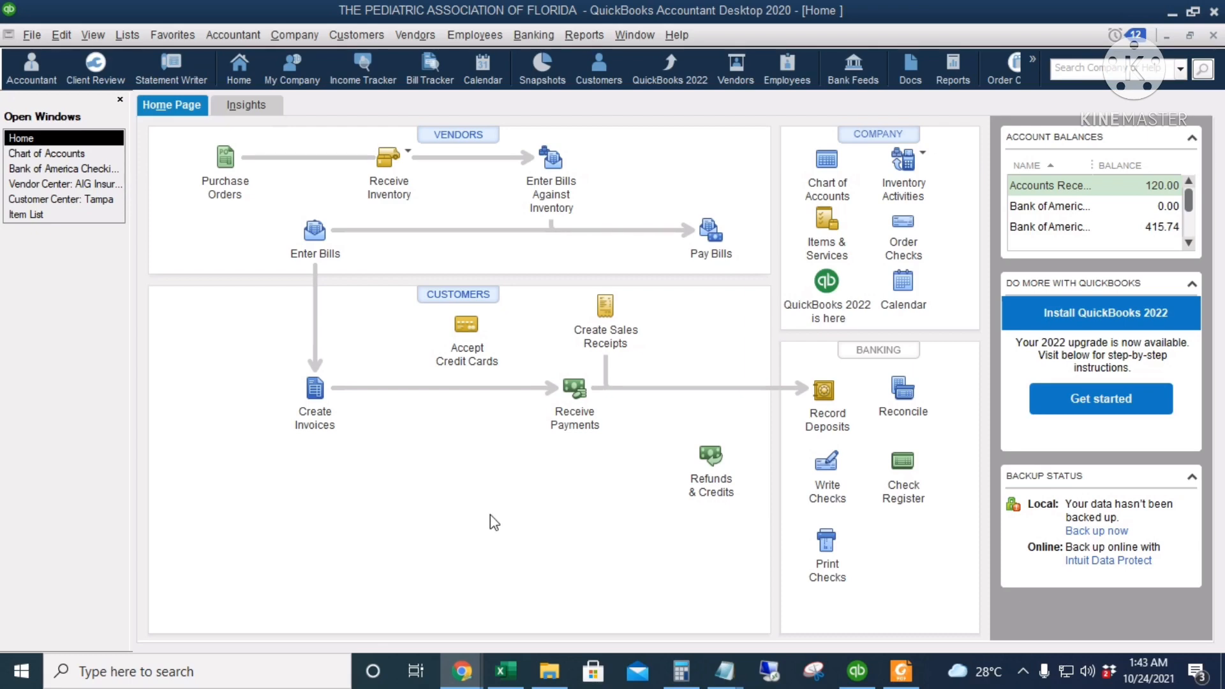
Start a customer payment received from Tampa for 120.00, dated 07/06/2013
{"action": "left_click", "coordinate": [573, 390]}
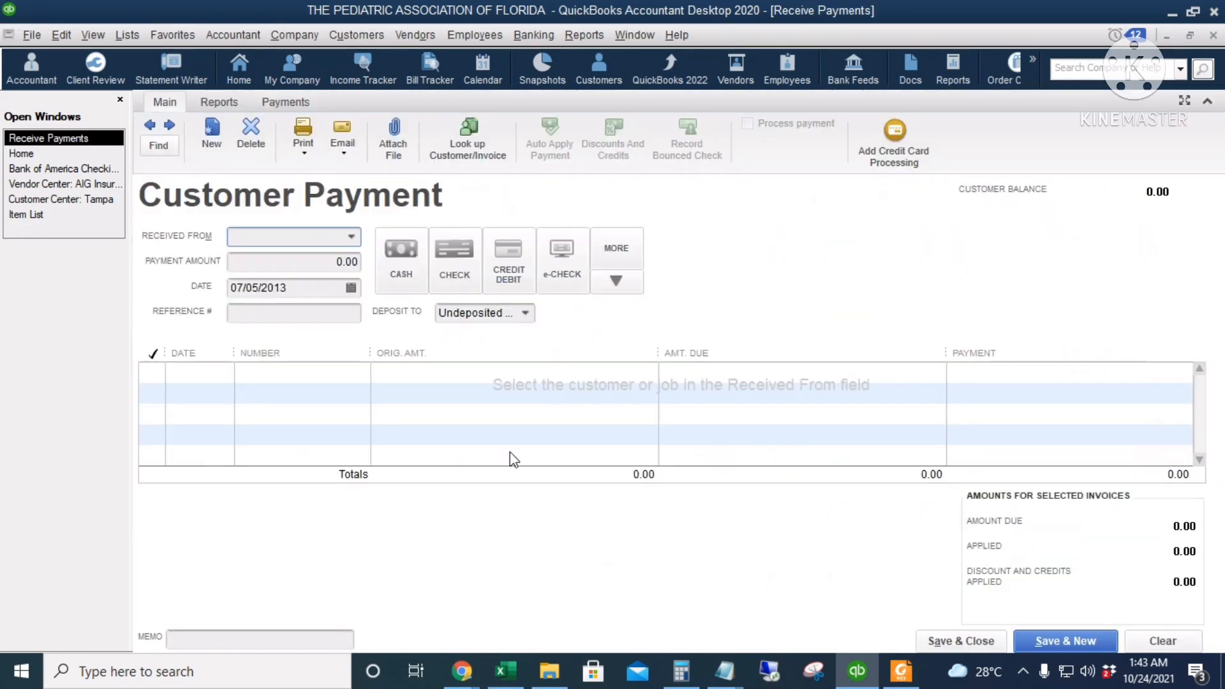
{"action": "type", "text": "Tampa"}
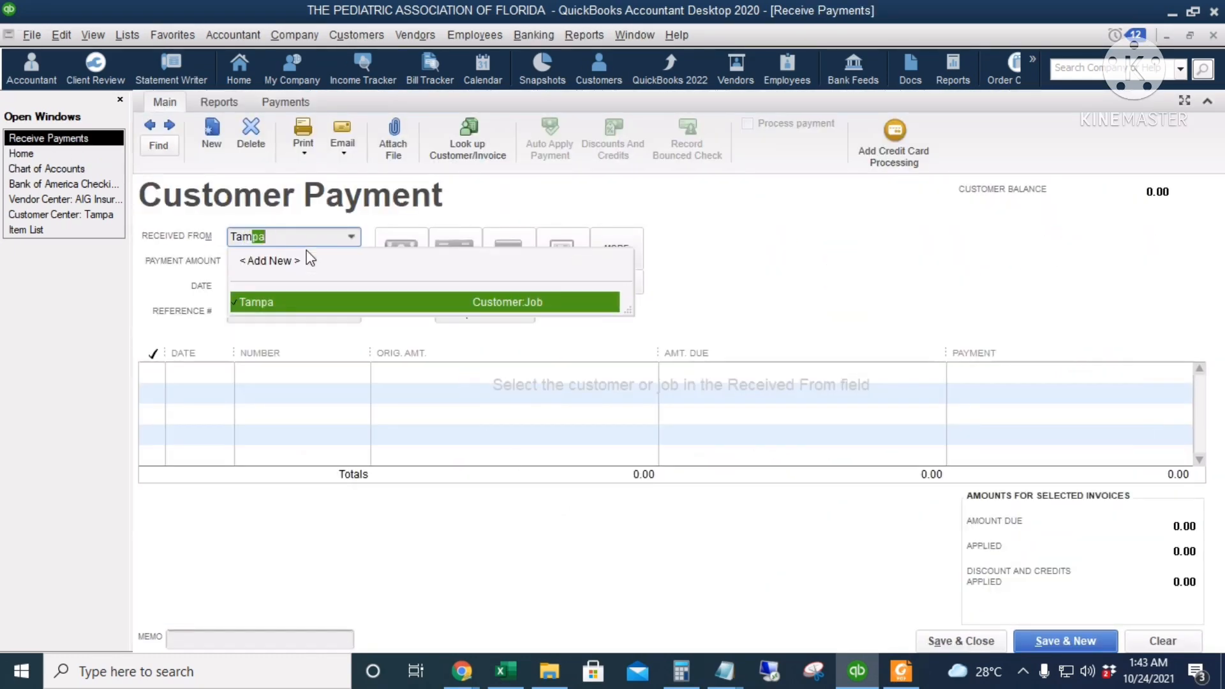
{"action": "key", "text": "Tab"}
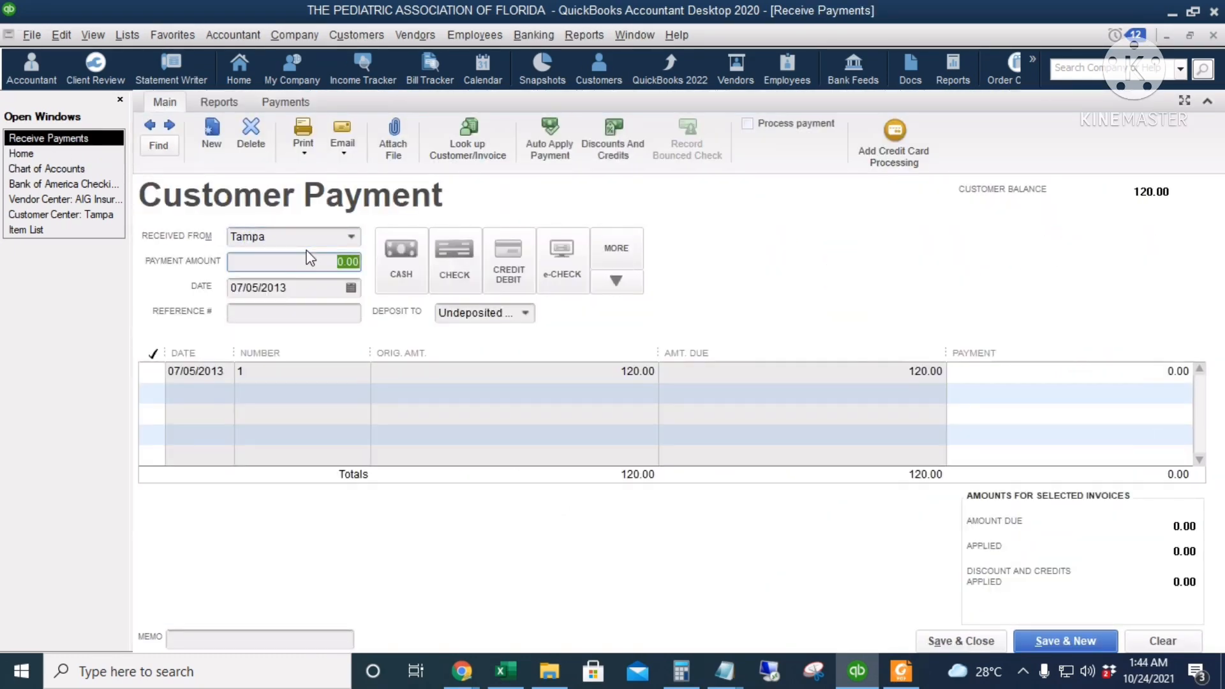
{"action": "type", "text": "120"}
{"action": "key", "text": "Tab"}
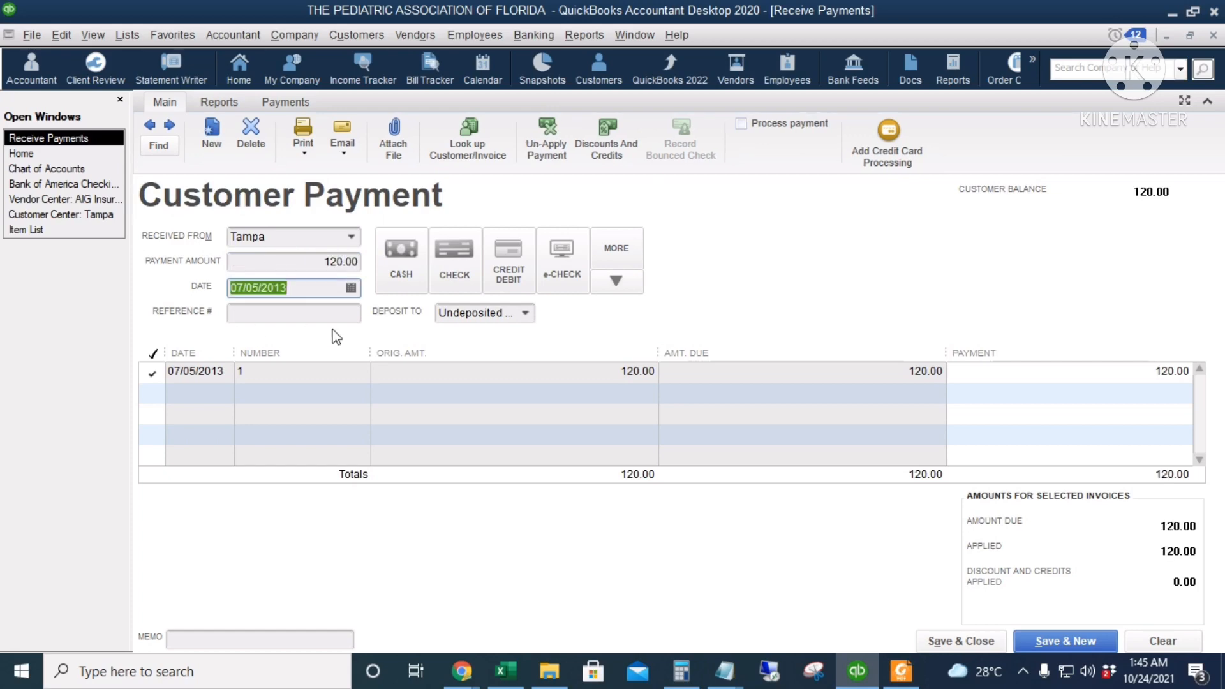
{"action": "left_click", "coordinate": [352, 289]}
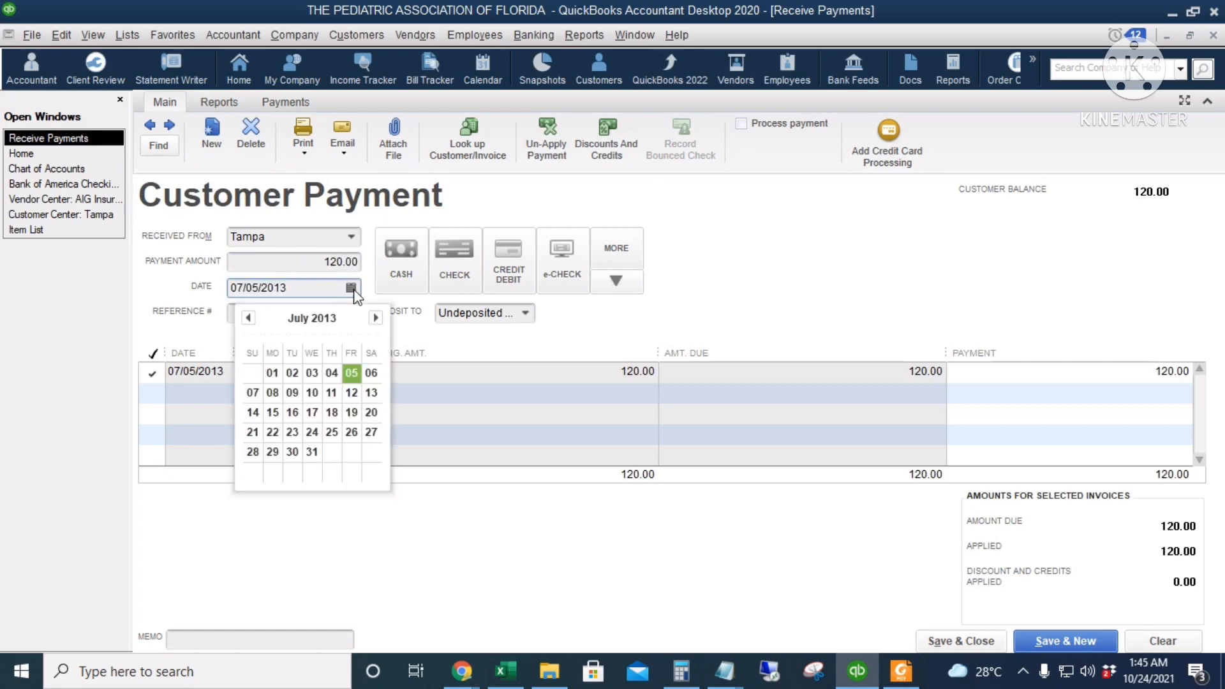
{"action": "left_click", "coordinate": [371, 372]}
Record the payment as check 456 deposited to the second Bank of America checking account, and save and close it
{"action": "left_click", "coordinate": [450, 255]}
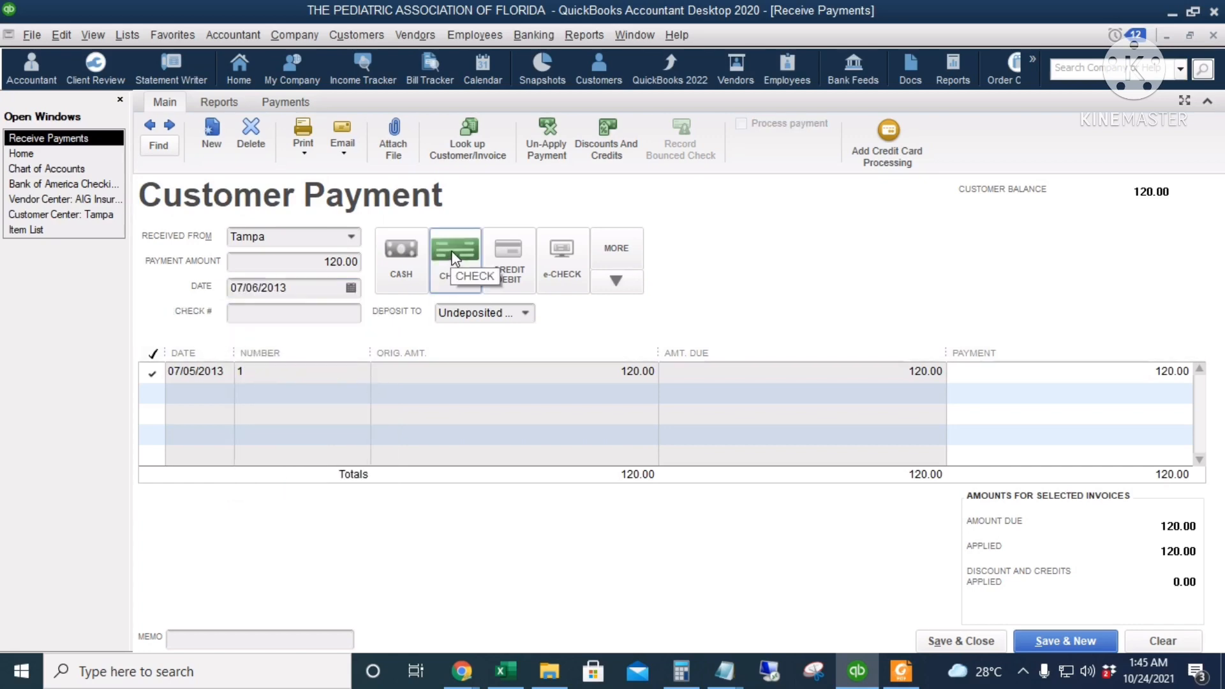
{"action": "left_click", "coordinate": [295, 313]}
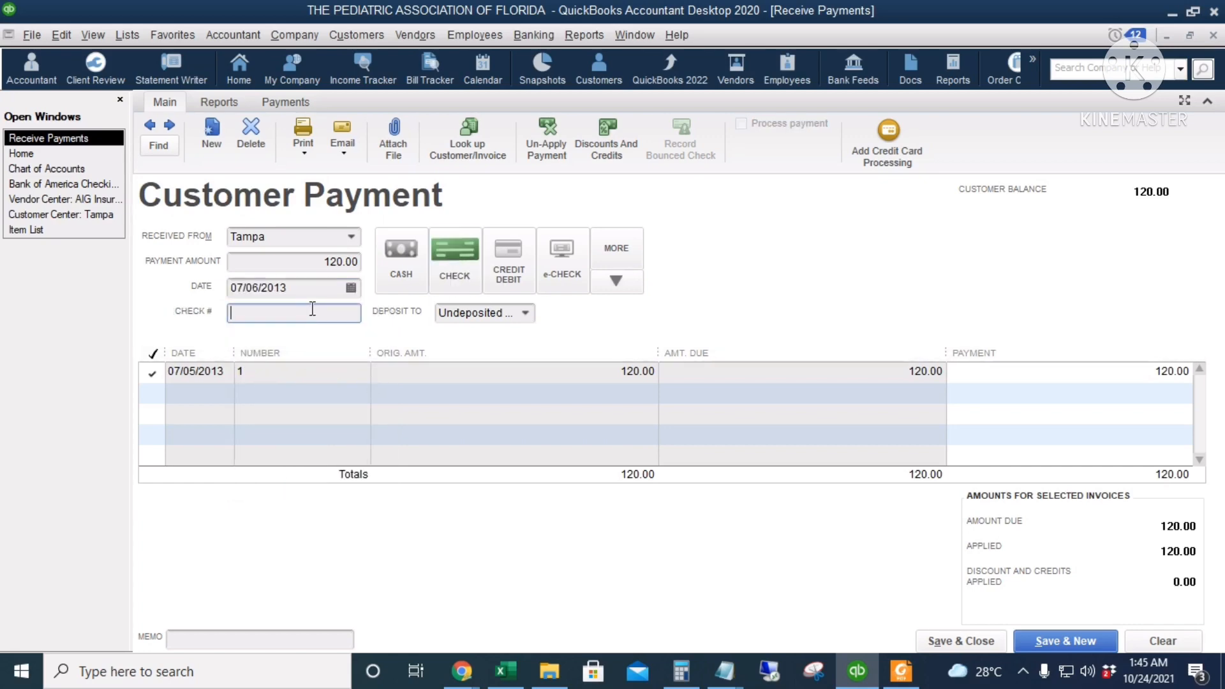
{"action": "type", "text": "456"}
{"action": "left_click", "coordinate": [525, 312]}
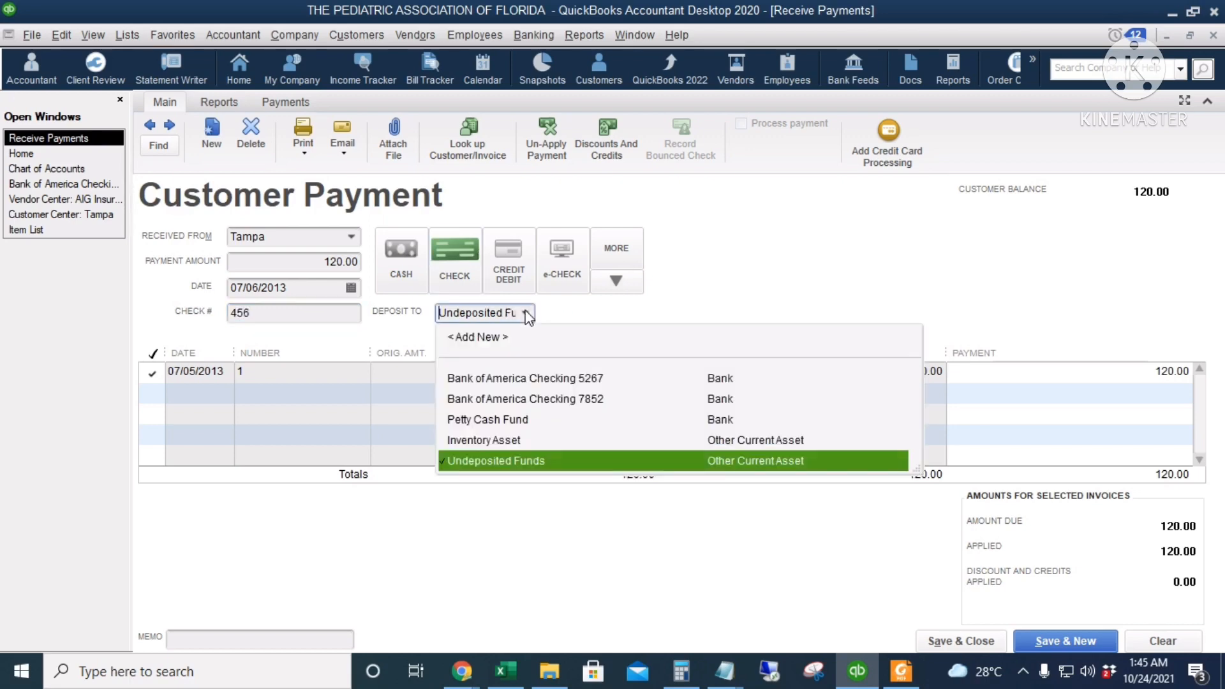
{"action": "left_click", "coordinate": [565, 398]}
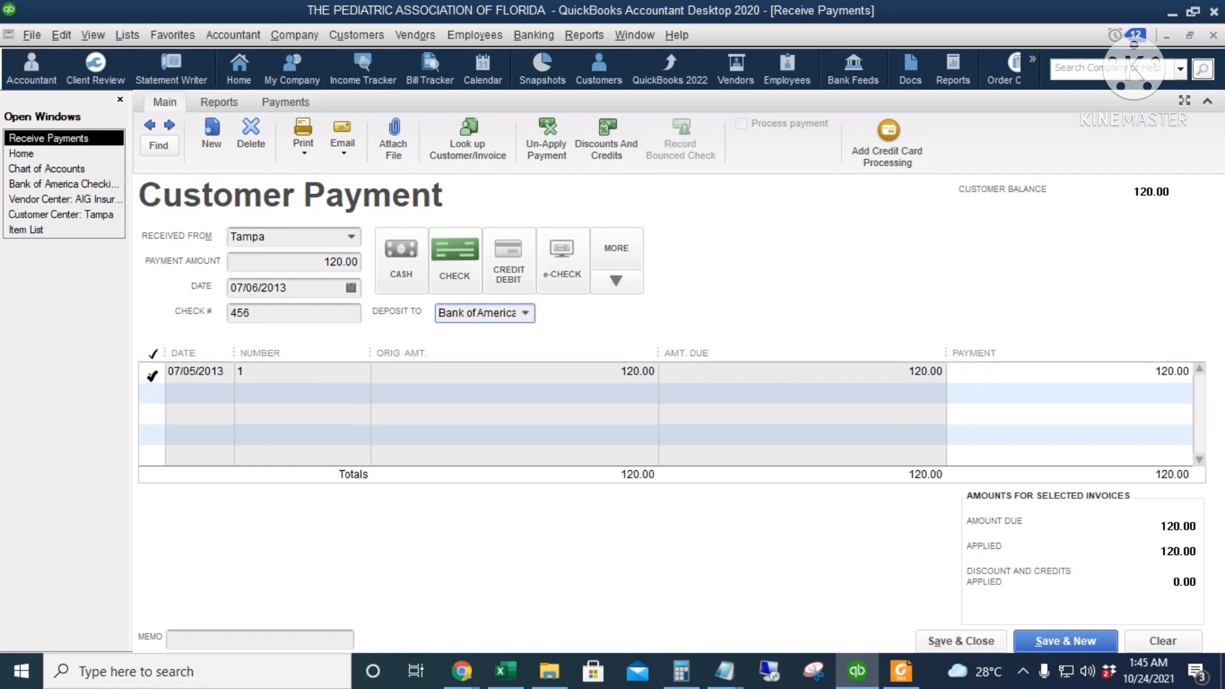
{"action": "left_click", "coordinate": [953, 640]}
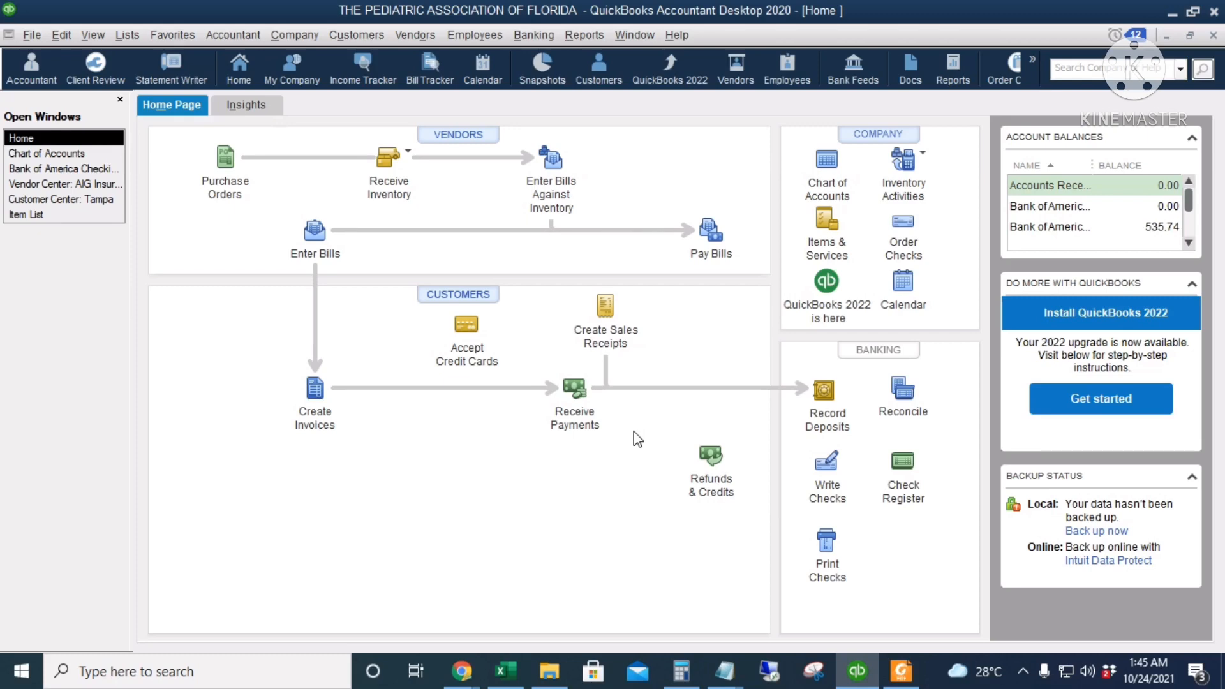
Start a bank deposit to the second Bank of America checking account, dated 07/22/2013
{"action": "left_click", "coordinate": [826, 392]}
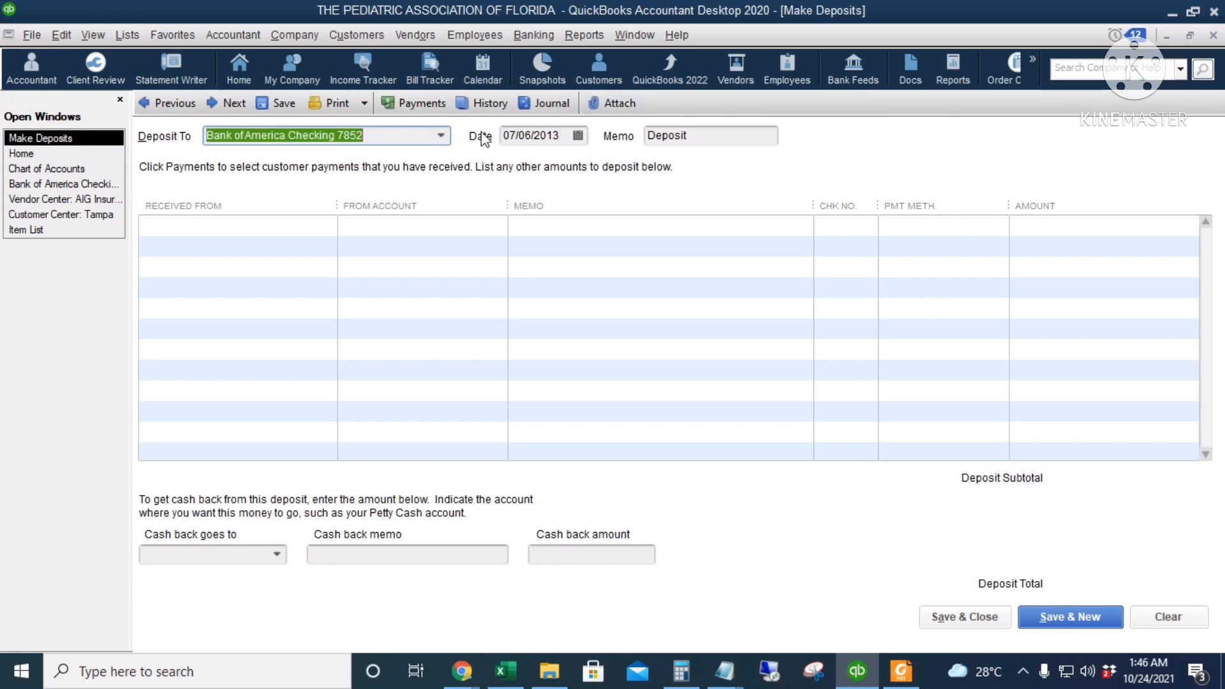
{"action": "left_click", "coordinate": [442, 135]}
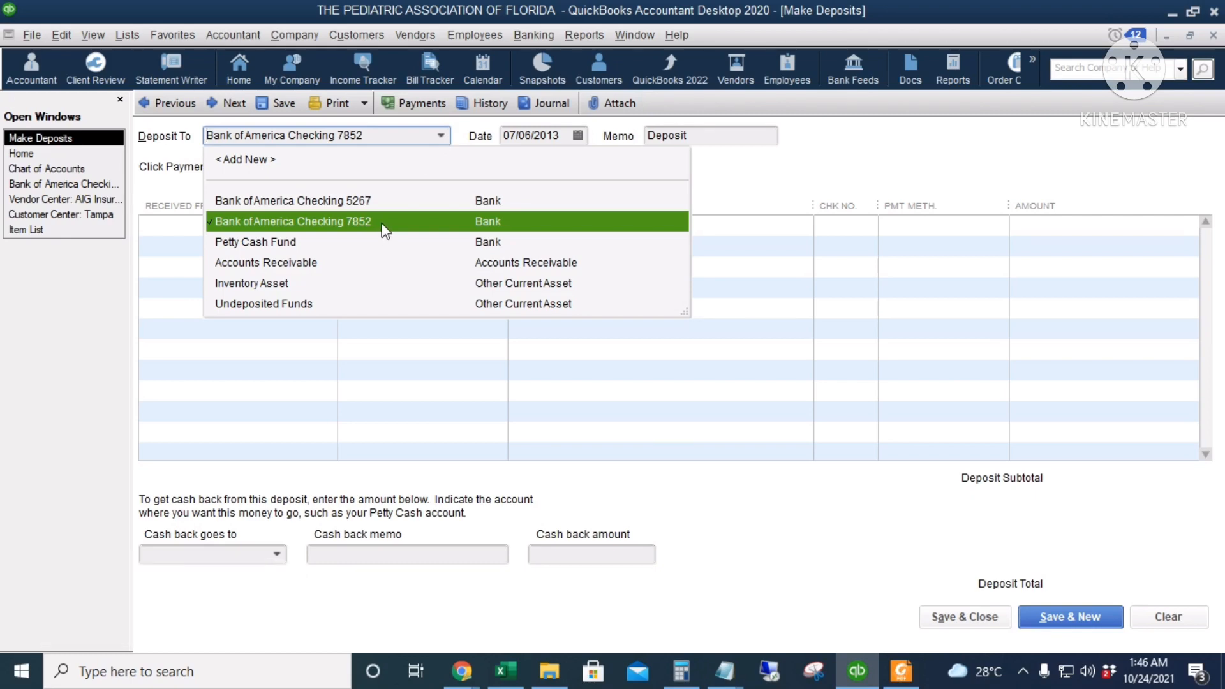
{"action": "left_click", "coordinate": [578, 135]}
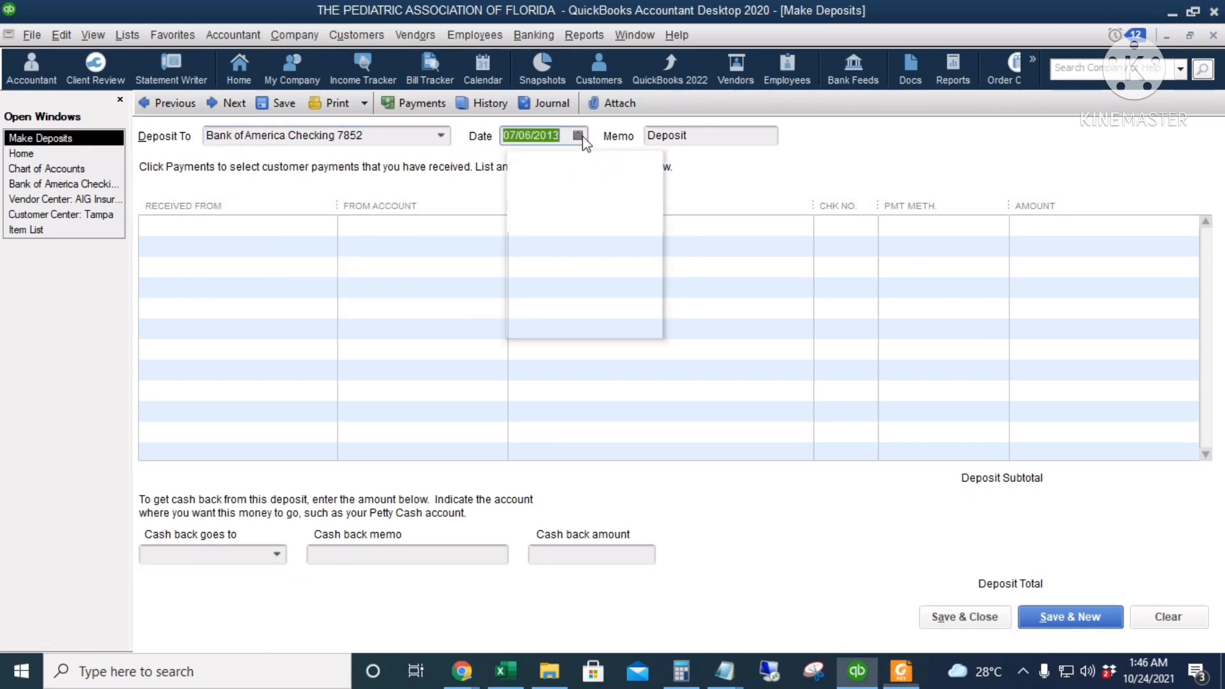
{"action": "left_click", "coordinate": [545, 280]}
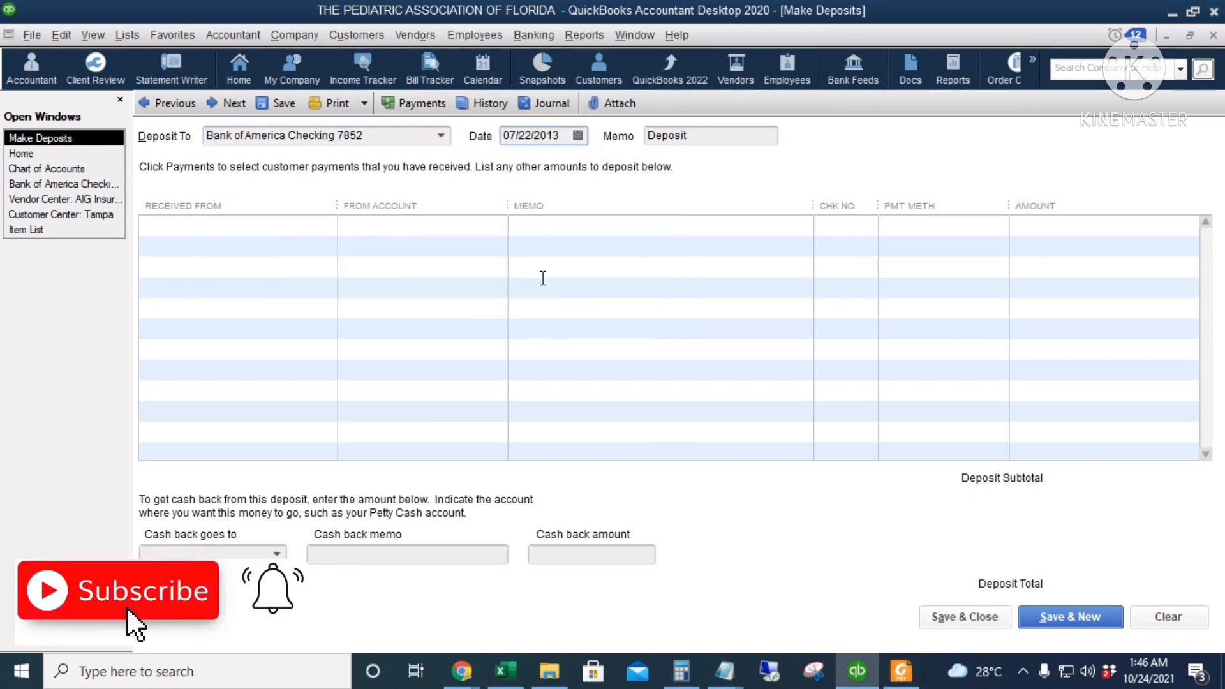
{"action": "key", "text": "Tab"}
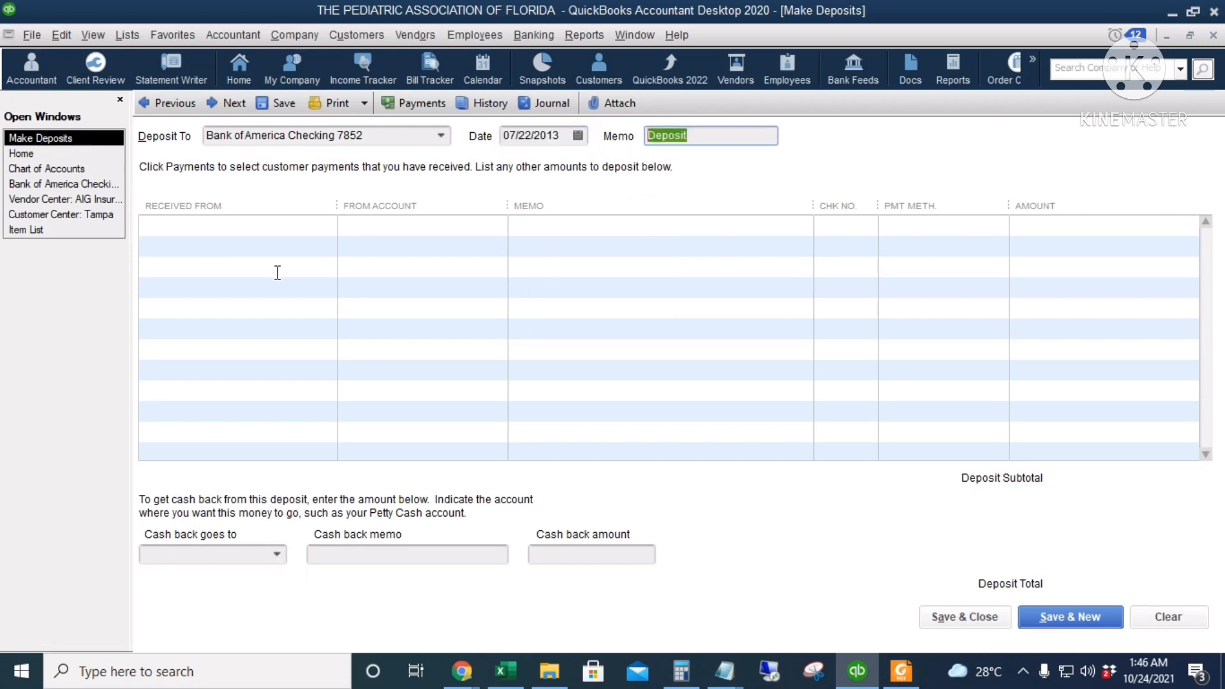
Enter a deposit line of 380 received from Orlando for Membership Fees, and save and close the deposit
{"action": "left_click", "coordinate": [192, 226]}
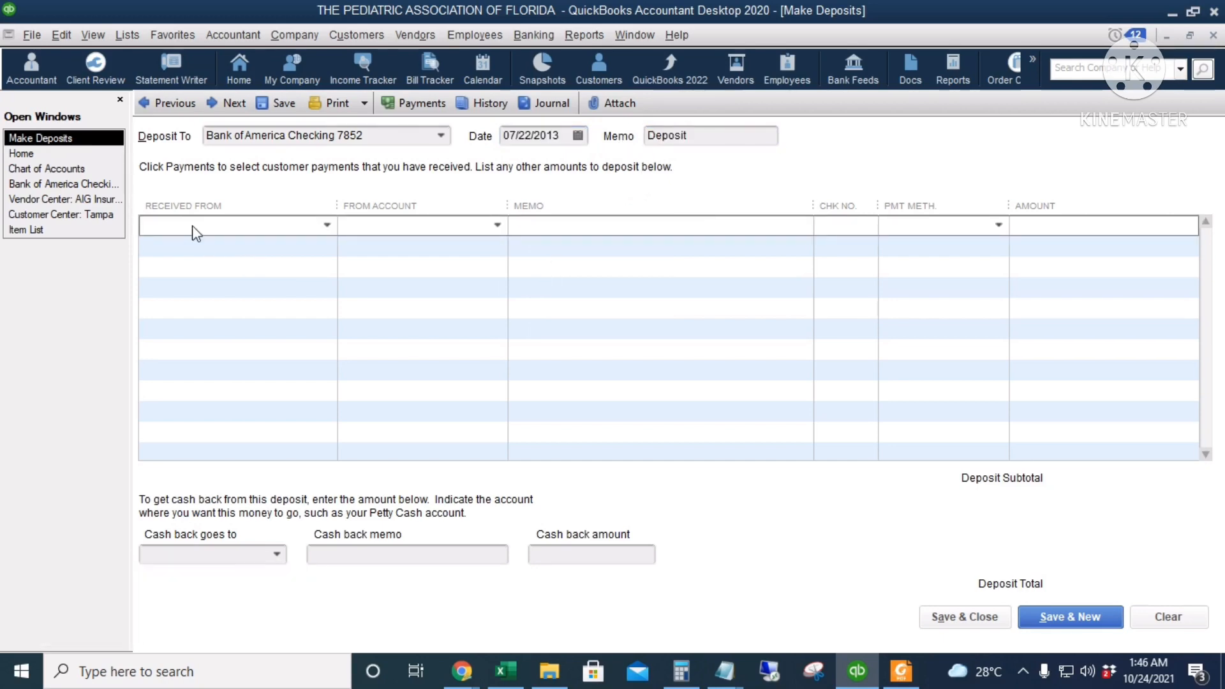
{"action": "type", "text": "Orlando"}
{"action": "key", "text": "Tab"}
{"action": "type", "text": "Mem"}
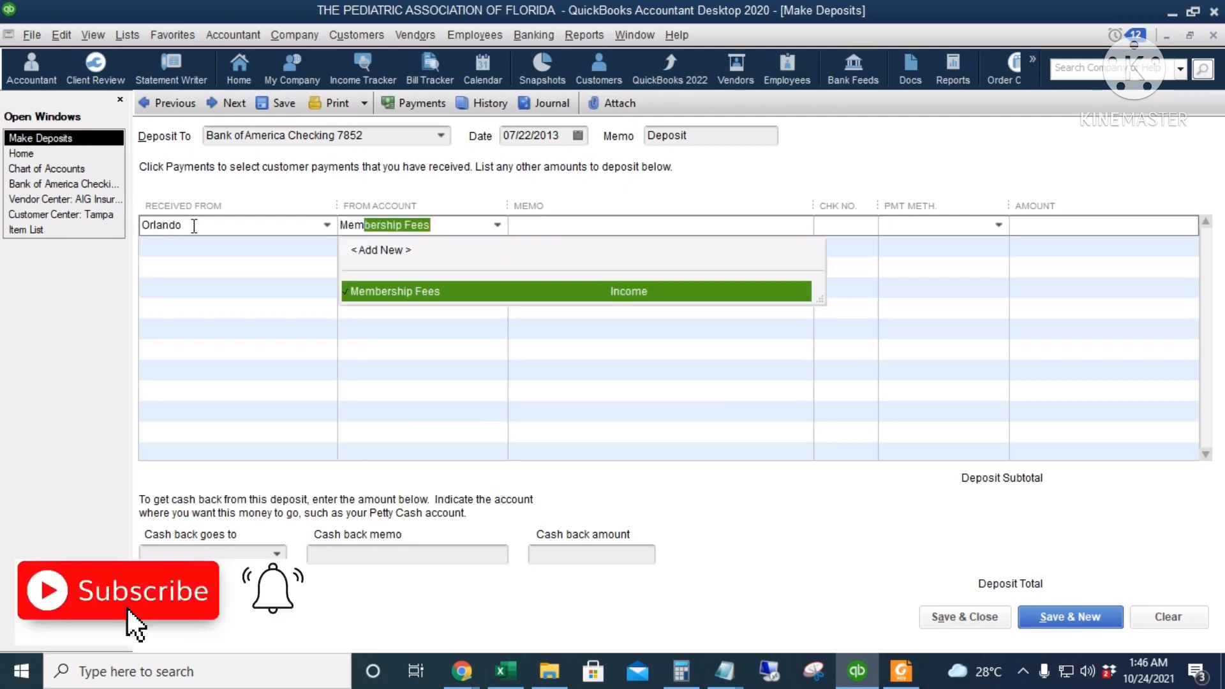
{"action": "key", "text": "Tab"}
{"action": "key", "text": "Tab"}
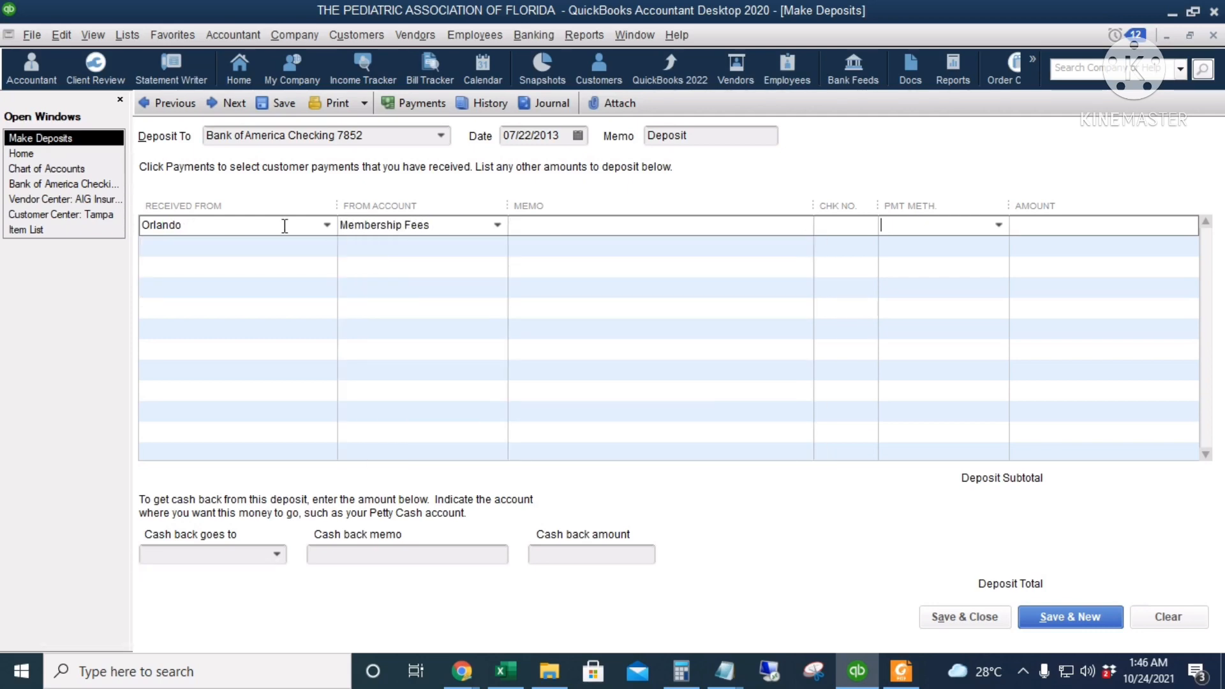
{"action": "left_click", "coordinate": [847, 228]}
{"action": "left_click", "coordinate": [1073, 229]}
{"action": "type", "text": "380"}
{"action": "key", "text": "Tab"}
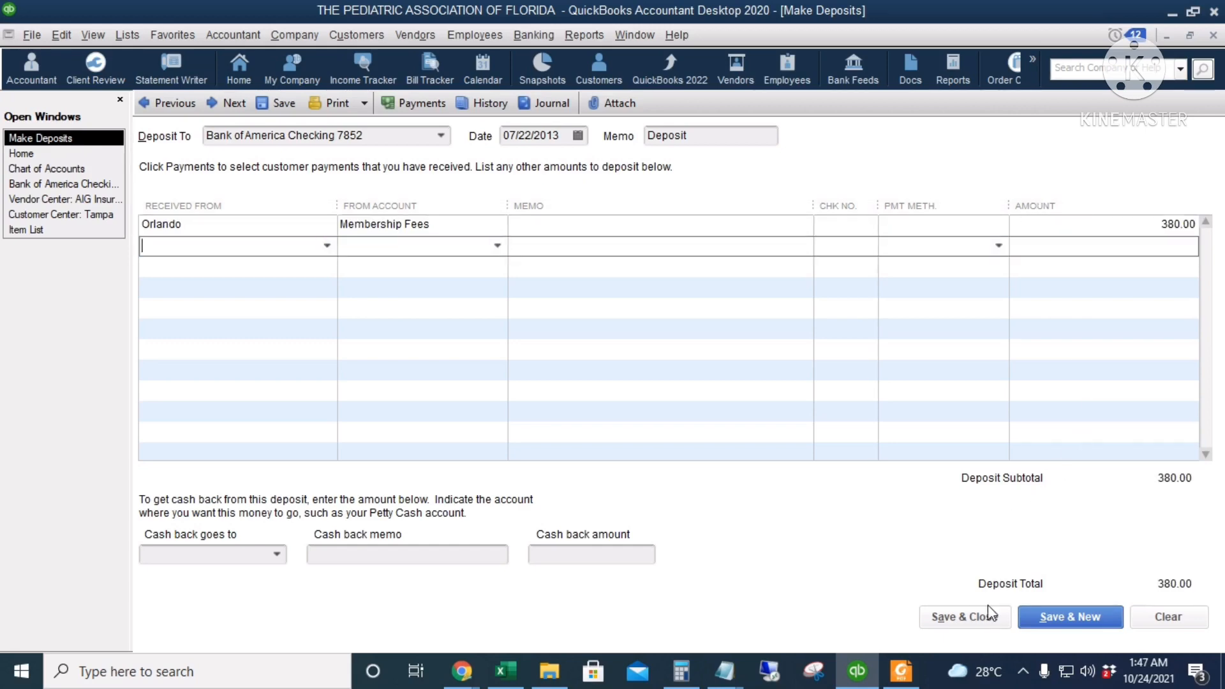
{"action": "left_click", "coordinate": [950, 622]}
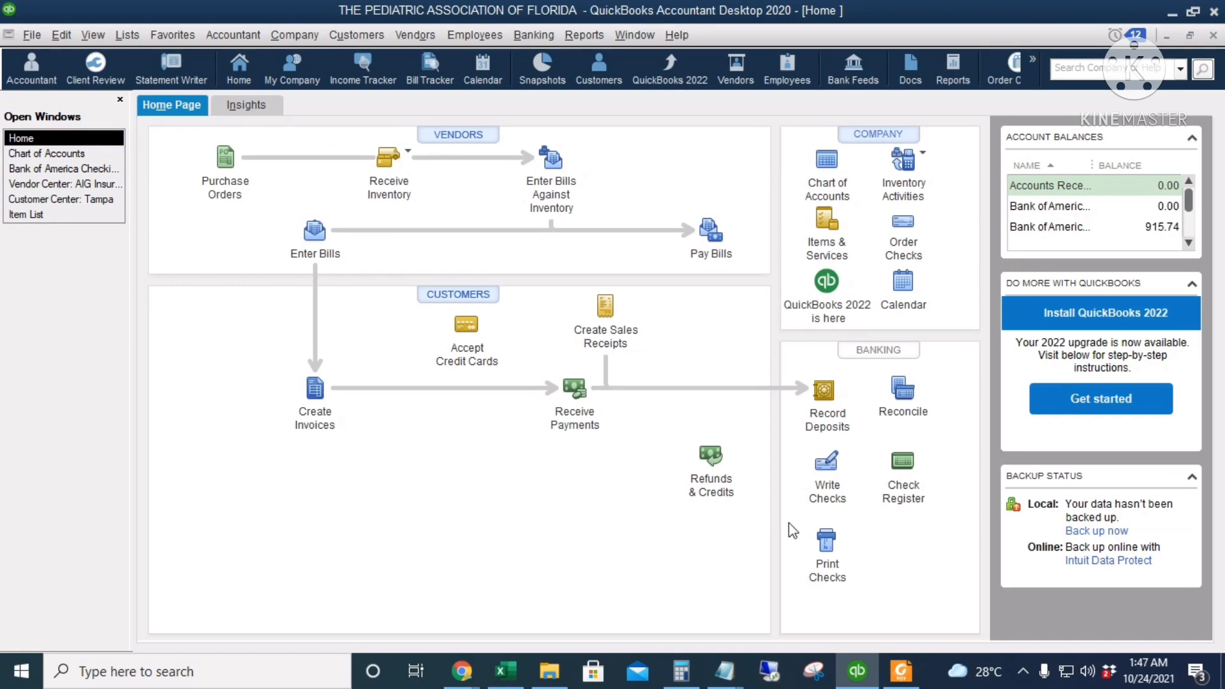
Open the Membership Fees account's QuickReport from the chart of accounts and examine its transactions for all dates
{"action": "left_click", "coordinate": [828, 172]}
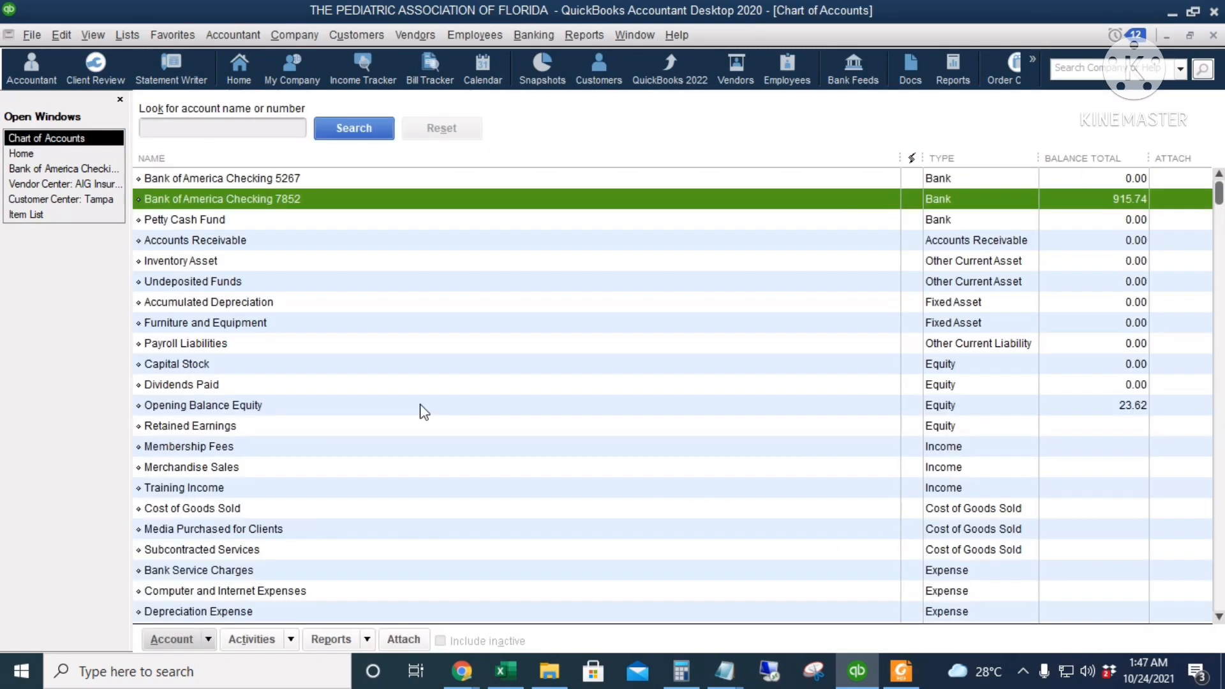
{"action": "left_click", "coordinate": [402, 450]}
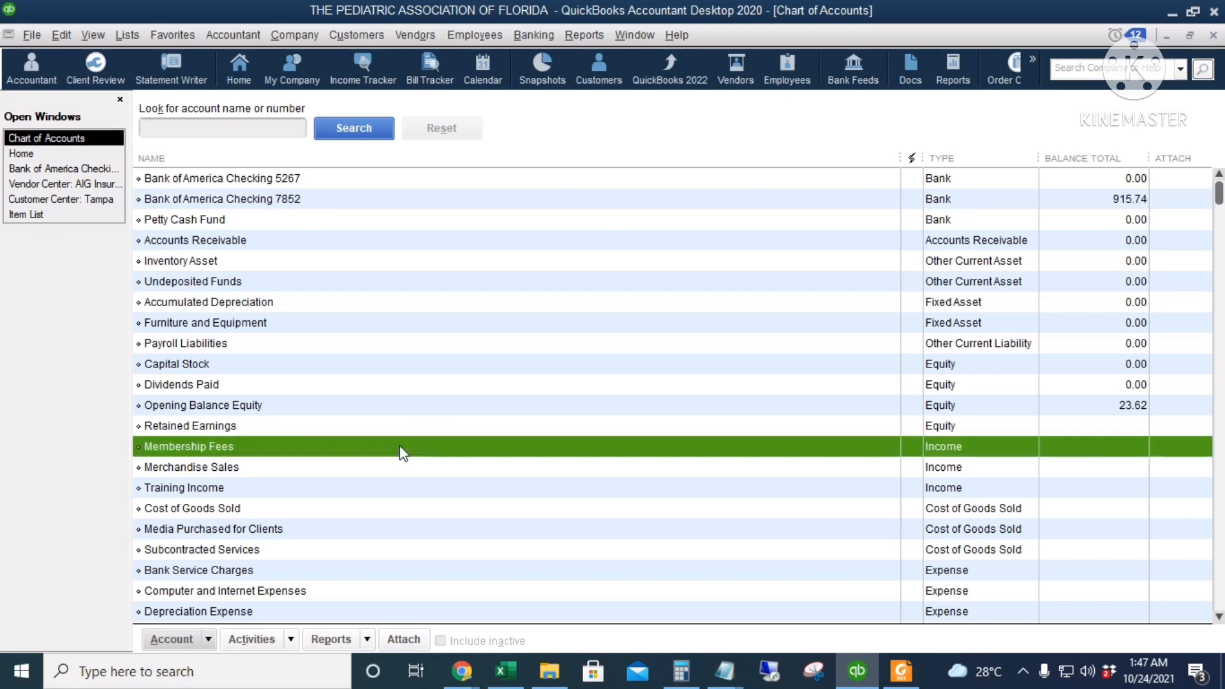
{"action": "double_click", "coordinate": [512, 446]}
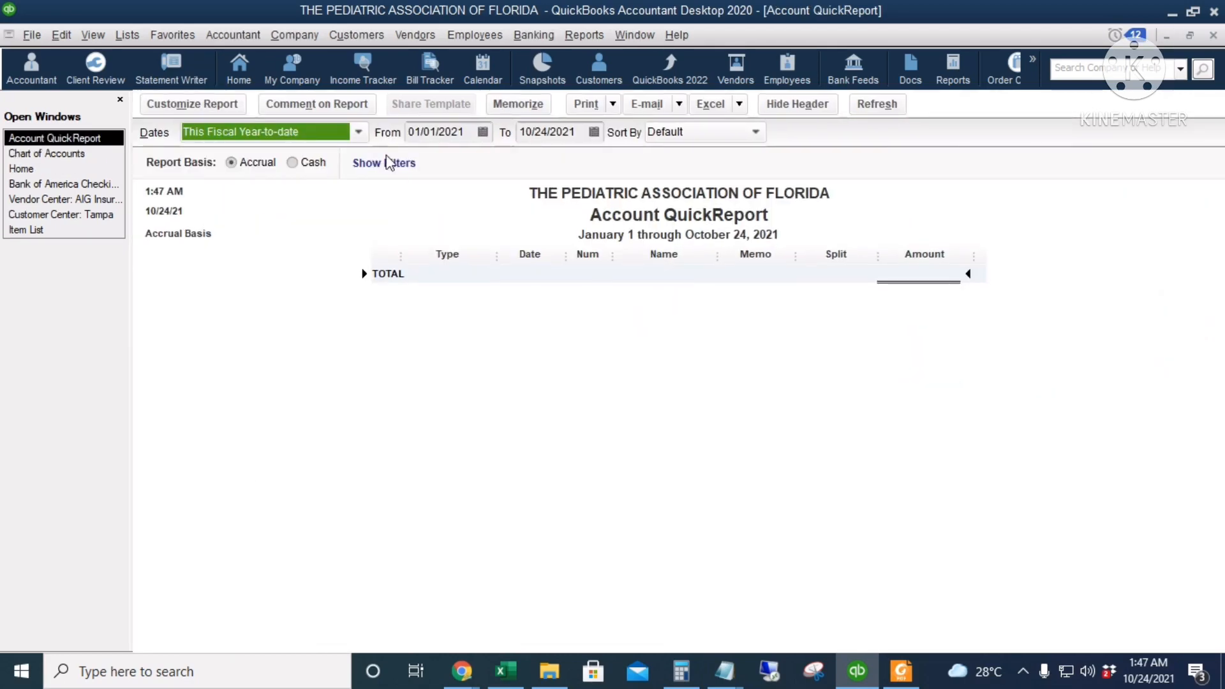
{"action": "left_click", "coordinate": [358, 132]}
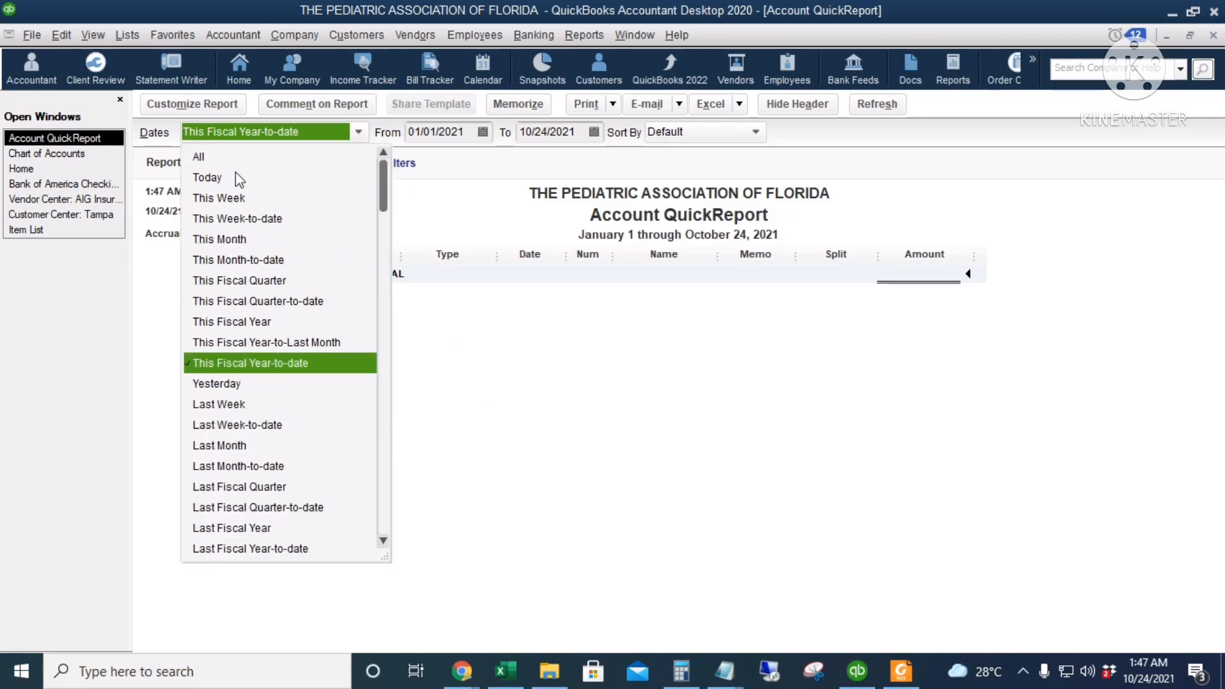
{"action": "left_click", "coordinate": [230, 159]}
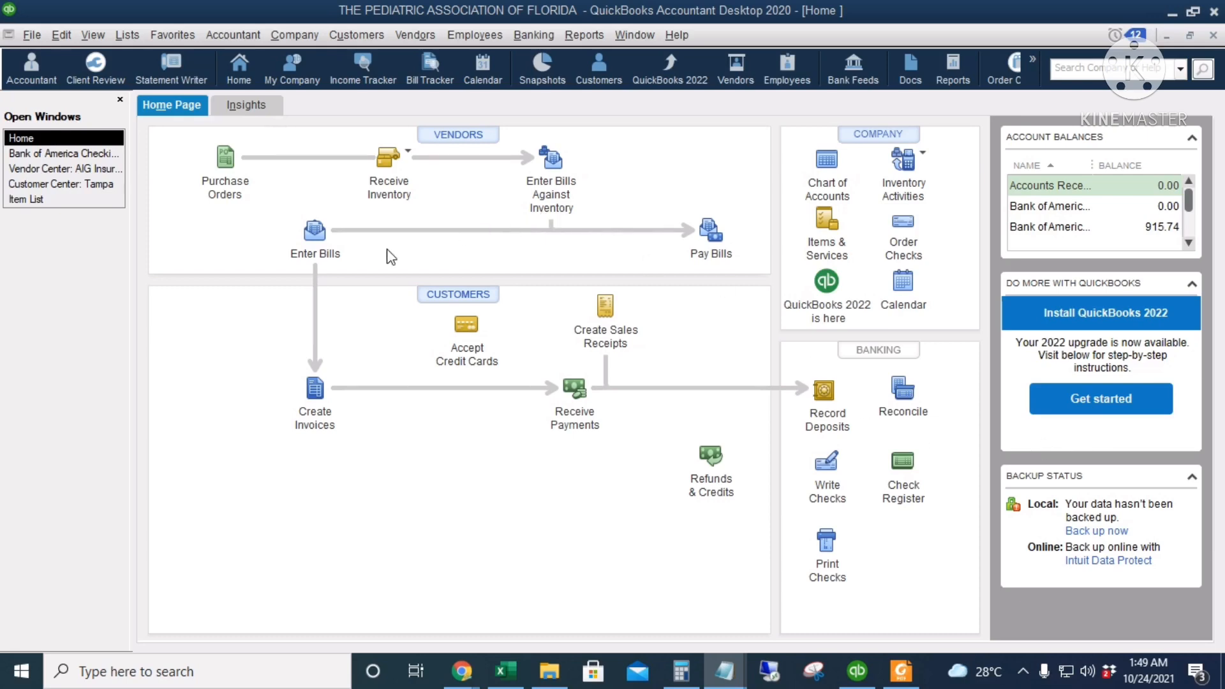
Start a new bill and add KJ Prints as a new vendor for it
{"action": "left_click", "coordinate": [313, 237]}
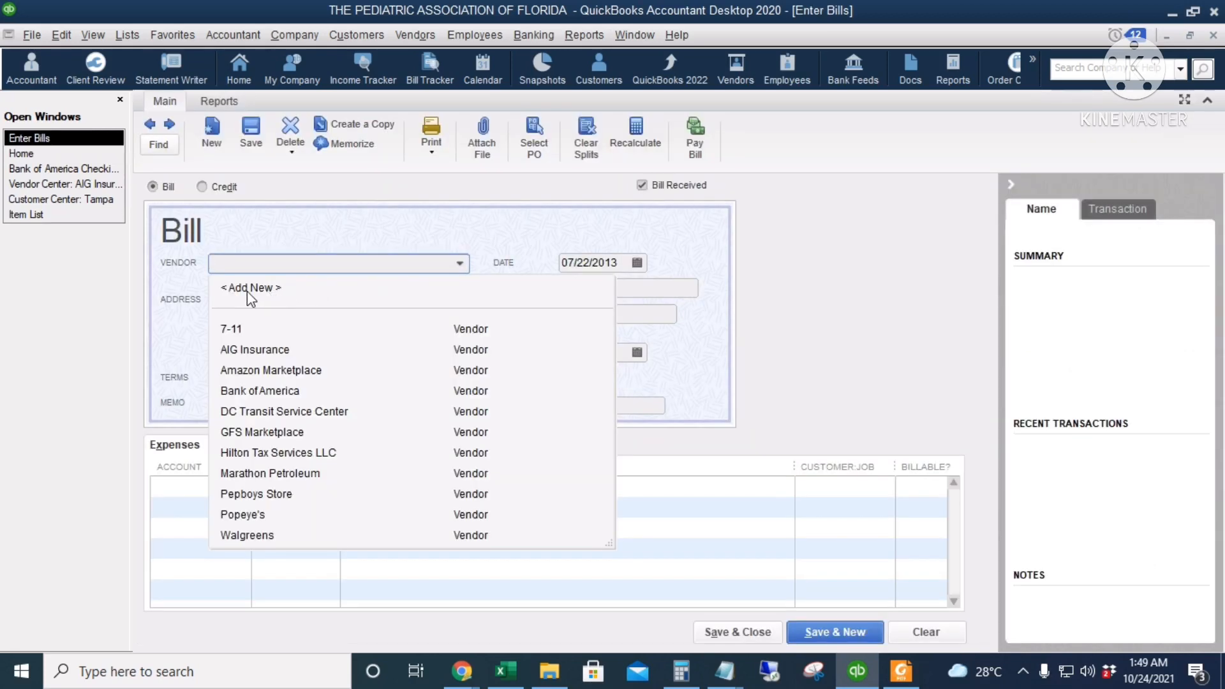
{"action": "left_click", "coordinate": [251, 288]}
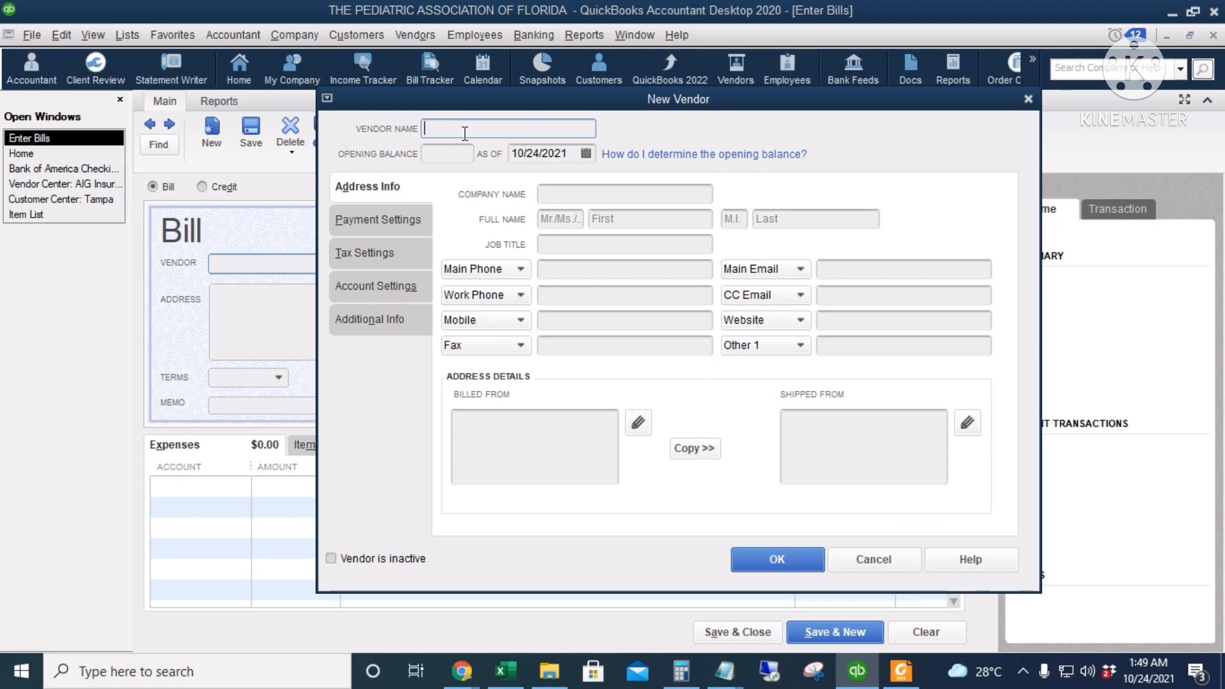
{"action": "type", "text": "KJ Prints"}
{"action": "left_click", "coordinate": [782, 559]}
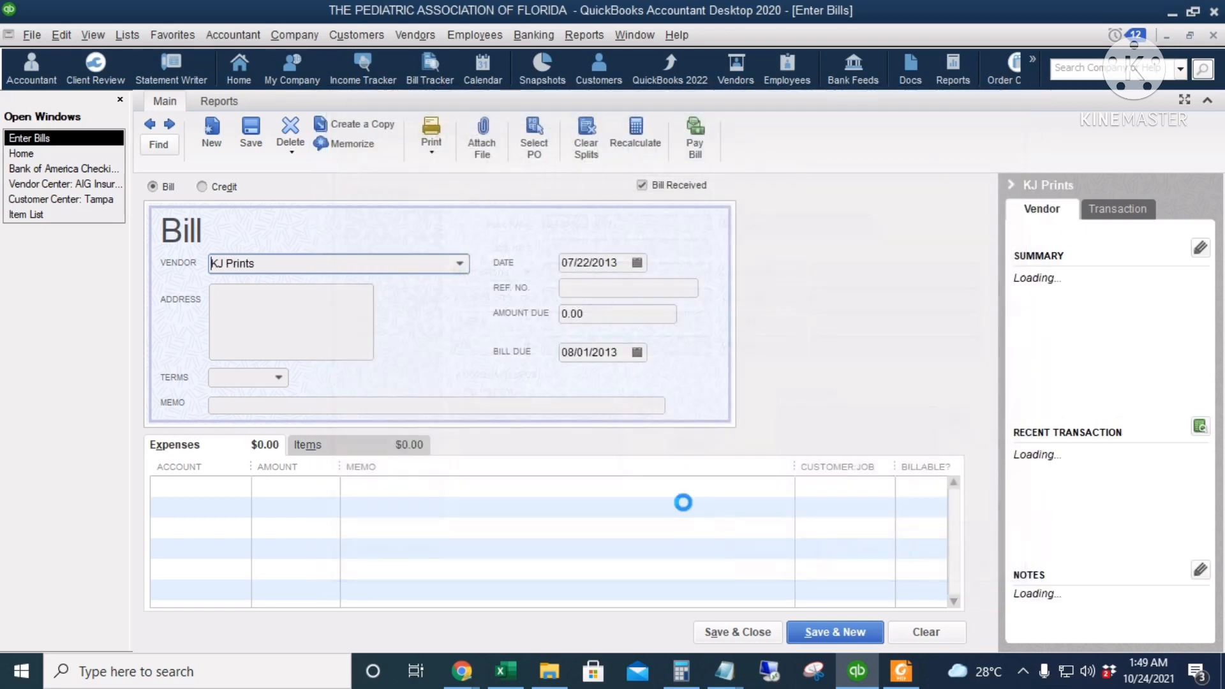
Date the KJ Prints bill 07/16/2013, enter reference number 87954, and set the terms to Net 30
{"action": "left_click", "coordinate": [637, 262]}
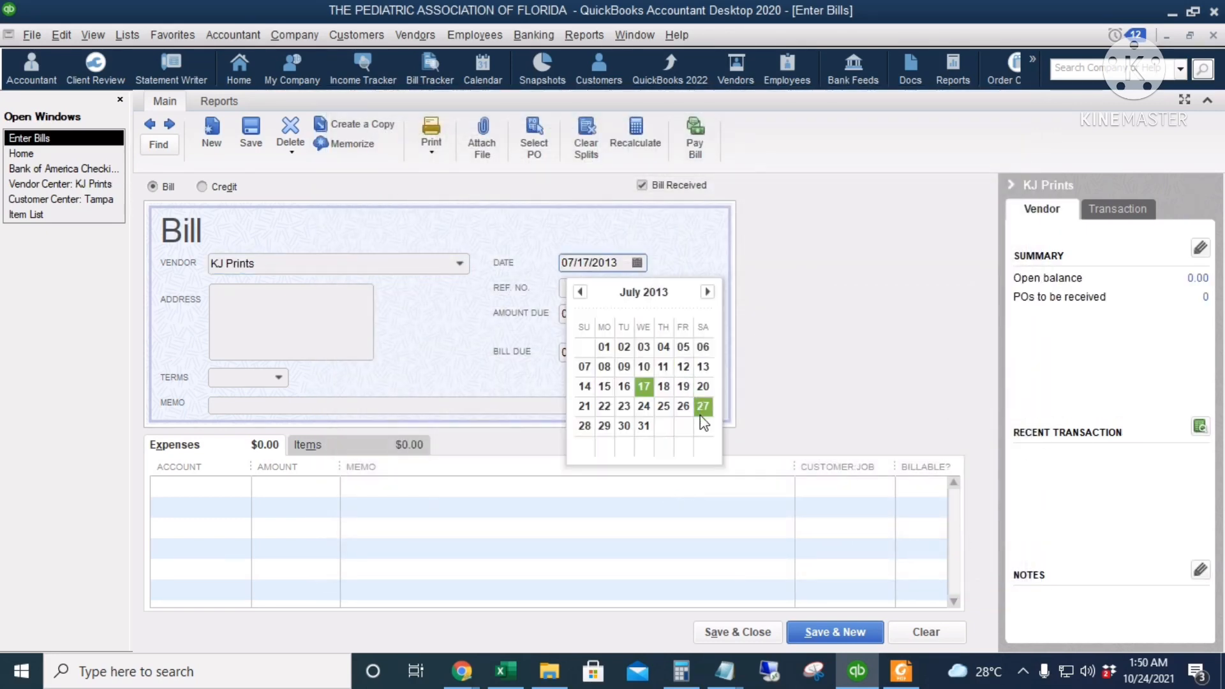
{"action": "left_click", "coordinate": [623, 385]}
{"action": "left_click", "coordinate": [592, 289]}
{"action": "type", "text": "87954"}
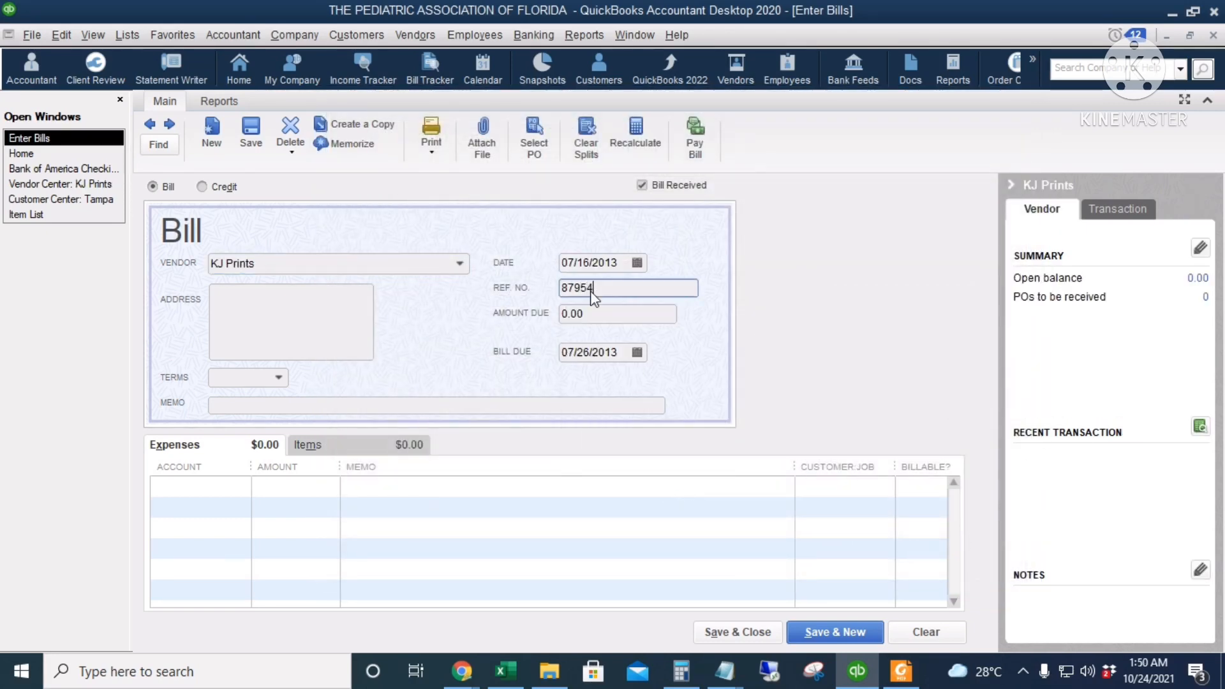
{"action": "left_click", "coordinate": [601, 314]}
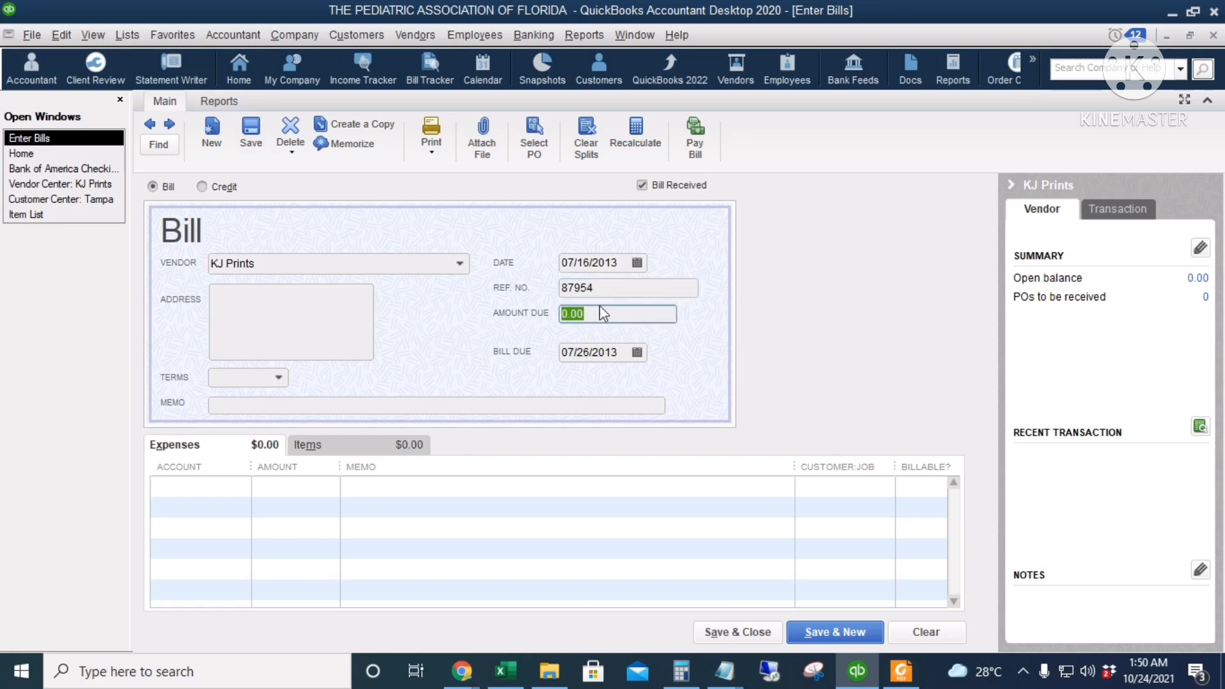
{"action": "left_click", "coordinate": [278, 378]}
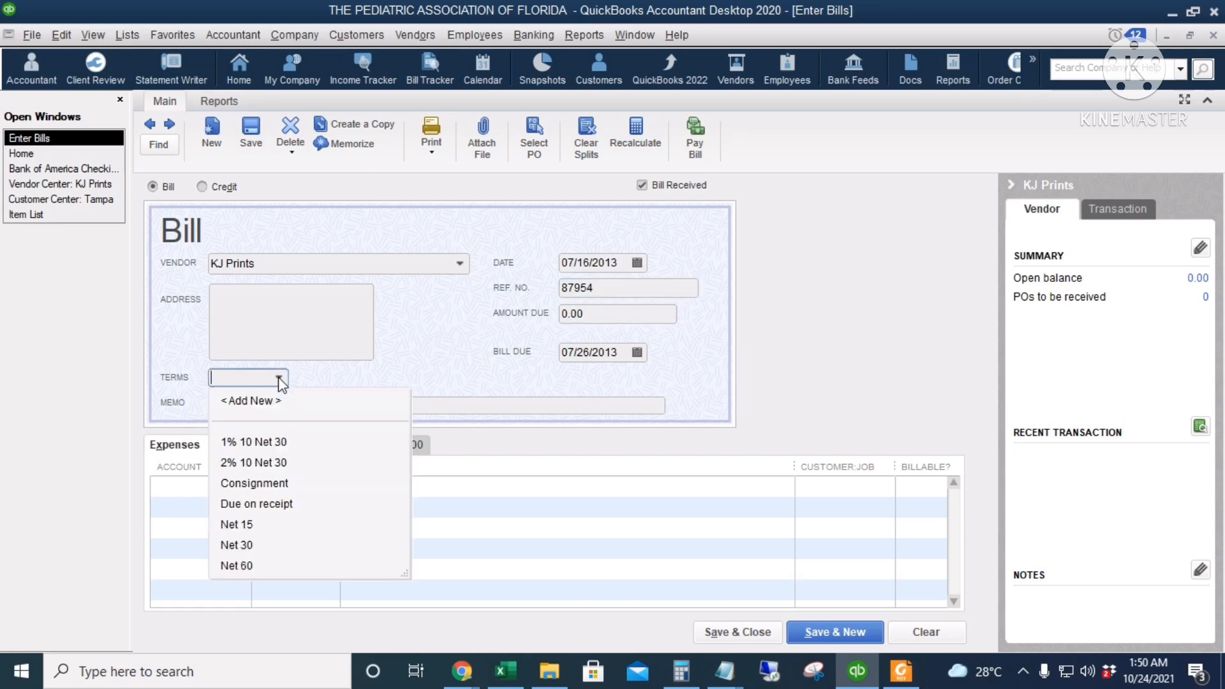
{"action": "left_click", "coordinate": [266, 546]}
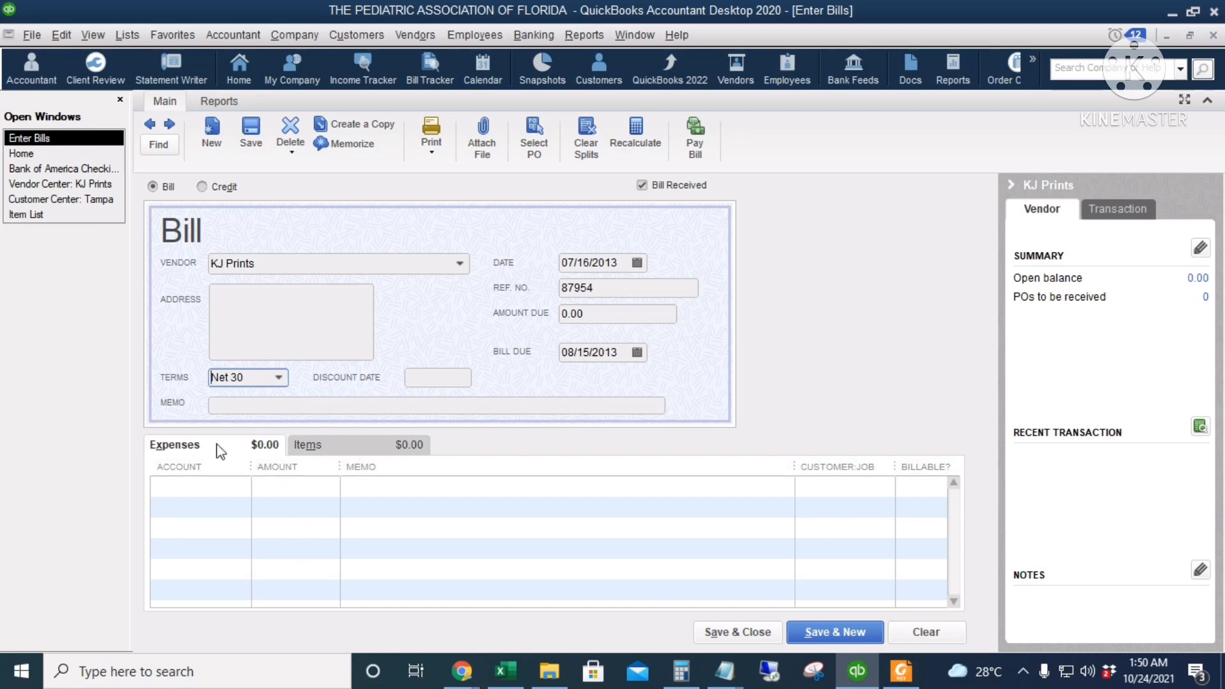
{"action": "left_click", "coordinate": [285, 489]}
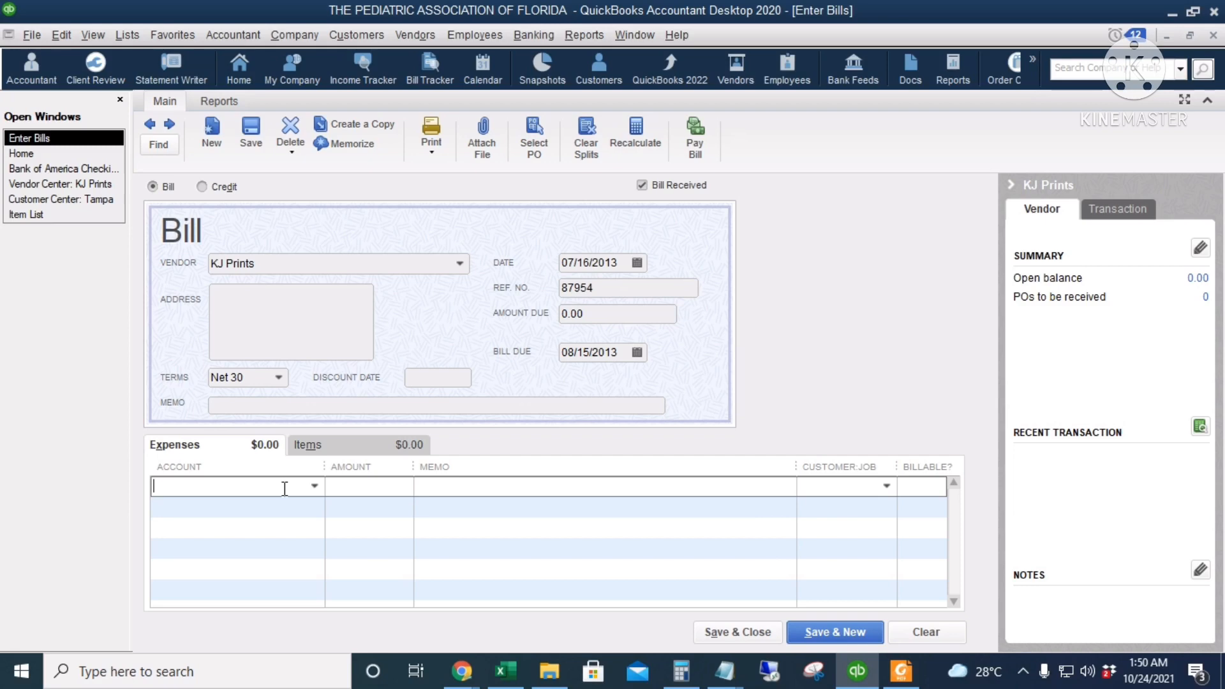
{"action": "left_click", "coordinate": [315, 487]}
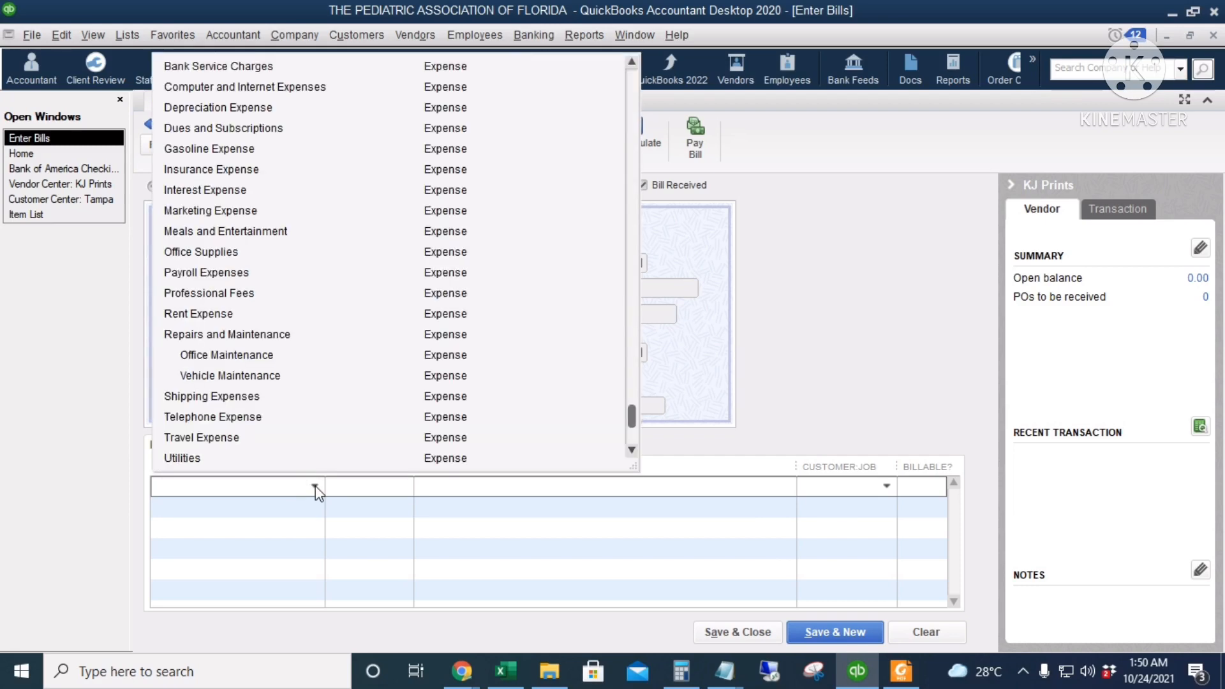
{"action": "scroll", "coordinate": [368, 178], "scroll_direction": "up", "scroll_amount": 2}
{"action": "scroll", "coordinate": [368, 211], "scroll_direction": "down", "scroll_amount": 3}
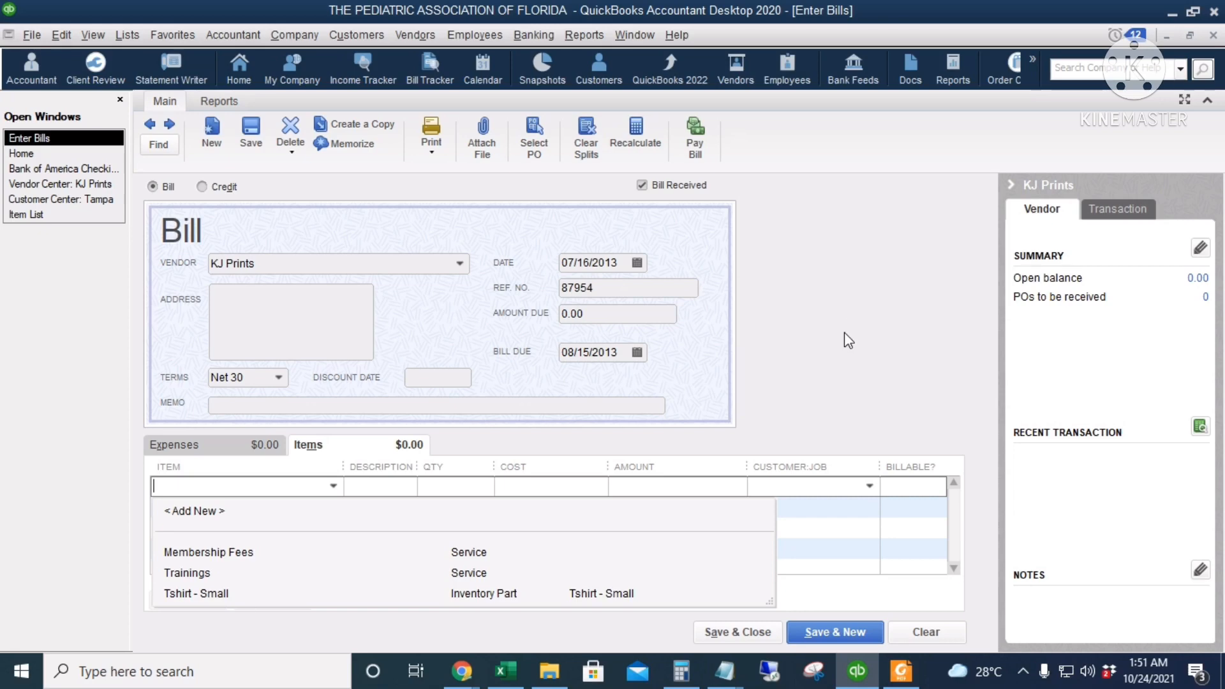
Add the Tshirt - Small item to the bill with a quantity of 75 and a cost of 10
{"action": "left_click", "coordinate": [246, 595]}
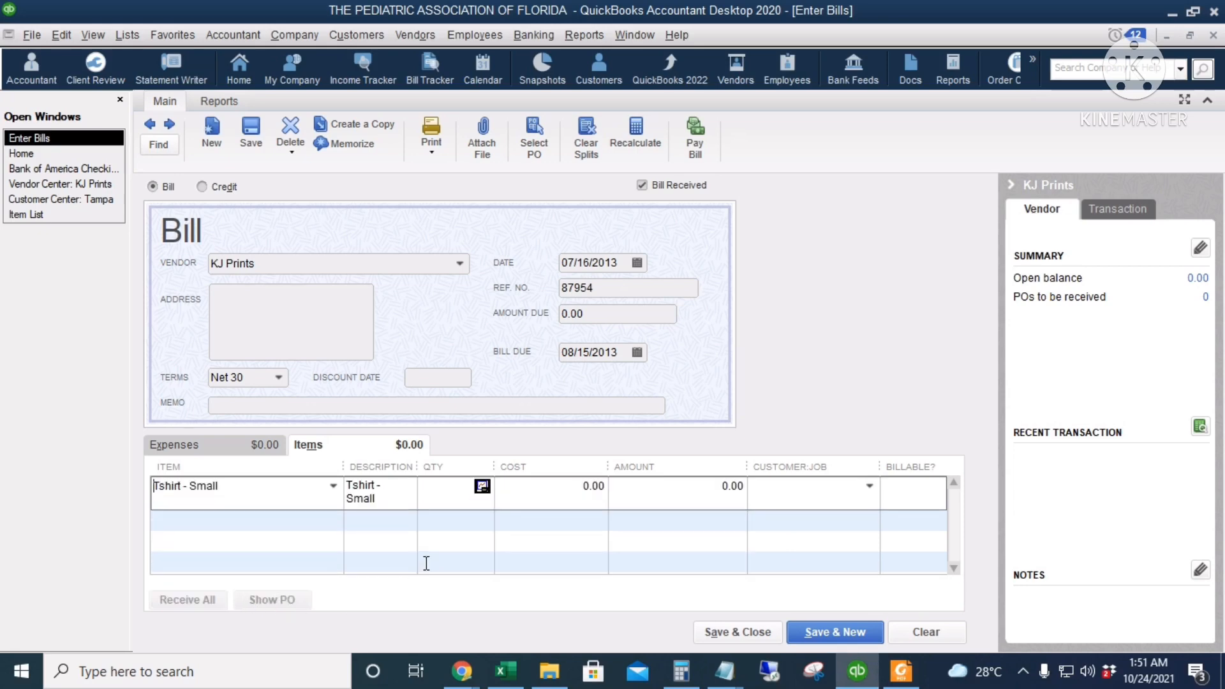
{"action": "type", "text": "75"}
{"action": "left_click", "coordinate": [523, 488]}
{"action": "type", "text": "10"}
{"action": "key", "text": "Tab"}
{"action": "key", "text": "Return"}
Start a new inventory part on the bill's second item line, with name, purchase description and sales description Tshirts - Medium
{"action": "left_click", "coordinate": [218, 527]}
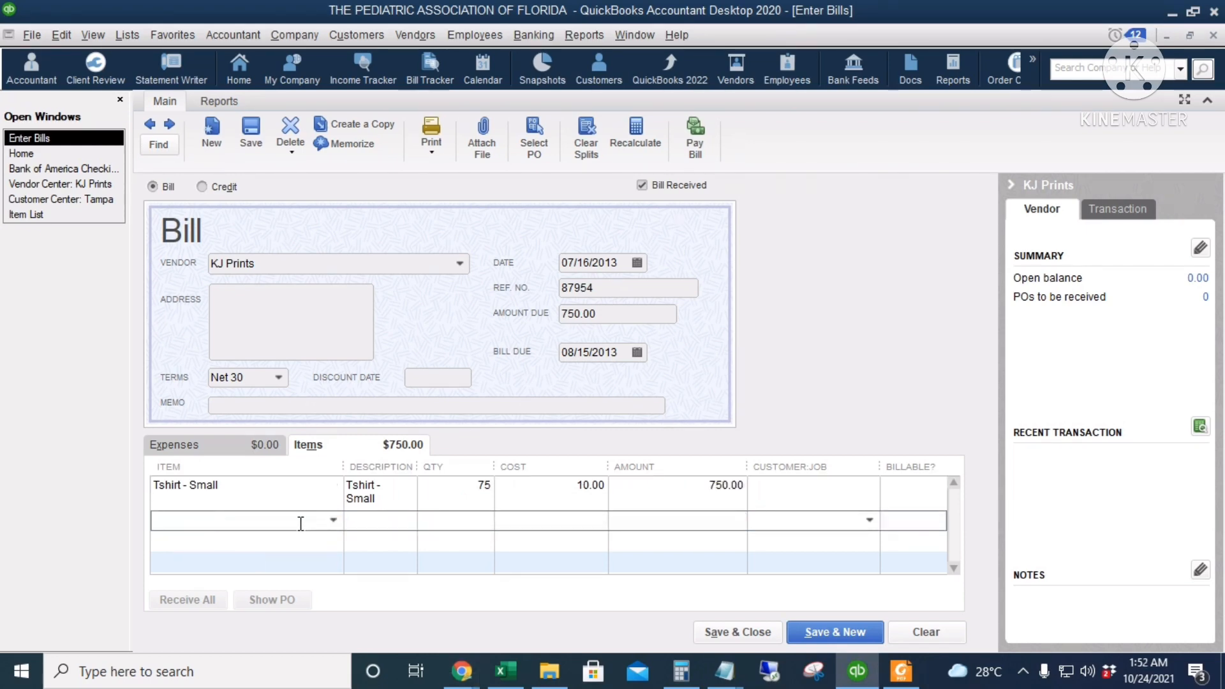
{"action": "left_click", "coordinate": [333, 519]}
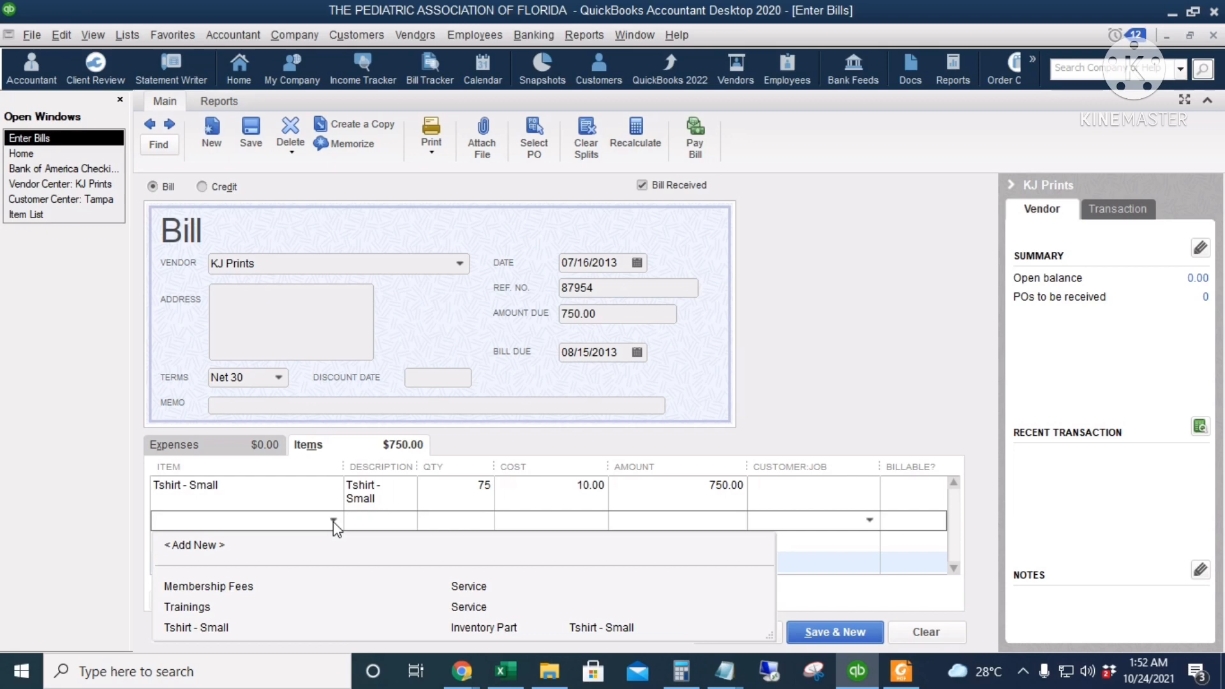
{"action": "left_click", "coordinate": [186, 546]}
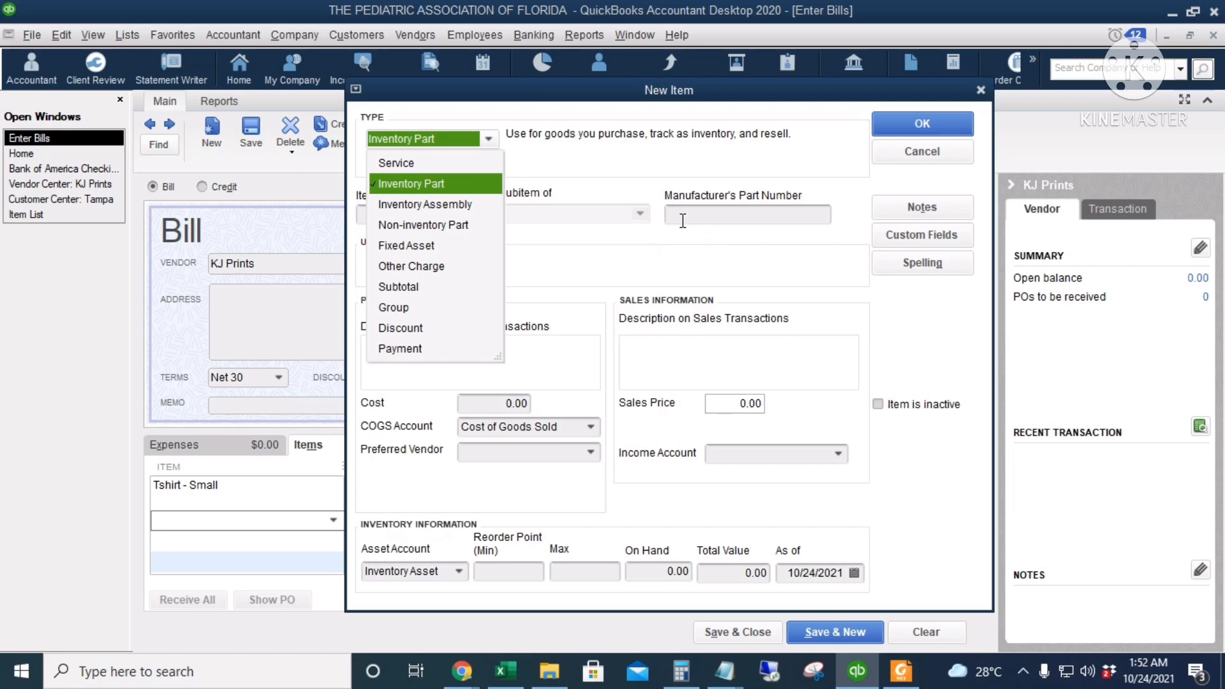
{"action": "left_click", "coordinate": [458, 183]}
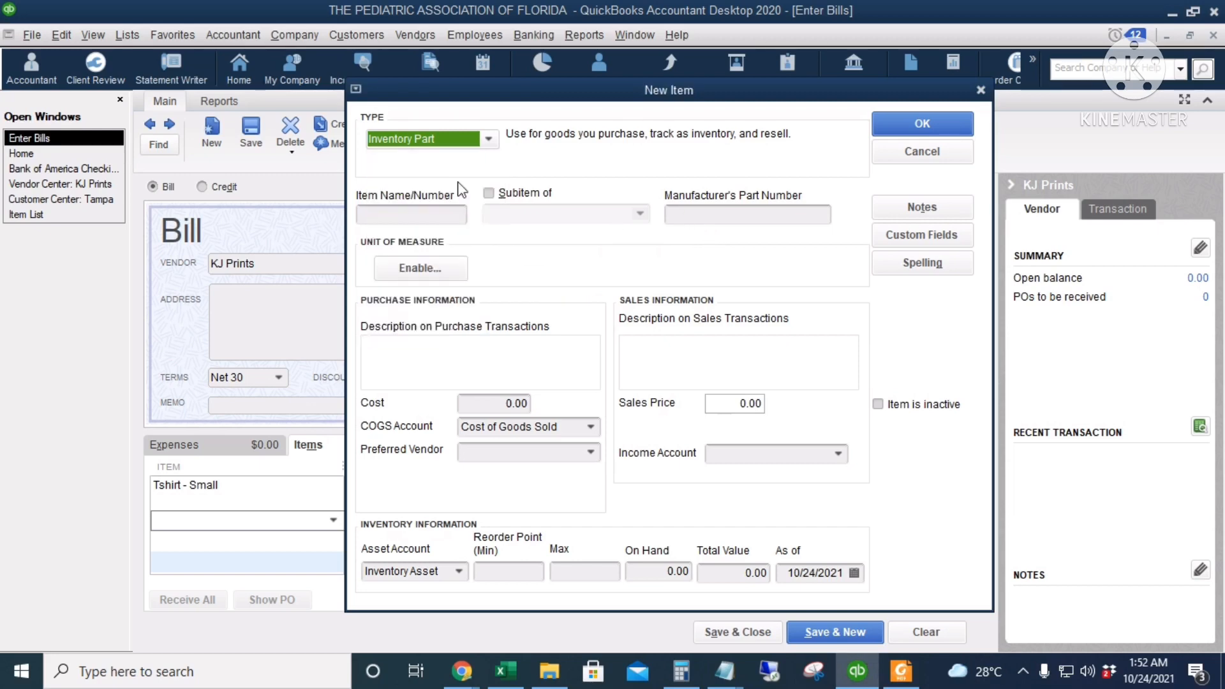
{"action": "left_click", "coordinate": [422, 218]}
{"action": "type", "text": "Tshir"}
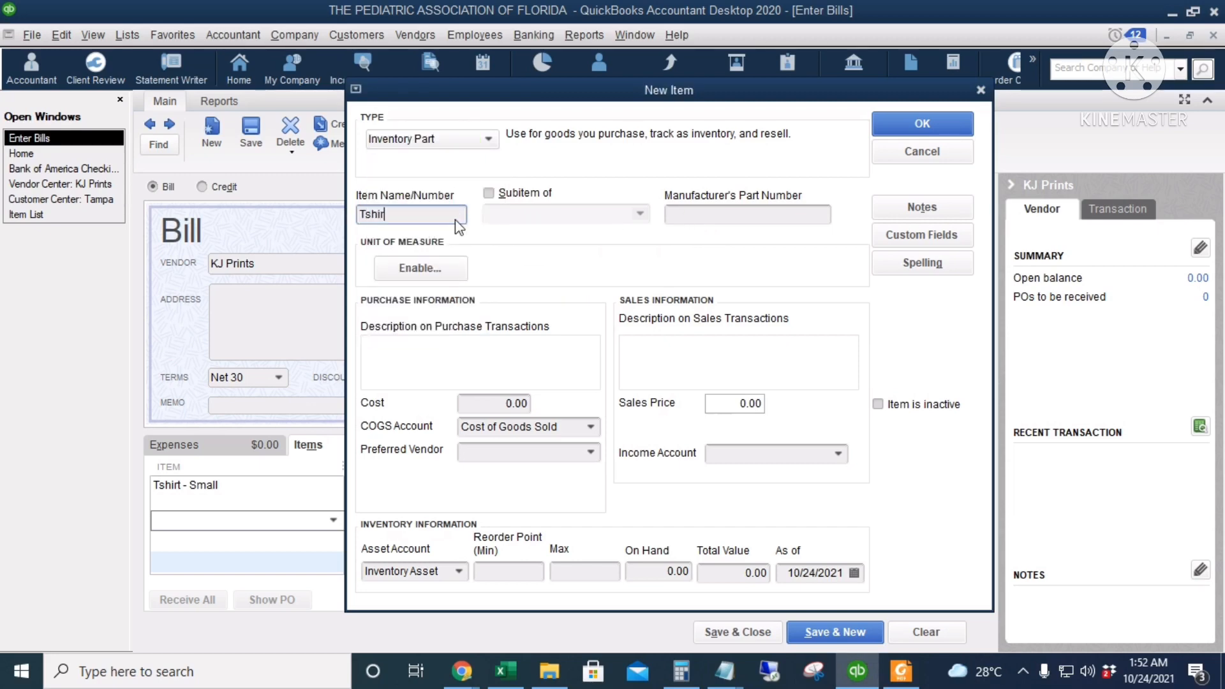
{"action": "type", "text": "ts - Medium"}
{"action": "key", "text": "Tab"}
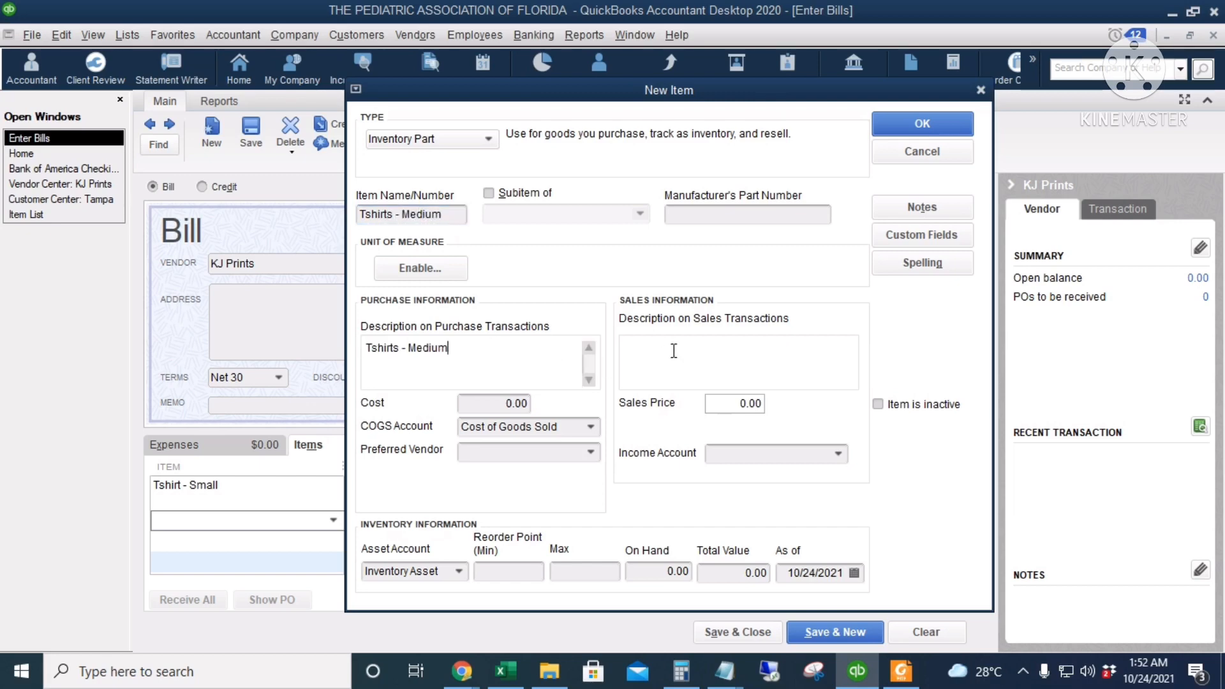
{"action": "left_click", "coordinate": [697, 348]}
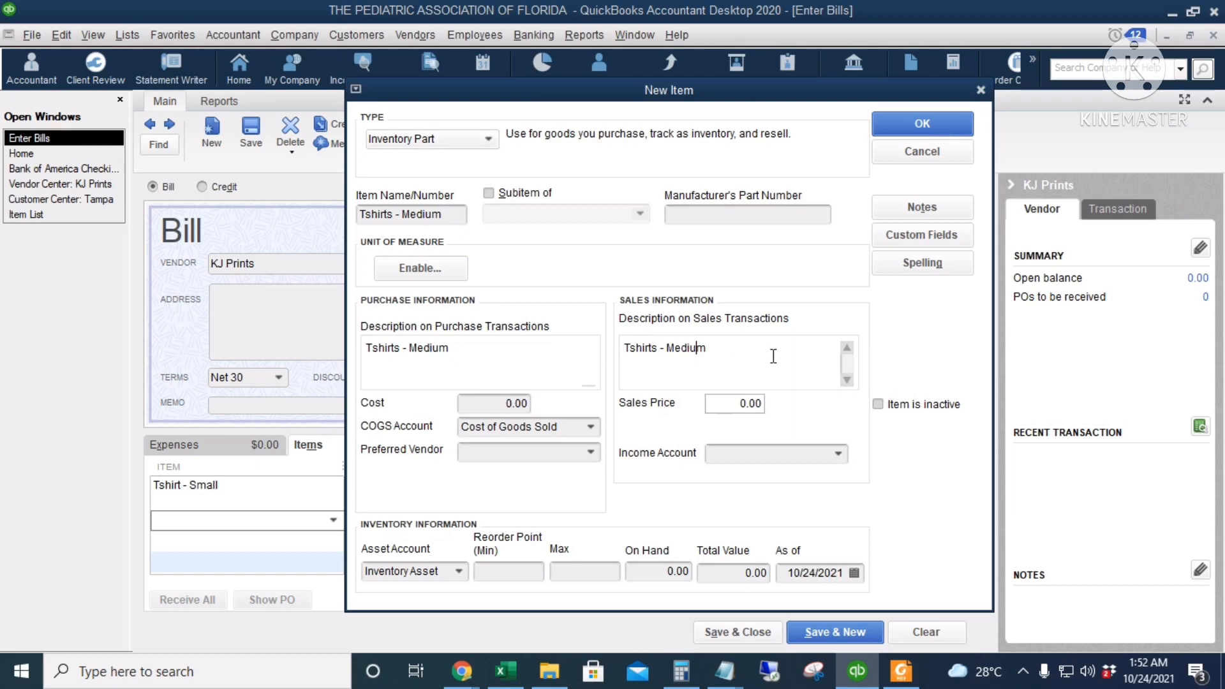
Assign the Merchandise Sales income account to the new medium T-shirt item and save it
{"action": "left_click", "coordinate": [508, 403]}
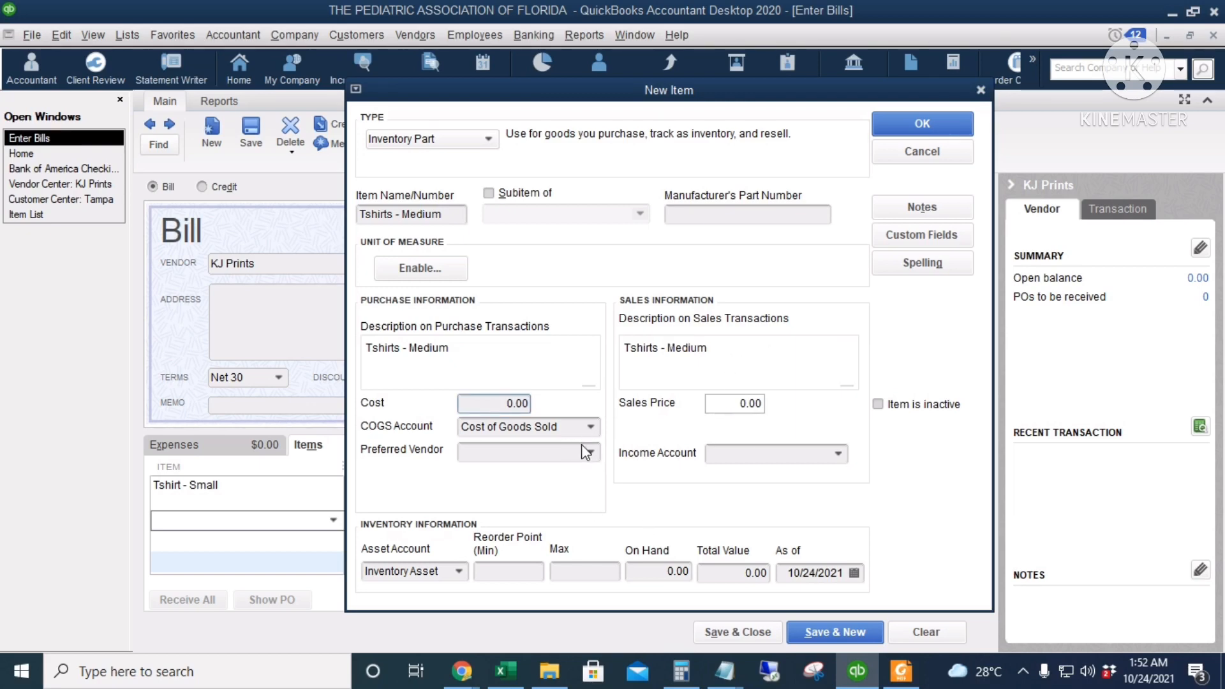
{"action": "left_click", "coordinate": [780, 452]}
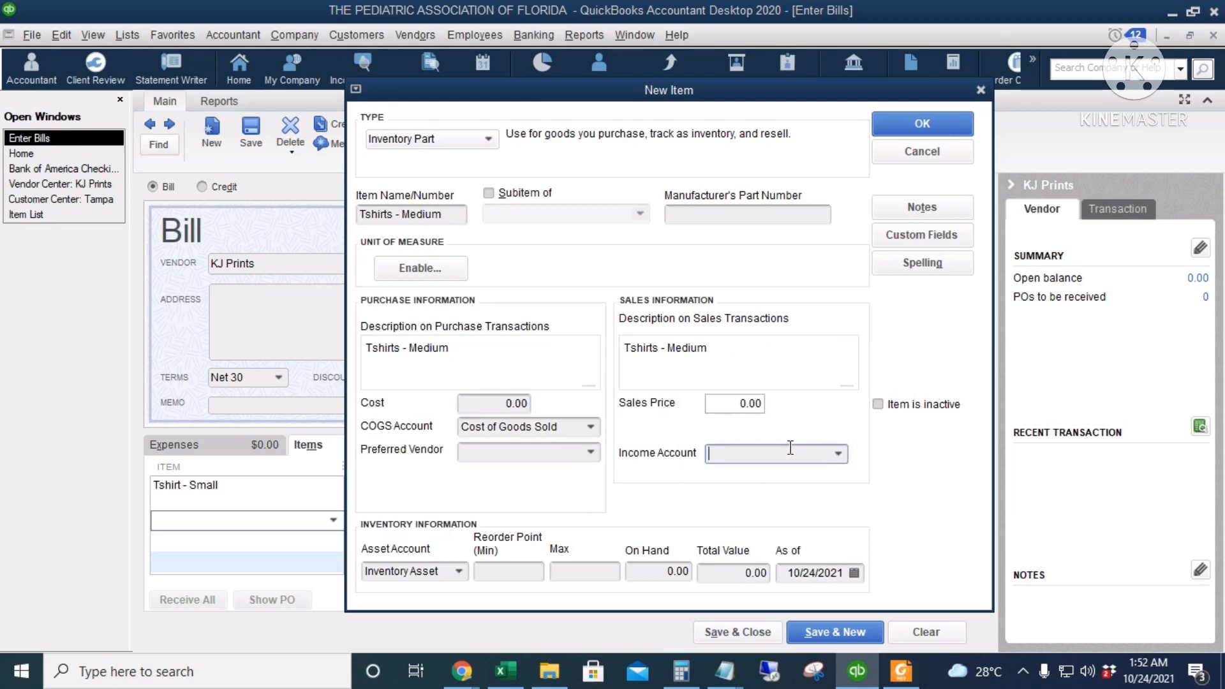
{"action": "type", "text": "Merchandise Sales"}
{"action": "key", "text": "Tab"}
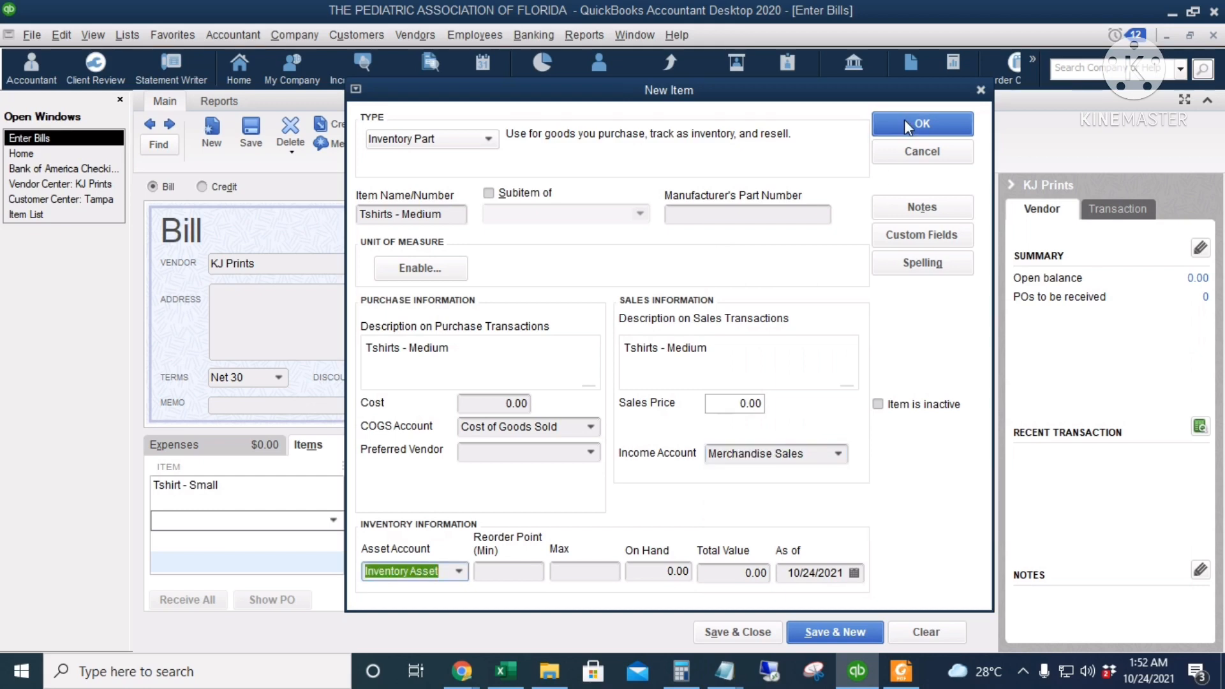
{"action": "left_click", "coordinate": [922, 124]}
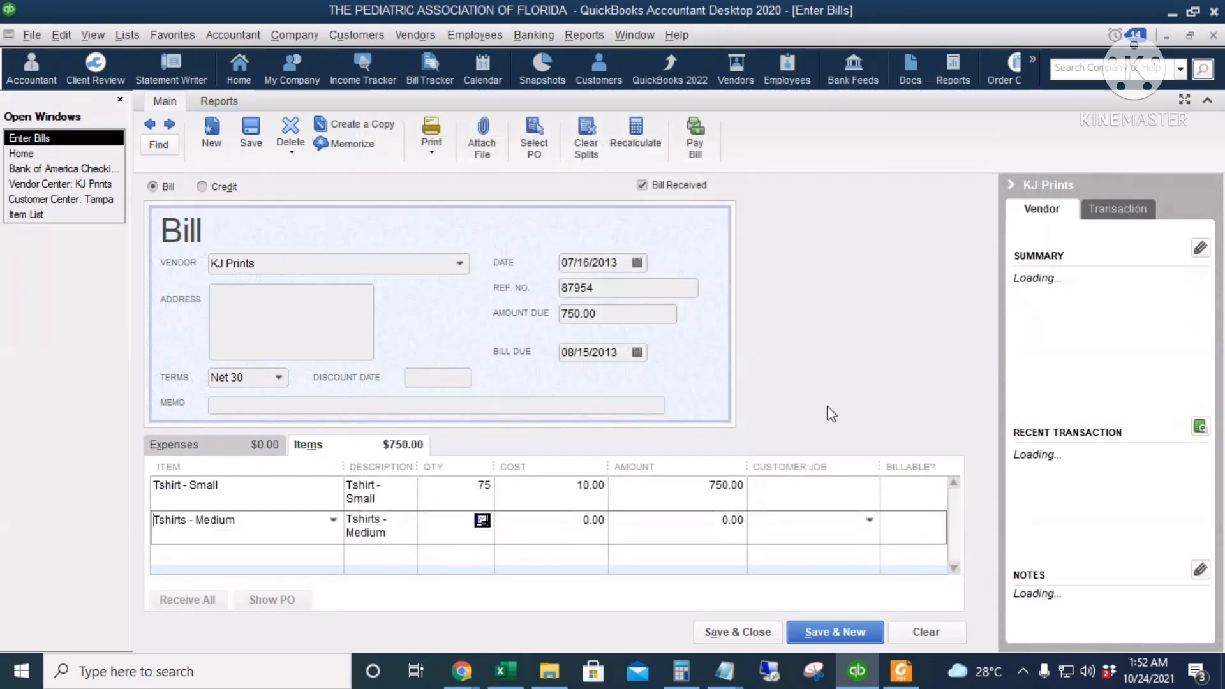
Enter a quantity of 50 and a cost of 25 for the Tshirts - Medium line
{"action": "type", "text": "50"}
{"action": "key", "text": "Tab"}
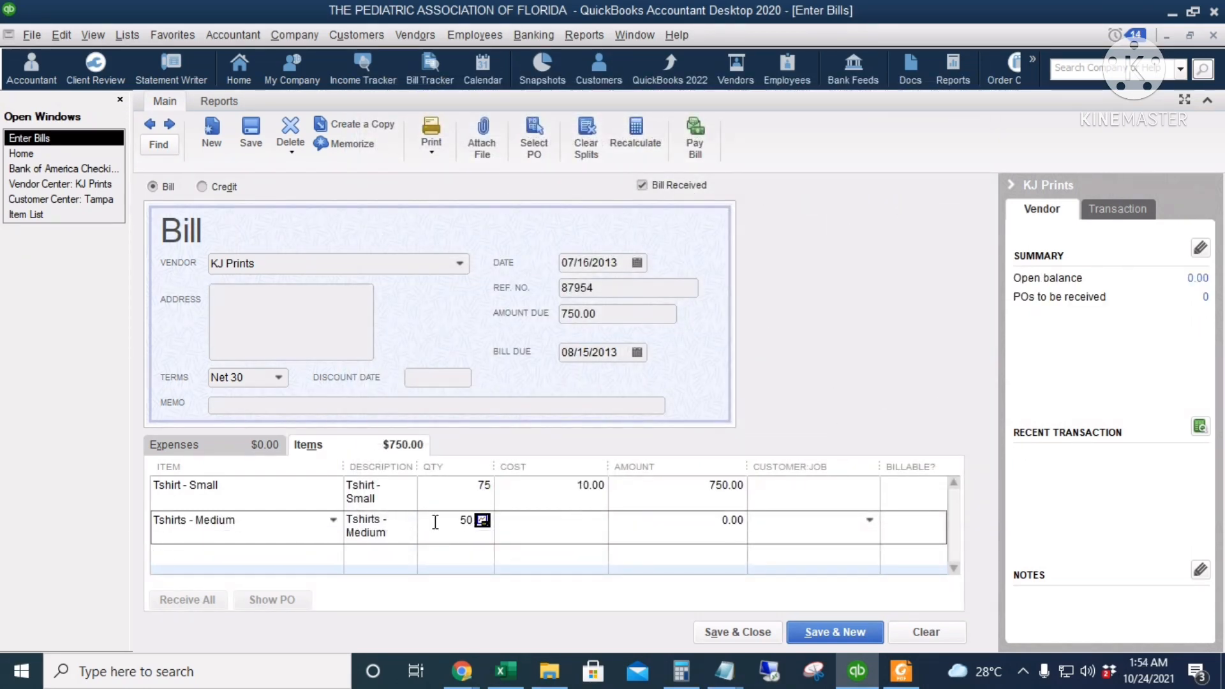
{"action": "type", "text": "25"}
{"action": "key", "text": "Tab"}
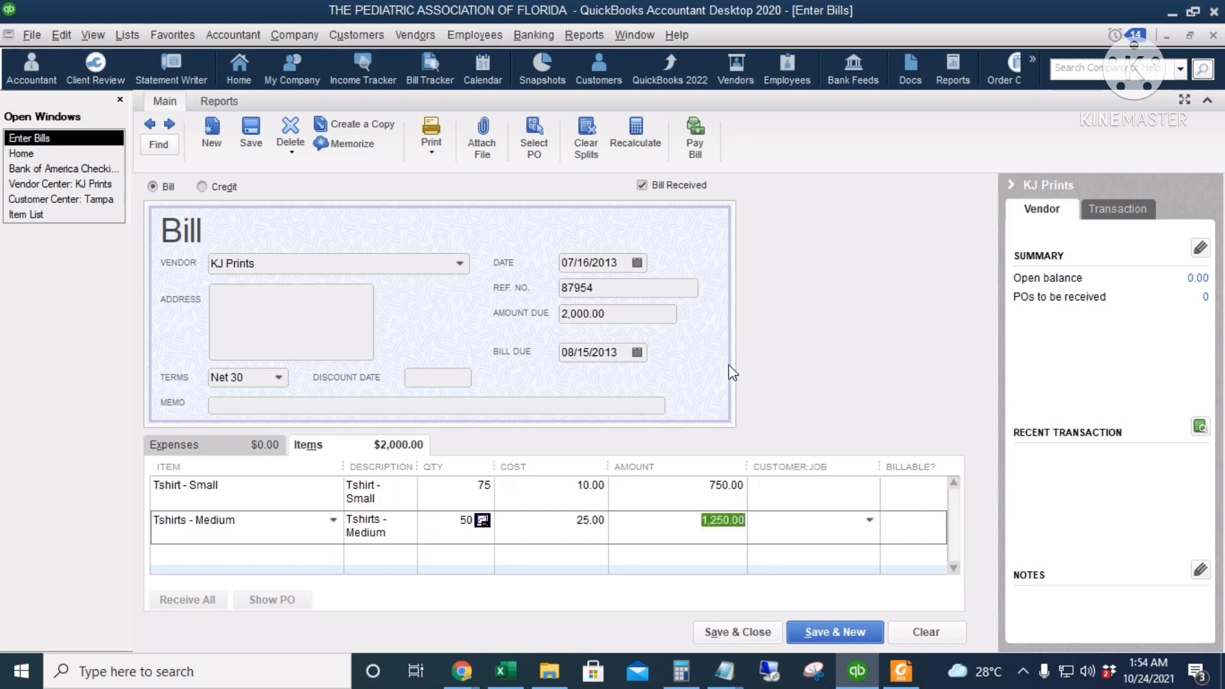
Save and close the KJ Prints bill, making its changed terms permanent for the vendor
{"action": "left_click", "coordinate": [669, 518]}
{"action": "left_click", "coordinate": [602, 313]}
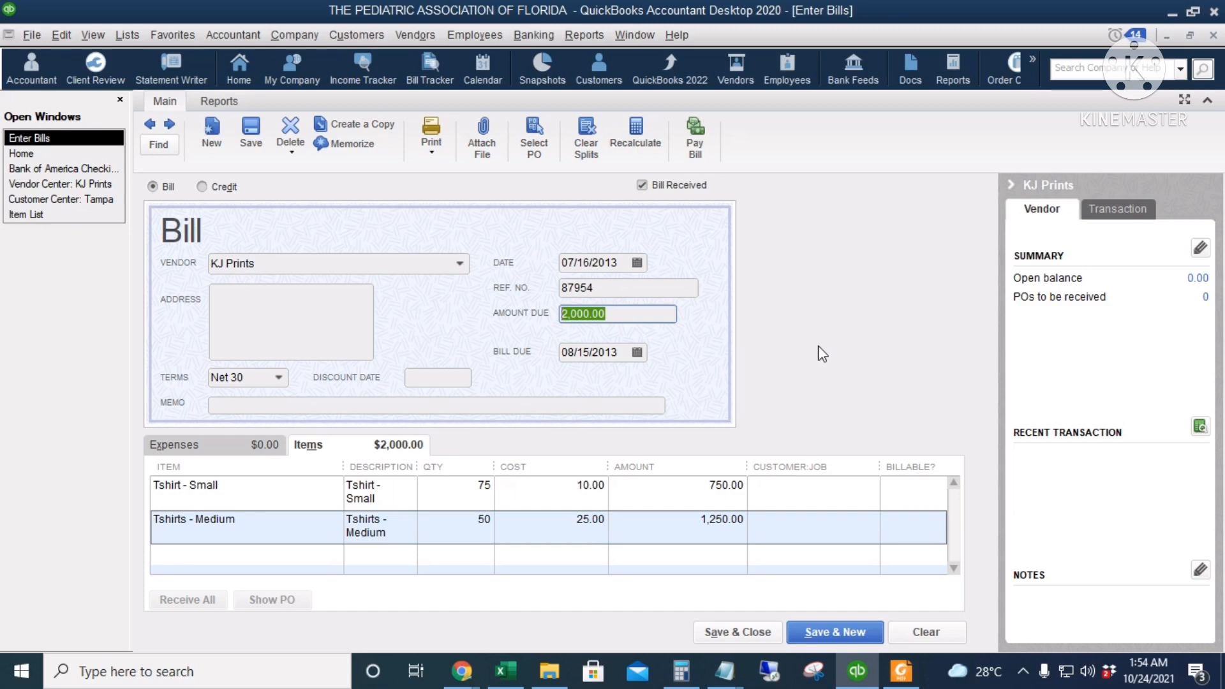
{"action": "left_click", "coordinate": [721, 633]}
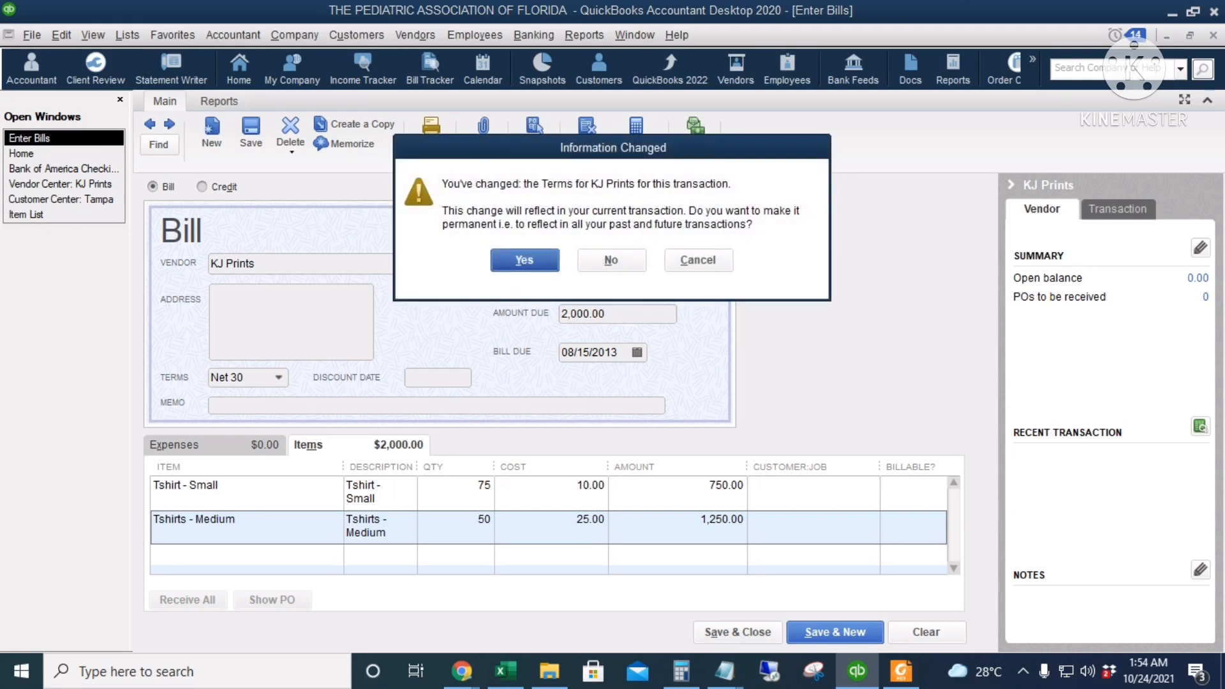
{"action": "left_click", "coordinate": [505, 265]}
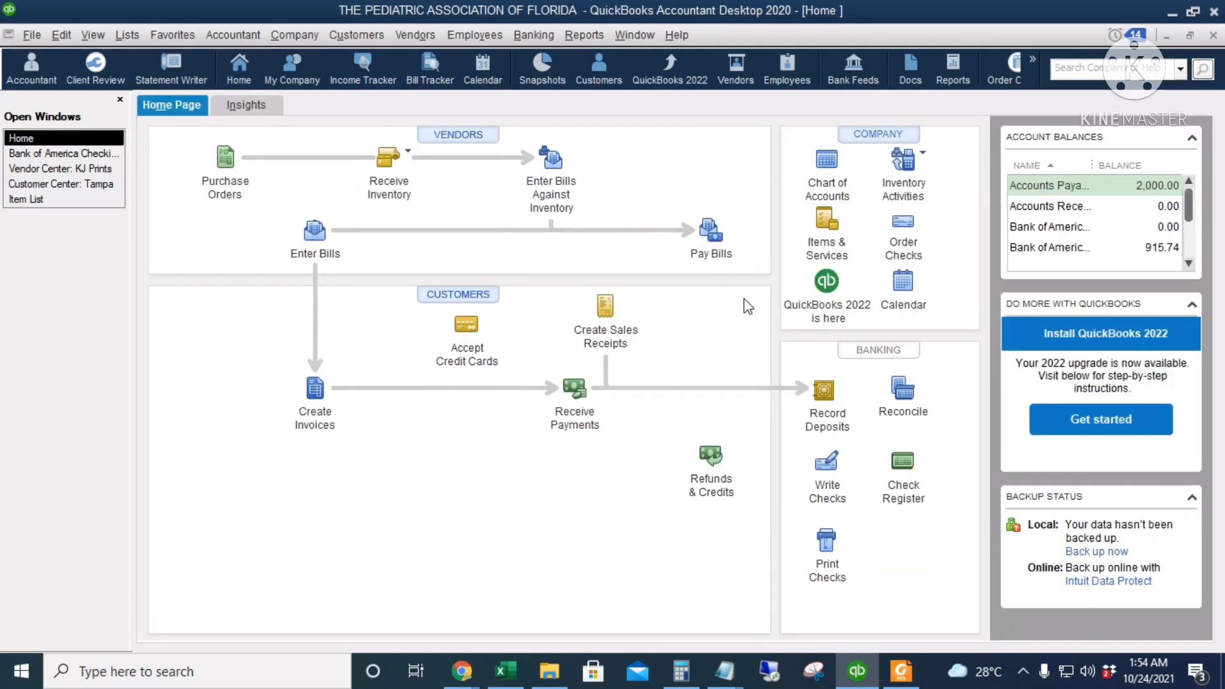
Examine the KJ Prints bill in the Accounts Payable register from the chart of accounts, and close the register
{"action": "left_click", "coordinate": [829, 165]}
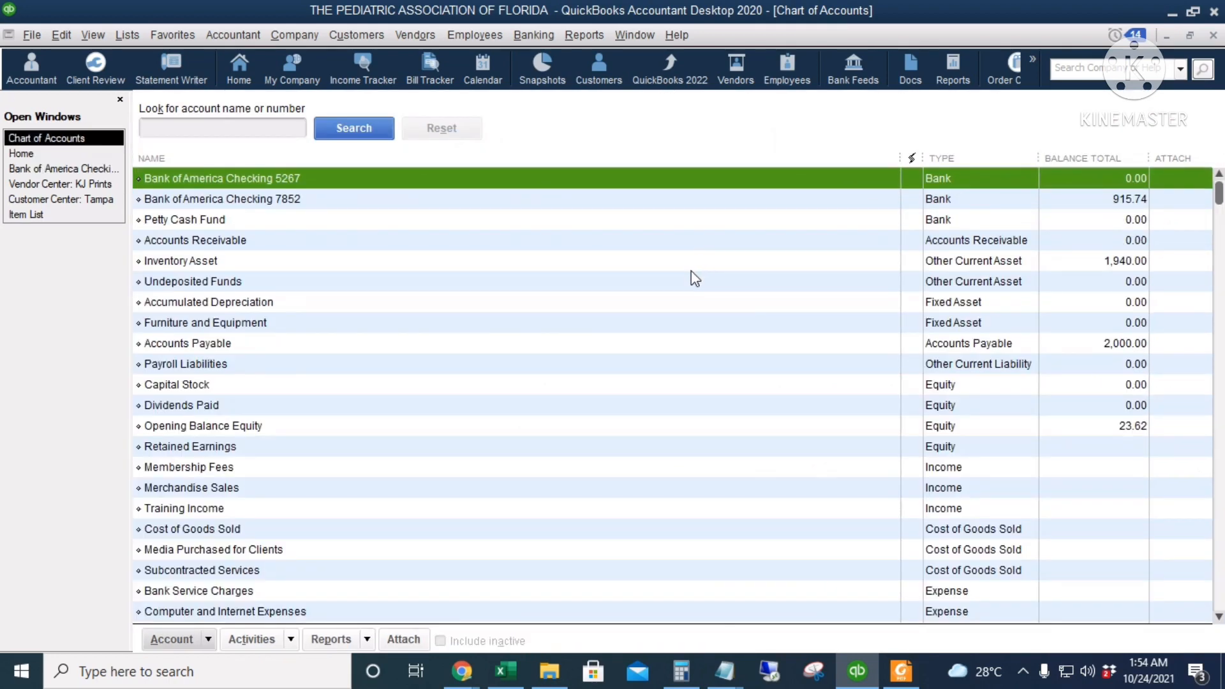
{"action": "left_click", "coordinate": [685, 344]}
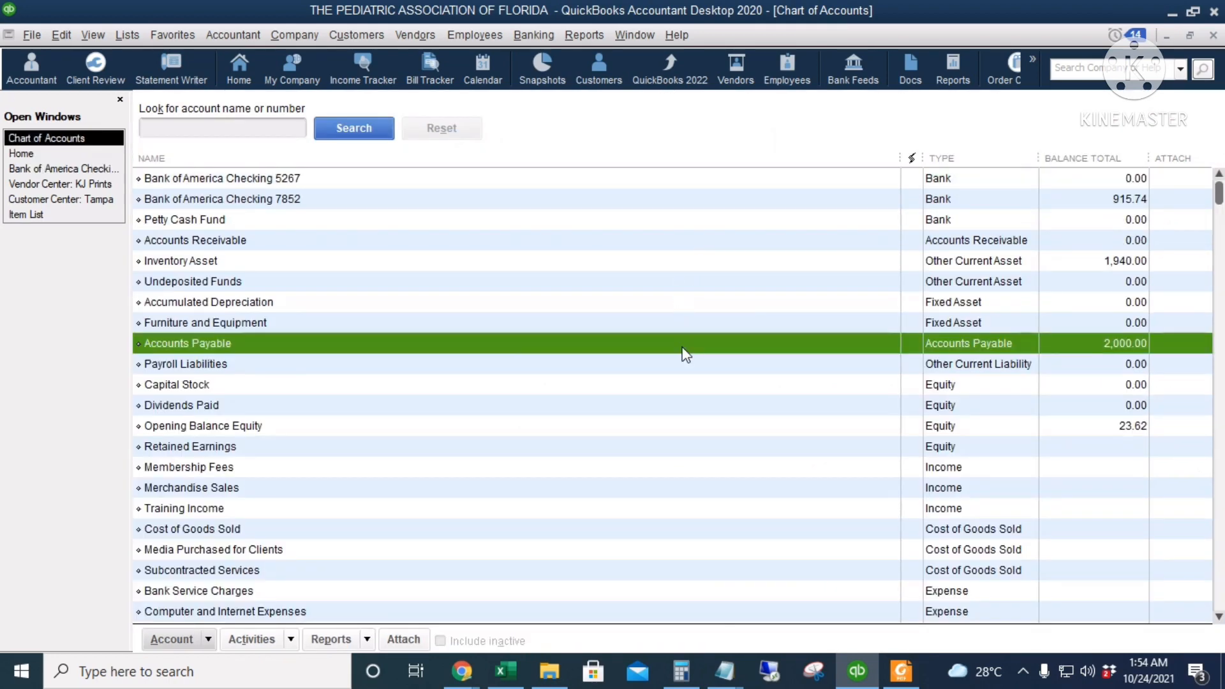
{"action": "double_click", "coordinate": [681, 348]}
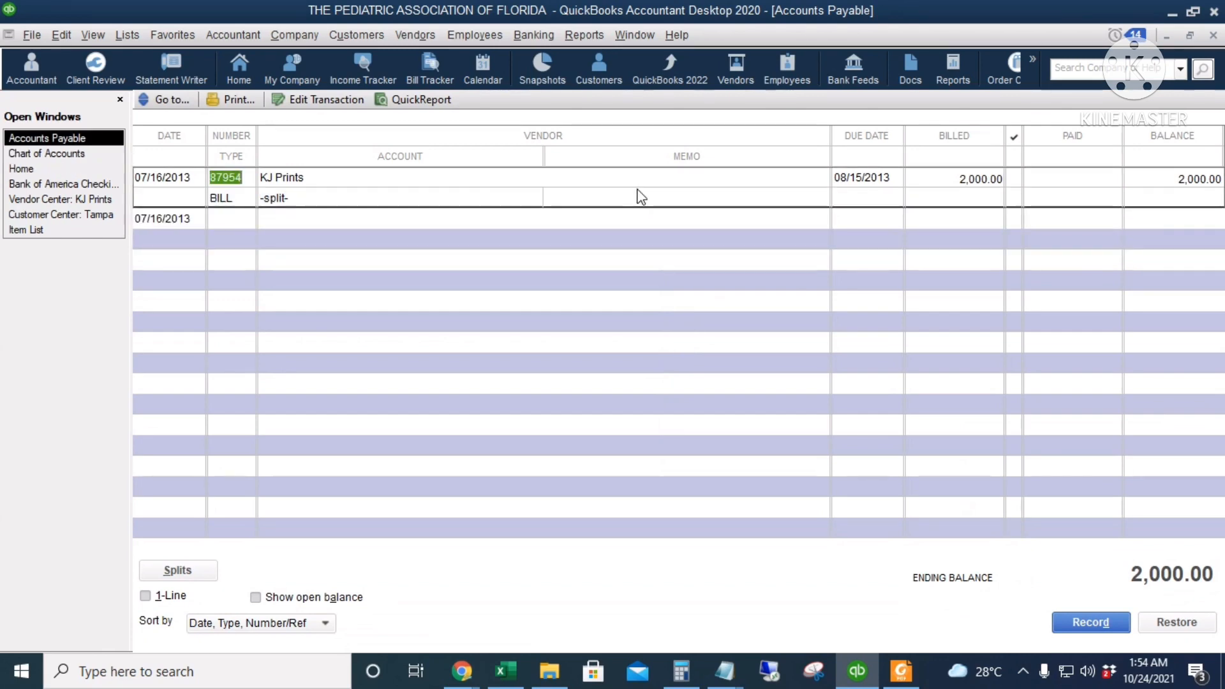
{"action": "key", "text": "Escape"}
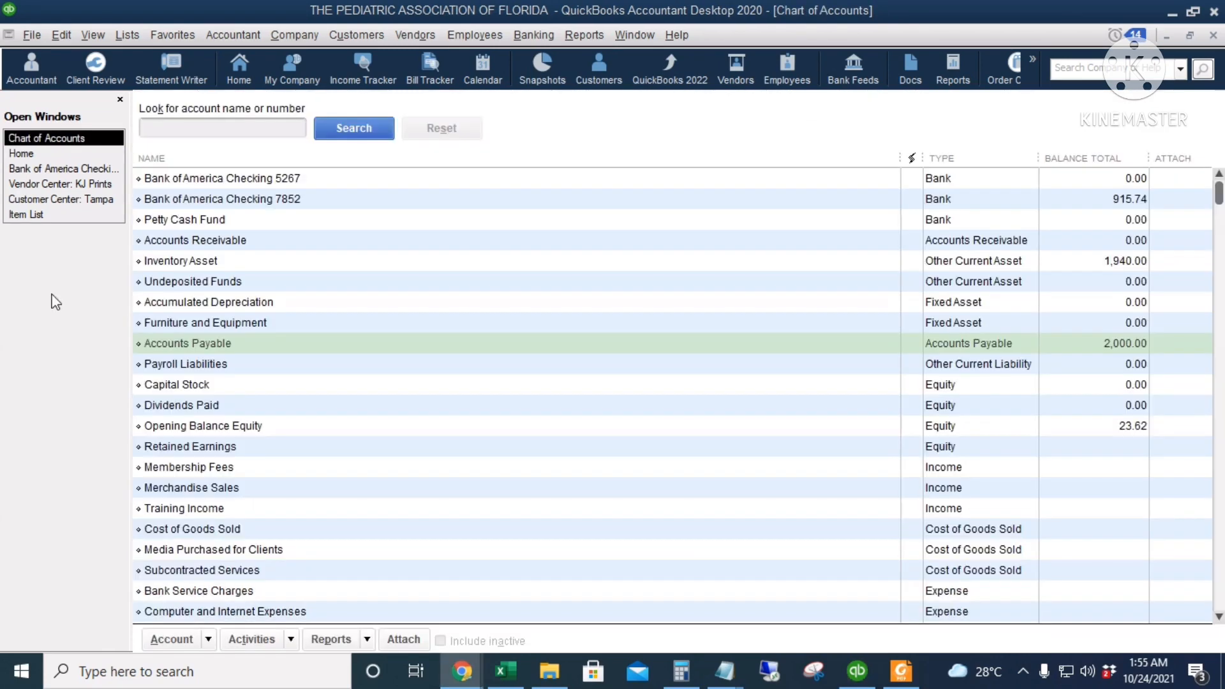
Start paying bills from the home page and select the KJ Prints bill for payment in full
{"action": "left_click", "coordinate": [29, 153]}
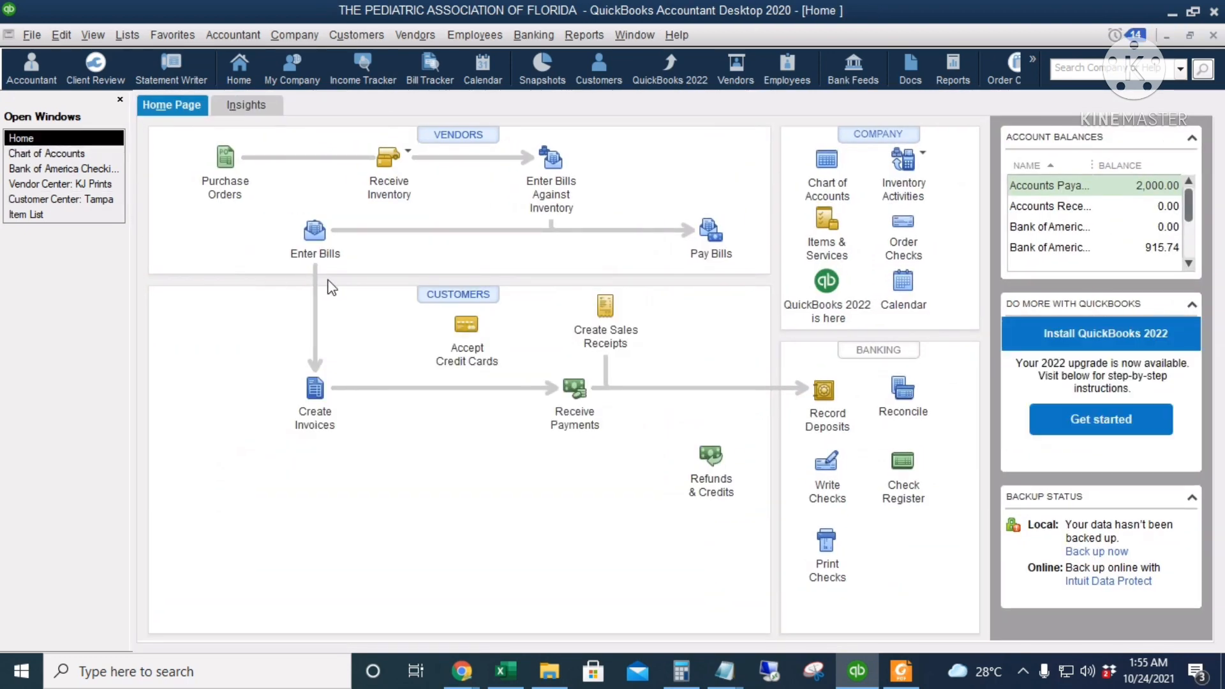
{"action": "left_click", "coordinate": [710, 230]}
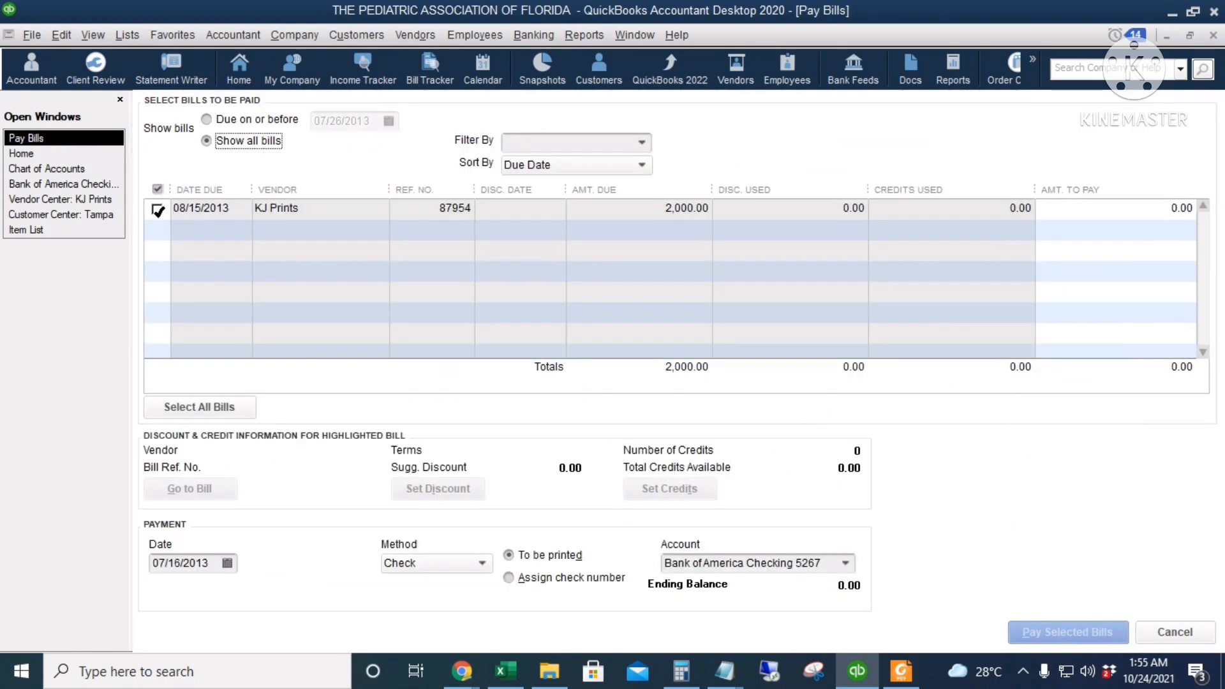
{"action": "left_click", "coordinate": [157, 209]}
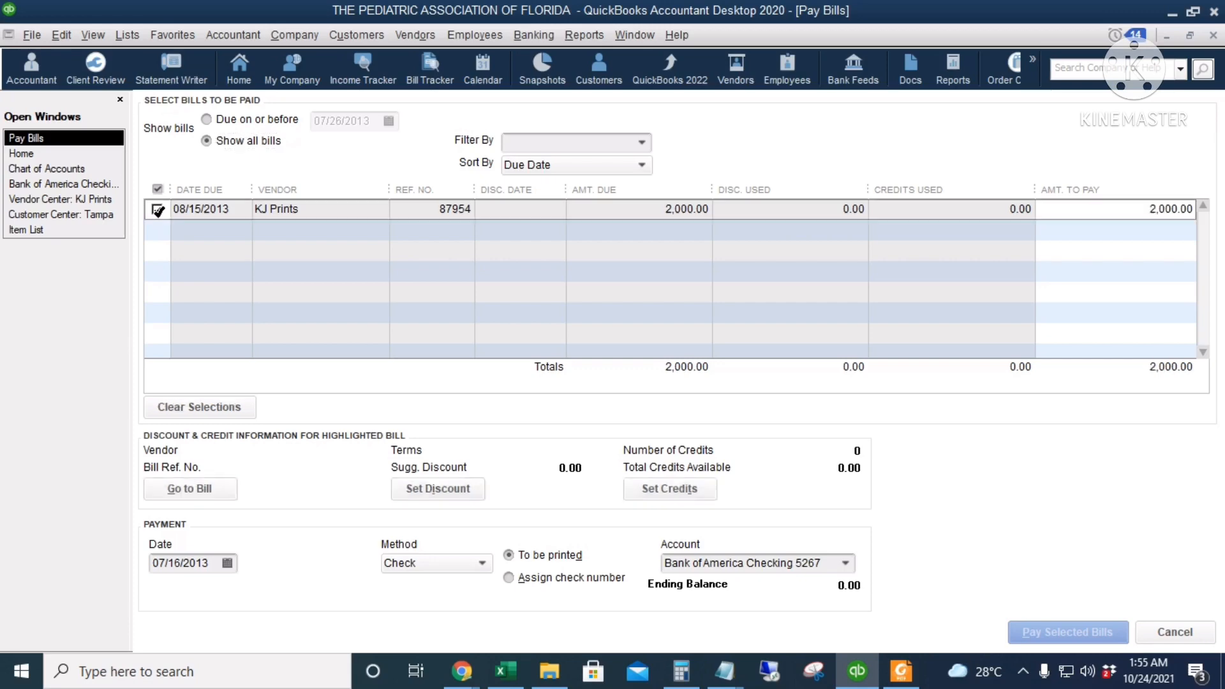
{"action": "left_click", "coordinate": [1120, 210]}
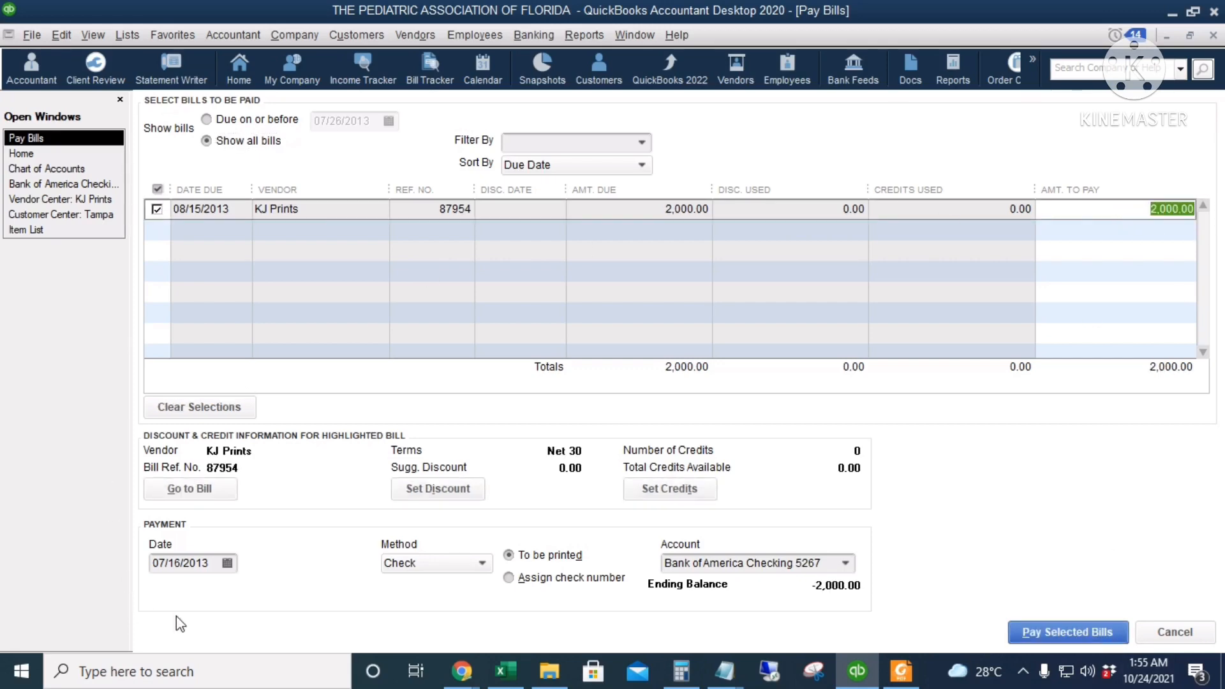
Date the bill payment 07/30/2013, keep Check as the method, and choose to assign the check number
{"action": "left_click", "coordinate": [227, 563]}
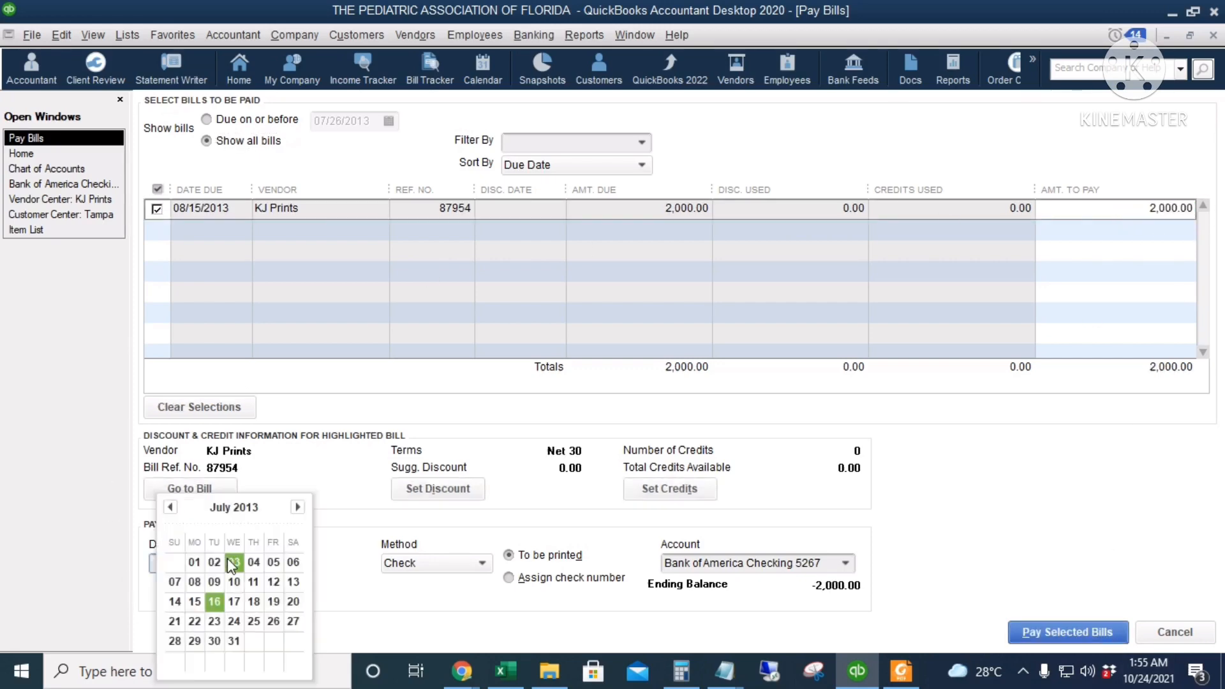
{"action": "left_click", "coordinate": [213, 647]}
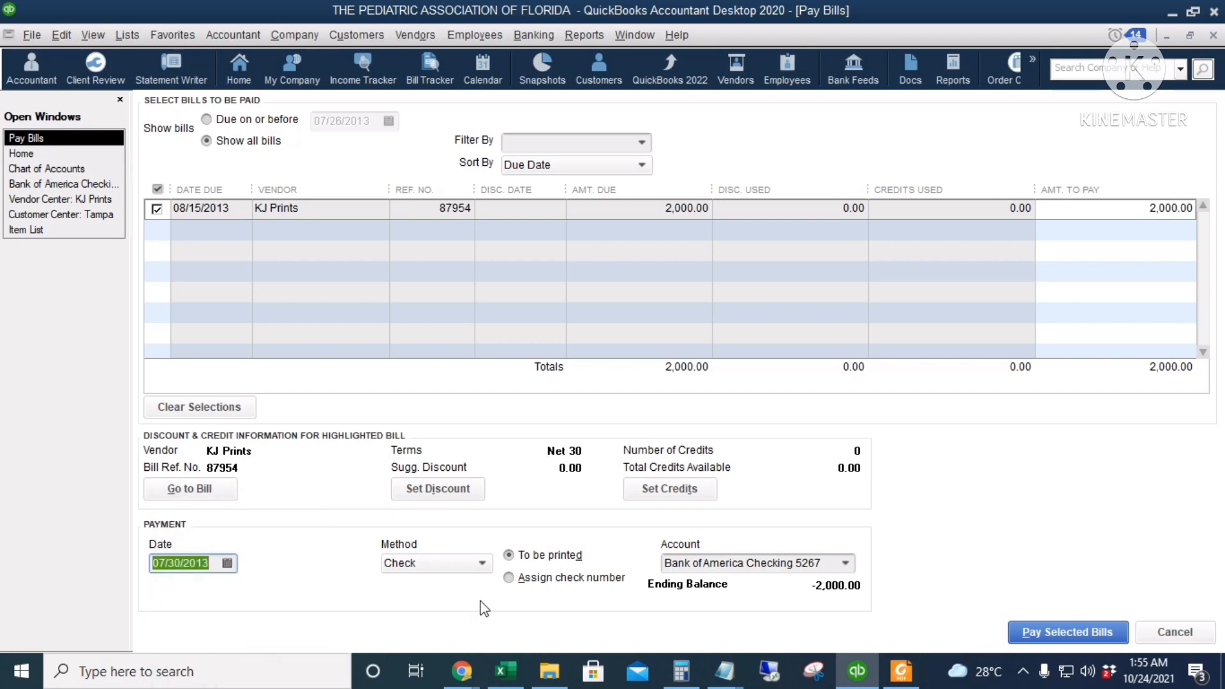
{"action": "left_click", "coordinate": [440, 564]}
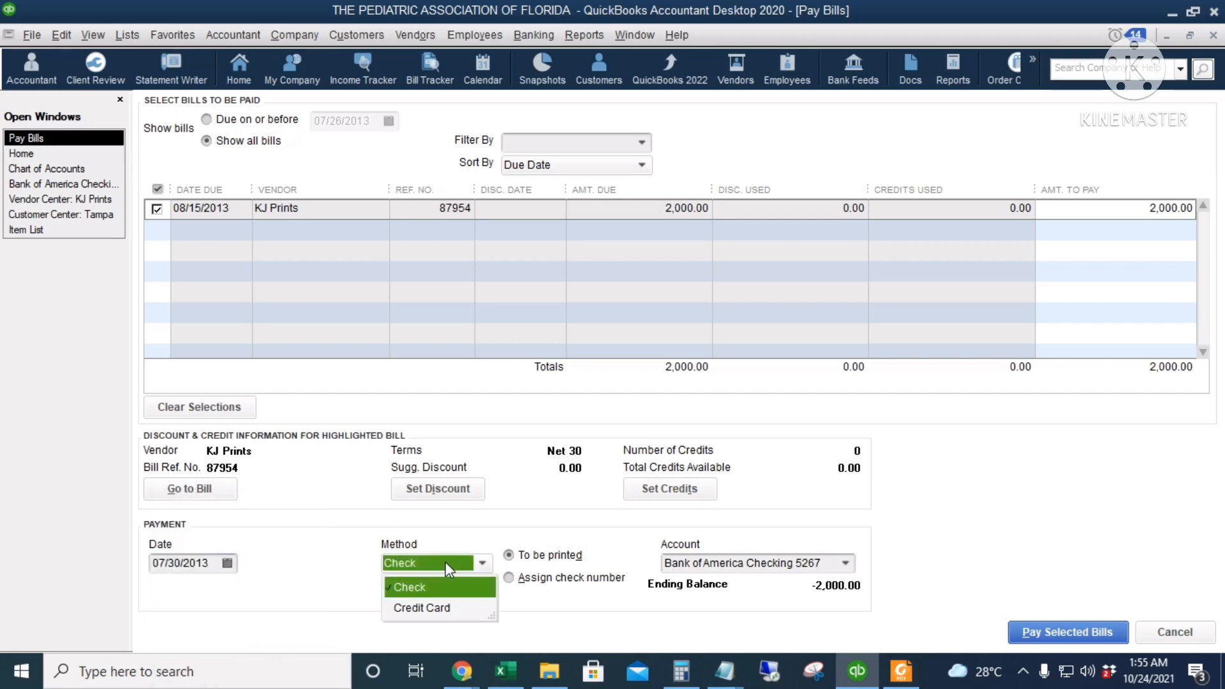
{"action": "left_click", "coordinate": [445, 562]}
{"action": "left_click", "coordinate": [525, 579]}
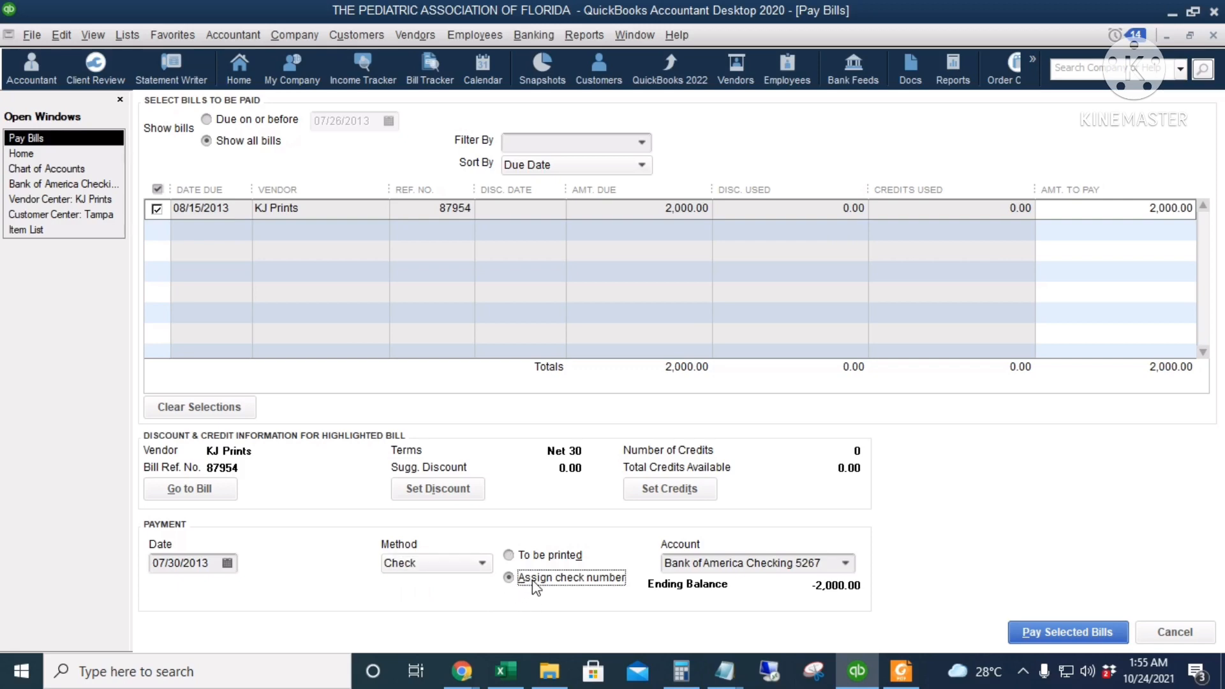
Pay the selected KJ Prints bill from Bank of America Checking 5267 with check number 4567, and finish the payment
{"action": "left_click", "coordinate": [844, 564]}
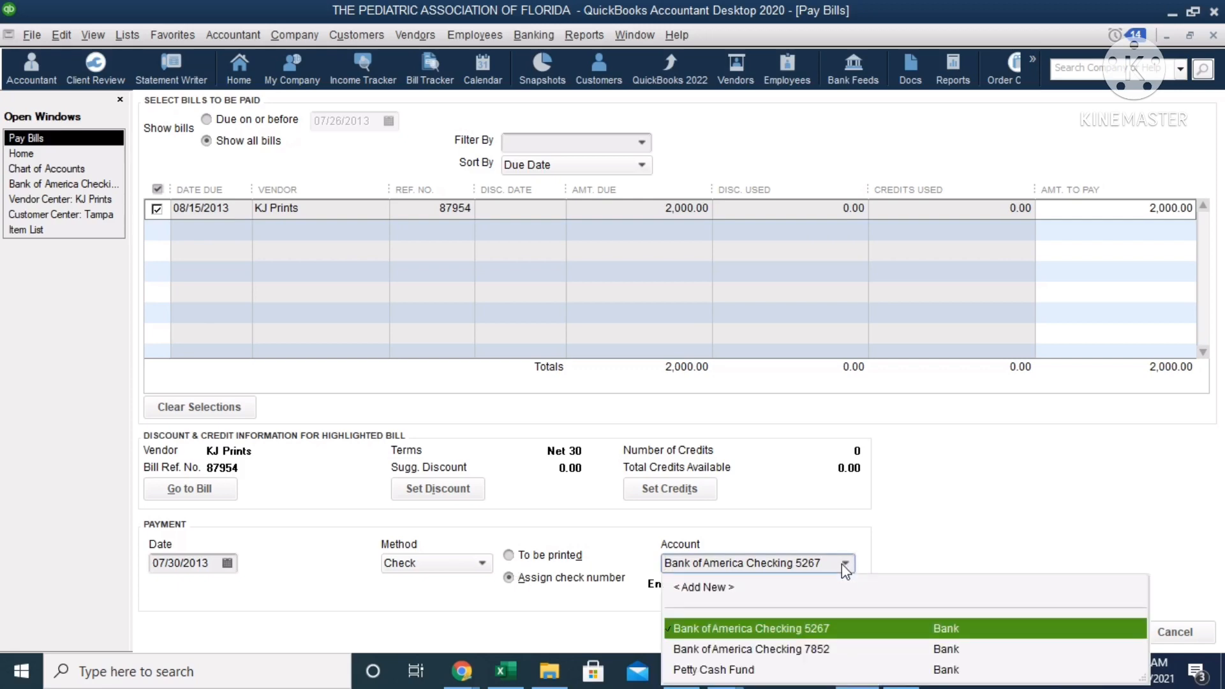
{"action": "left_click", "coordinate": [916, 627]}
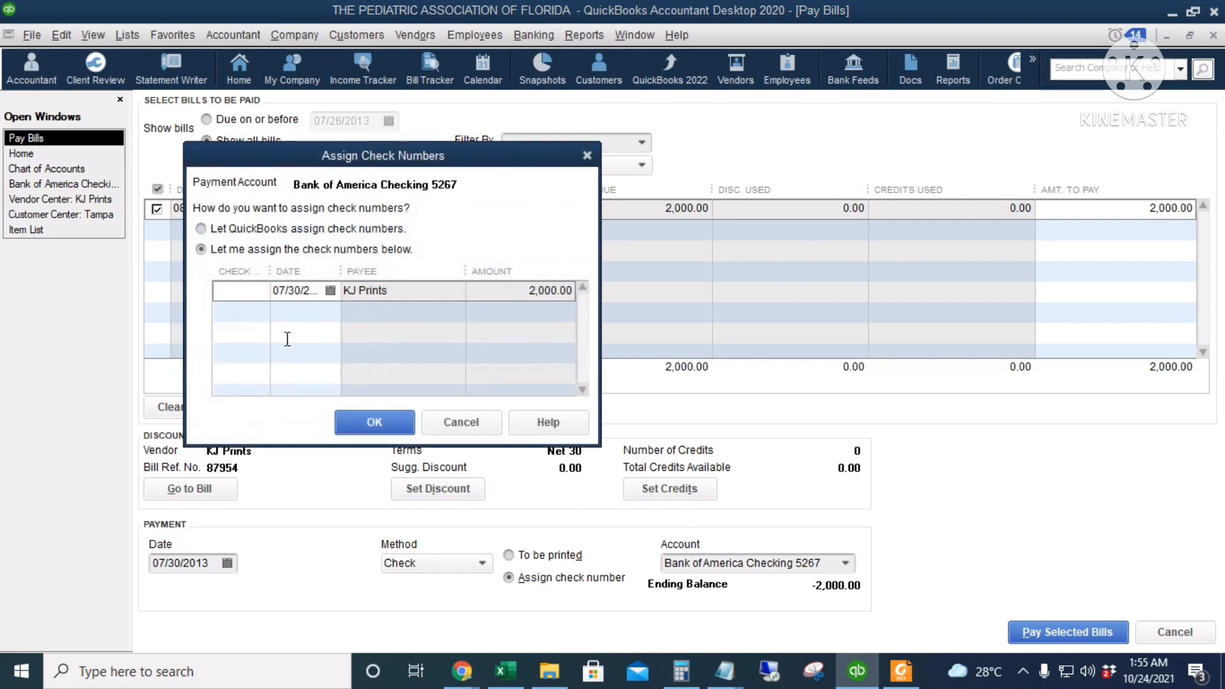
{"action": "type", "text": "4567"}
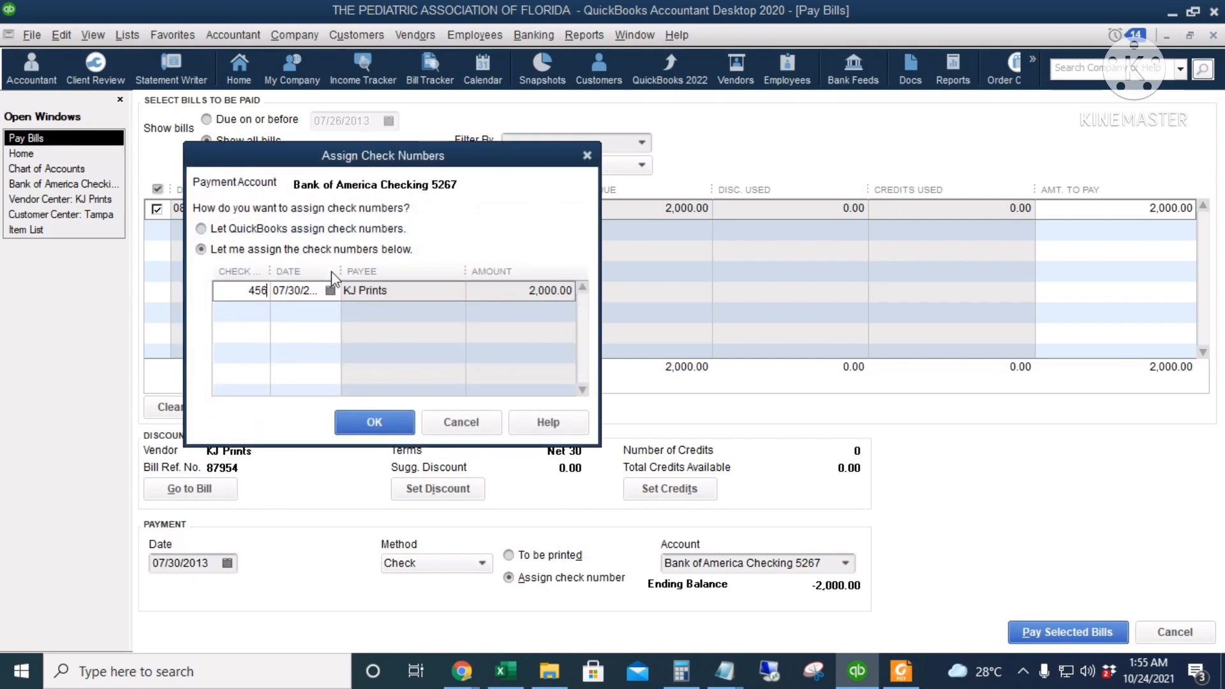
{"action": "left_click", "coordinate": [350, 422]}
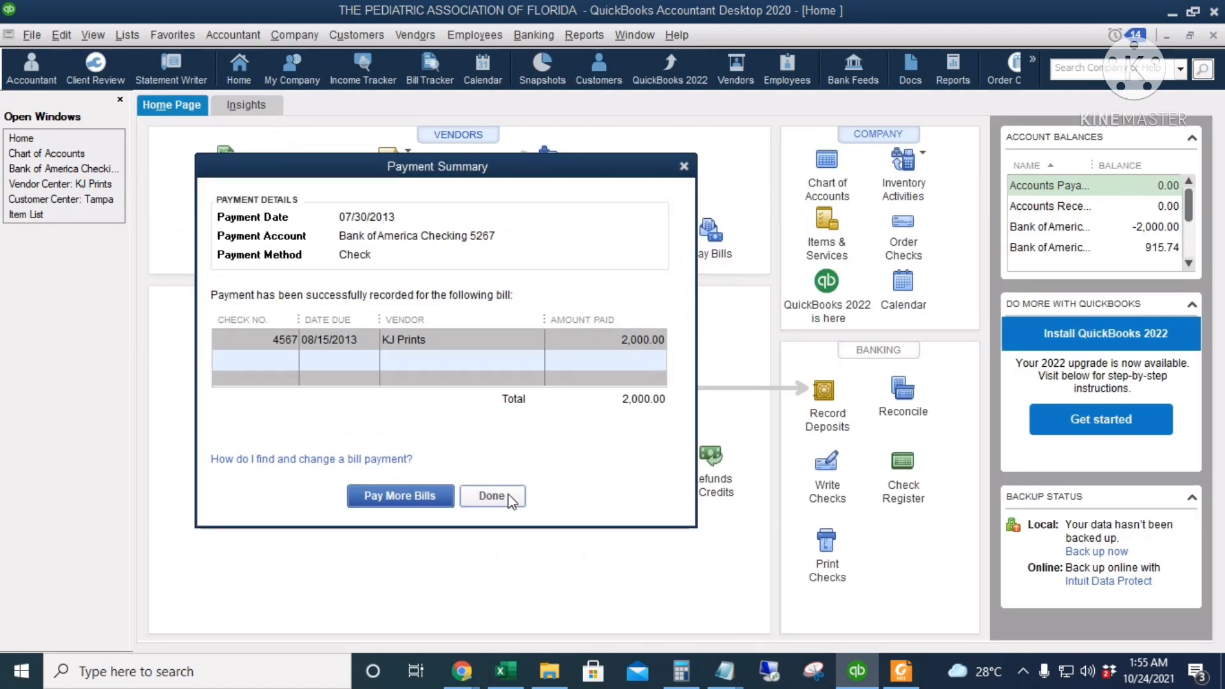
{"action": "left_click", "coordinate": [491, 496]}
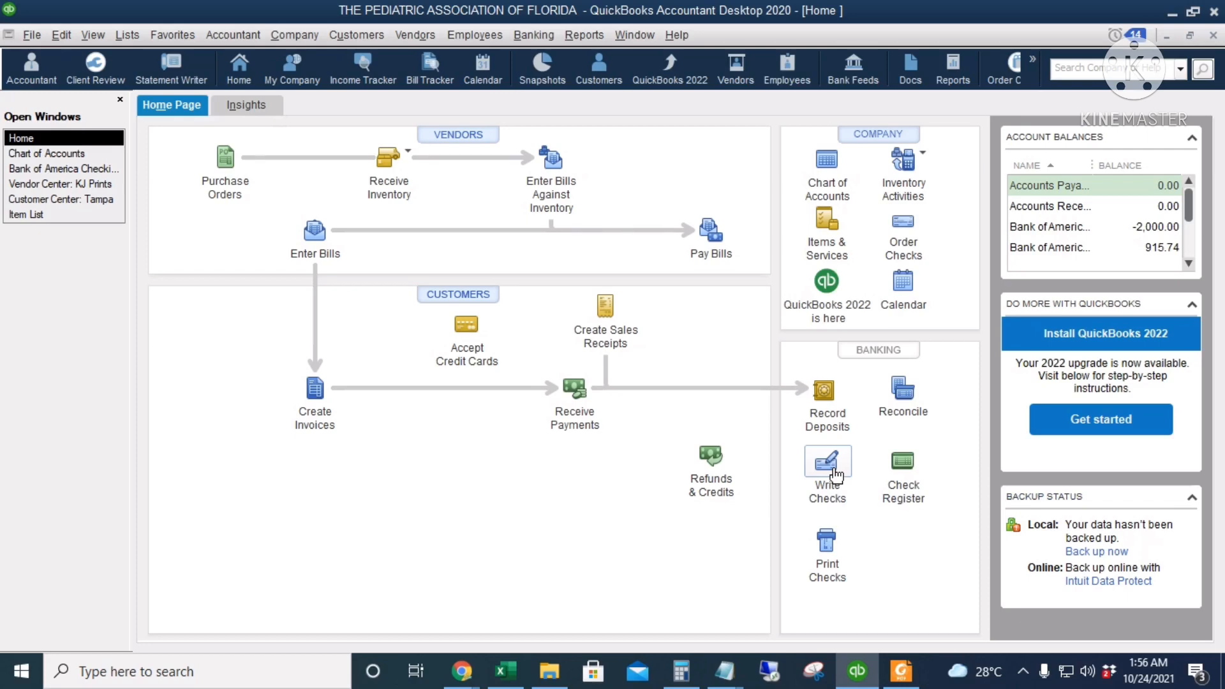
Start a new check and add a new vendor as its payee, entering the person's full name as the vendor name
{"action": "left_click", "coordinate": [833, 469]}
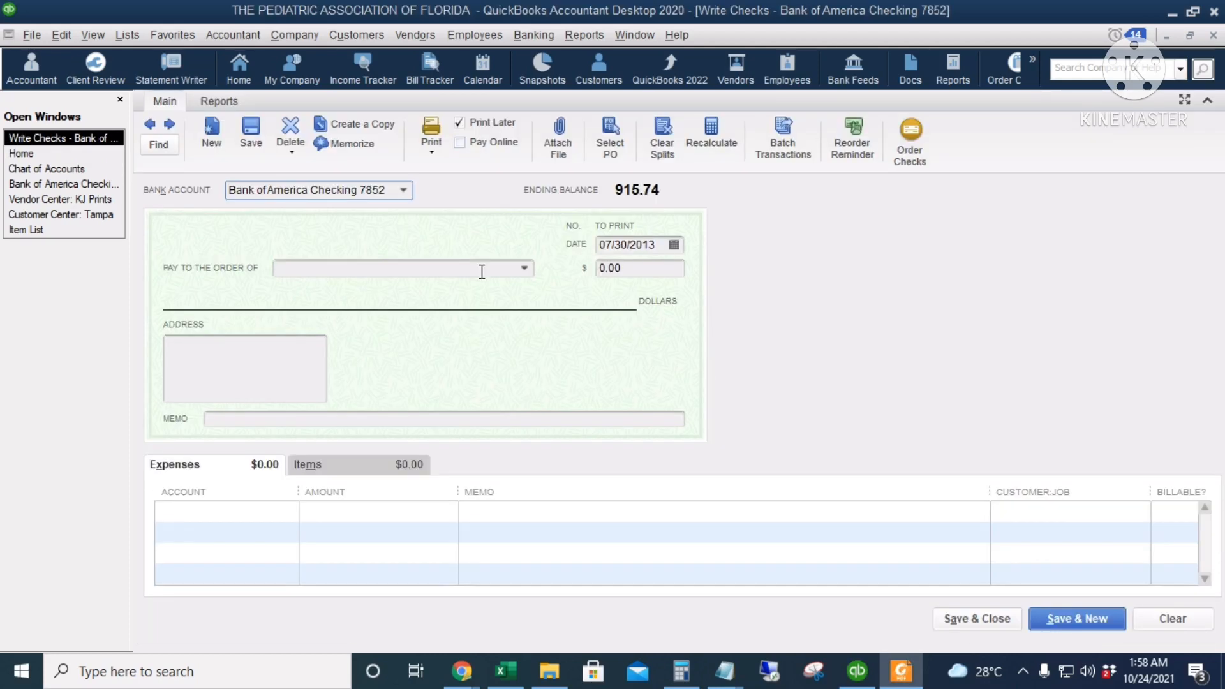
{"action": "left_click", "coordinate": [522, 269]}
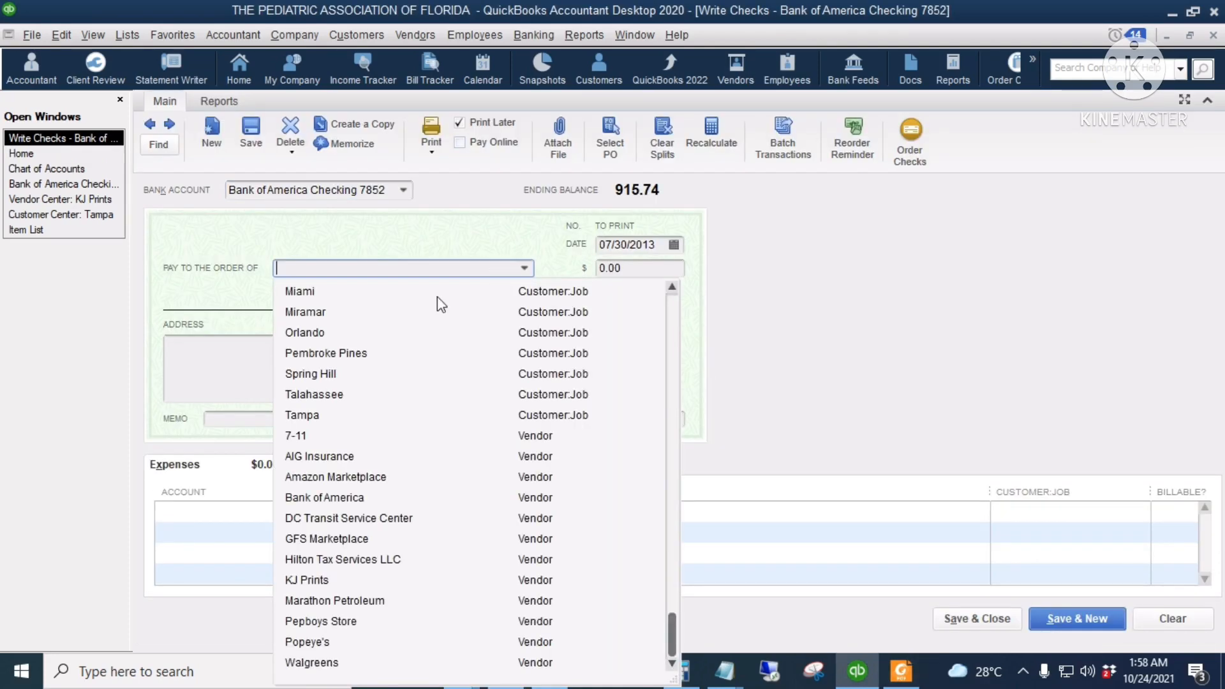
{"action": "scroll", "coordinate": [453, 484], "scroll_direction": "up", "scroll_amount": 3}
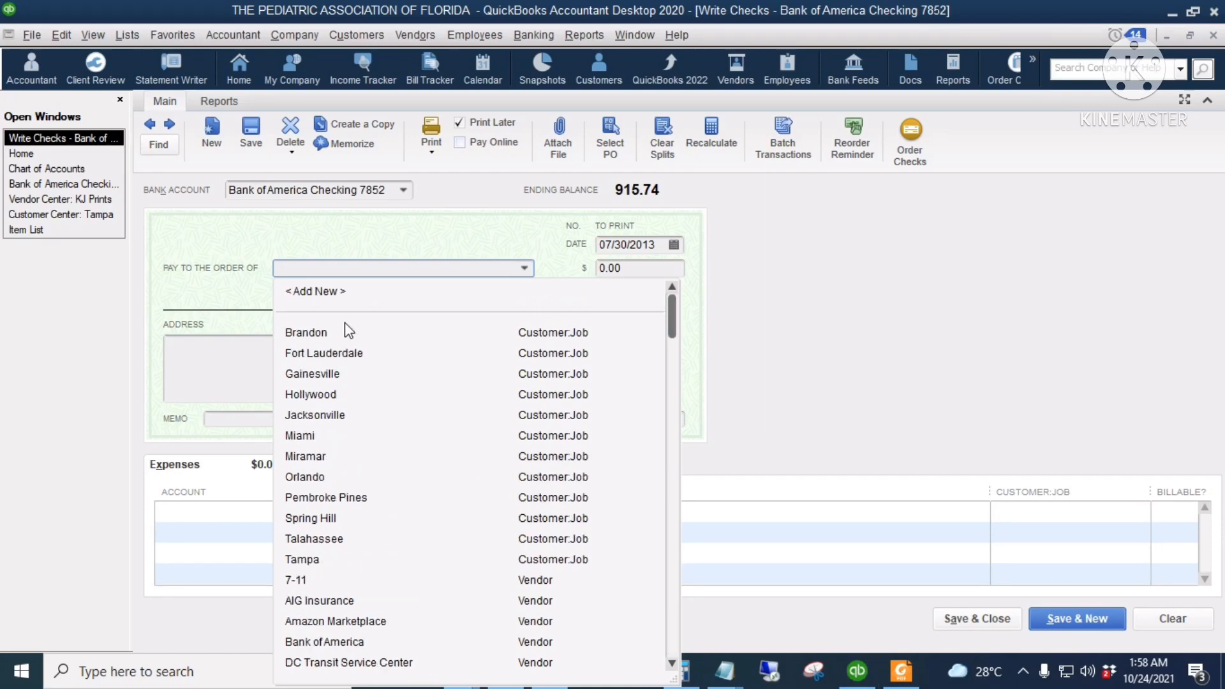
{"action": "left_click", "coordinate": [332, 292]}
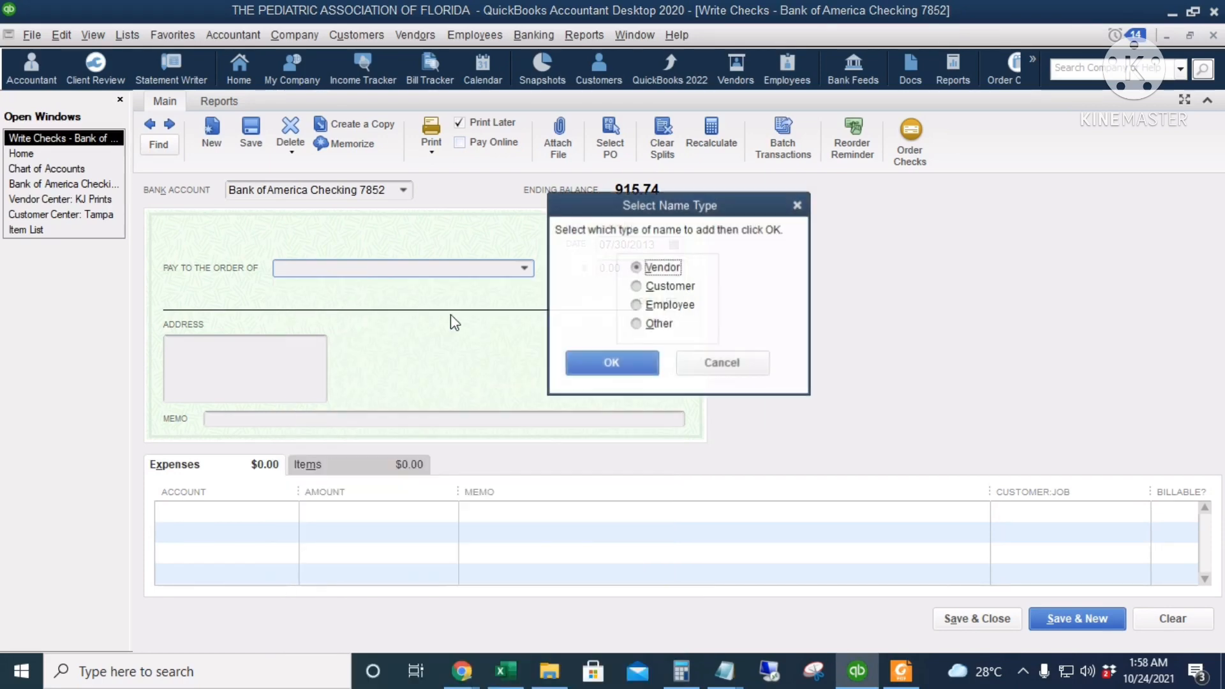
{"action": "left_click", "coordinate": [625, 363]}
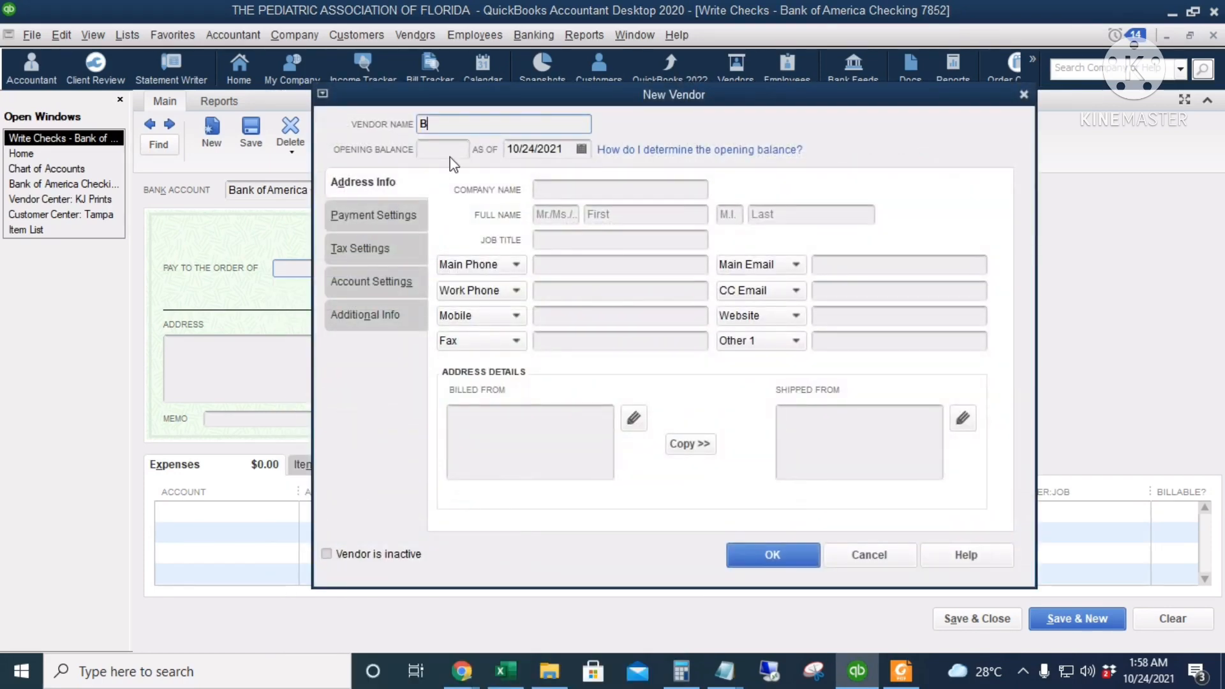
{"action": "left_click", "coordinate": [785, 555]}
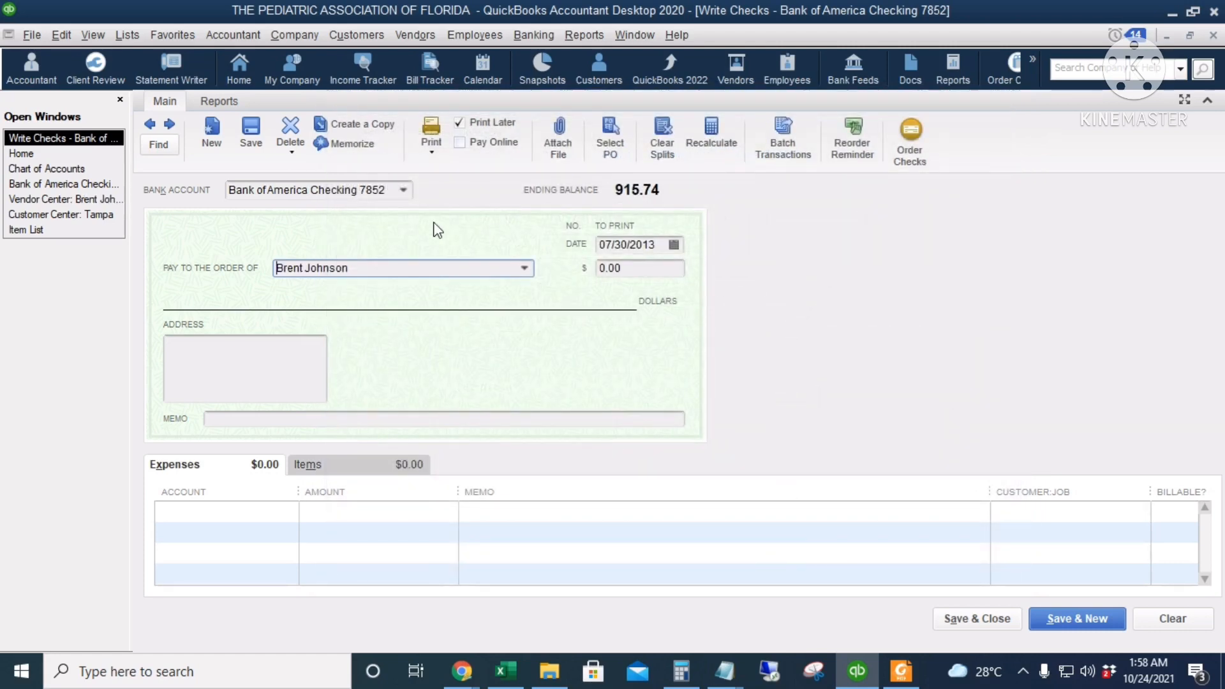
Date the check 07/31/2013, keep Bank of America Checking 7852 as the bank account, and number the check 8564
{"action": "left_click", "coordinate": [675, 245]}
{"action": "left_click", "coordinate": [678, 407]}
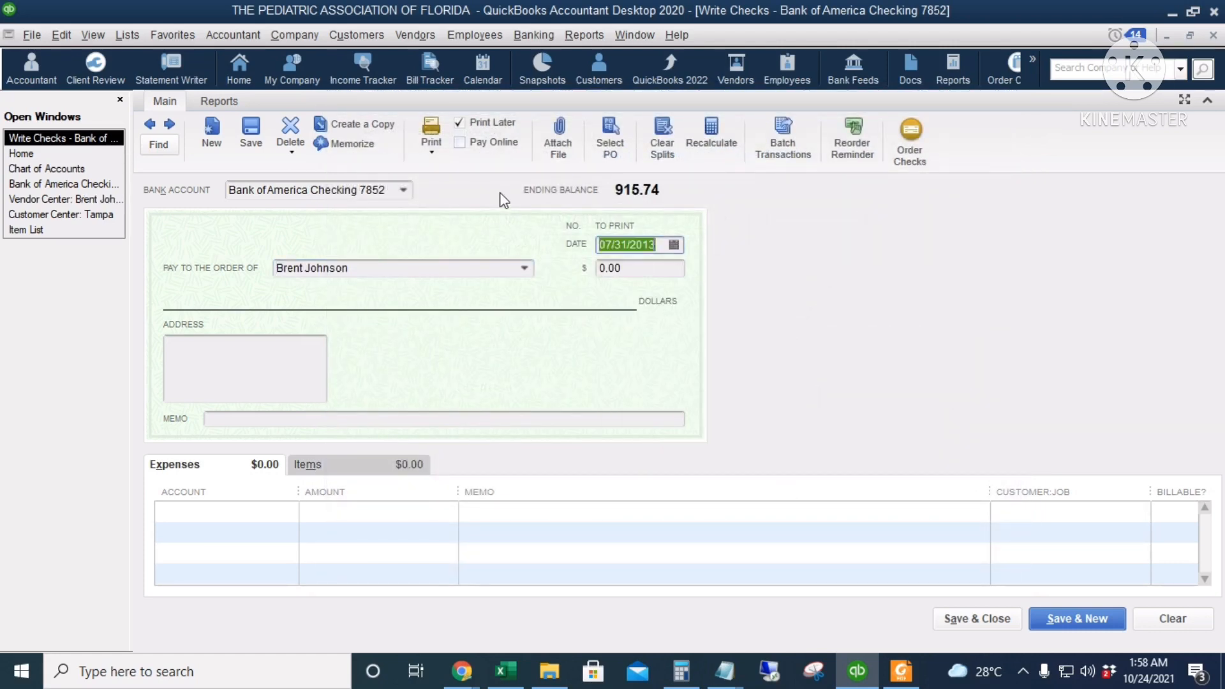
{"action": "left_click", "coordinate": [403, 190]}
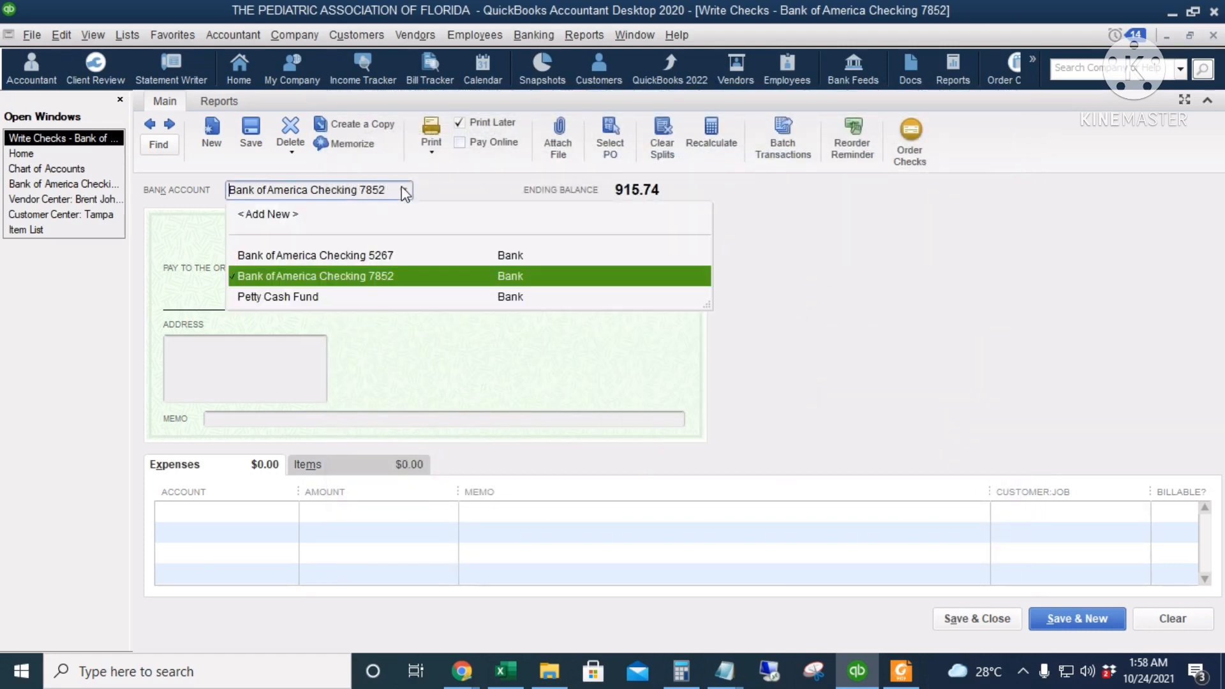
{"action": "left_click", "coordinate": [418, 285]}
{"action": "left_click", "coordinate": [635, 226]}
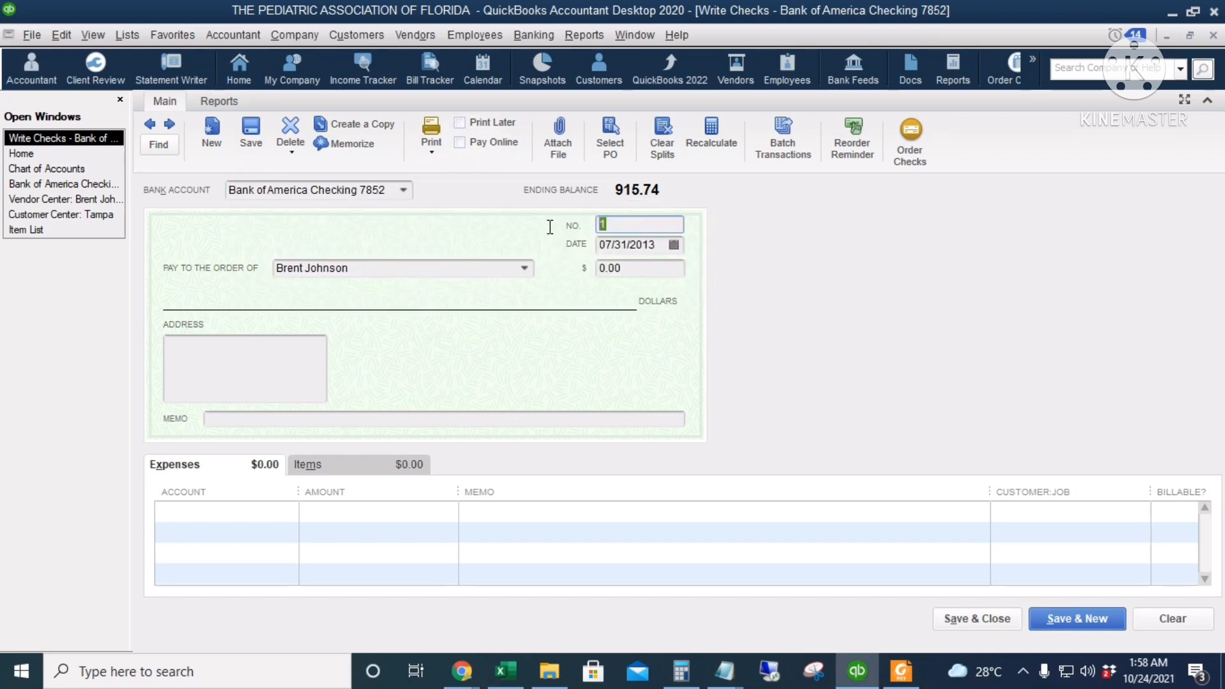
{"action": "type", "text": "8564"}
Charge 490 to the Office Maintenance subaccount of Repairs and Maintenance, and save and close the check
{"action": "left_click", "coordinate": [192, 510]}
{"action": "type", "text": "Repairs and Maintenance"}
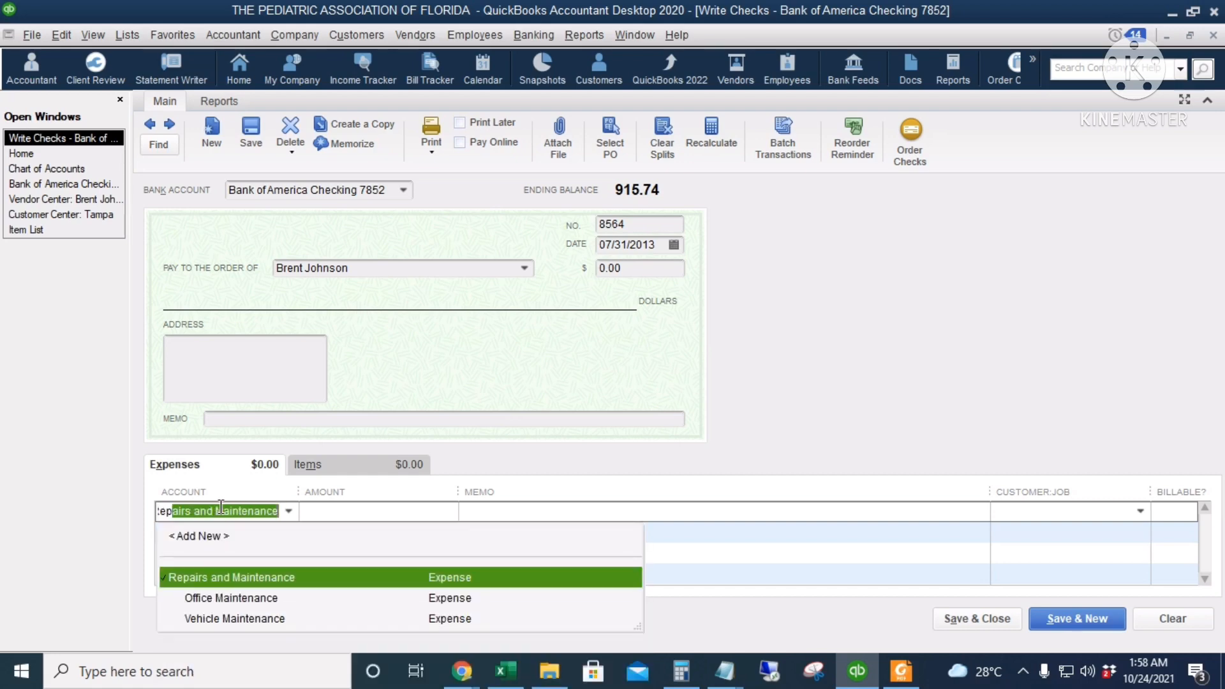
{"action": "left_click", "coordinate": [263, 599]}
{"action": "left_click_drag", "start_coordinate": [298, 492], "coordinate": [315, 492]}
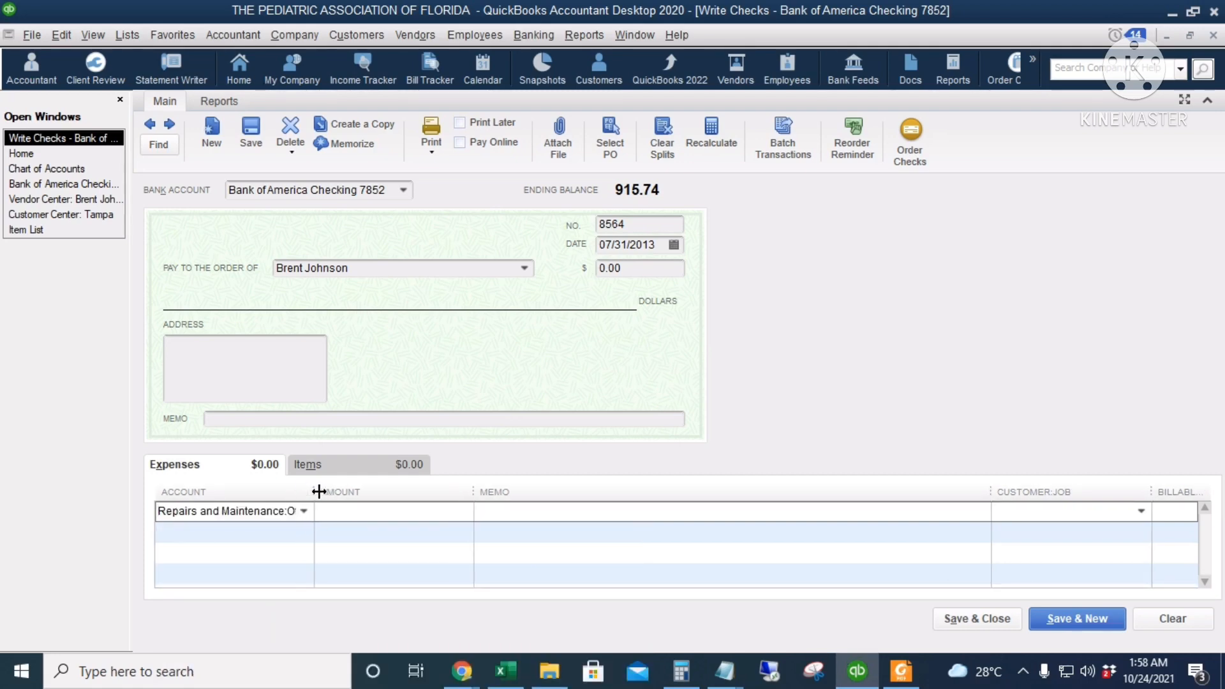
{"action": "left_click", "coordinate": [386, 514]}
{"action": "type", "text": "490"}
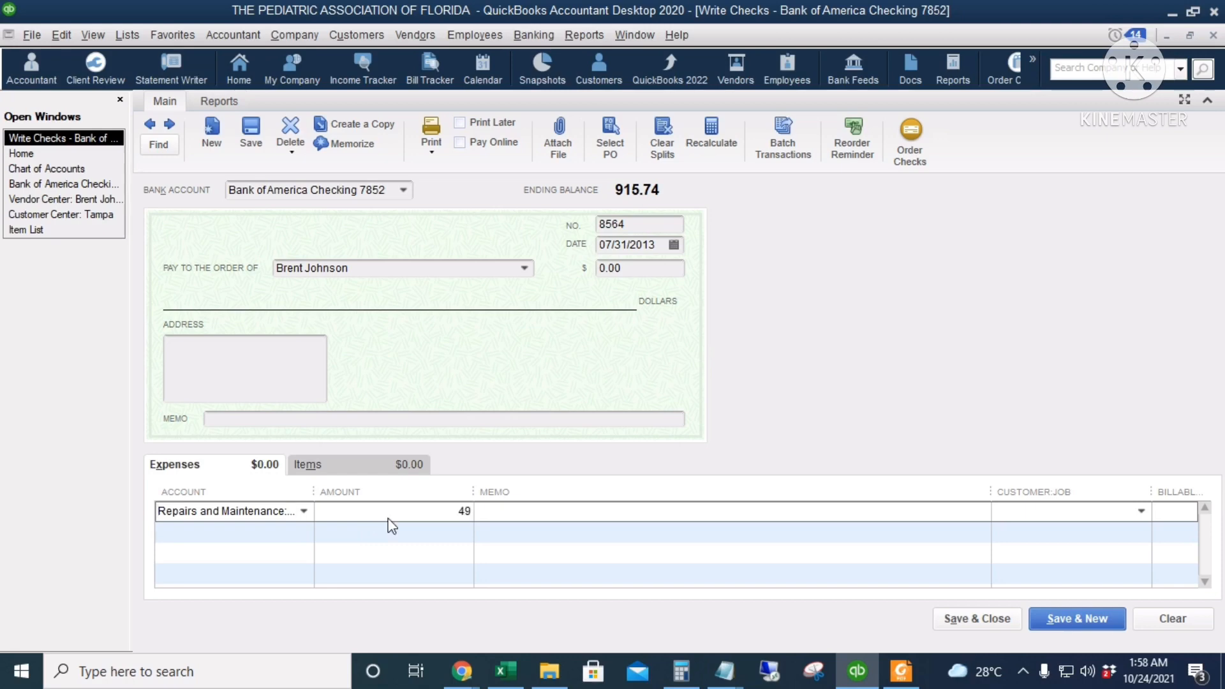
{"action": "key", "text": "Tab"}
{"action": "left_click", "coordinate": [254, 417]}
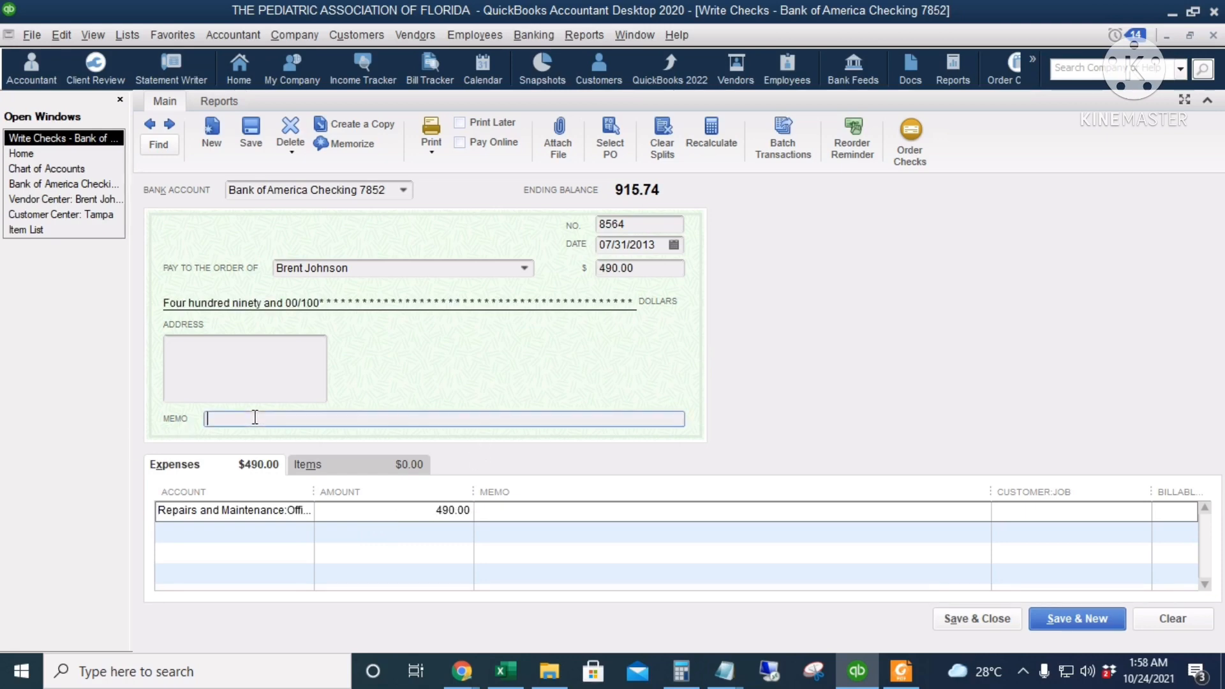
{"action": "left_click", "coordinate": [548, 513]}
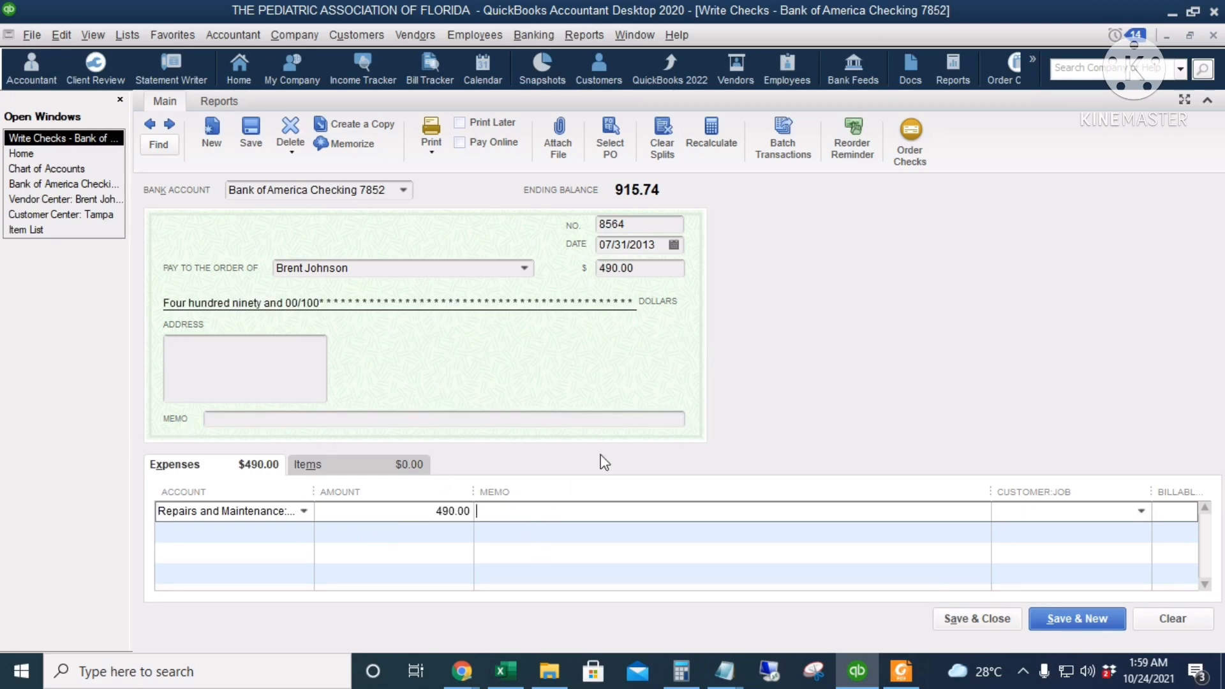
{"action": "left_click", "coordinate": [964, 620]}
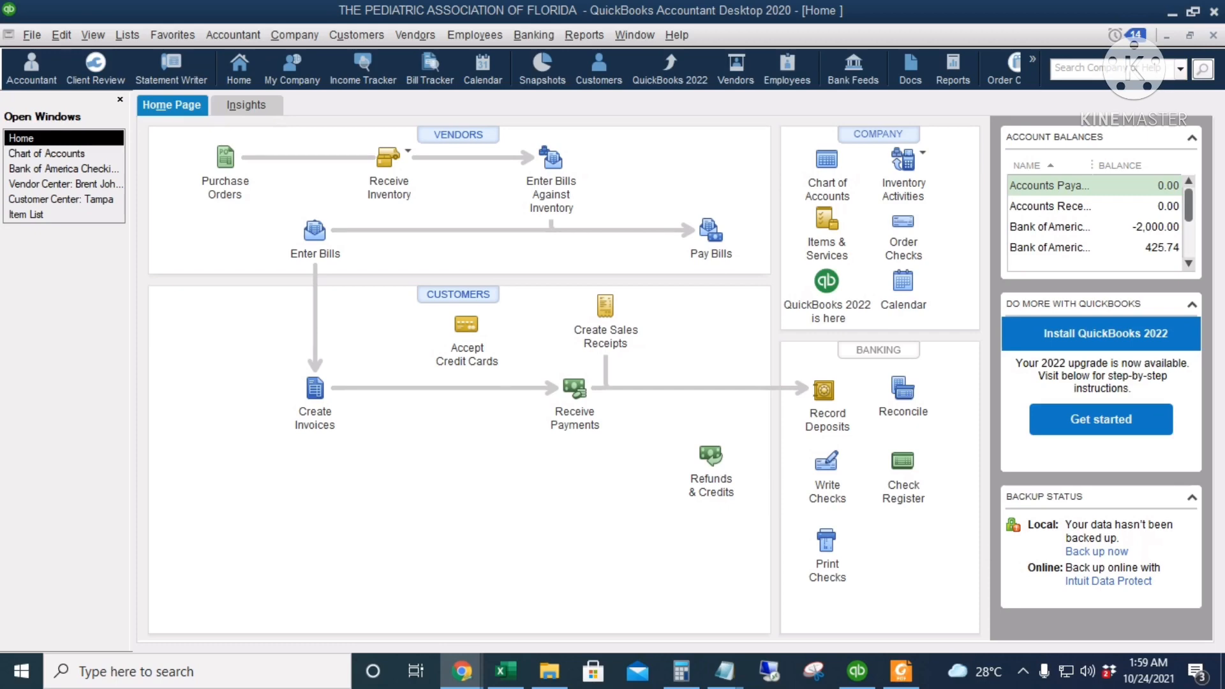
Start another check from Bank of America Checking 7852 and set it for printing later
{"action": "left_click", "coordinate": [829, 466]}
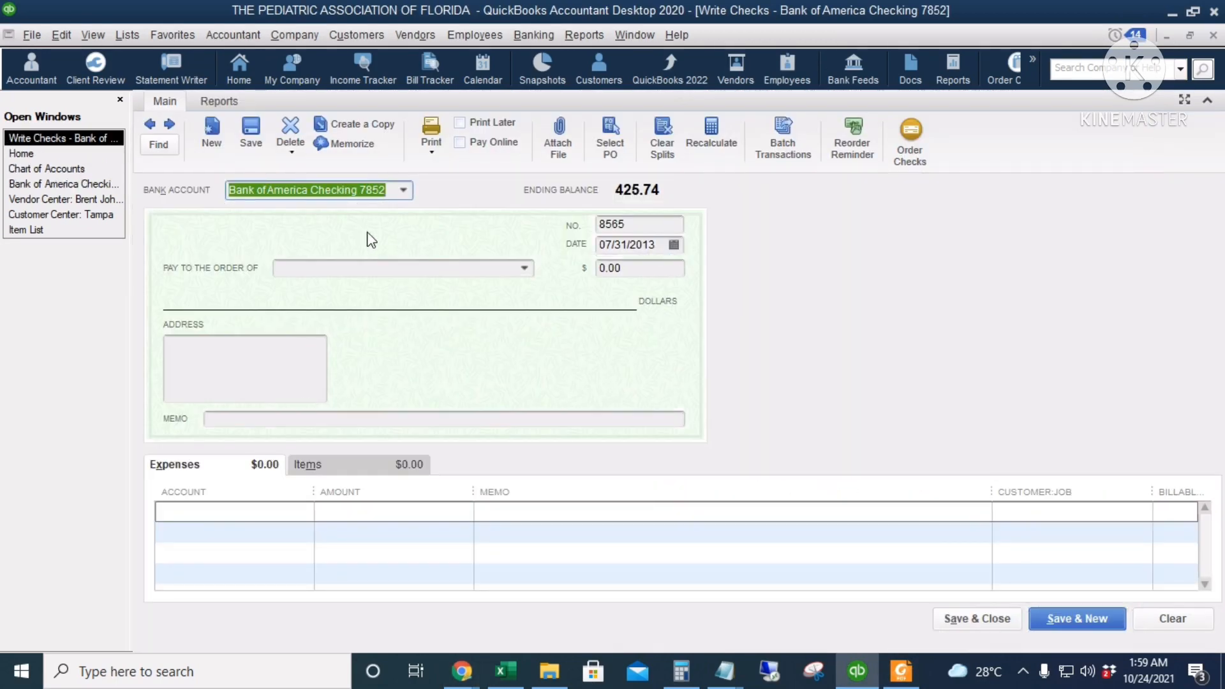
{"action": "left_click", "coordinate": [403, 190]}
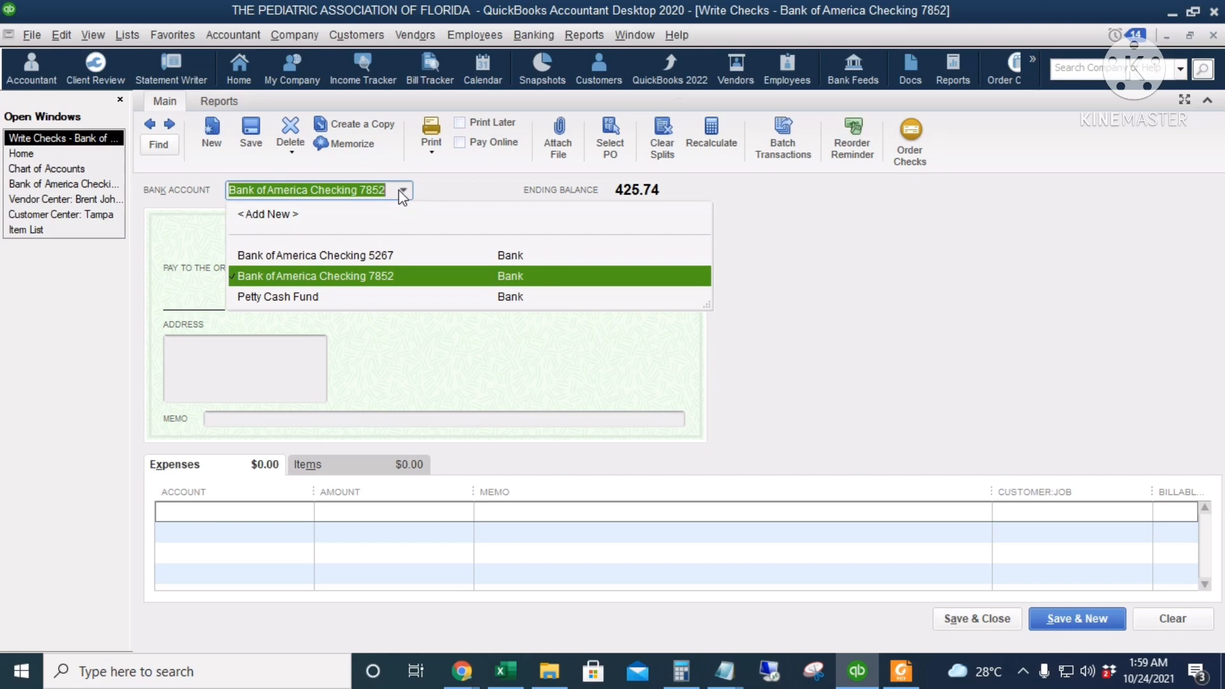
{"action": "left_click", "coordinate": [395, 276]}
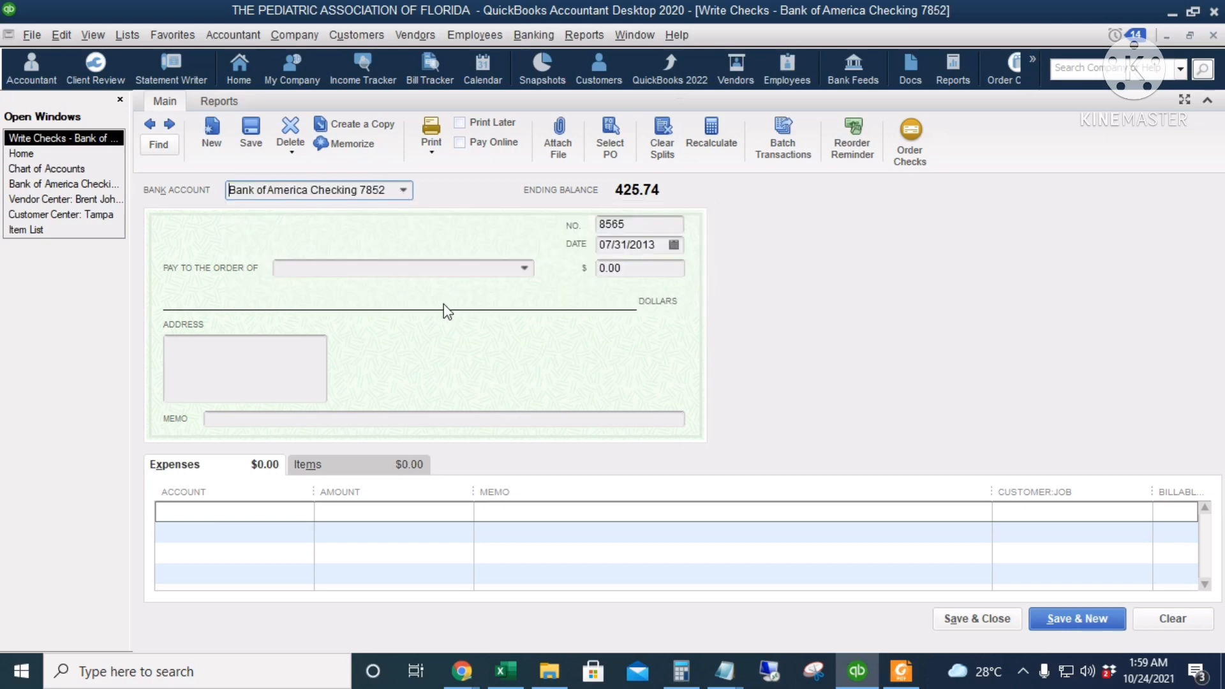
{"action": "left_click", "coordinate": [475, 122]}
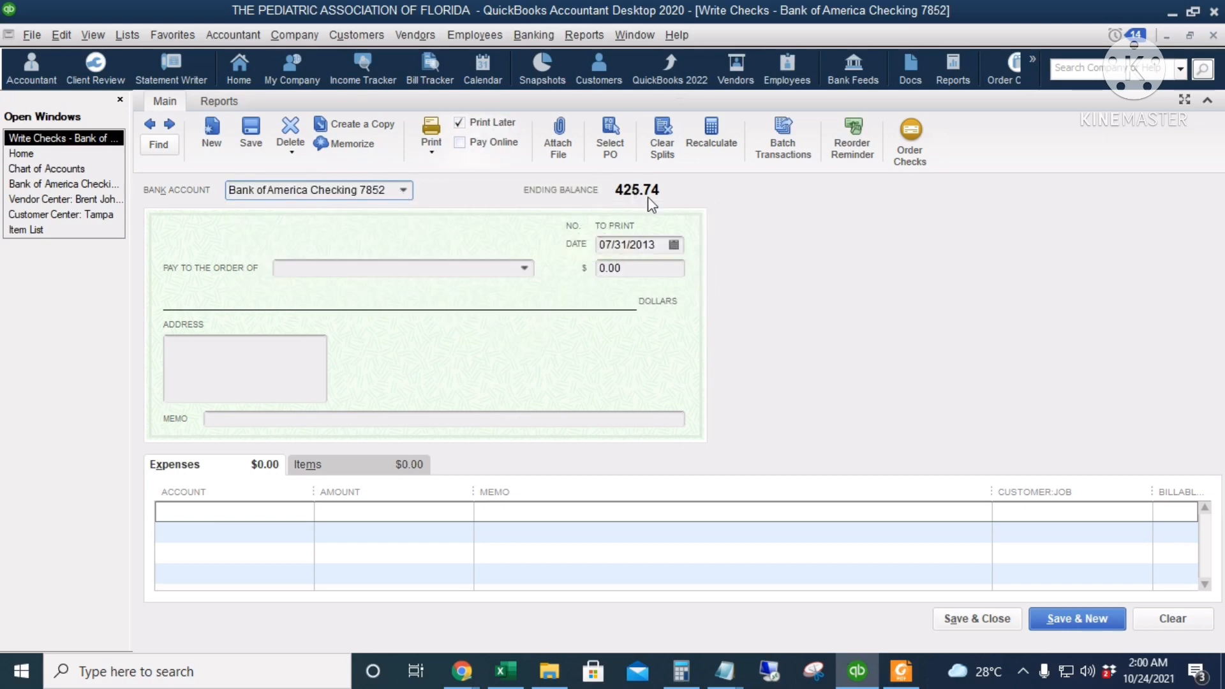
{"action": "left_click", "coordinate": [473, 123]}
Make the check payable to Bank of America for 35 with the memo "Overdraft fee"
{"action": "left_click", "coordinate": [386, 268]}
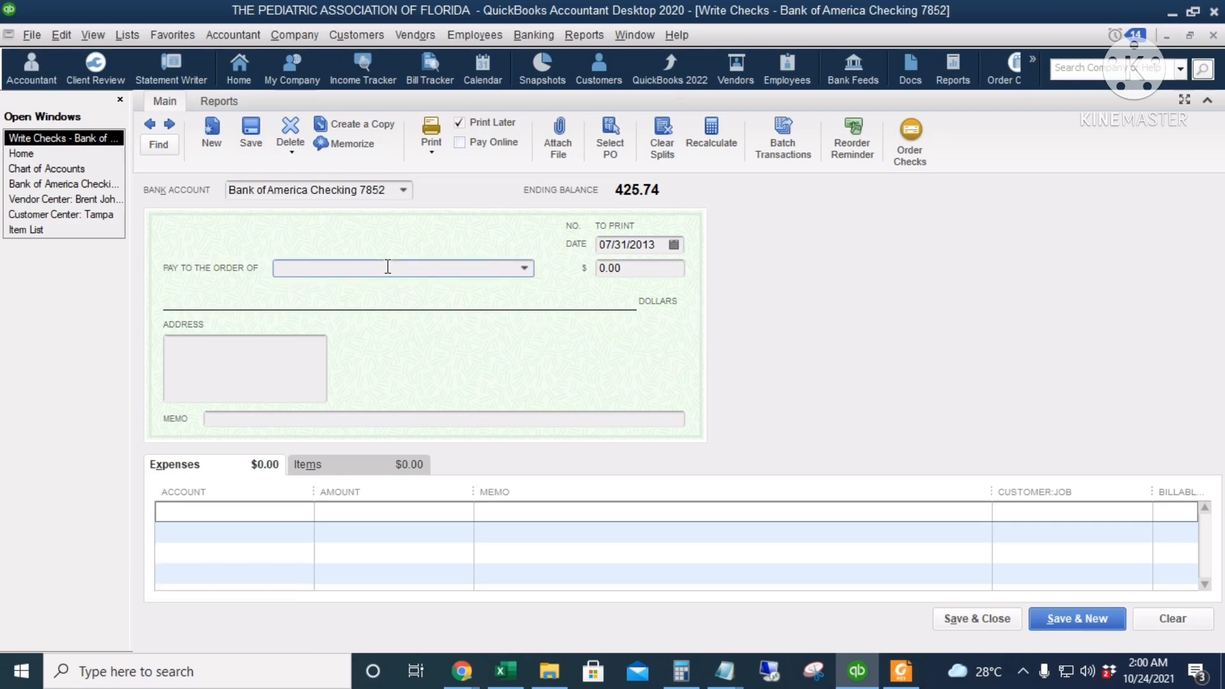
{"action": "type", "text": "Bank of America"}
{"action": "key", "text": "Tab"}
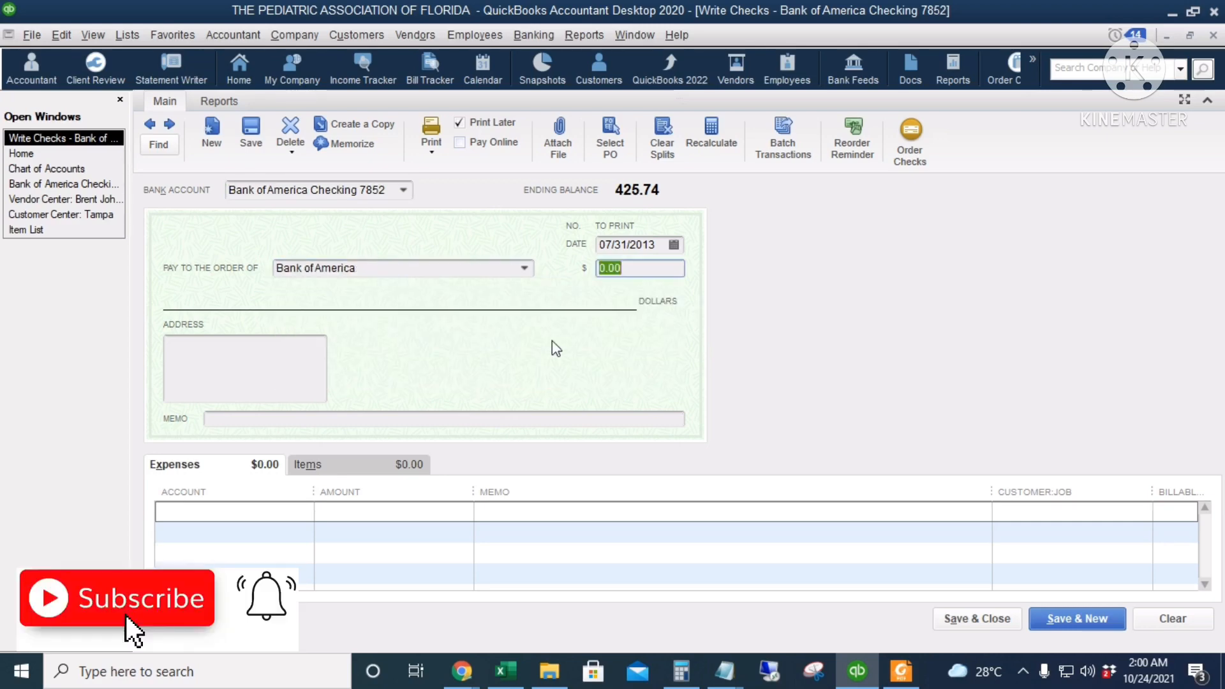
{"action": "type", "text": "35"}
{"action": "key", "text": "Tab"}
{"action": "left_click", "coordinate": [468, 420]}
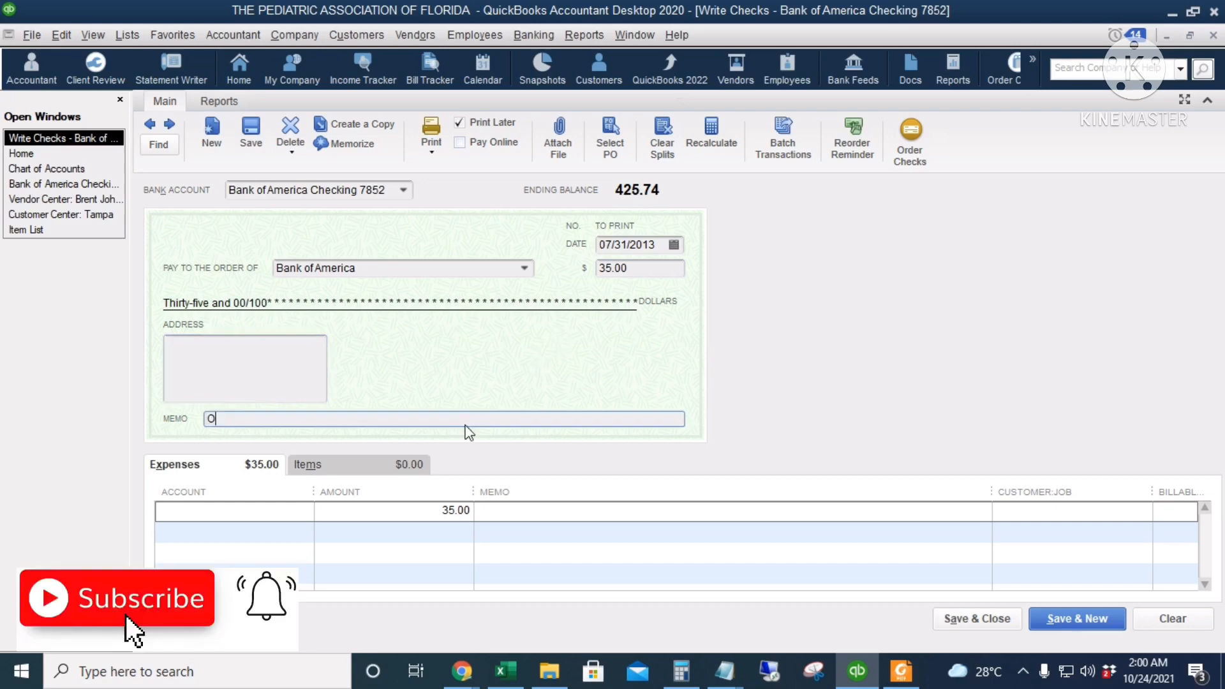
{"action": "type", "text": "Overdraft fee"}
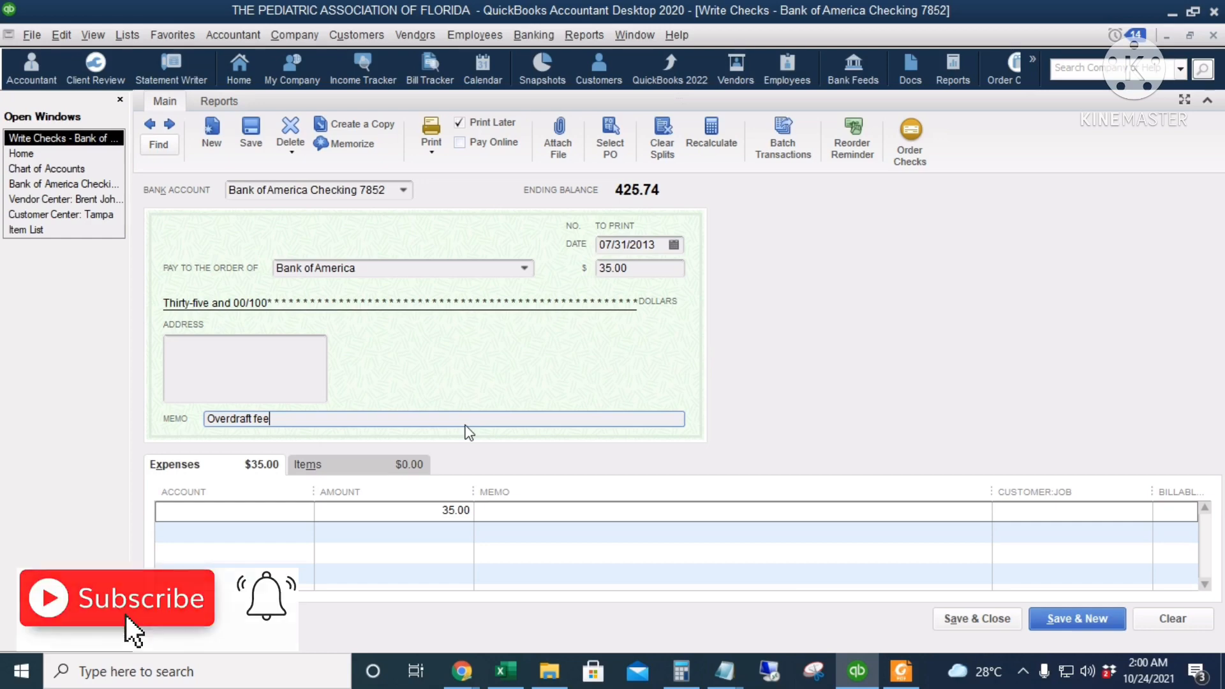
Assign the 35.00 expense line to Bank Service Charges and copy the check's "Overdraft fee" memo into that line
{"action": "left_click", "coordinate": [236, 512]}
{"action": "type", "text": "bank"}
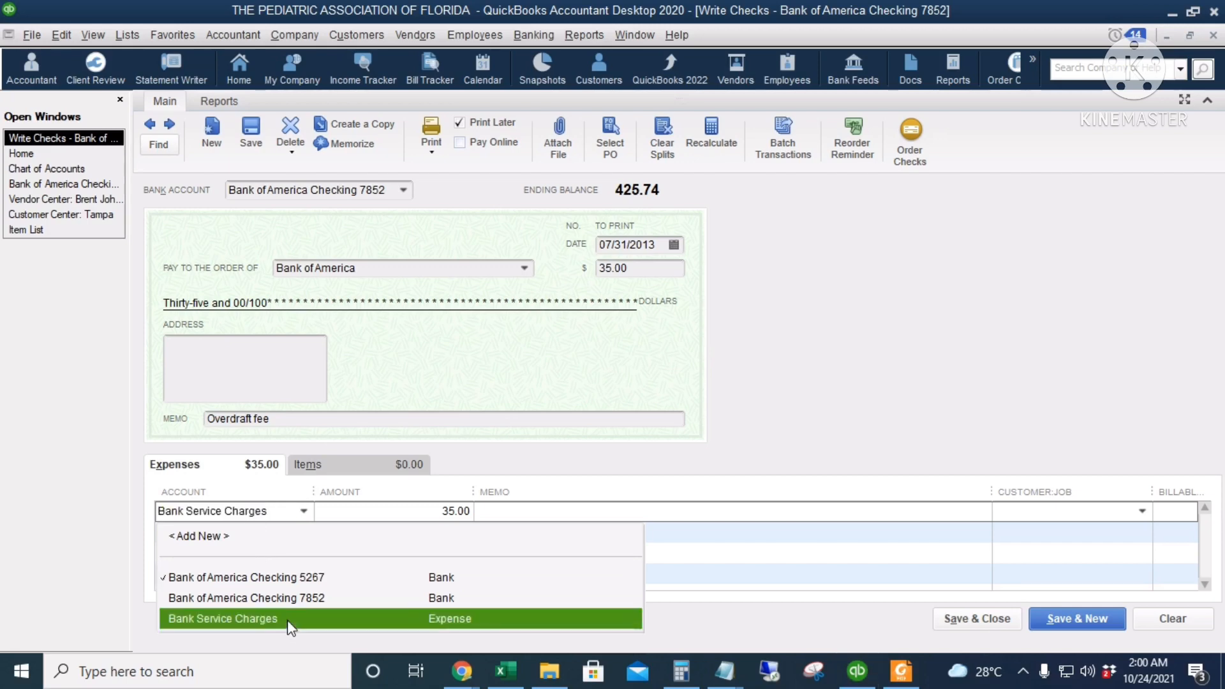
{"action": "left_click", "coordinate": [242, 618]}
{"action": "left_click_drag", "start_coordinate": [321, 420], "coordinate": [192, 422]}
{"action": "key", "text": "ctrl+c"}
{"action": "left_click", "coordinate": [517, 512]}
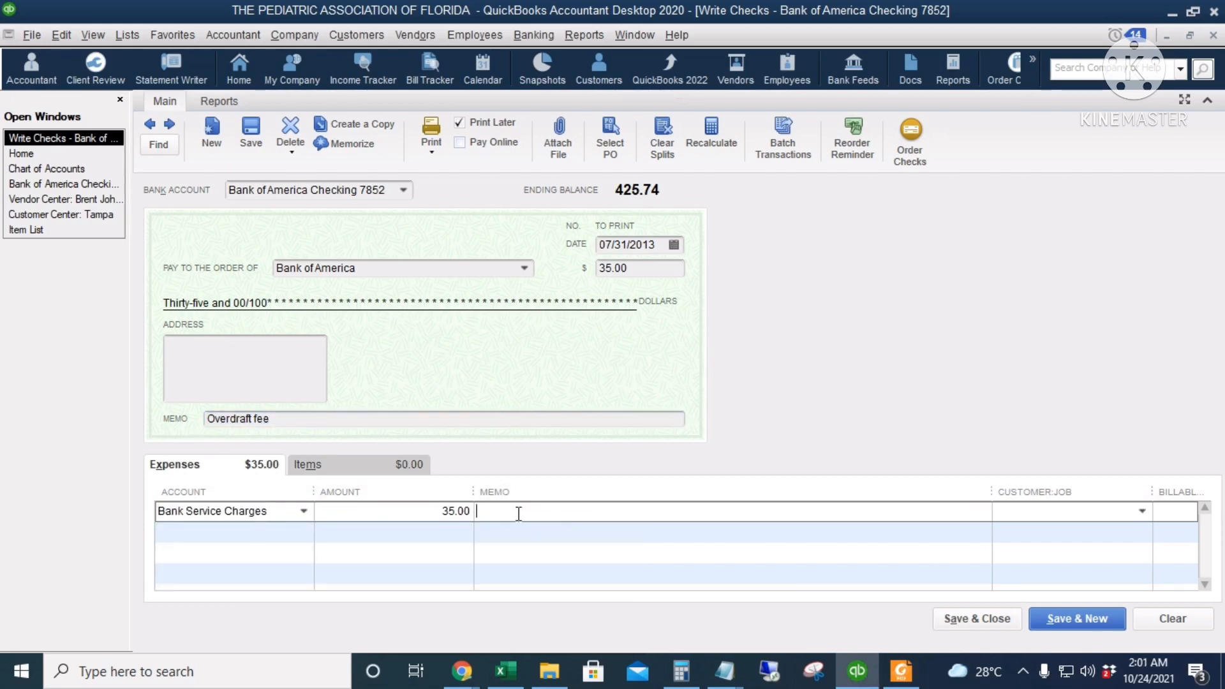
{"action": "key", "text": "ctrl+v"}
Review the expense account, memos and bank account of the overdraft fee check, and save it without closing it
{"action": "left_click_drag", "start_coordinate": [542, 512], "coordinate": [472, 513]}
{"action": "left_click_drag", "start_coordinate": [270, 511], "coordinate": [158, 522]}
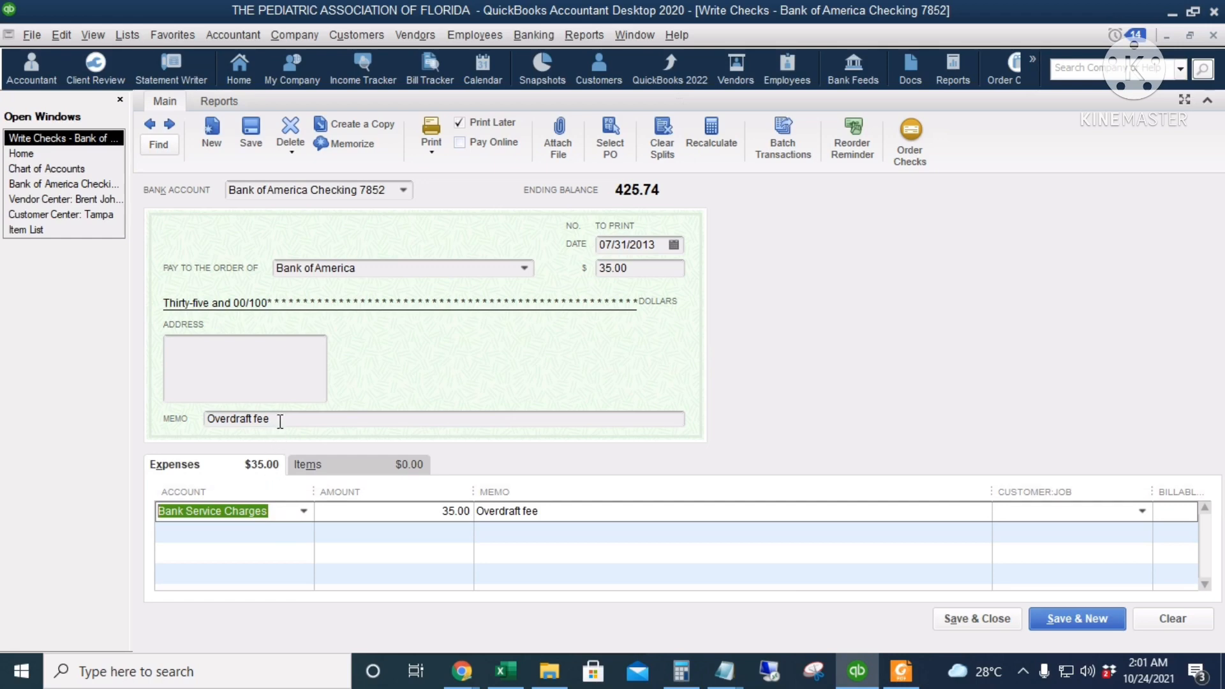
{"action": "left_click_drag", "start_coordinate": [281, 420], "coordinate": [198, 427]}
{"action": "left_click_drag", "start_coordinate": [387, 190], "coordinate": [219, 206]}
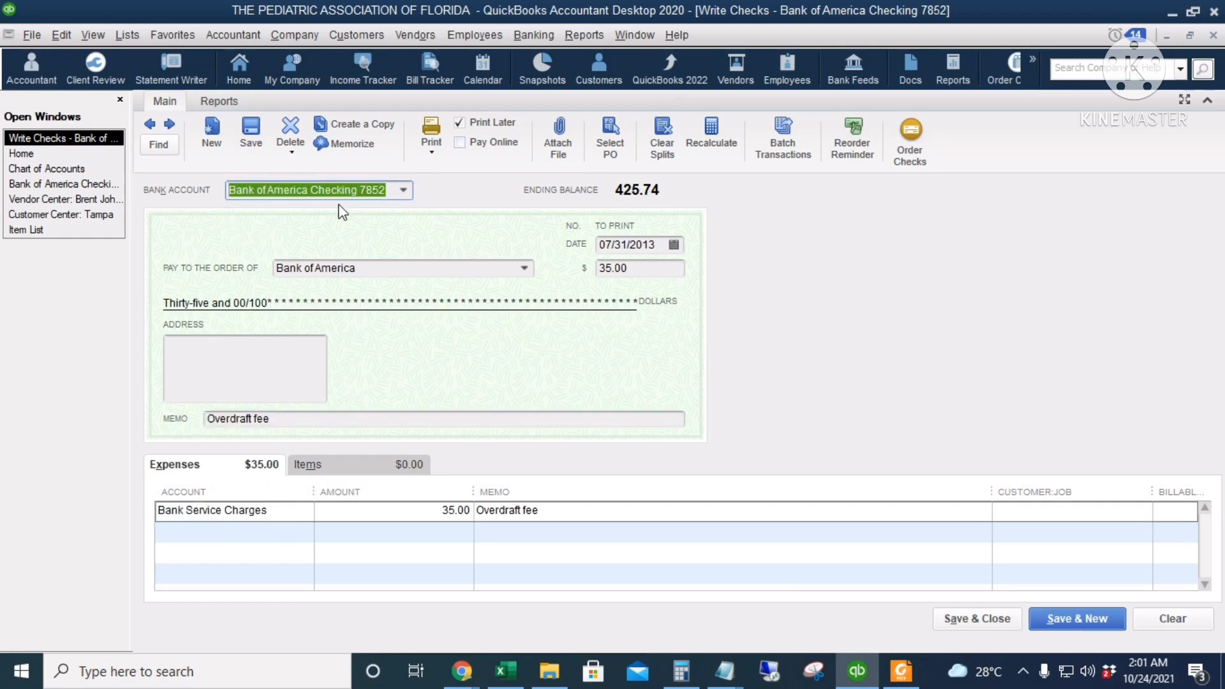
{"action": "left_click", "coordinate": [251, 131]}
Duplicate the saved overdraft fee check
{"action": "right_click", "coordinate": [747, 247]}
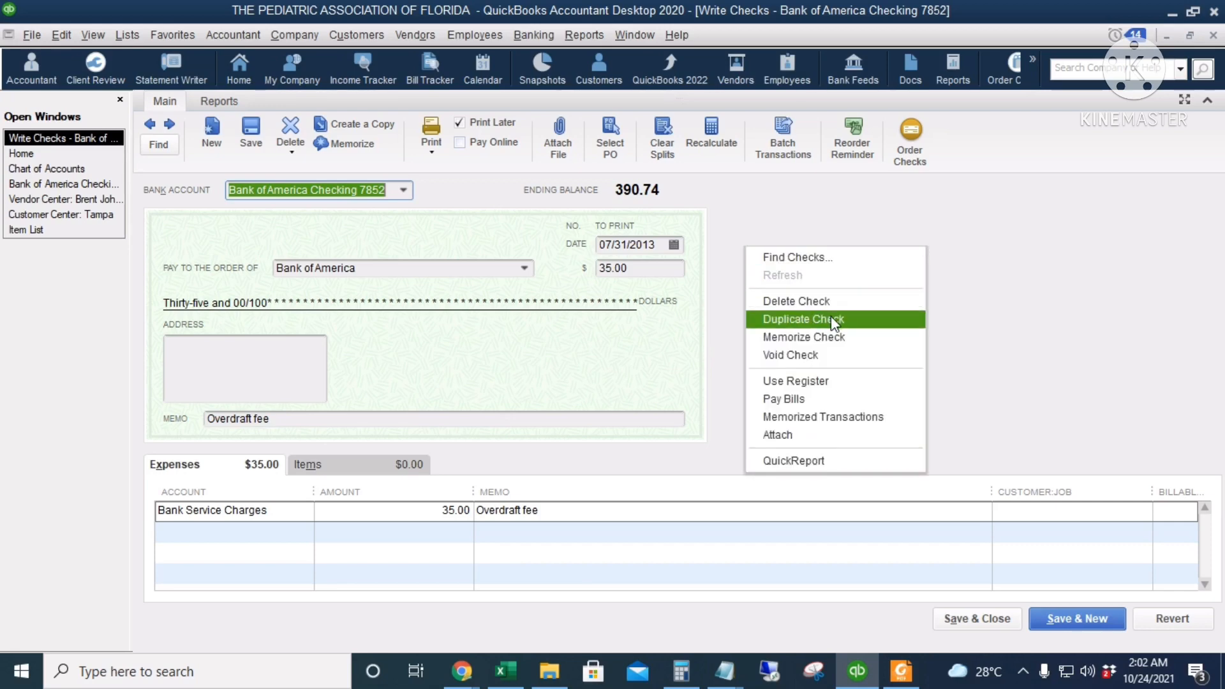
{"action": "left_click", "coordinate": [884, 320]}
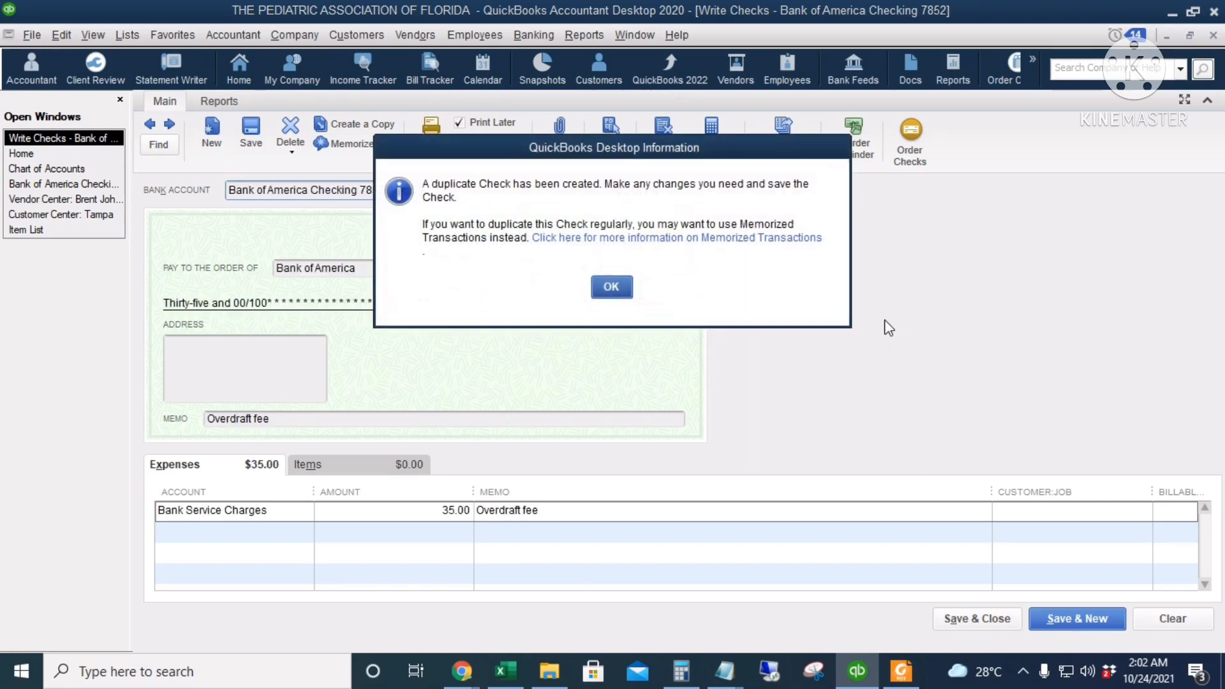
{"action": "left_click", "coordinate": [611, 286]}
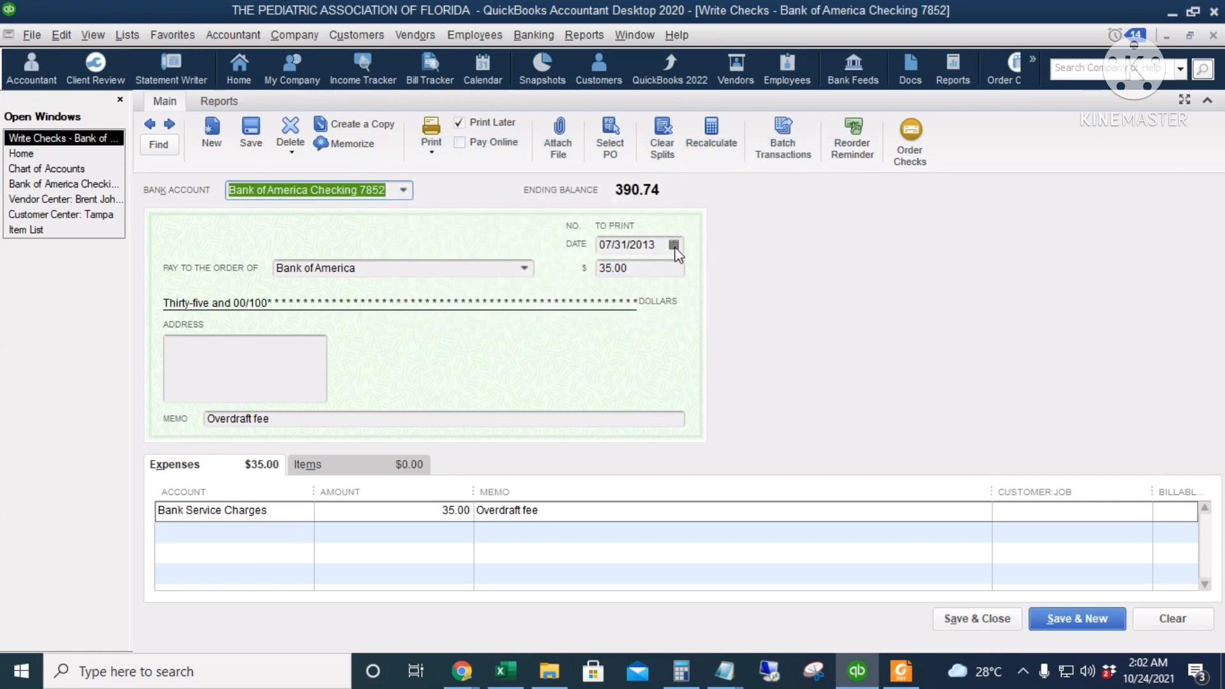
Date the duplicated overdraft fee check 07/03/2013, then save and close it
{"action": "left_click", "coordinate": [675, 250]}
{"action": "left_click", "coordinate": [679, 326]}
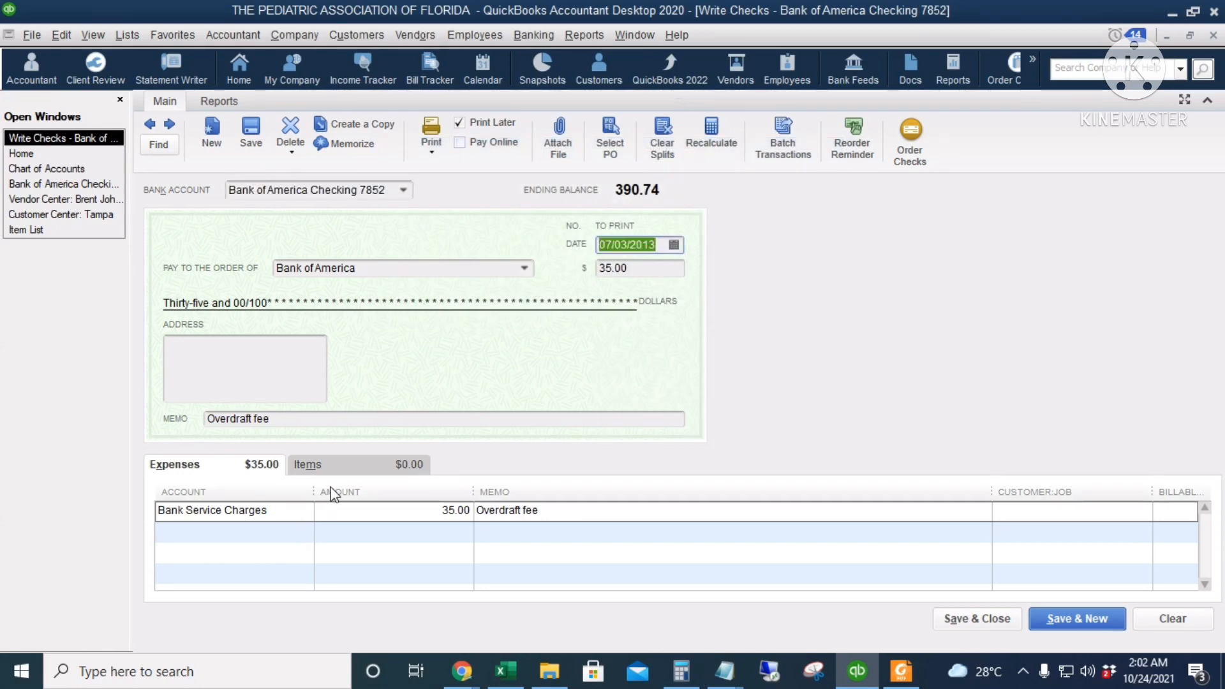
{"action": "left_click", "coordinate": [286, 515]}
{"action": "left_click_drag", "start_coordinate": [448, 268], "coordinate": [272, 297]}
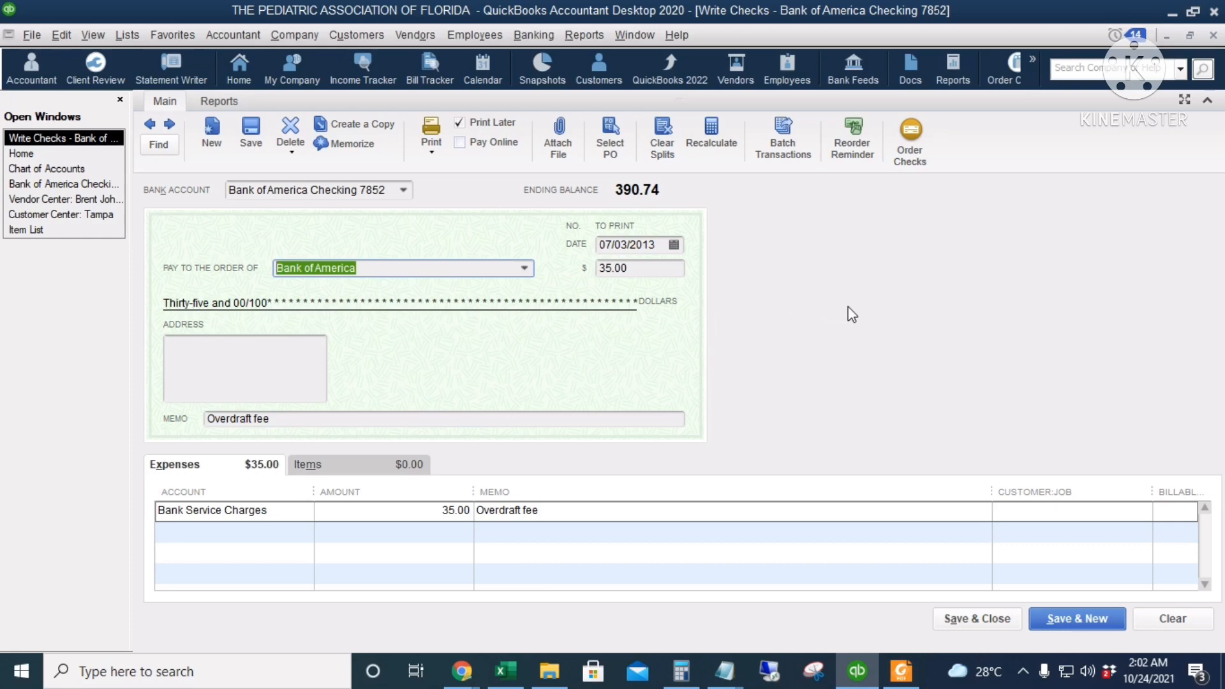
{"action": "left_click", "coordinate": [959, 619]}
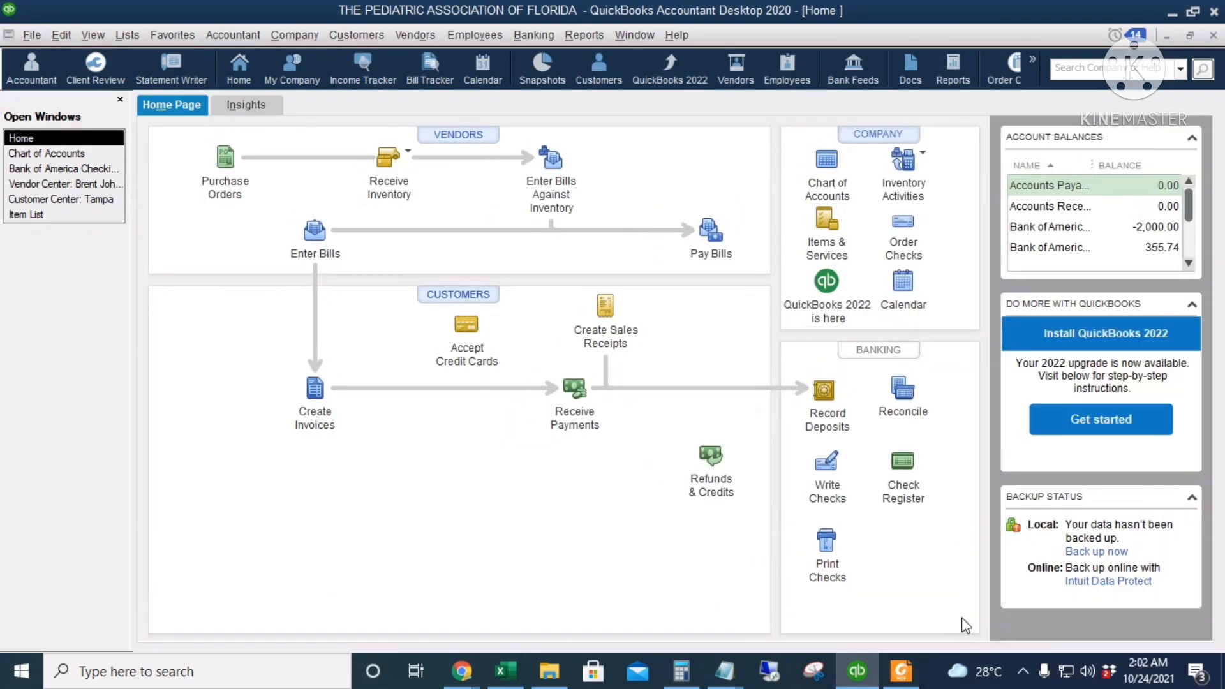
{"action": "left_click", "coordinate": [901, 671]}
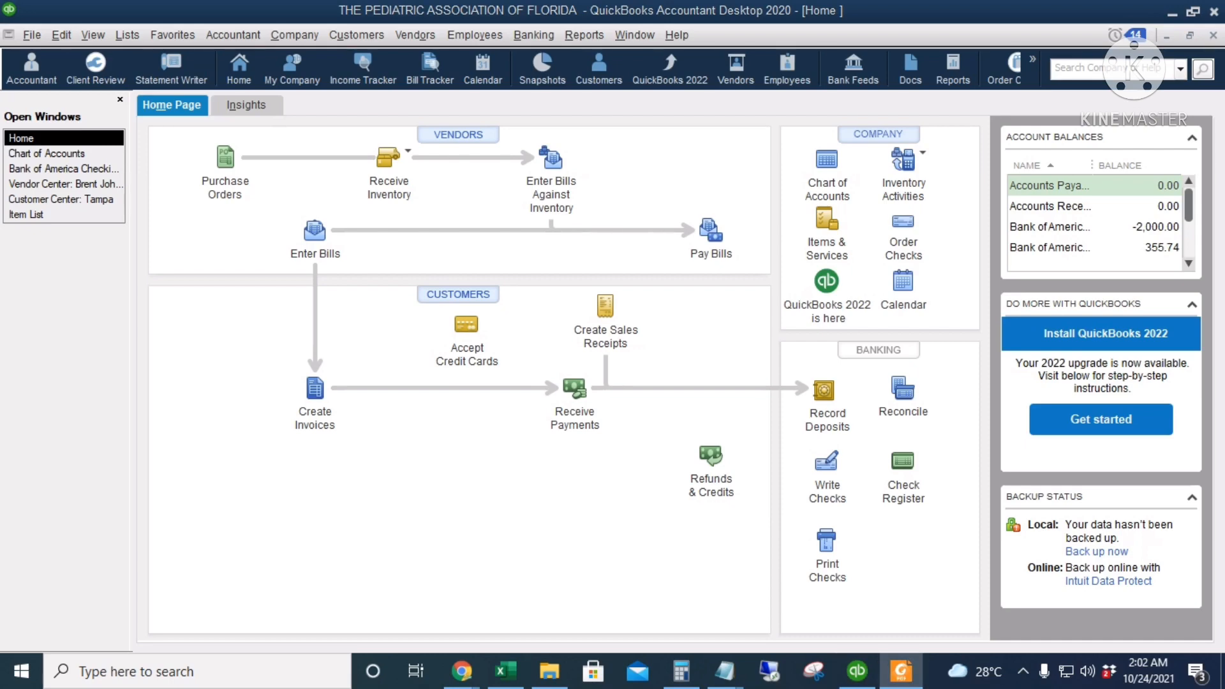
Start a general journal entry and assign its first line to the Bank Service Charges account
{"action": "left_click", "coordinate": [294, 35]}
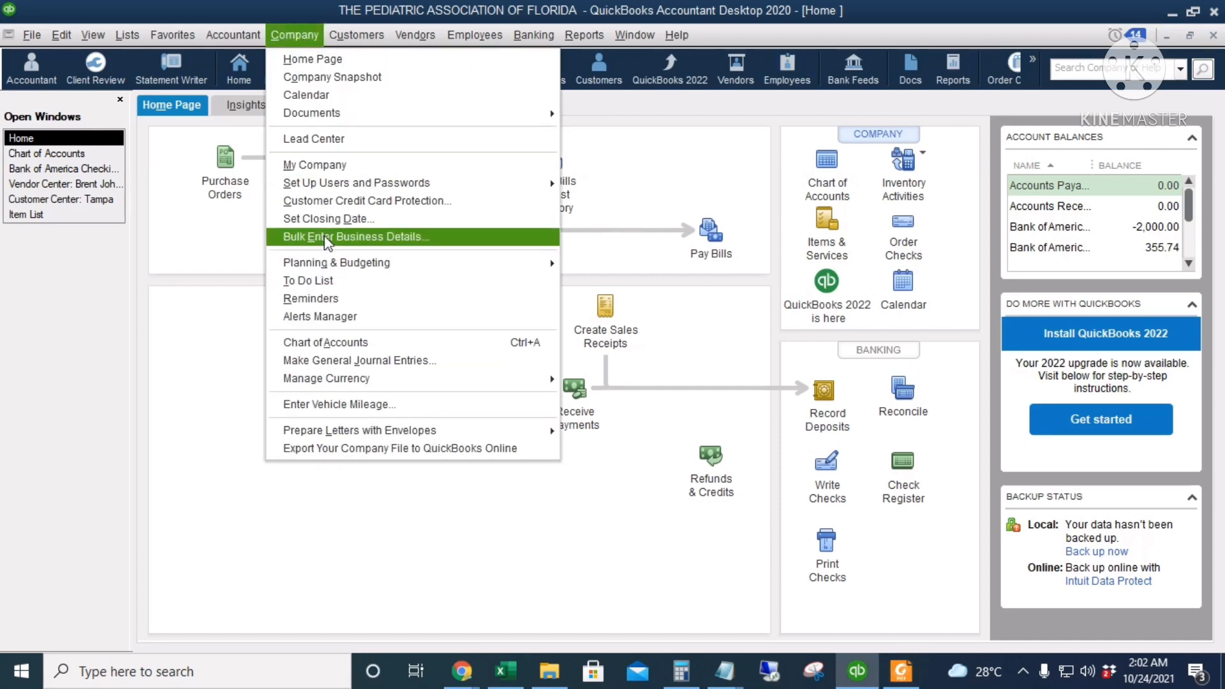
{"action": "left_click", "coordinate": [384, 361]}
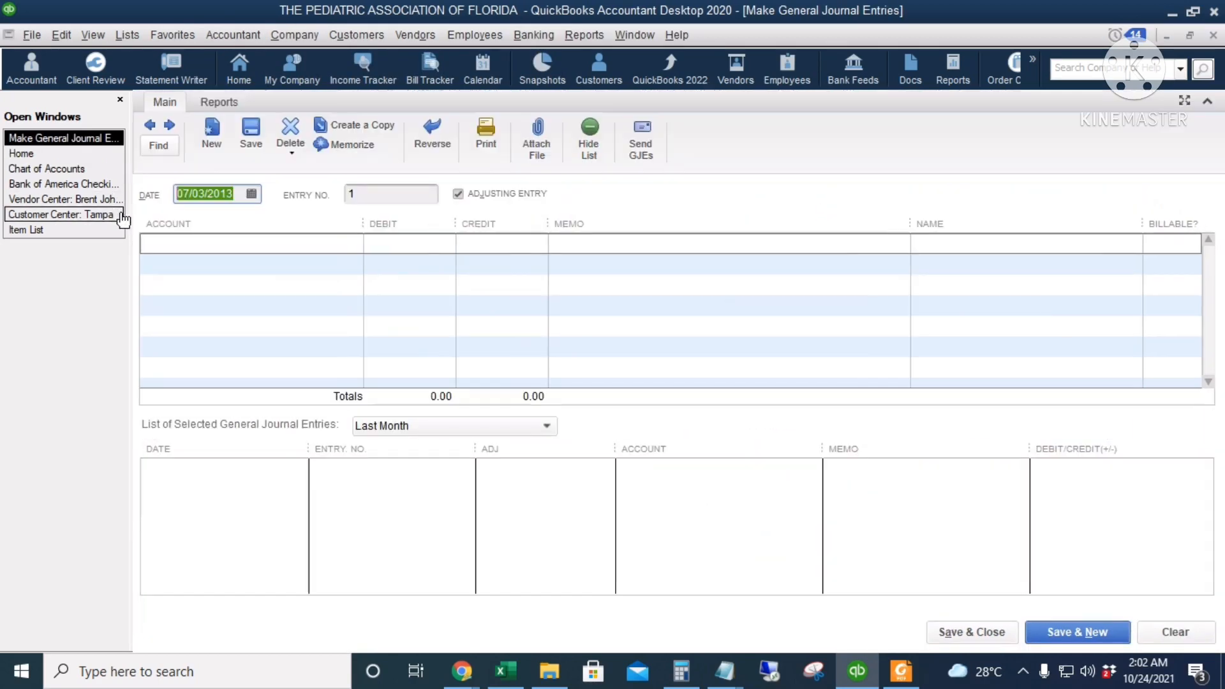
{"action": "left_click", "coordinate": [208, 243]}
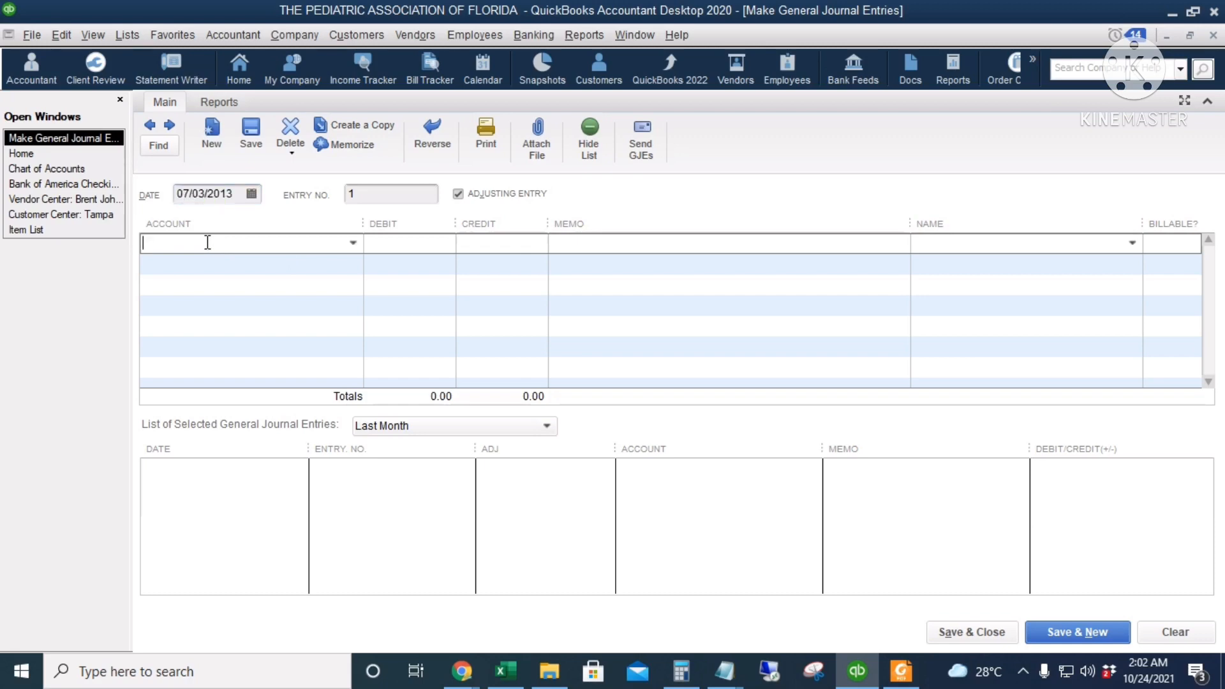
{"action": "type", "text": "Bank of America Checking 5267"}
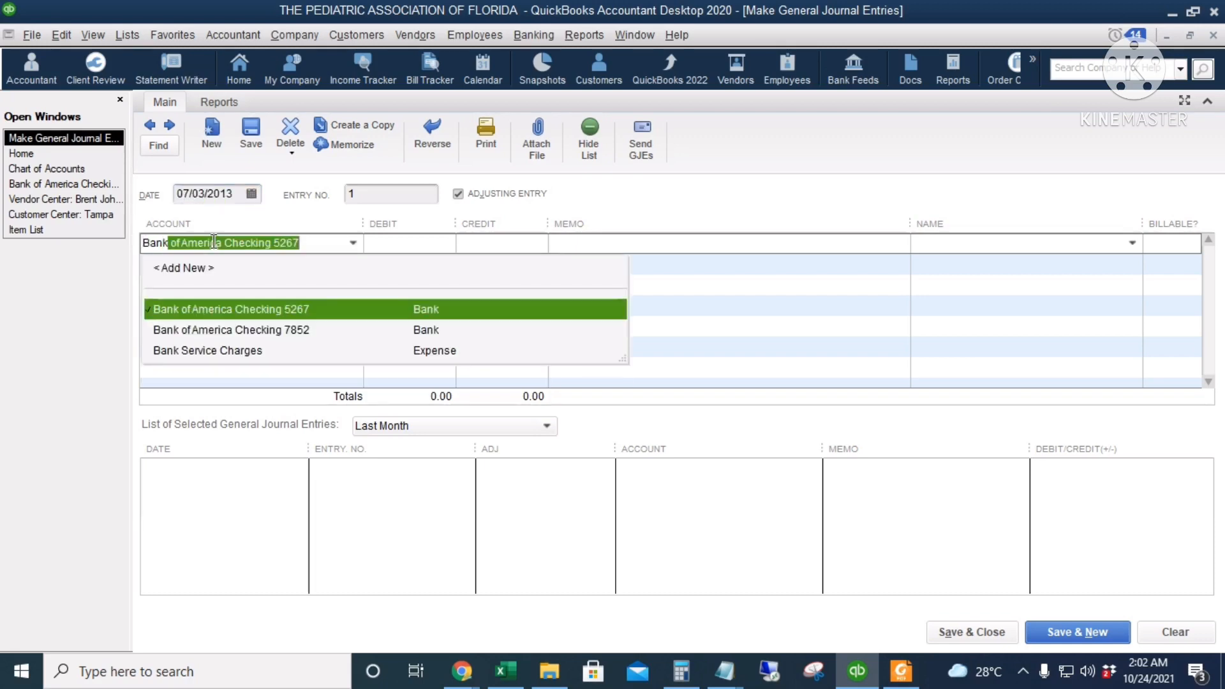
{"action": "key", "text": "Down"}
{"action": "key", "text": "Down"}
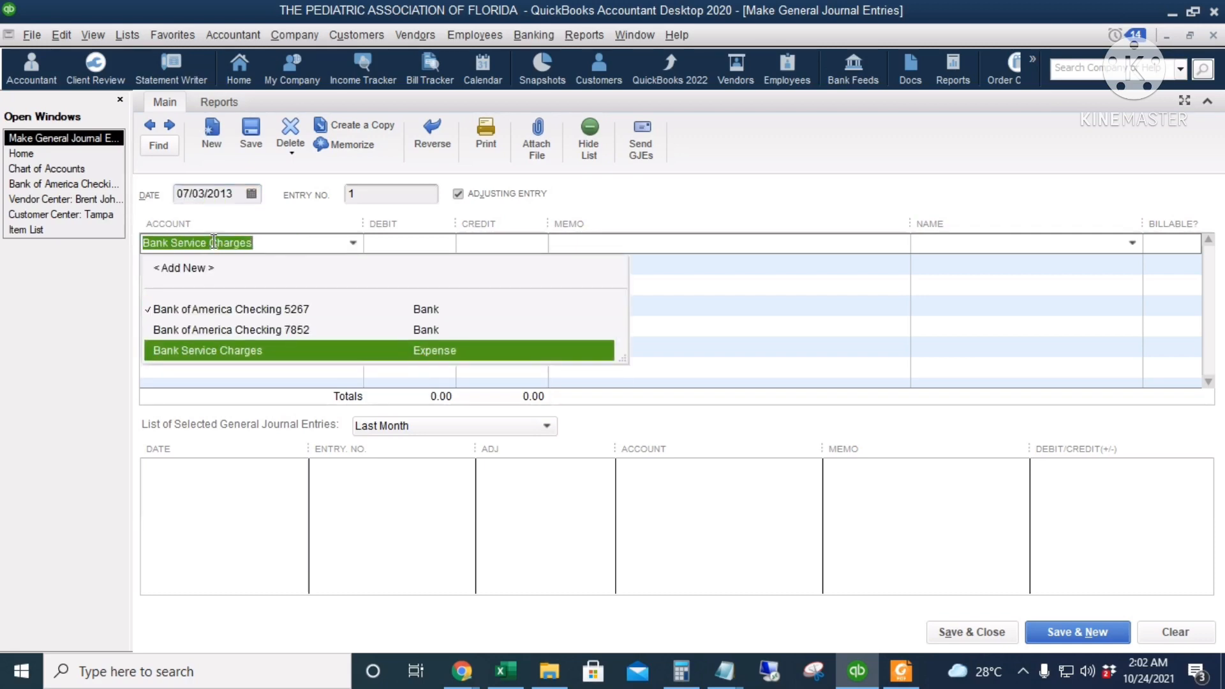
{"action": "key", "text": "Return"}
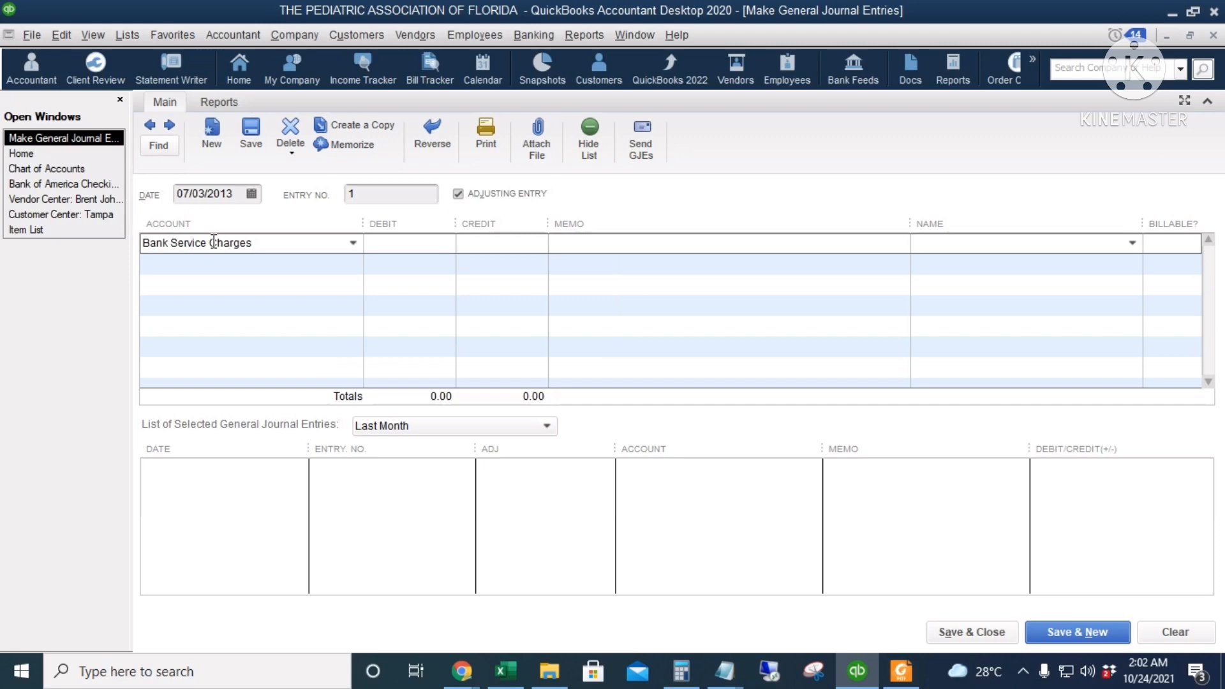
Debit the Bank Service Charges line 35 and give it the memo "Overdraft fee"
{"action": "key", "text": "Tab"}
{"action": "type", "text": "35"}
{"action": "key", "text": "Tab"}
{"action": "type", "text": "Overdraft fee"}
Assign the 35.00 credit line to Bank of America Checking 7852, then save and close the journal entry
{"action": "left_click", "coordinate": [209, 265]}
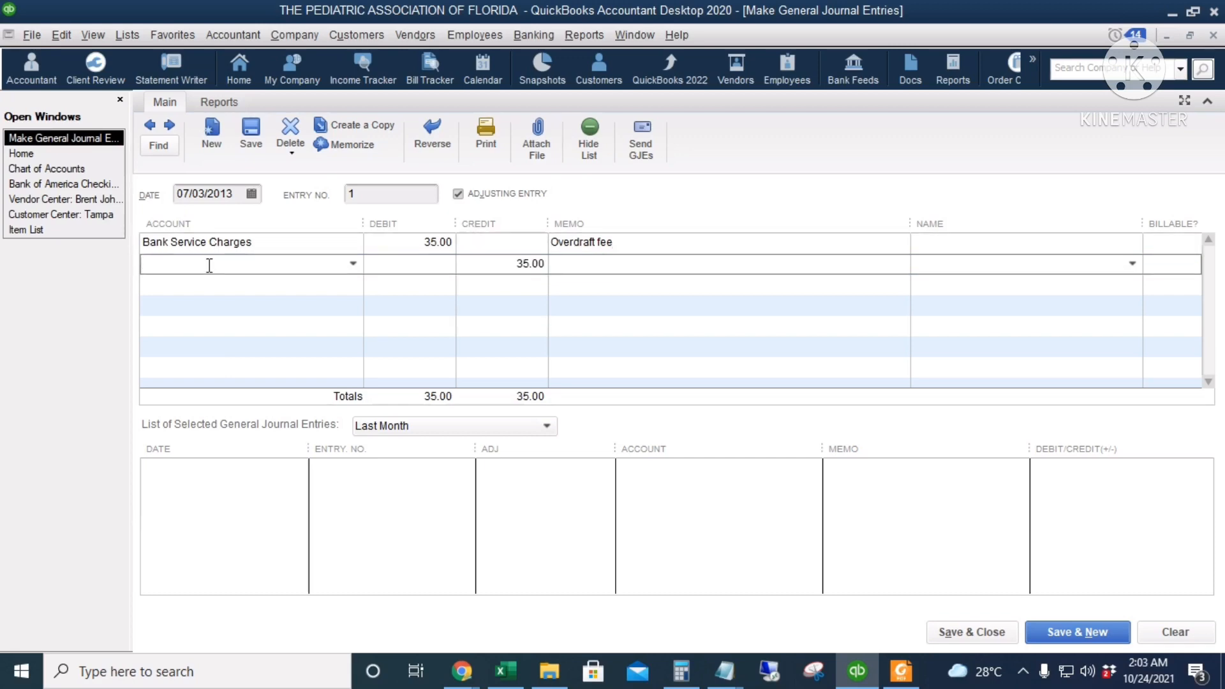
{"action": "type", "text": "Bank of America Checking 7852"}
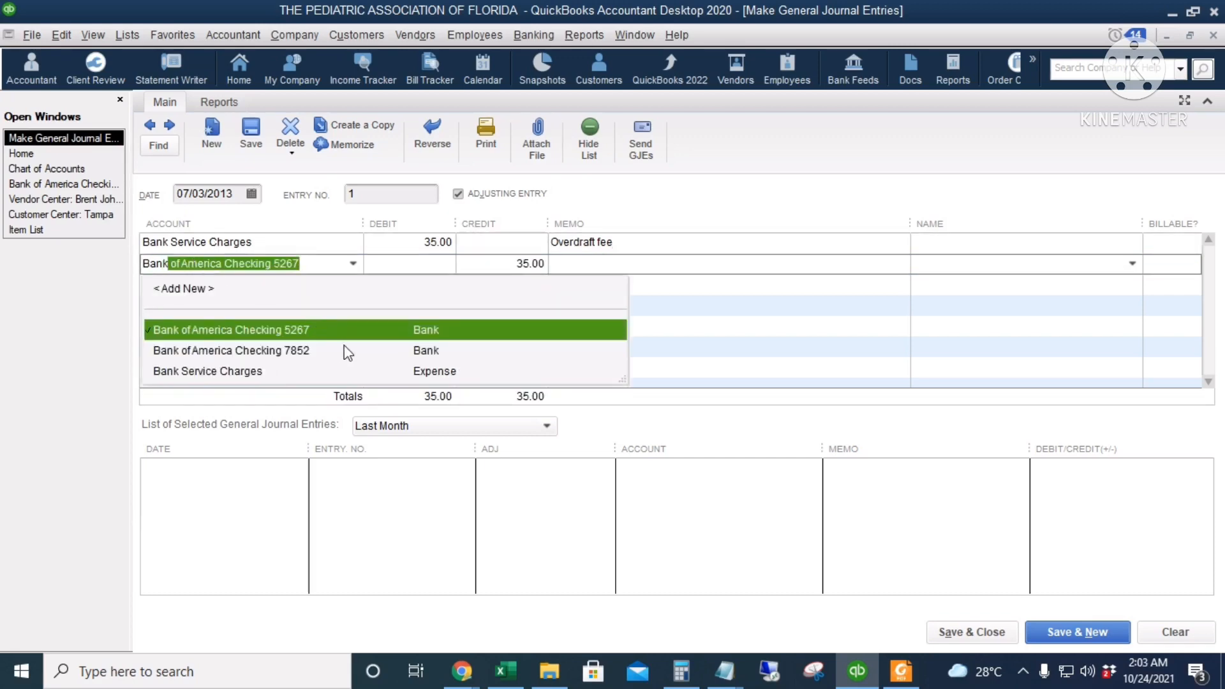
{"action": "left_click", "coordinate": [344, 349]}
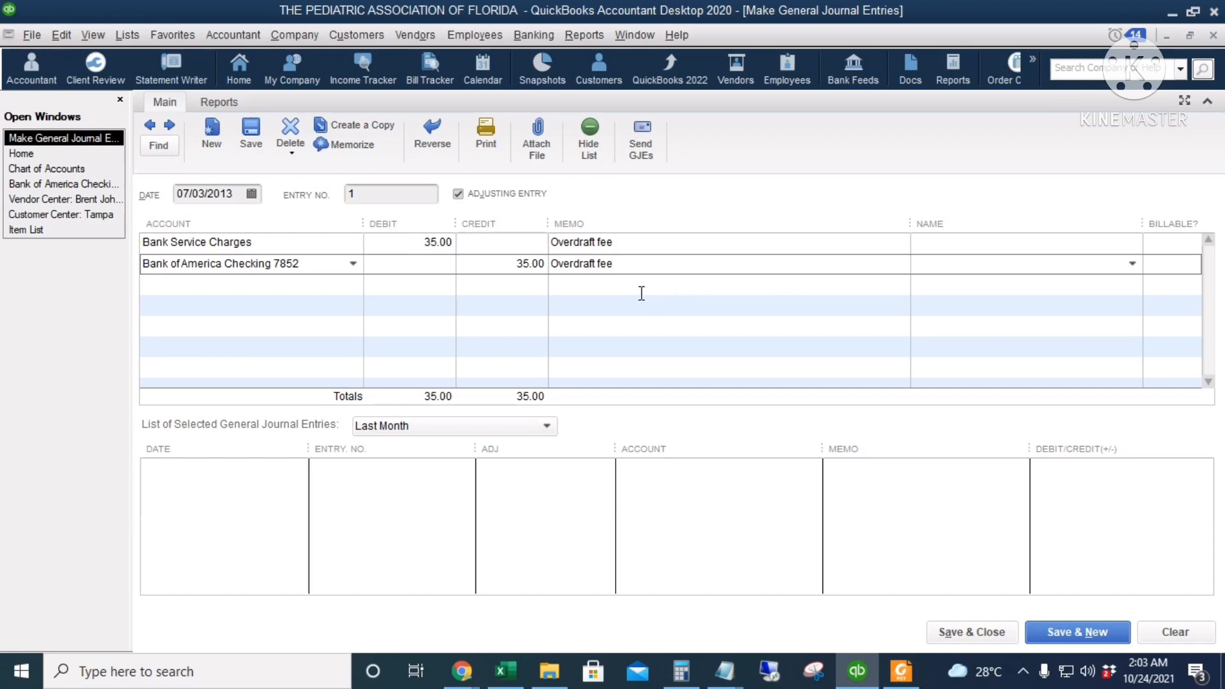
{"action": "left_click", "coordinate": [320, 285]}
{"action": "left_click", "coordinate": [322, 305]}
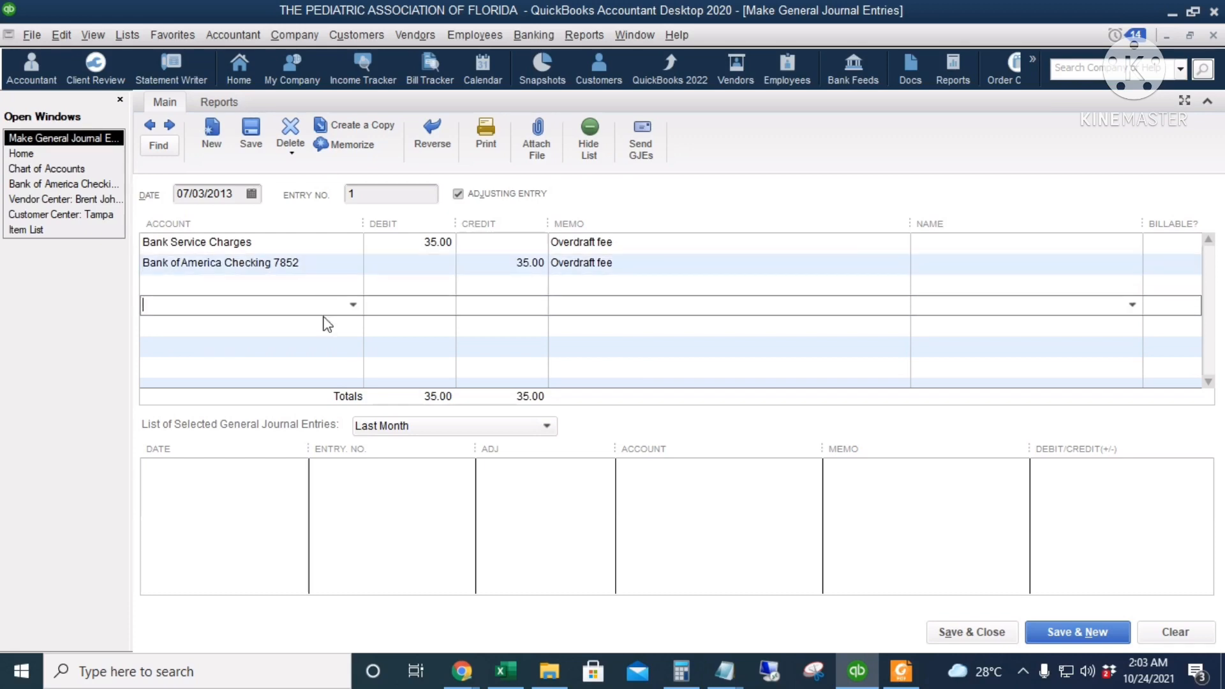
{"action": "left_click", "coordinate": [327, 324]}
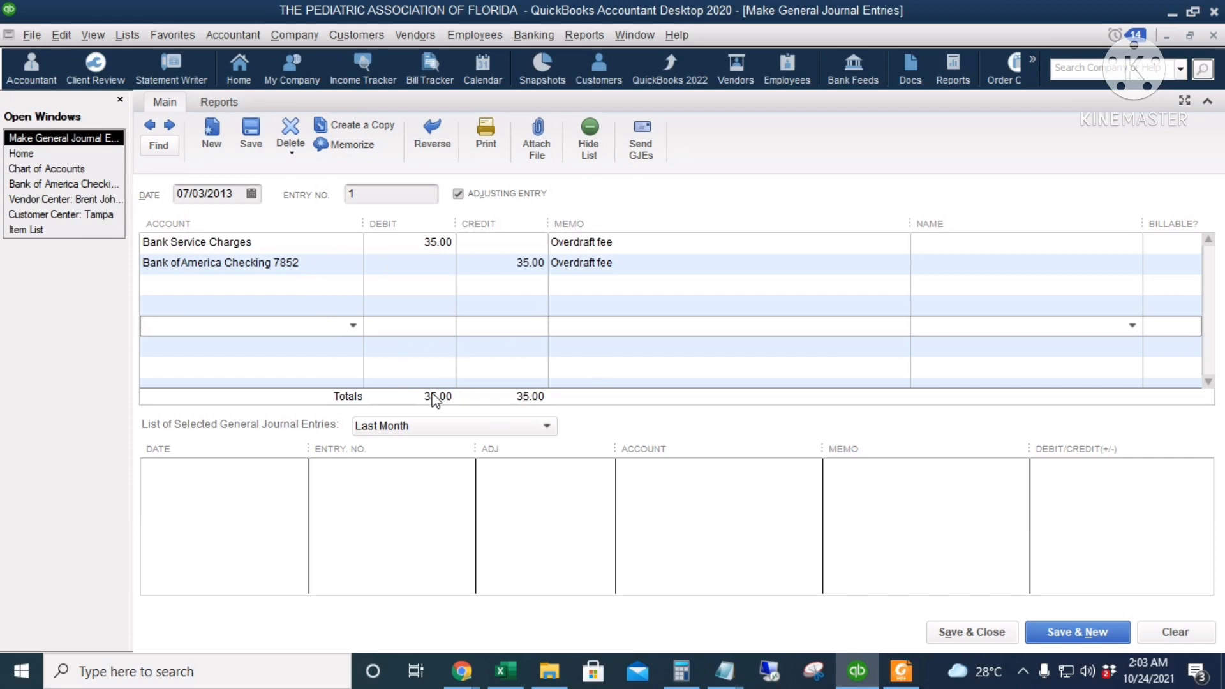
{"action": "left_click", "coordinate": [962, 638]}
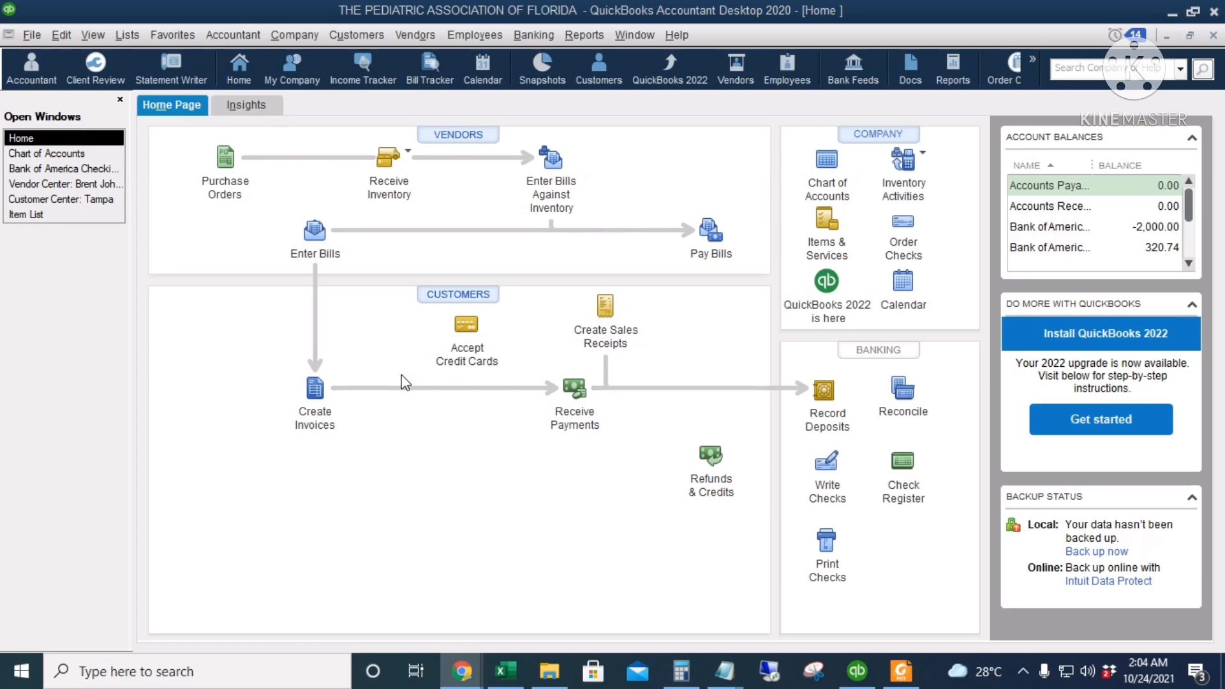
Start a funds transfer between accounts dated 07/18/2013
{"action": "left_click", "coordinate": [523, 37]}
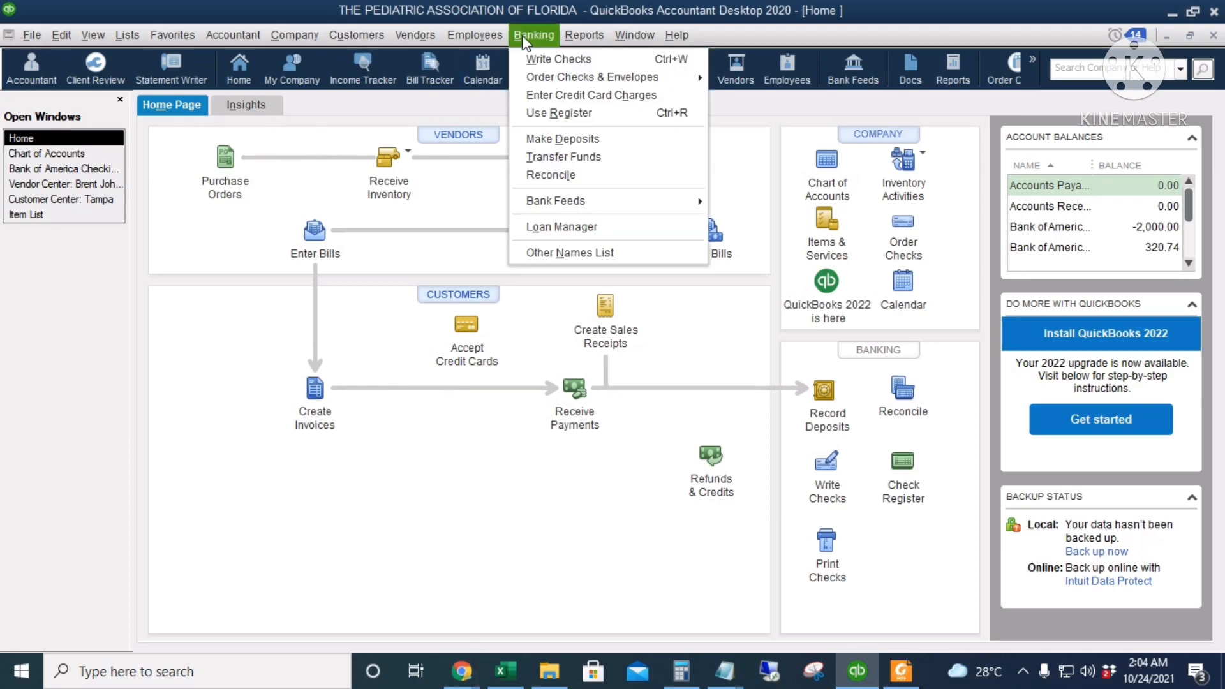
{"action": "left_click", "coordinate": [599, 155]}
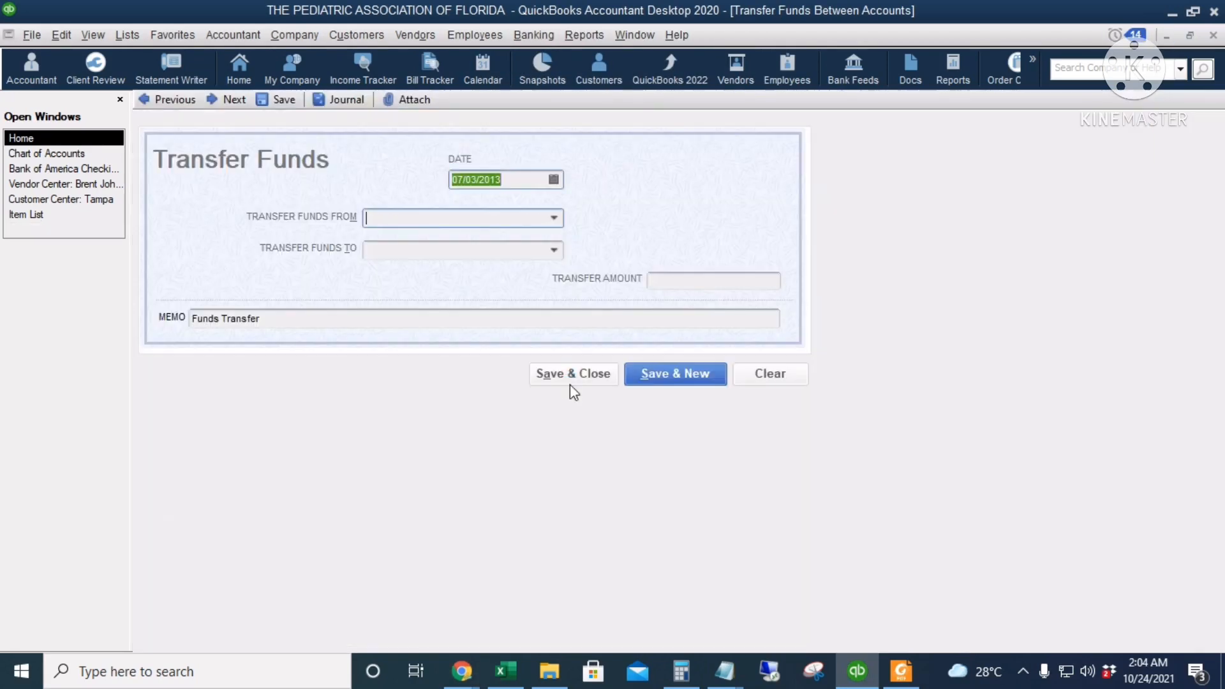
{"action": "left_click", "coordinate": [553, 180]}
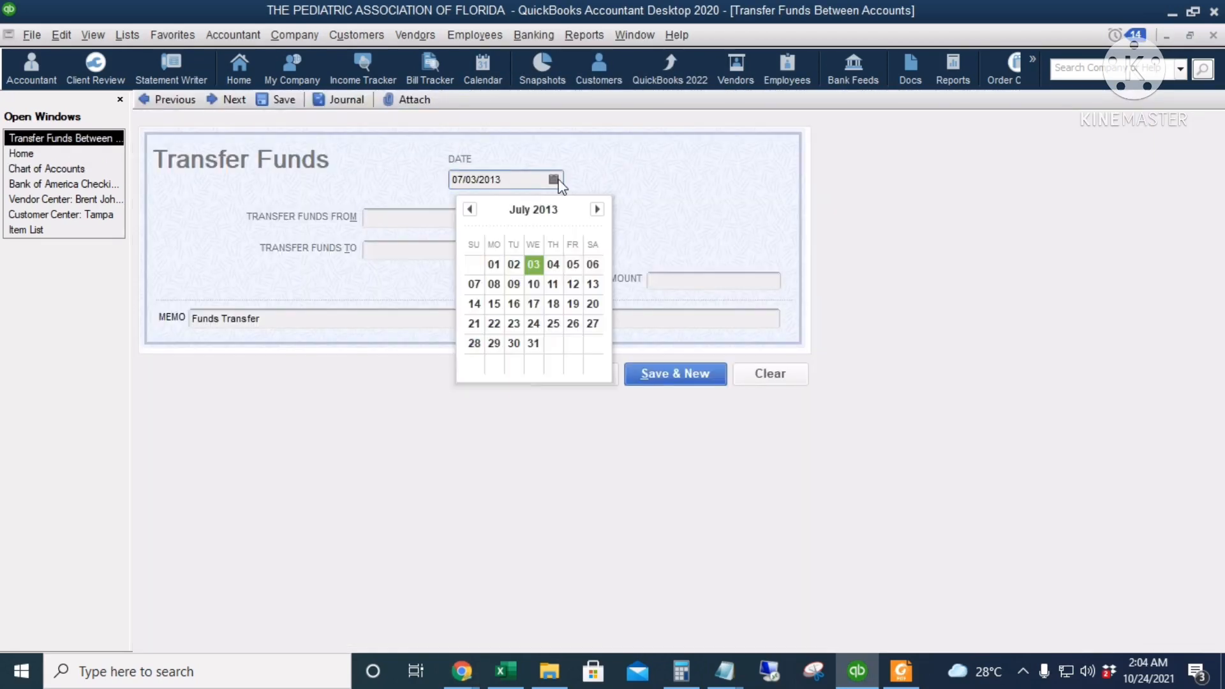
{"action": "left_click", "coordinate": [553, 305]}
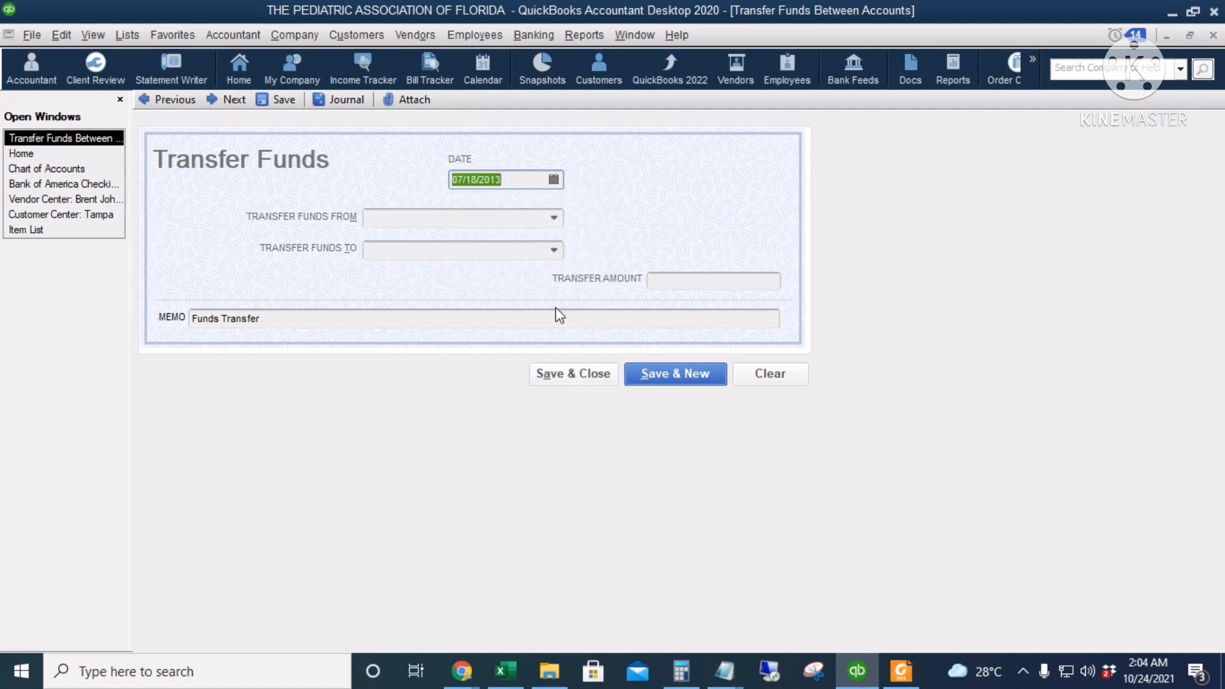
{"action": "left_click", "coordinate": [412, 220]}
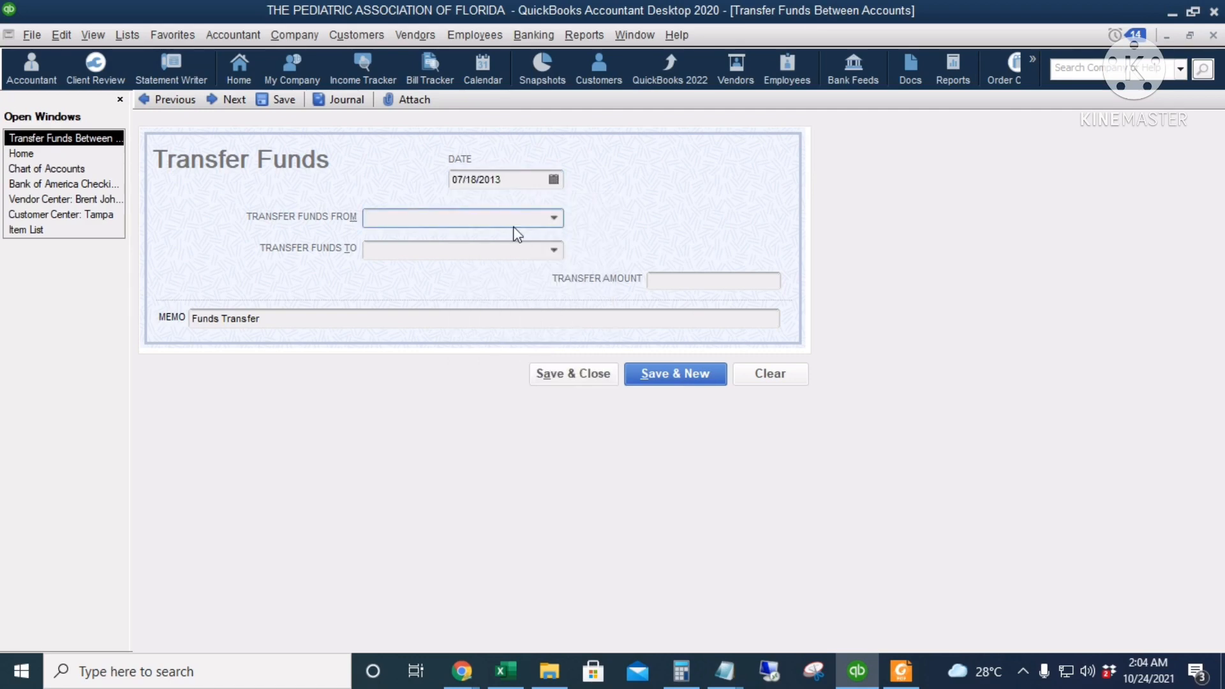
{"action": "left_click", "coordinate": [555, 218]}
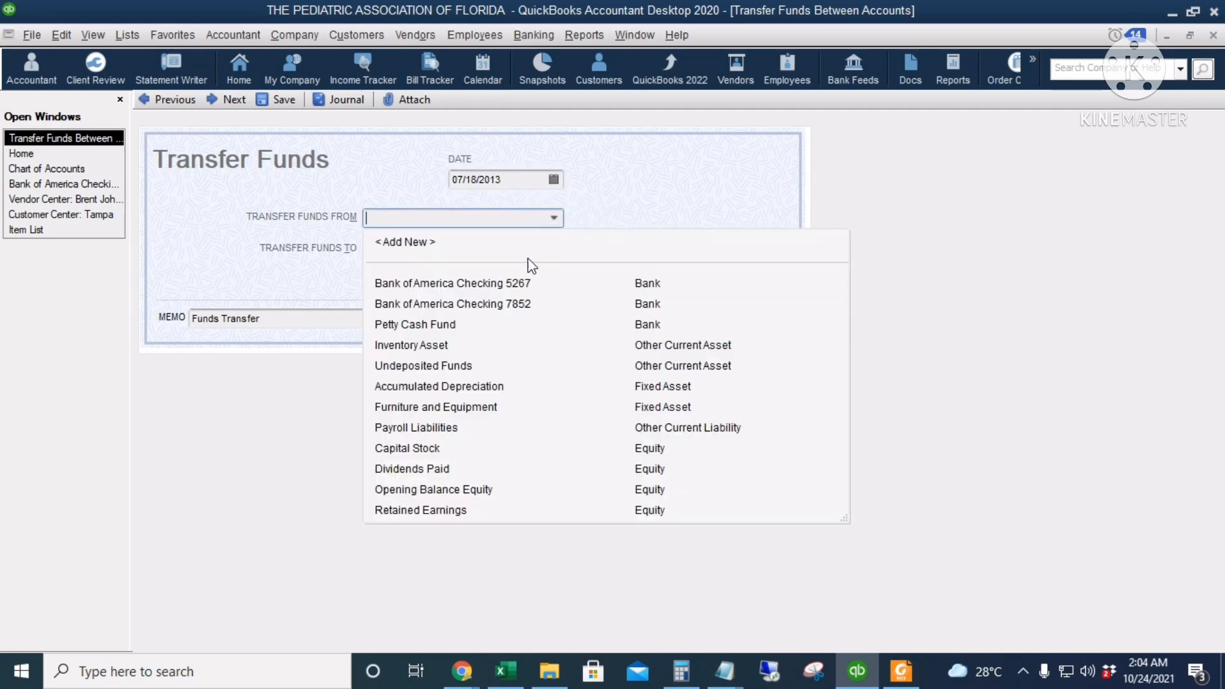
{"action": "left_click", "coordinate": [495, 310]}
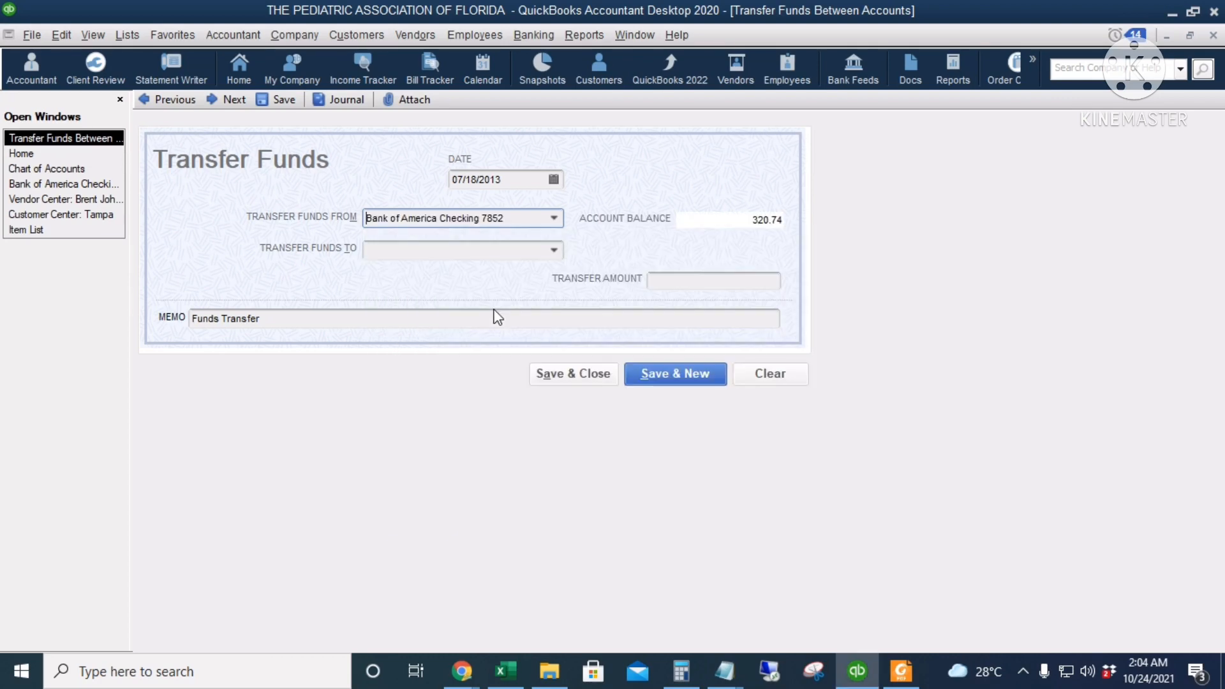
{"action": "left_click", "coordinate": [553, 255]}
{"action": "left_click", "coordinate": [553, 252]}
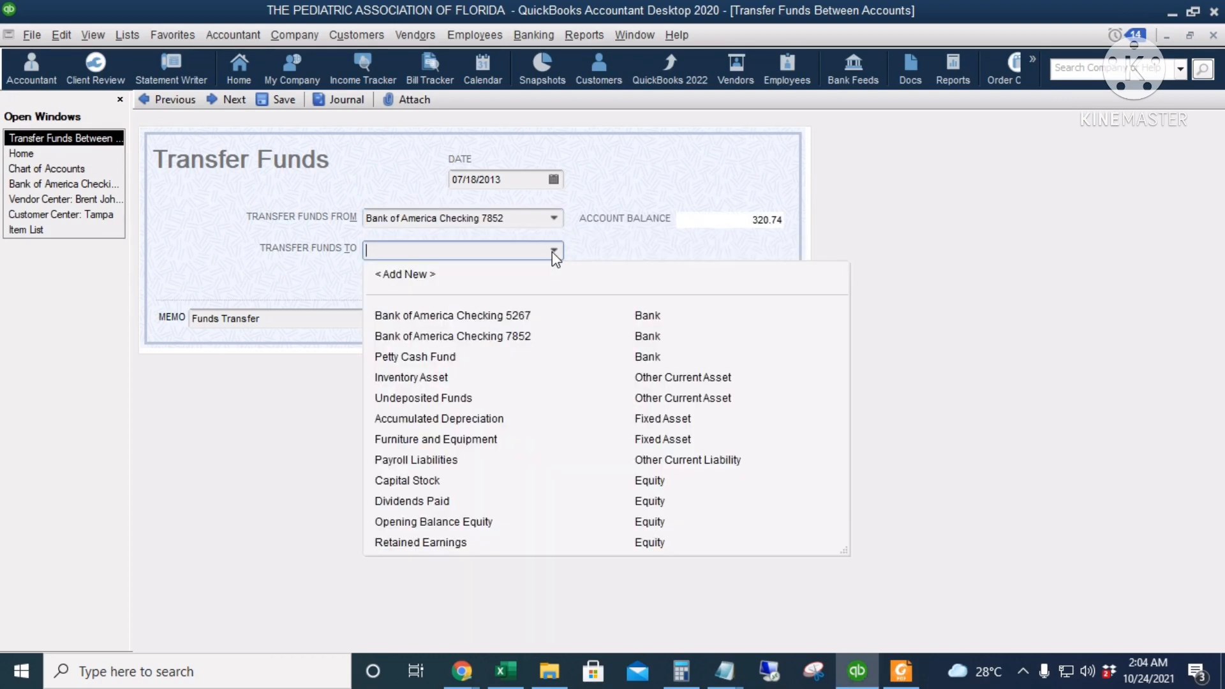
{"action": "left_click", "coordinate": [547, 318]}
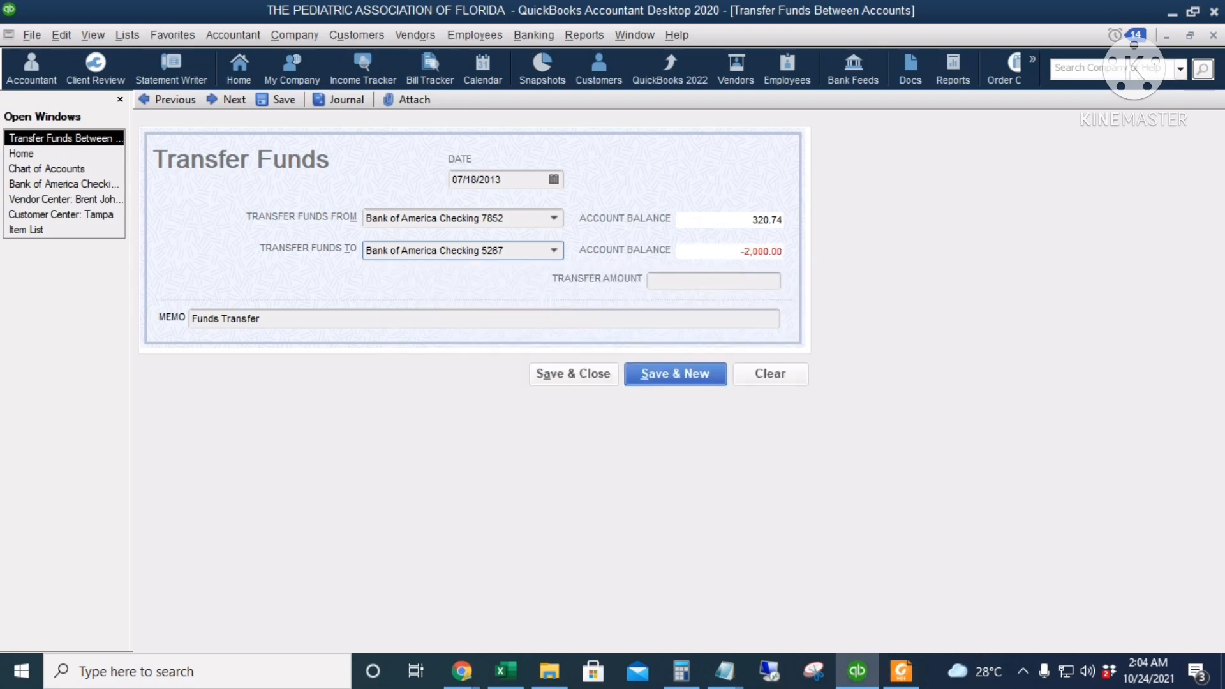
Set the transfer amount to 600, keep the "Funds Transfer" memo, and save and close the transfer
{"action": "left_click", "coordinate": [683, 279]}
{"action": "type", "text": "600"}
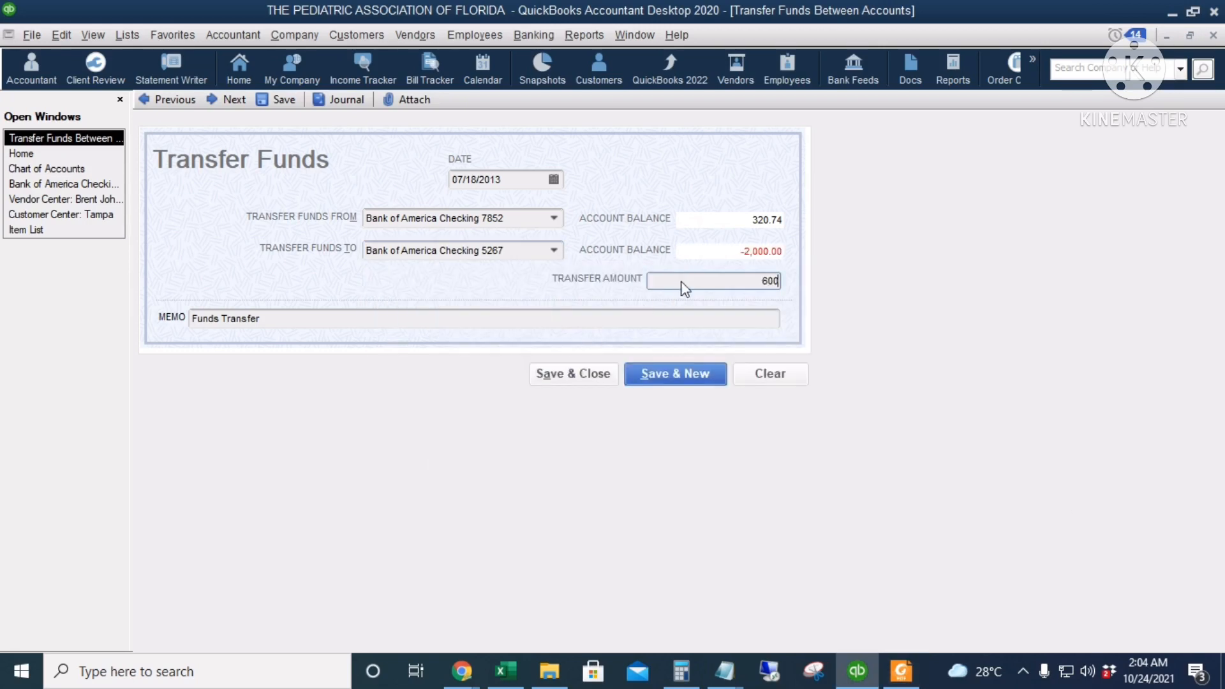
{"action": "key", "text": "Tab"}
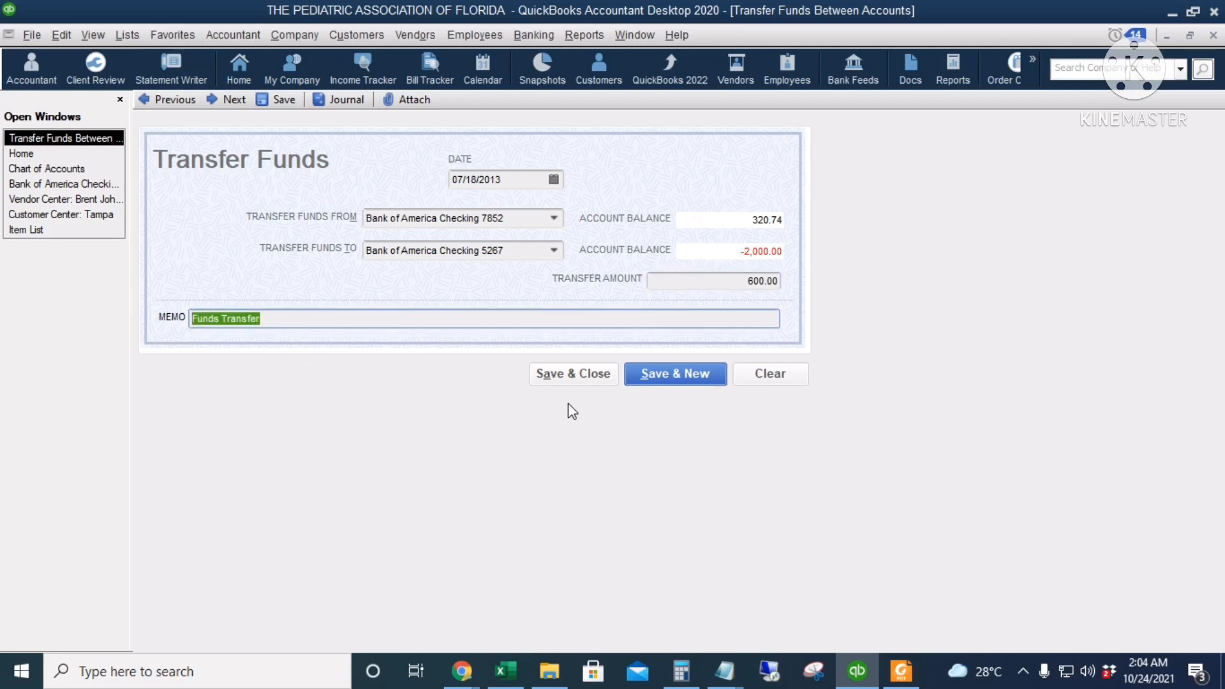
{"action": "left_click", "coordinate": [572, 375]}
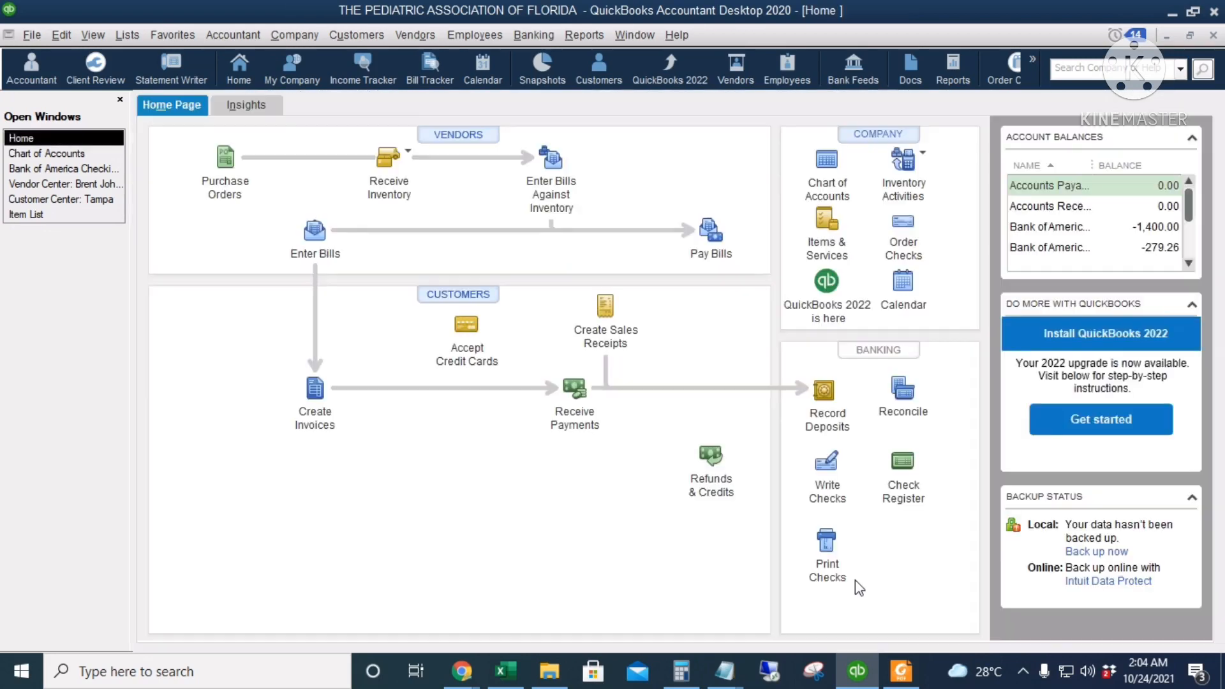
Open the Bank of America Checking 5267 account from the chart of accounts to review its transactions
{"action": "left_click", "coordinate": [827, 163]}
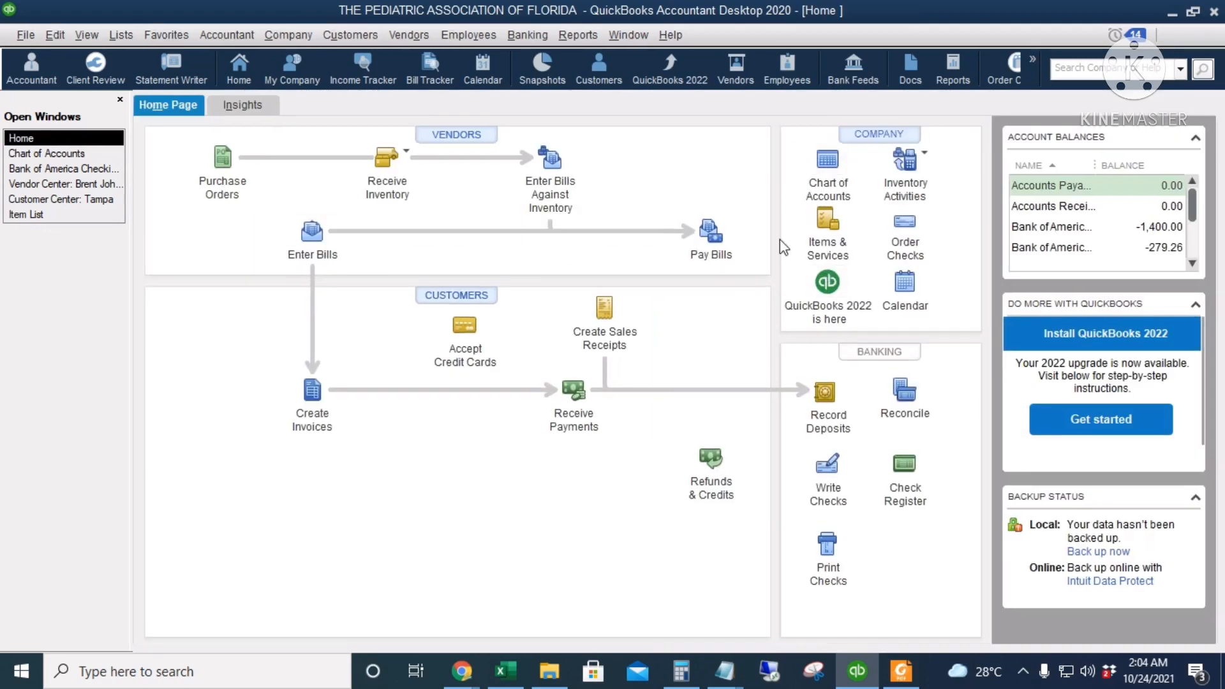
{"action": "scroll", "coordinate": [536, 459], "scroll_direction": "up", "scroll_amount": 3}
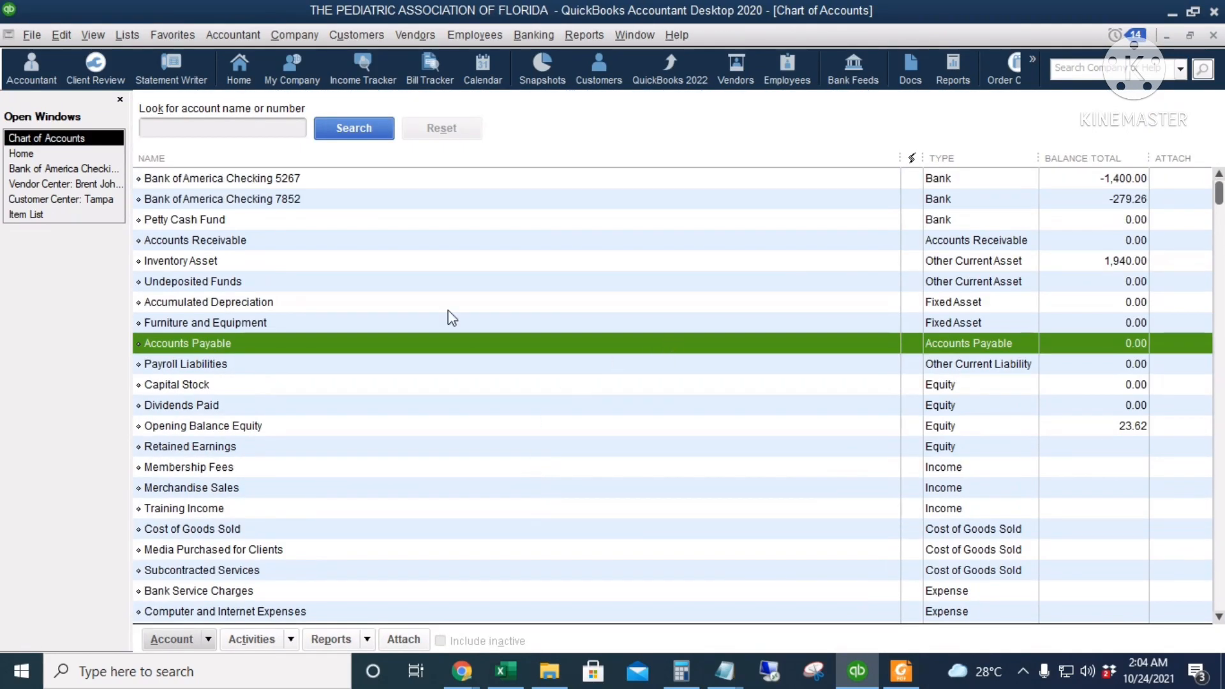
{"action": "double_click", "coordinate": [472, 178]}
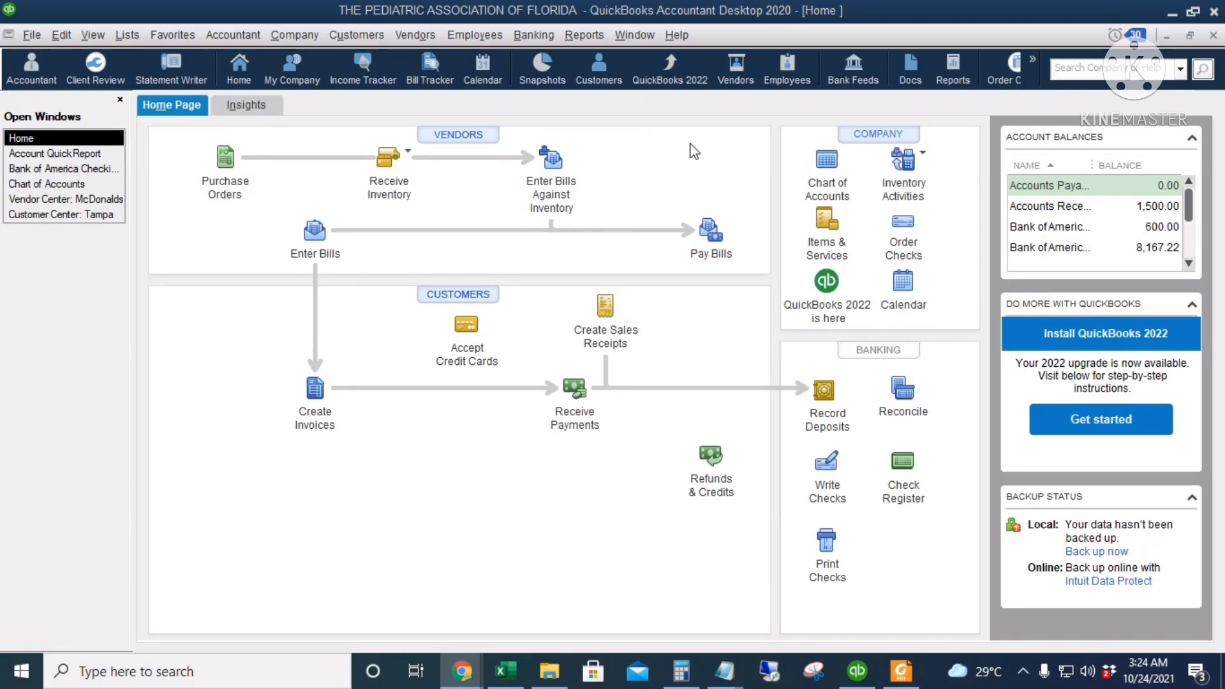
Run a QuickReport for the Tshirt - Small item covering all dates and examine its bill and invoice lines
{"action": "left_click", "coordinate": [826, 220]}
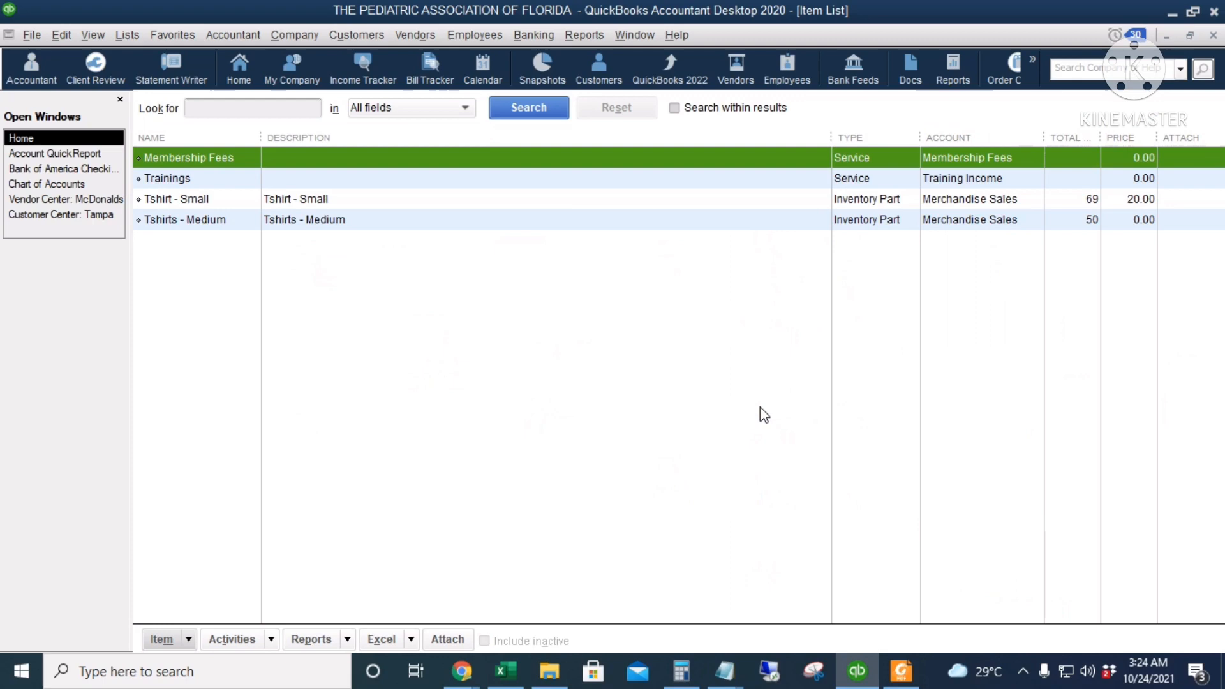
{"action": "left_click", "coordinate": [333, 201]}
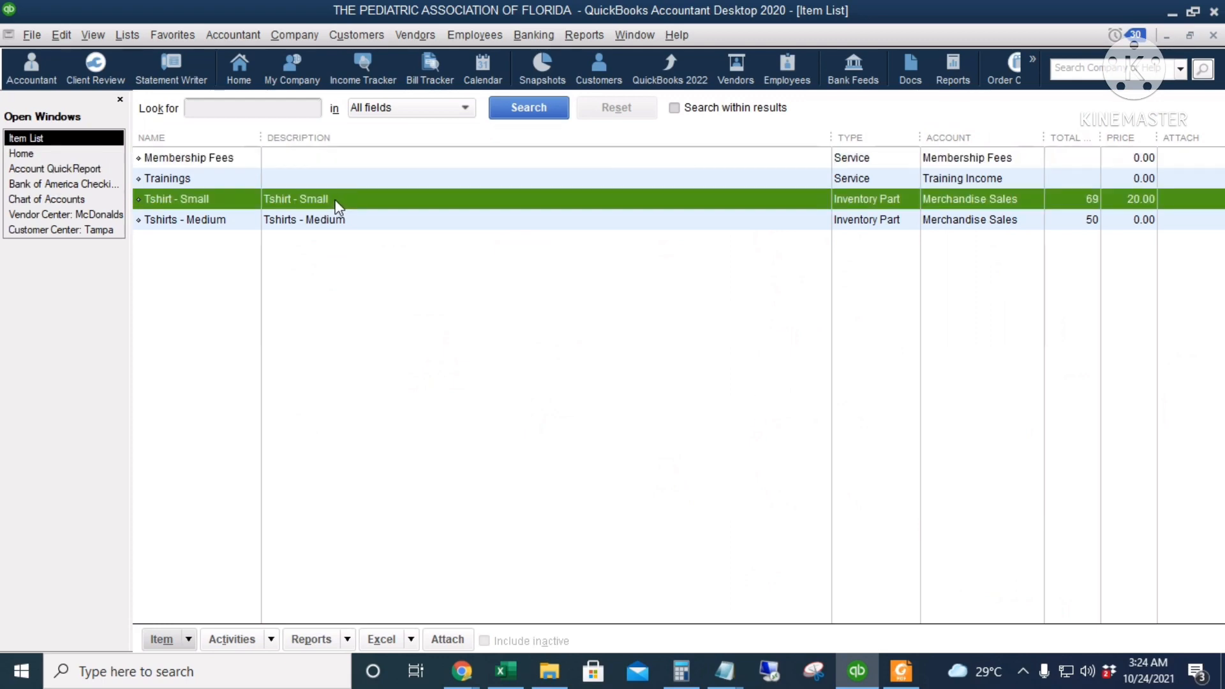
{"action": "right_click", "coordinate": [335, 201]}
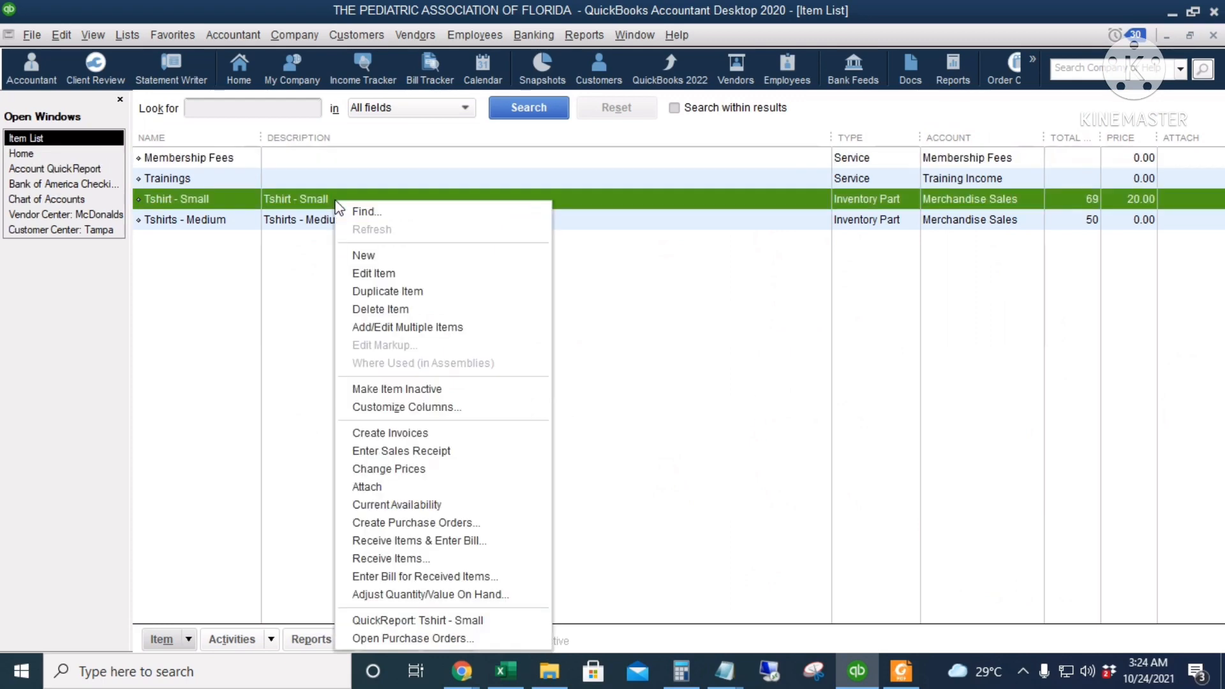
{"action": "left_click", "coordinate": [487, 622]}
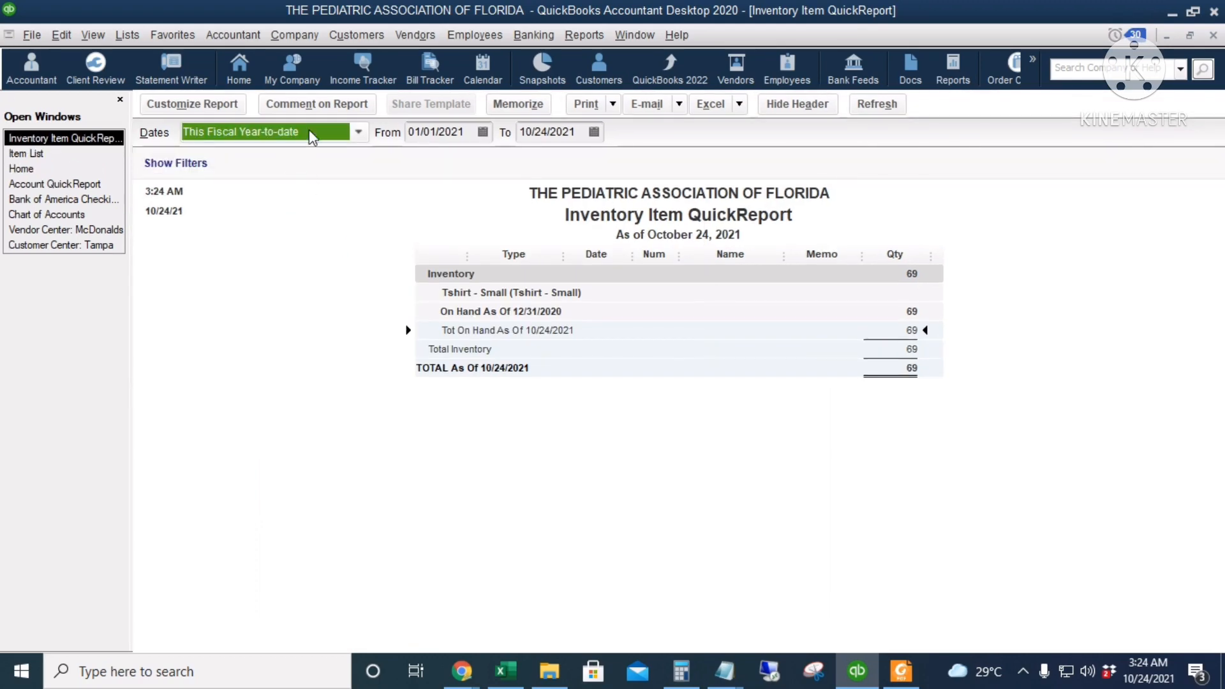
{"action": "type", "text": "a"}
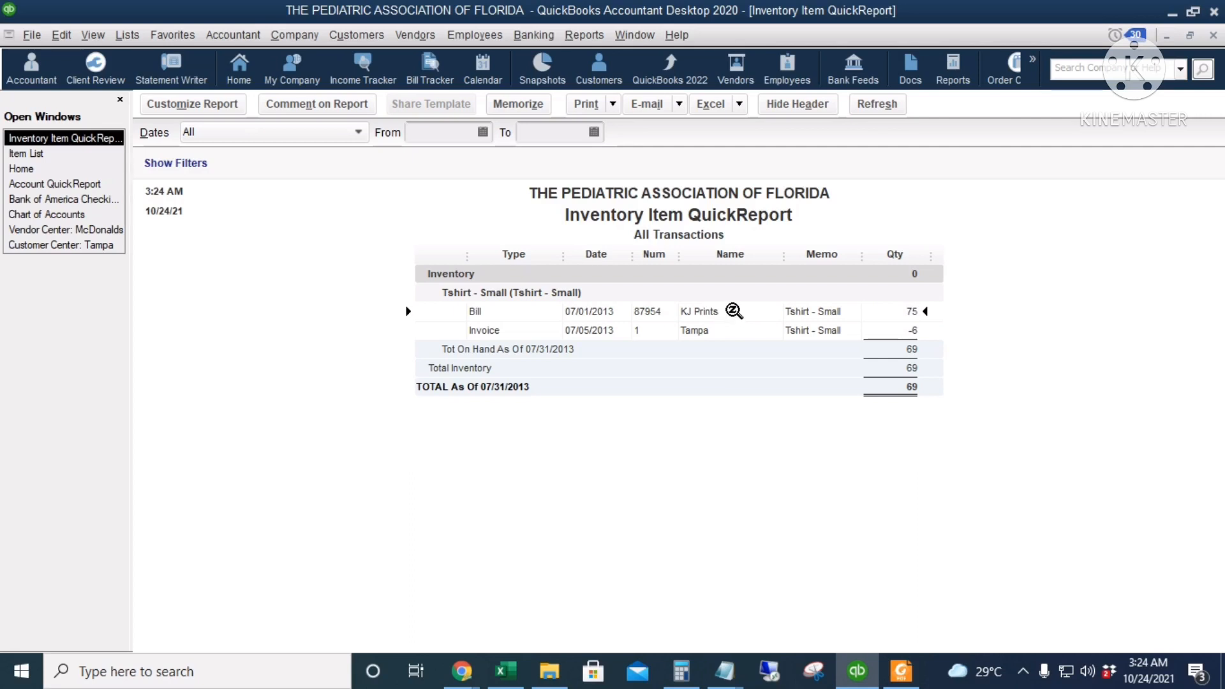
{"action": "left_click", "coordinate": [819, 329]}
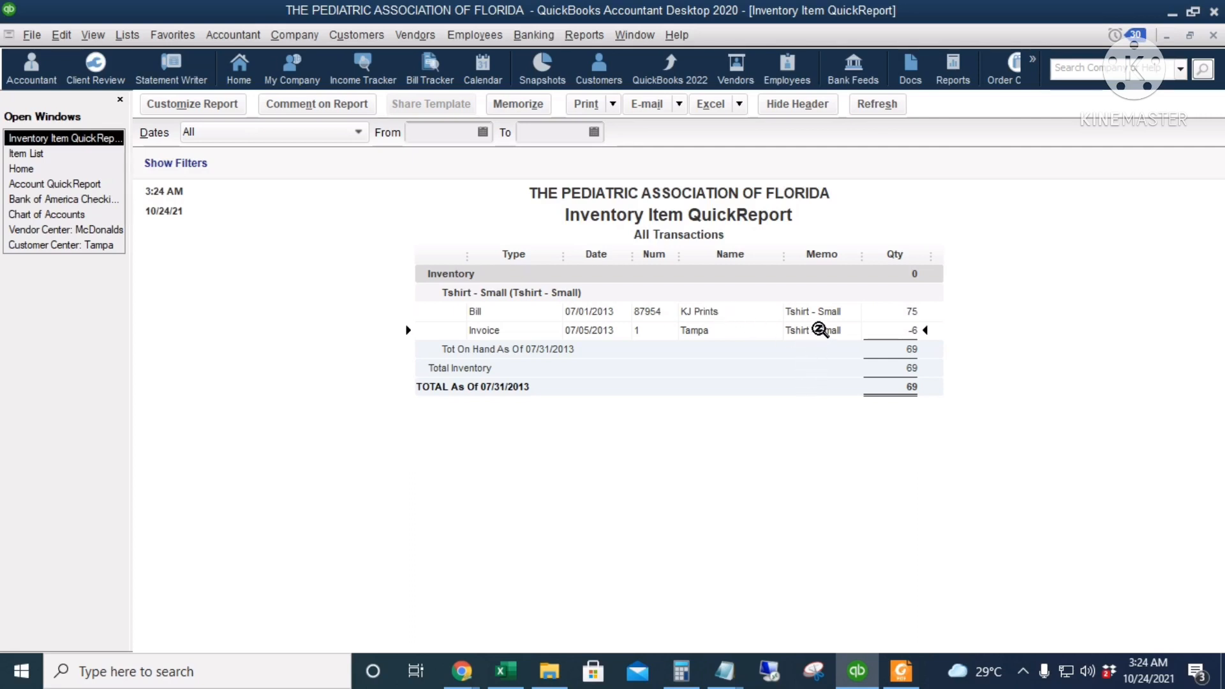
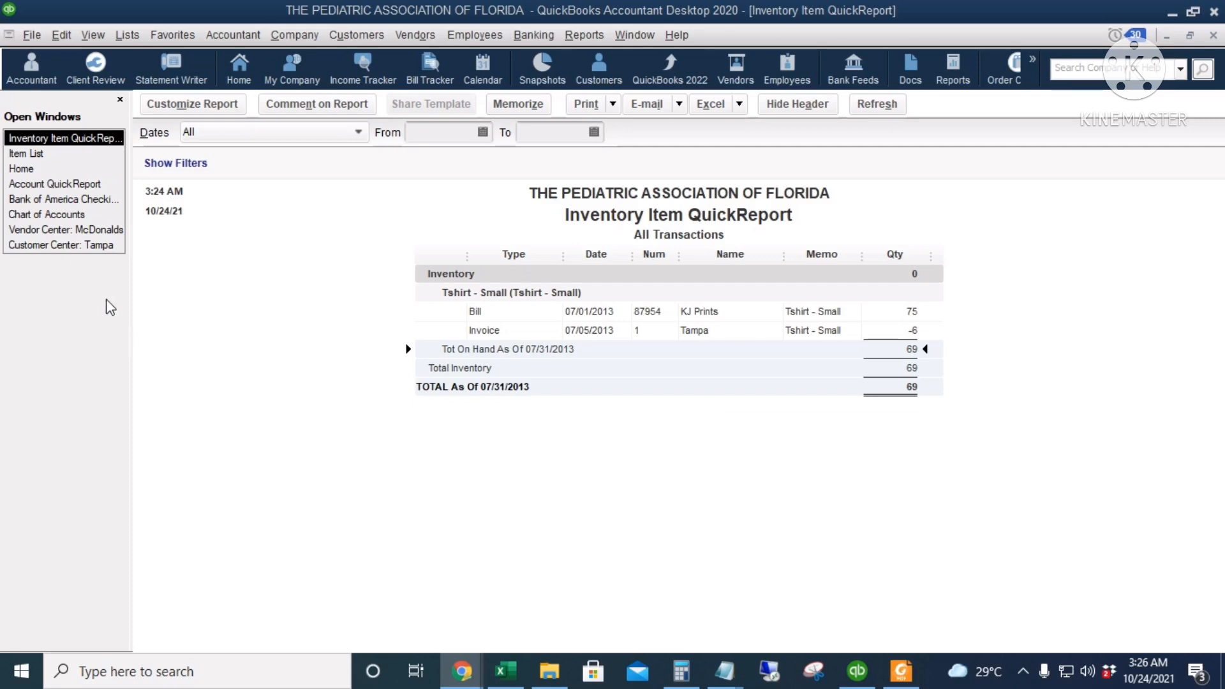
Start an inventory adjustment dated 07/31/2013 with the adjustment type Quantity and Total Value
{"action": "left_click", "coordinate": [33, 169]}
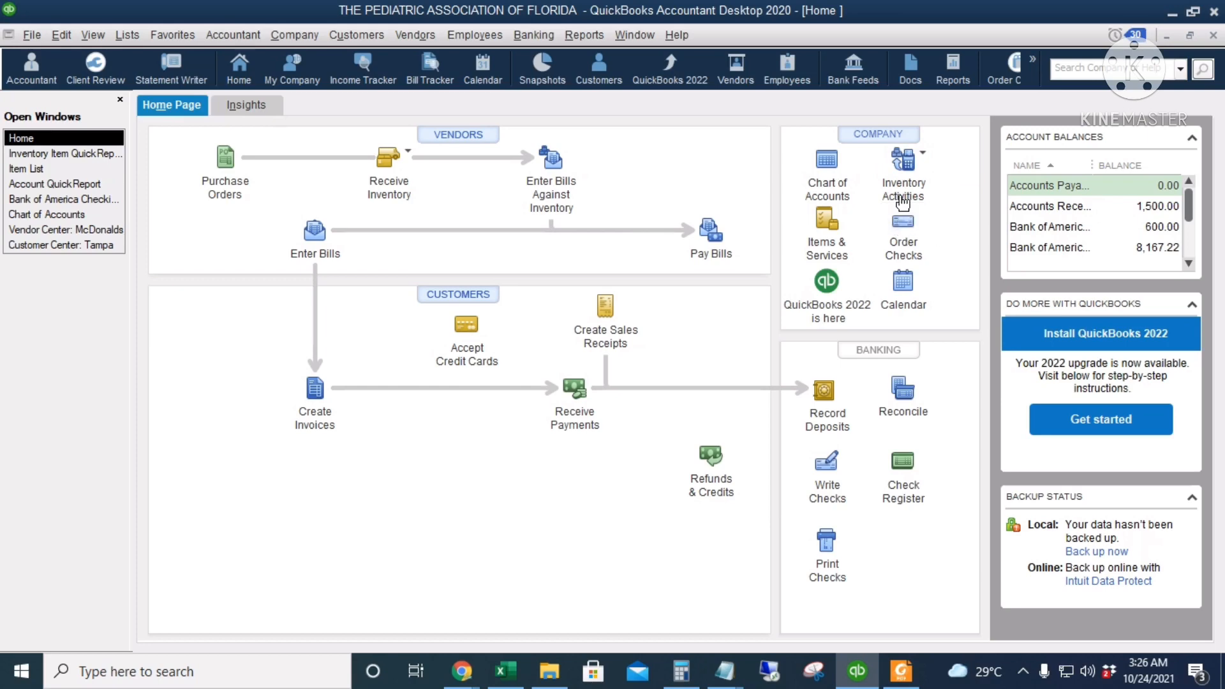
{"action": "left_click", "coordinate": [928, 162]}
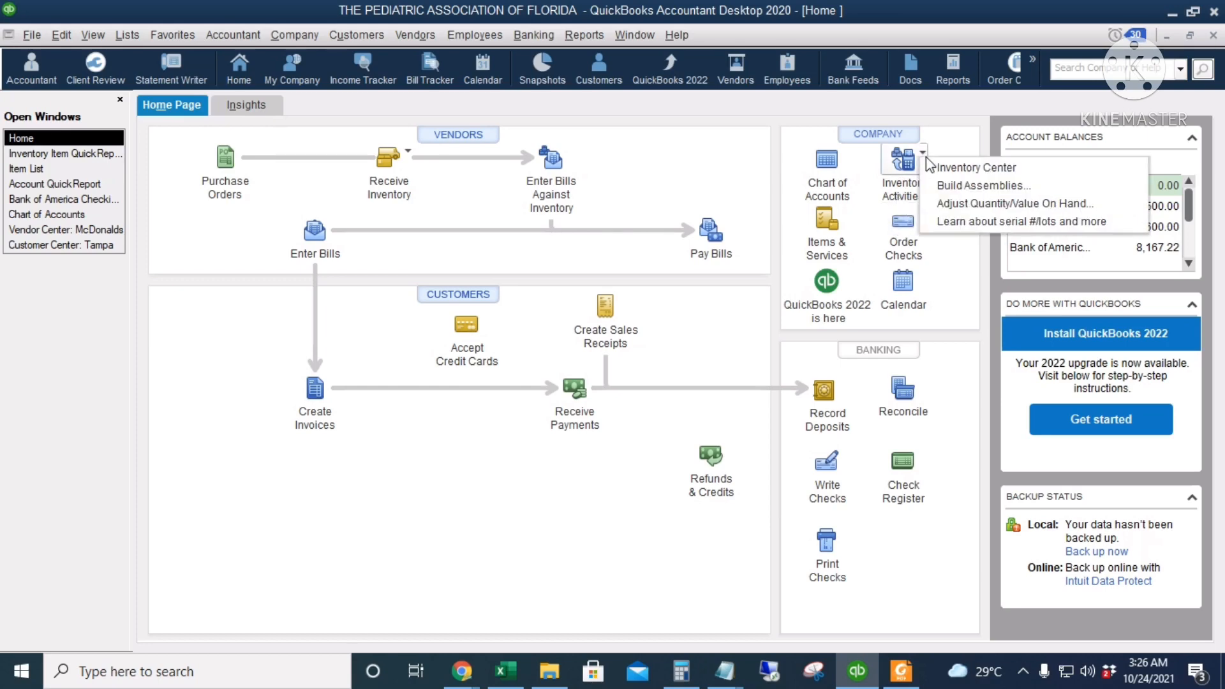
{"action": "left_click", "coordinate": [1031, 205]}
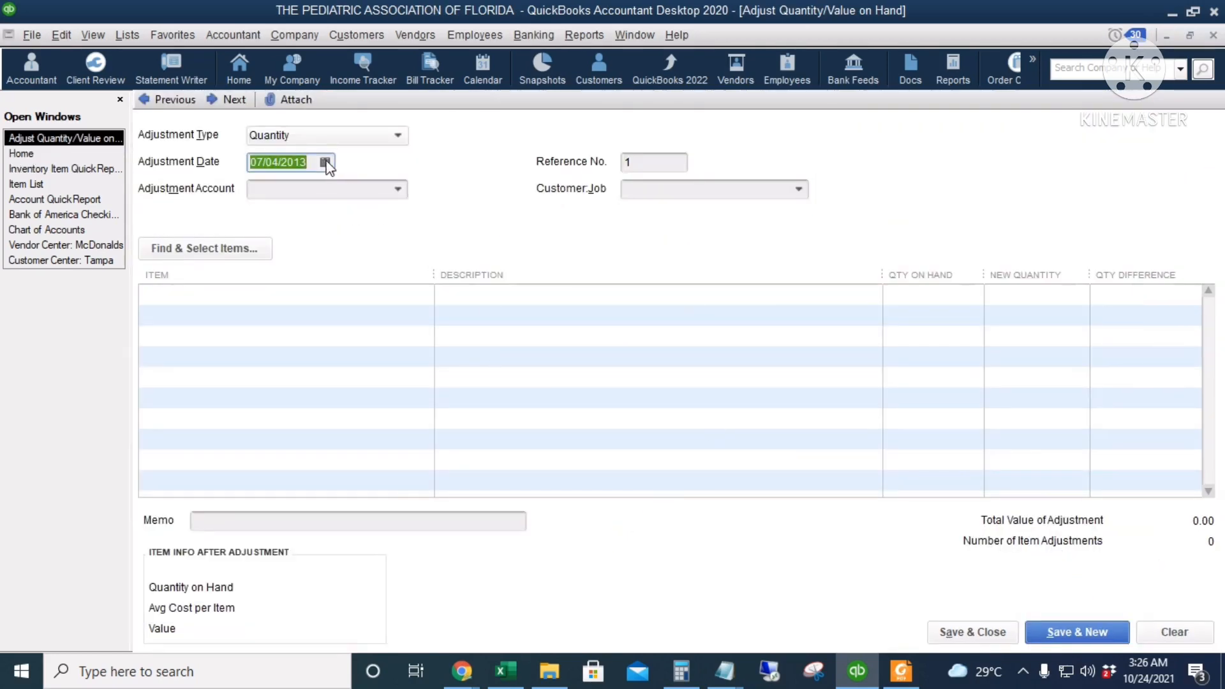
{"action": "left_click", "coordinate": [324, 162]}
{"action": "left_click", "coordinate": [327, 328]}
{"action": "left_click", "coordinate": [358, 134]}
{"action": "left_click", "coordinate": [369, 201]}
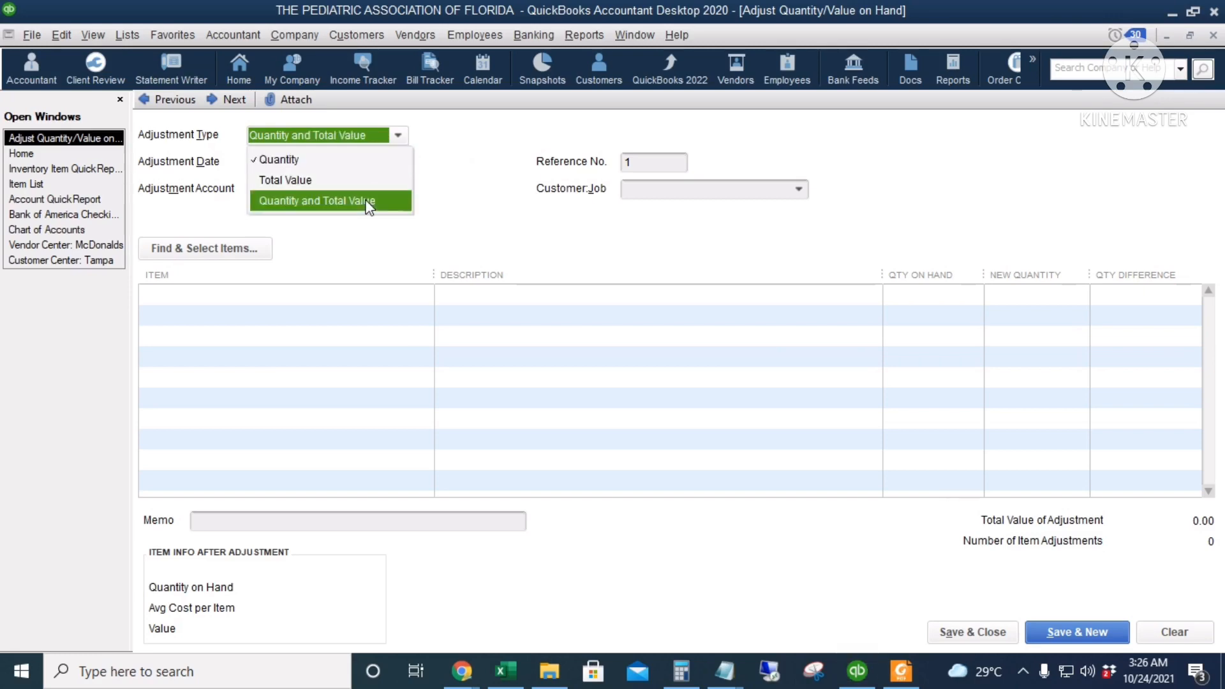
Create a new expense account named Inventory Loss and use it as the adjustment account
{"action": "left_click", "coordinate": [398, 189]}
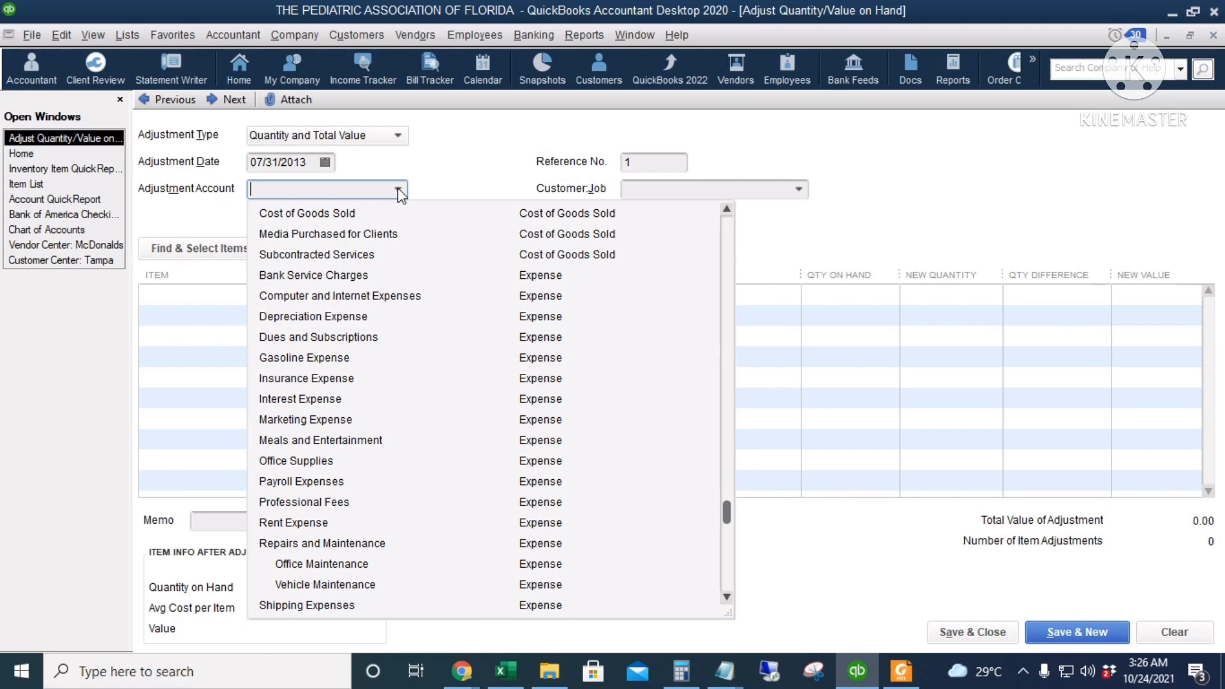
{"action": "scroll", "coordinate": [385, 355], "scroll_direction": "up", "scroll_amount": 6}
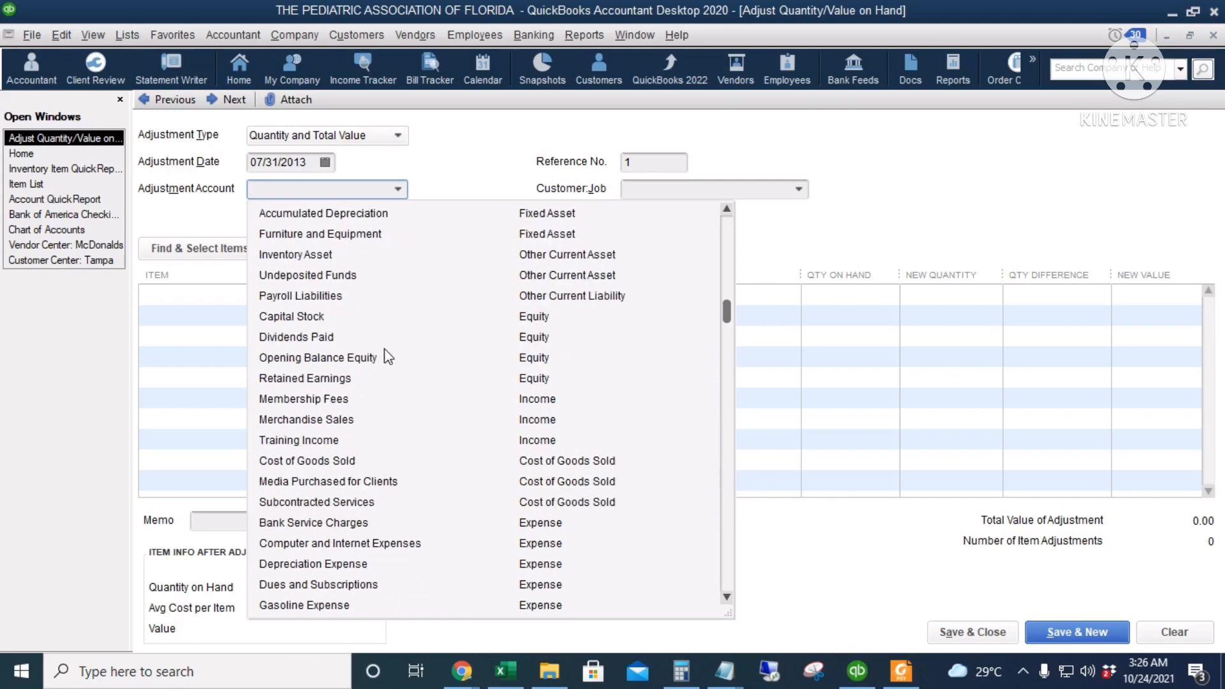
{"action": "left_click", "coordinate": [291, 214]}
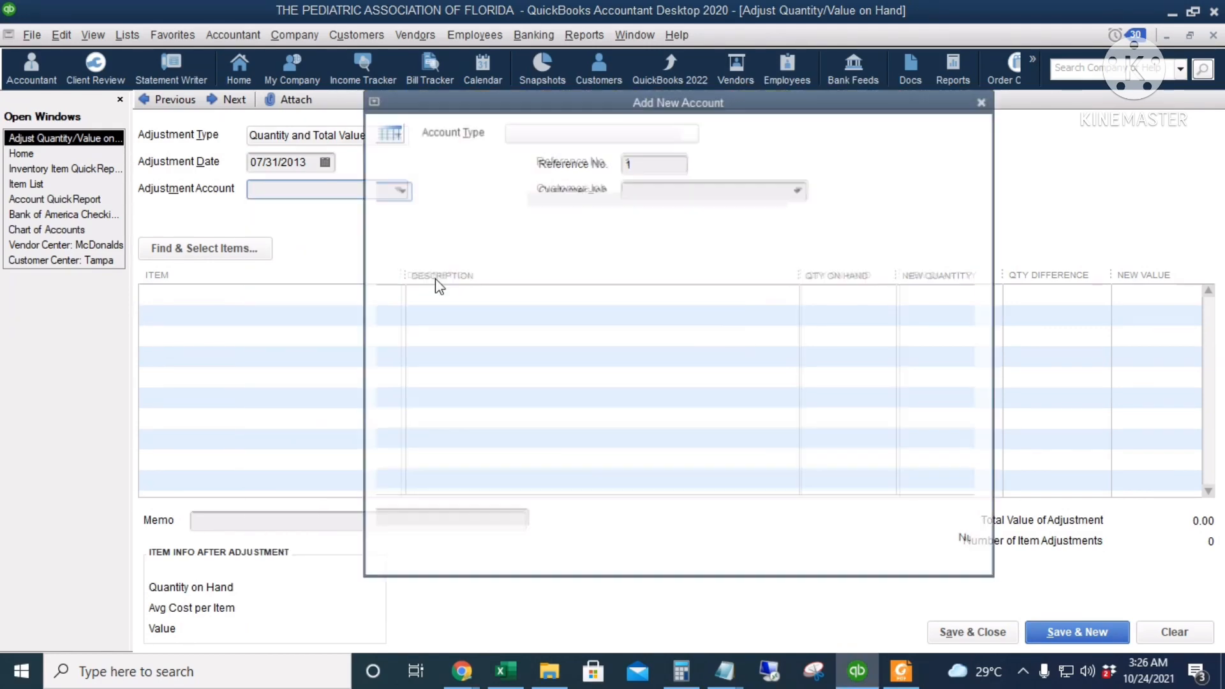
{"action": "left_click", "coordinate": [622, 129]}
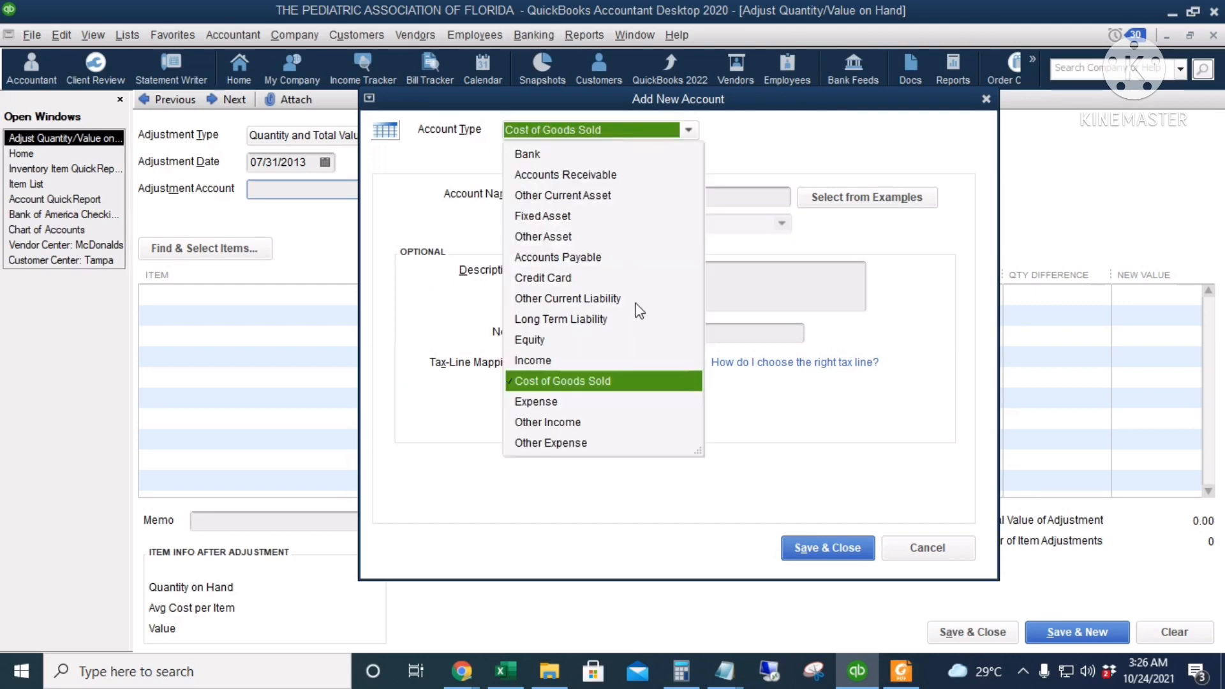
{"action": "left_click", "coordinate": [577, 402]}
{"action": "left_click", "coordinate": [563, 195]}
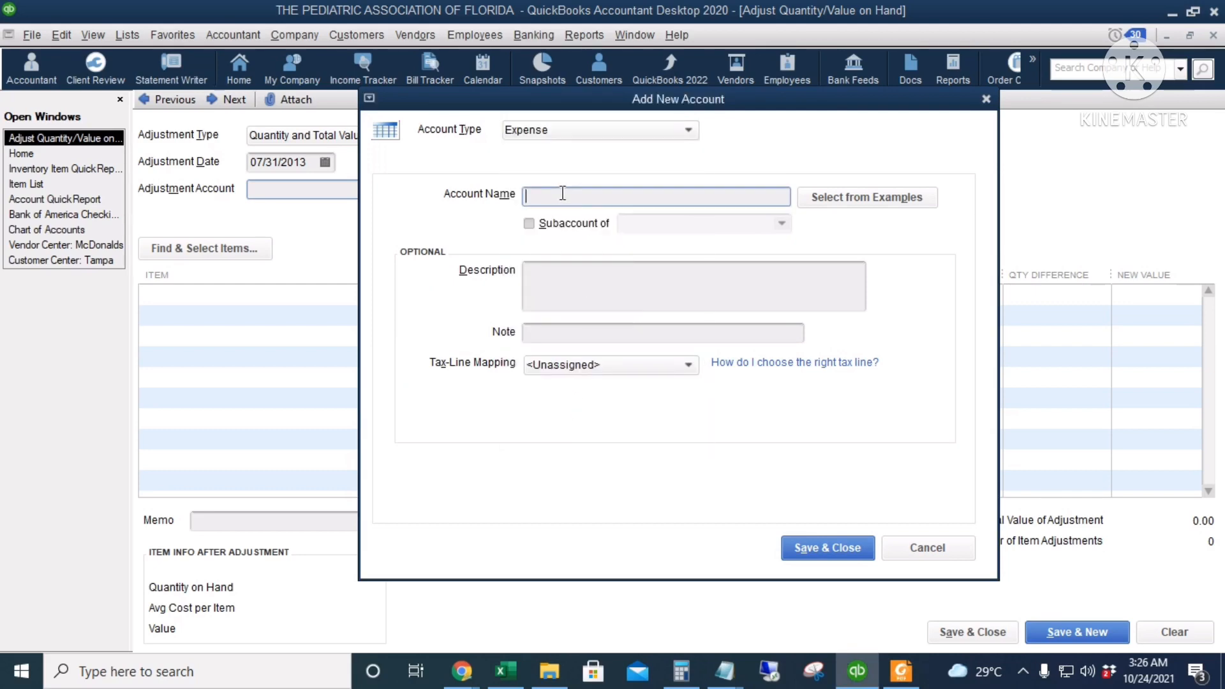
{"action": "type", "text": "Inventory Loss"}
{"action": "left_click", "coordinate": [821, 547]}
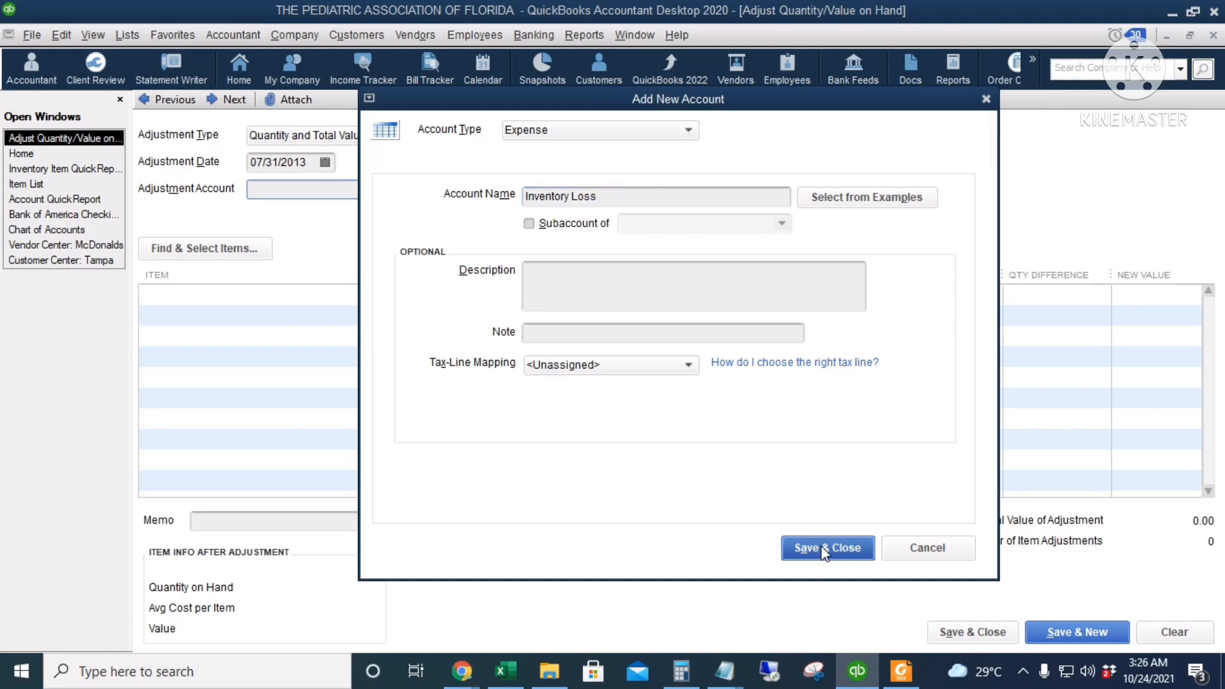
Add the Tshirts - Medium item with a new quantity of 45, and save and close the adjustment
{"action": "left_click", "coordinate": [344, 311]}
{"action": "left_click", "coordinate": [390, 294]}
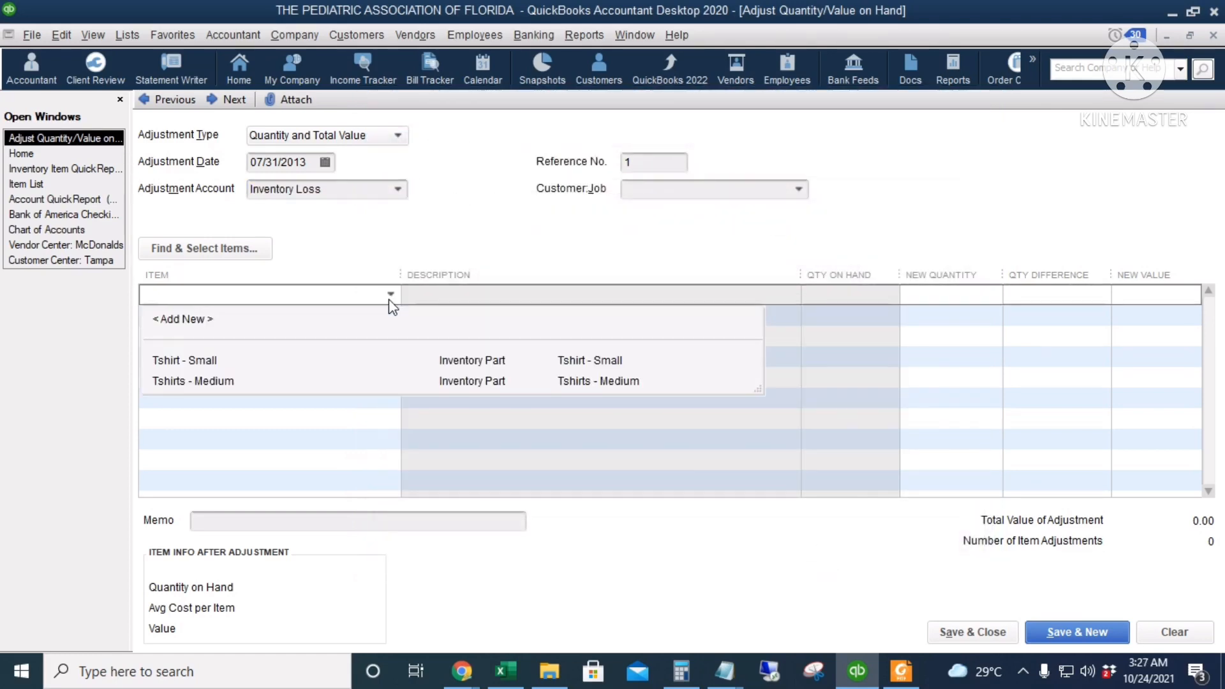
{"action": "left_click", "coordinate": [228, 380]}
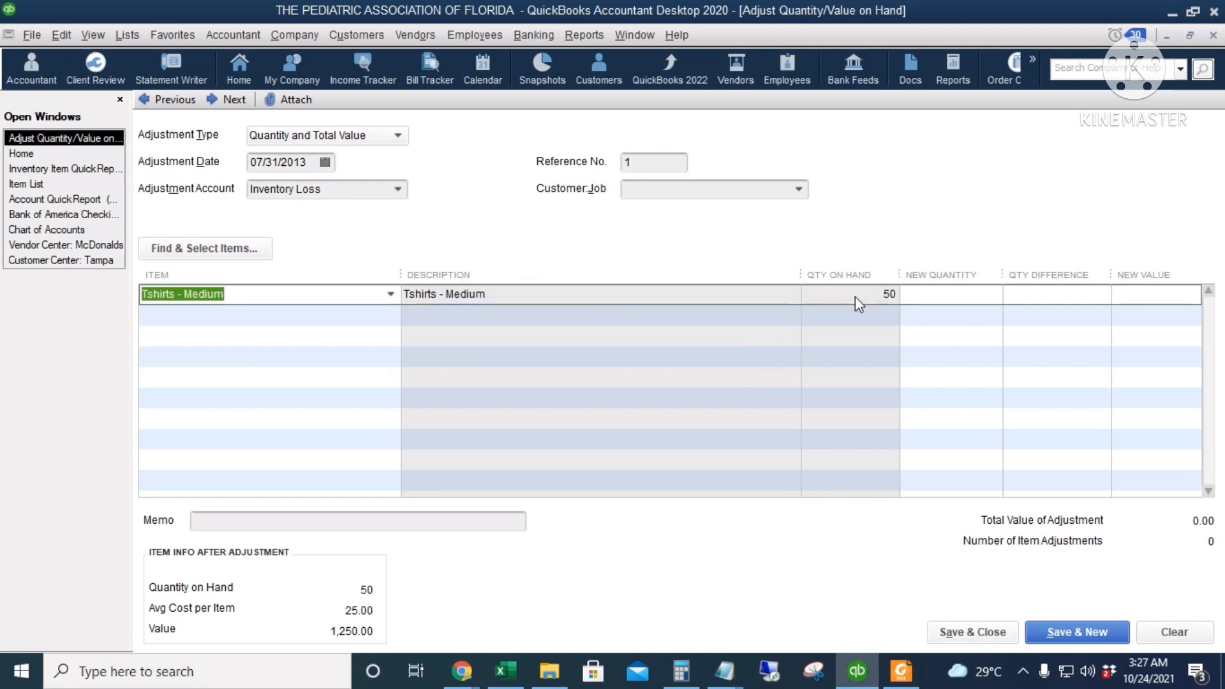
{"action": "left_click", "coordinate": [951, 299]}
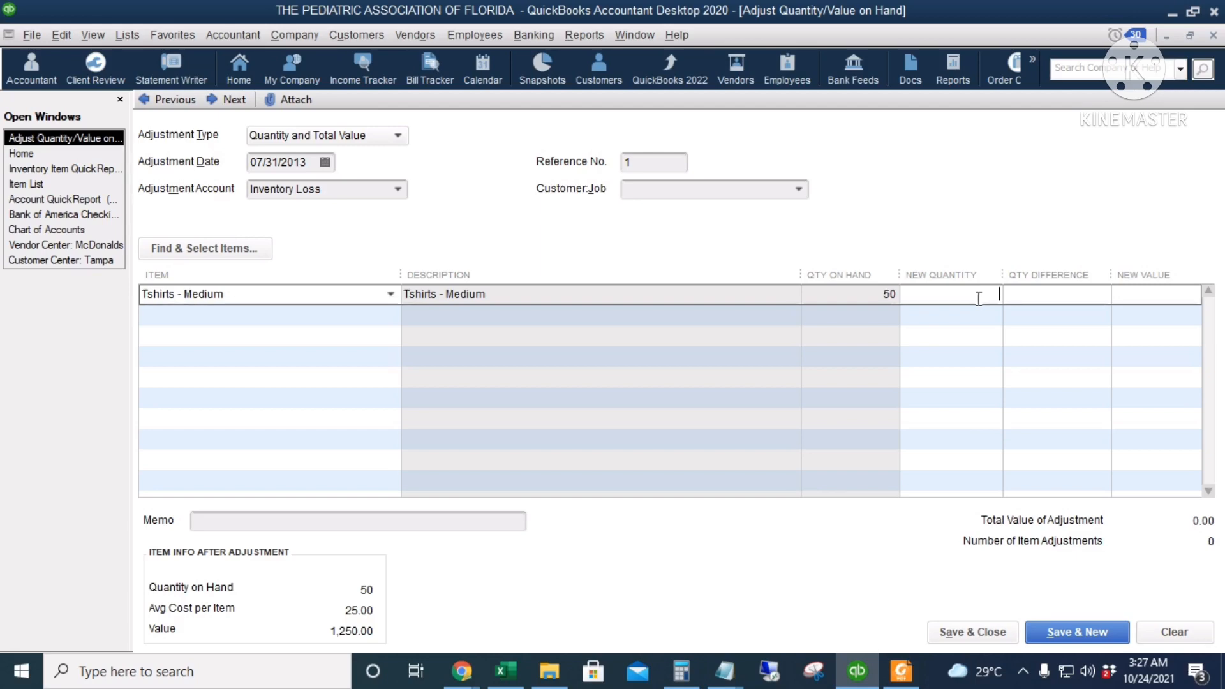
{"action": "type", "text": "45"}
{"action": "left_click", "coordinate": [1060, 297]}
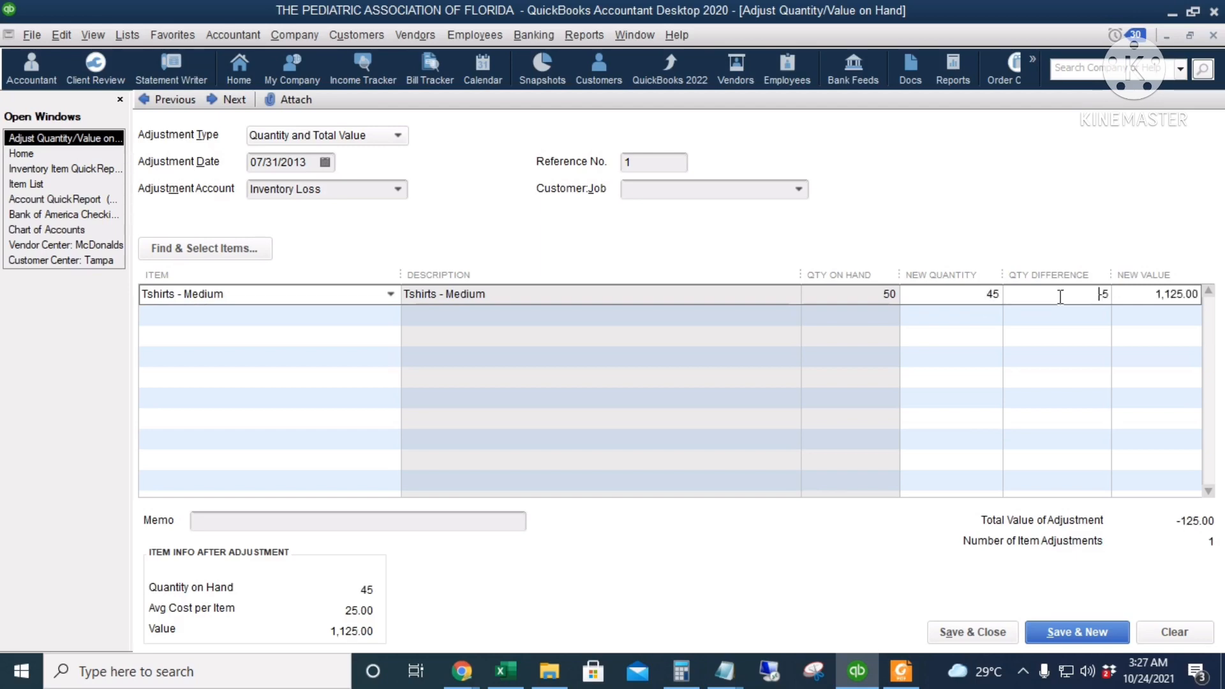
{"action": "left_click", "coordinate": [1134, 299]}
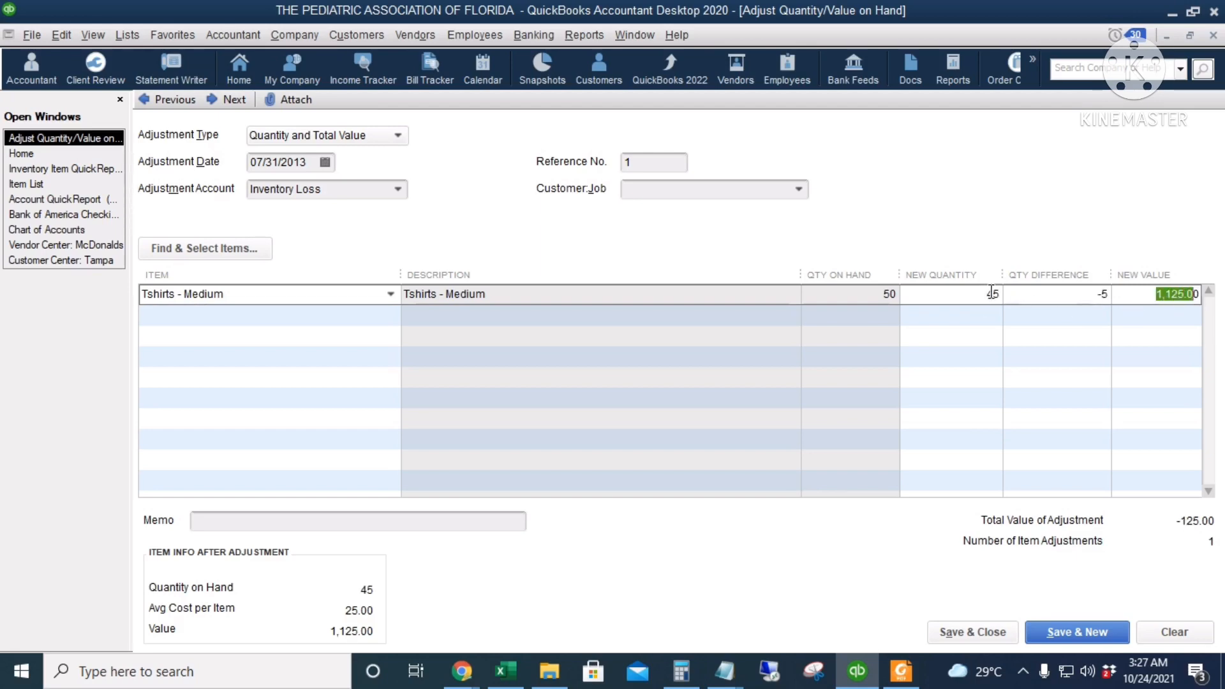
{"action": "left_click", "coordinate": [1144, 297]}
{"action": "left_click", "coordinate": [951, 638]}
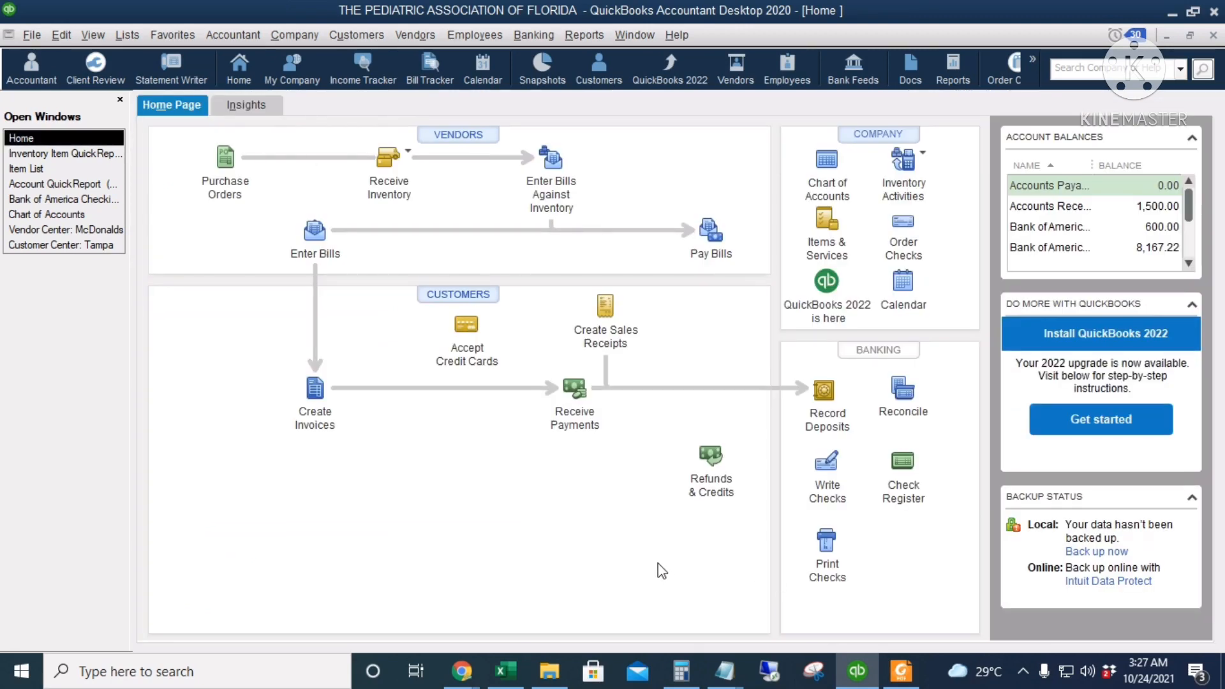
Run a QuickReport for the Tshirts - Medium item covering all dates, examine its bill and adjustment lines, and close the report and item list
{"action": "left_click", "coordinate": [826, 220]}
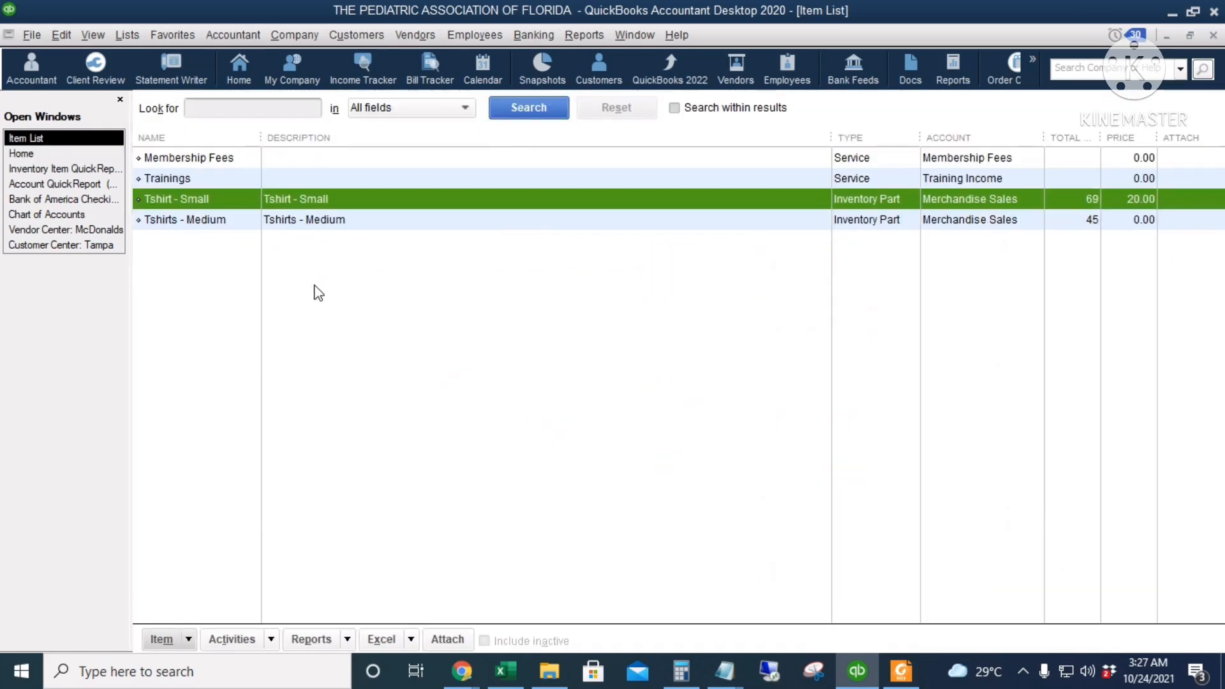
{"action": "left_click", "coordinate": [339, 221]}
{"action": "right_click", "coordinate": [338, 221]}
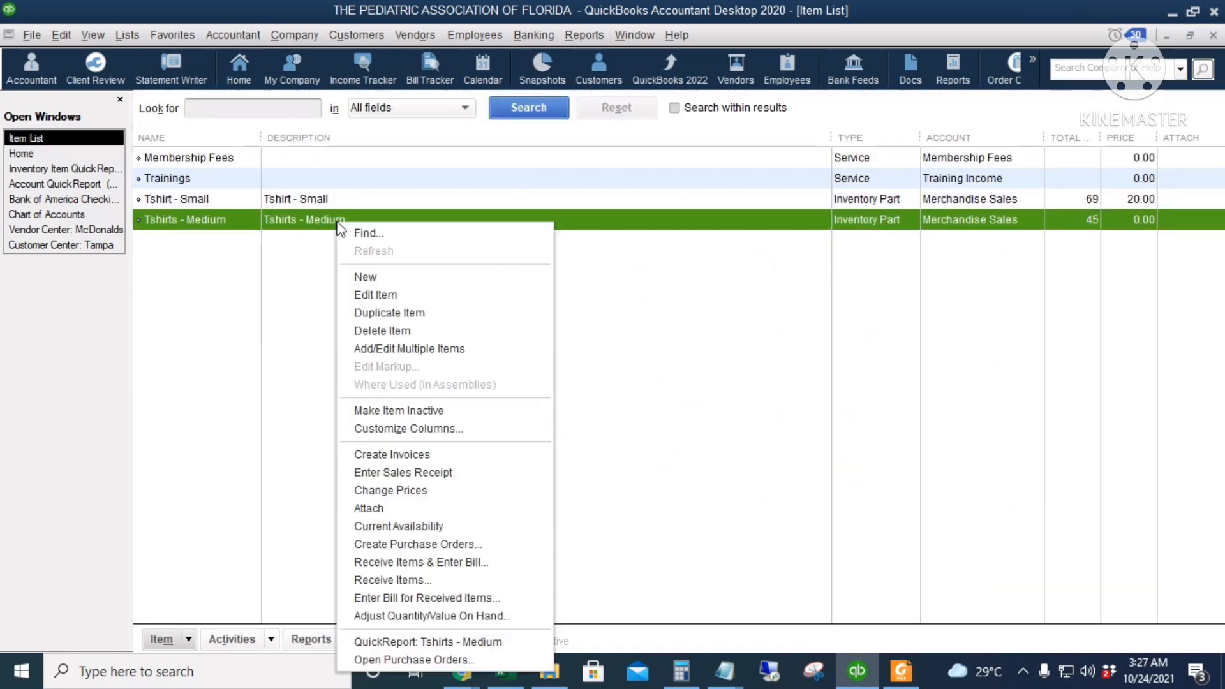
{"action": "left_click", "coordinate": [488, 644]}
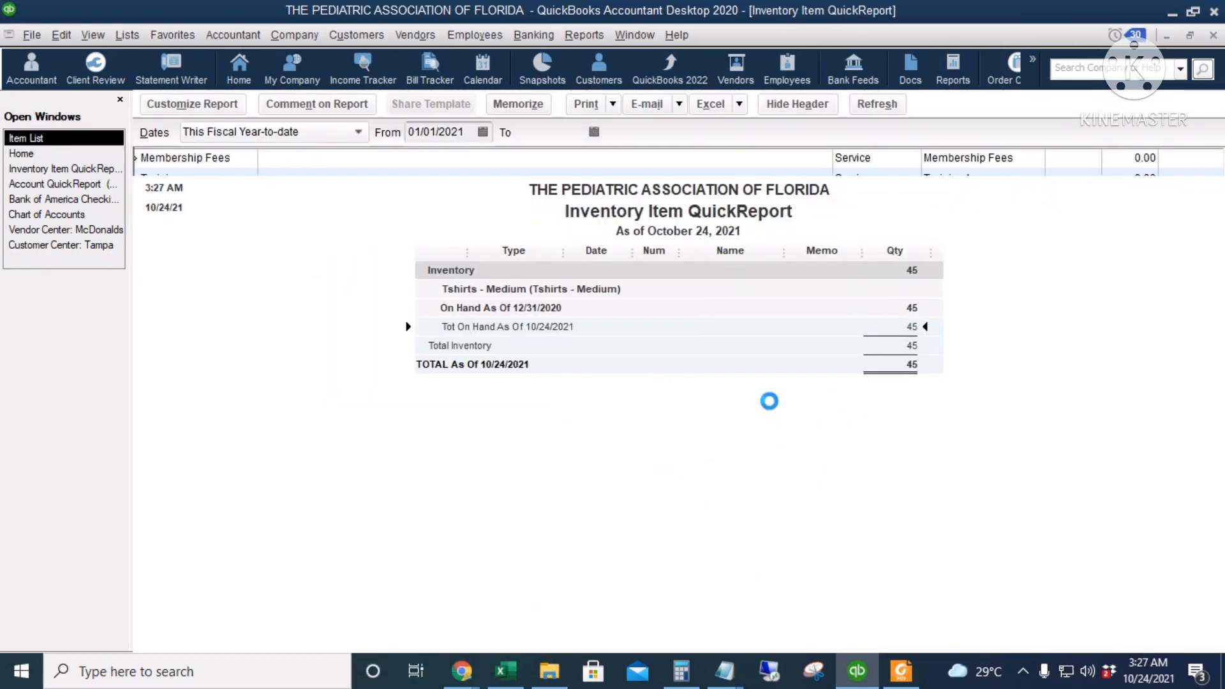
{"action": "key", "text": "a"}
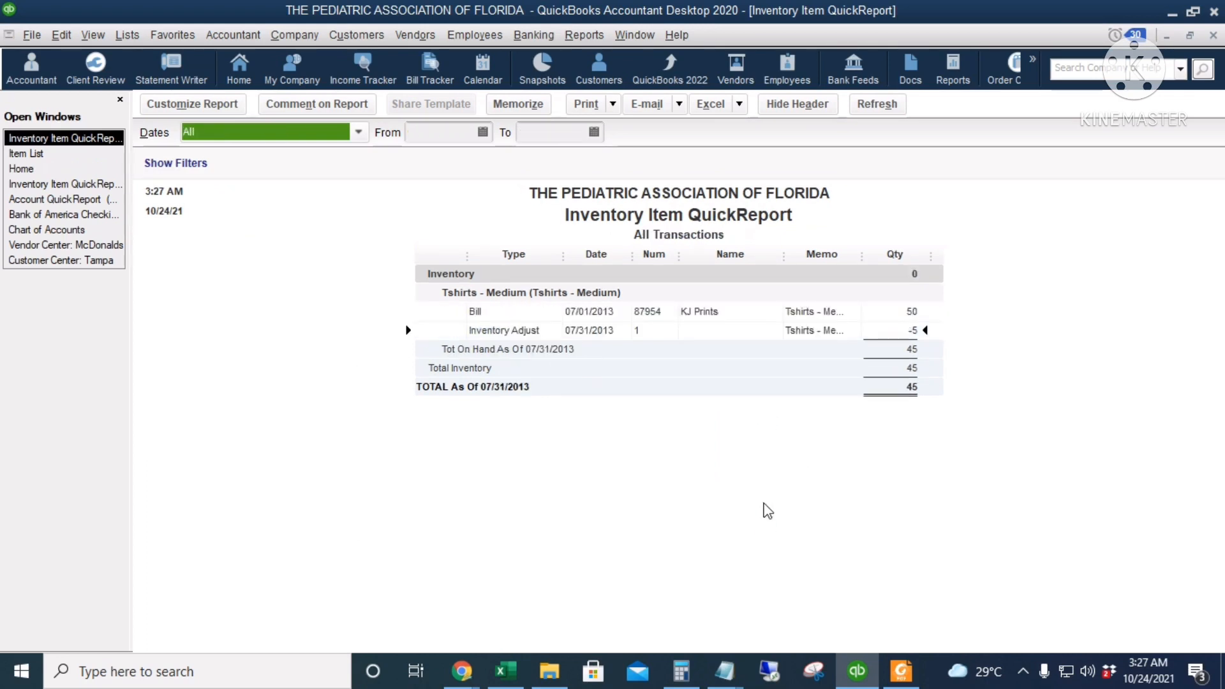
{"action": "left_click", "coordinate": [794, 313]}
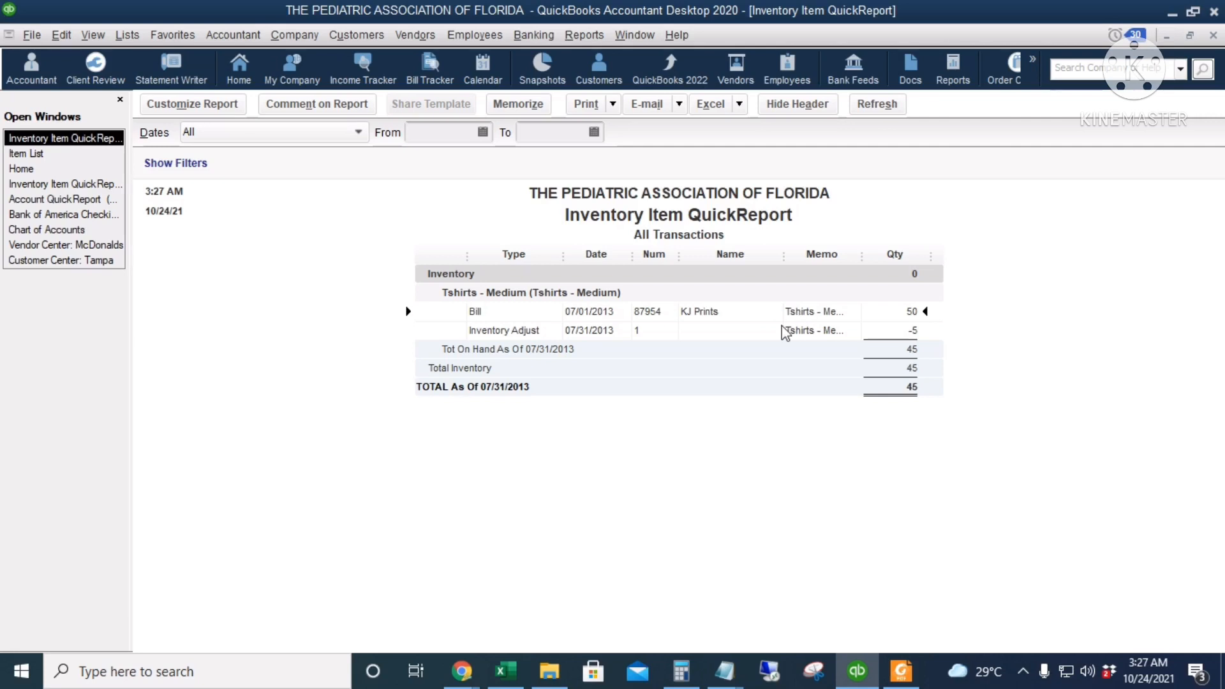
{"action": "left_click", "coordinate": [805, 328]}
{"action": "left_click", "coordinate": [906, 350]}
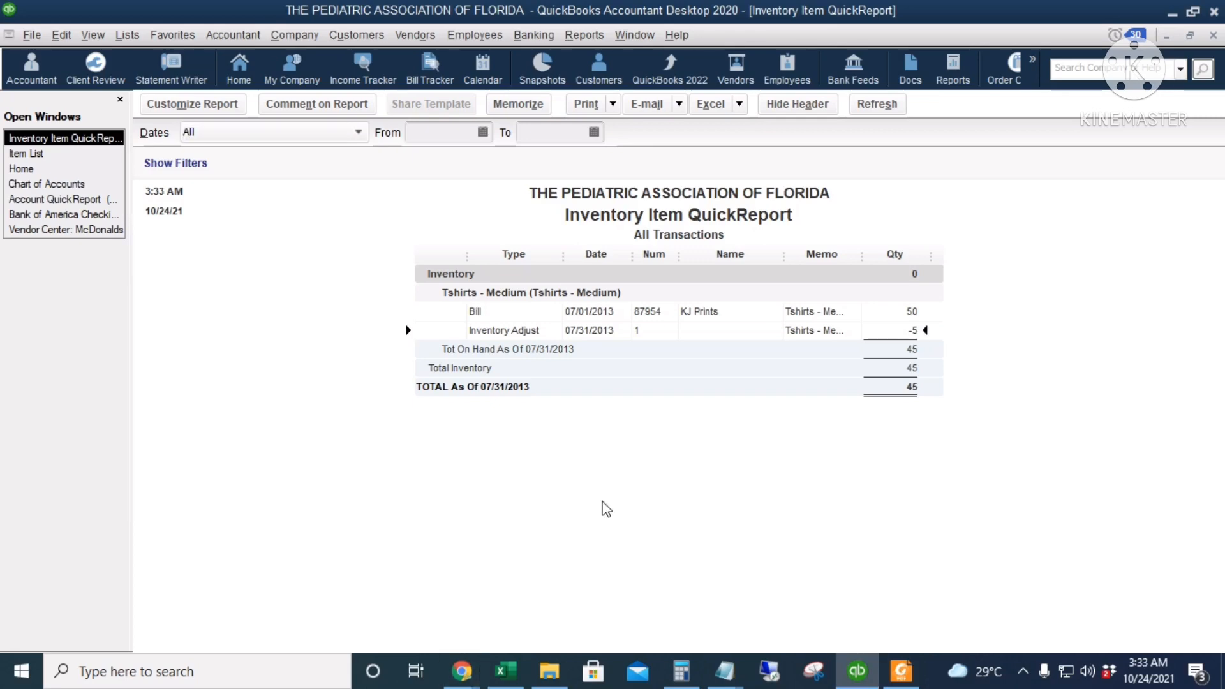
{"action": "key", "text": "Escape"}
{"action": "key", "text": "Escape"}
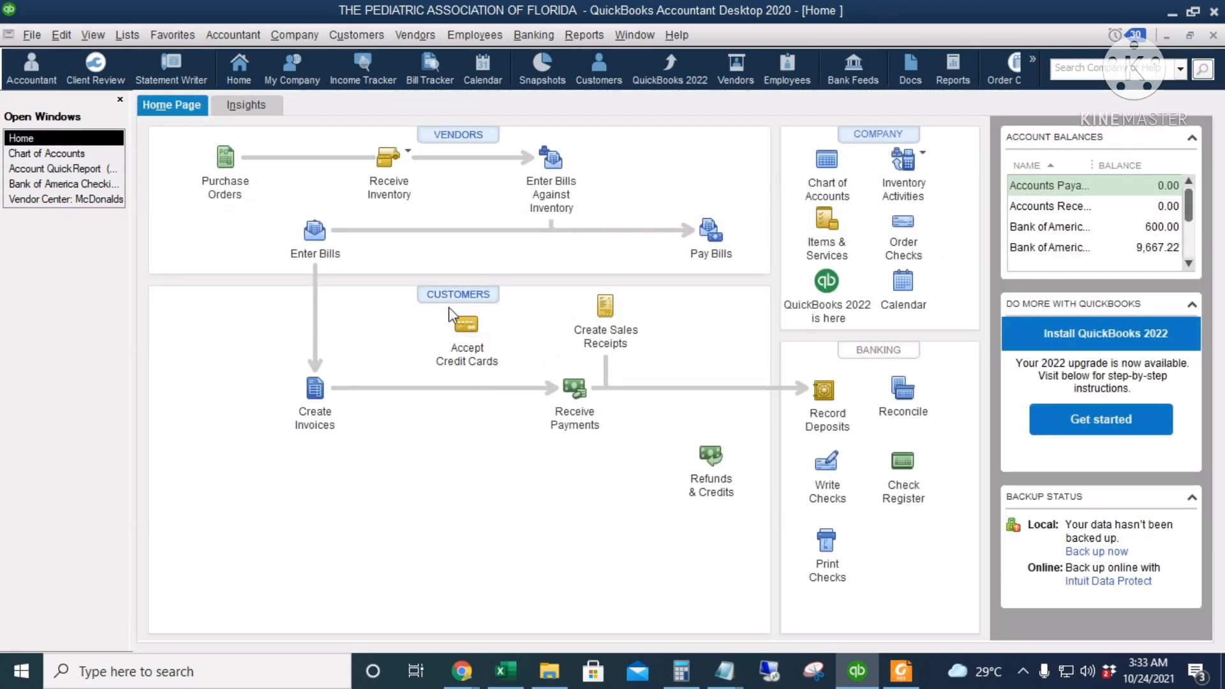
Open the Miami customer's invoice 2, review its Trainings line price, amount and payment status, and close the invoice
{"action": "left_click", "coordinate": [457, 296]}
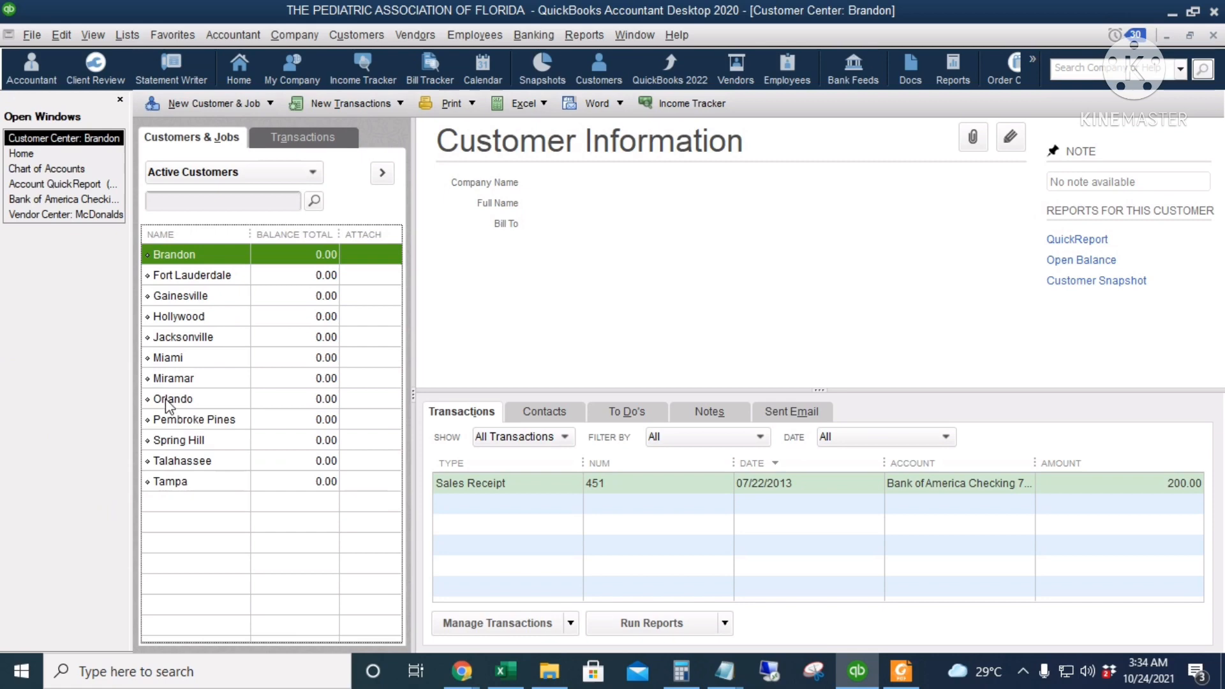
{"action": "left_click", "coordinate": [194, 360]}
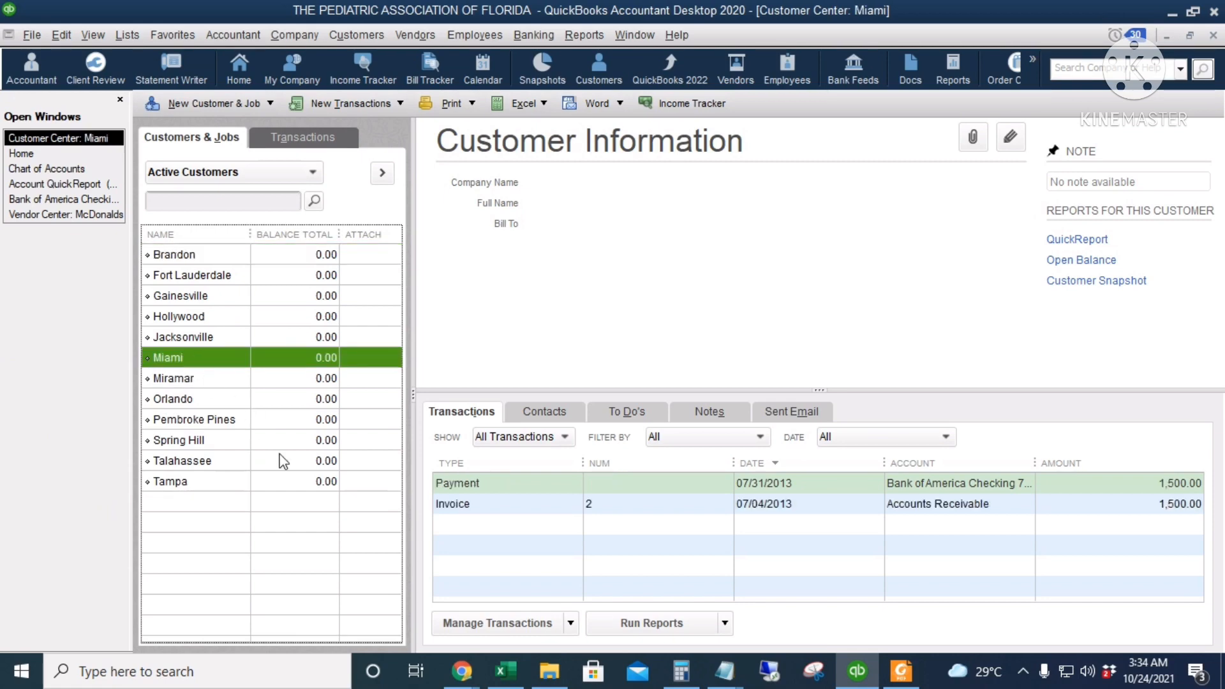
{"action": "left_click", "coordinate": [504, 509]}
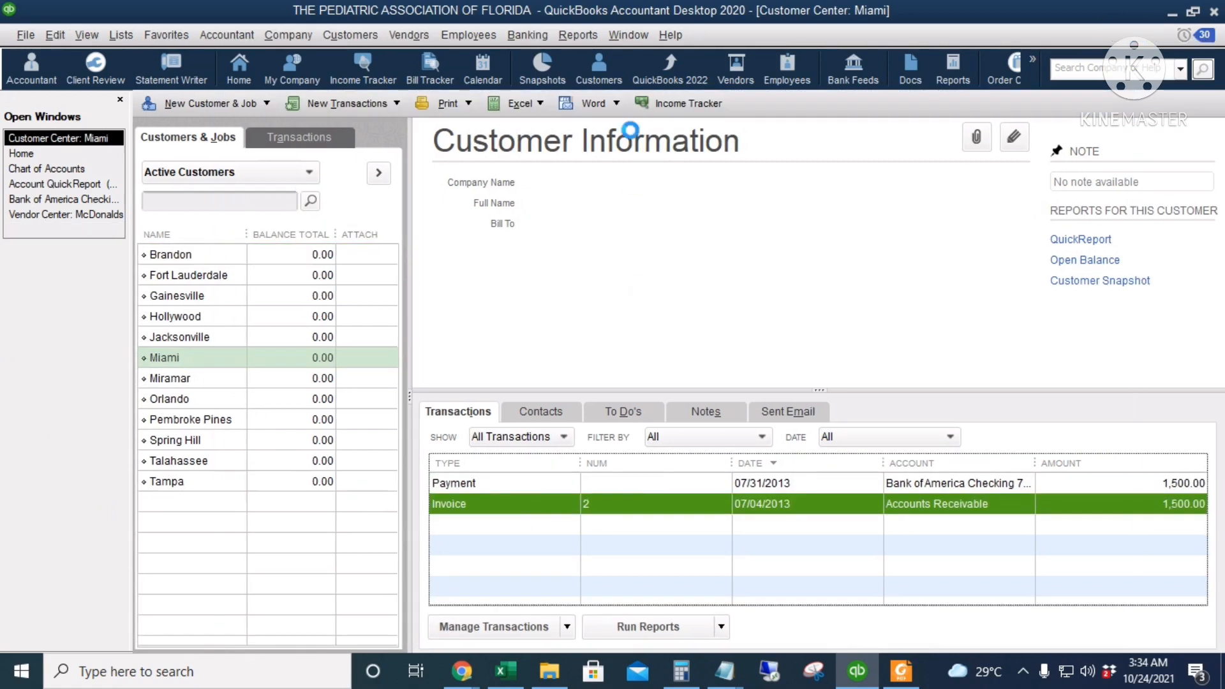
{"action": "double_click", "coordinate": [618, 510]}
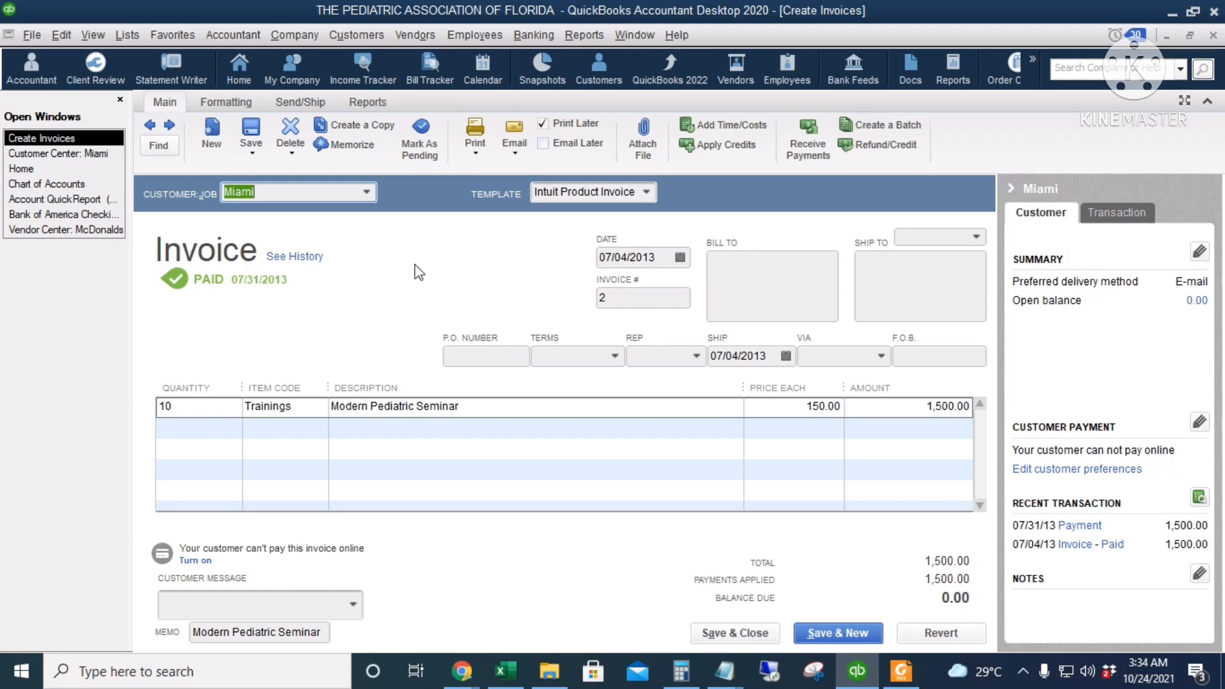
{"action": "left_click", "coordinate": [823, 407]}
{"action": "left_click", "coordinate": [893, 408]}
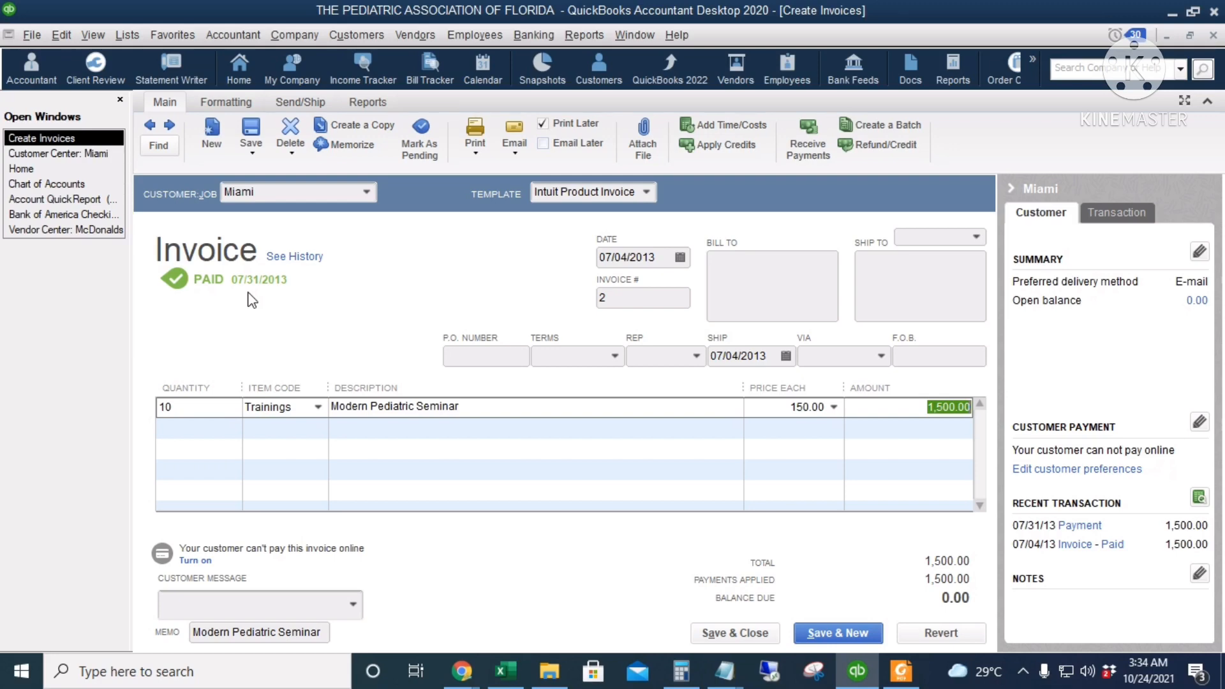
{"action": "left_click", "coordinate": [715, 632]}
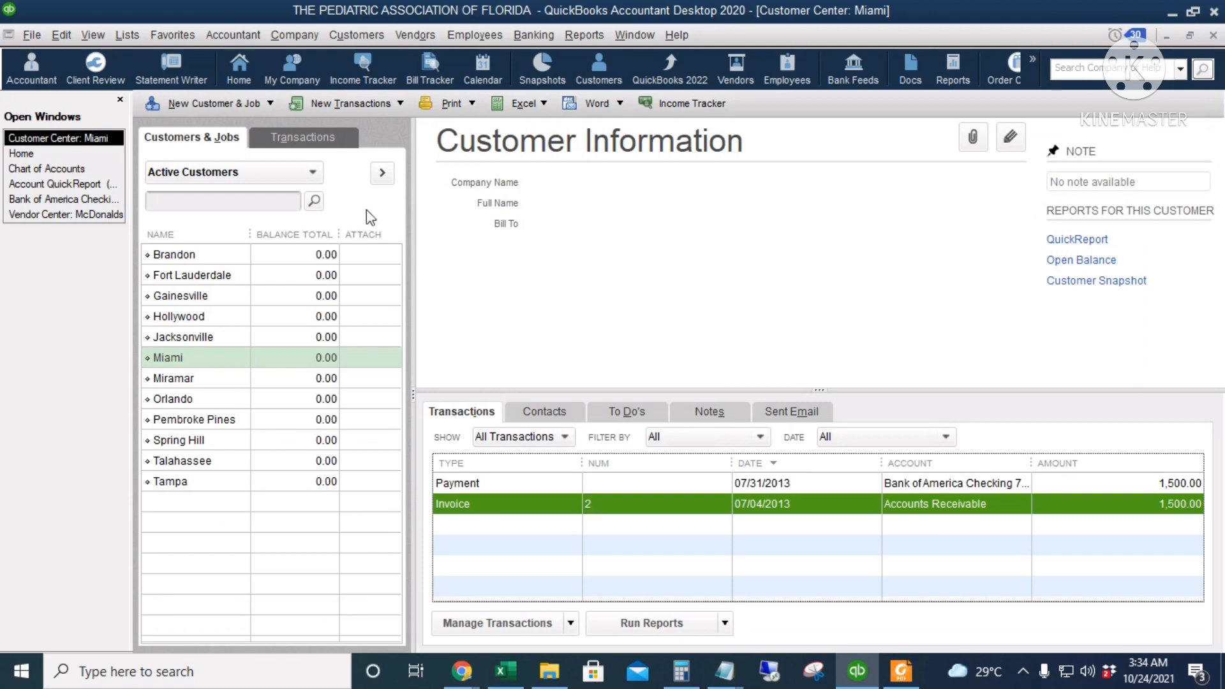
Create a new credit memo for the Miami customer, dated 08/01/2013
{"action": "left_click", "coordinate": [26, 158]}
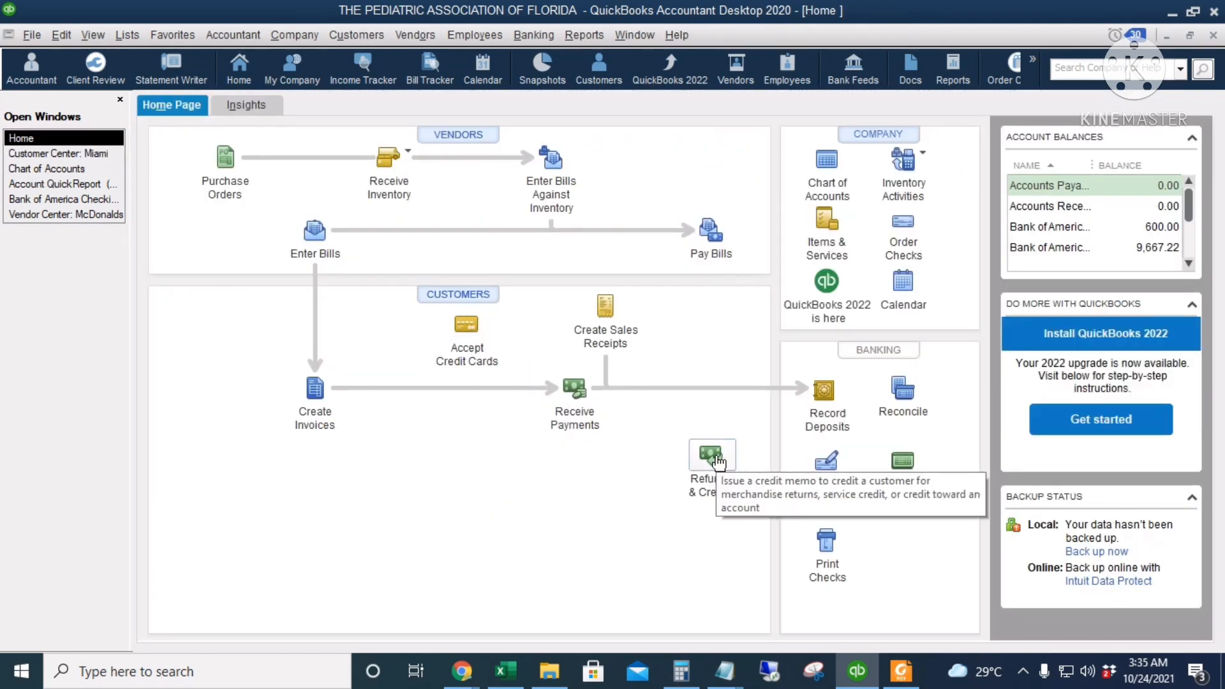
{"action": "left_click", "coordinate": [716, 482]}
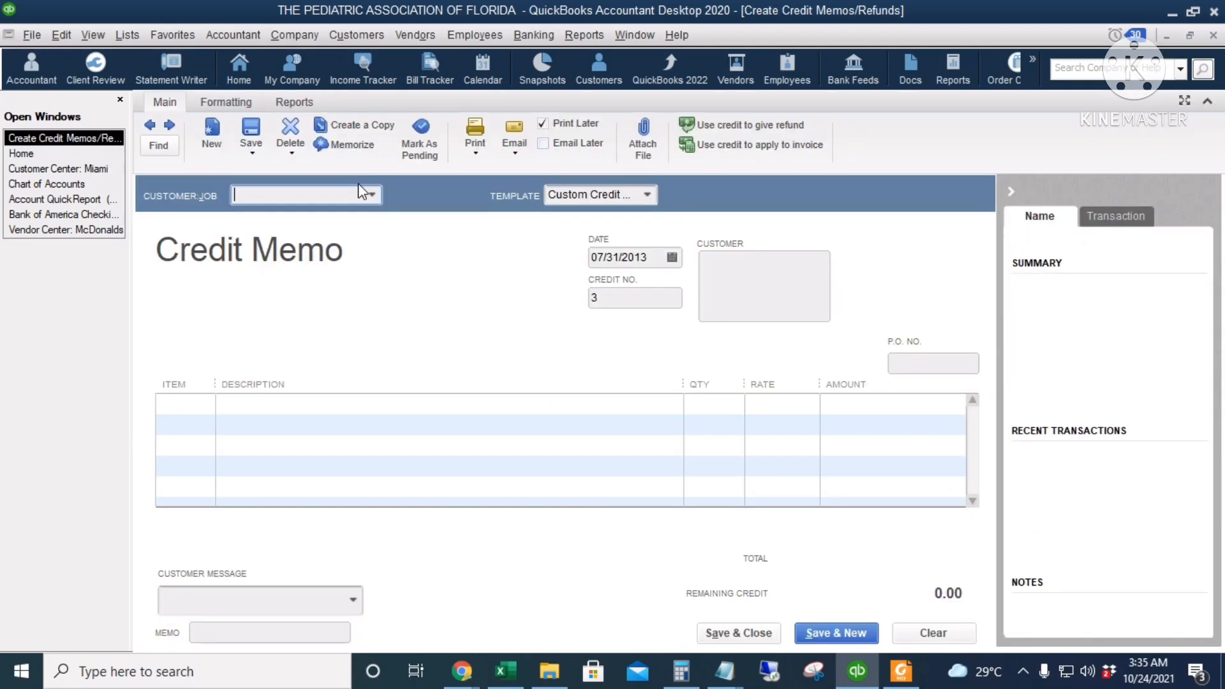
{"action": "type", "text": "Miami"}
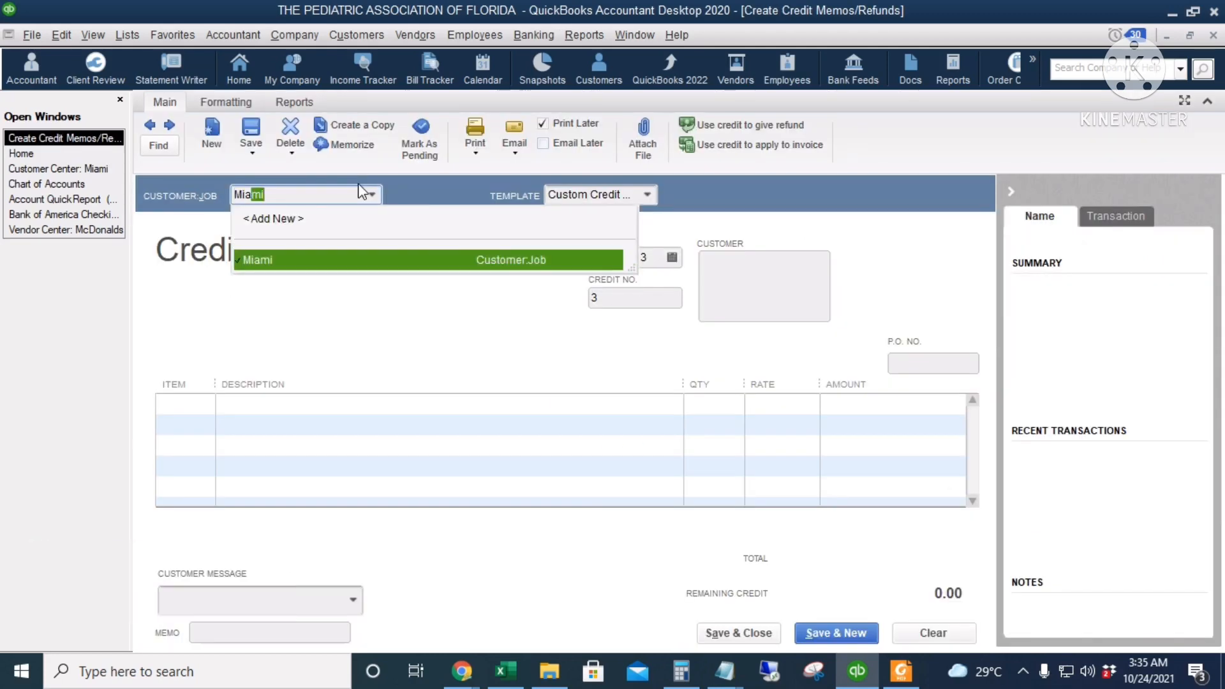
{"action": "key", "text": "Tab"}
{"action": "left_click", "coordinate": [672, 257]}
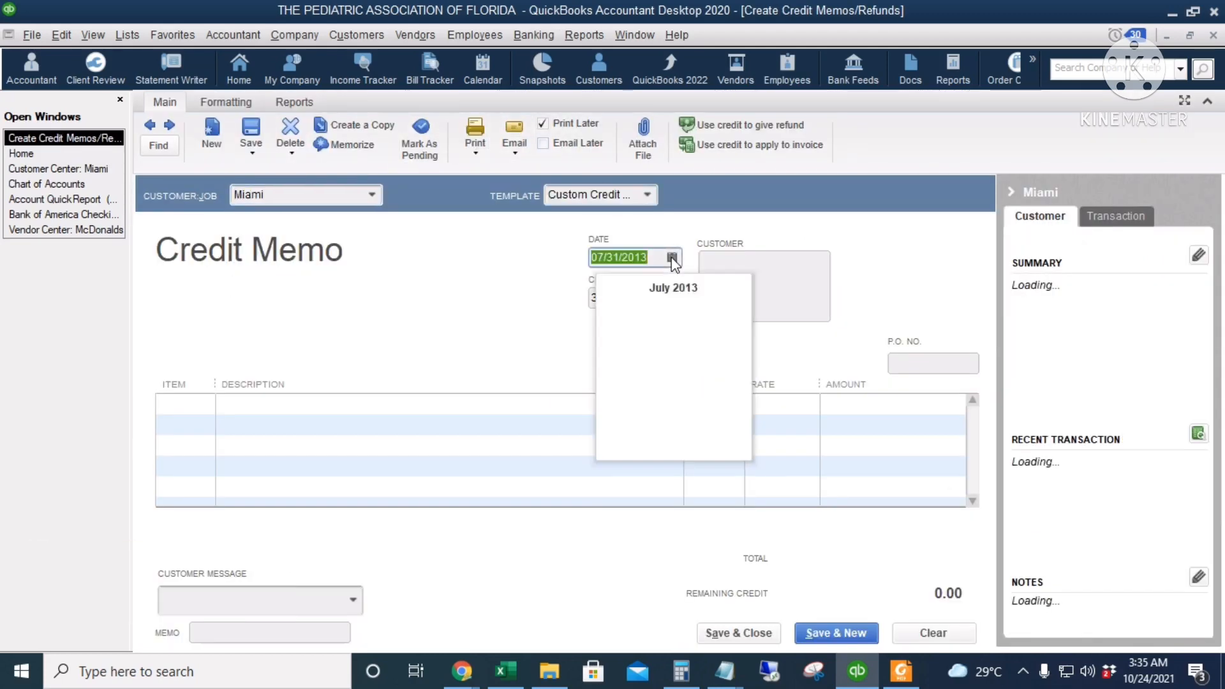
{"action": "left_click", "coordinate": [737, 288]}
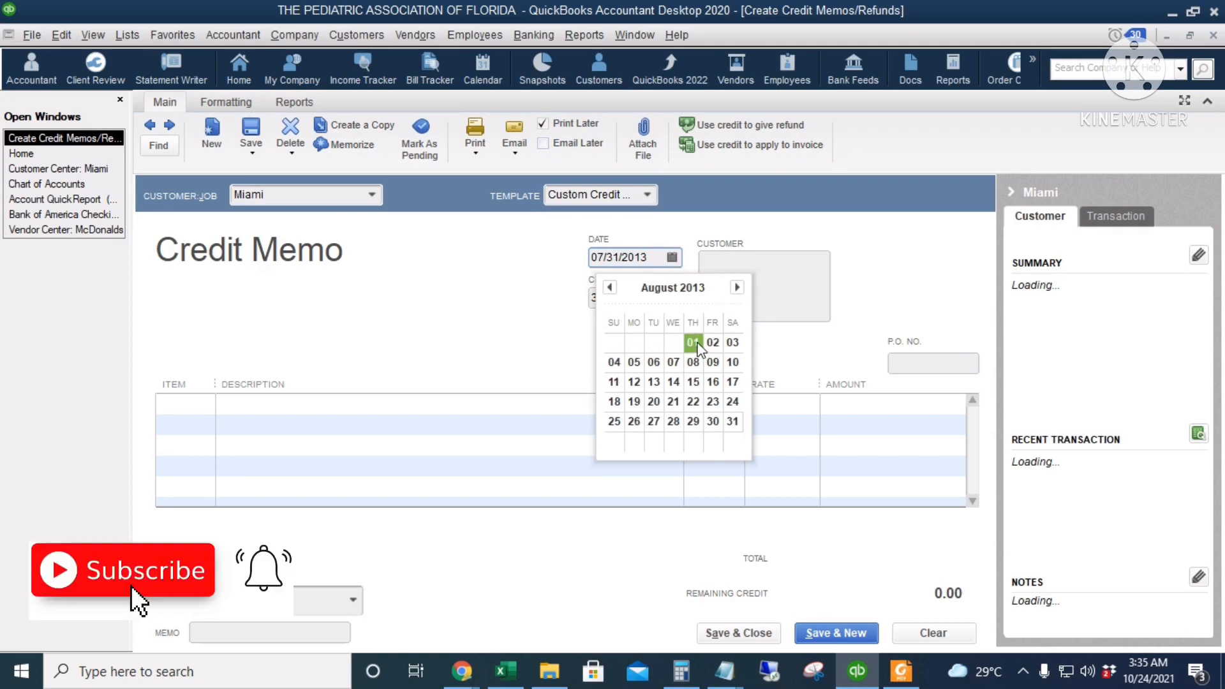
{"action": "left_click", "coordinate": [692, 342]}
{"action": "left_click", "coordinate": [640, 297]}
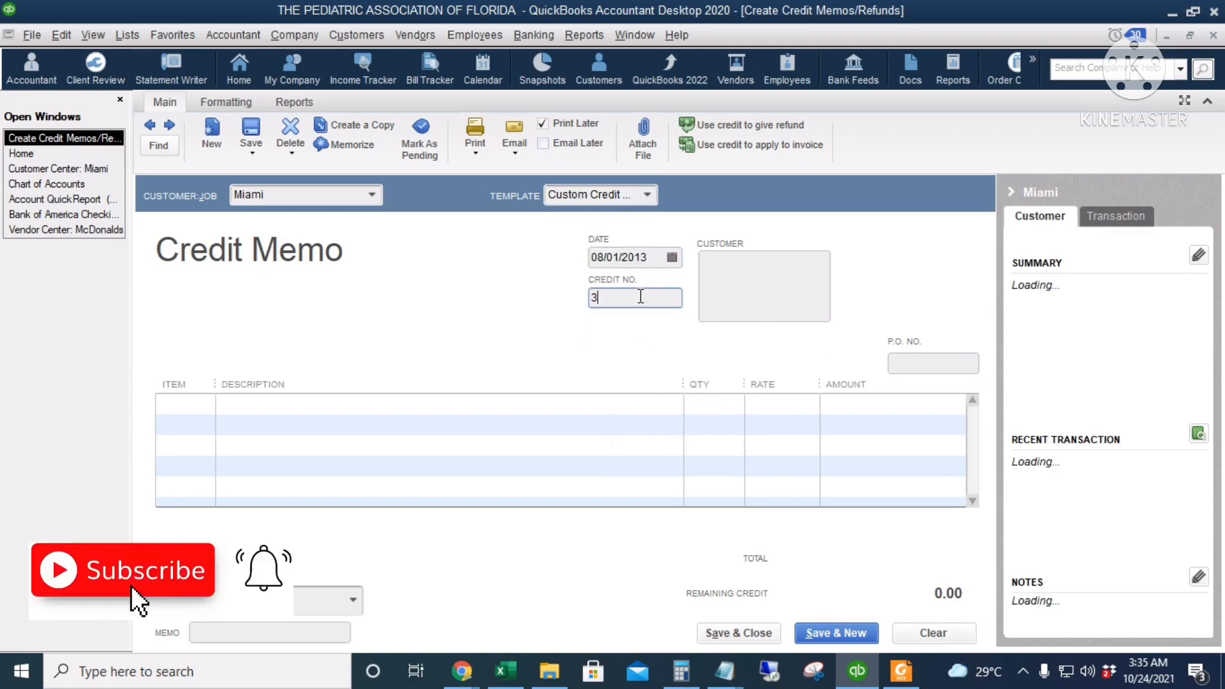
Widen the credit memo's item column and add a Trainings line with the description Modern Pediatric Seminar
{"action": "left_click_drag", "start_coordinate": [216, 384], "coordinate": [281, 373]}
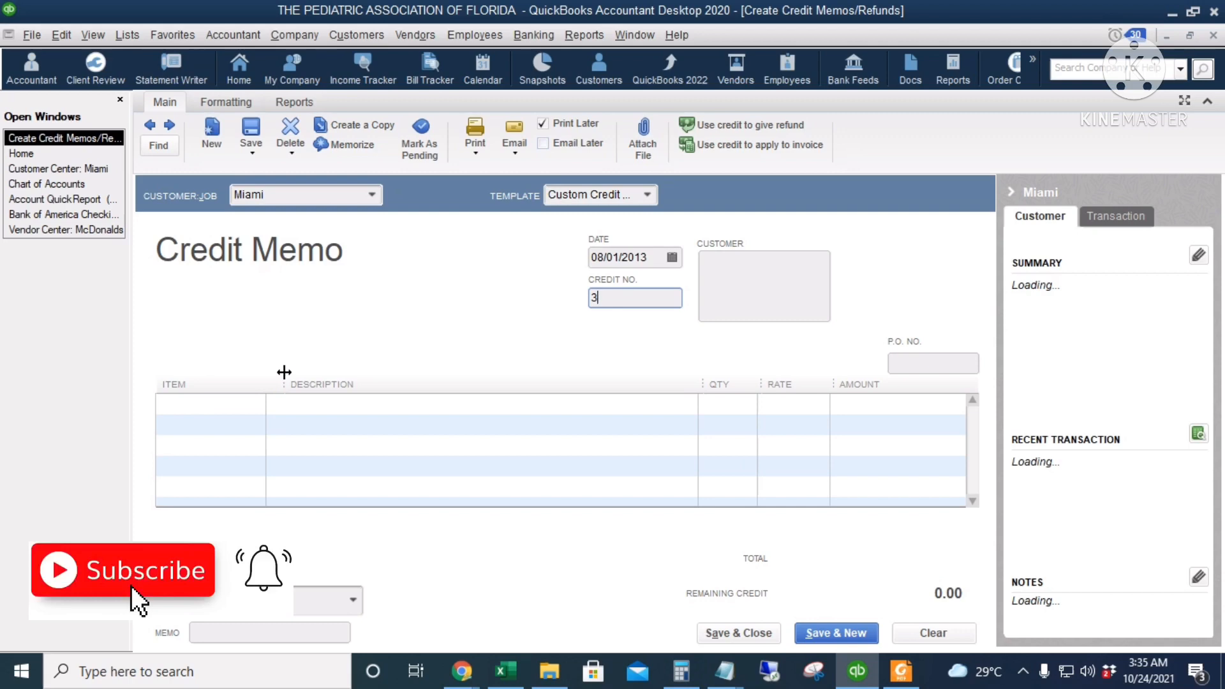
{"action": "left_click", "coordinate": [246, 405]}
{"action": "left_click", "coordinate": [272, 406]}
{"action": "left_click", "coordinate": [262, 490]}
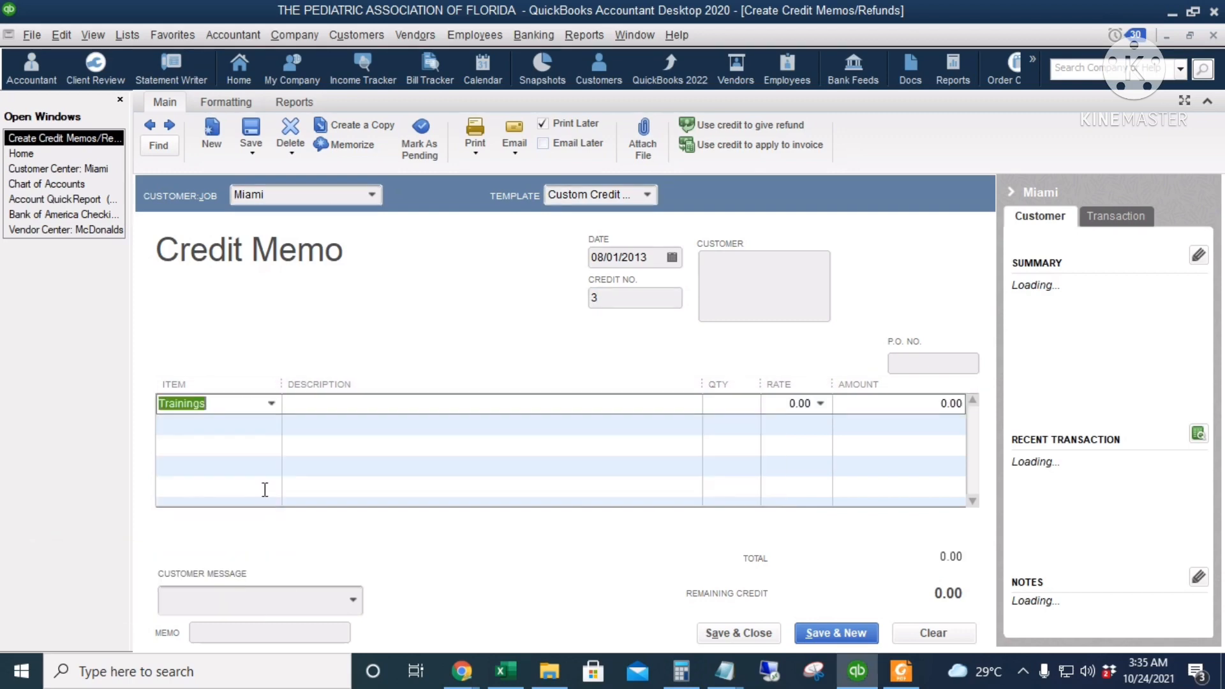
{"action": "left_click", "coordinate": [506, 406]}
{"action": "type", "text": "Modern"}
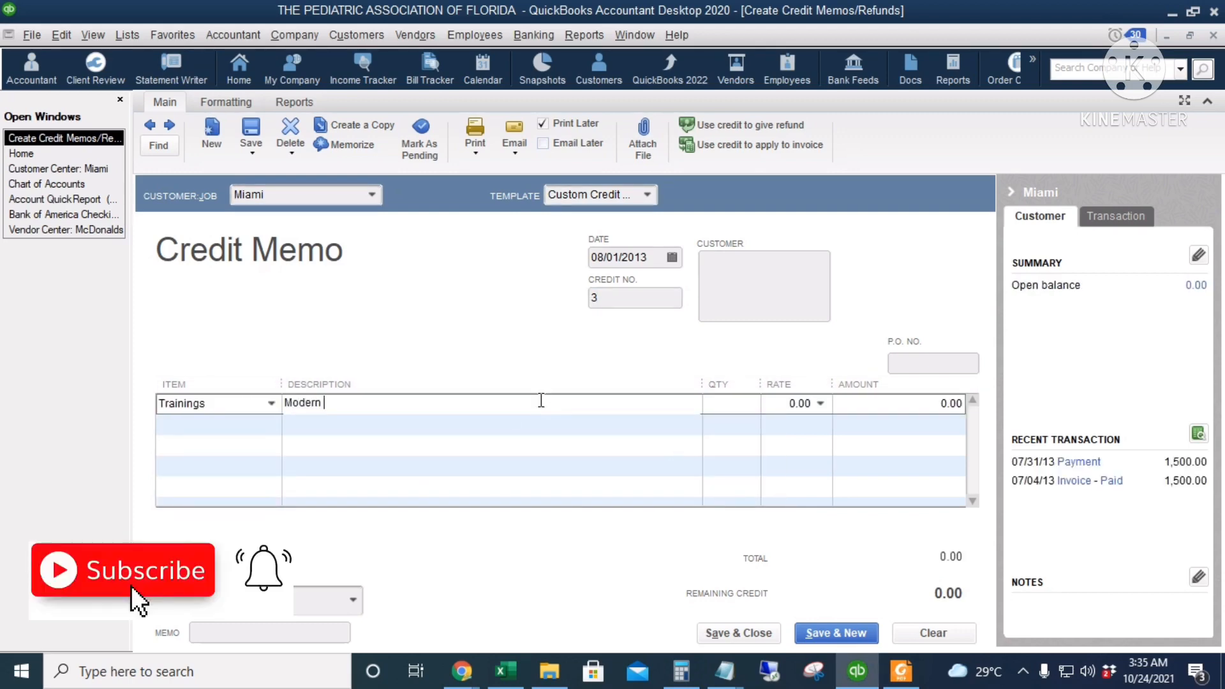
{"action": "type", "text": " Pediatric Seminar"}
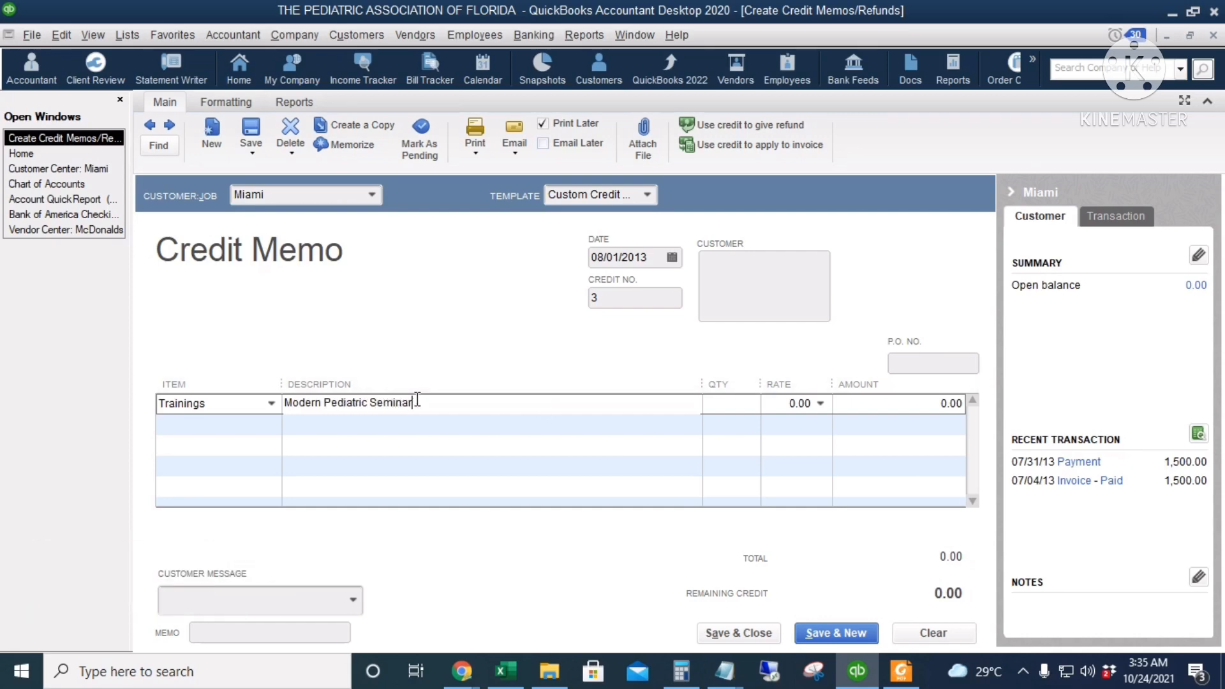
Copy the Trainings line's description into the credit memo's memo field
{"action": "left_click_drag", "start_coordinate": [417, 400], "coordinate": [261, 406]}
{"action": "key", "text": "ctrl+c"}
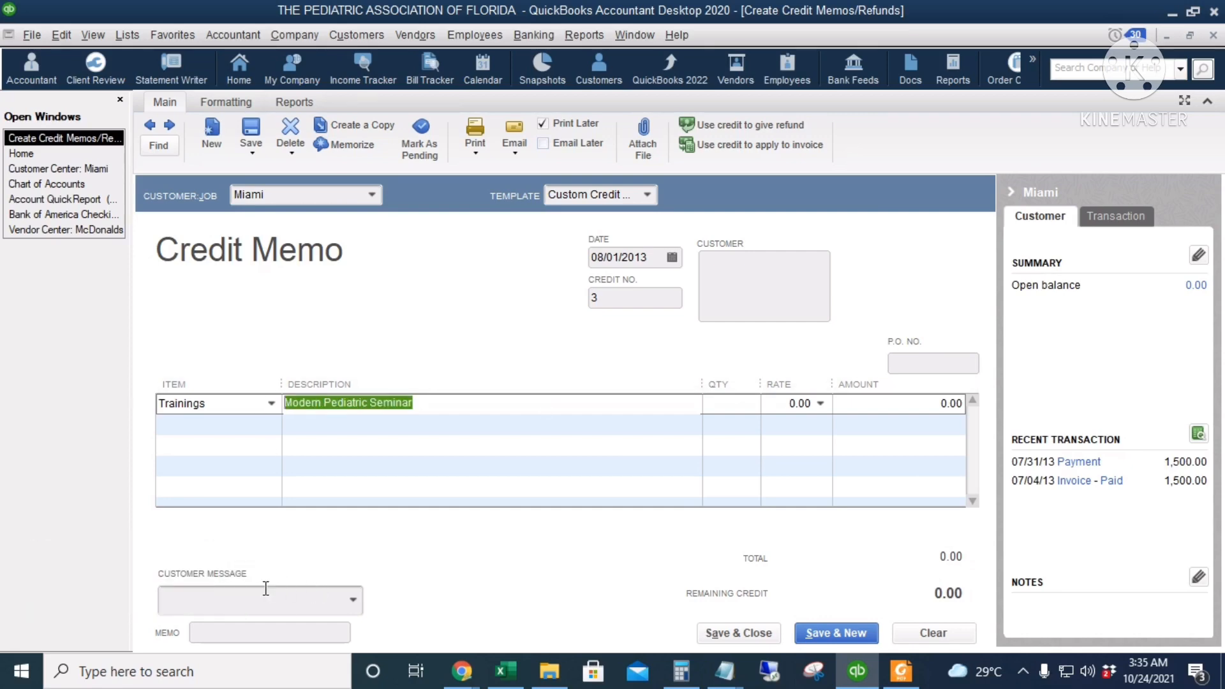
{"action": "left_click", "coordinate": [239, 634]}
{"action": "key", "text": "ctrl+v"}
Set the Trainings line to quantity 2 at a rate of 150.00, and save and close the credit memo
{"action": "left_click", "coordinate": [734, 403]}
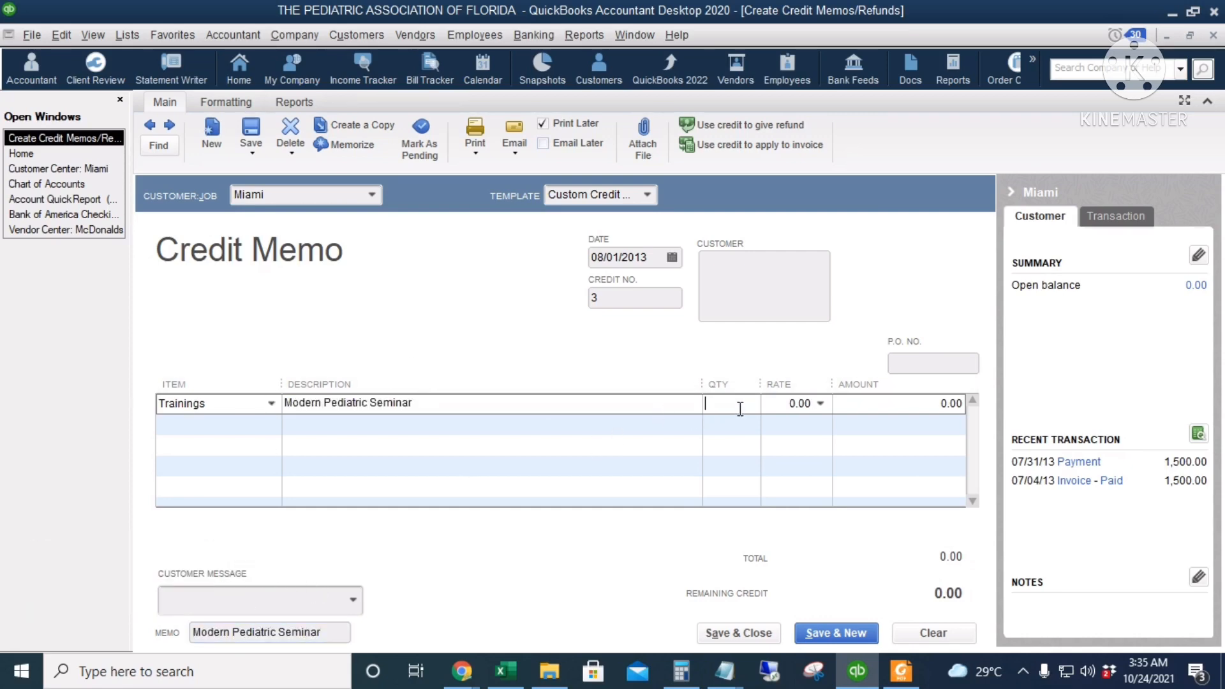
{"action": "type", "text": "2"}
{"action": "key", "text": "Tab"}
{"action": "type", "text": "15"}
{"action": "key", "text": "Tab"}
{"action": "left_click", "coordinate": [921, 407]}
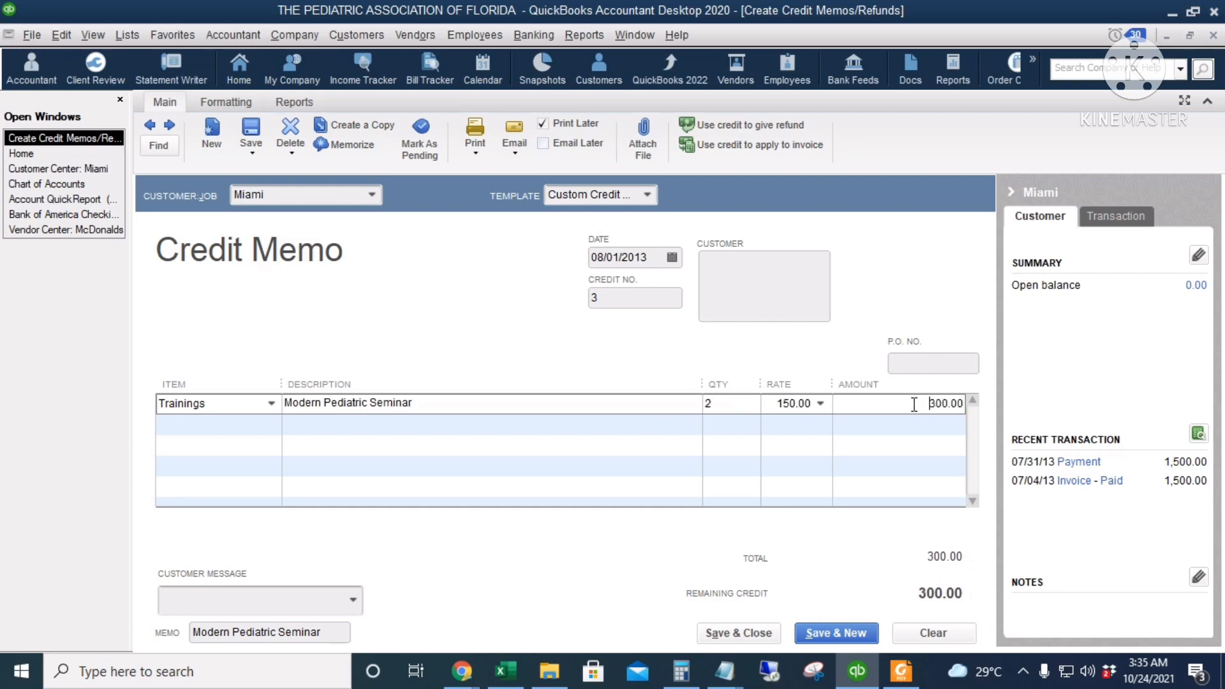
{"action": "left_click", "coordinate": [731, 644]}
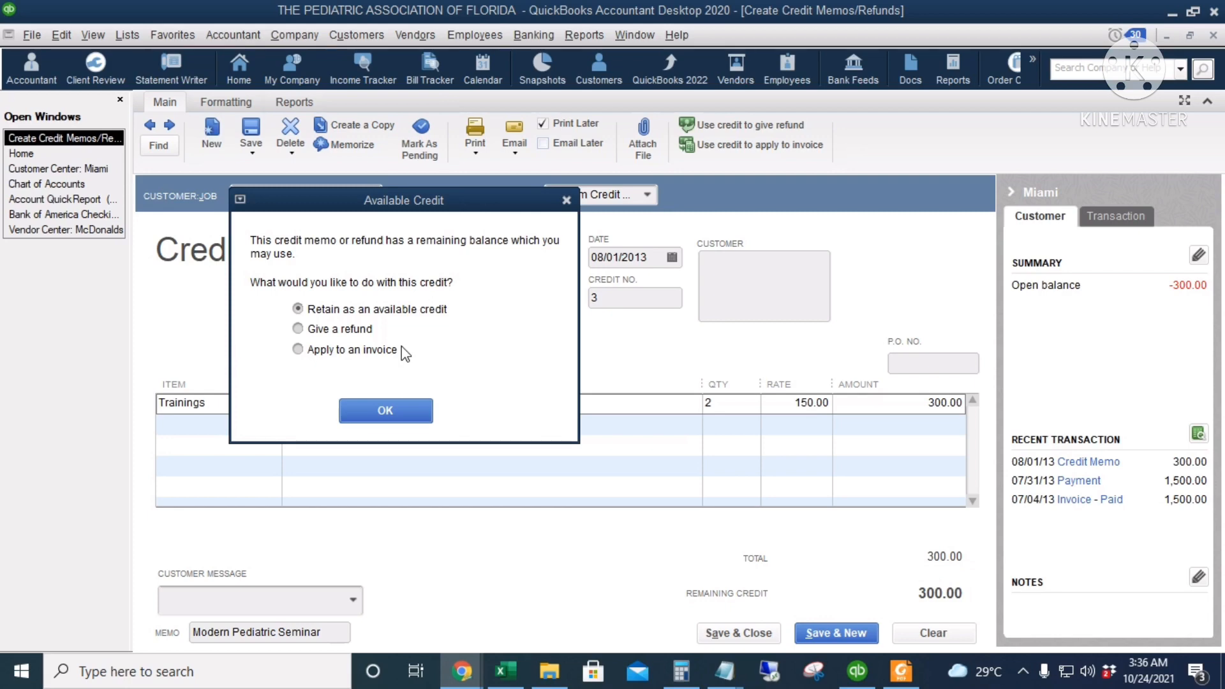
Choose to give a refund for the credit memo's available credit and confirm the choice
{"action": "left_click", "coordinate": [366, 352]}
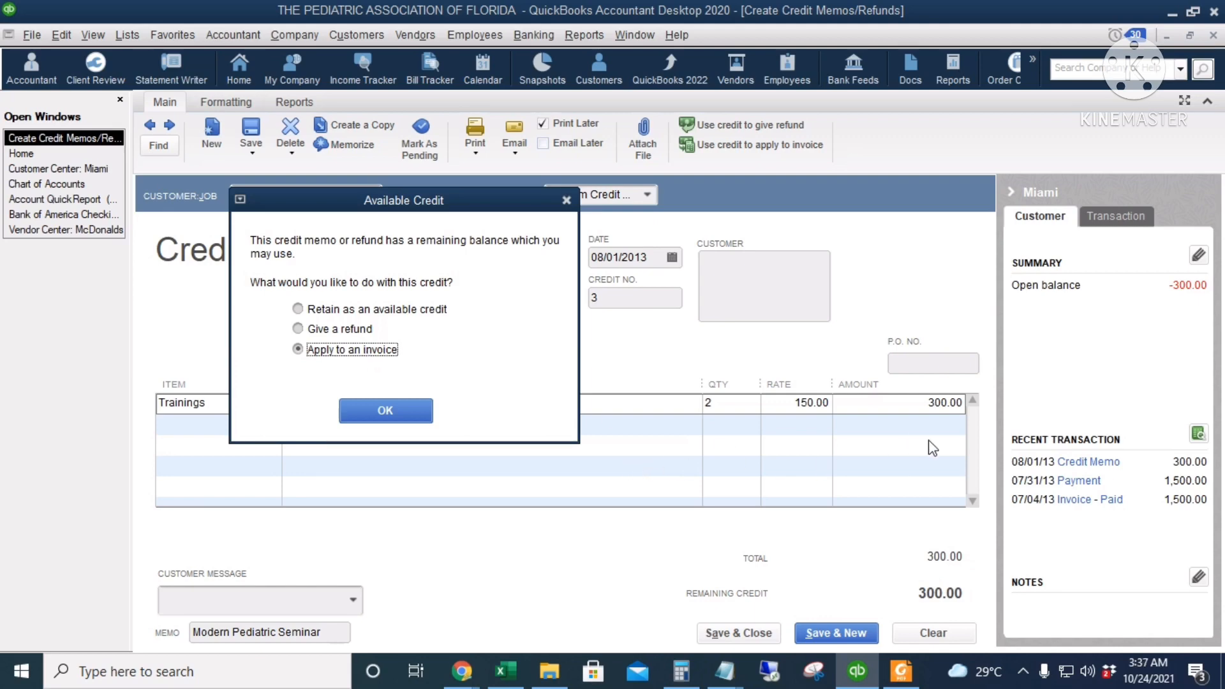
{"action": "left_click", "coordinate": [343, 330]}
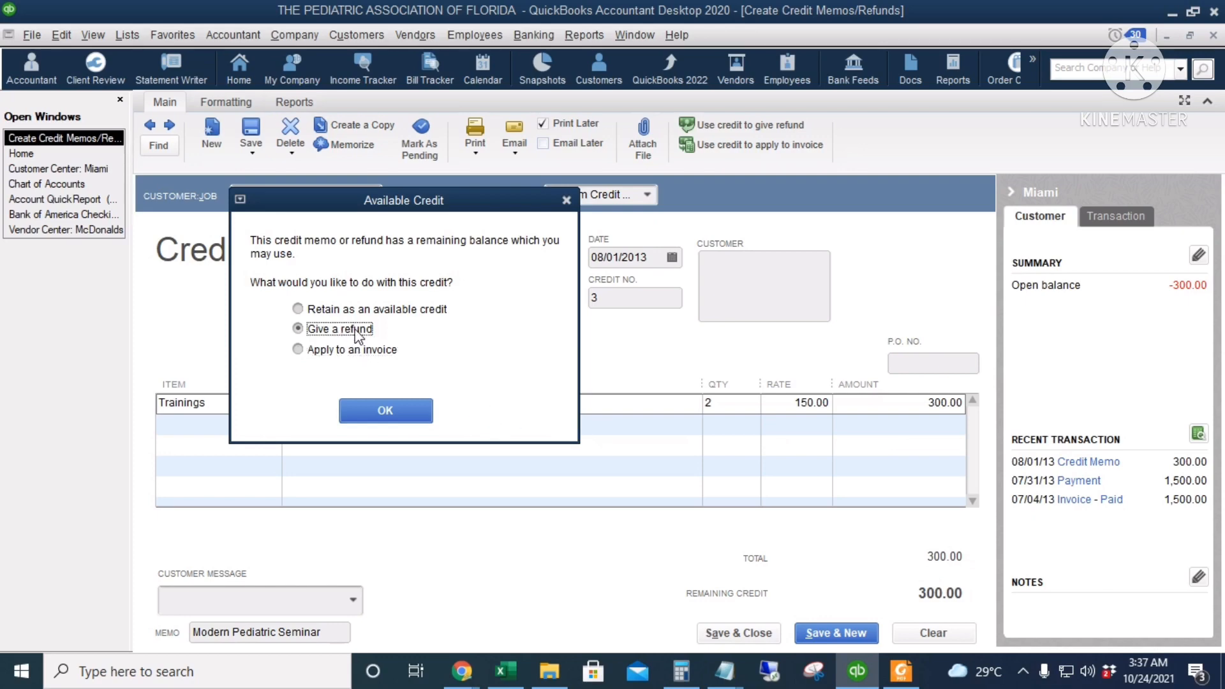
{"action": "left_click", "coordinate": [386, 411]}
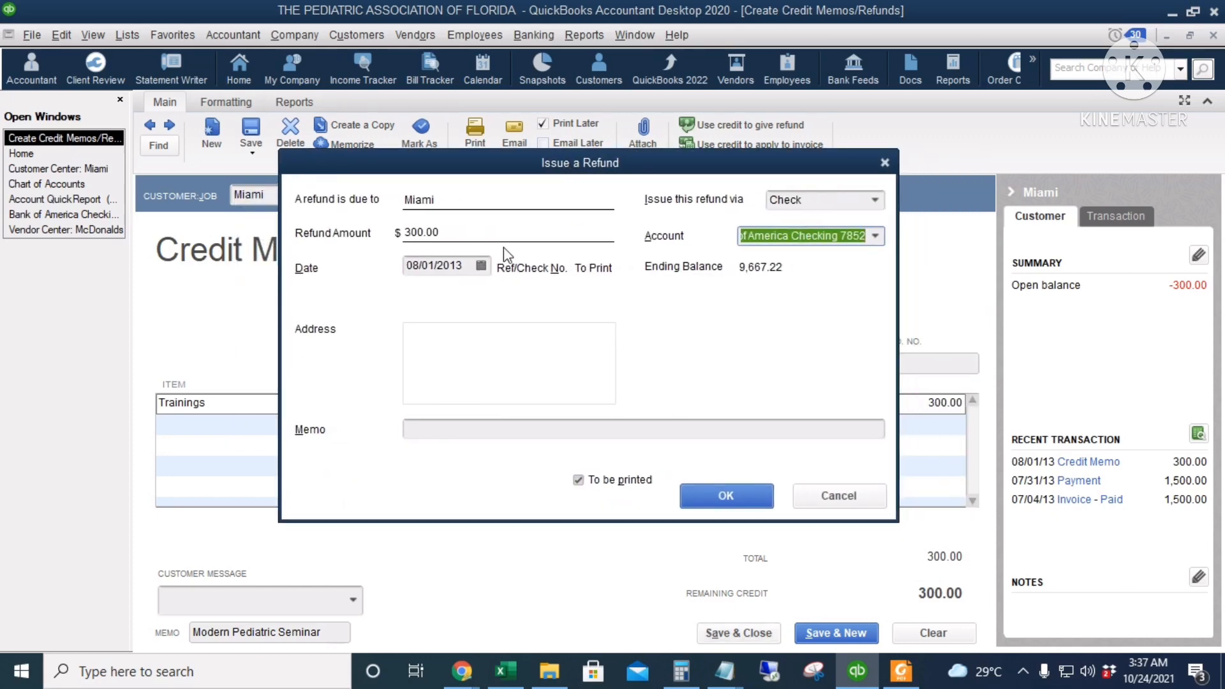
Keep the refund issued by check from the preselected Bank of America checking account, dated 08/01/2013
{"action": "left_click", "coordinate": [849, 200]}
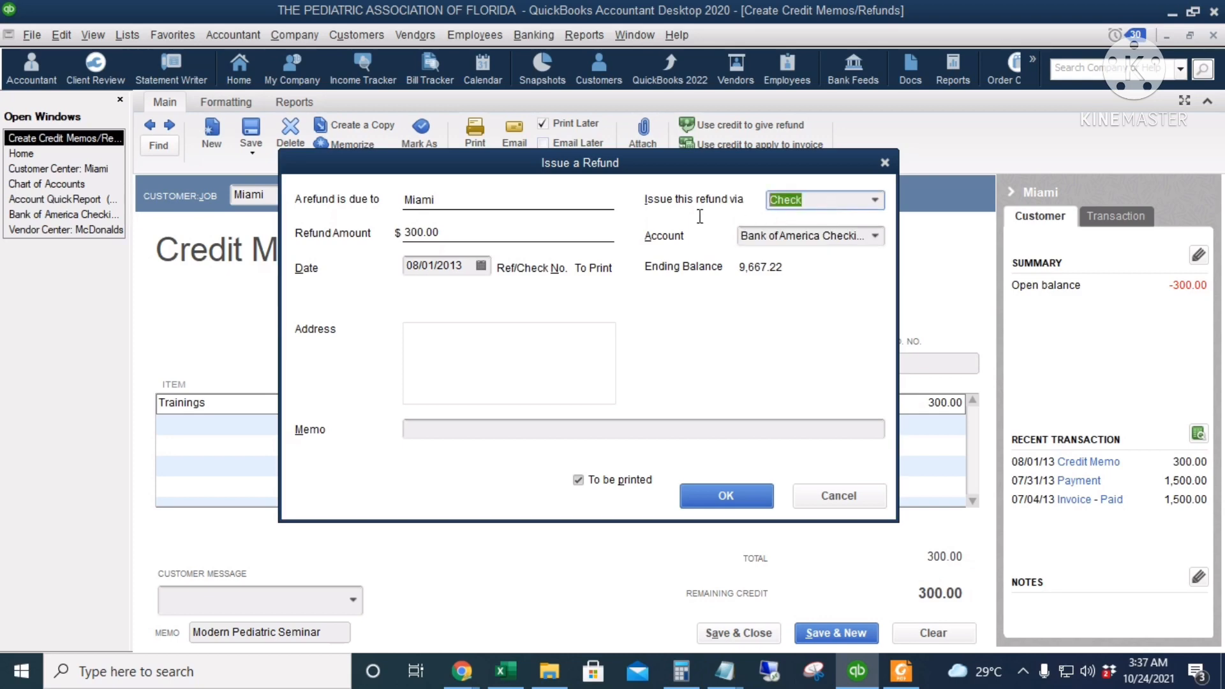
{"action": "left_click", "coordinate": [874, 199]}
{"action": "left_click", "coordinate": [875, 199]}
{"action": "left_click", "coordinate": [875, 235]}
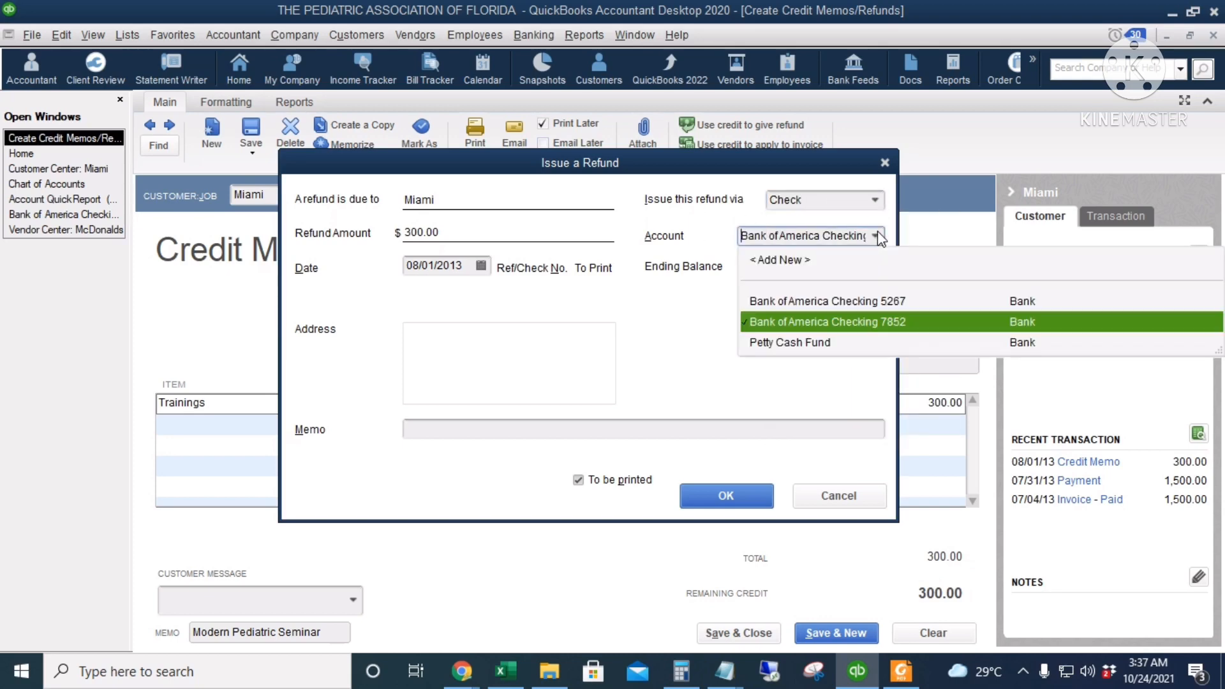
{"action": "left_click", "coordinate": [929, 323]}
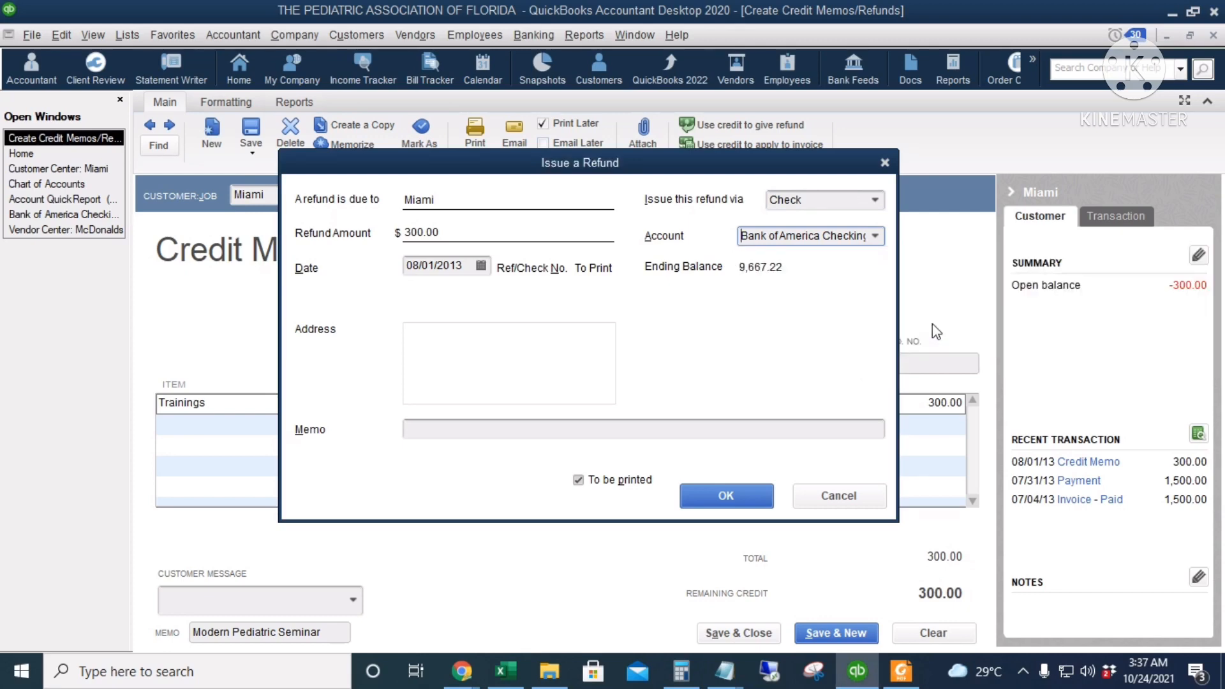
{"action": "left_click", "coordinate": [482, 266]}
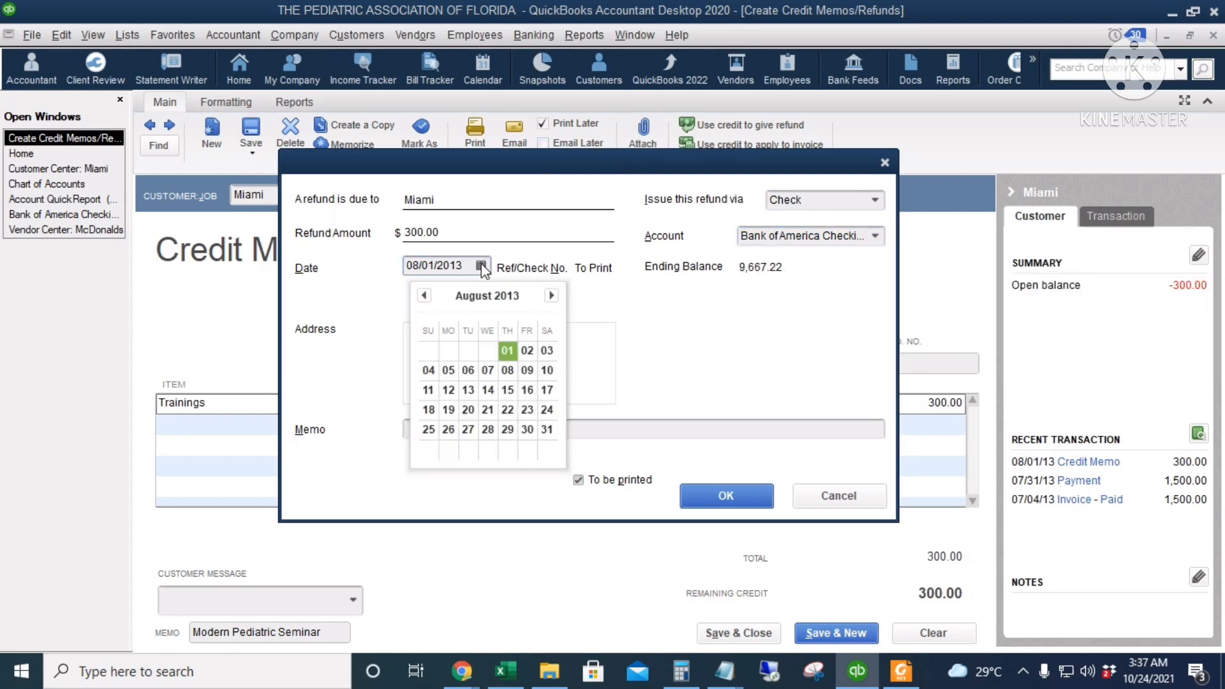
{"action": "left_click", "coordinate": [713, 364]}
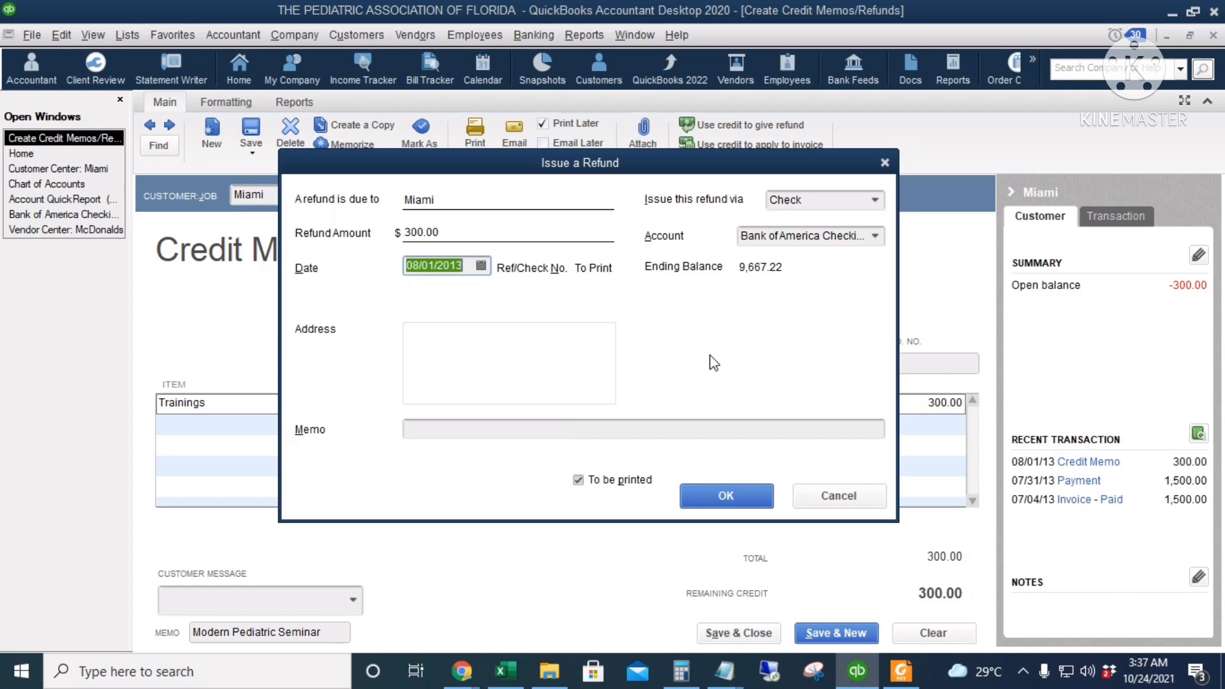
Enter a memo stating the refund is for 2 participants, and issue the refund
{"action": "left_click", "coordinate": [424, 429]}
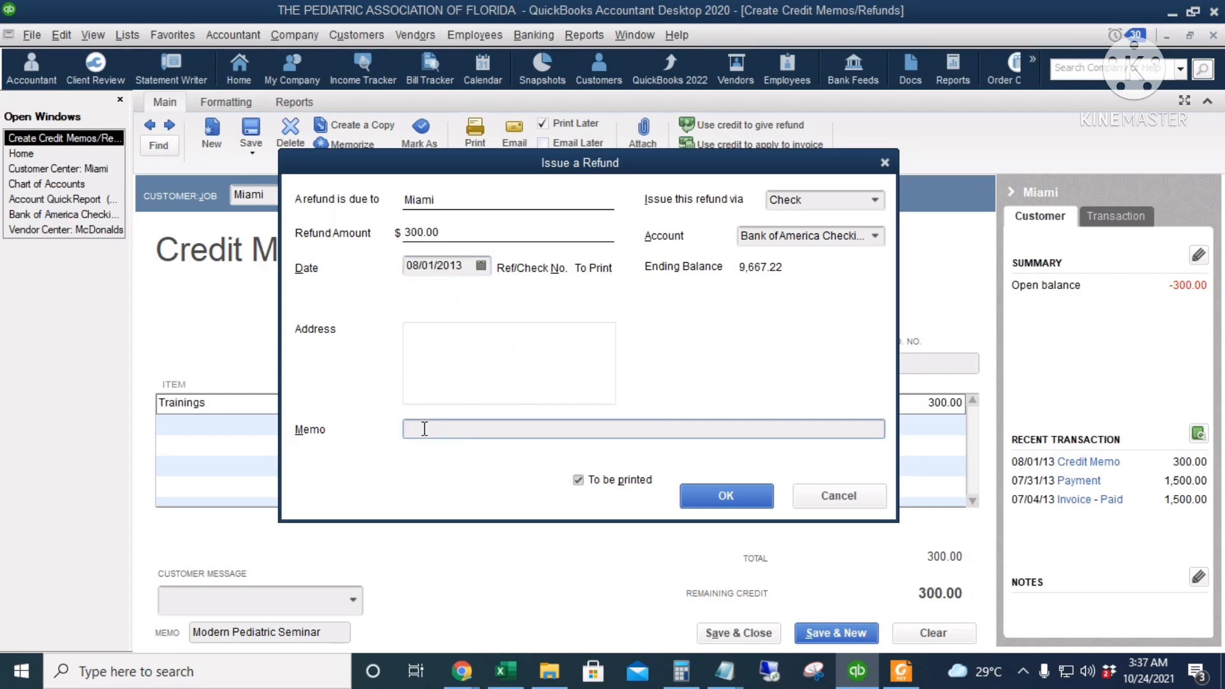
{"action": "type", "text": "Refund for 2 participants"}
{"action": "left_click", "coordinate": [725, 496]}
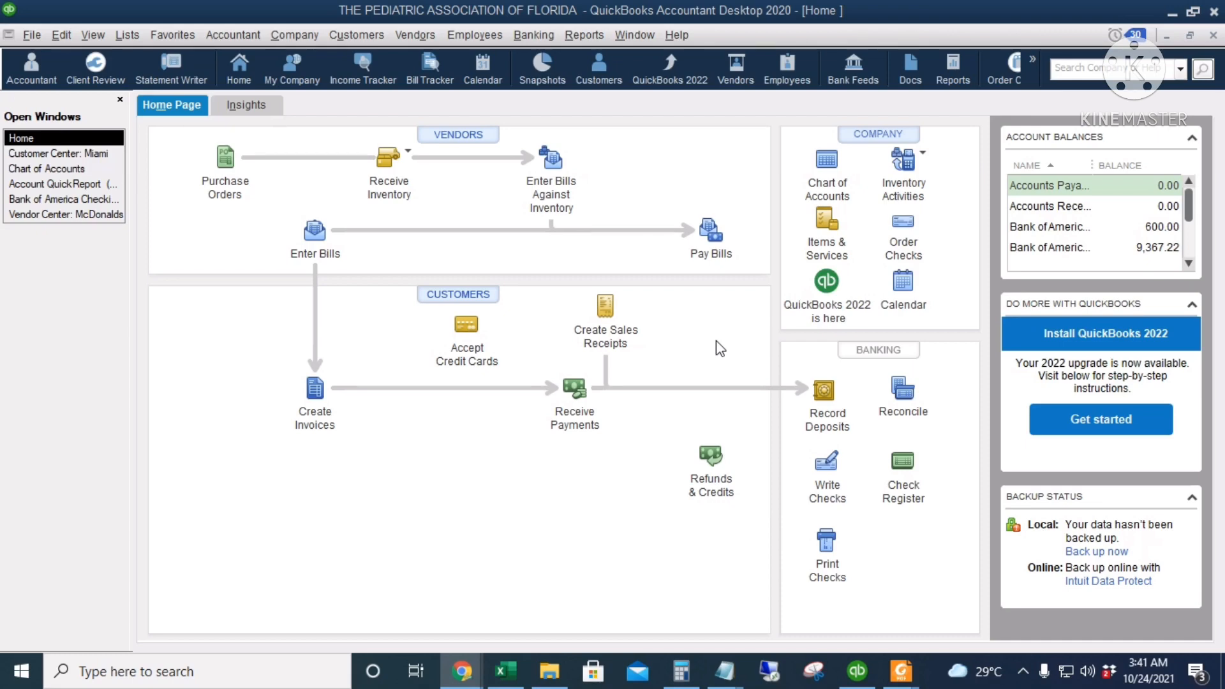
Switch to Foxit PDF Reader and examine the July 2013 Bank of America statement's period, account and account summary balances
{"action": "left_click", "coordinate": [900, 672]}
{"action": "left_click", "coordinate": [782, 585]}
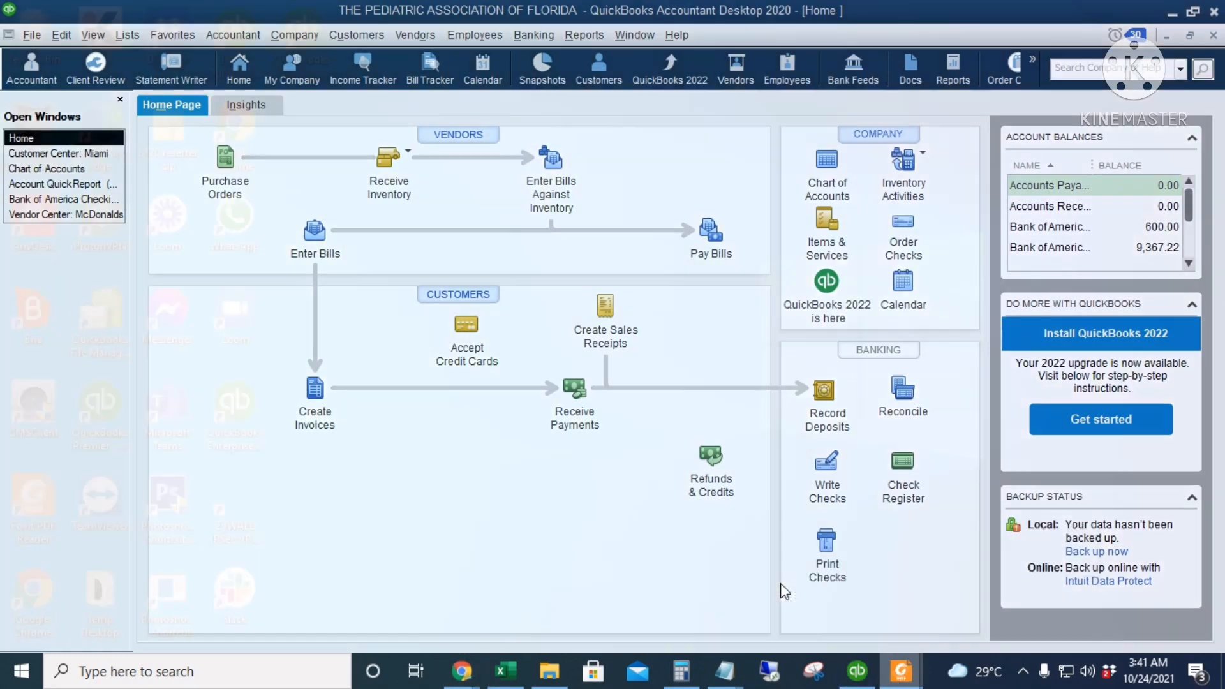
{"action": "scroll", "coordinate": [650, 399], "scroll_direction": "up", "scroll_amount": 2}
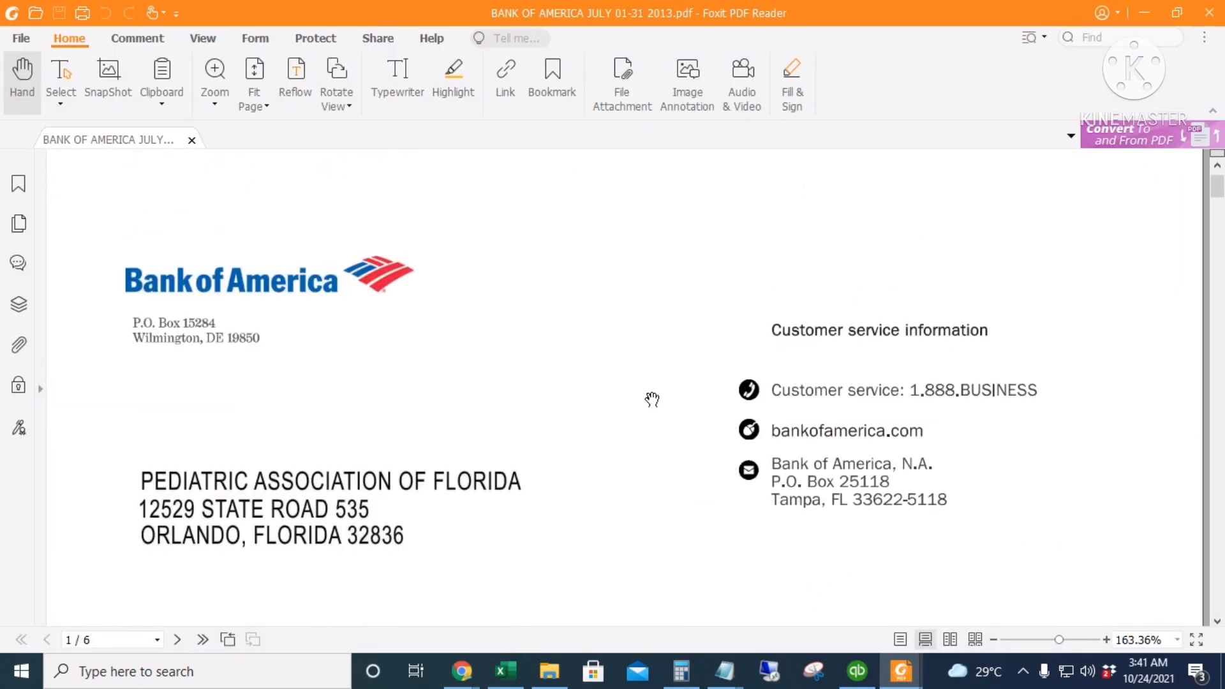
{"action": "scroll", "coordinate": [653, 399], "scroll_direction": "down", "scroll_amount": 2}
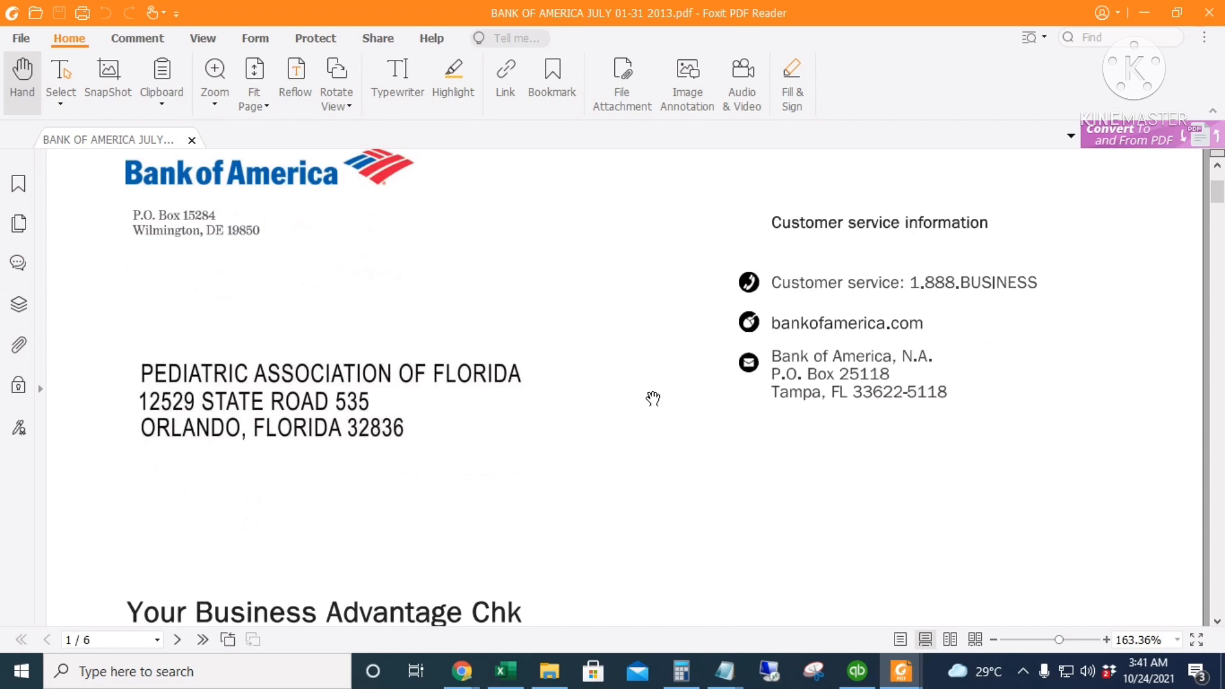
{"action": "scroll", "coordinate": [653, 399], "scroll_direction": "down", "scroll_amount": 1}
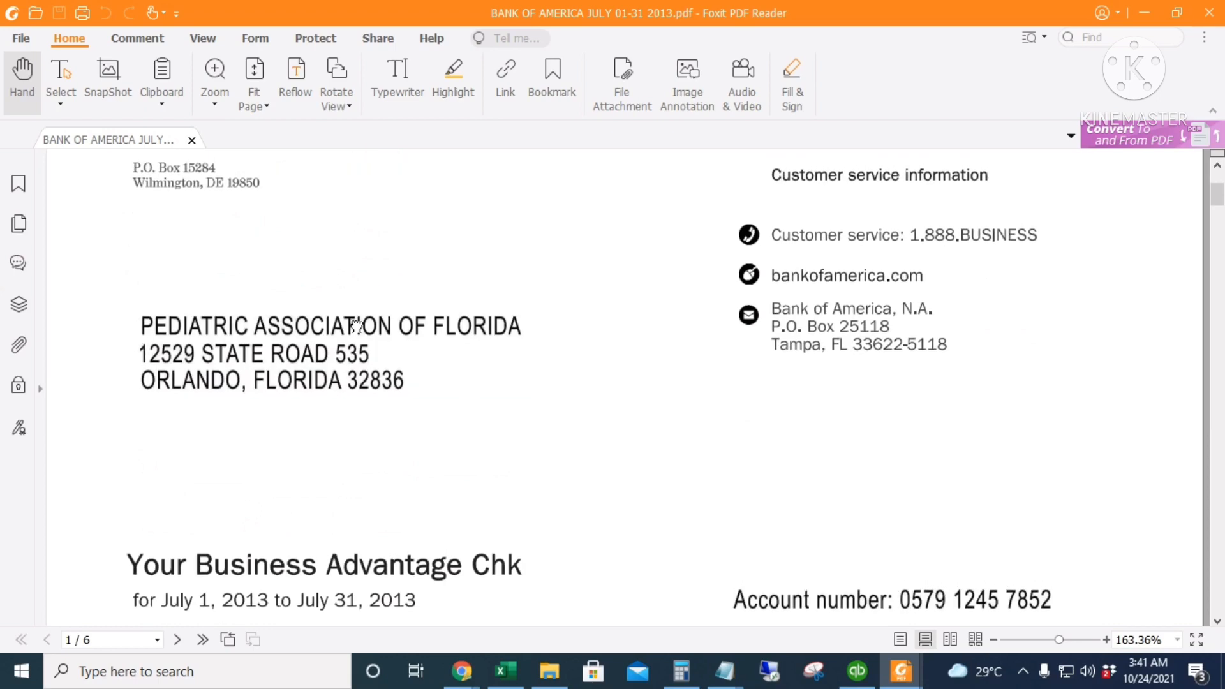
{"action": "scroll", "coordinate": [472, 422], "scroll_direction": "down", "scroll_amount": 1}
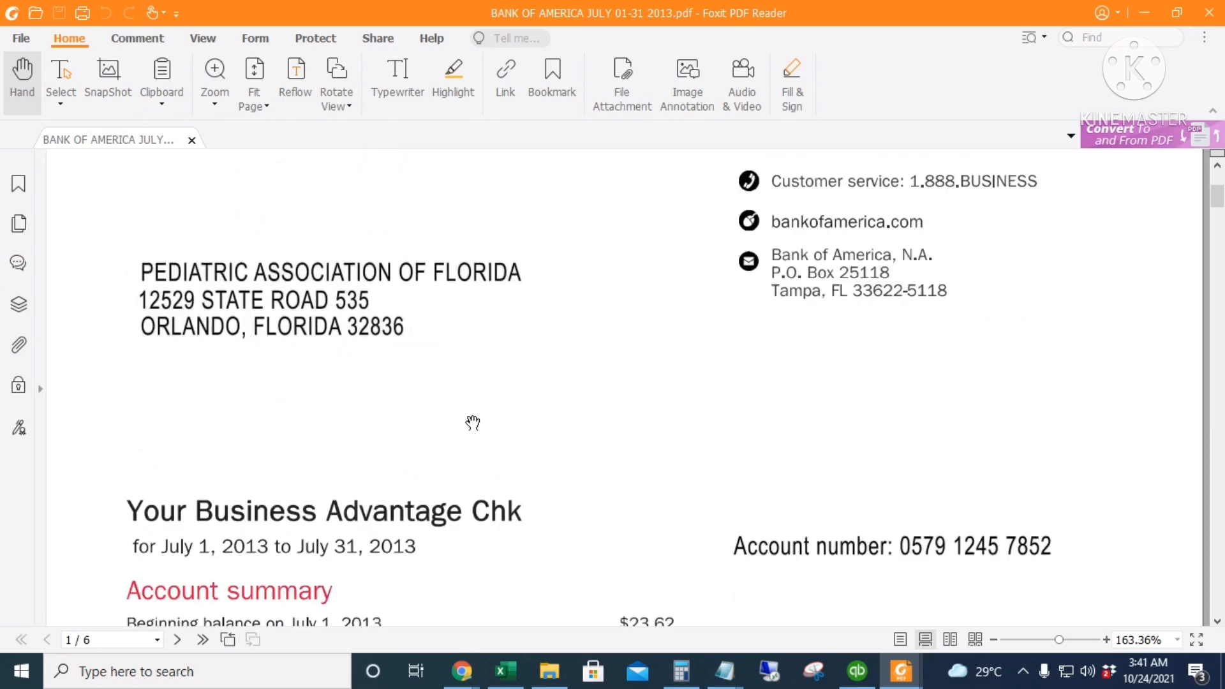
{"action": "scroll", "coordinate": [472, 422], "scroll_direction": "down", "scroll_amount": 4}
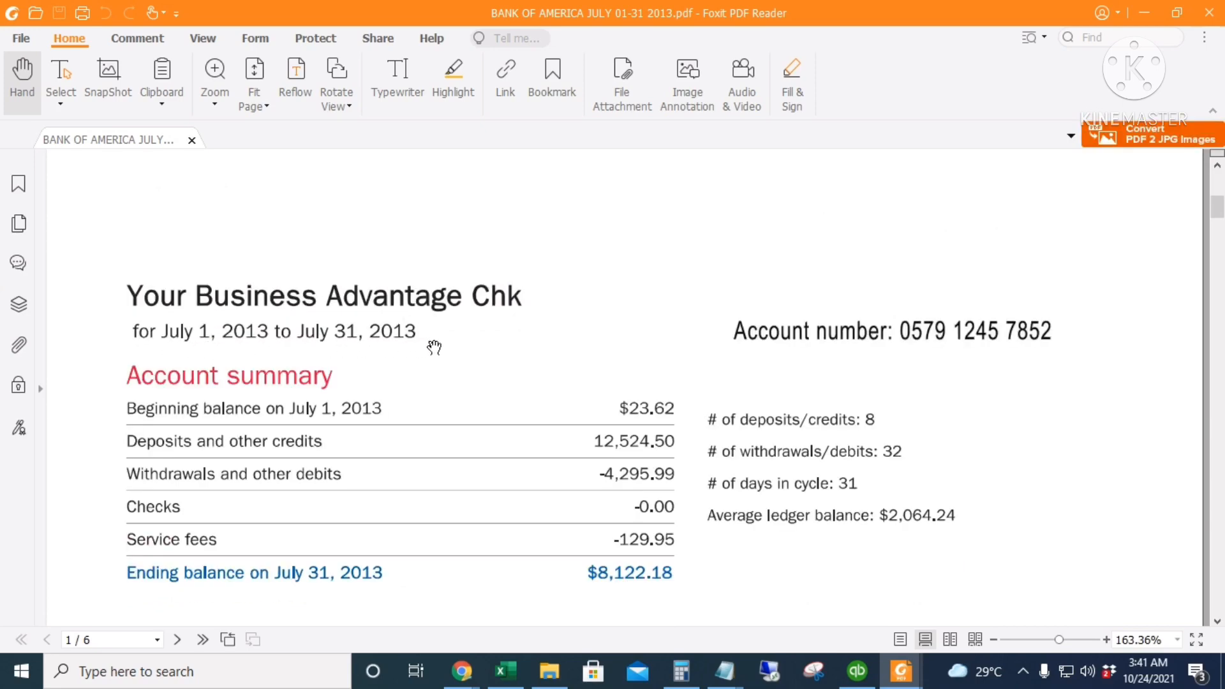
{"action": "scroll", "coordinate": [433, 347], "scroll_direction": "down", "scroll_amount": 2}
{"action": "scroll", "coordinate": [1021, 227], "scroll_direction": "down", "scroll_amount": 1}
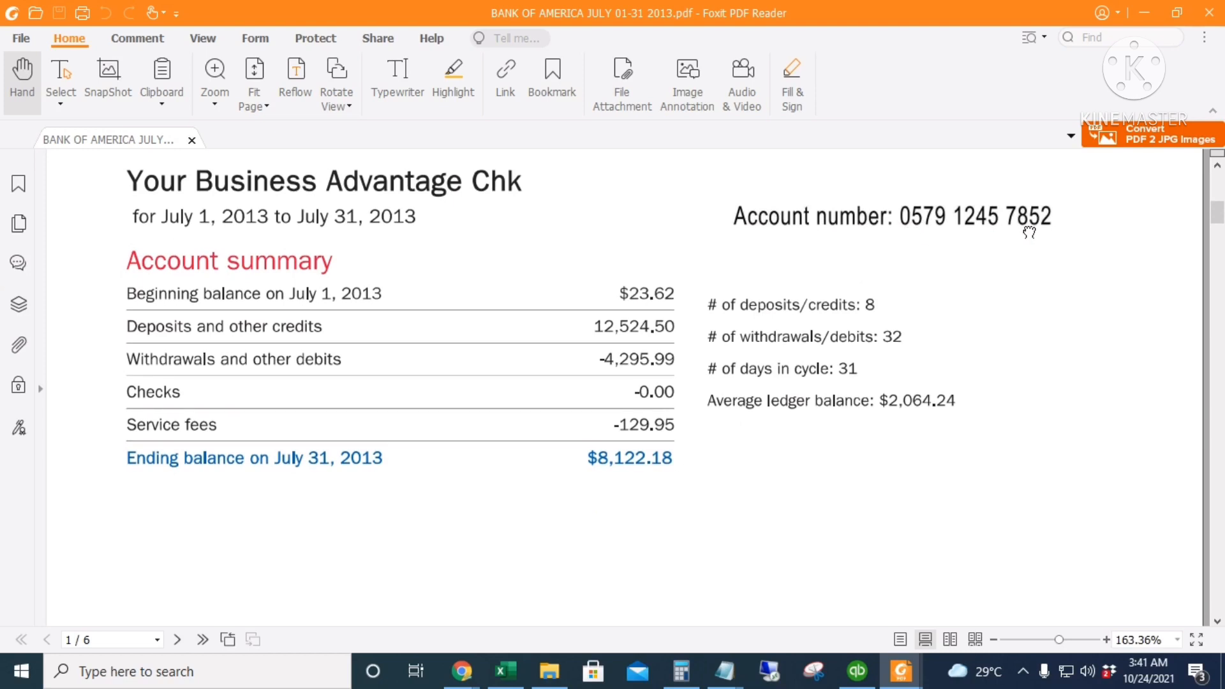
{"action": "scroll", "coordinate": [874, 402], "scroll_direction": "down", "scroll_amount": 1}
{"action": "scroll", "coordinate": [869, 404], "scroll_direction": "up", "scroll_amount": 1}
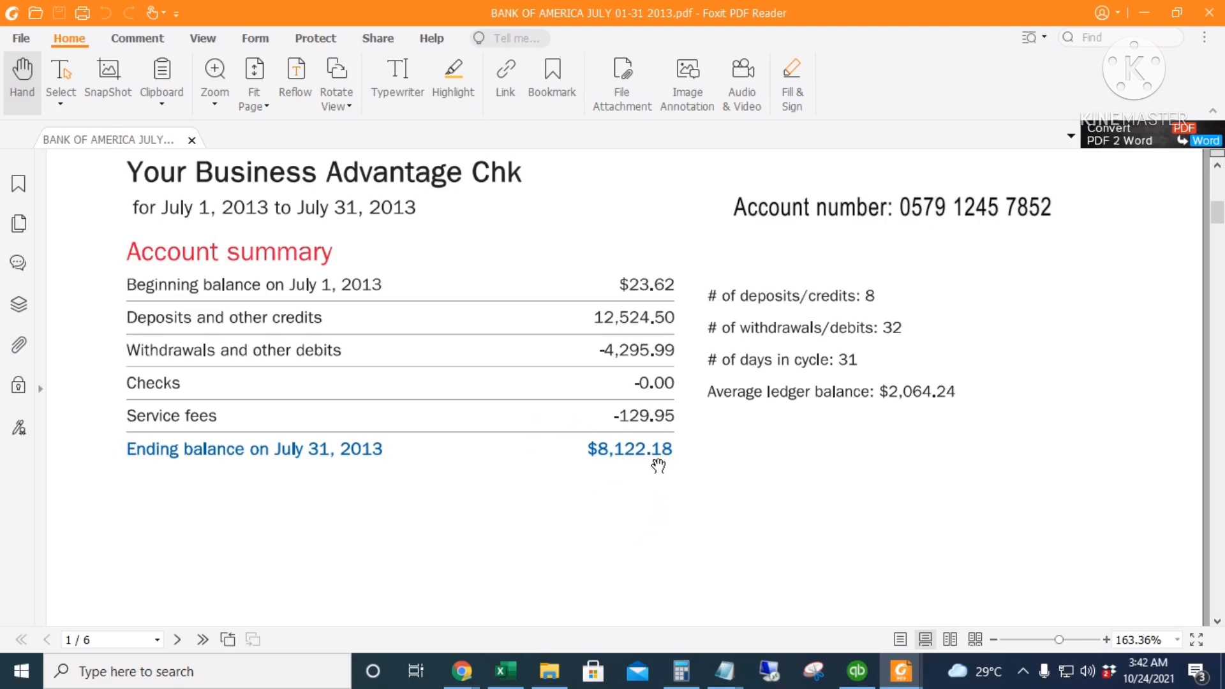
Review the statement's deposits and other credits on page 3, and return to the QuickBooks home page
{"action": "scroll", "coordinate": [663, 470], "scroll_direction": "down", "scroll_amount": 3}
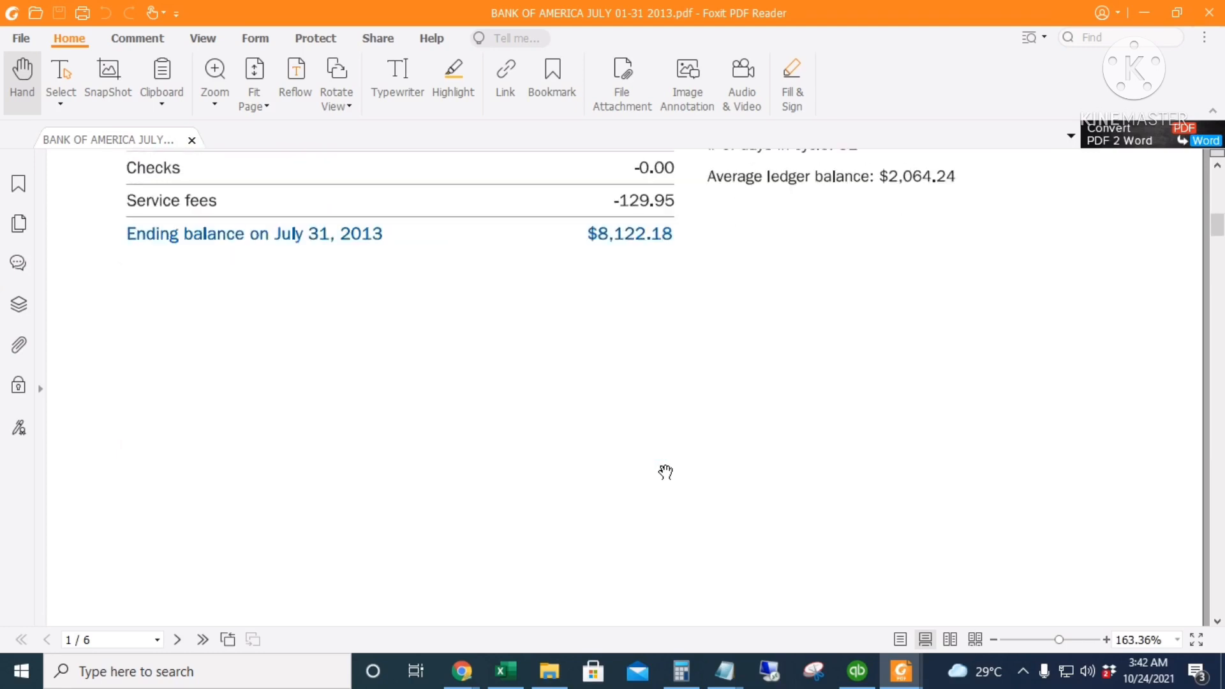
{"action": "scroll", "coordinate": [665, 472], "scroll_direction": "down", "scroll_amount": 10}
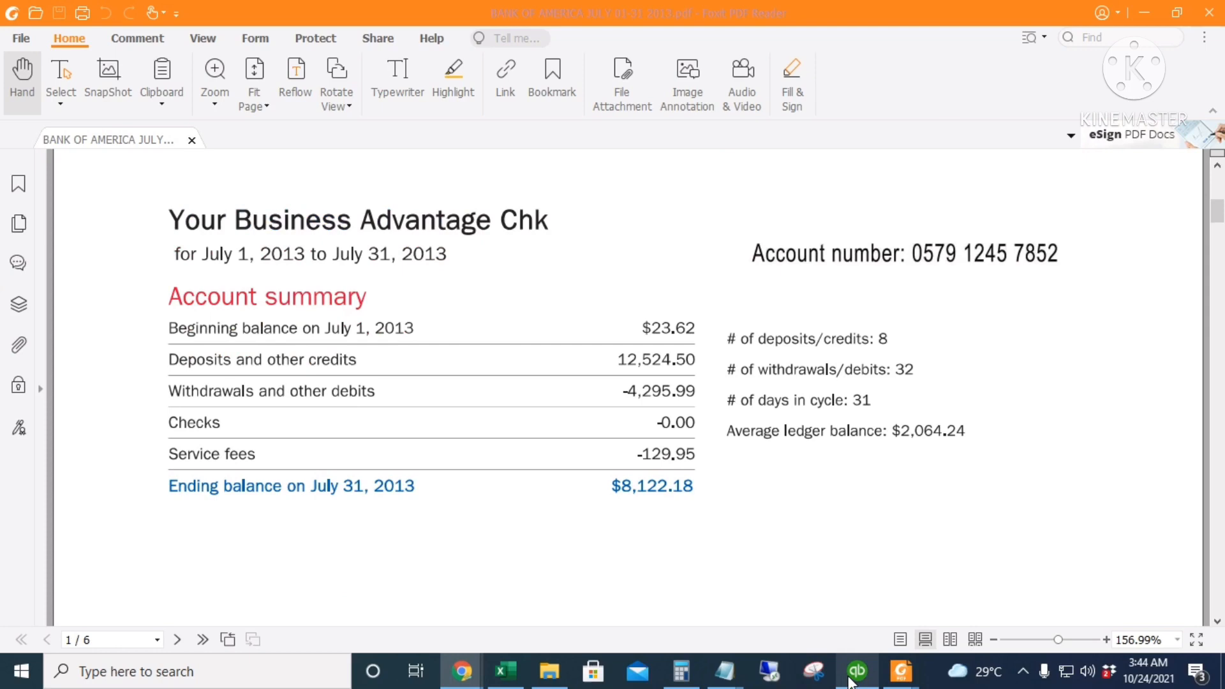
{"action": "left_click", "coordinate": [857, 671]}
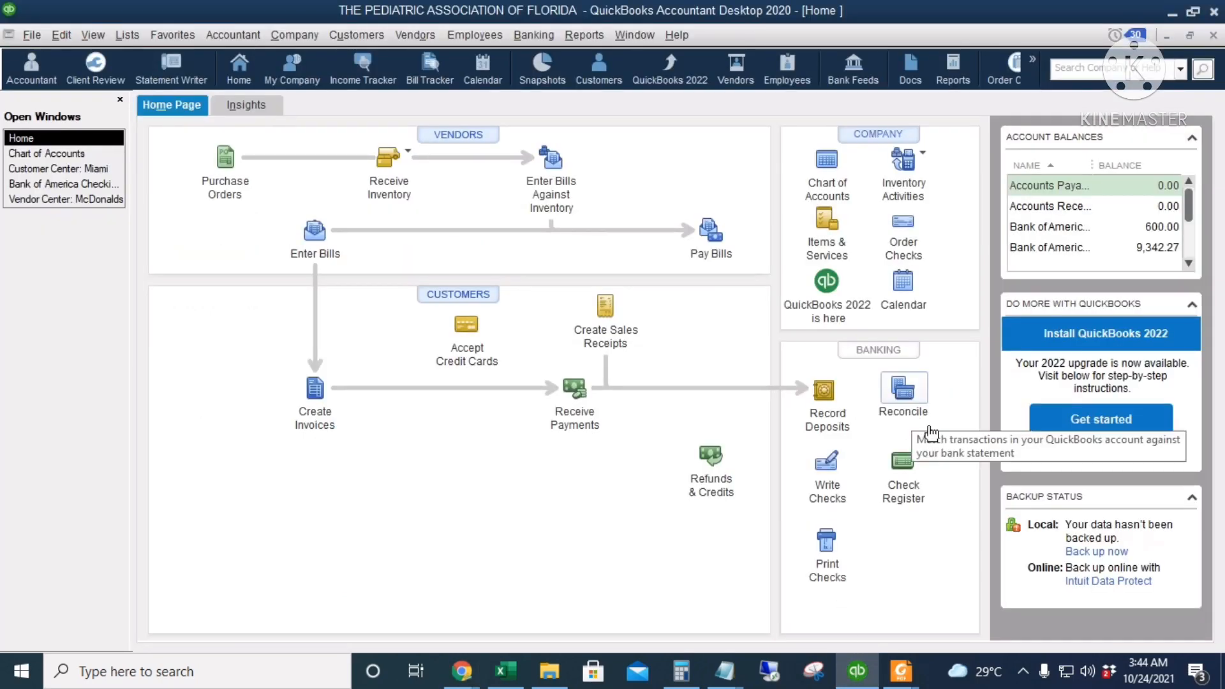
Begin a reconciliation of the Bank of America Checking 7852 account with a statement date of 07/31/2013
{"action": "left_click", "coordinate": [906, 390]}
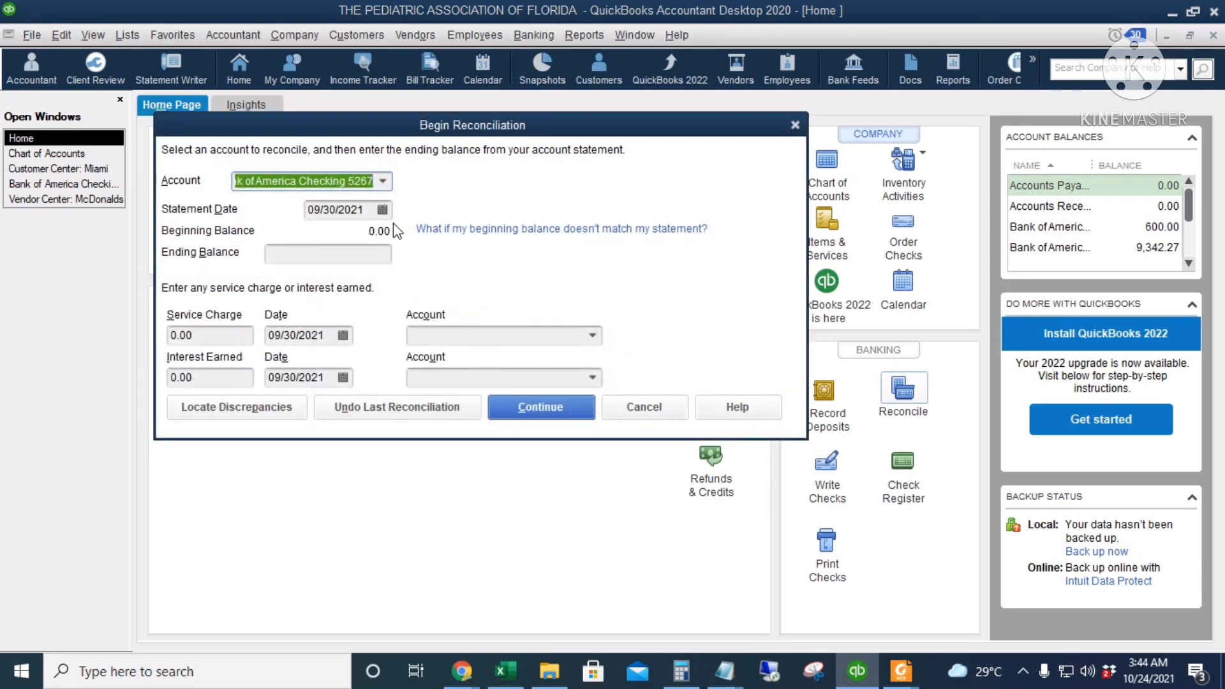
{"action": "left_click", "coordinate": [384, 181]}
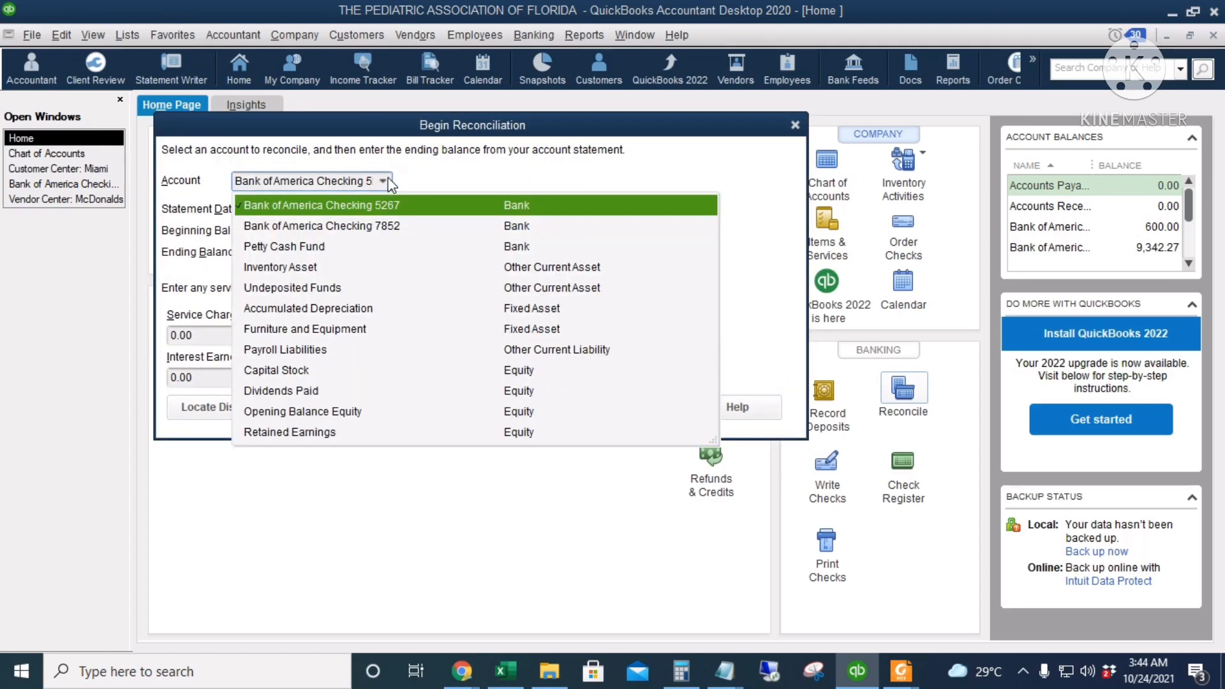
{"action": "left_click", "coordinate": [424, 231]}
{"action": "left_click_drag", "start_coordinate": [363, 206], "coordinate": [293, 218]}
{"action": "key", "text": "BackSpace"}
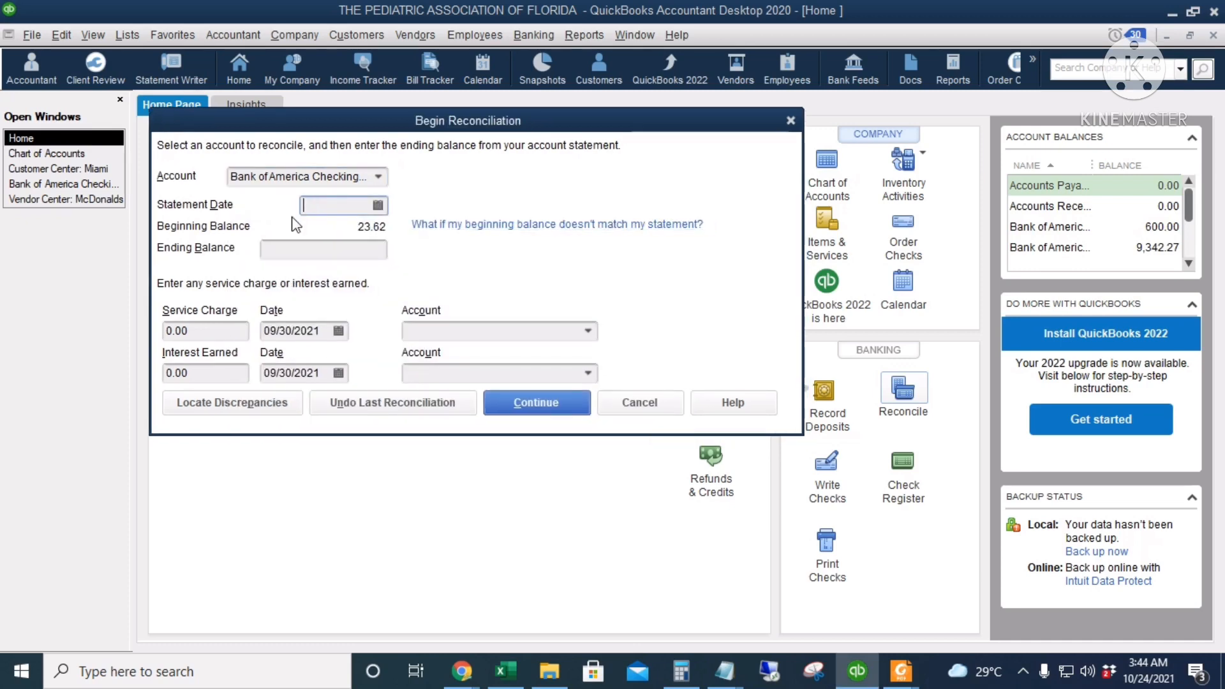
{"action": "type", "text": "07/31/2013"}
{"action": "key", "text": "Tab"}
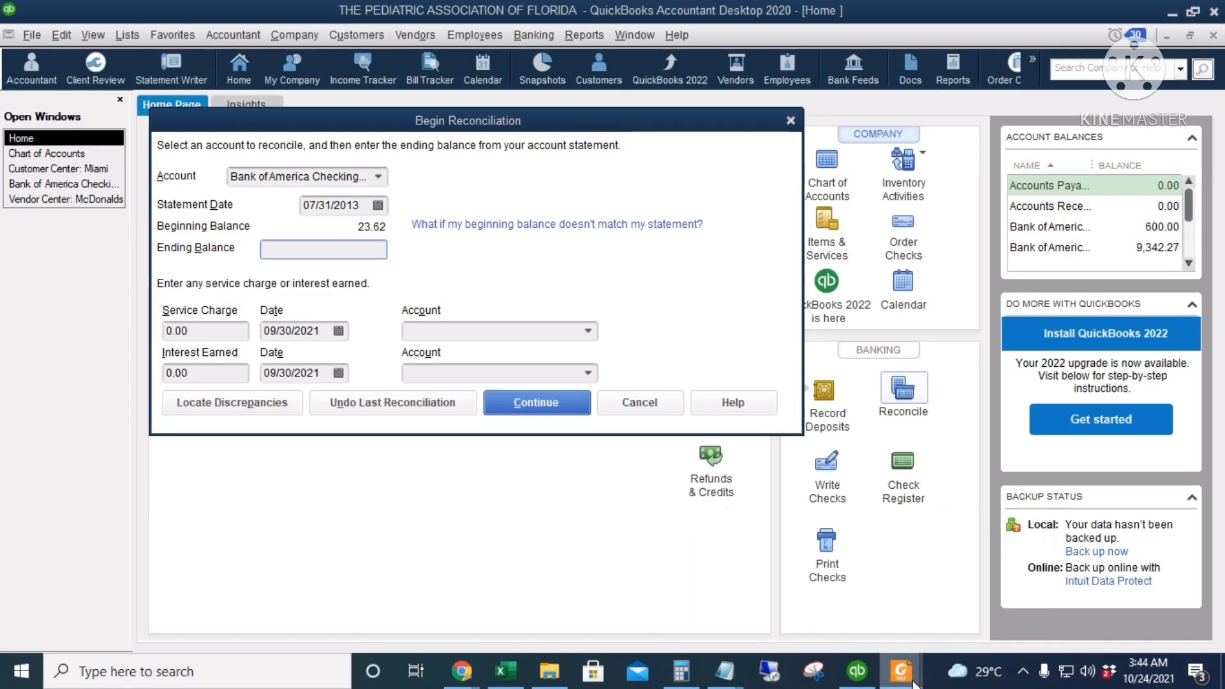
Check the ending balance on the PDF bank statement and enter 8,122.18 as the reconciliation's ending balance
{"action": "mouse_move", "coordinate": [912, 677]}
{"action": "left_click", "coordinate": [955, 633]}
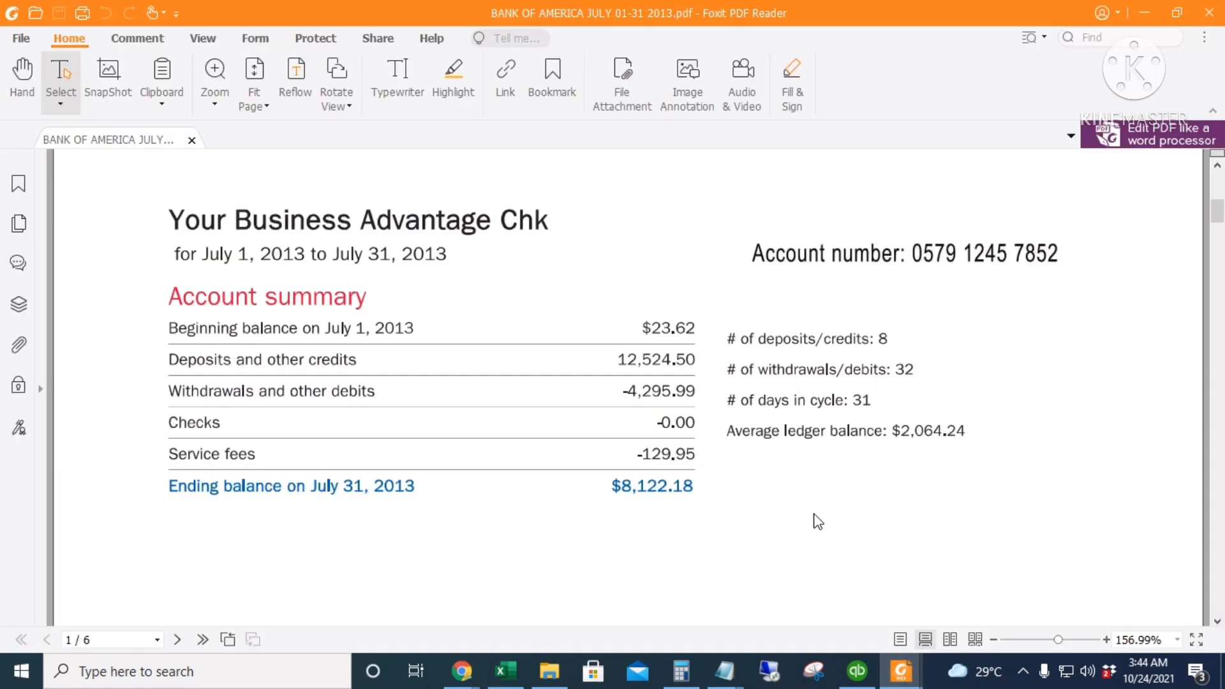
{"action": "left_click", "coordinate": [857, 672]}
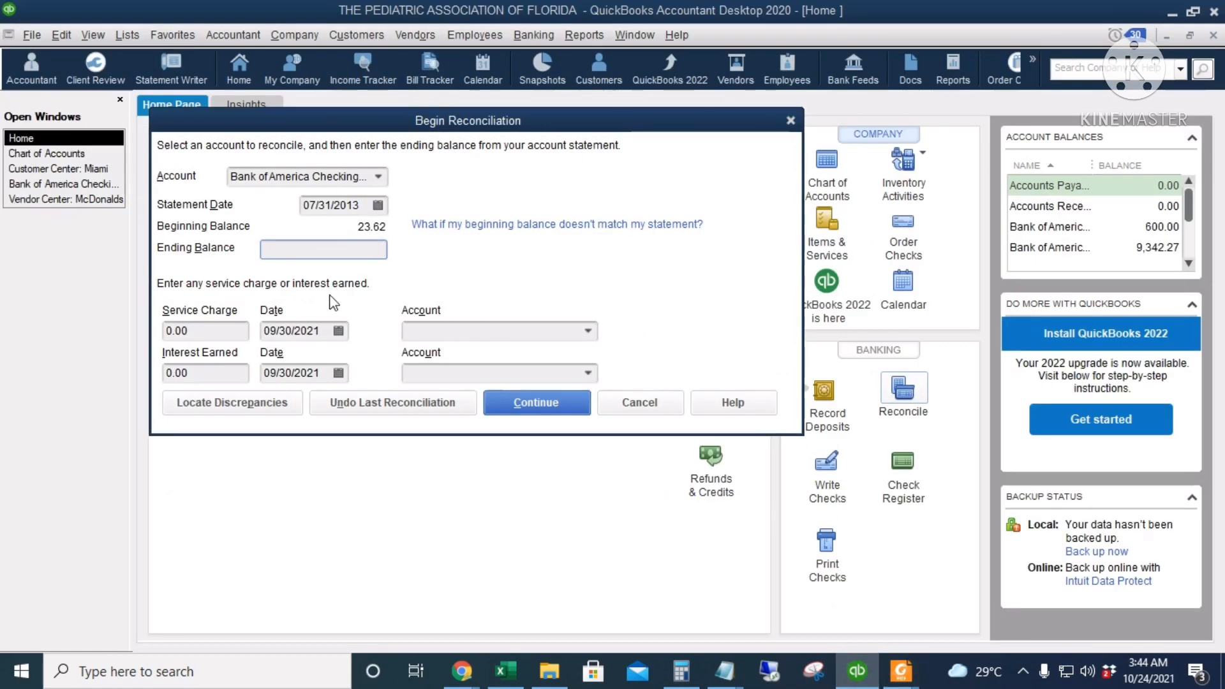
{"action": "left_click", "coordinate": [380, 253]}
{"action": "type", "text": "8,122.17"}
{"action": "key", "text": "Tab"}
Leave the service charge and interest earned at 0.00 and continue to the list of transactions to reconcile
{"action": "left_click", "coordinate": [226, 327]}
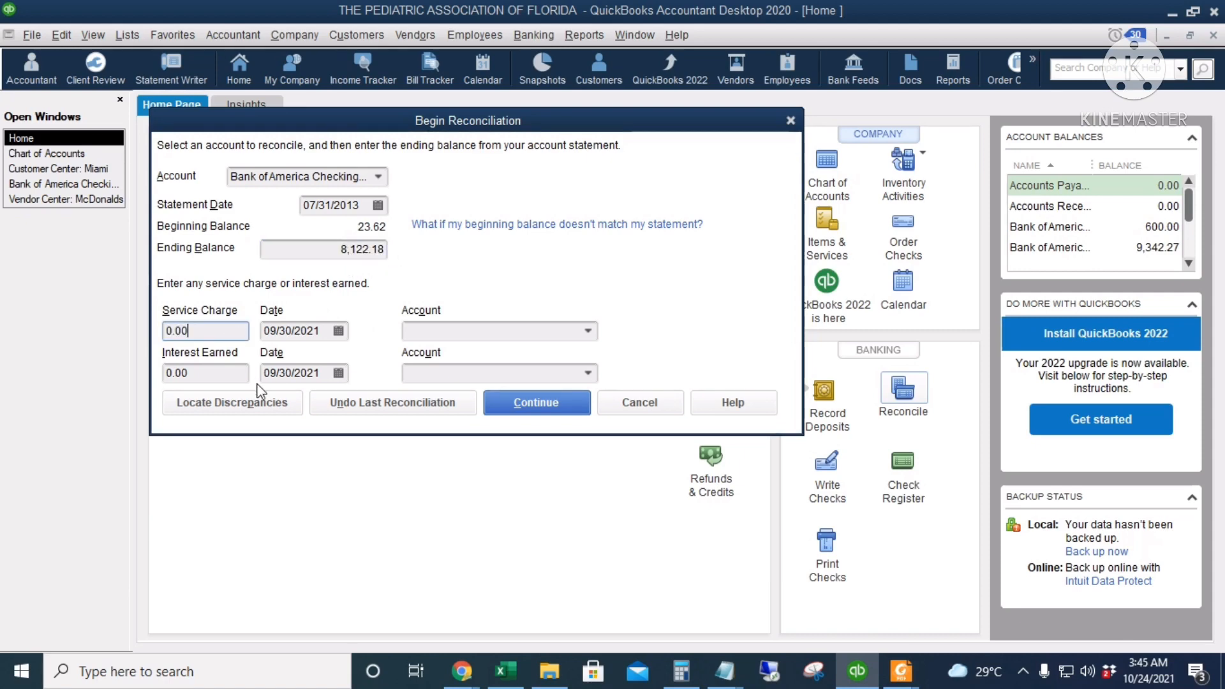
{"action": "left_click", "coordinate": [236, 374]}
{"action": "left_click", "coordinate": [241, 331]}
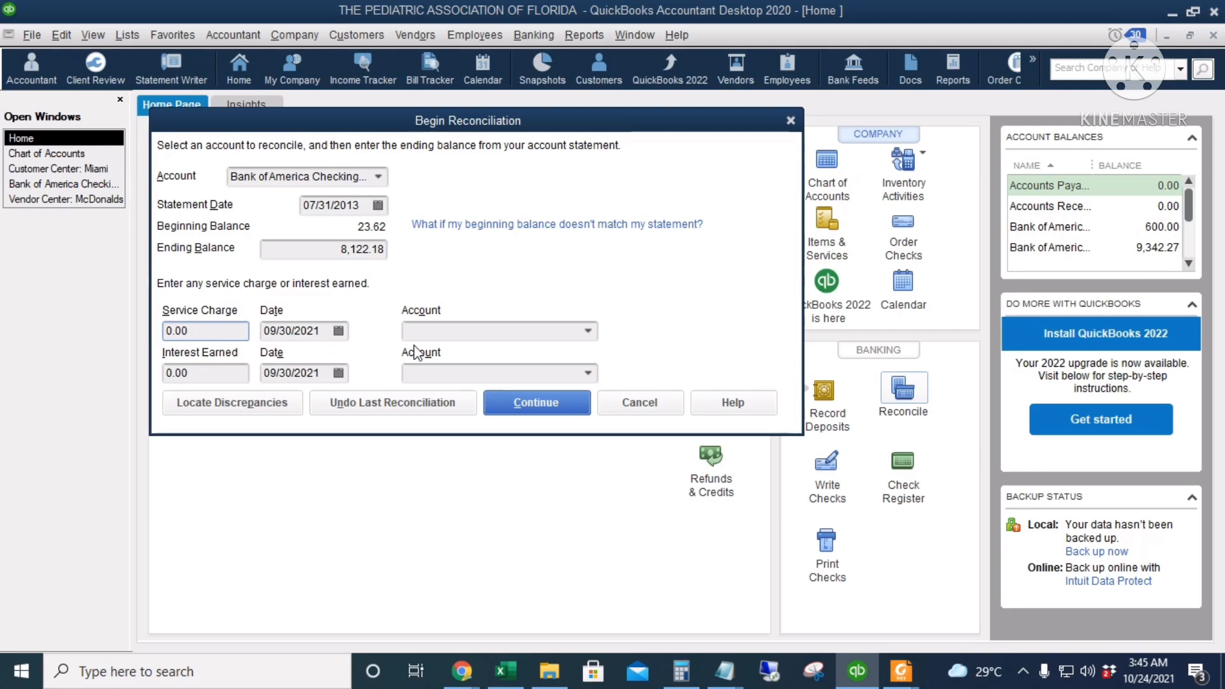
{"action": "left_click", "coordinate": [533, 403]}
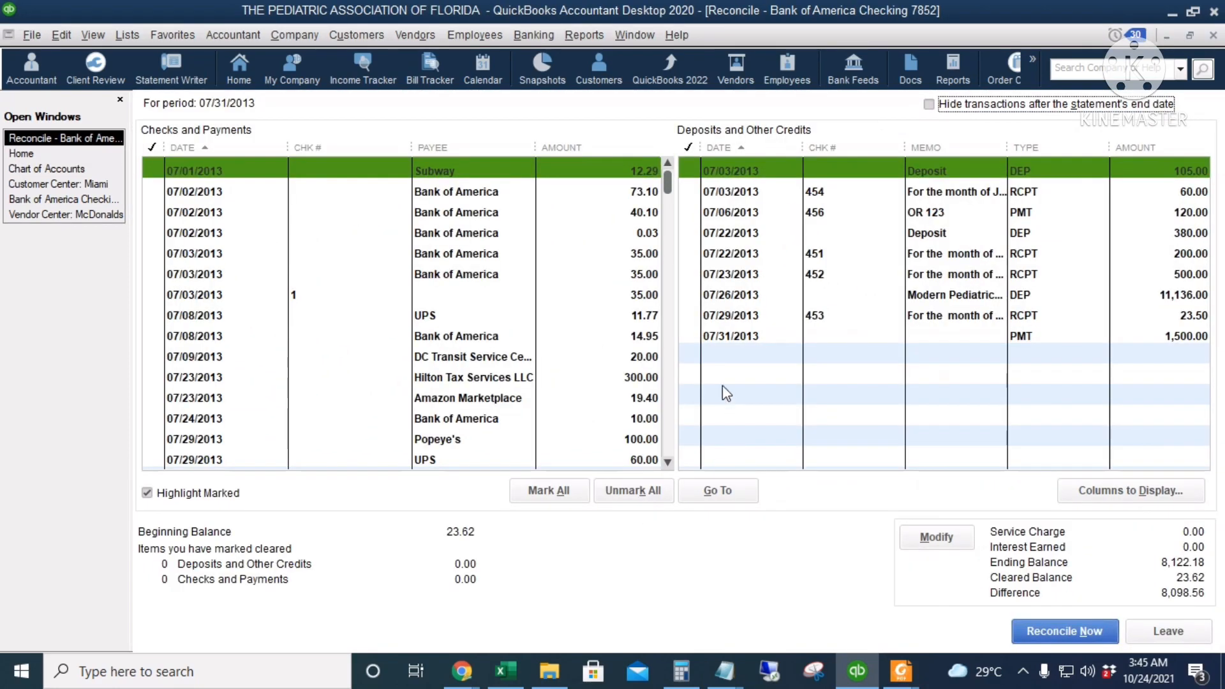
Consult the deposits and other credits on page 3 of the PDF statement and mark the matching 07/03/2013 receipt of 60.00 as cleared
{"action": "scroll", "coordinate": [612, 265], "scroll_direction": "down", "scroll_amount": 8}
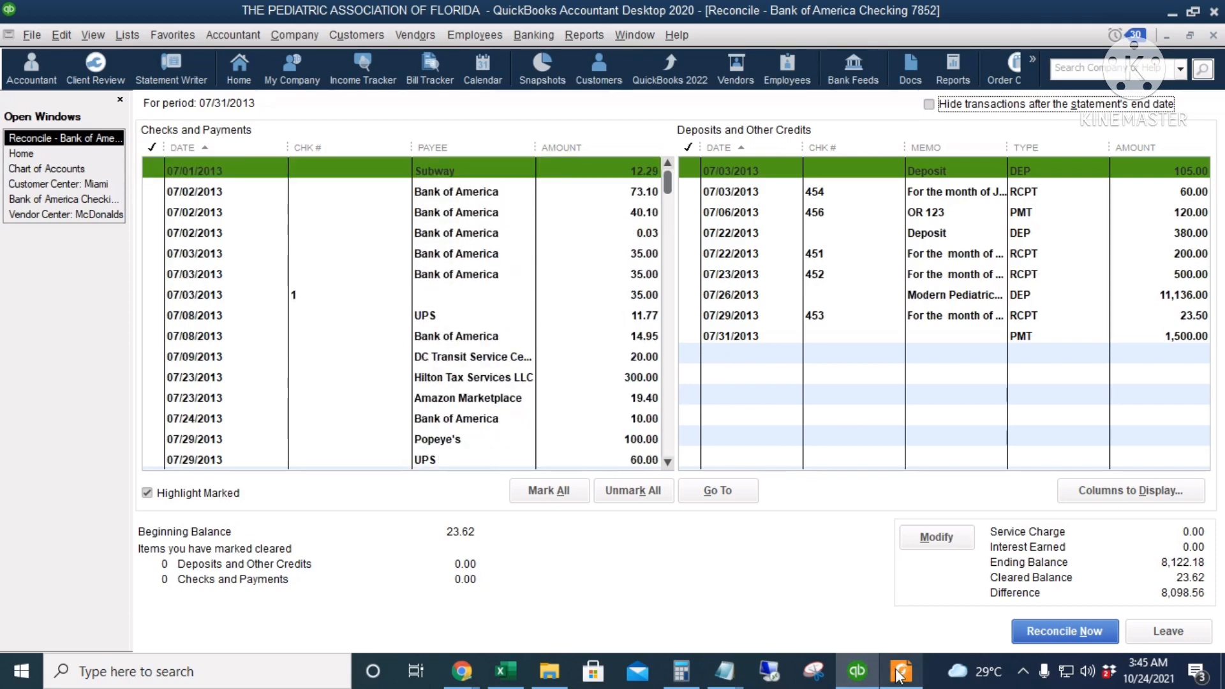
{"action": "mouse_move", "coordinate": [899, 673]}
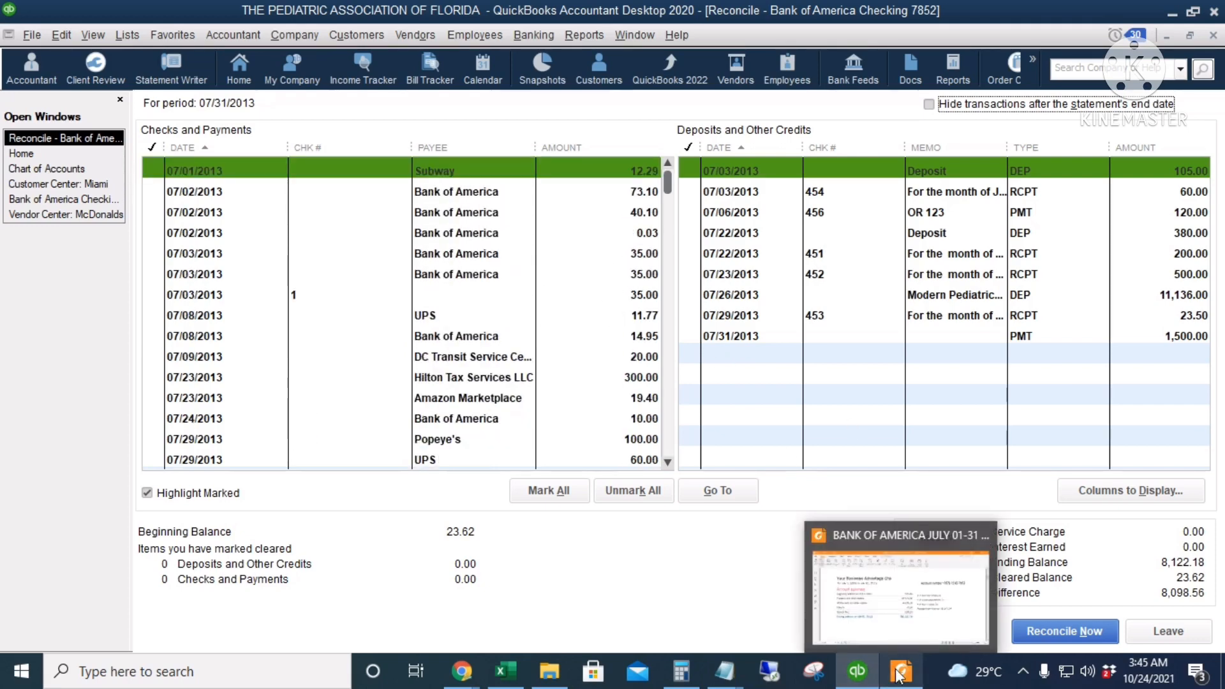
{"action": "left_click", "coordinate": [850, 585]}
{"action": "scroll", "coordinate": [689, 331], "scroll_direction": "down", "scroll_amount": 10}
{"action": "scroll", "coordinate": [811, 335], "scroll_direction": "down", "scroll_amount": 15}
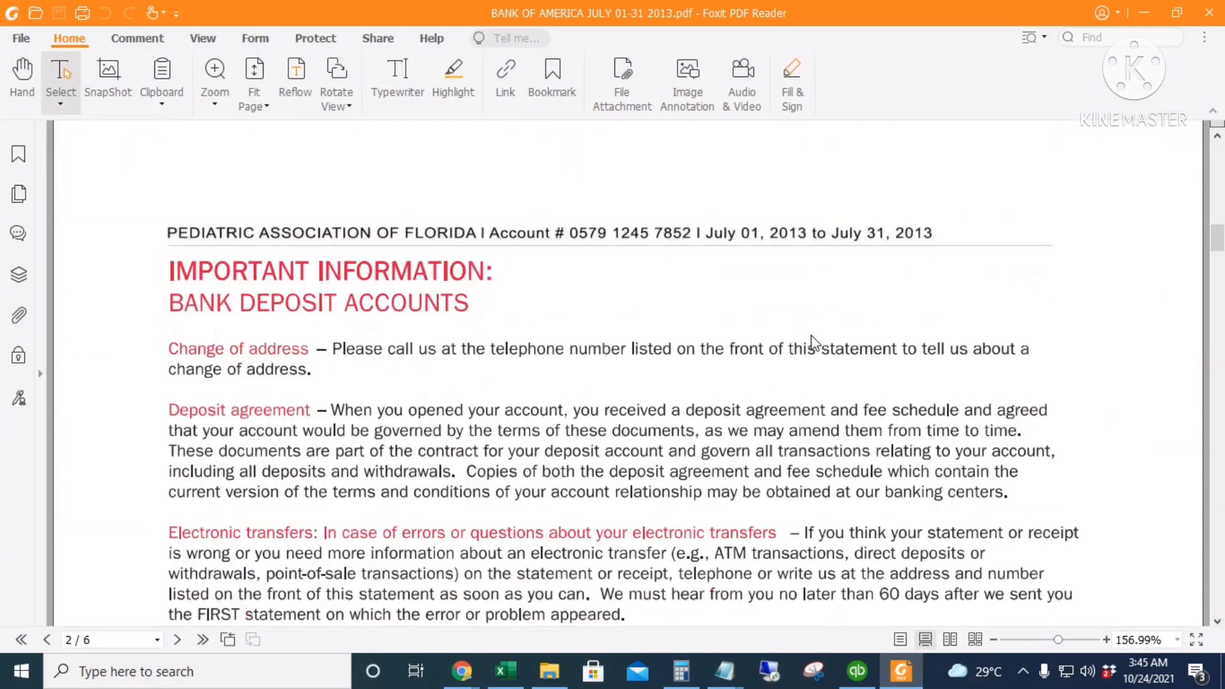
{"action": "scroll", "coordinate": [810, 334], "scroll_direction": "down", "scroll_amount": 5}
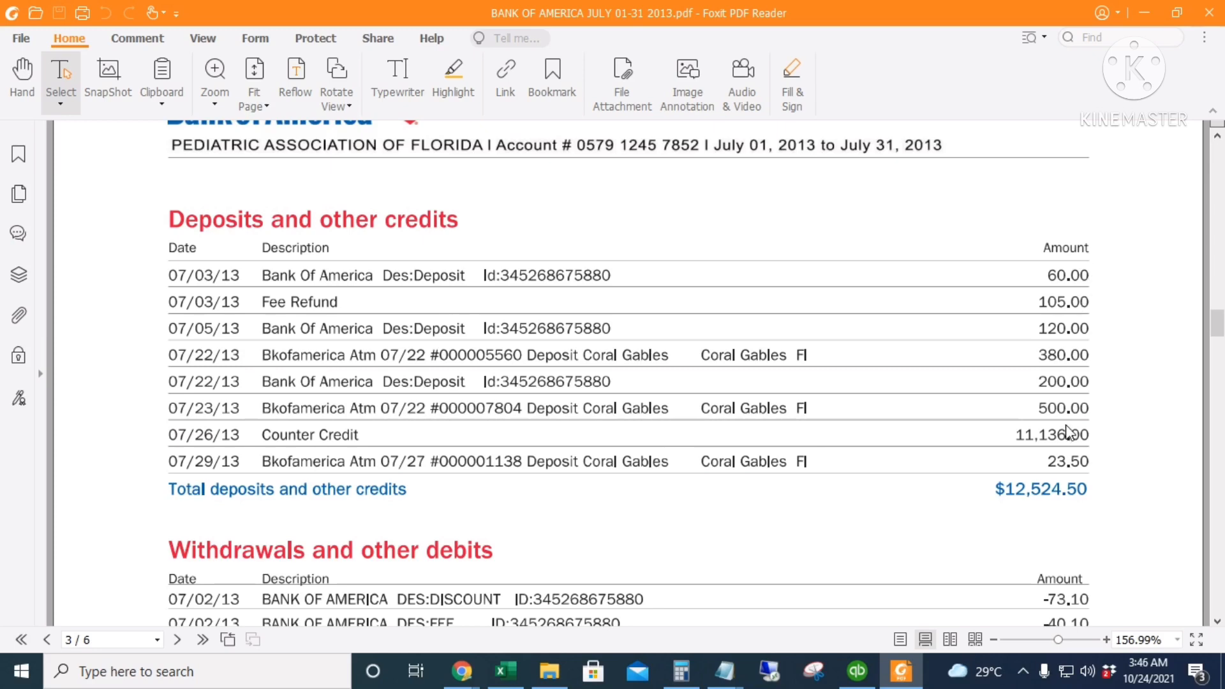
{"action": "left_click", "coordinate": [861, 667]}
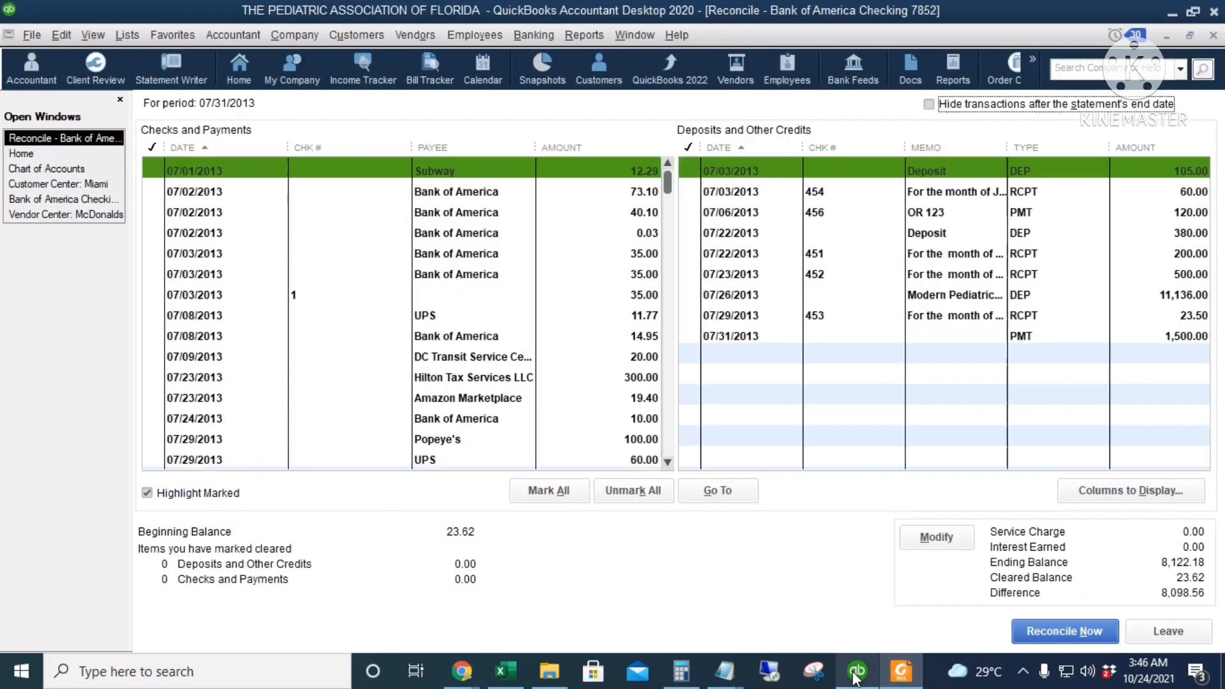
{"action": "left_click", "coordinate": [691, 193]}
Compare with the bank statement and mark the 07/03/2013 deposit of 105.00 and the 07/06/2013 payment of 120.00 as cleared
{"action": "key", "text": "alt+Tab"}
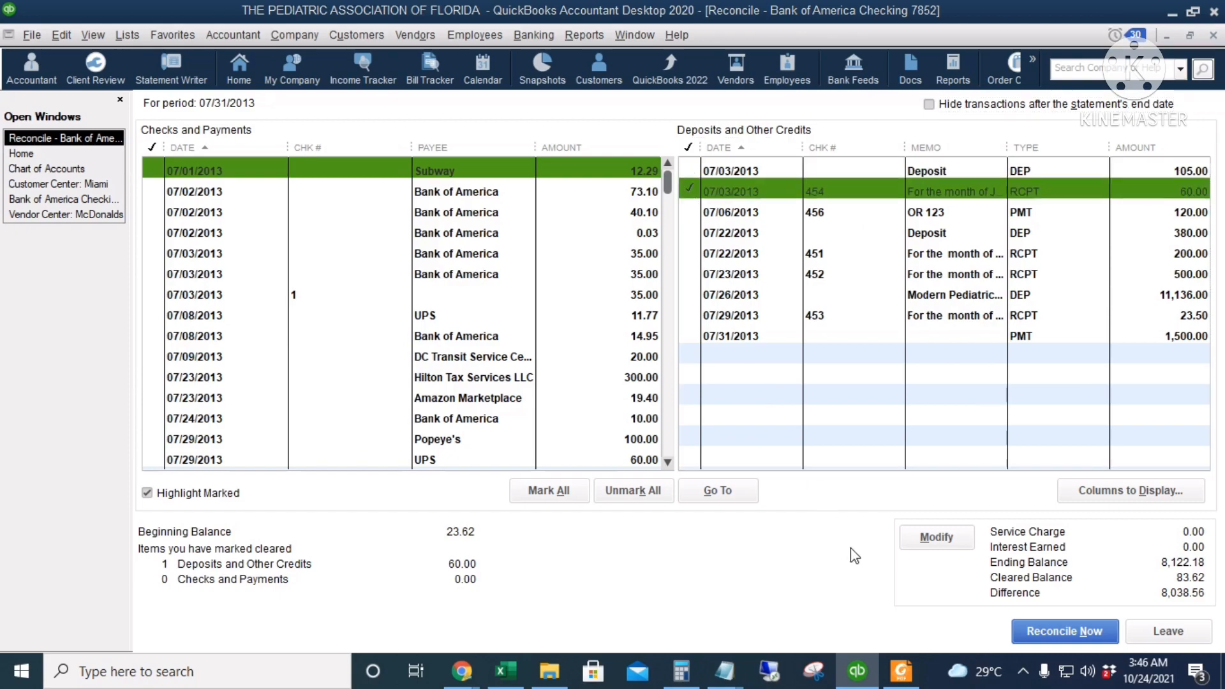
{"action": "key", "text": "alt+Tab"}
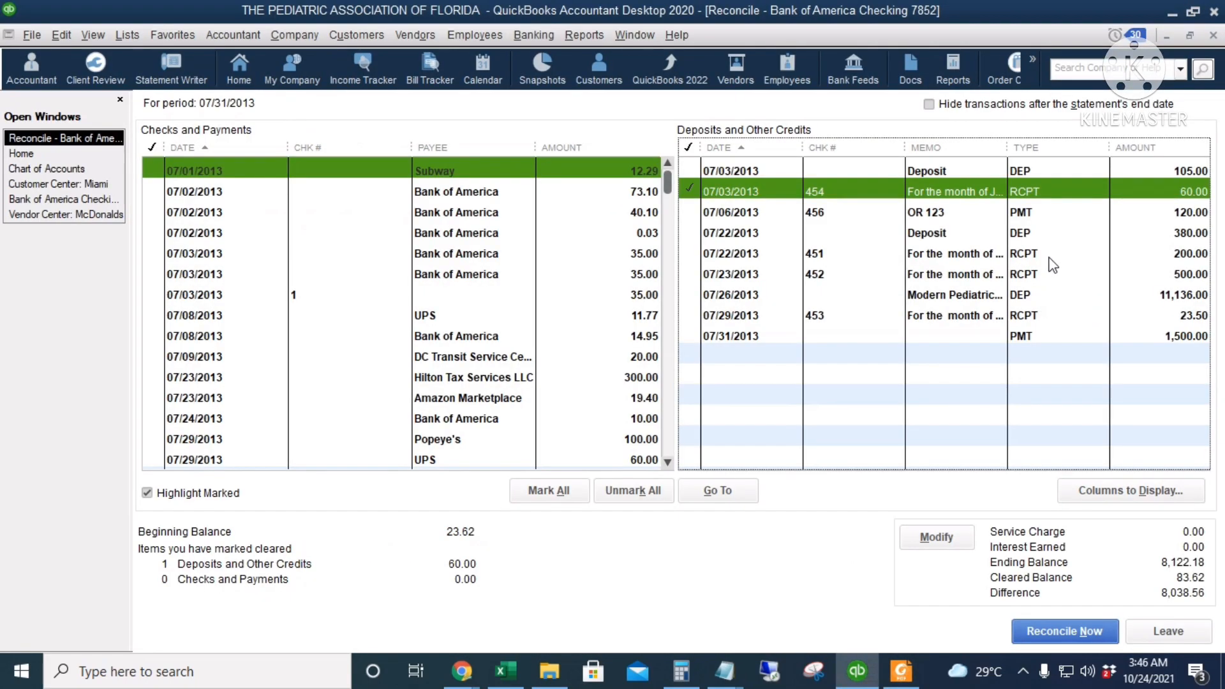
{"action": "left_click", "coordinate": [687, 170]}
{"action": "key", "text": "alt+Tab"}
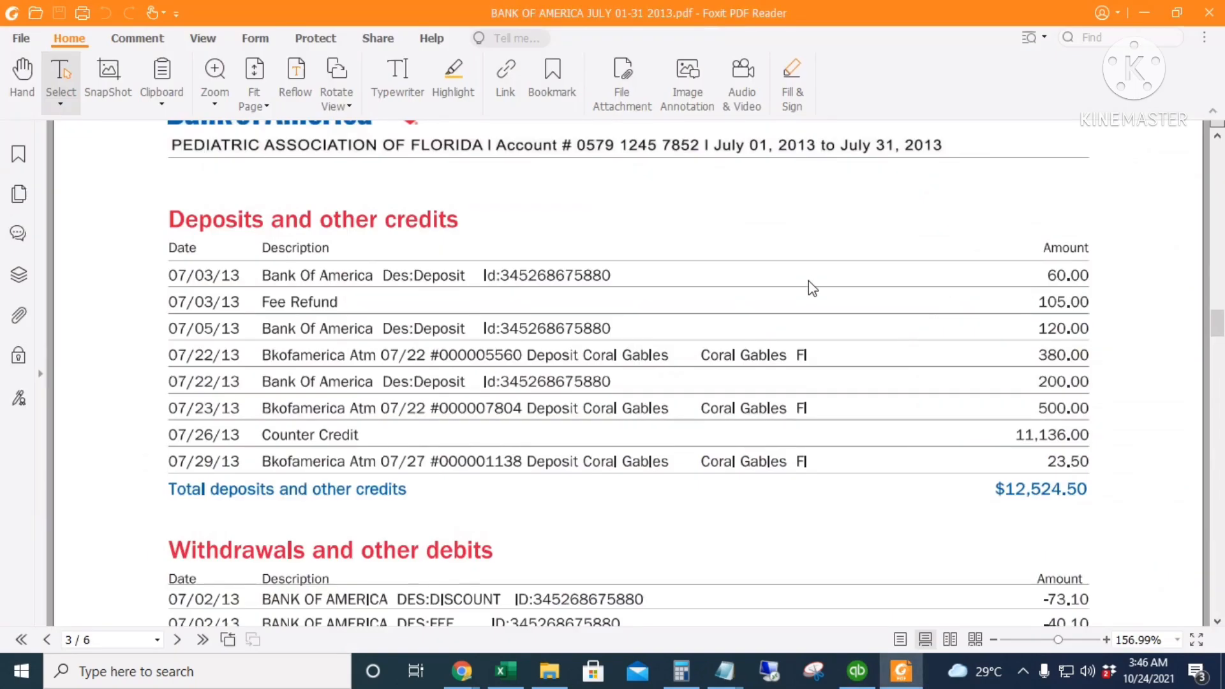
{"action": "key", "text": "alt+Tab"}
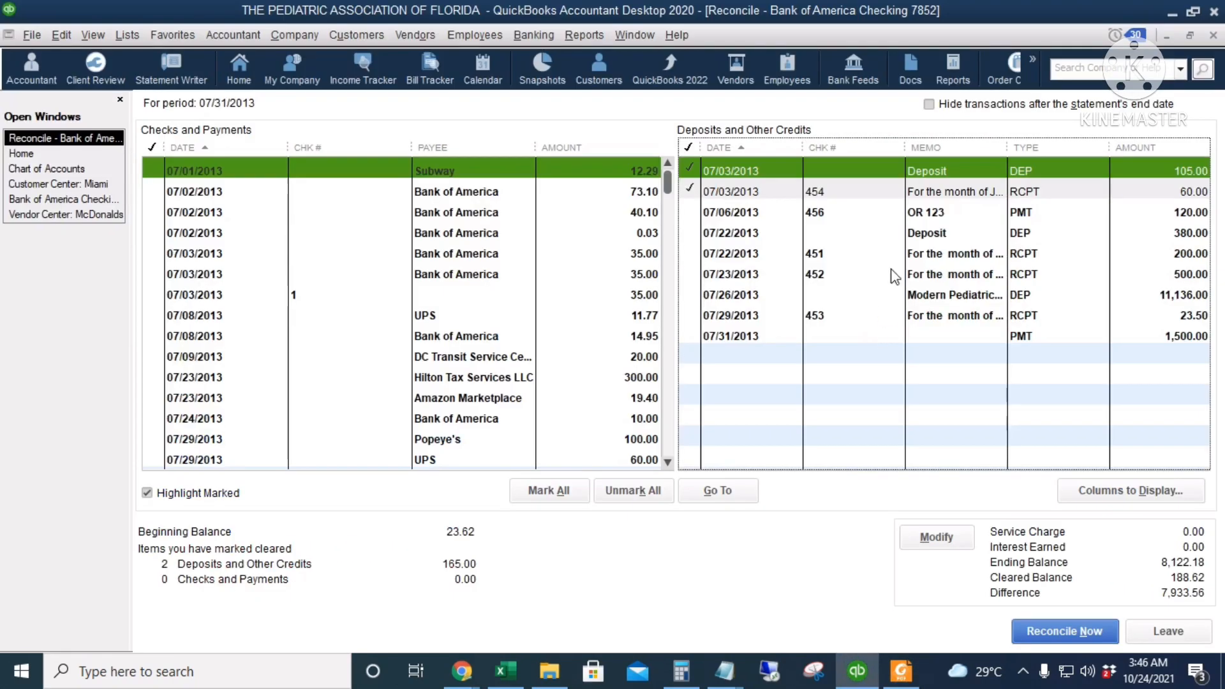
{"action": "left_click", "coordinate": [838, 213]}
Check the statement's 07/22 credits and mark the 380.00 deposit and the 200.00 receipt as cleared
{"action": "key", "text": "alt+Tab"}
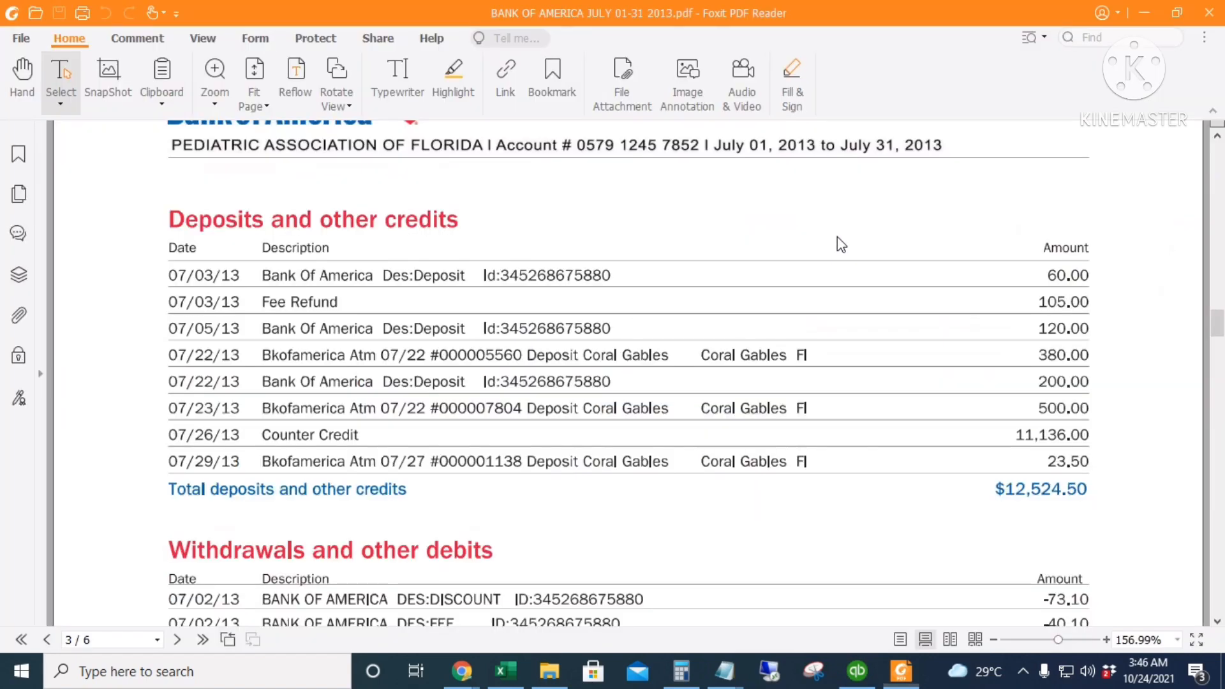
{"action": "key", "text": "alt+Tab"}
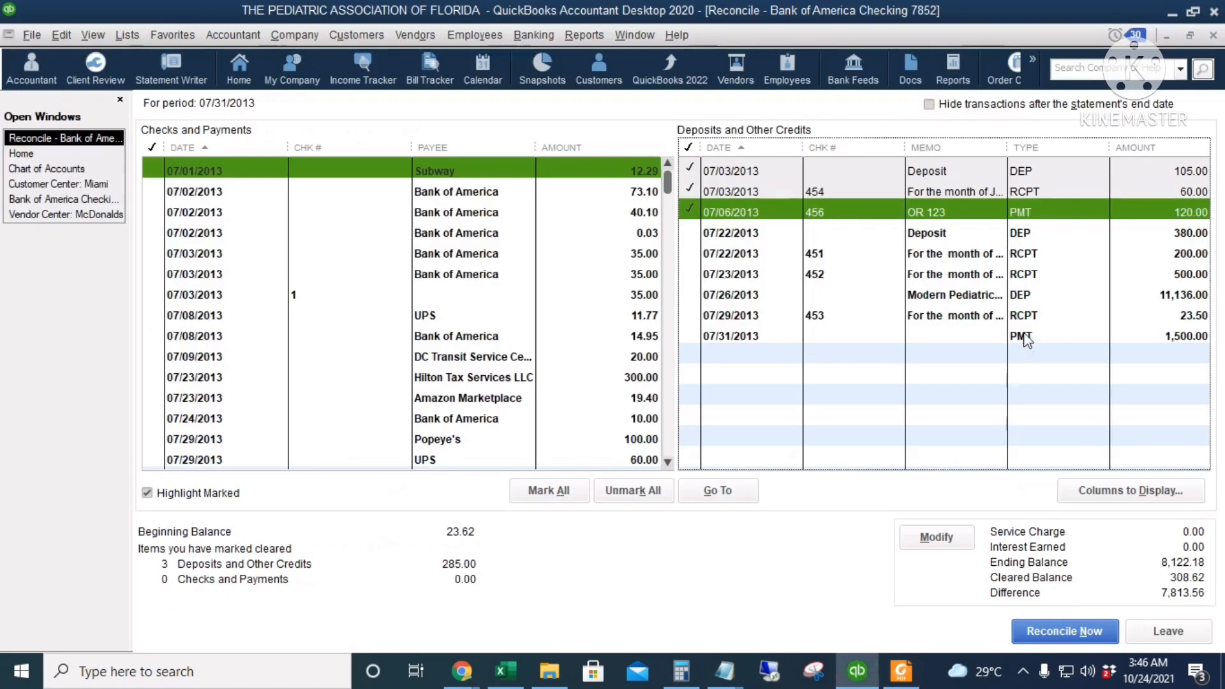
{"action": "left_click", "coordinate": [962, 235]}
{"action": "key", "text": "alt+Tab"}
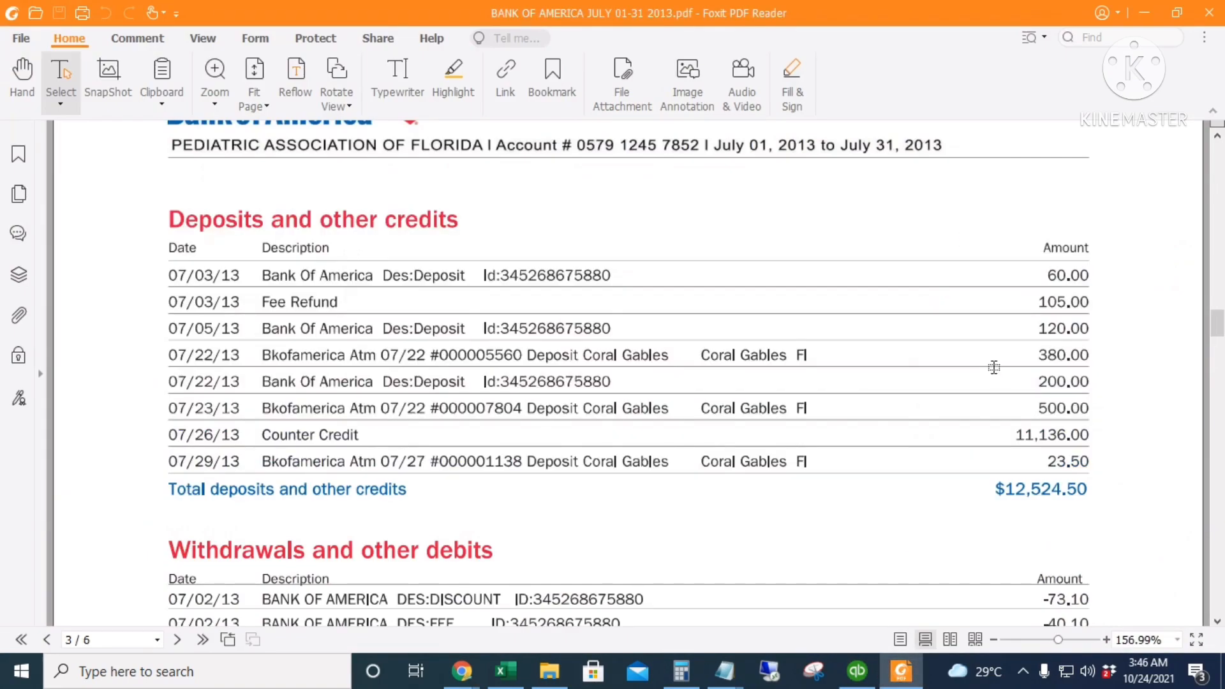
{"action": "key", "text": "alt+Tab"}
{"action": "left_click", "coordinate": [1034, 255]}
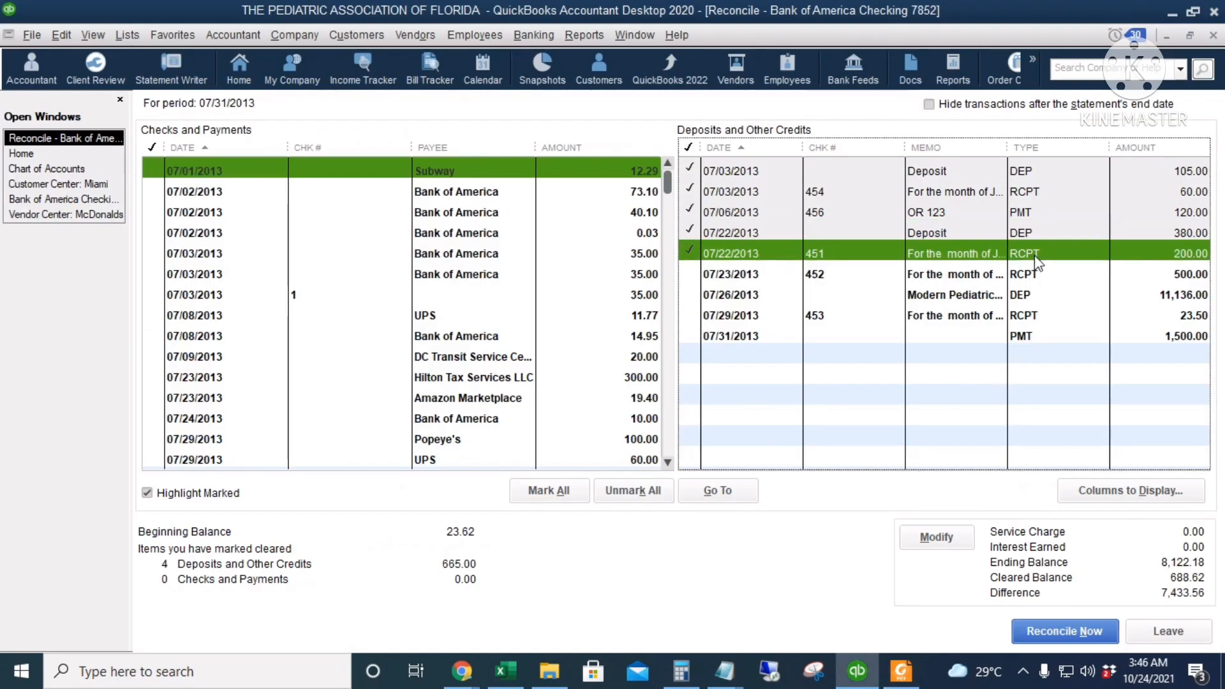
Match the remaining statement credits by marking the 500.00 receipt, the 11,136.00 deposit and the 23.50 receipt as cleared
{"action": "key", "text": "alt+Tab"}
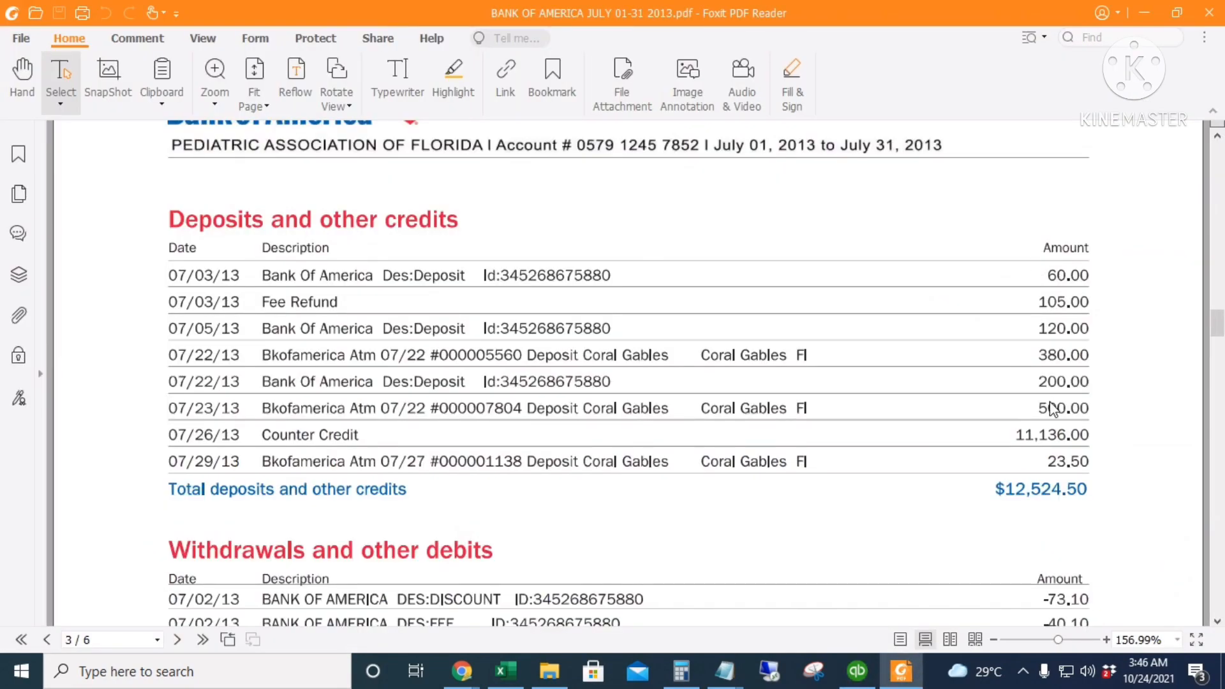
{"action": "key", "text": "alt+Tab"}
{"action": "left_click", "coordinate": [1097, 279]}
{"action": "key", "text": "alt+Tab"}
{"action": "key", "text": "alt+Tab"}
{"action": "left_click", "coordinate": [1107, 297]}
{"action": "key", "text": "alt+Tab"}
{"action": "key", "text": "alt+Tab"}
{"action": "left_click", "coordinate": [1126, 317]}
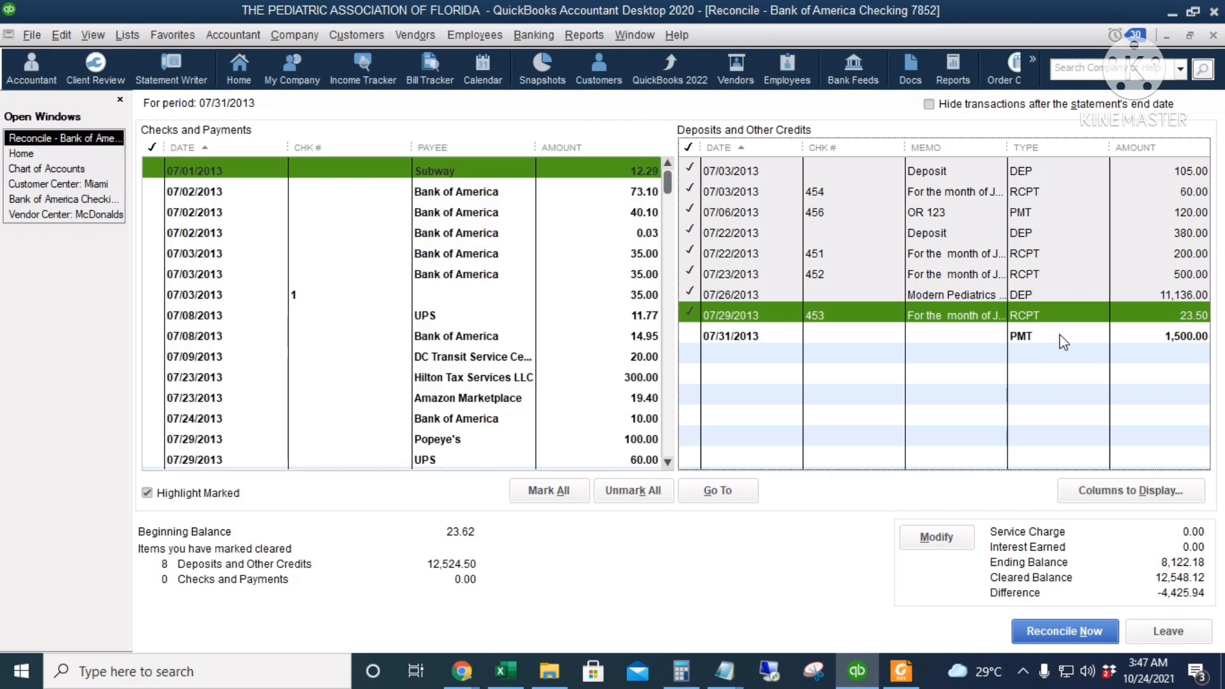
Consult the statement's withdrawals and other debits and mark the 07/02/2013 Bank of America payment of 73.10 as cleared
{"action": "left_click", "coordinate": [461, 671]}
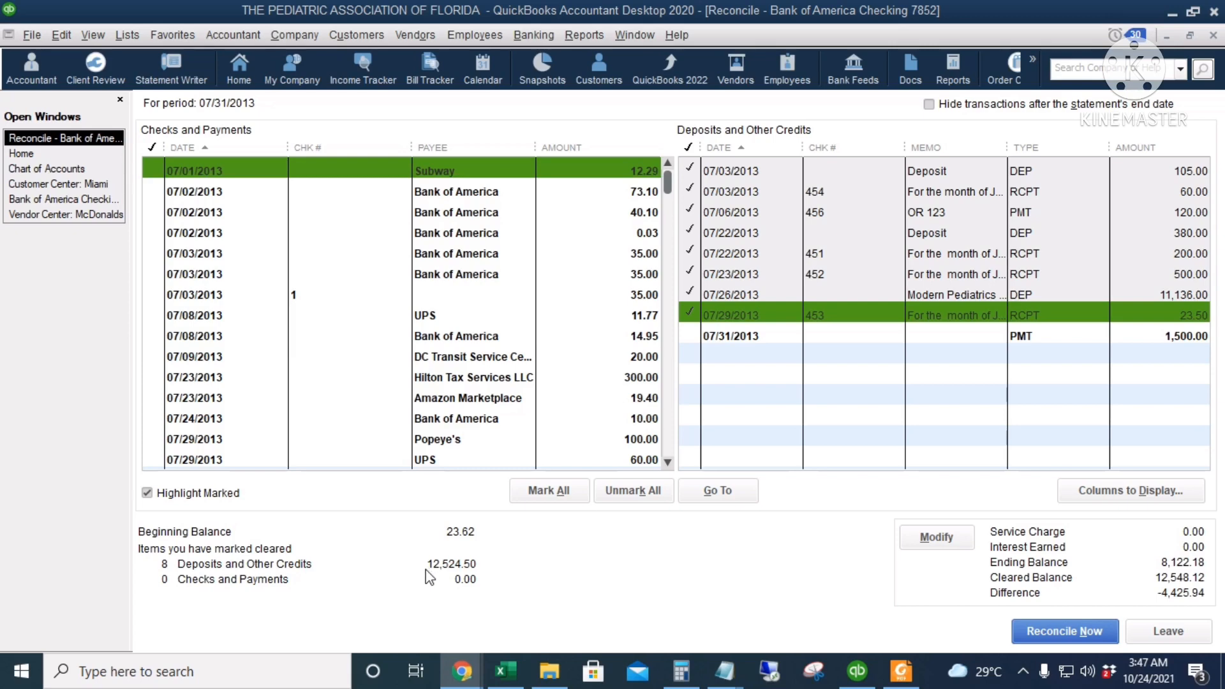
{"action": "left_click", "coordinate": [893, 680]}
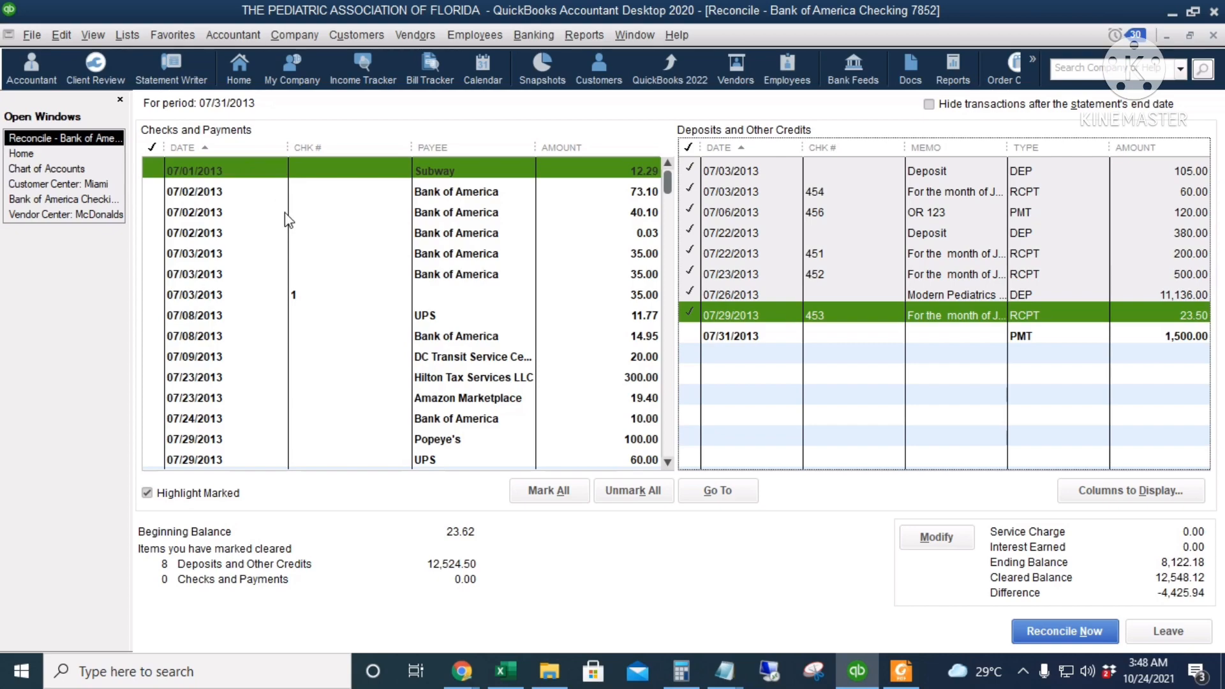
{"action": "left_click", "coordinate": [900, 671]}
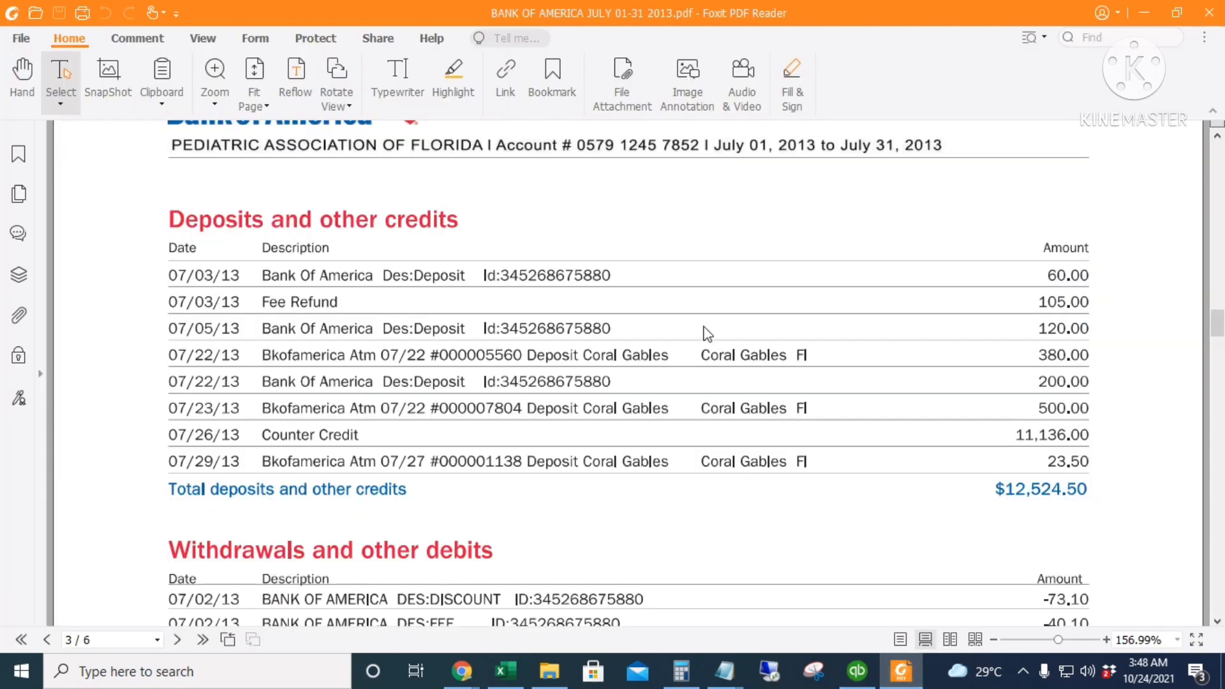
{"action": "scroll", "coordinate": [606, 393], "scroll_direction": "down", "scroll_amount": 6}
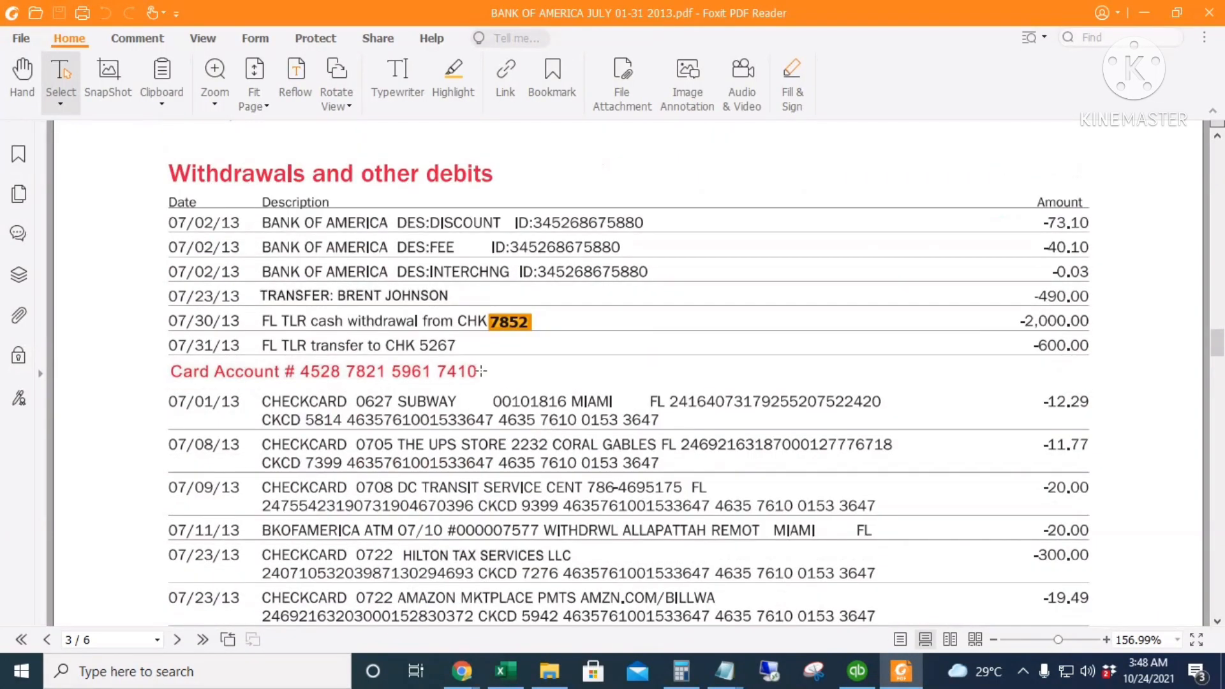
{"action": "scroll", "coordinate": [482, 370], "scroll_direction": "down", "scroll_amount": 1}
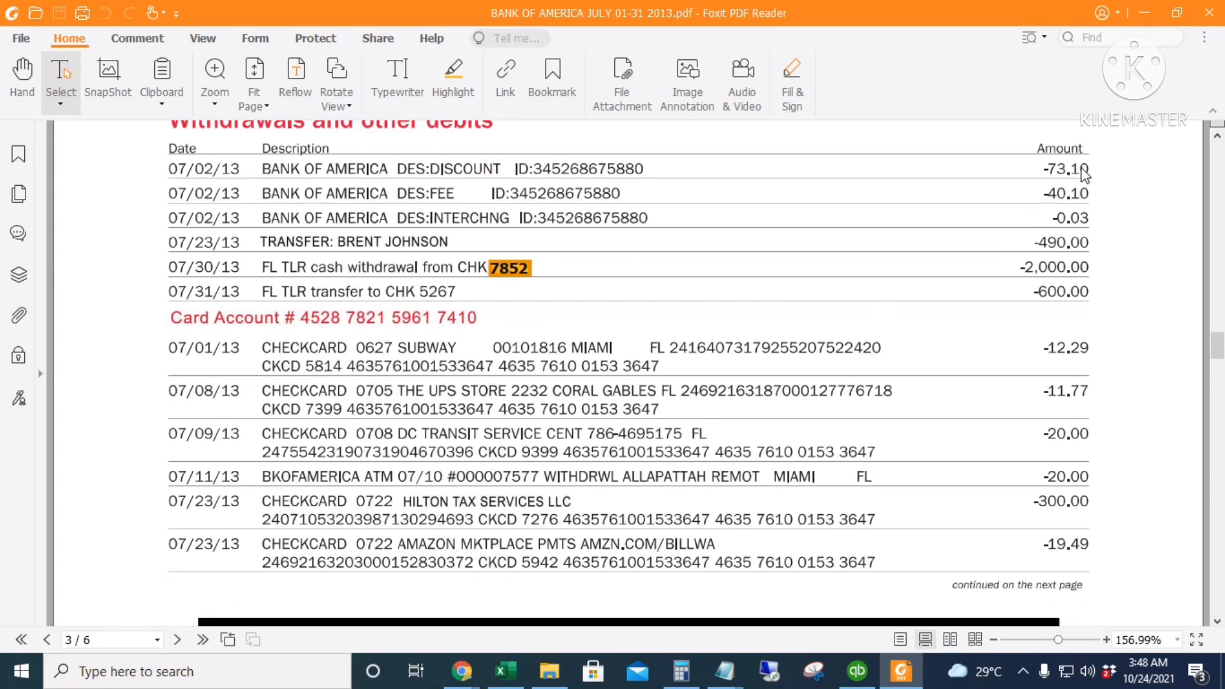
{"action": "key", "text": "alt+Tab"}
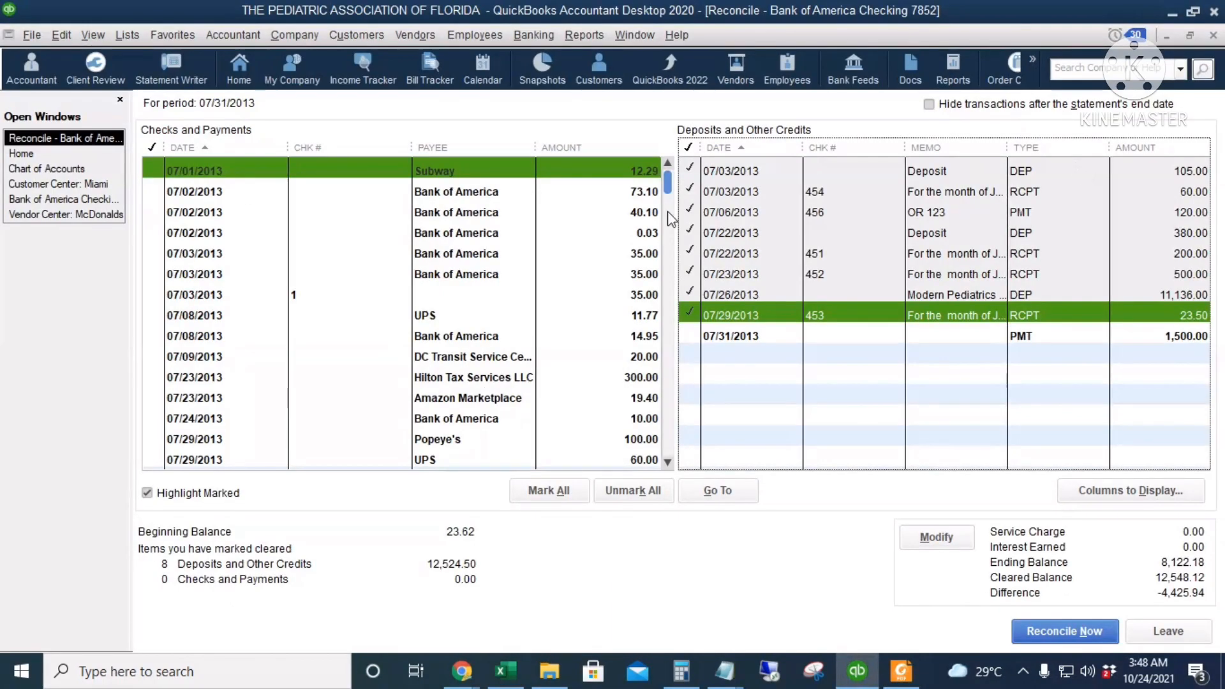
{"action": "left_click", "coordinate": [351, 193]}
Mark the 07/02/2013 Bank of America payments of 40.10 and 0.03 as cleared after checking them against the statement
{"action": "key", "text": "alt+Tab"}
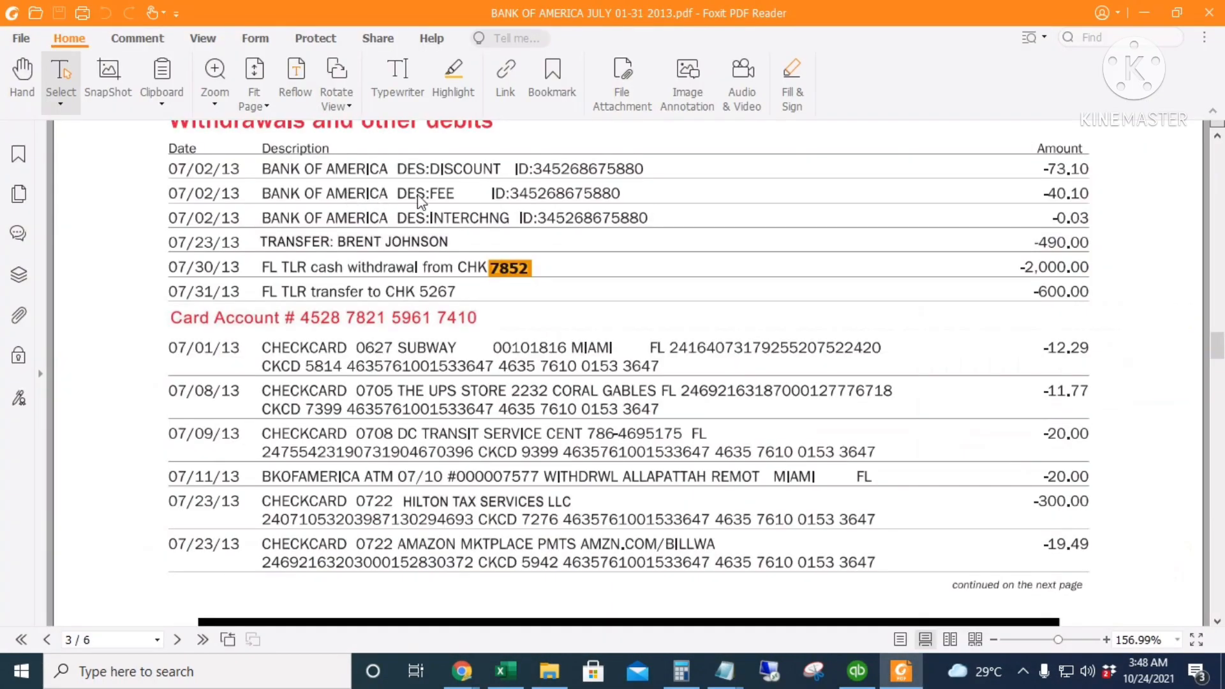
{"action": "key", "text": "alt+Tab"}
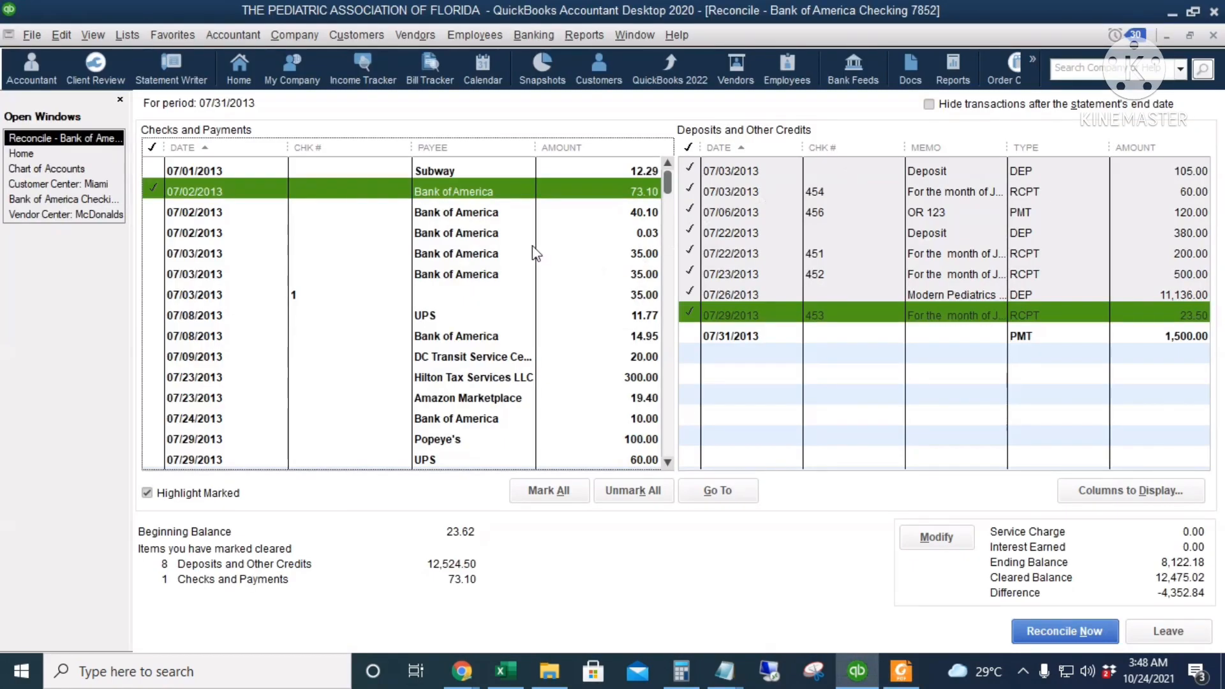
{"action": "left_click", "coordinate": [557, 207]}
{"action": "key", "text": "alt+Tab"}
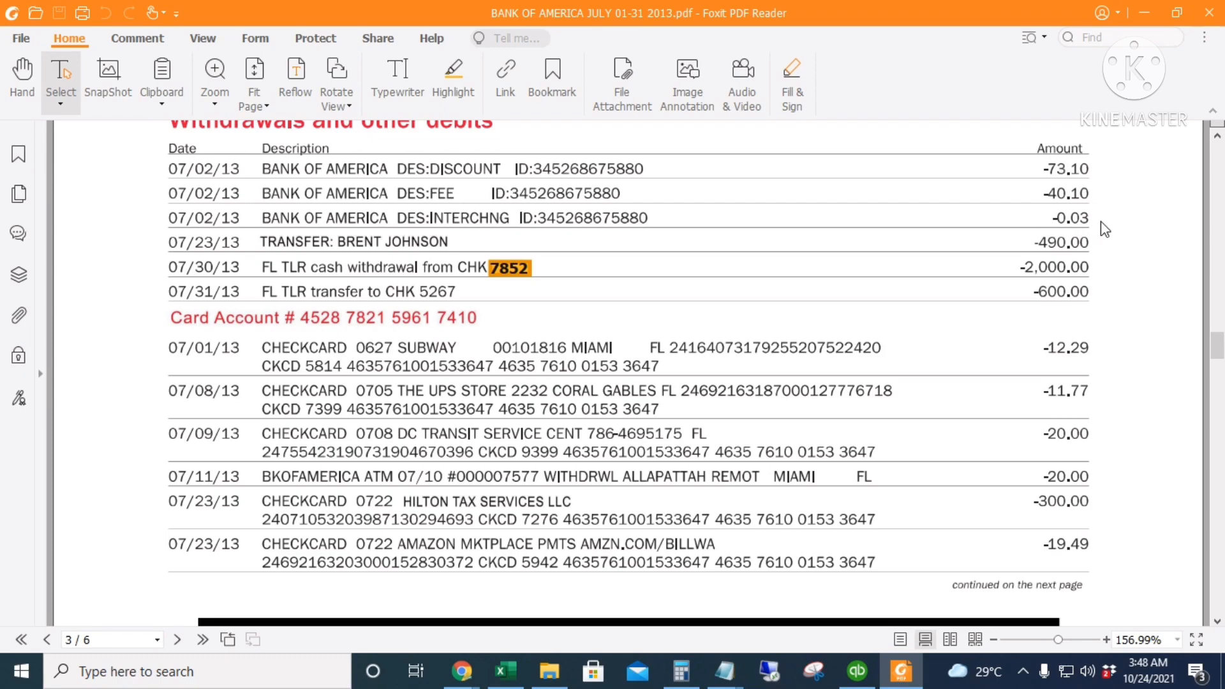
{"action": "key", "text": "alt+Tab"}
{"action": "left_click", "coordinate": [592, 236]}
Find the 490.00 payment dated 07/31/2013 in the checks and payments list and mark it as cleared
{"action": "key", "text": "alt+Tab"}
{"action": "key", "text": "alt+Tab"}
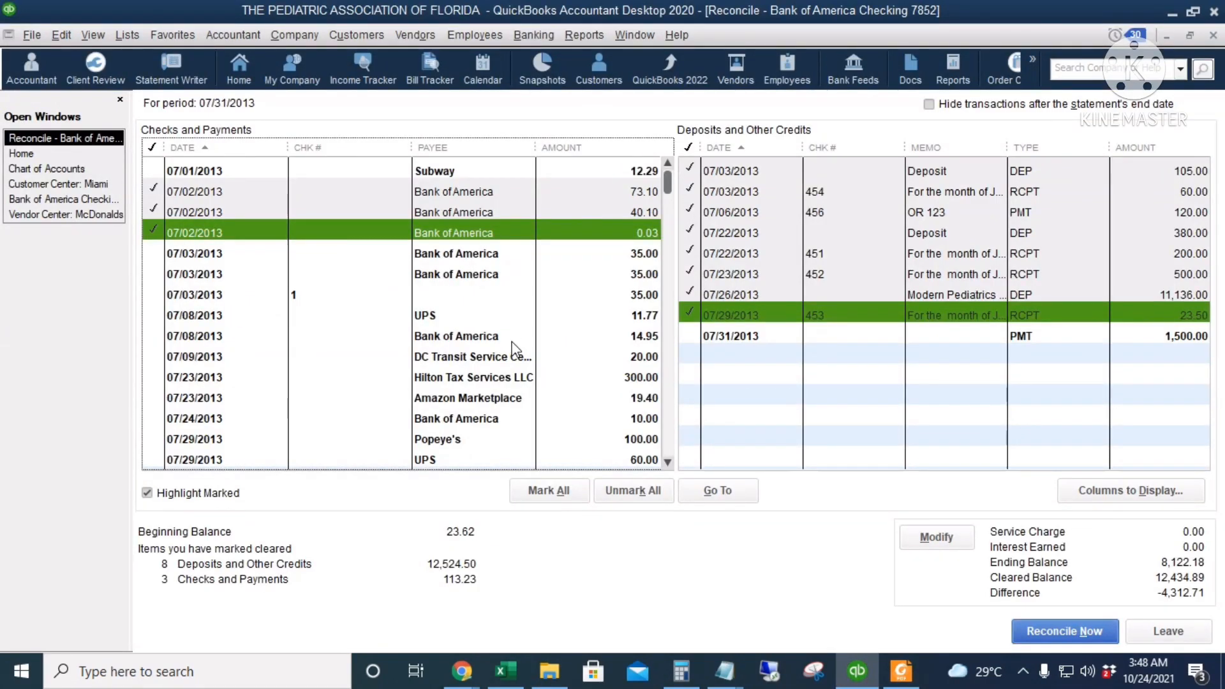
{"action": "scroll", "coordinate": [515, 350], "scroll_direction": "down", "scroll_amount": 1}
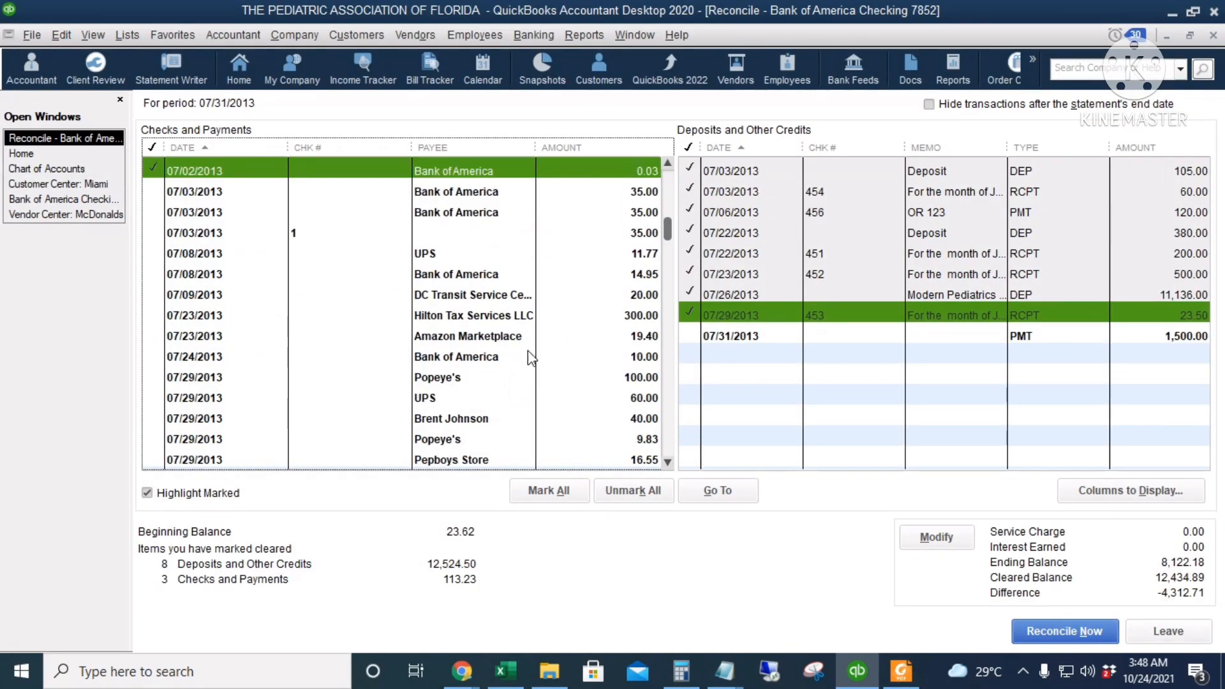
{"action": "scroll", "coordinate": [528, 357], "scroll_direction": "down", "scroll_amount": 2}
{"action": "scroll", "coordinate": [527, 359], "scroll_direction": "down", "scroll_amount": 3}
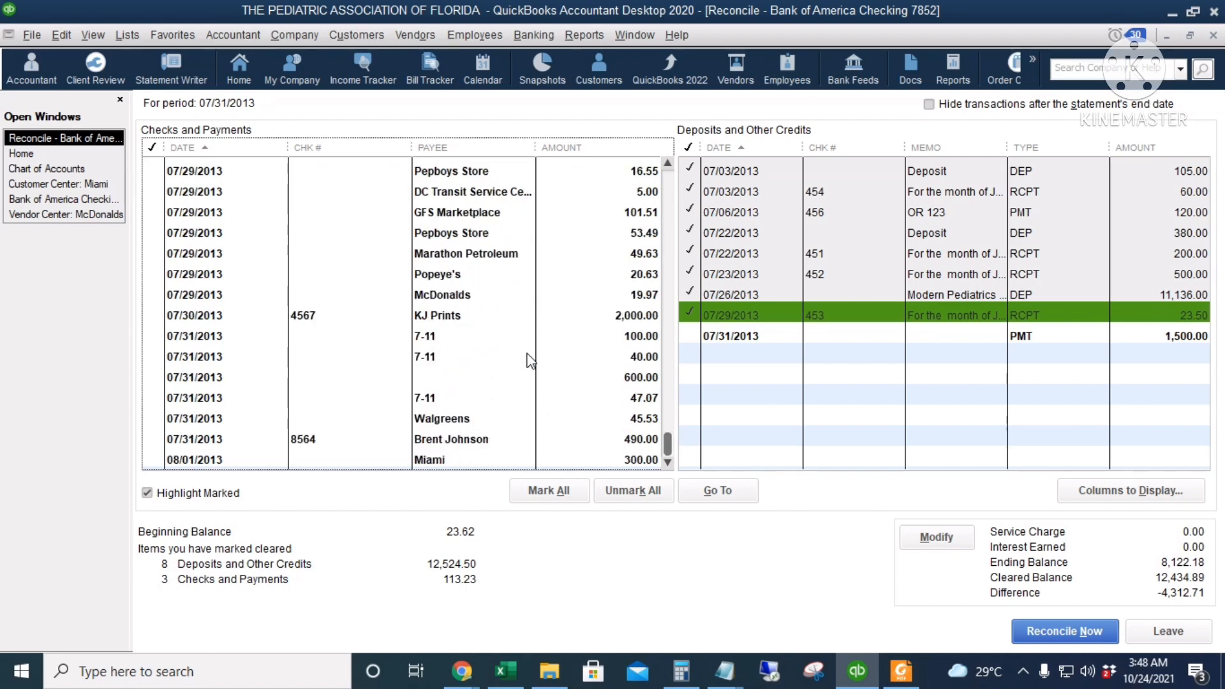
{"action": "left_click", "coordinate": [484, 437]}
Check the statement date of the 490.00 transfer, change the matching check's date to 07/23/2013 and save the change
{"action": "key", "text": "alt+Tab"}
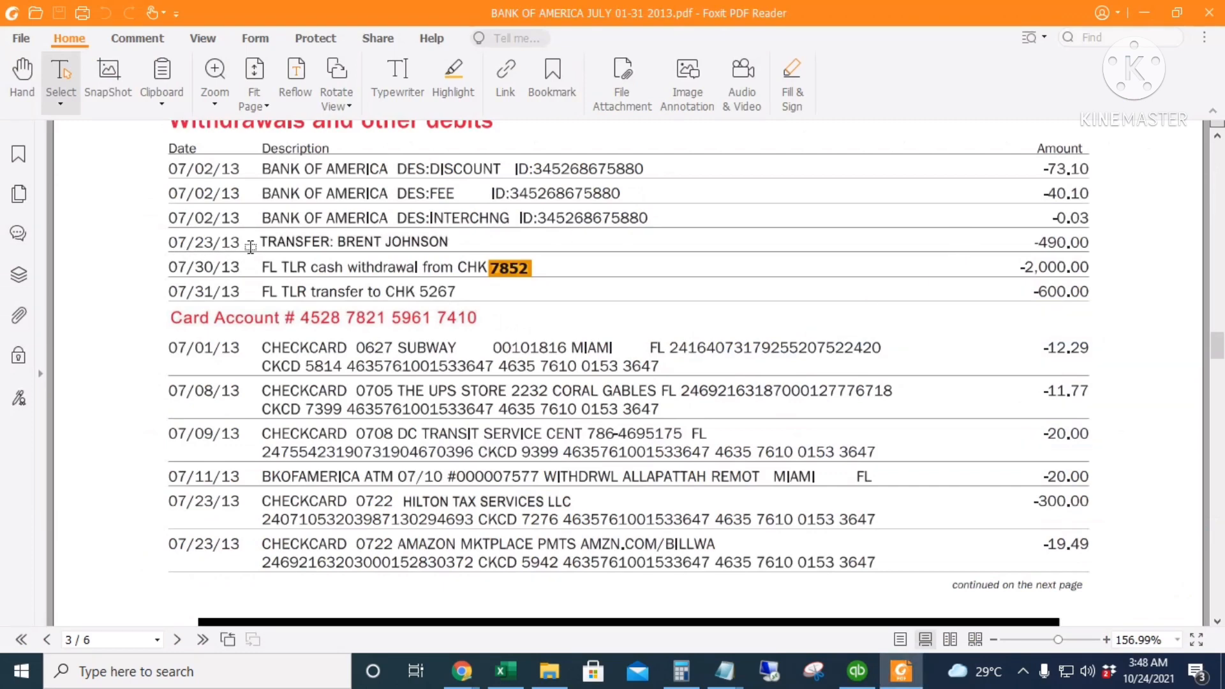
{"action": "key", "text": "alt+Tab"}
{"action": "double_click", "coordinate": [341, 439]}
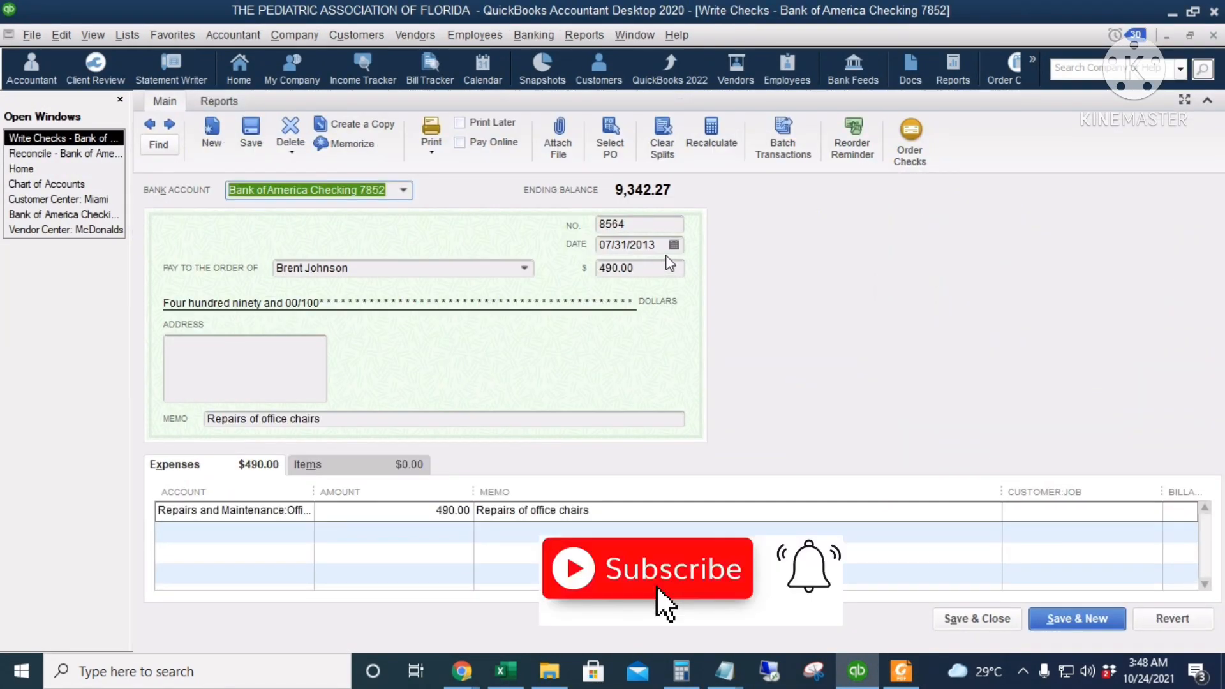
{"action": "left_click", "coordinate": [673, 245]}
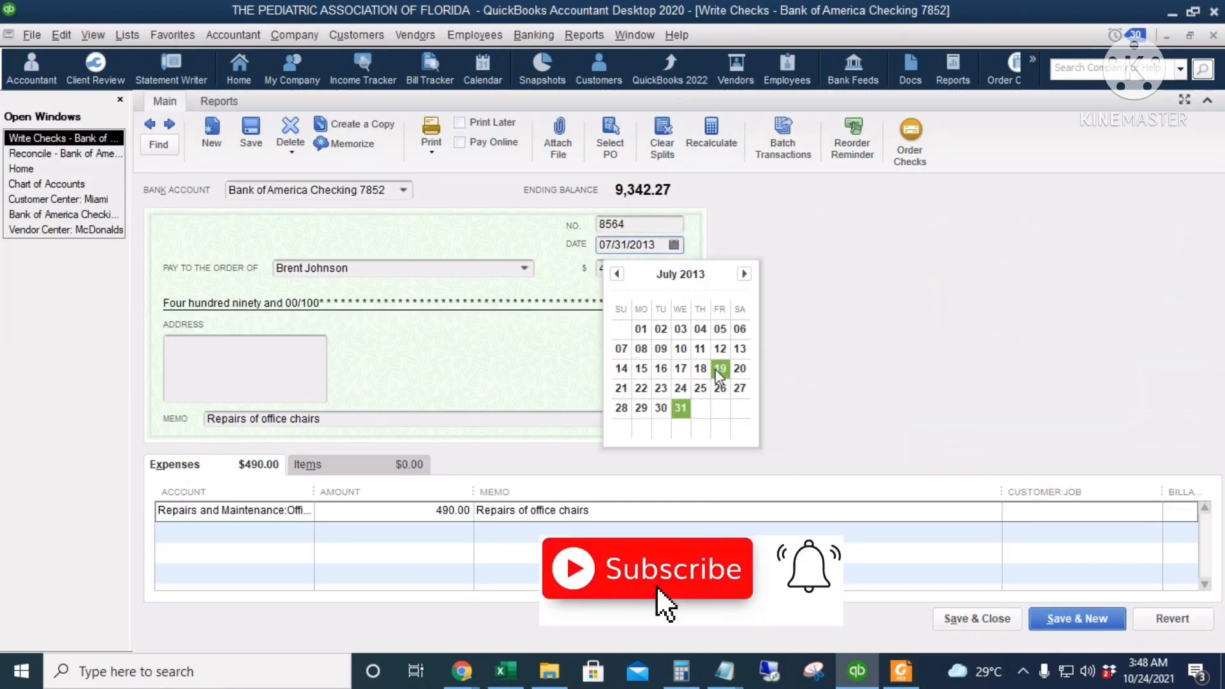
{"action": "left_click", "coordinate": [661, 388]}
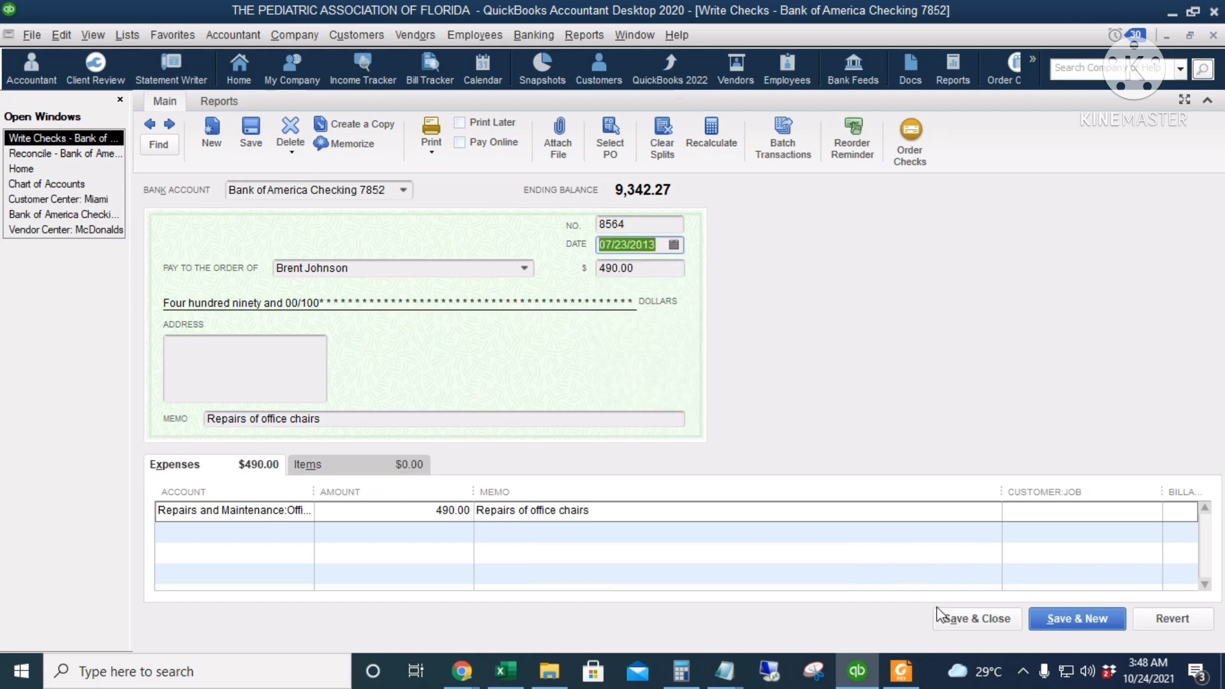
{"action": "left_click", "coordinate": [959, 619]}
{"action": "key", "text": "Return"}
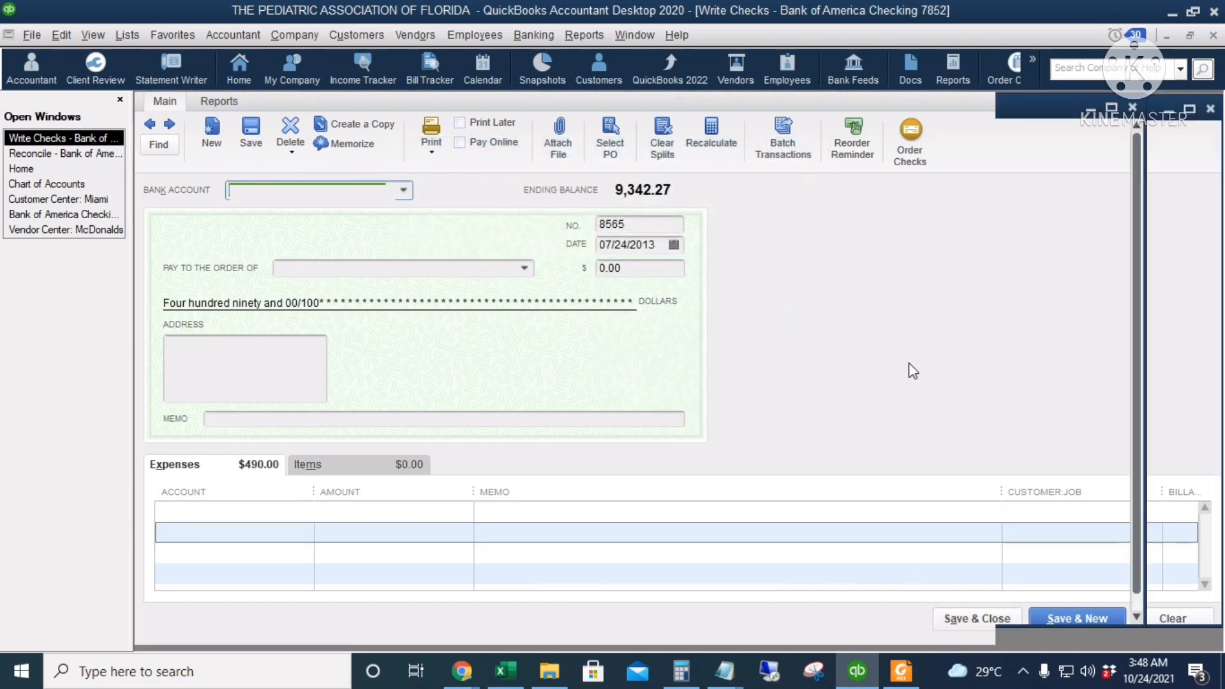
Check the statement's next withdrawals and mark the 2,000.00 KJ Prints check and the 07/31/2013 payment of 600.00 as cleared
{"action": "scroll", "coordinate": [312, 339], "scroll_direction": "up", "scroll_amount": 1}
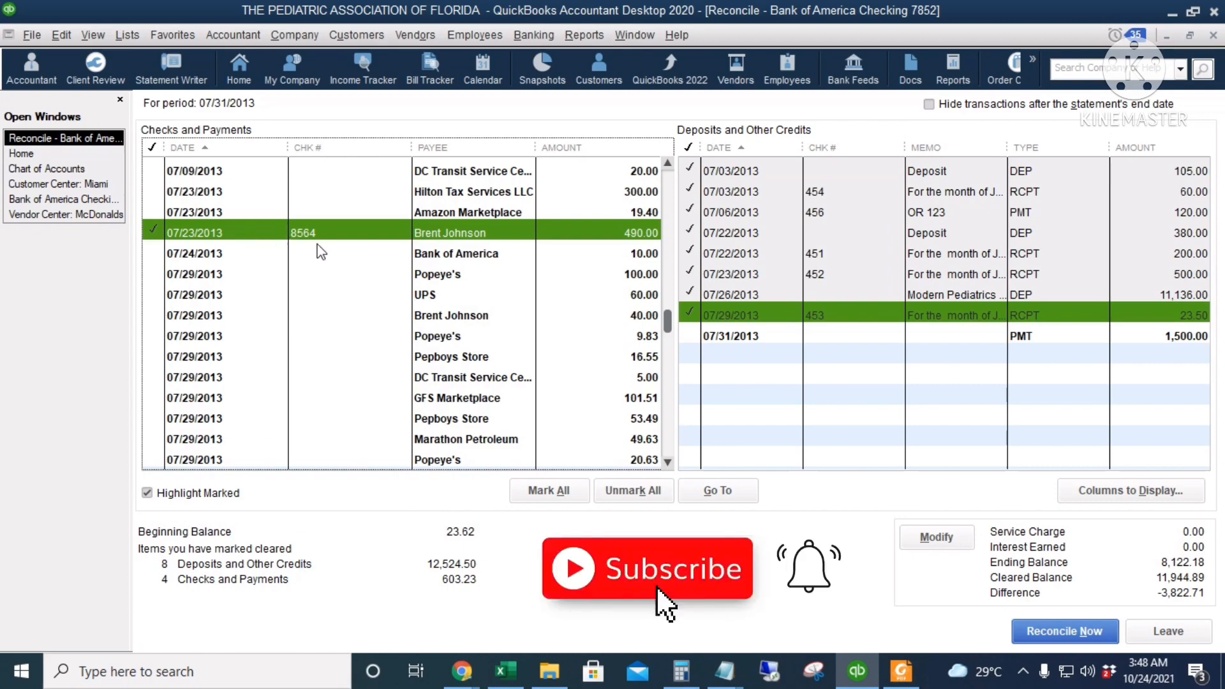
{"action": "key", "text": "alt+Tab"}
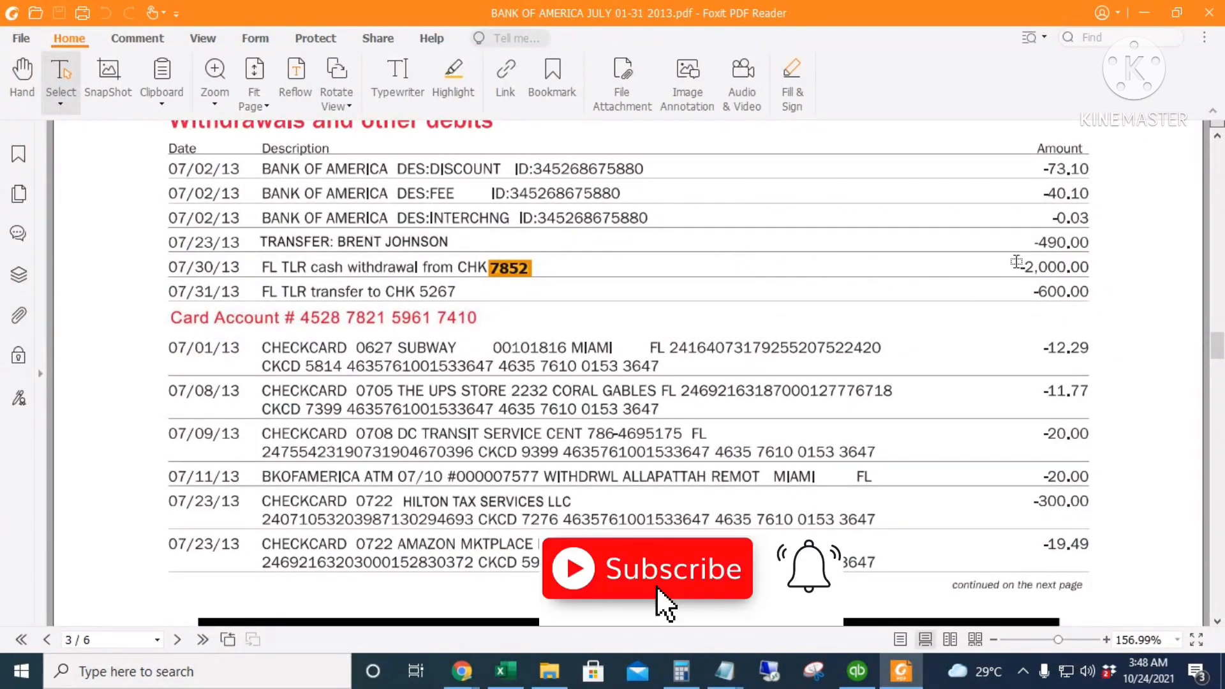
{"action": "key", "text": "alt+Tab"}
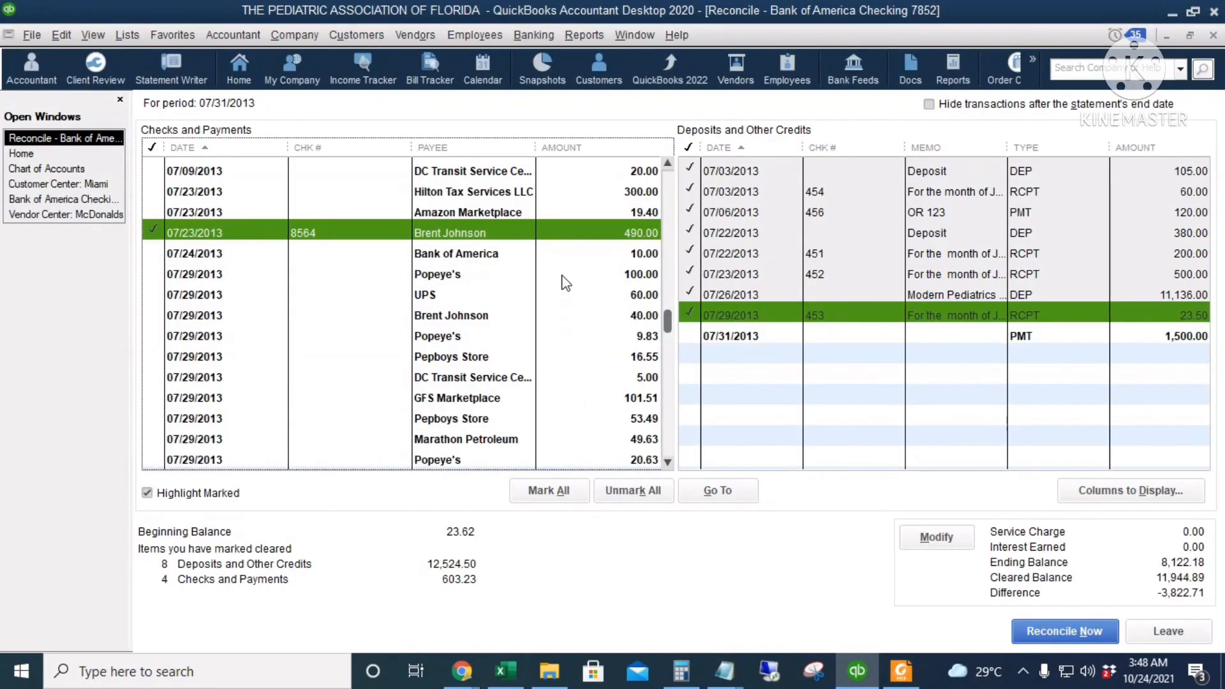
{"action": "scroll", "coordinate": [561, 287], "scroll_direction": "up", "scroll_amount": 1}
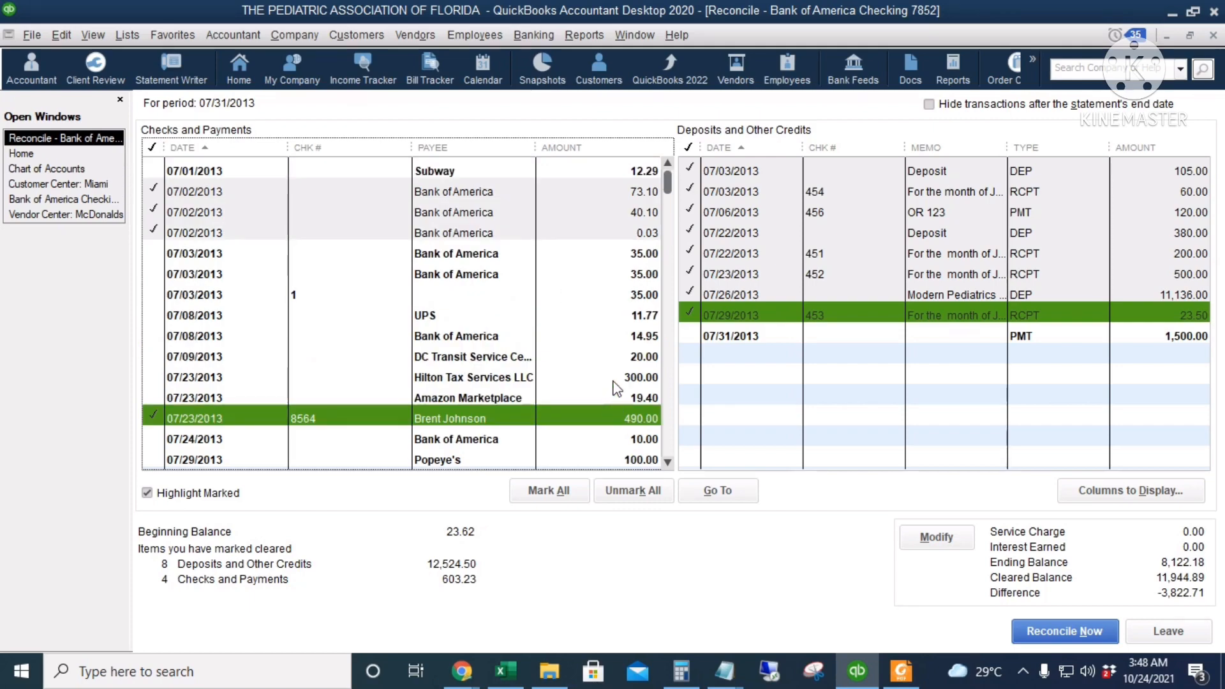
{"action": "scroll", "coordinate": [611, 403], "scroll_direction": "down", "scroll_amount": 2}
{"action": "scroll", "coordinate": [611, 402], "scroll_direction": "down", "scroll_amount": 3}
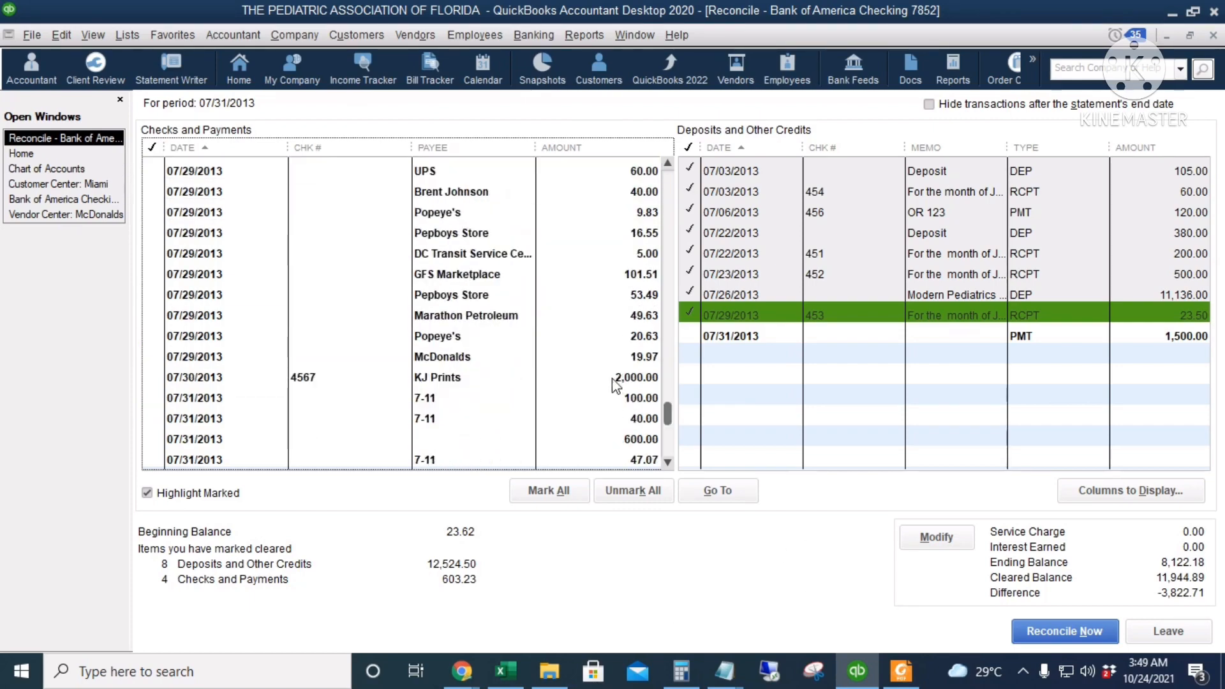
{"action": "left_click", "coordinate": [613, 378]}
{"action": "key", "text": "alt+Tab"}
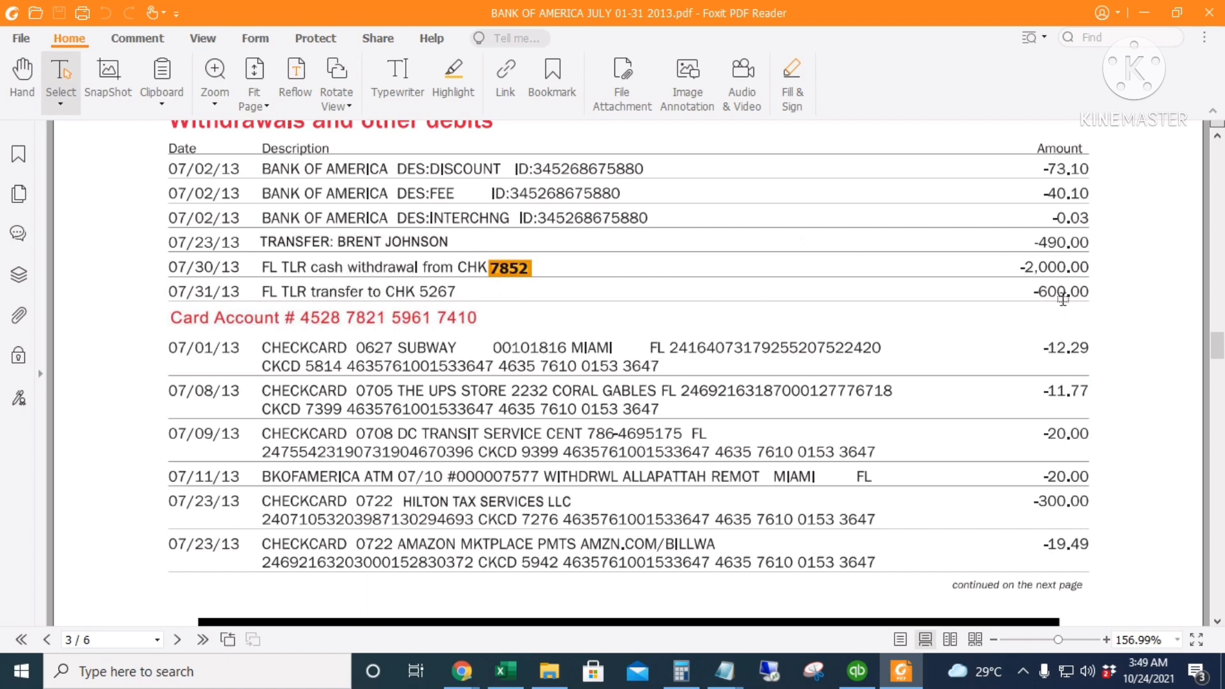
{"action": "key", "text": "alt+Tab"}
{"action": "left_click", "coordinate": [620, 440]}
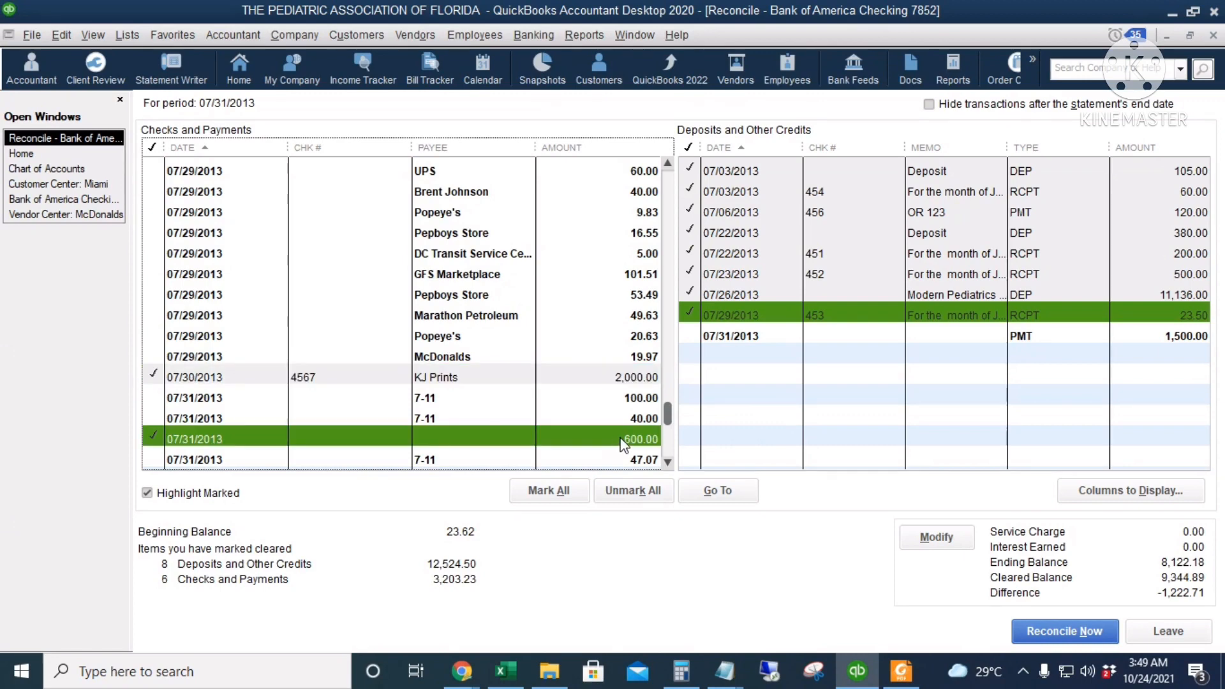
Consult the statement's card transactions and mark the Subway payment of 12.29 and the 07/08/2013 UPS payment of 11.77 as cleared
{"action": "key", "text": "alt+Tab"}
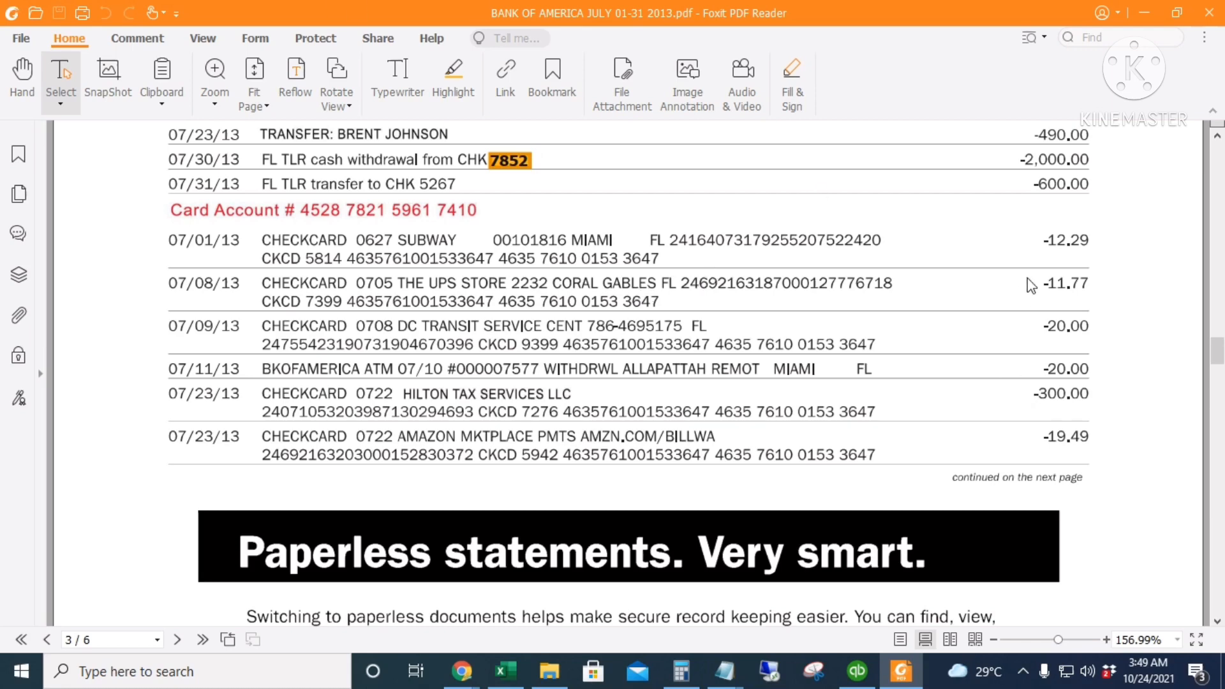
{"action": "key", "text": "alt+Tab"}
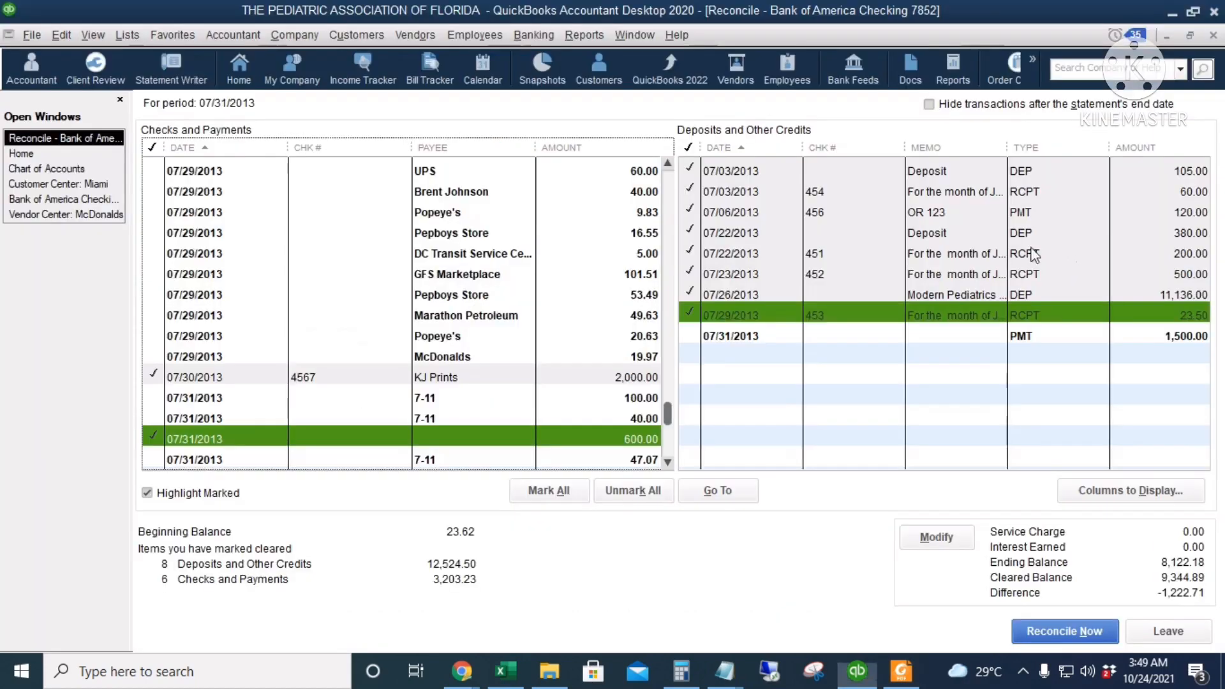
{"action": "scroll", "coordinate": [535, 337], "scroll_direction": "up", "scroll_amount": 4}
{"action": "left_click", "coordinate": [583, 164]}
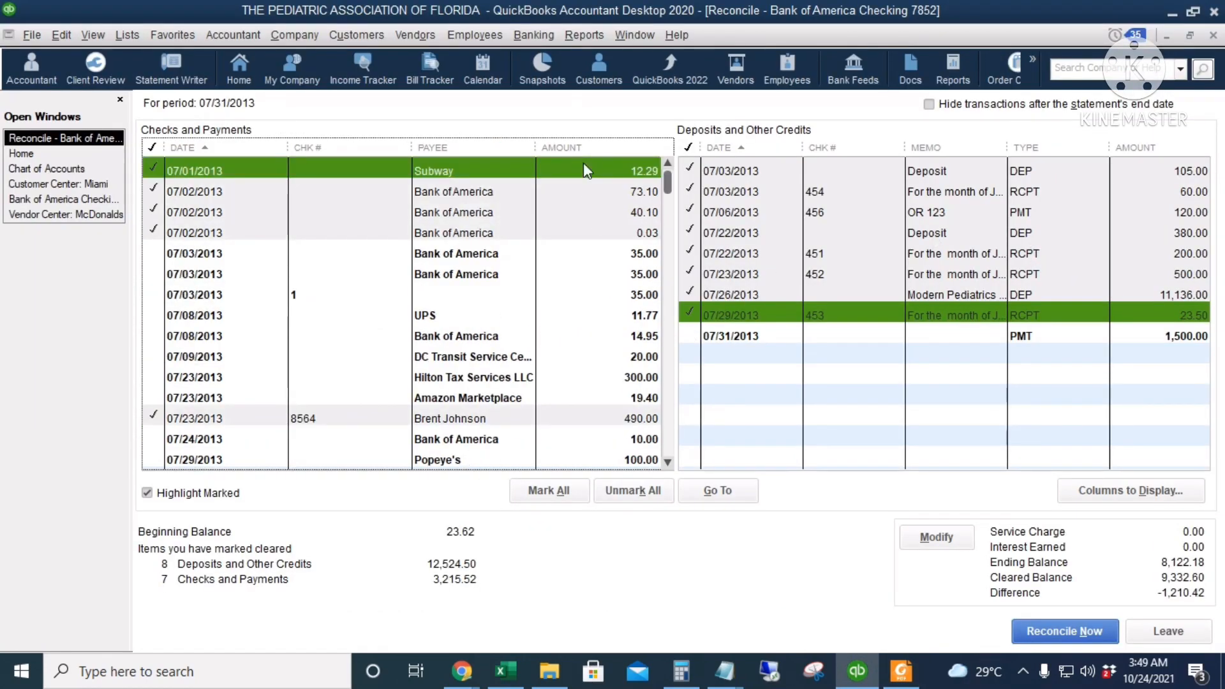
{"action": "key", "text": "alt+Tab"}
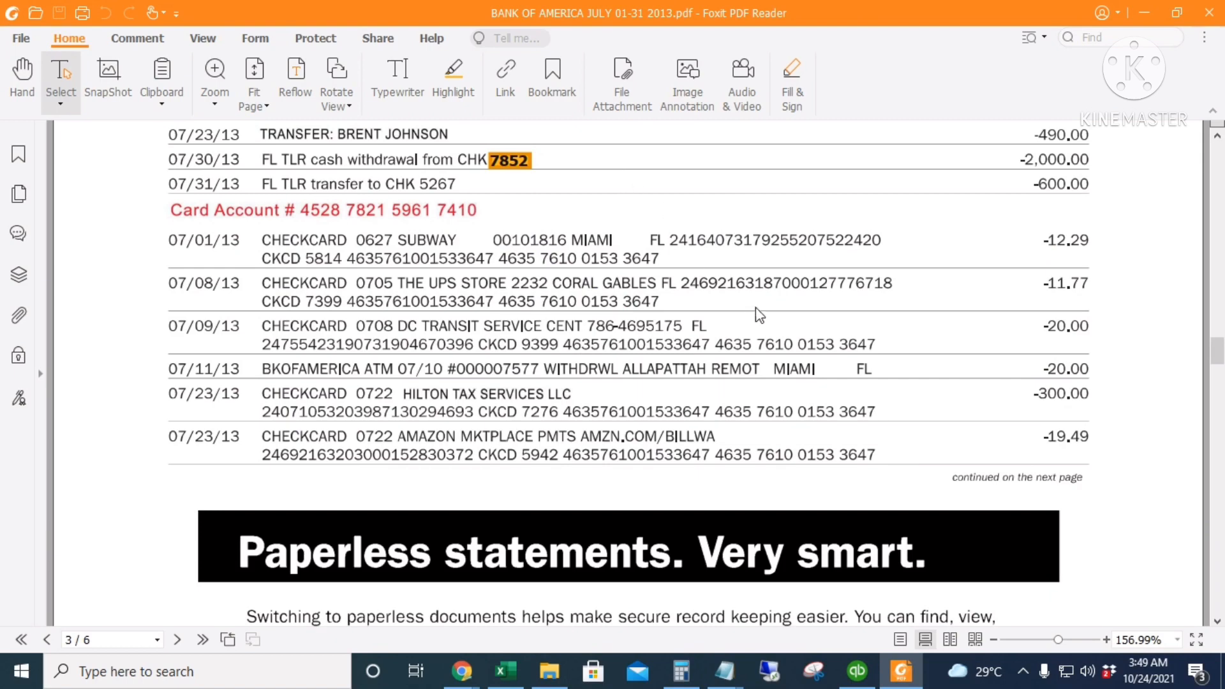
{"action": "key", "text": "alt+Tab"}
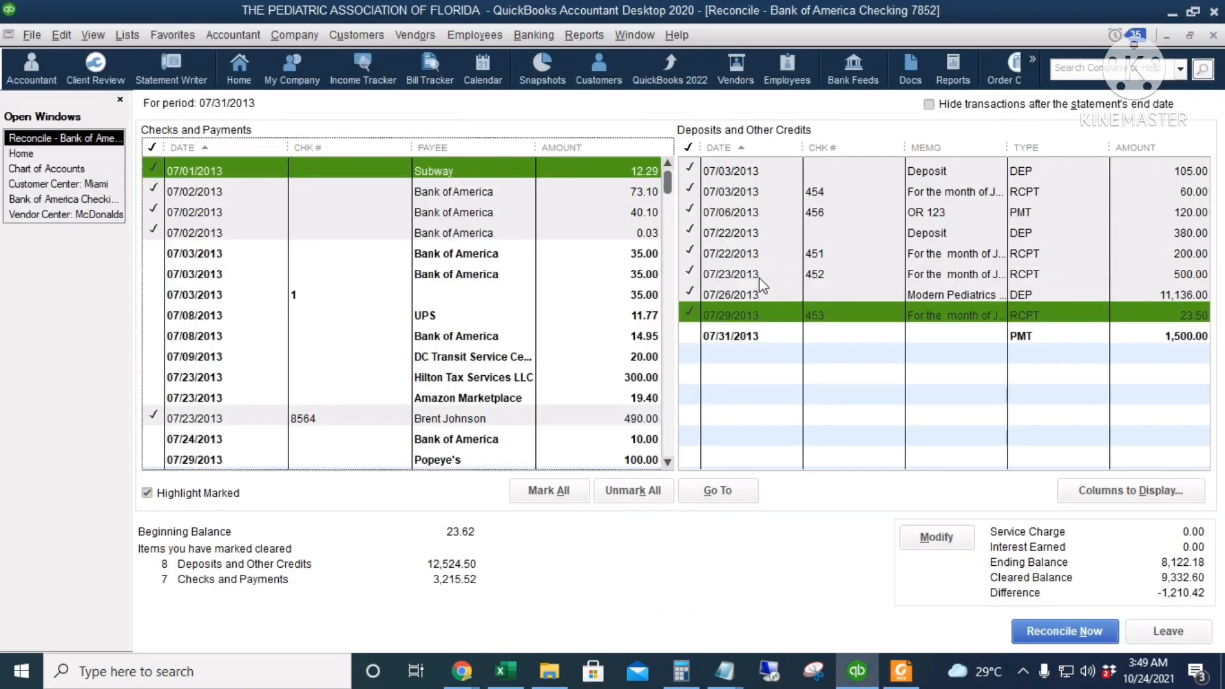
{"action": "left_click", "coordinate": [623, 322]}
Mark the 07/09/2013 DC Transit Service payment of 20.00 as cleared after checking it against the statement
{"action": "key", "text": "alt+Tab"}
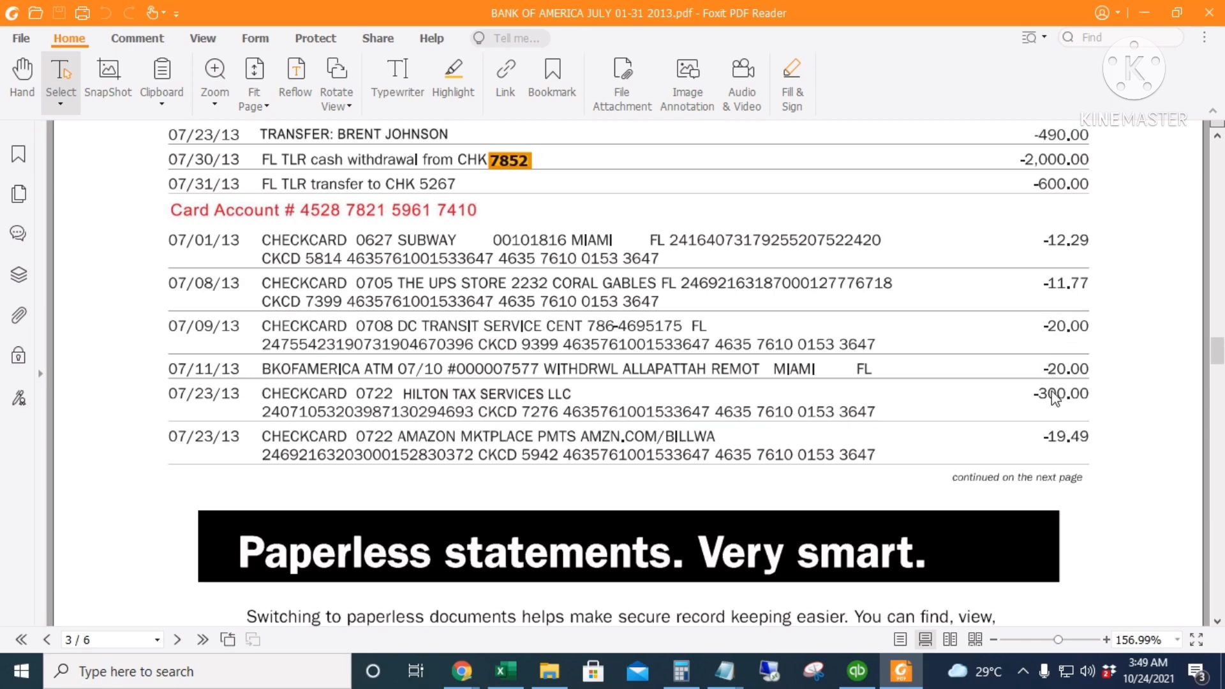
{"action": "key", "text": "alt+Tab"}
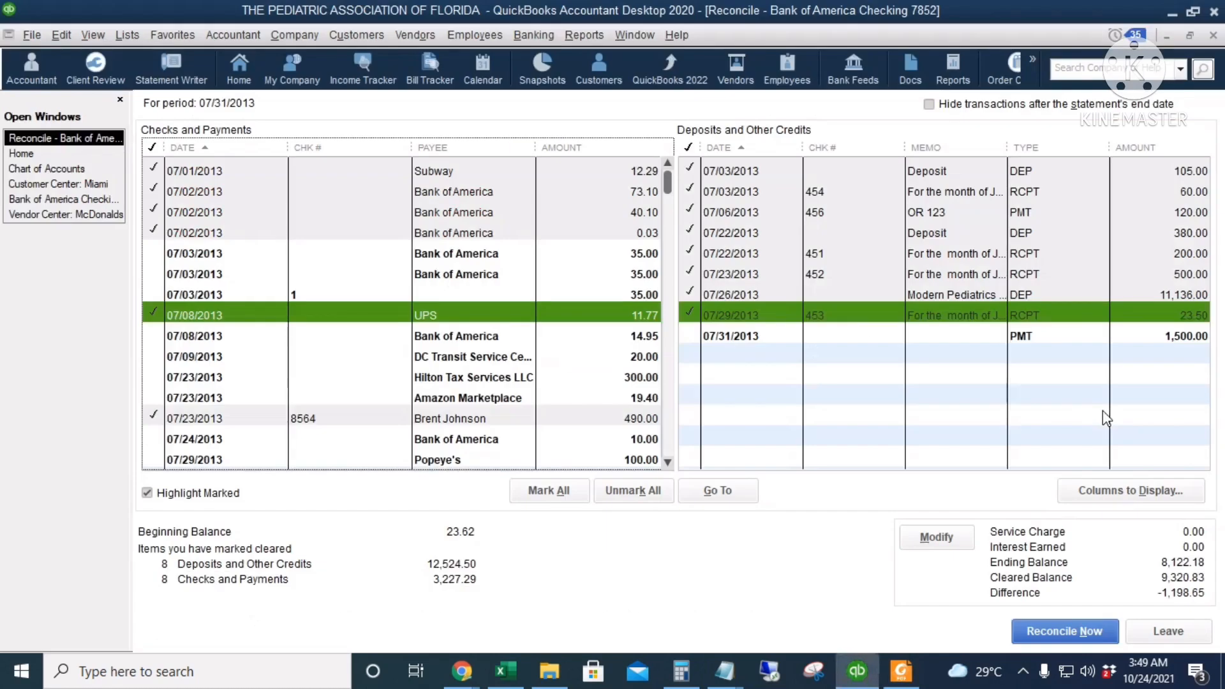
{"action": "left_click", "coordinate": [648, 362]}
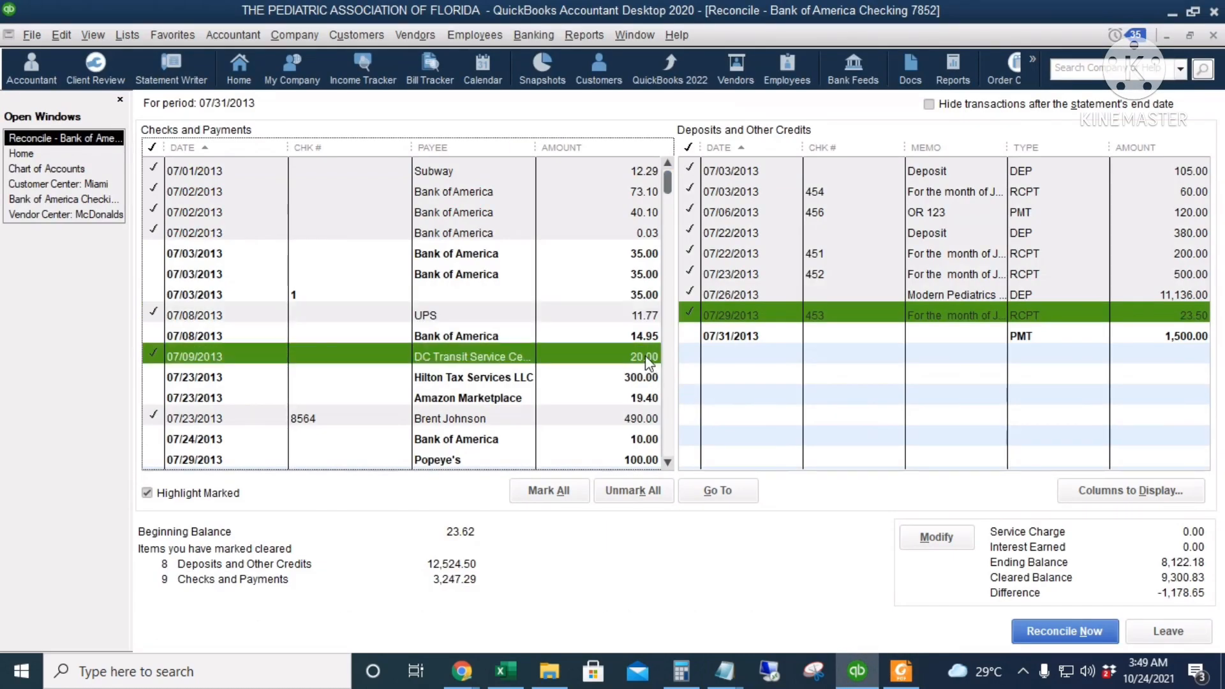
Look for the statement's 07/11/13 ATM withdrawal of 20.00 among the payments in the reconciliation list
{"action": "key", "text": "alt+Tab"}
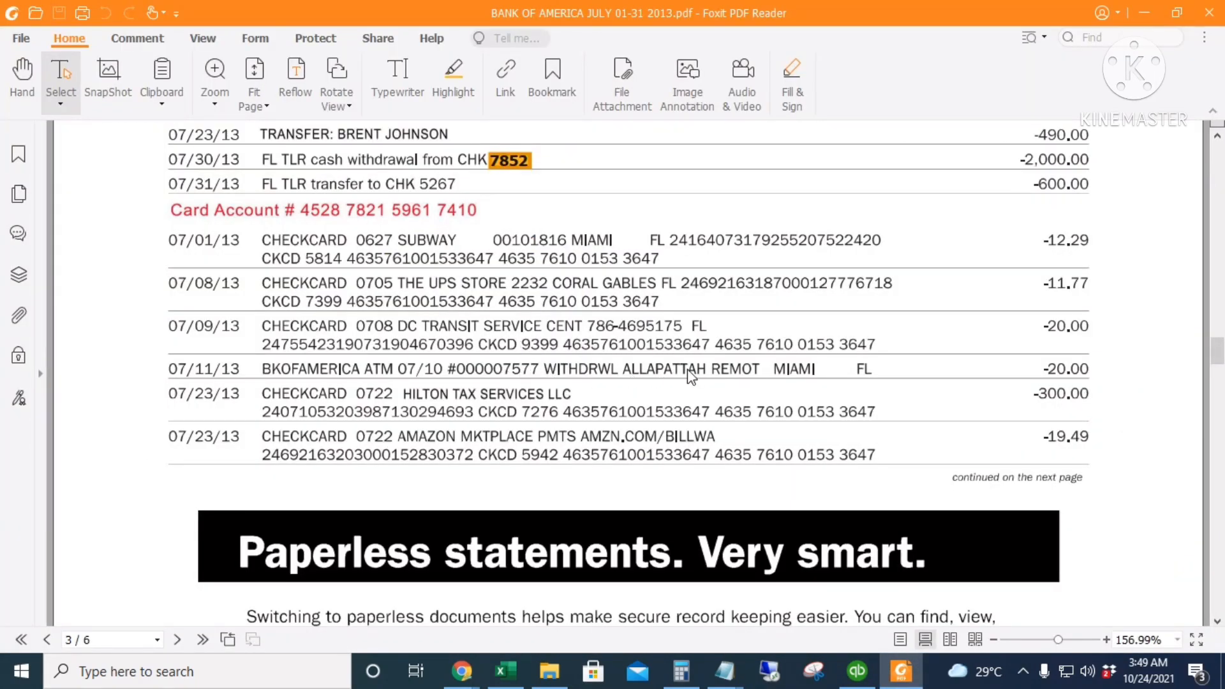
{"action": "key", "text": "alt+Tab"}
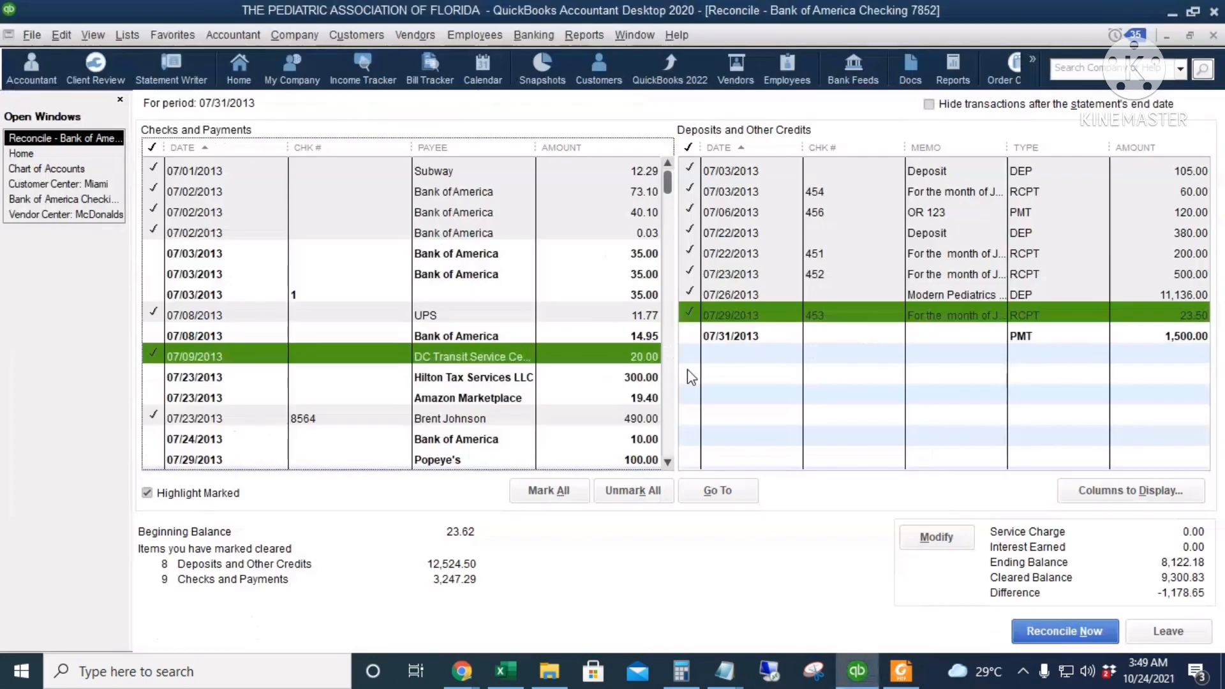
{"action": "key", "text": "alt+Tab"}
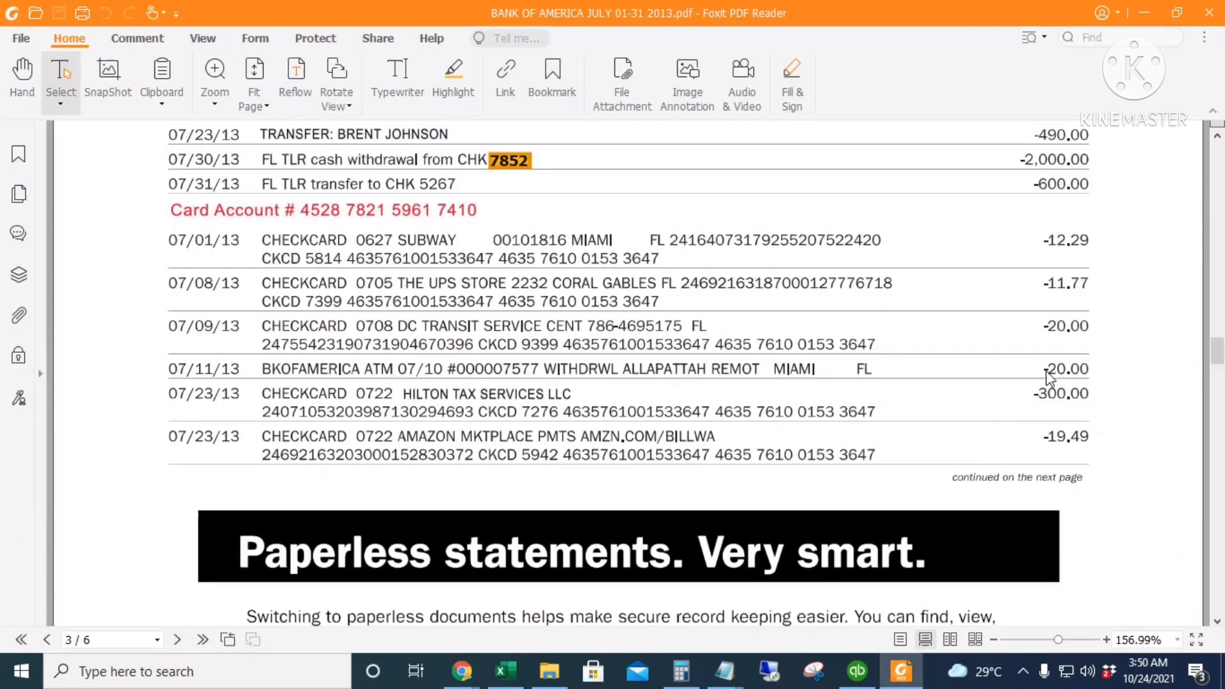
{"action": "key", "text": "alt+Tab"}
{"action": "scroll", "coordinate": [321, 387], "scroll_direction": "down", "scroll_amount": 1}
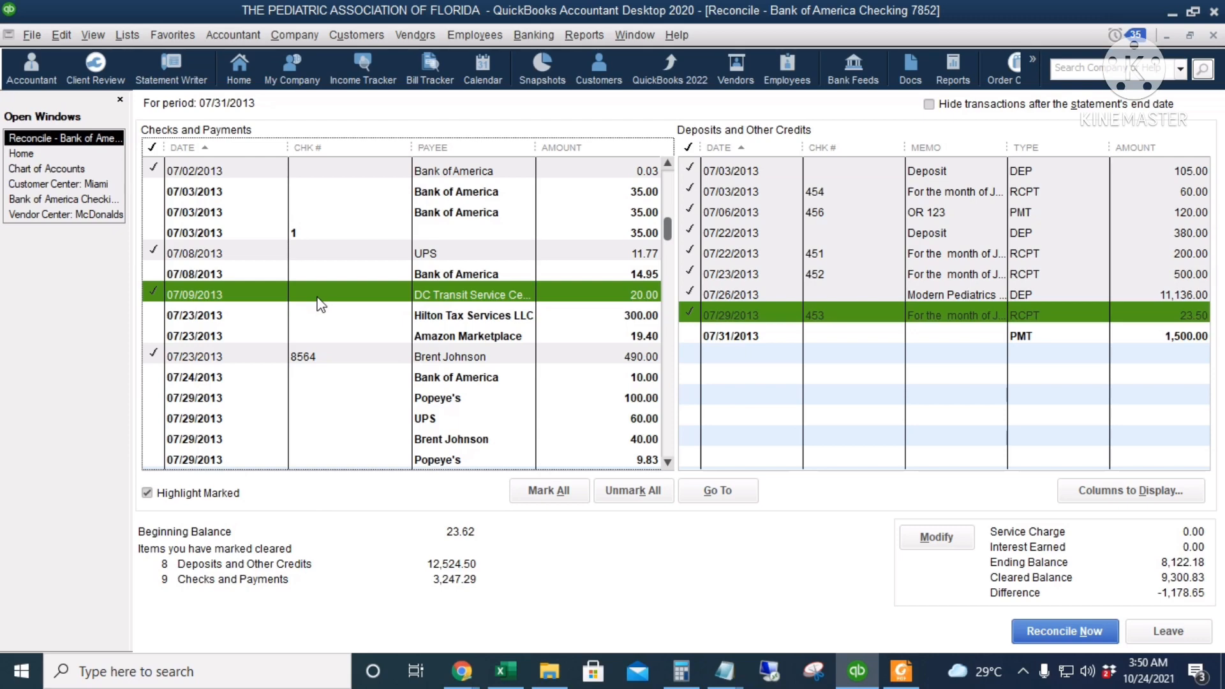
{"action": "key", "text": "alt+Tab"}
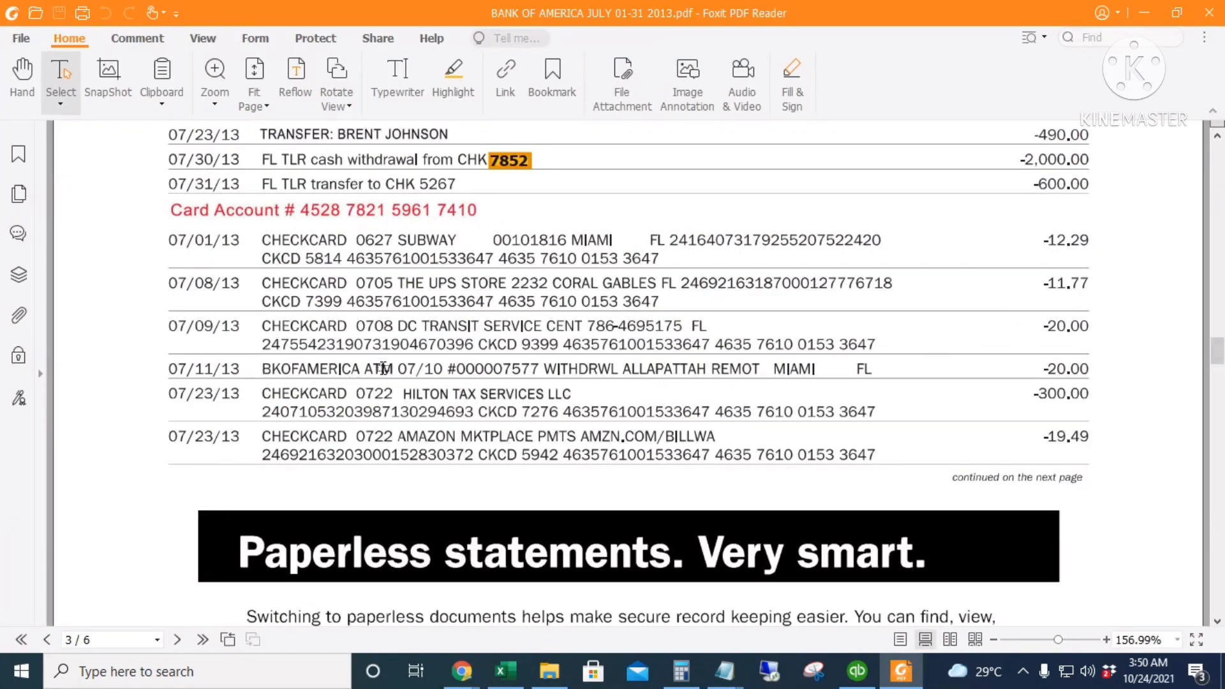
{"action": "left_click_drag", "start_coordinate": [383, 368], "coordinate": [886, 361]}
{"action": "key", "text": "alt+Tab"}
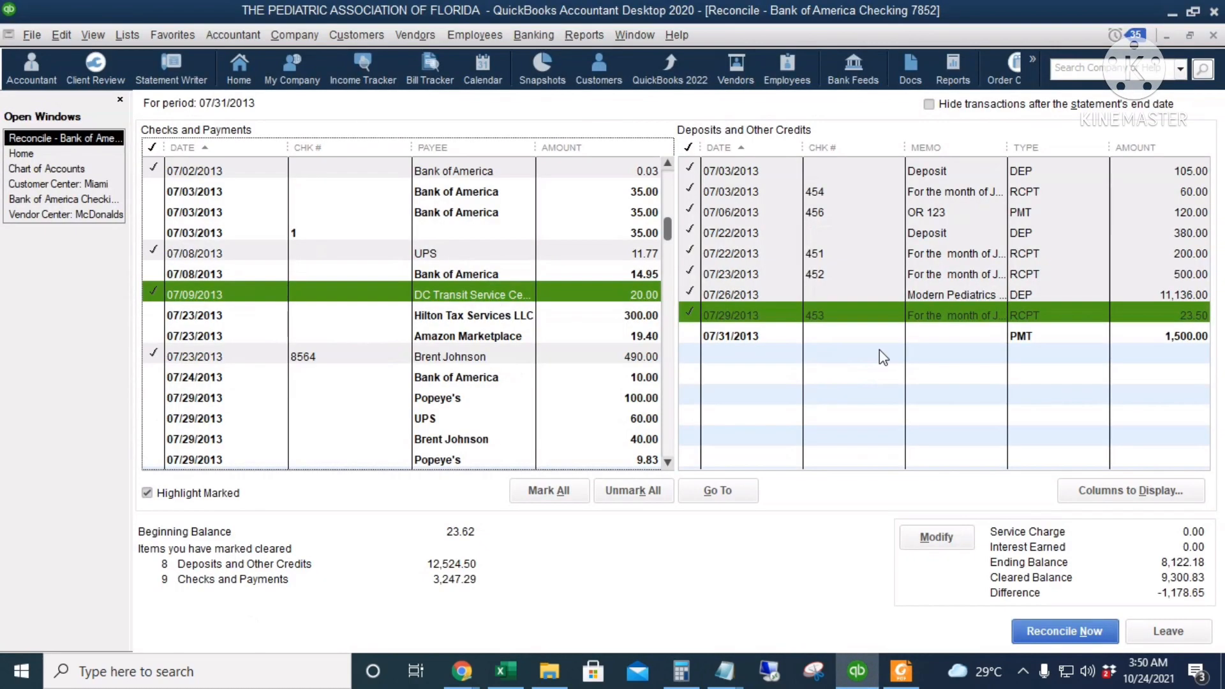
{"action": "key", "text": "alt+Tab"}
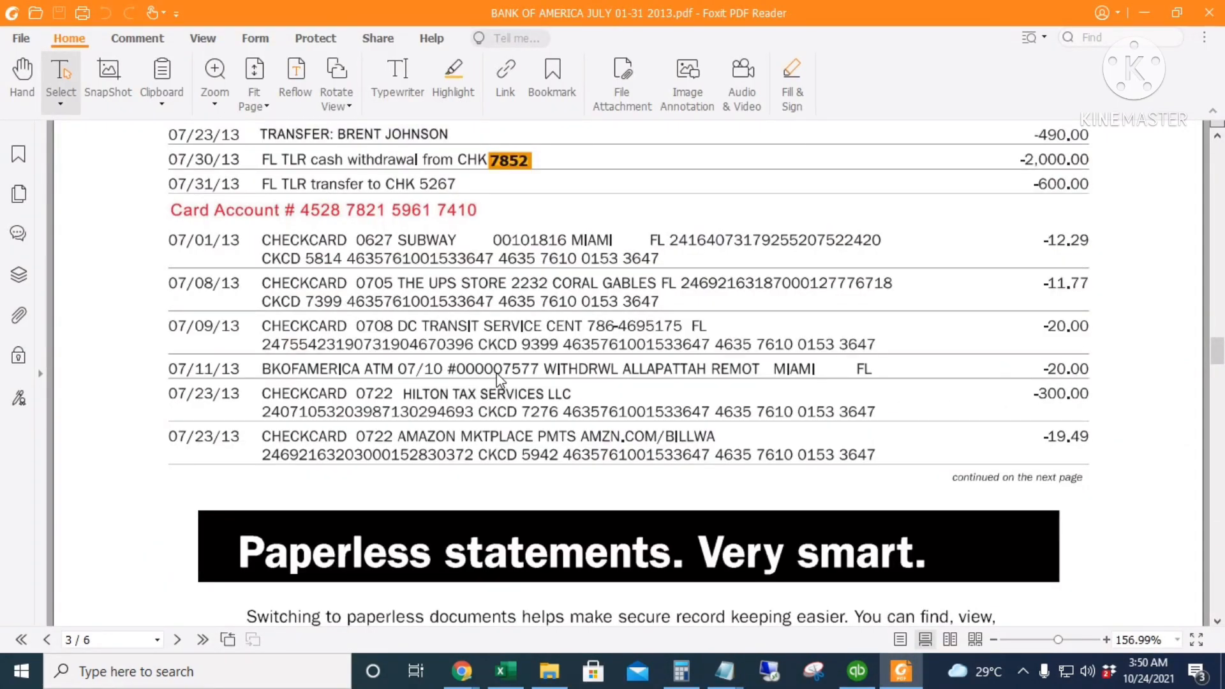
{"action": "key", "text": "alt+Tab"}
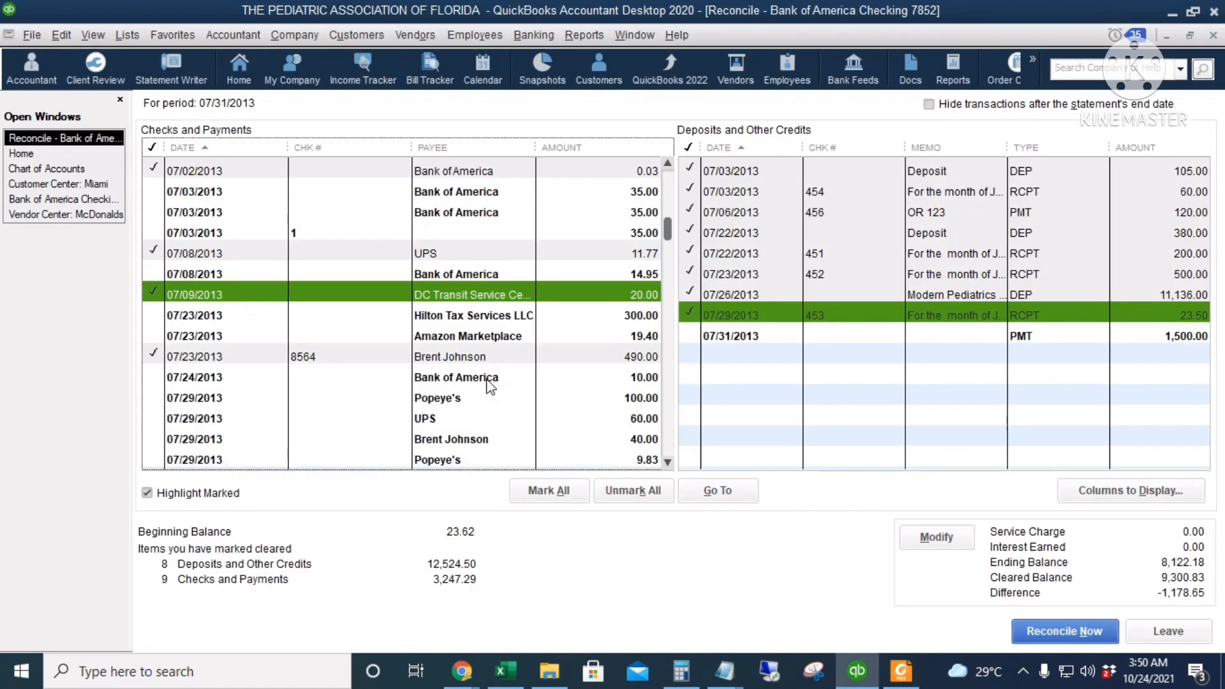
Start a check from Bank of America Checking 7852 for the statement's ATM withdrawal, dated 07/07/2013, with an amount of 20.00
{"action": "left_click", "coordinate": [31, 156]}
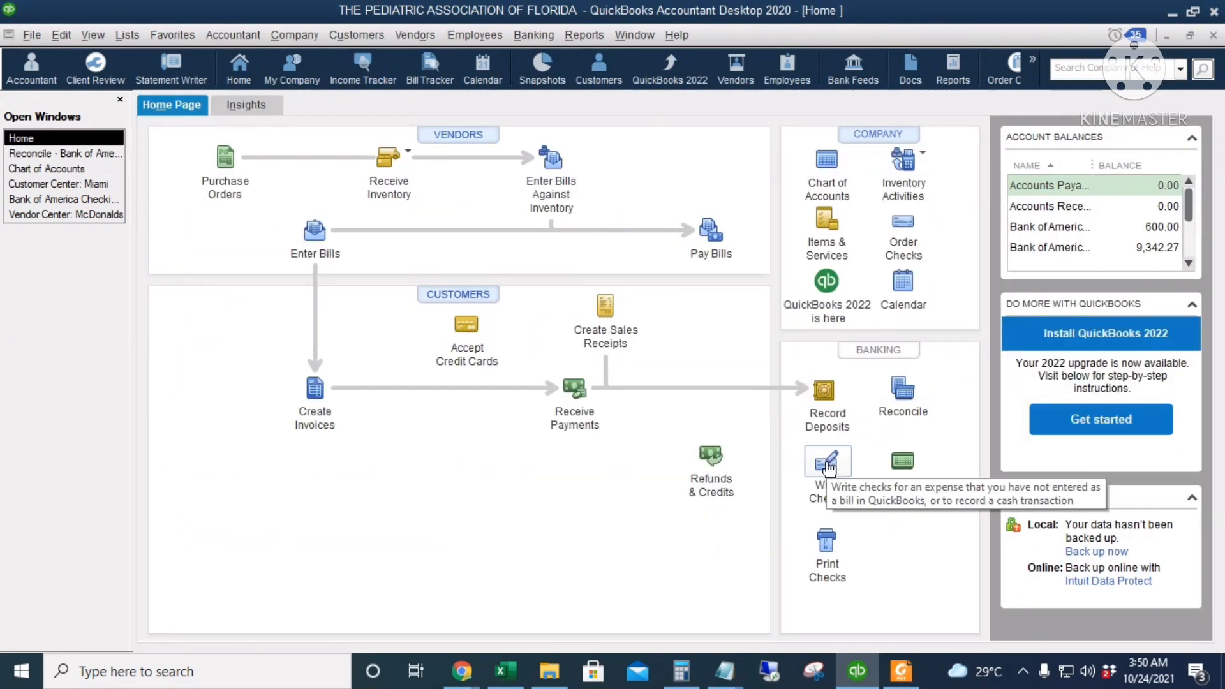
{"action": "left_click", "coordinate": [839, 483]}
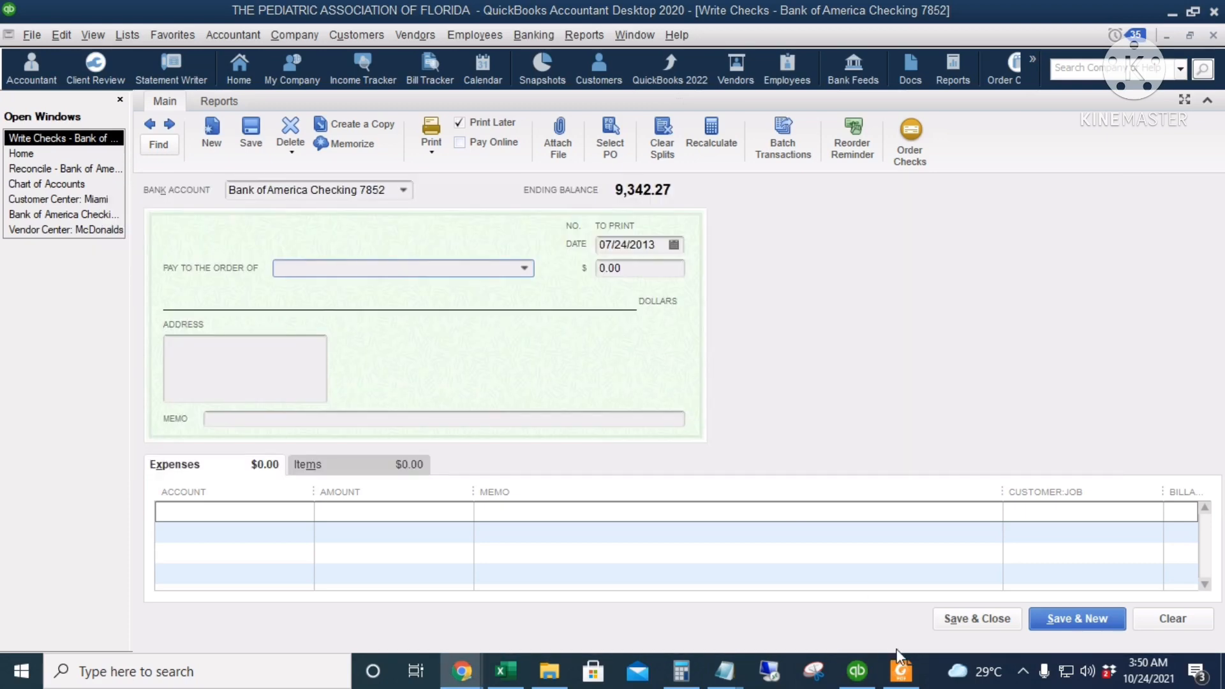
{"action": "left_click", "coordinate": [900, 669]}
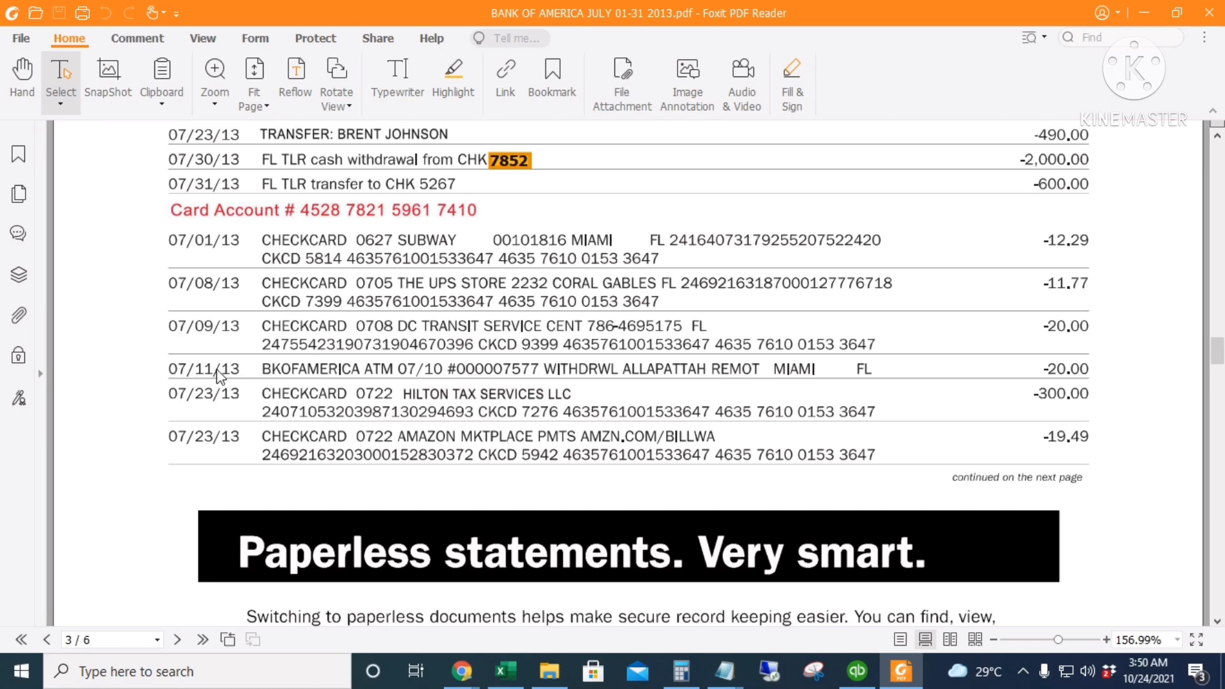
{"action": "key", "text": "alt+Tab"}
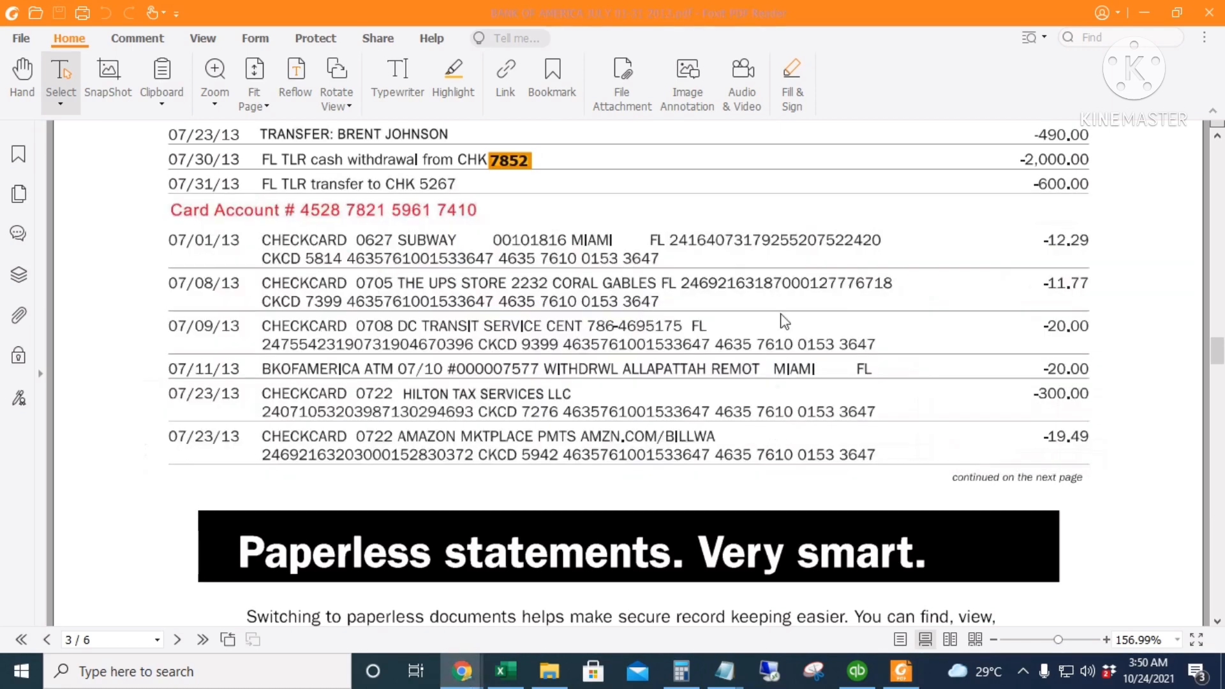
{"action": "left_click", "coordinate": [857, 670]}
{"action": "left_click", "coordinate": [673, 246]}
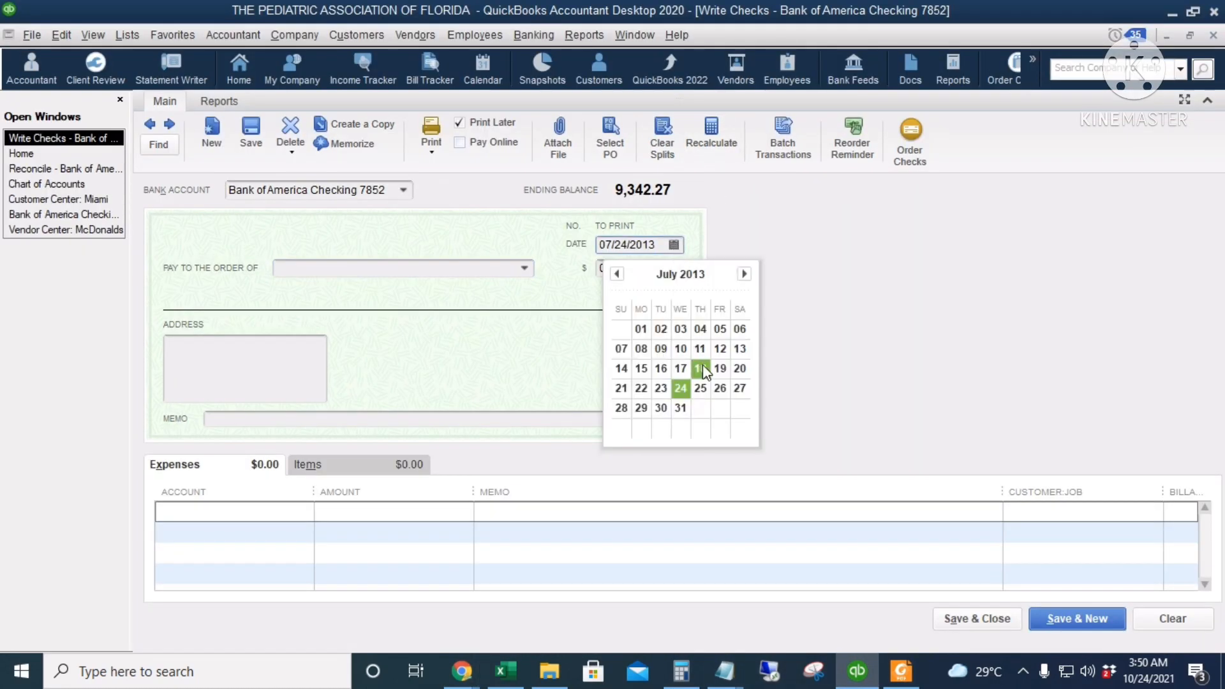
{"action": "left_click", "coordinate": [622, 348]}
{"action": "key", "text": "Tab"}
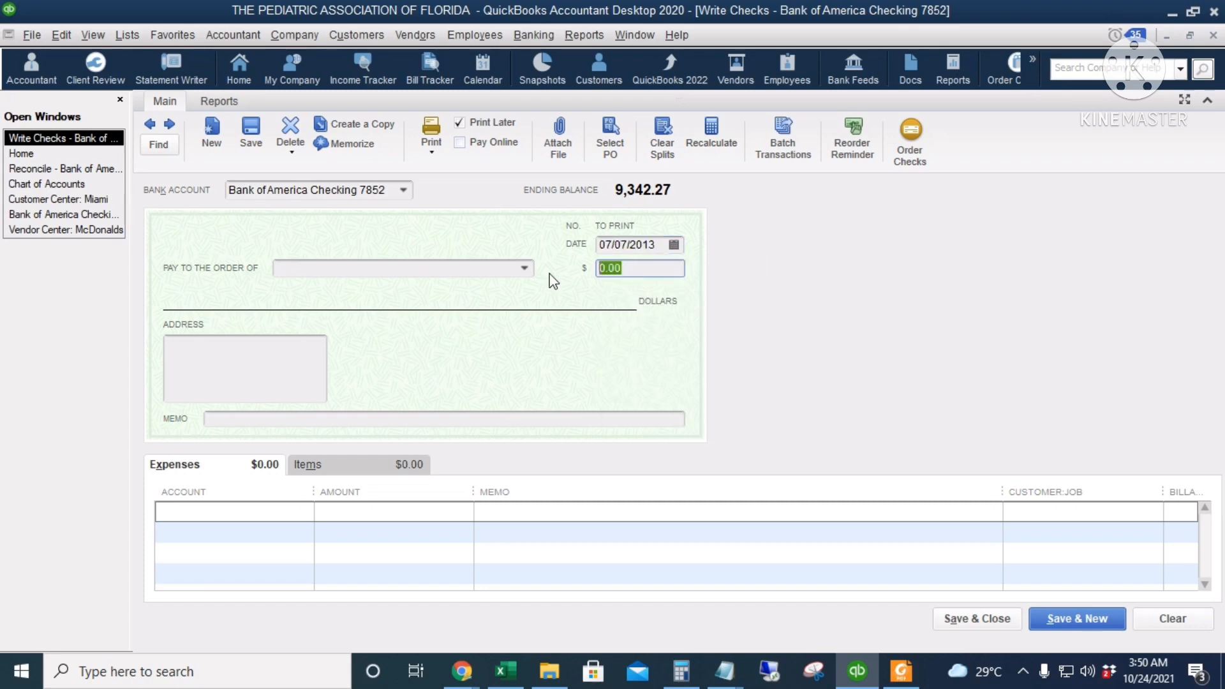
{"action": "type", "text": "20"}
{"action": "key", "text": "Tab"}
Assign the 20.00 expense to the Ask My Accountant account, add an ATM withdrawal memo, and save the check
{"action": "left_click", "coordinate": [267, 515]}
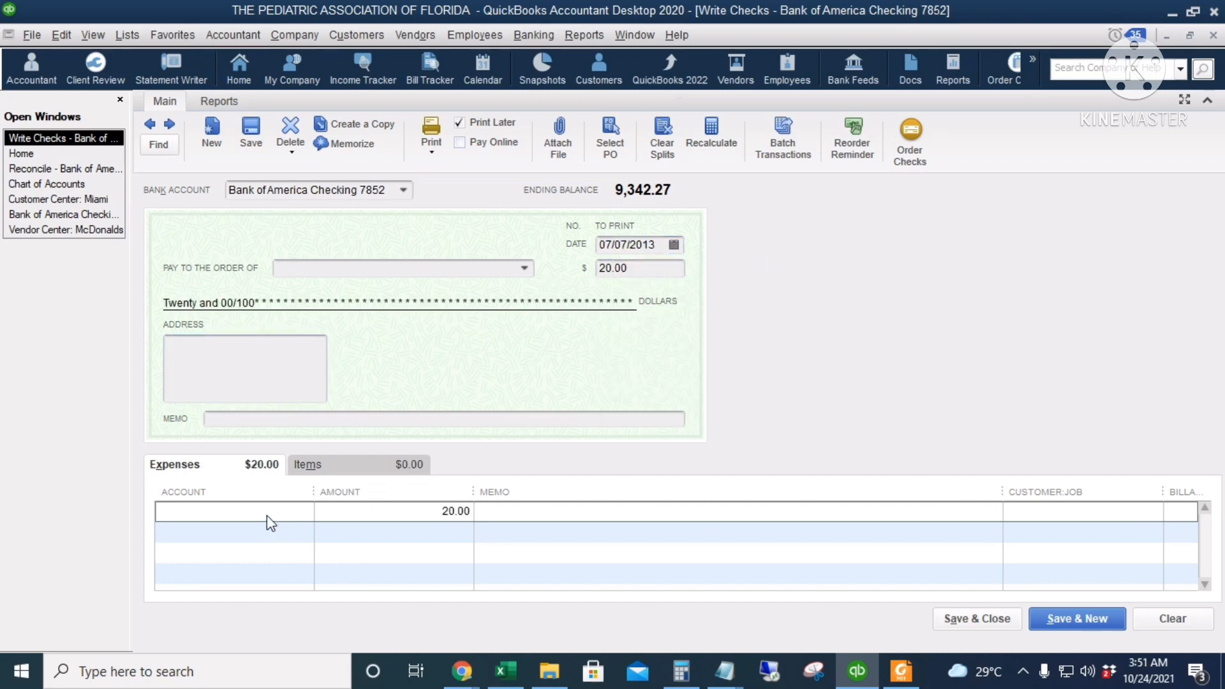
{"action": "type", "text": "Ask My Accountant"}
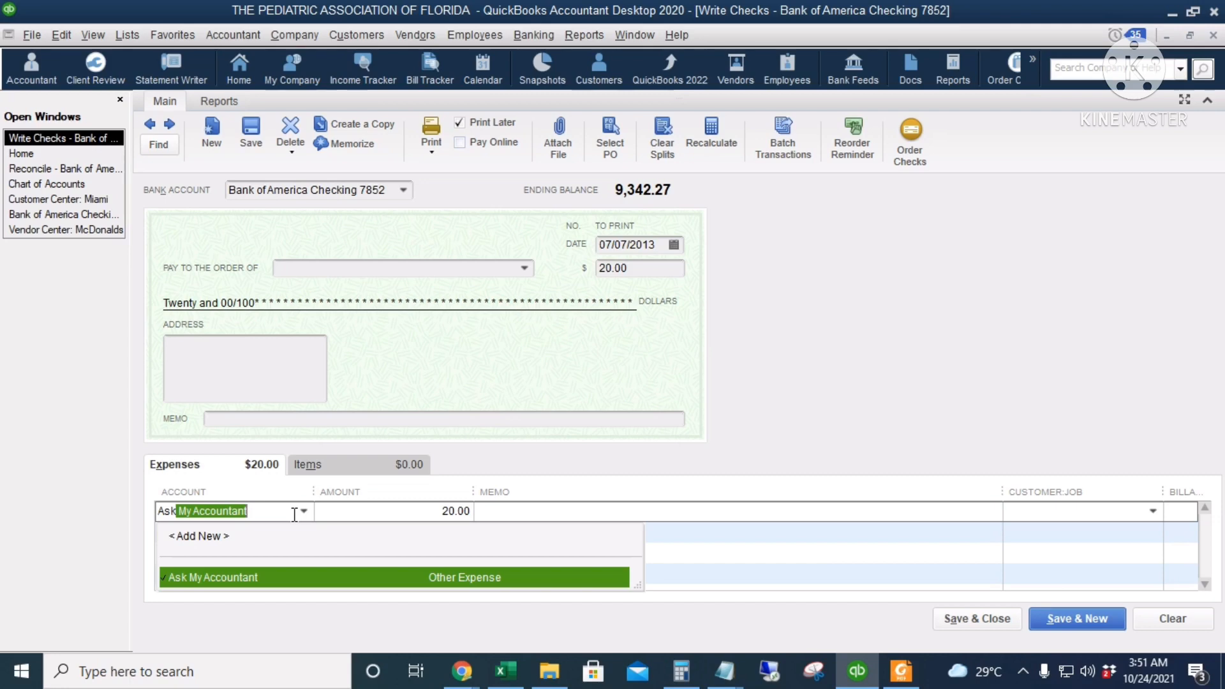
{"action": "key", "text": "Tab"}
{"action": "left_click", "coordinate": [527, 504]}
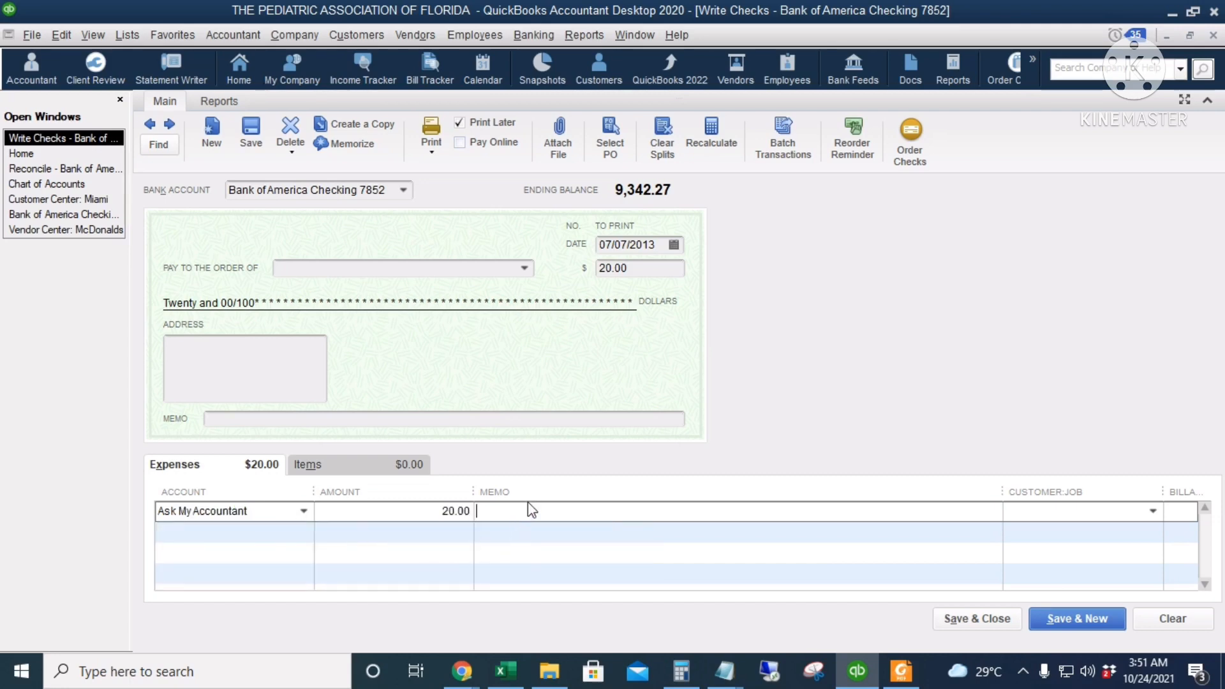
{"action": "type", "text": "at"}
{"action": "key", "text": "BackSpace"}
{"action": "type", "text": "ATM With"}
{"action": "left_click", "coordinate": [938, 618]}
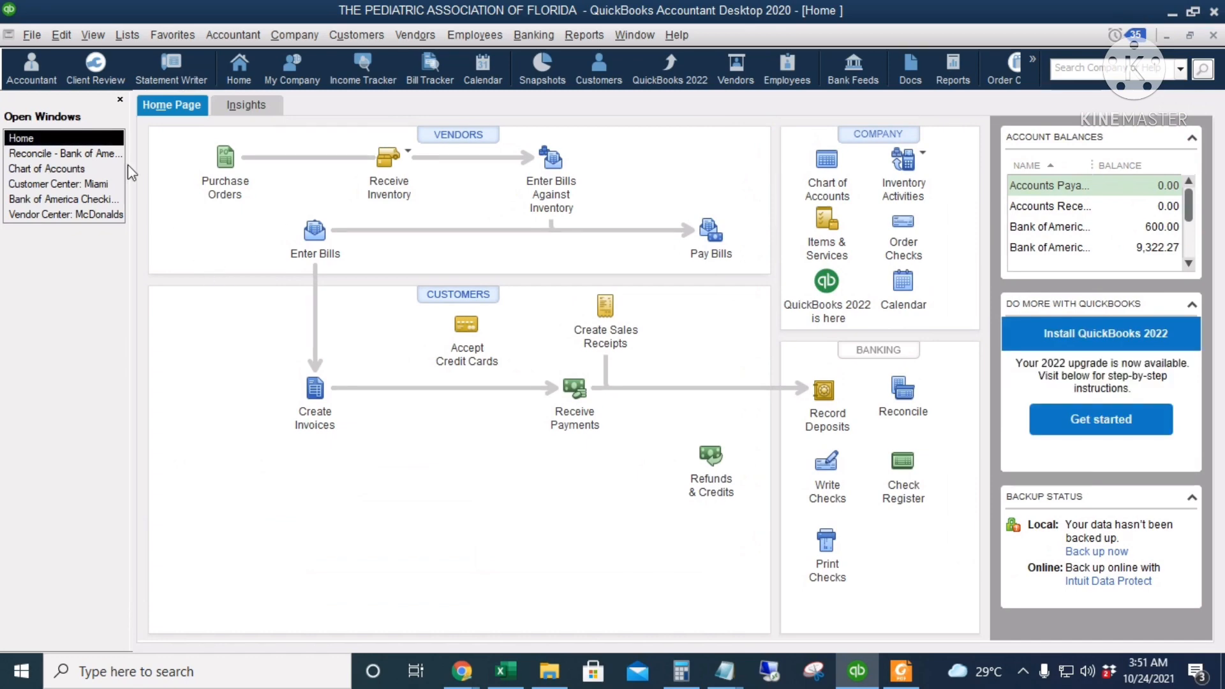
Mark the 07/11/2013 payment of 20.00 and the Hilton Tax Services LLC payment of 300.00 as cleared in the reconciliation, consulting the statement
{"action": "left_click", "coordinate": [64, 153]}
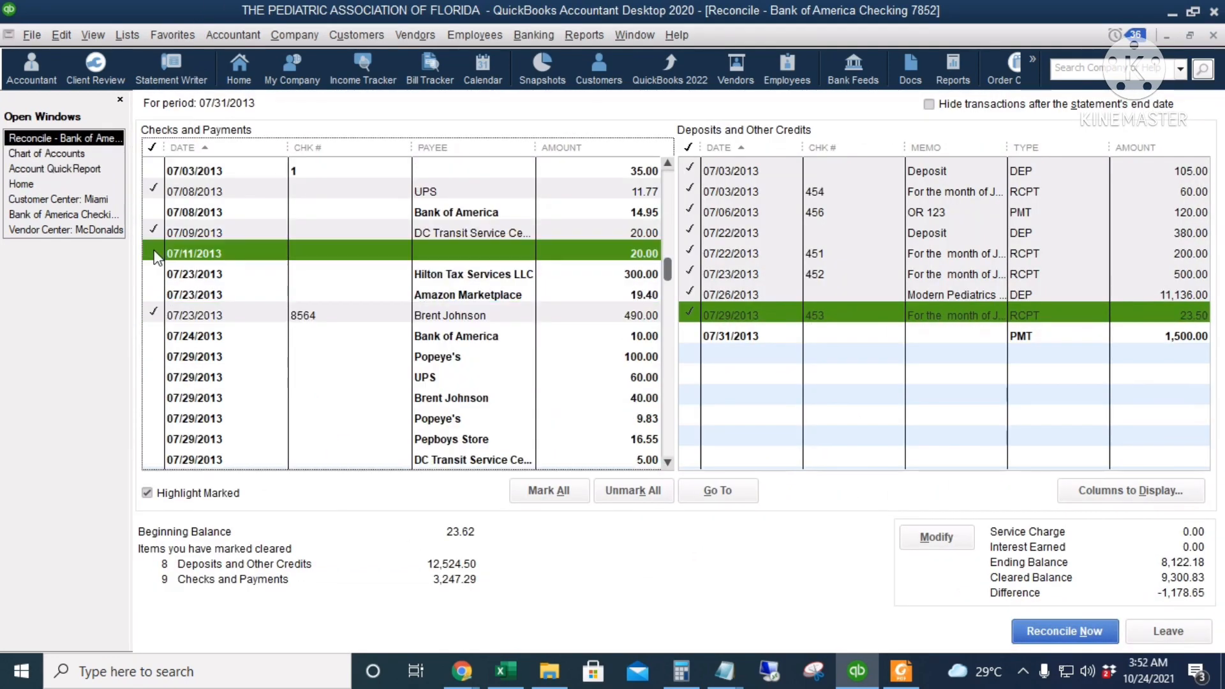
{"action": "left_click", "coordinate": [155, 251]}
{"action": "left_click", "coordinate": [900, 671]}
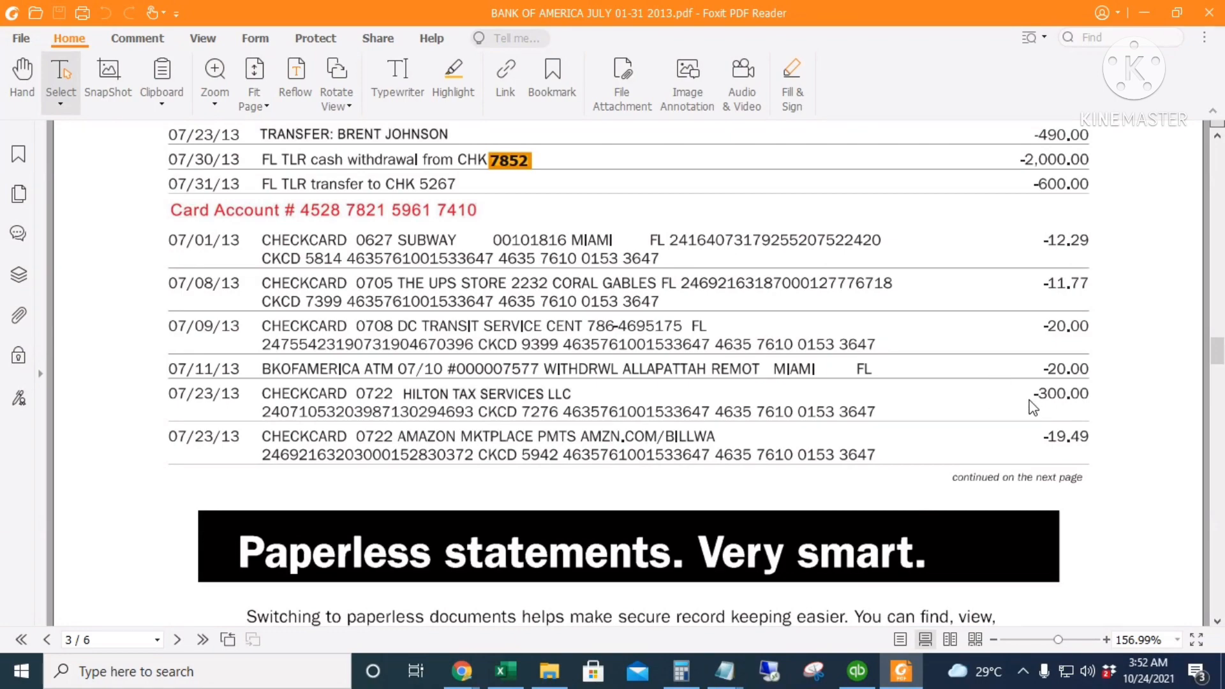
{"action": "key", "text": "alt+Tab"}
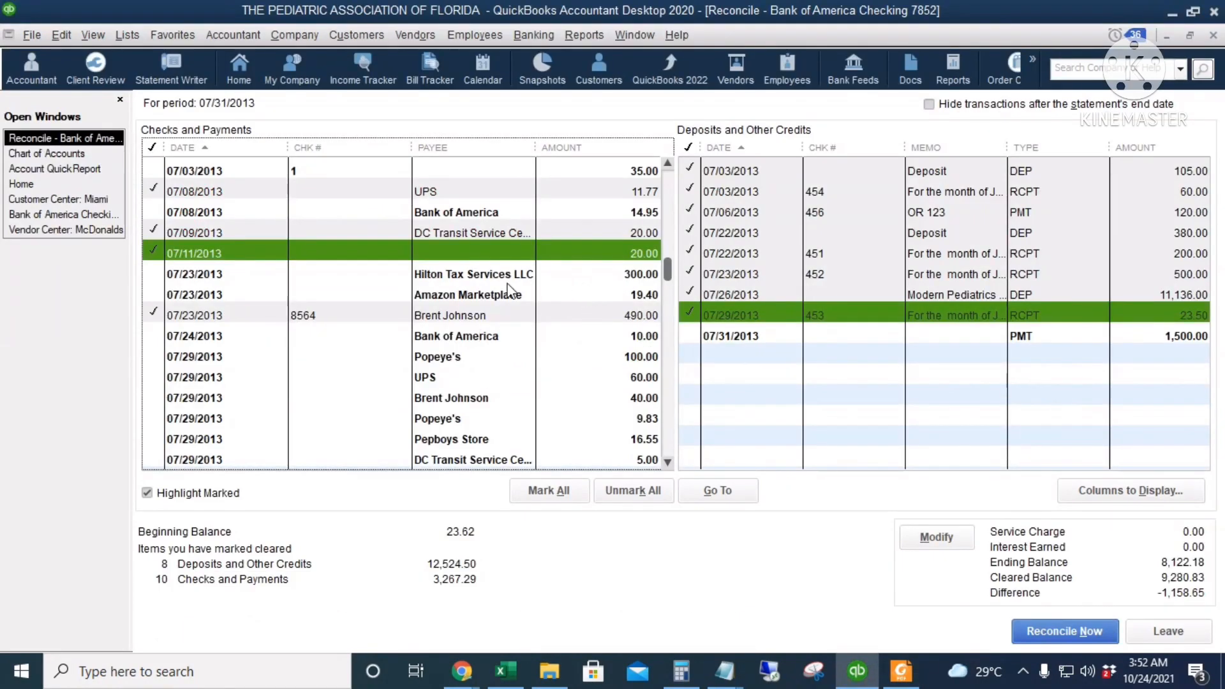
{"action": "left_click", "coordinate": [511, 276]}
Check the statement's 07/23/13 Amazon Marketplace charge and mark the matching payment as cleared
{"action": "key", "text": "alt+Tab"}
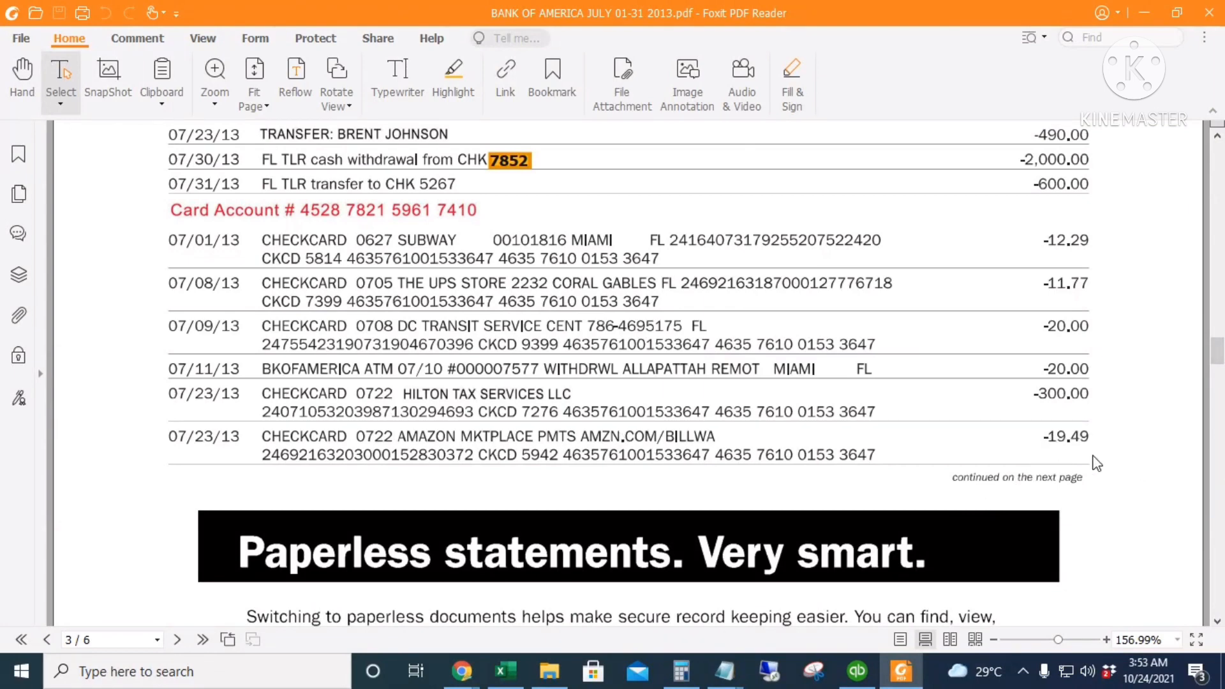
{"action": "key", "text": "alt+Tab"}
{"action": "left_click", "coordinate": [450, 294]}
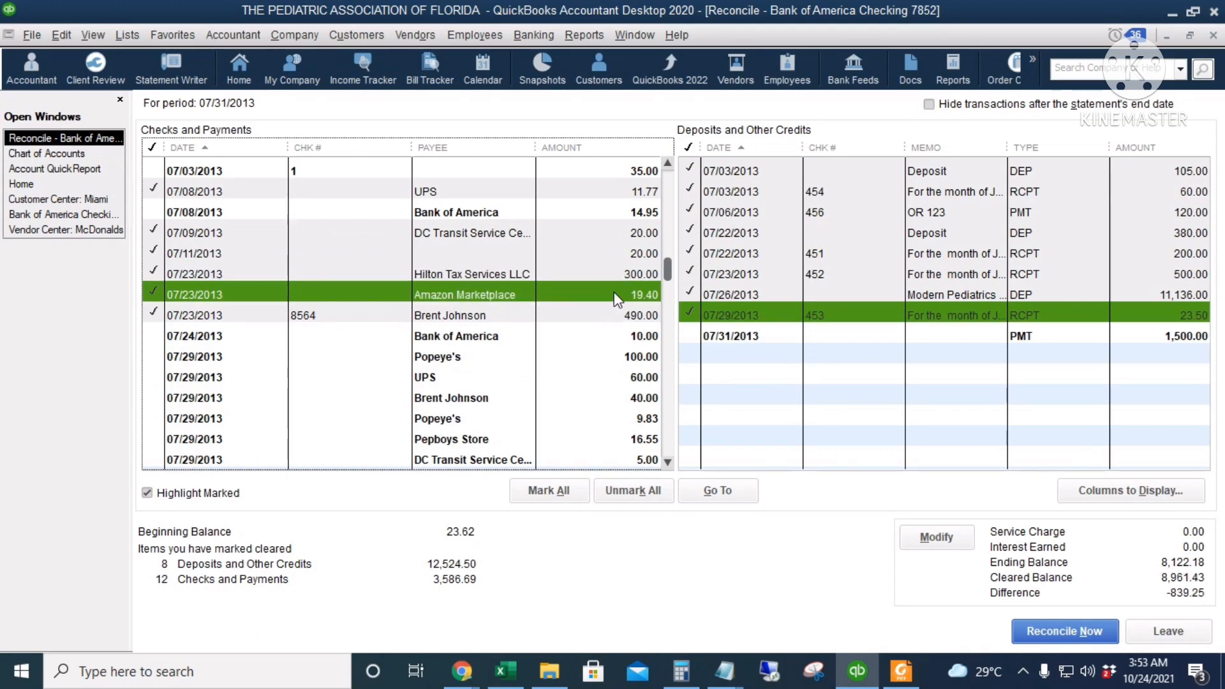
Open the Amazon Marketplace check from the reconciliation list, set its amount to 19.49, and save the change
{"action": "double_click", "coordinate": [564, 297]}
{"action": "left_click", "coordinate": [645, 266]}
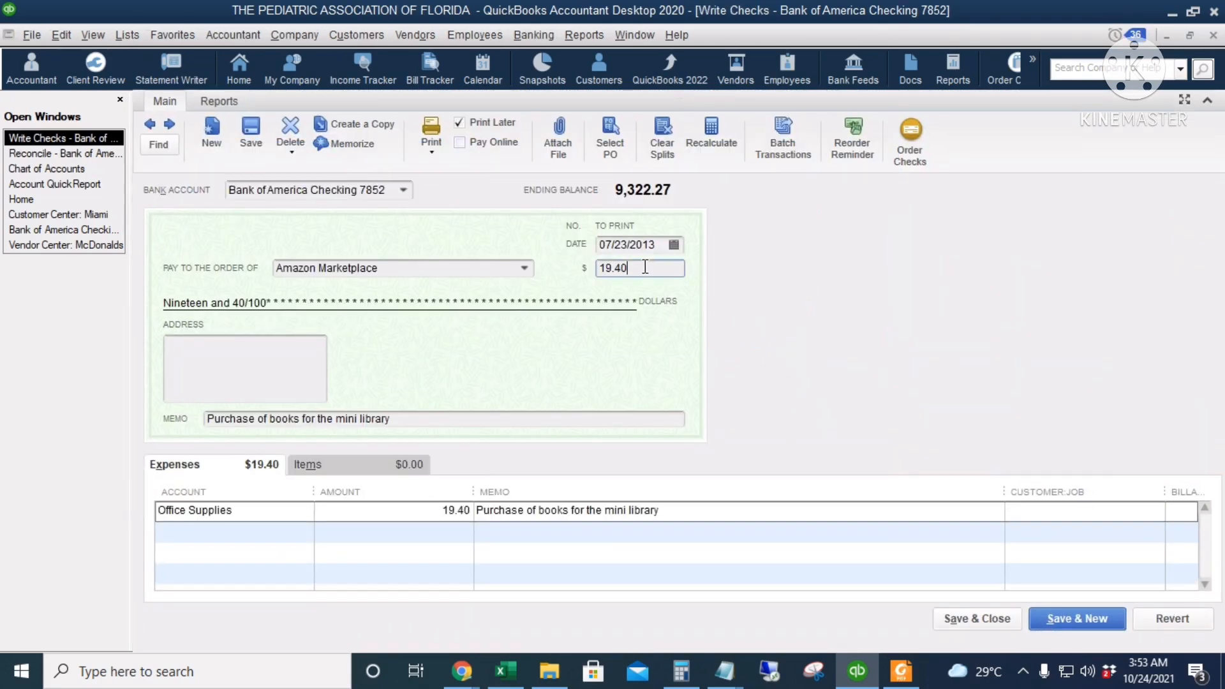
{"action": "double_click", "coordinate": [645, 267]}
{"action": "type", "text": "19"}
{"action": "key", "text": "Tab"}
{"action": "left_click", "coordinate": [974, 616]}
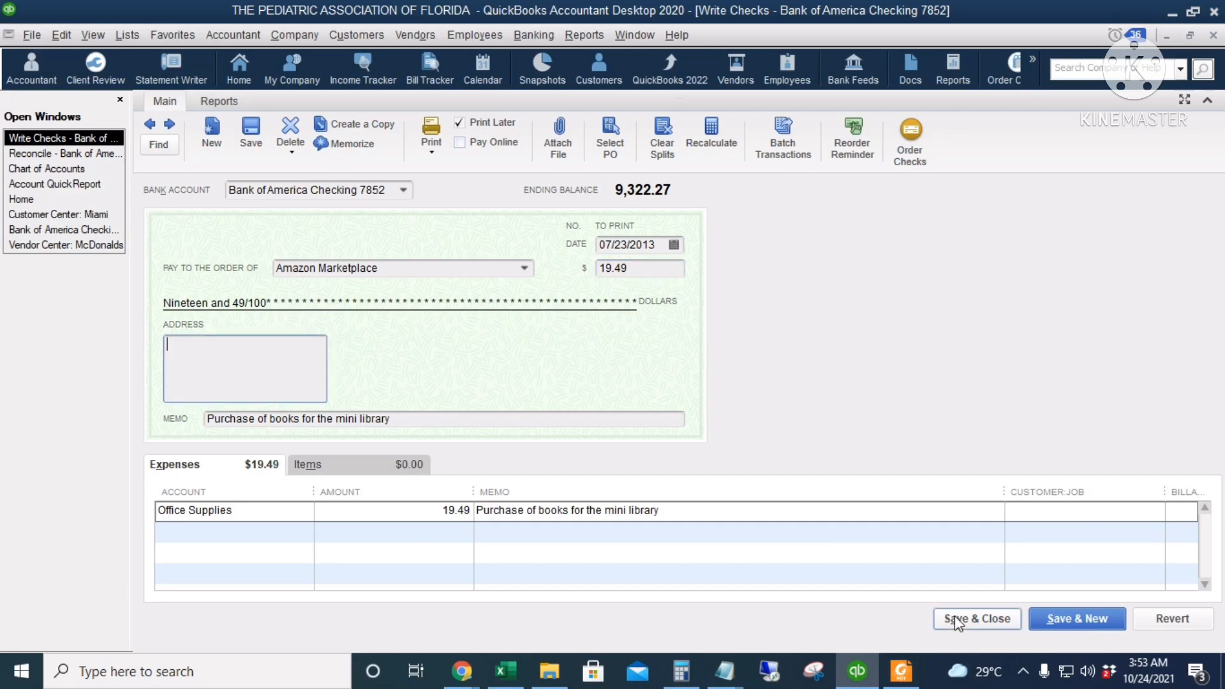
{"action": "left_click", "coordinate": [541, 220]}
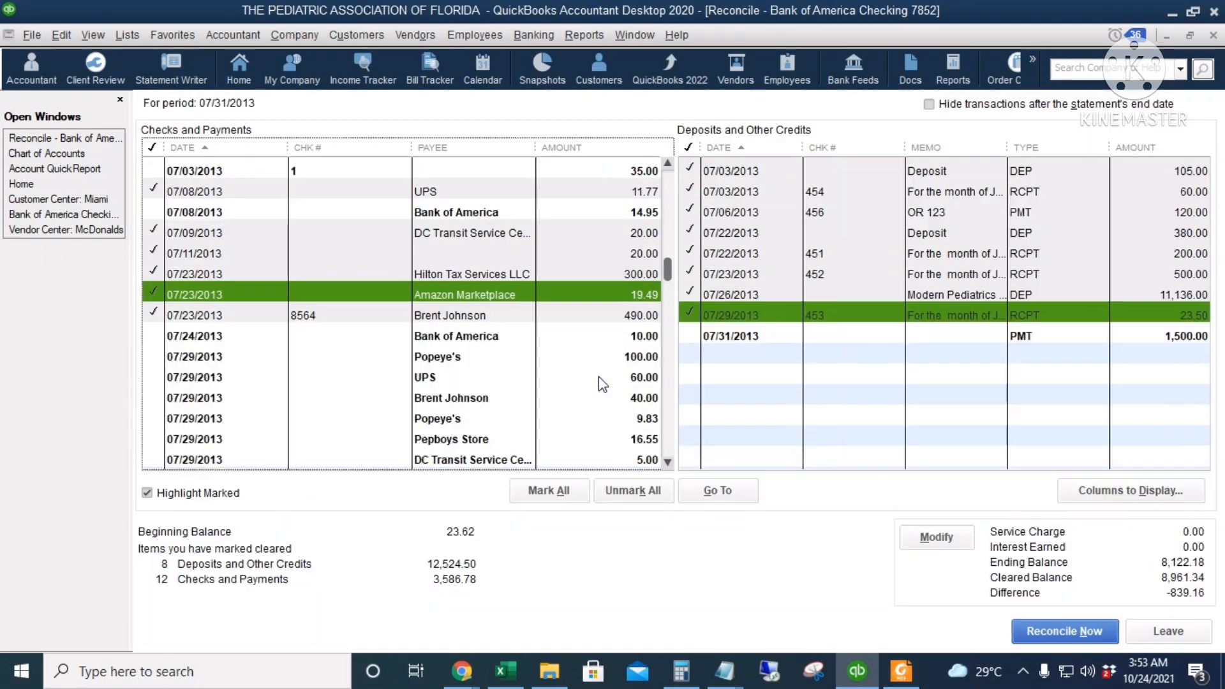
Consult the continued withdrawals on the statement's page 4 and mark the 07/29/2013 GFS Marketplace payment of 101.51 as cleared
{"action": "key", "text": "alt+Tab"}
{"action": "scroll", "coordinate": [860, 434], "scroll_direction": "down", "scroll_amount": 12}
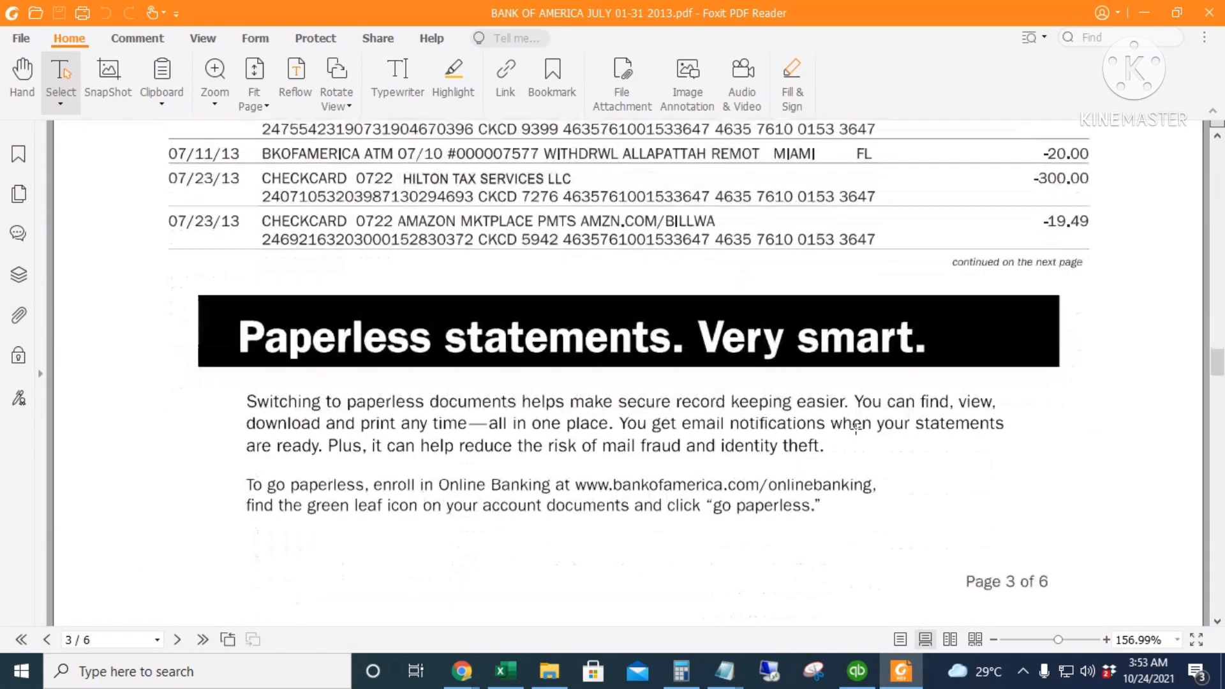
{"action": "scroll", "coordinate": [859, 491], "scroll_direction": "up", "scroll_amount": 1}
{"action": "scroll", "coordinate": [859, 491], "scroll_direction": "down", "scroll_amount": 3}
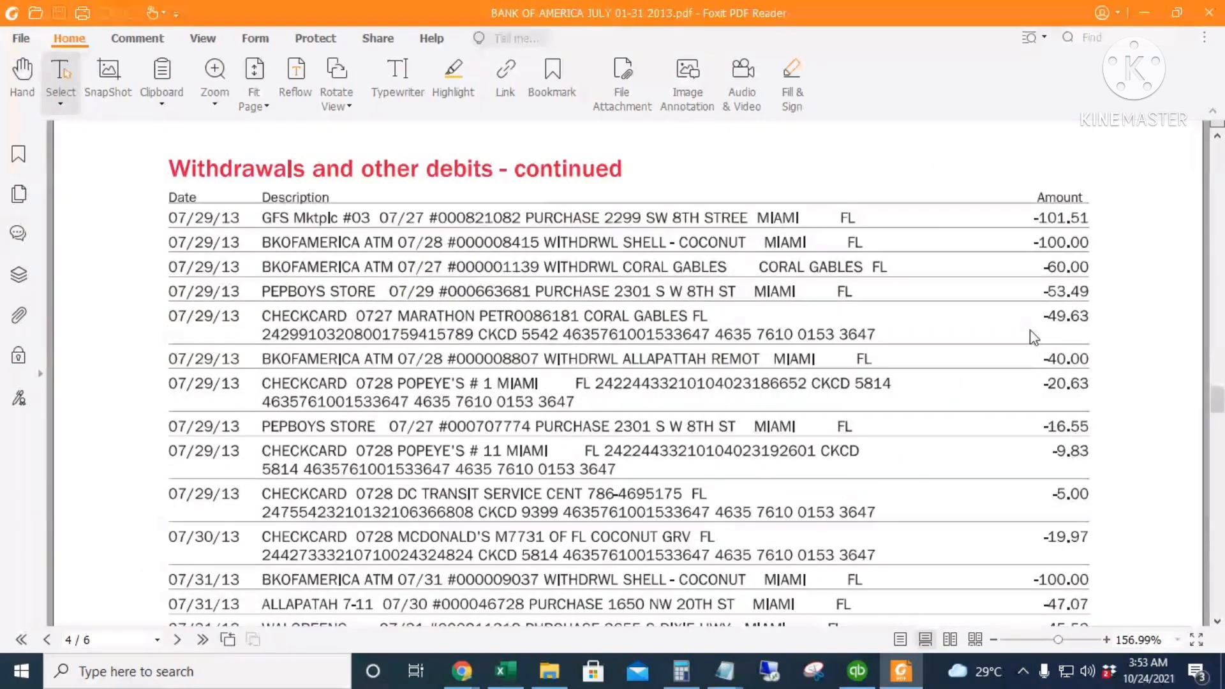
{"action": "key", "text": "alt+Tab"}
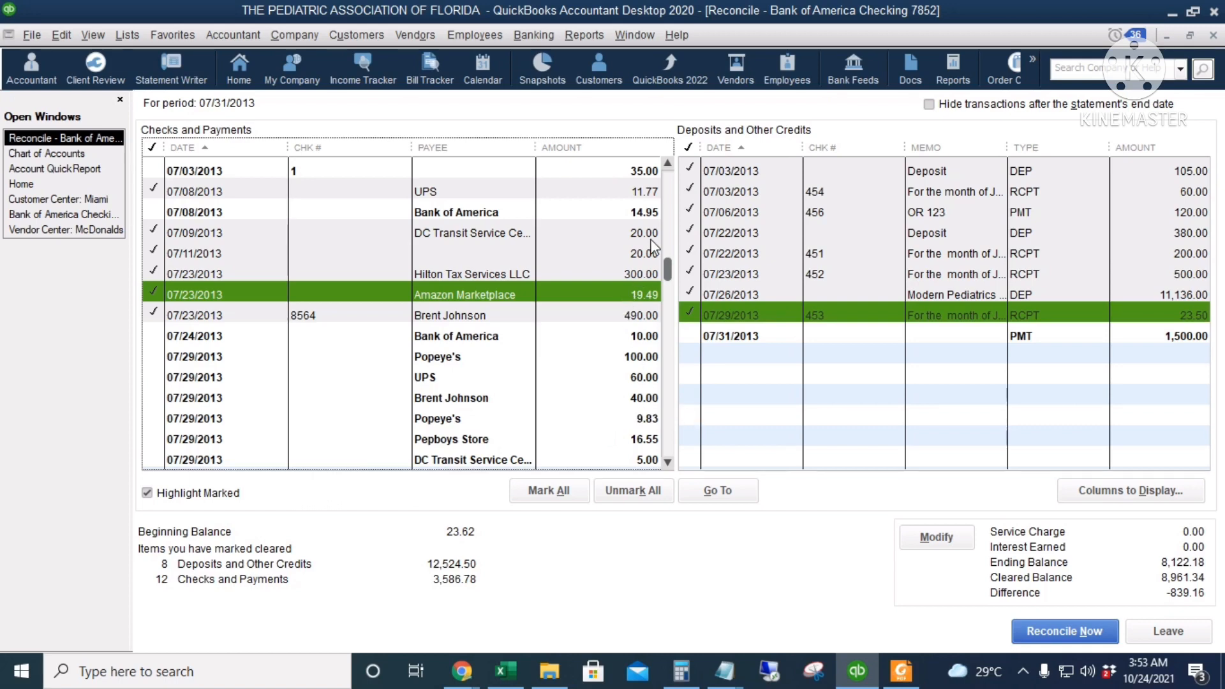
{"action": "scroll", "coordinate": [634, 360], "scroll_direction": "down", "scroll_amount": 2}
{"action": "left_click", "coordinate": [638, 357]}
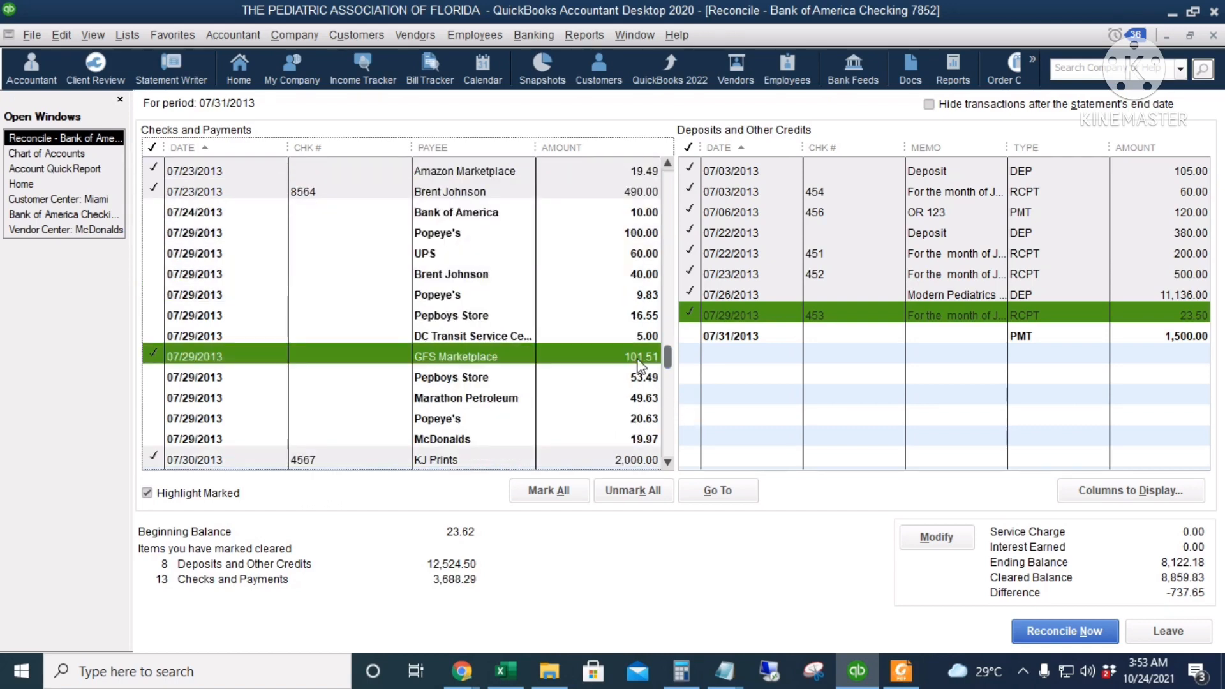
Check the statement's 07/29/13 withdrawal of 100.00 and mark the Popeye's payment of 100.00 as cleared
{"action": "key", "text": "alt+Tab"}
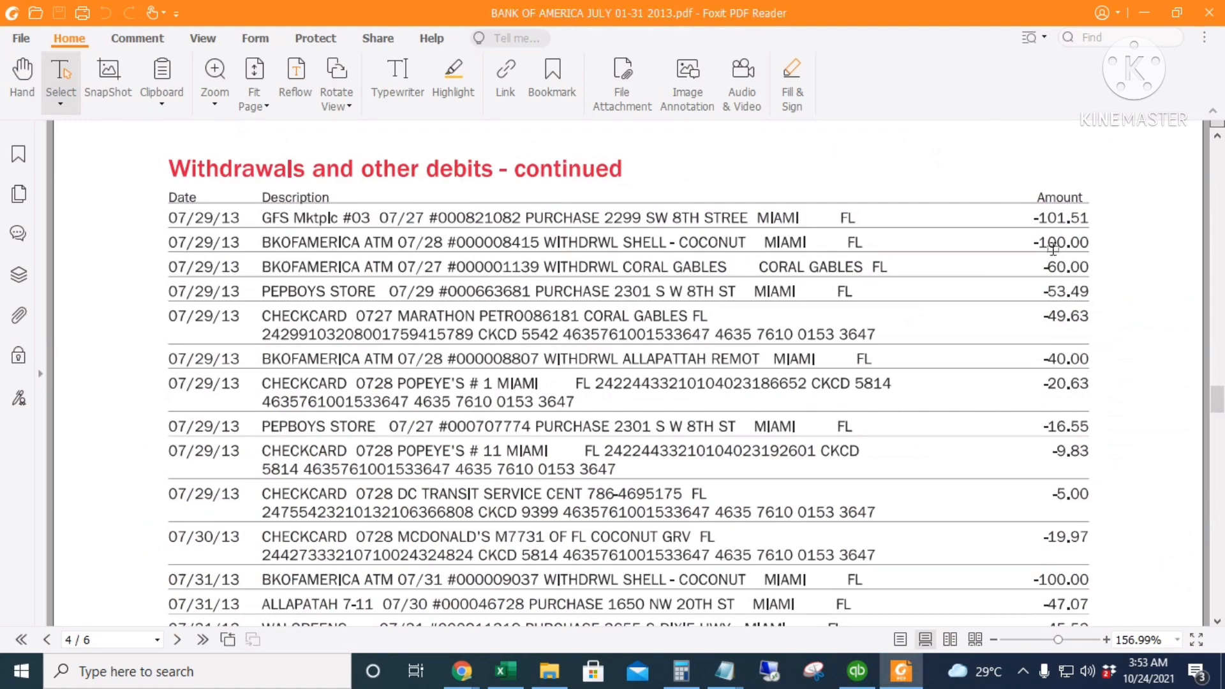
{"action": "key", "text": "alt+Tab"}
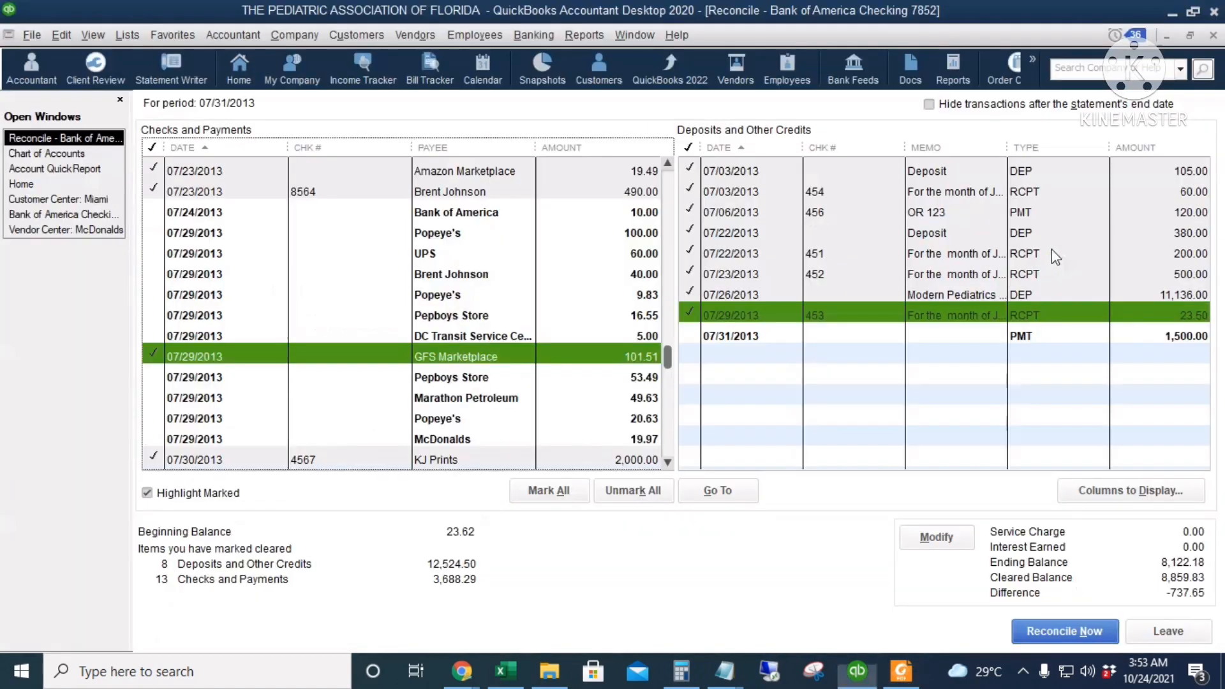
{"action": "left_click", "coordinate": [475, 242]}
Mark the 07/29/2013 UPS payment of 60.00 and the Pepboys Store payment of 53.49 as cleared after consulting the statement
{"action": "key", "text": "alt+Tab"}
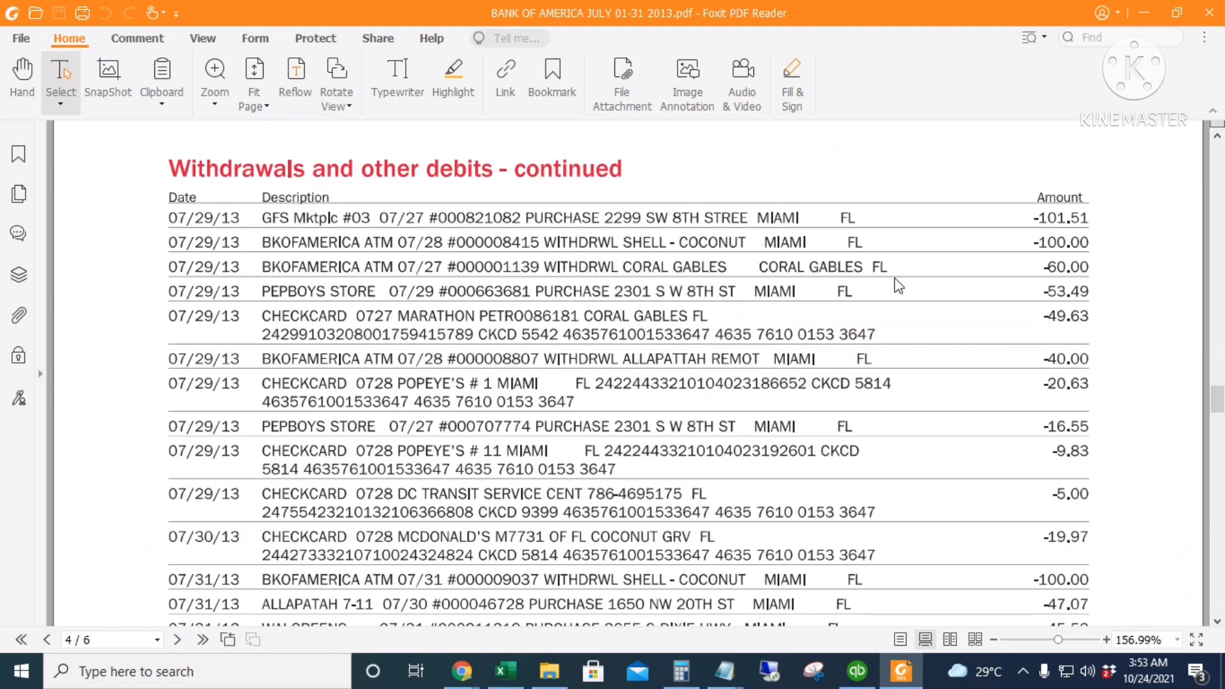
{"action": "key", "text": "alt+Tab"}
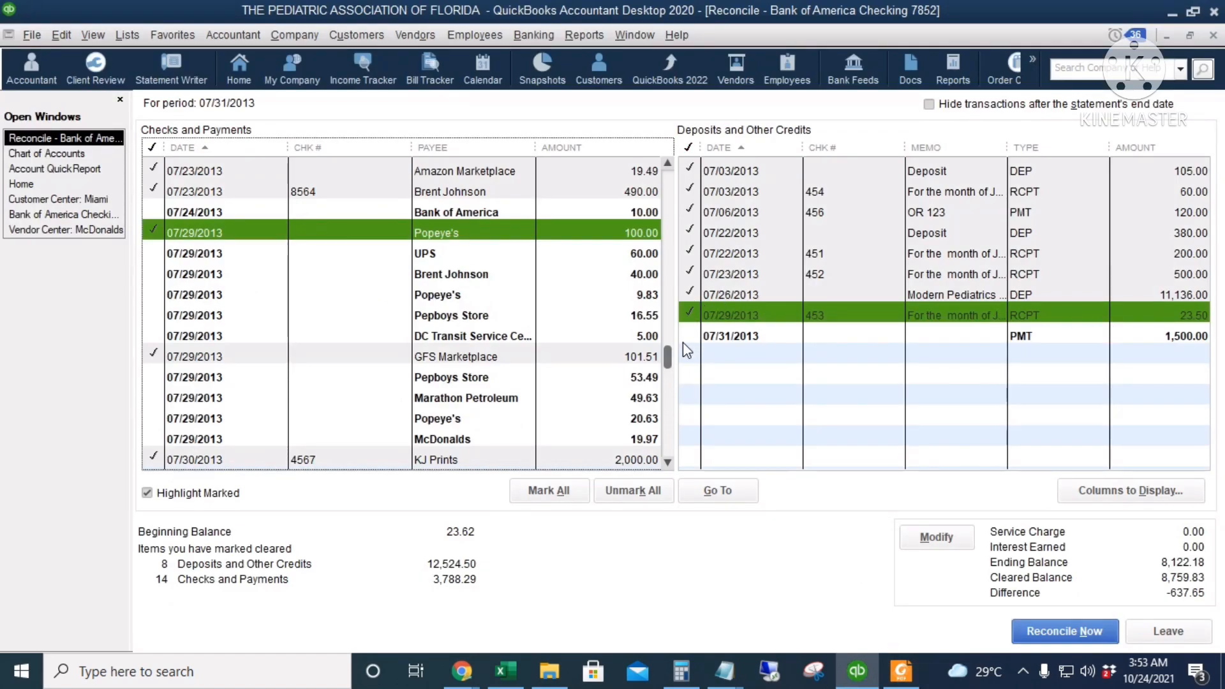
{"action": "left_click", "coordinate": [644, 254]}
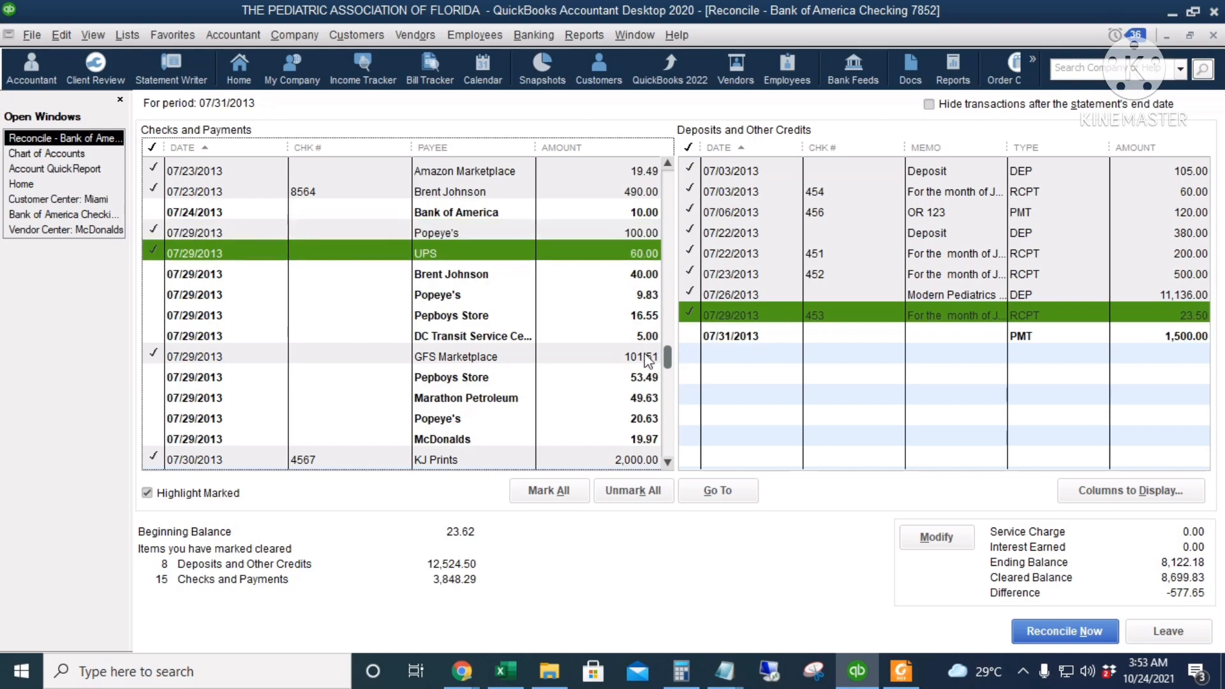
{"action": "left_click", "coordinate": [647, 377]}
Check the statement's next withdrawals and mark the 07/29/2013 payment of 40.00 as cleared
{"action": "key", "text": "alt+Tab"}
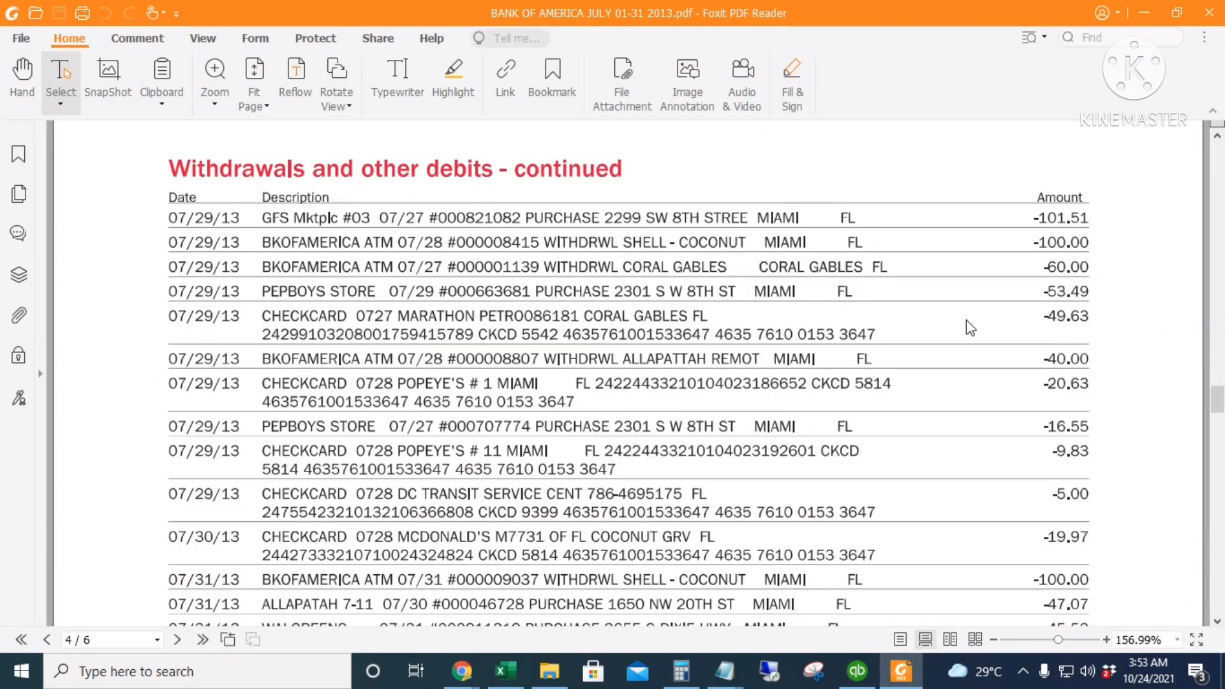
{"action": "key", "text": "alt+Tab"}
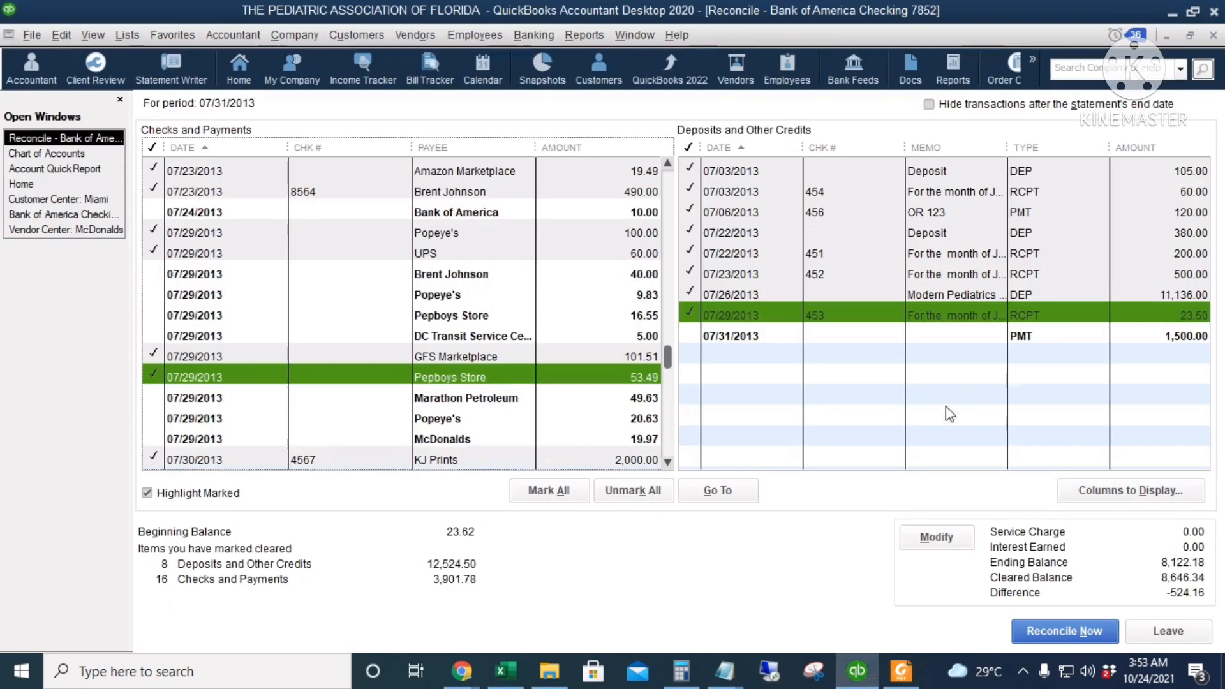
{"action": "left_click", "coordinate": [646, 274]}
Find the Popeye's payment of 20.63 dated 07/29/2013, mark it as cleared, and compare it with the statement
{"action": "key", "text": "alt+Tab"}
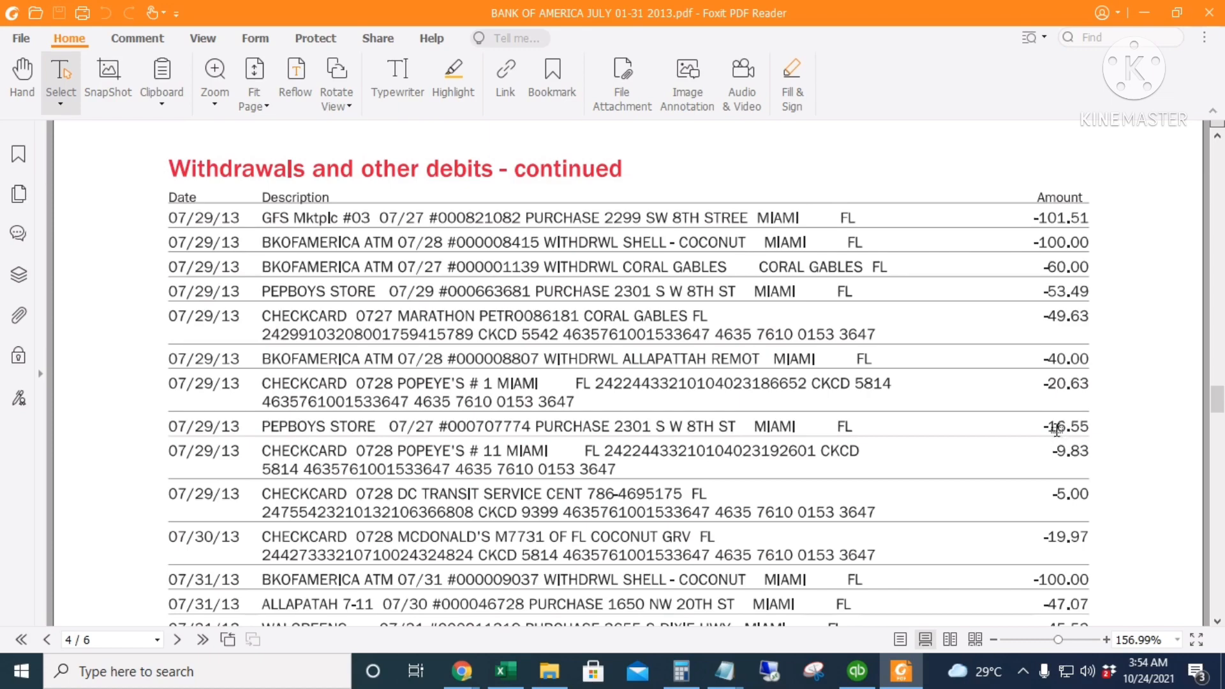
{"action": "left_click", "coordinate": [855, 673]}
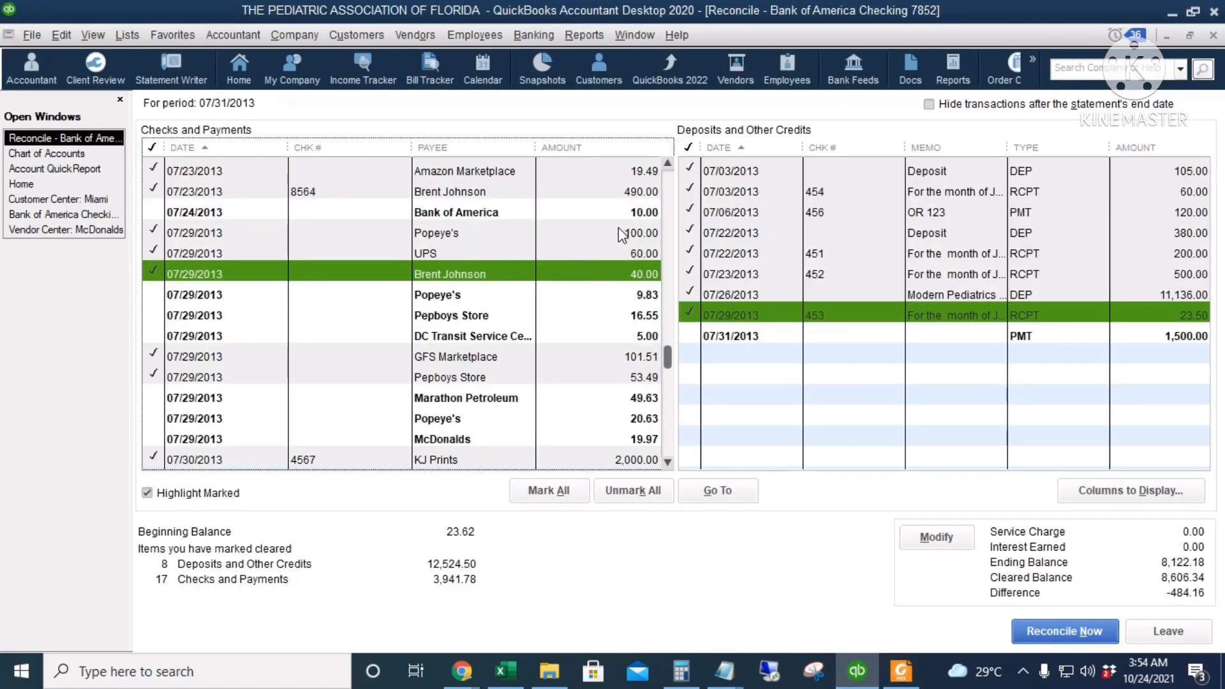
{"action": "scroll", "coordinate": [631, 242], "scroll_direction": "up", "scroll_amount": 2}
{"action": "scroll", "coordinate": [619, 264], "scroll_direction": "up", "scroll_amount": 1}
{"action": "scroll", "coordinate": [618, 264], "scroll_direction": "down", "scroll_amount": 3}
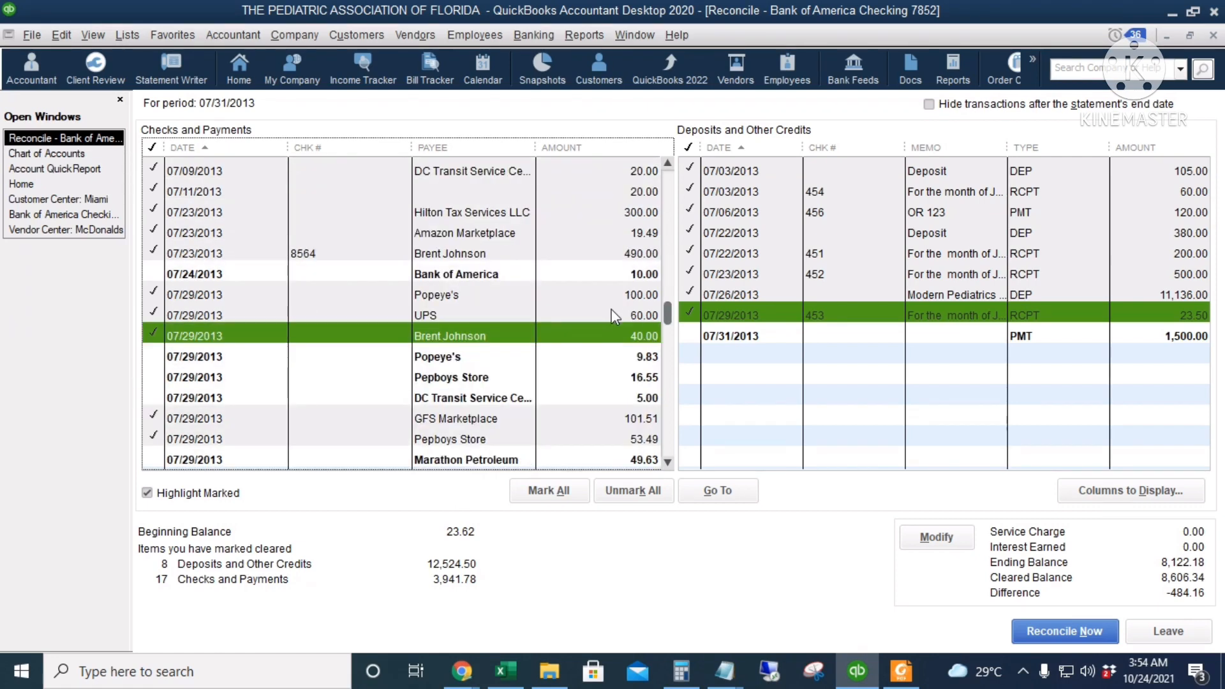
{"action": "left_click", "coordinate": [616, 418]}
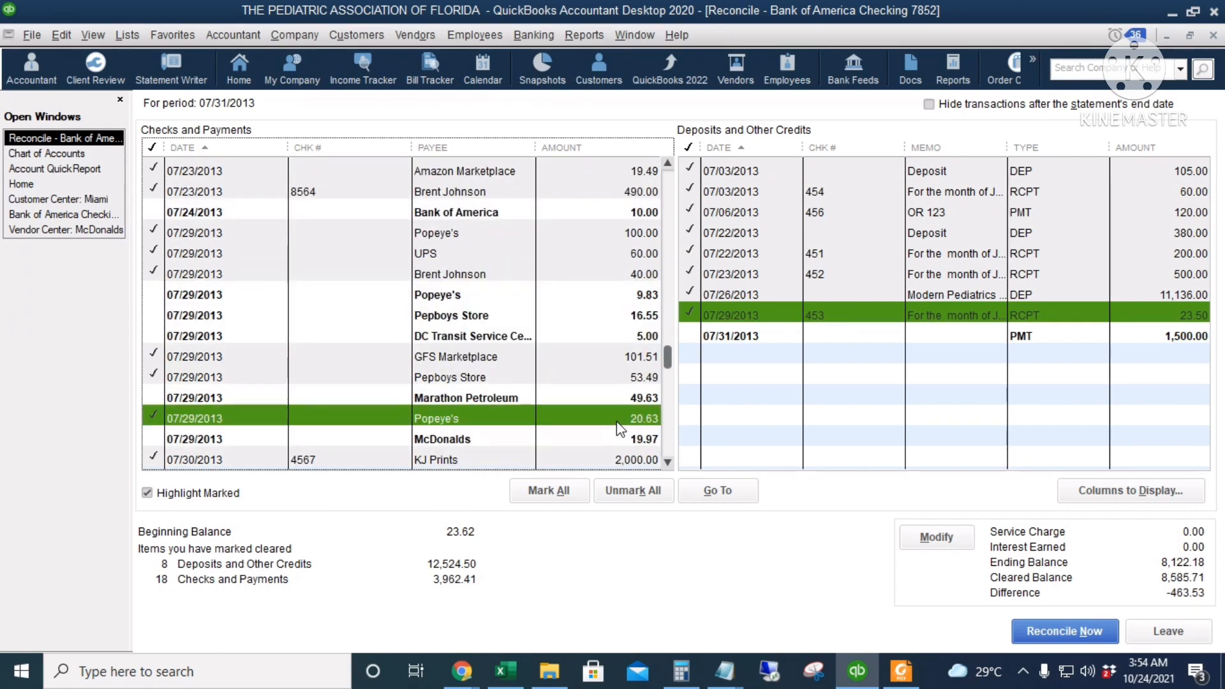
{"action": "key", "text": "alt+Tab"}
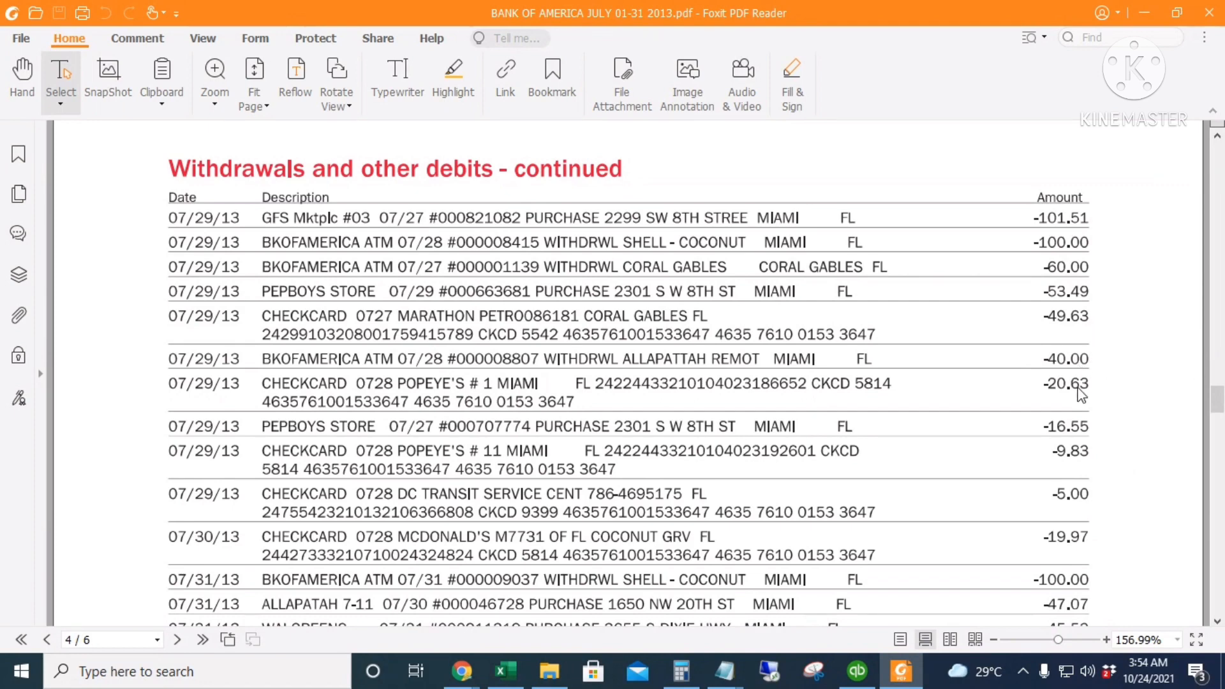
{"action": "key", "text": "alt+Tab"}
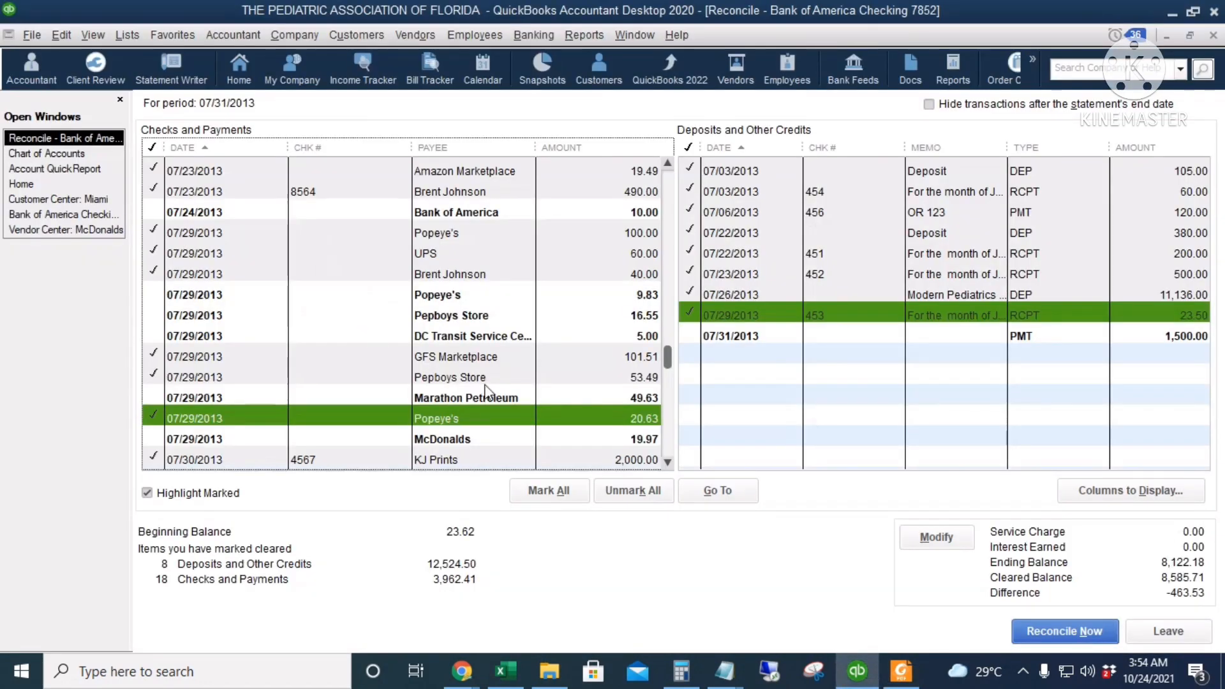
Mark the 07/29/2013 payments to Pepboys Store 16.55, Popeye's 9.83 and DC Transit Service 5.00 as cleared against the statement
{"action": "left_click", "coordinate": [599, 315]}
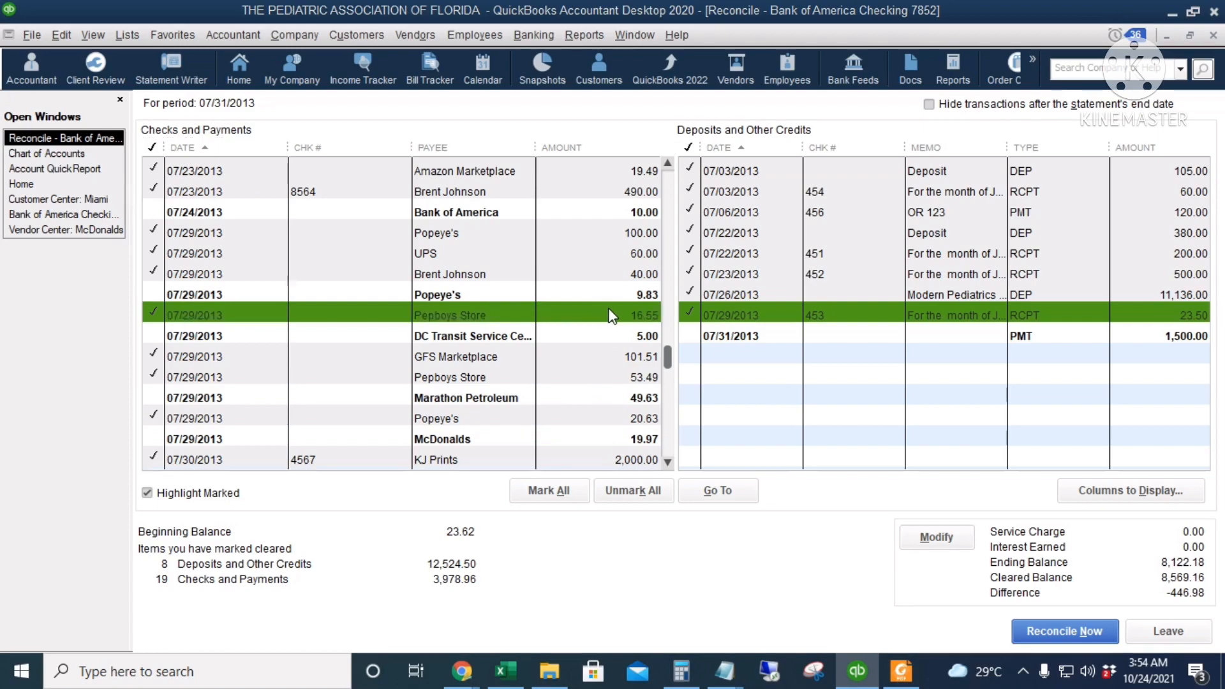
{"action": "key", "text": "alt+Tab"}
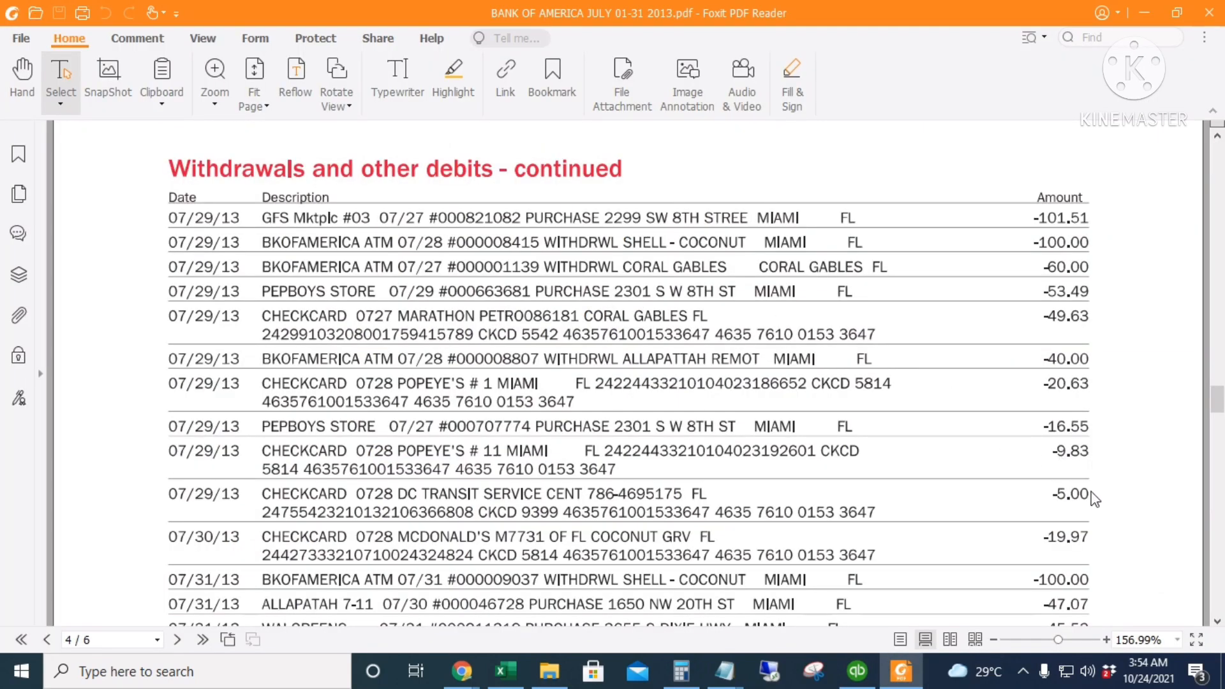
{"action": "key", "text": "alt+Tab"}
{"action": "left_click", "coordinate": [642, 294]}
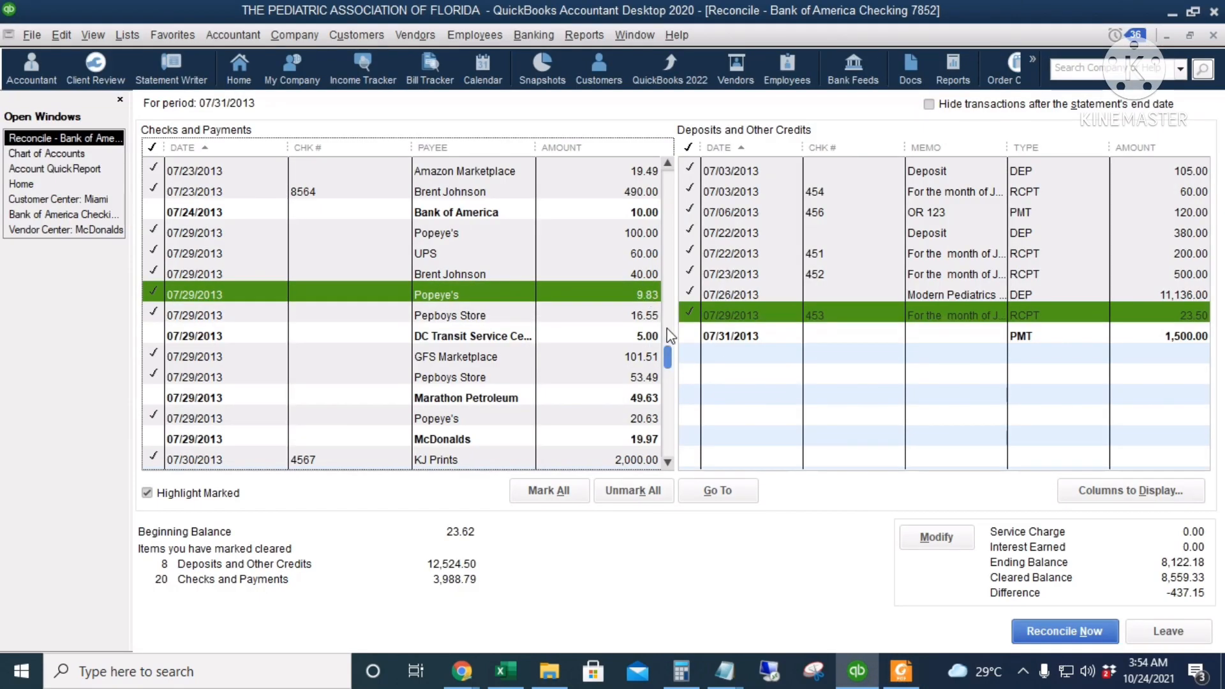
{"action": "left_click", "coordinate": [654, 334]}
Check the statement's next withdrawals and mark the McDonalds payment of 19.97 and the 07/31/2013 7-11 payment of 100.00 as cleared
{"action": "key", "text": "alt+Tab"}
{"action": "scroll", "coordinate": [1079, 497], "scroll_direction": "down", "scroll_amount": 3}
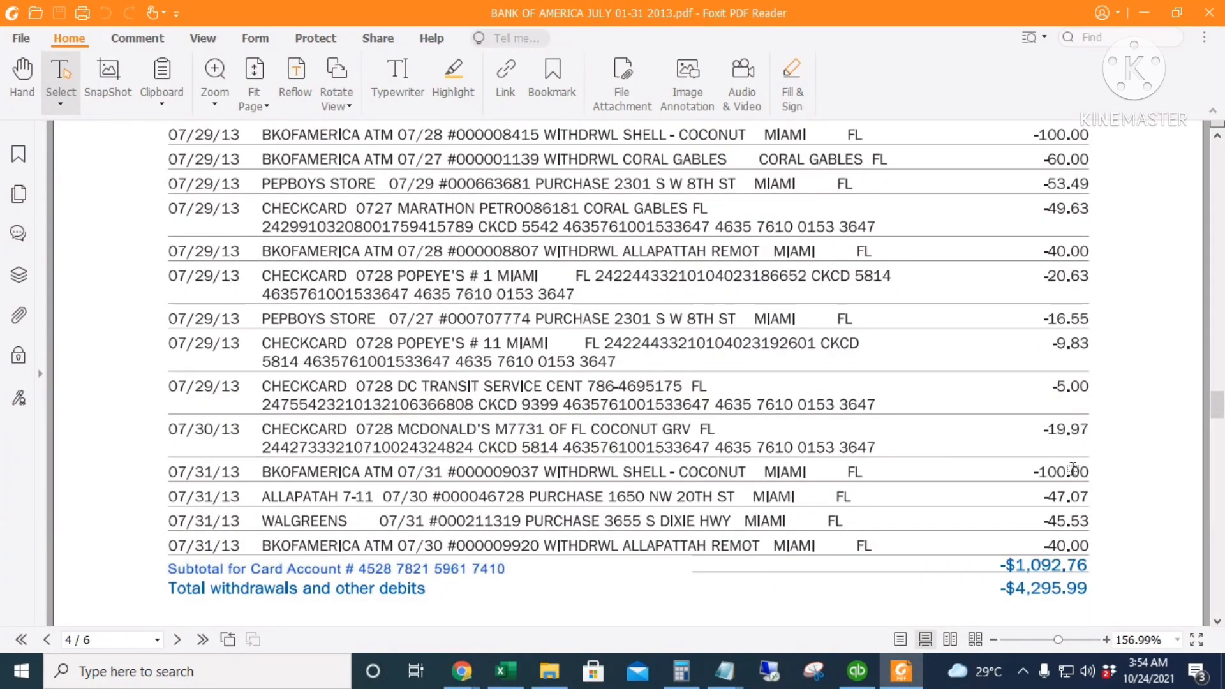
{"action": "key", "text": "alt+Tab"}
{"action": "left_click", "coordinate": [647, 440]}
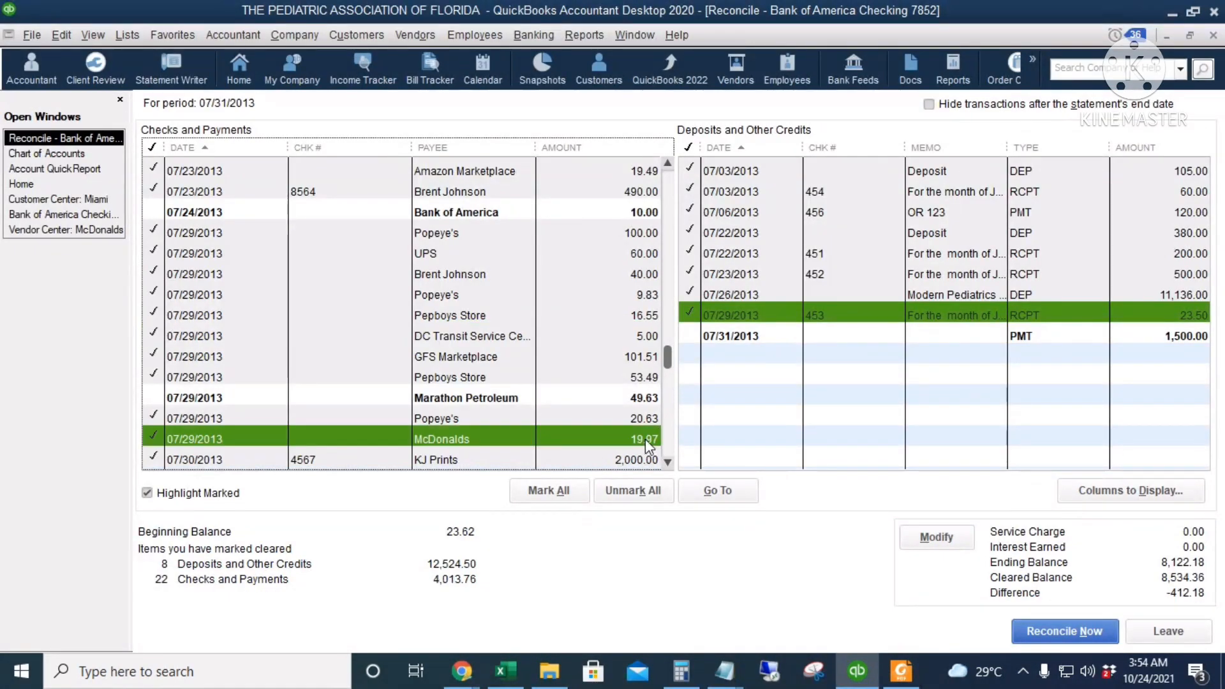
{"action": "scroll", "coordinate": [603, 292], "scroll_direction": "down", "scroll_amount": 2}
{"action": "left_click", "coordinate": [658, 358]}
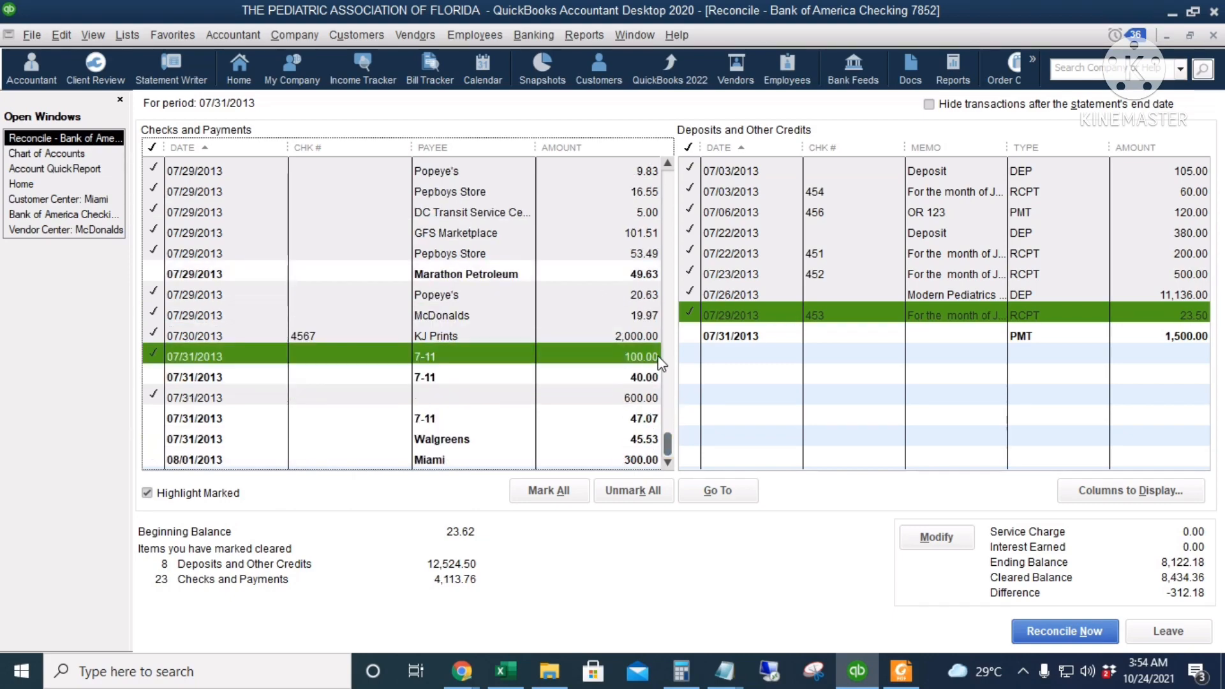
Compare the statement's last withdrawals and mark the 07/31/2013 payments of 47.07 to 7-11, 45.53 to Walgreens and 40.00 to 7-11 as cleared
{"action": "key", "text": "alt+Tab"}
{"action": "scroll", "coordinate": [1041, 416], "scroll_direction": "down", "scroll_amount": 4}
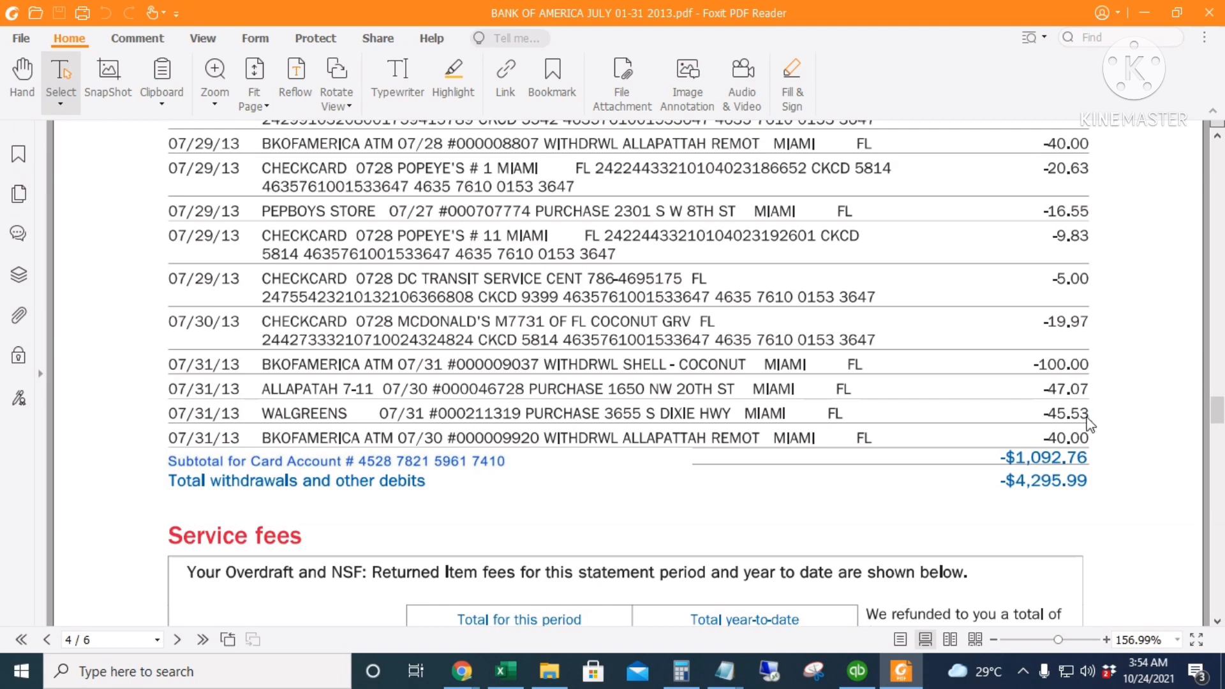
{"action": "key", "text": "alt+Tab"}
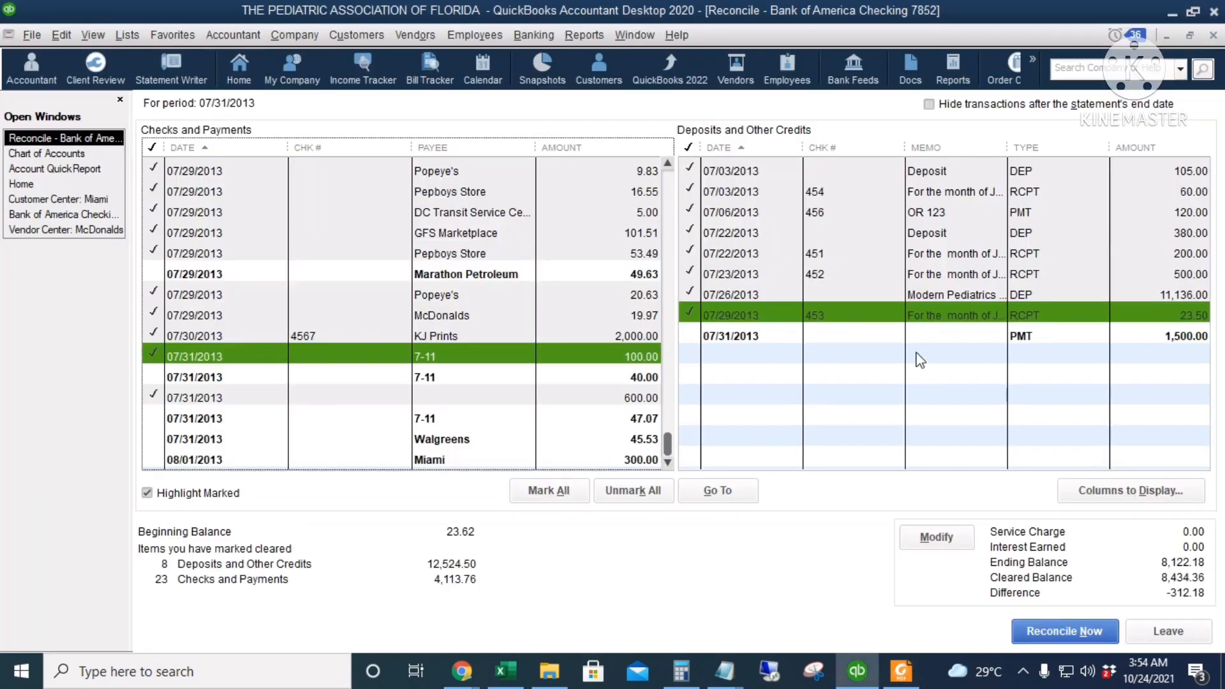
{"action": "left_click", "coordinate": [642, 421]}
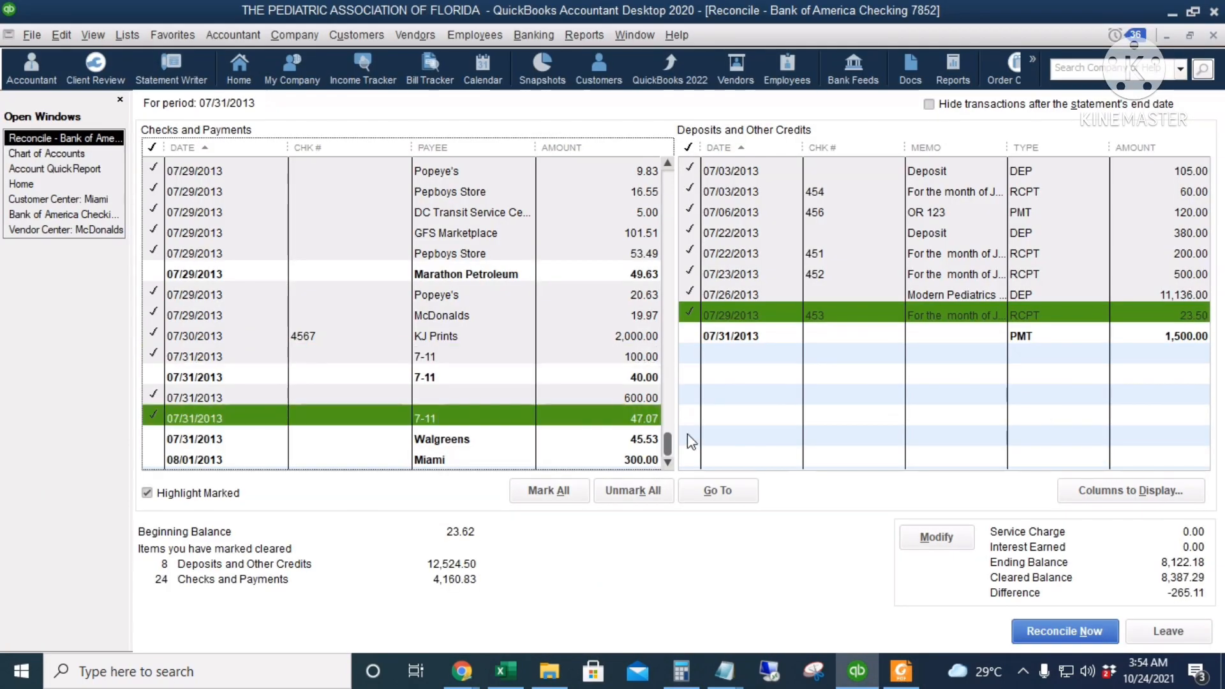
{"action": "left_click", "coordinate": [622, 446]}
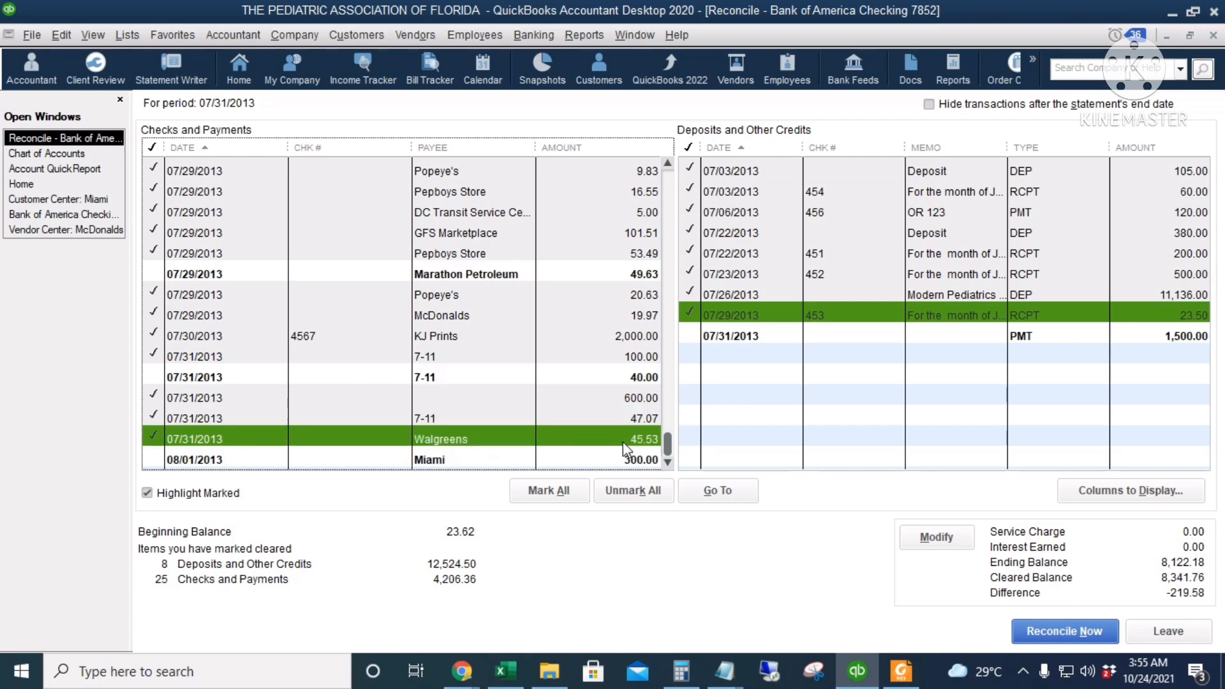
{"action": "left_click", "coordinate": [602, 377]}
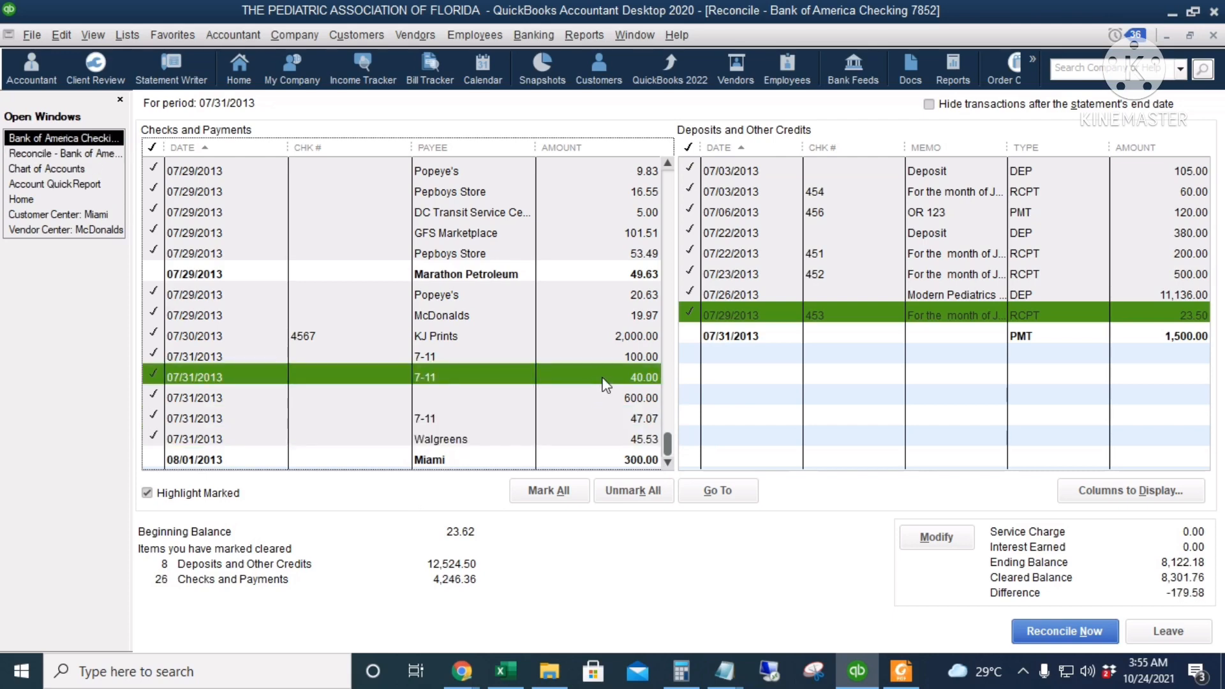
Consult the statement's service fees and mark the three 07/03/2013 overdraft fees of 35.00 as cleared
{"action": "key", "text": "alt+Tab"}
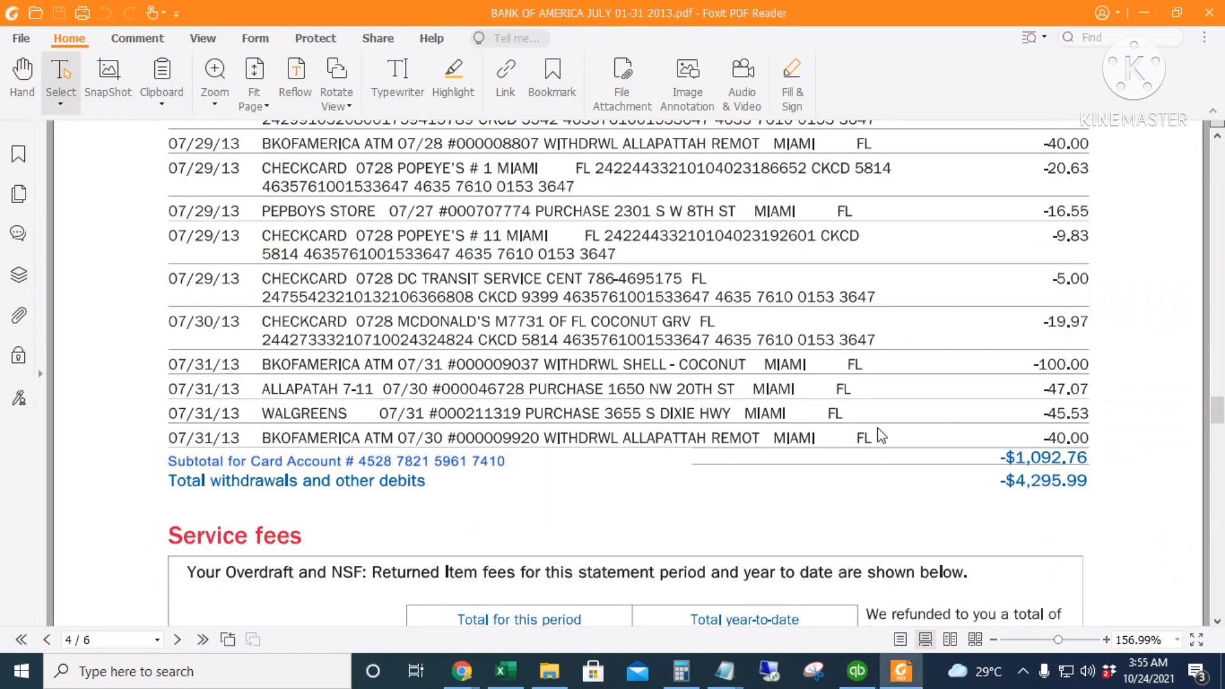
{"action": "scroll", "coordinate": [1036, 484], "scroll_direction": "down", "scroll_amount": 4}
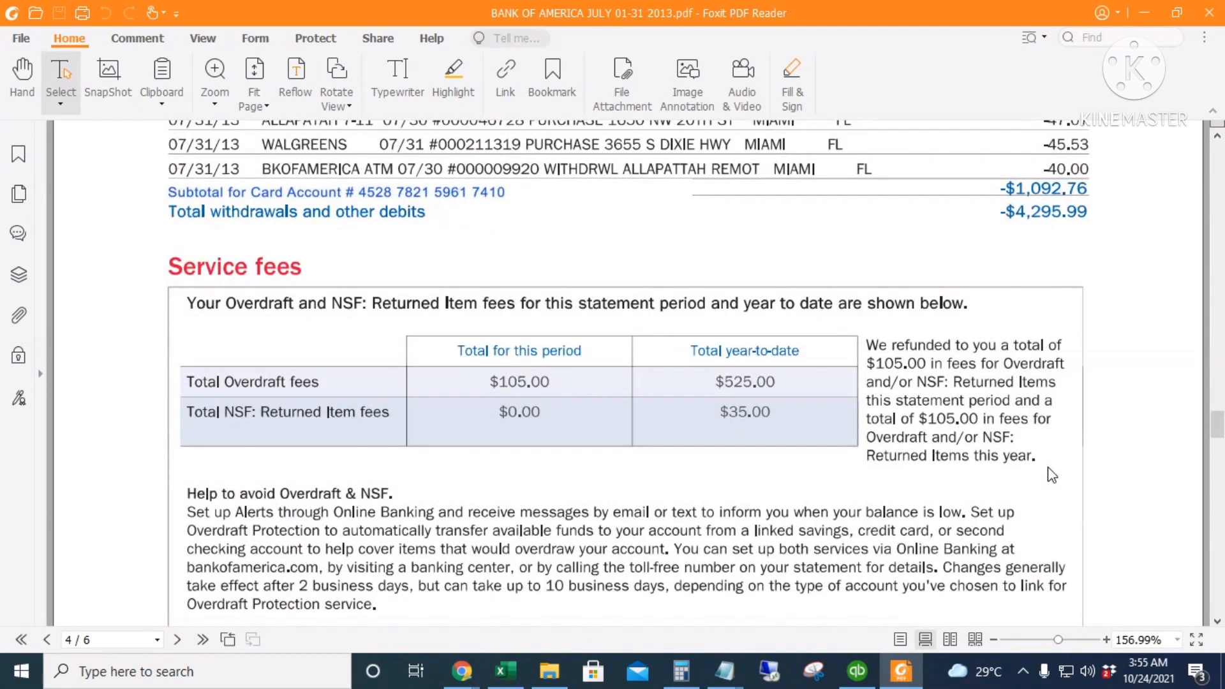
{"action": "scroll", "coordinate": [1040, 482], "scroll_direction": "down", "scroll_amount": 14}
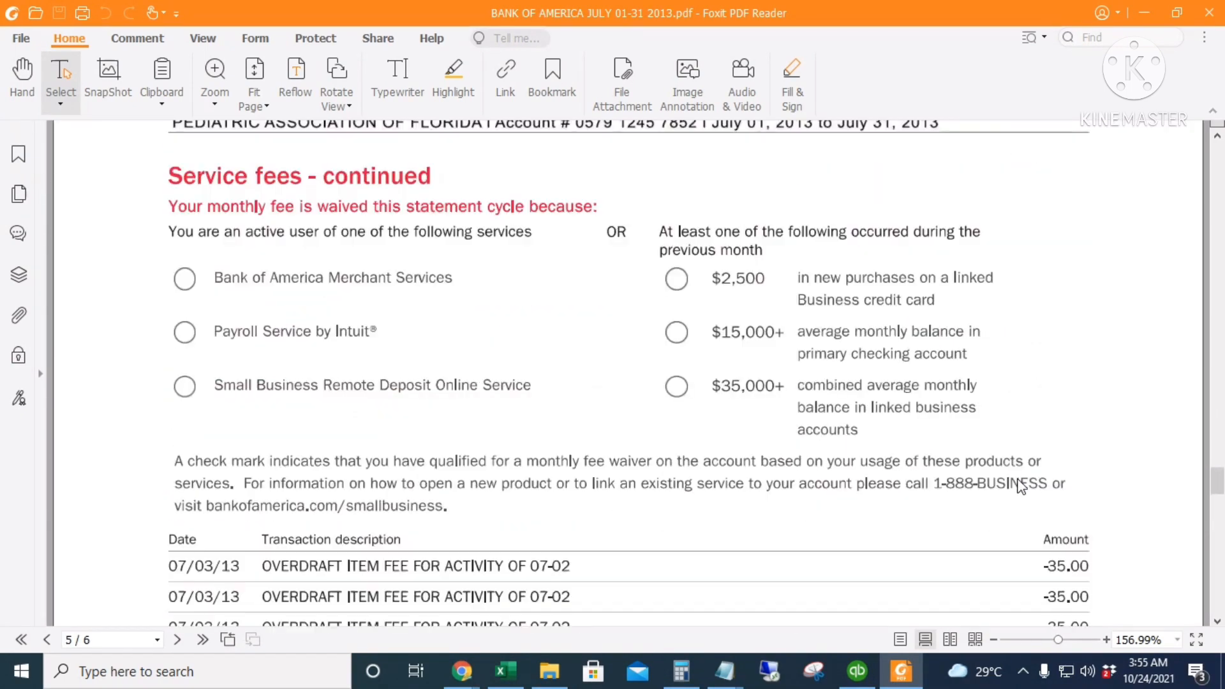
{"action": "scroll", "coordinate": [1020, 486], "scroll_direction": "down", "scroll_amount": 4}
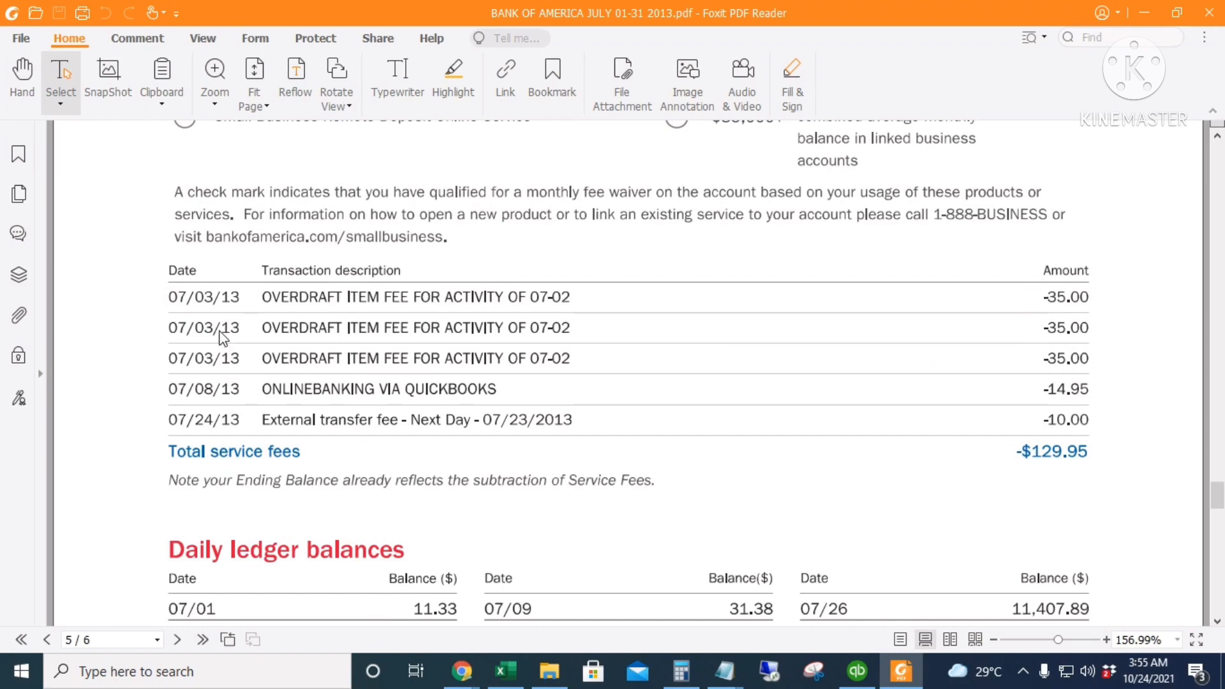
{"action": "key", "text": "alt+Tab"}
{"action": "scroll", "coordinate": [583, 386], "scroll_direction": "up", "scroll_amount": 7}
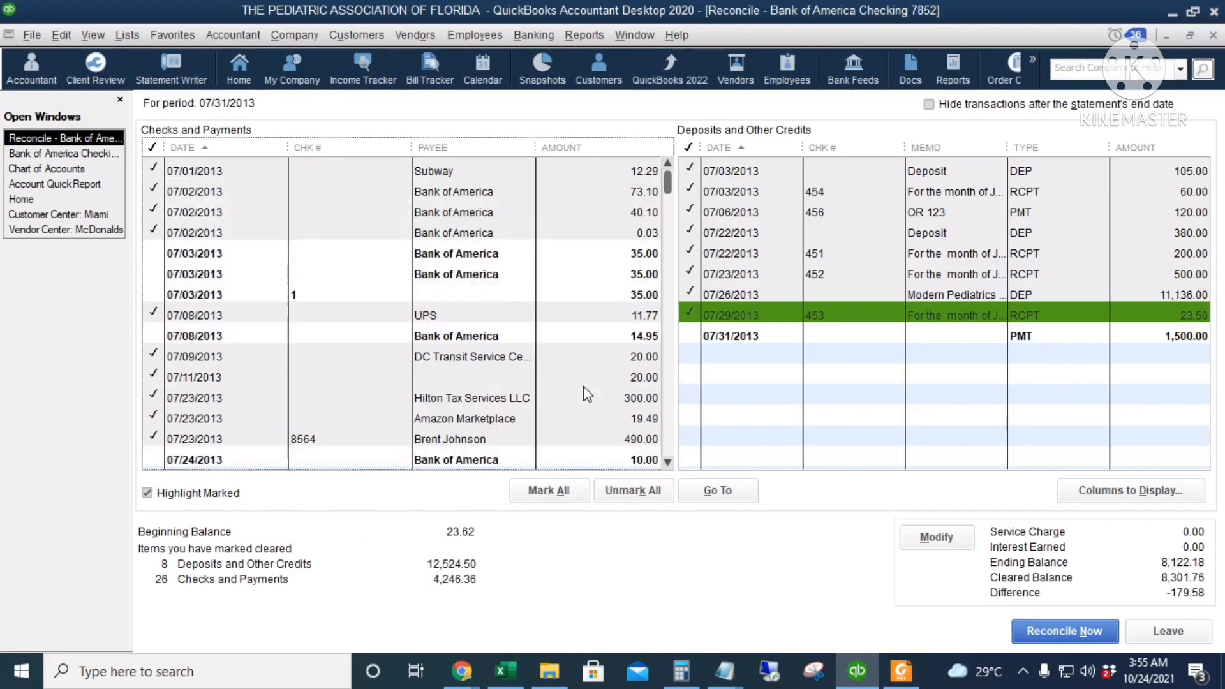
{"action": "left_click", "coordinate": [552, 256]}
{"action": "left_click", "coordinate": [572, 274]}
{"action": "left_click", "coordinate": [590, 293]}
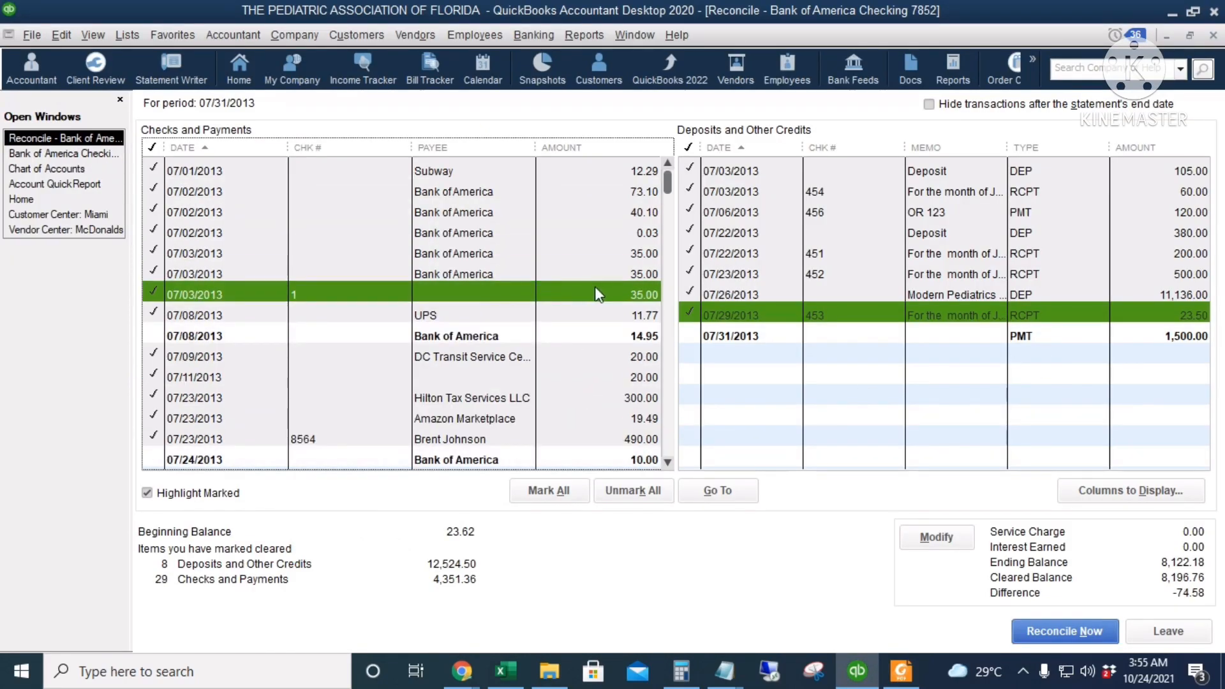
Open the 07/03/2013 journal entry for the 35.00 overdraft fee that lacks a payee, and suppress the message about automatic entry numbering
{"action": "double_click", "coordinate": [506, 296]}
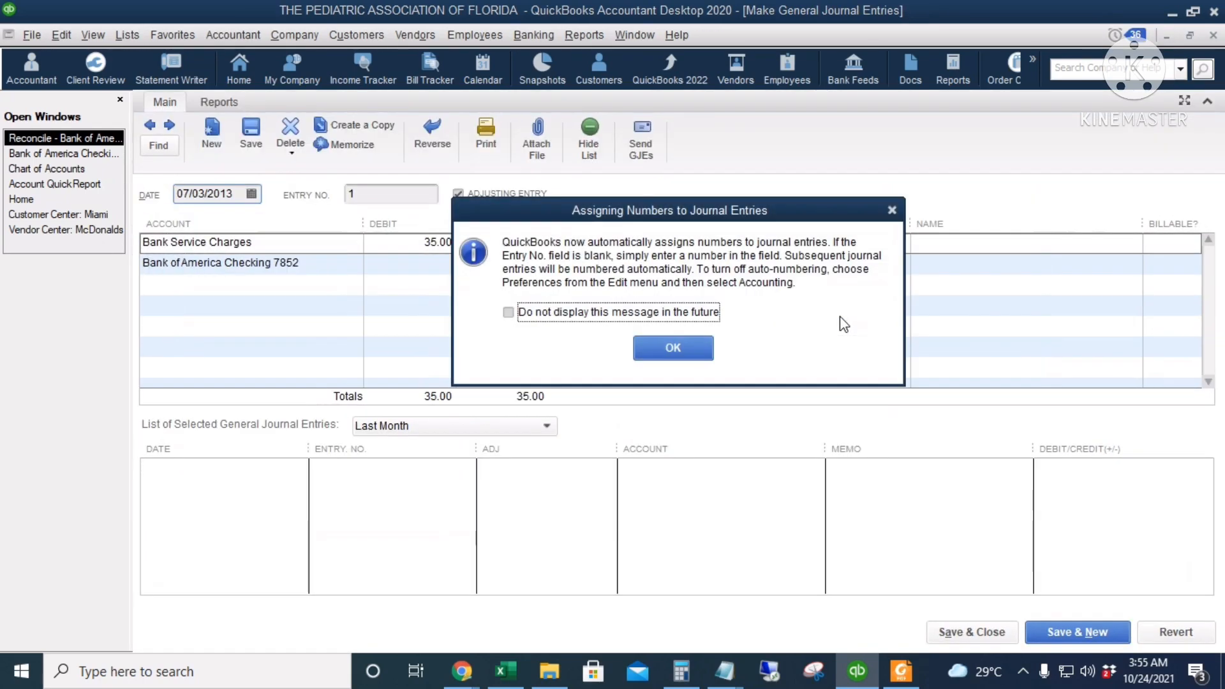
{"action": "left_click", "coordinate": [660, 312]}
{"action": "left_click", "coordinate": [675, 344]}
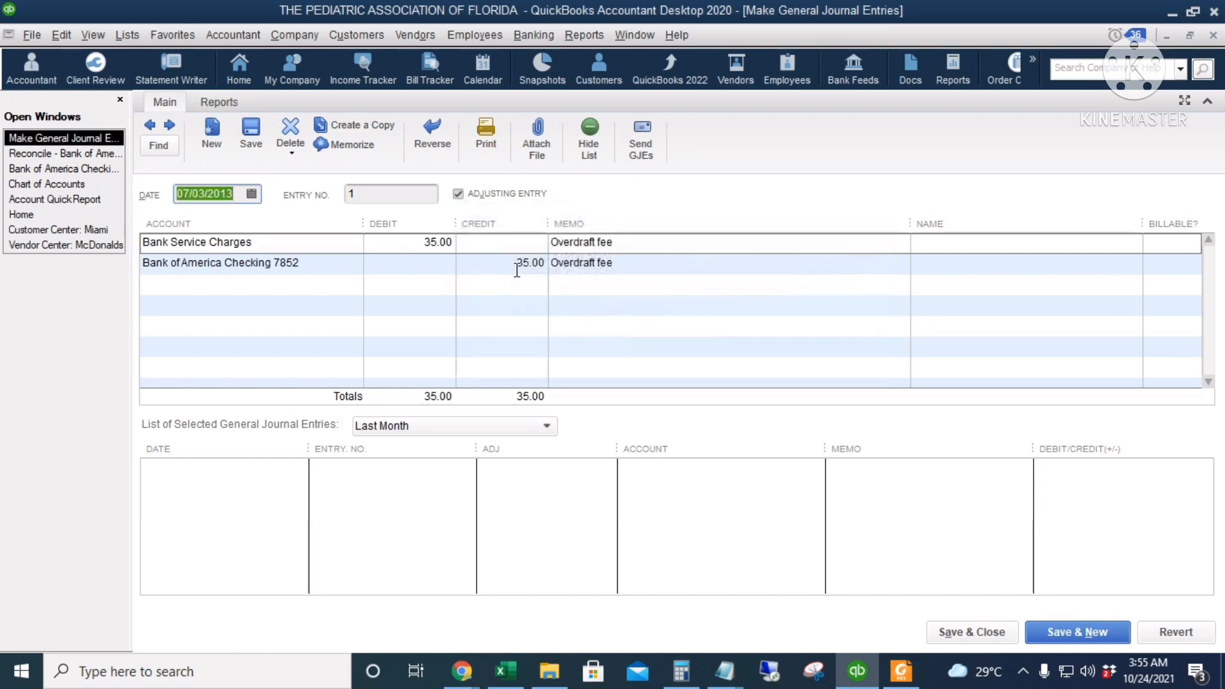
Assign the name Bank of America to both lines of the overdraft fee journal entry and save it back to the reconciliation
{"action": "left_click", "coordinate": [981, 243]}
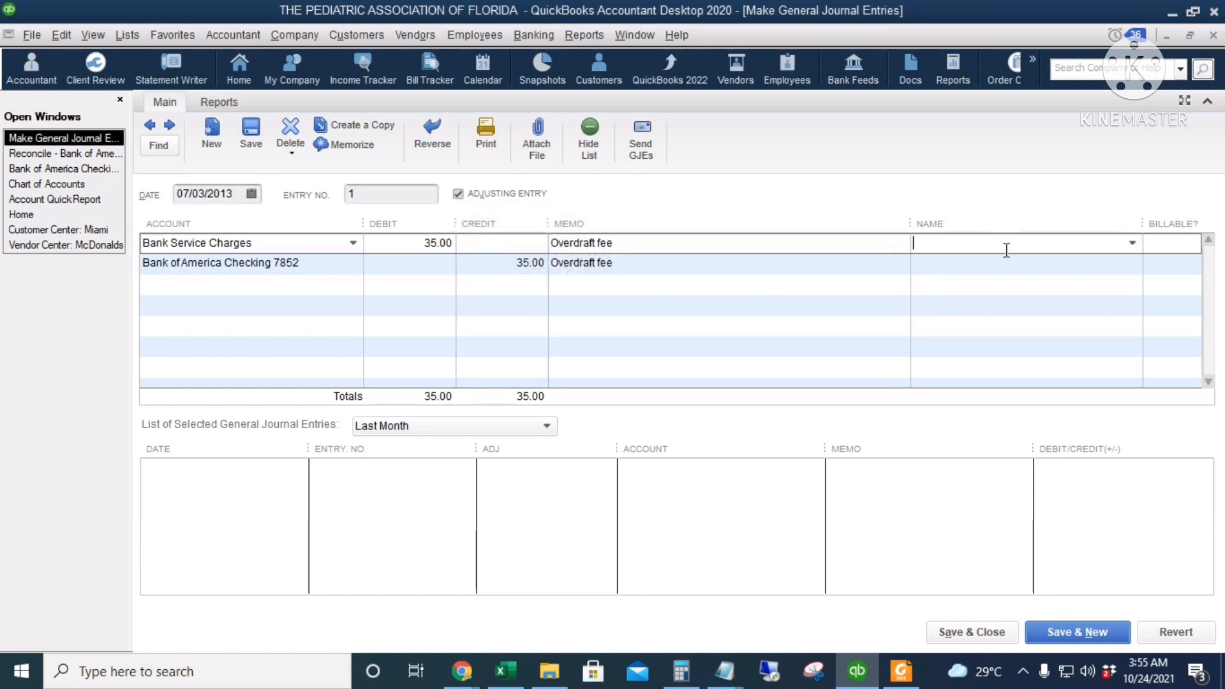
{"action": "type", "text": "Bank of America"}
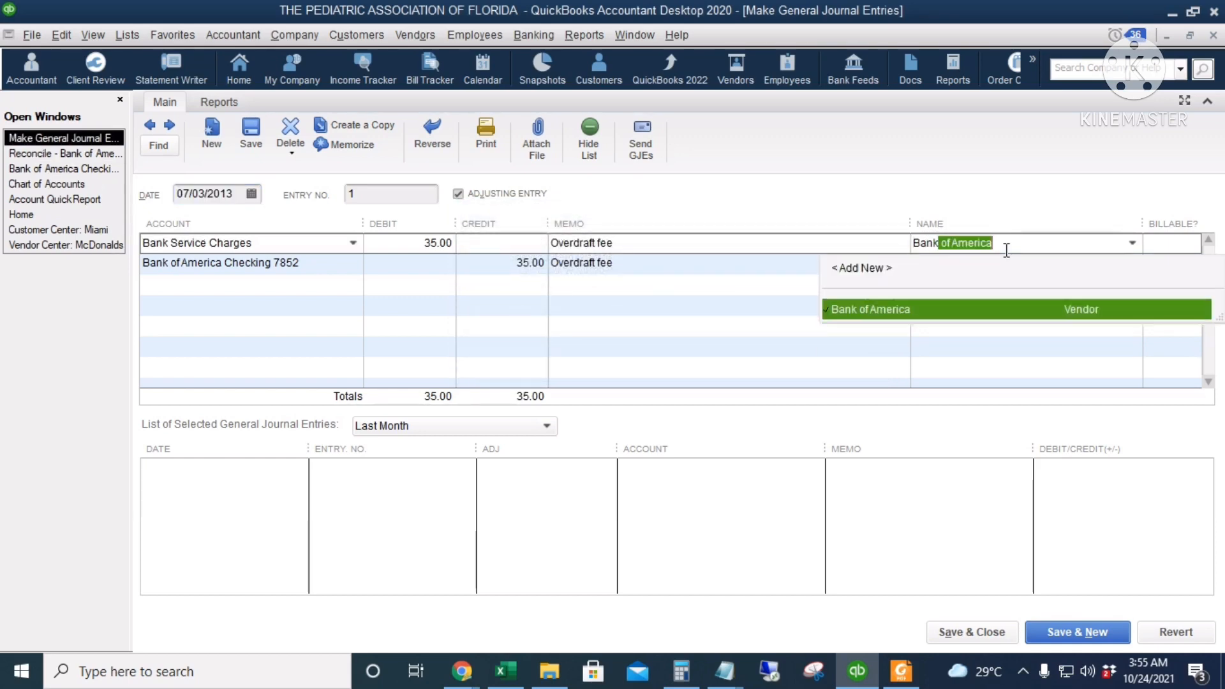
{"action": "key", "text": "Tab"}
{"action": "left_click", "coordinate": [992, 269]}
{"action": "type", "text": "Bank of America"}
{"action": "key", "text": "Tab"}
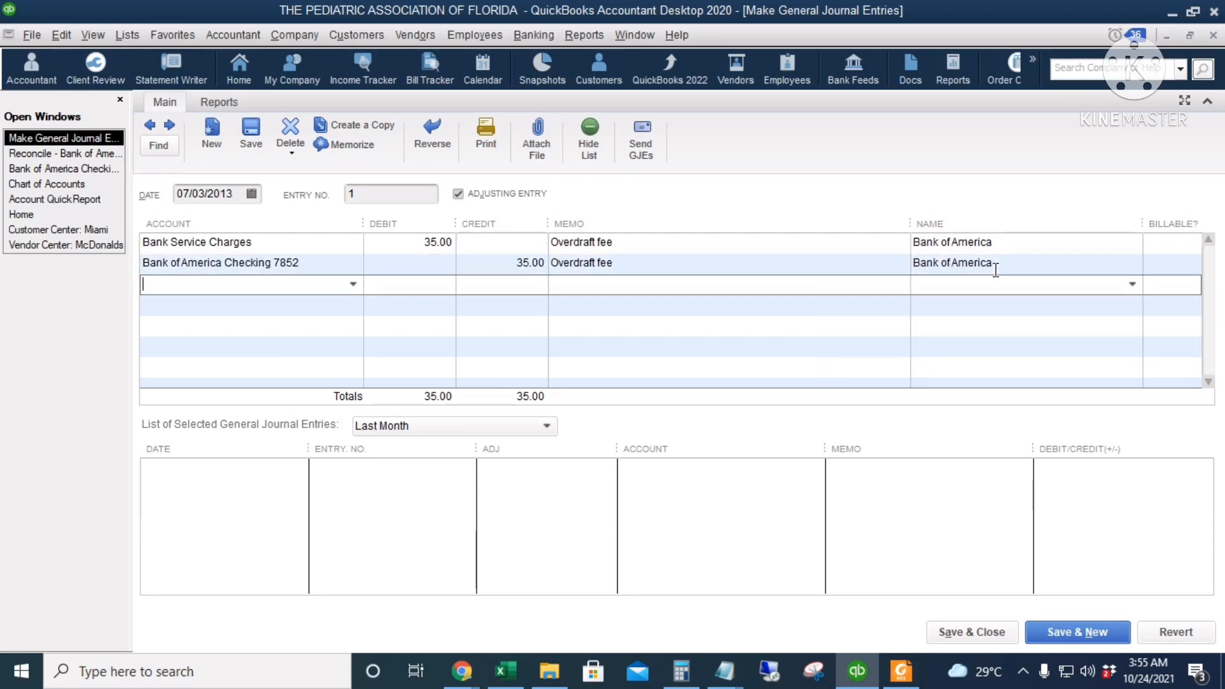
{"action": "left_click", "coordinate": [932, 632]}
{"action": "left_click", "coordinate": [528, 220]}
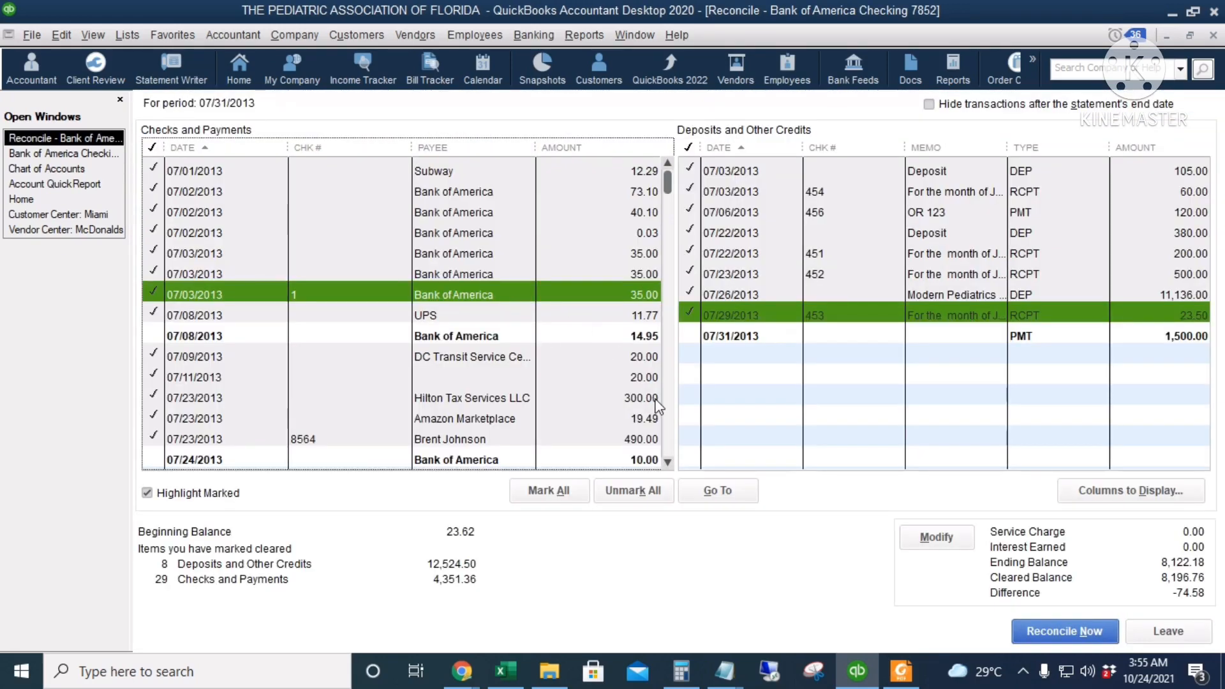
Check the remaining service fees on the statement and mark the Bank of America payments of 14.95 and 10.00 as cleared
{"action": "key", "text": "alt+Tab"}
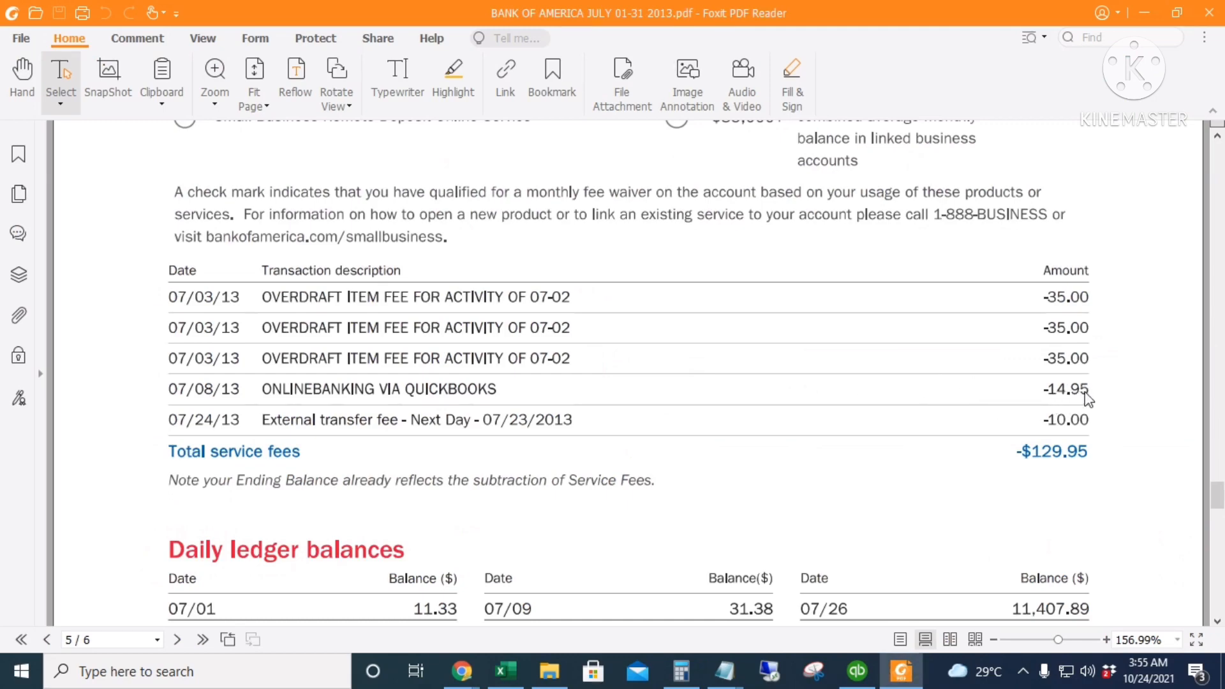
{"action": "key", "text": "alt+Tab"}
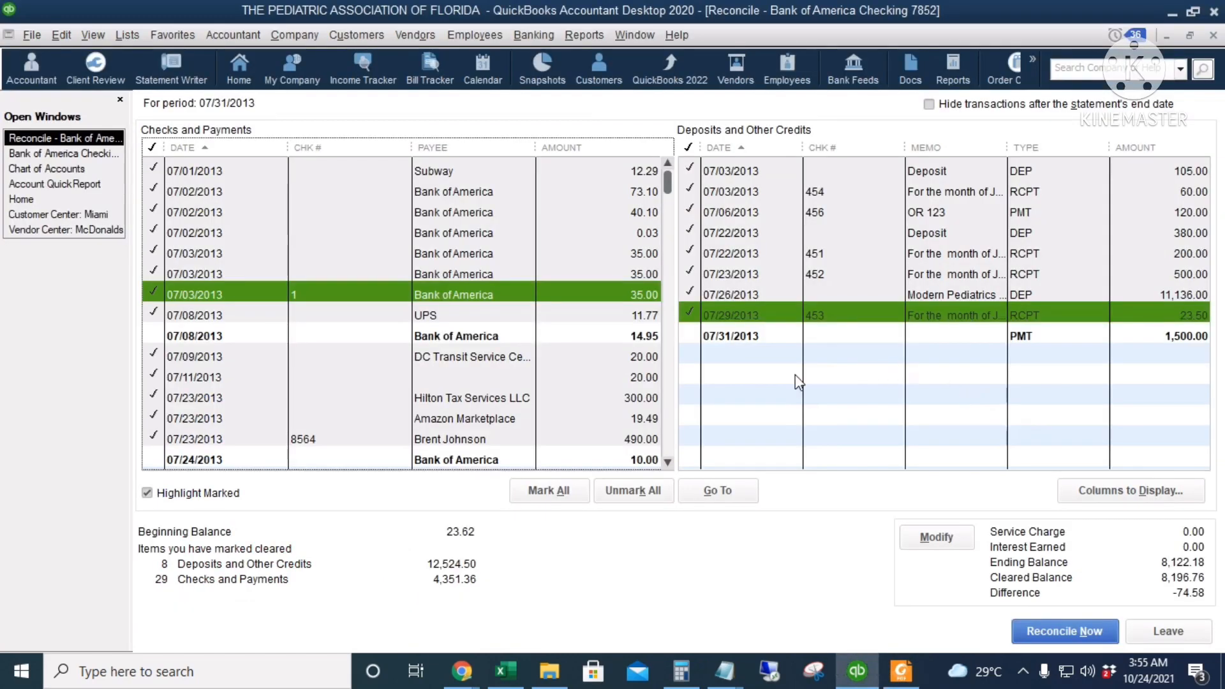
{"action": "left_click", "coordinate": [621, 338]}
{"action": "scroll", "coordinate": [623, 348], "scroll_direction": "down", "scroll_amount": 3}
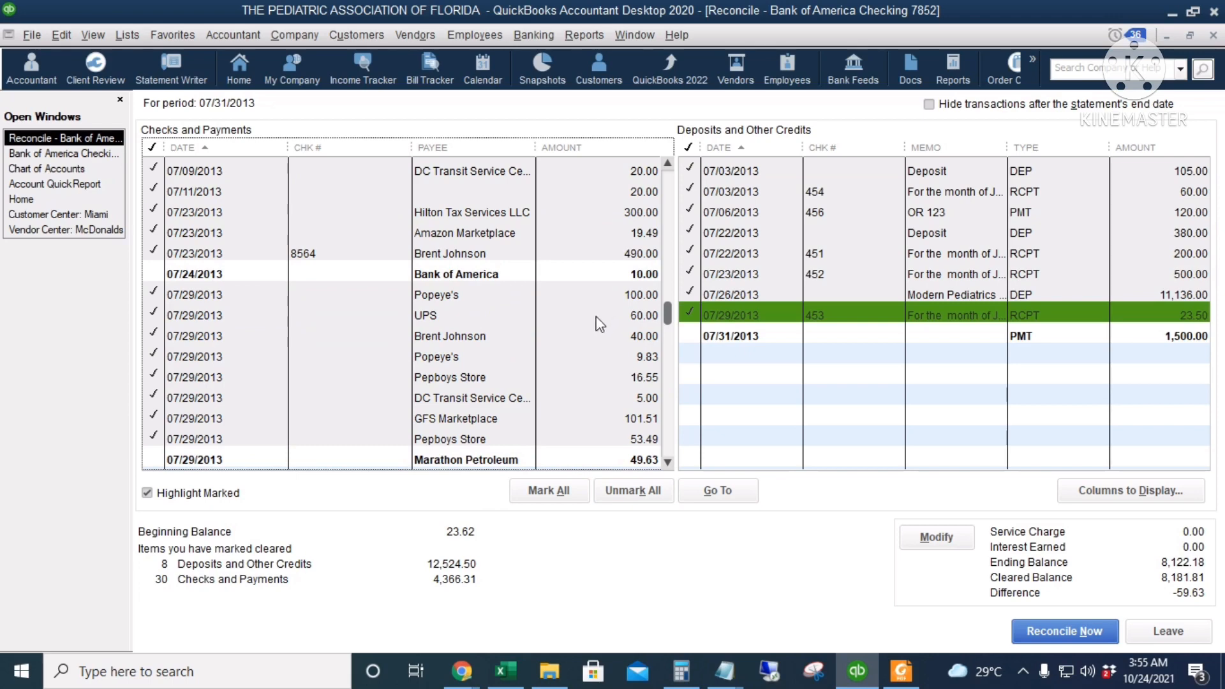
{"action": "left_click", "coordinate": [609, 274]}
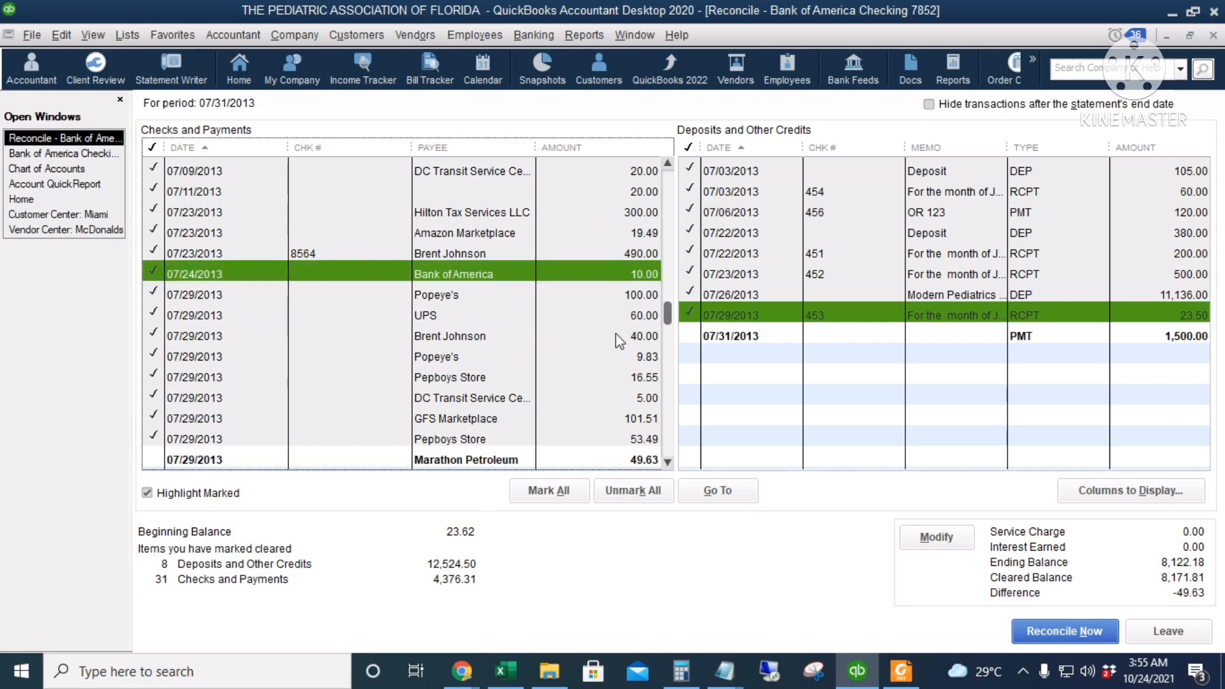
Look through the payments for the uncleared item matching the remaining difference and locate the Marathon Petroleum purchase on the statement
{"action": "scroll", "coordinate": [619, 341], "scroll_direction": "down", "scroll_amount": 2}
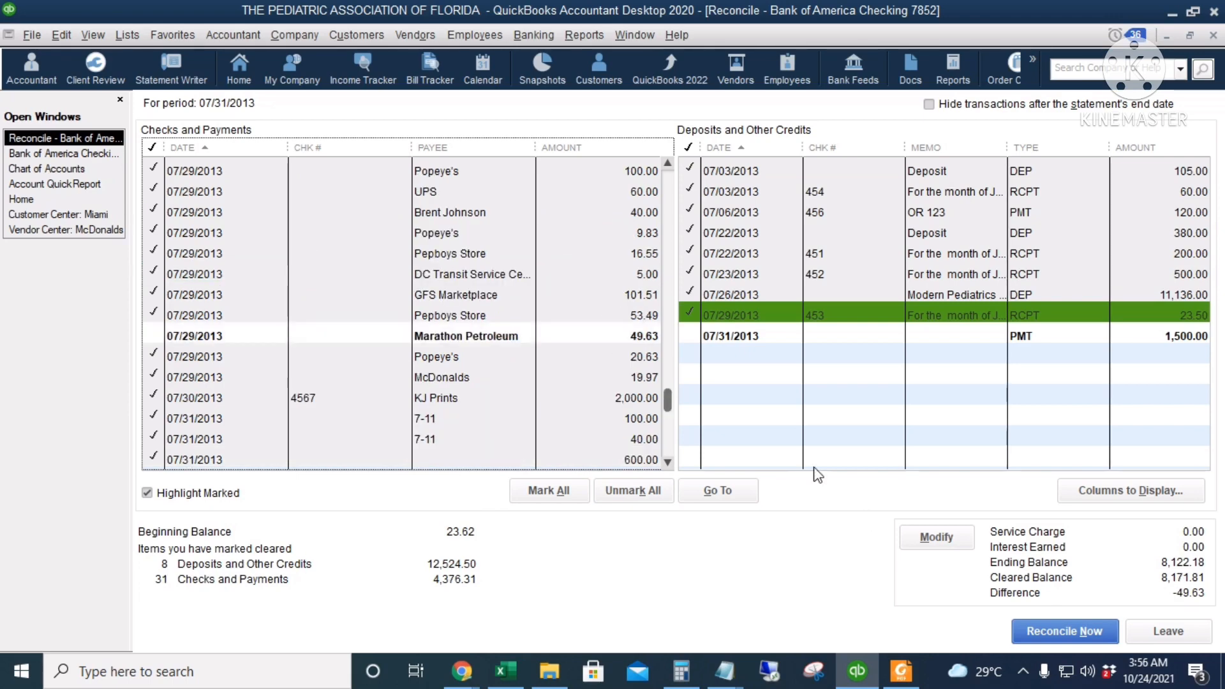
{"action": "scroll", "coordinate": [817, 475], "scroll_direction": "up", "scroll_amount": 2}
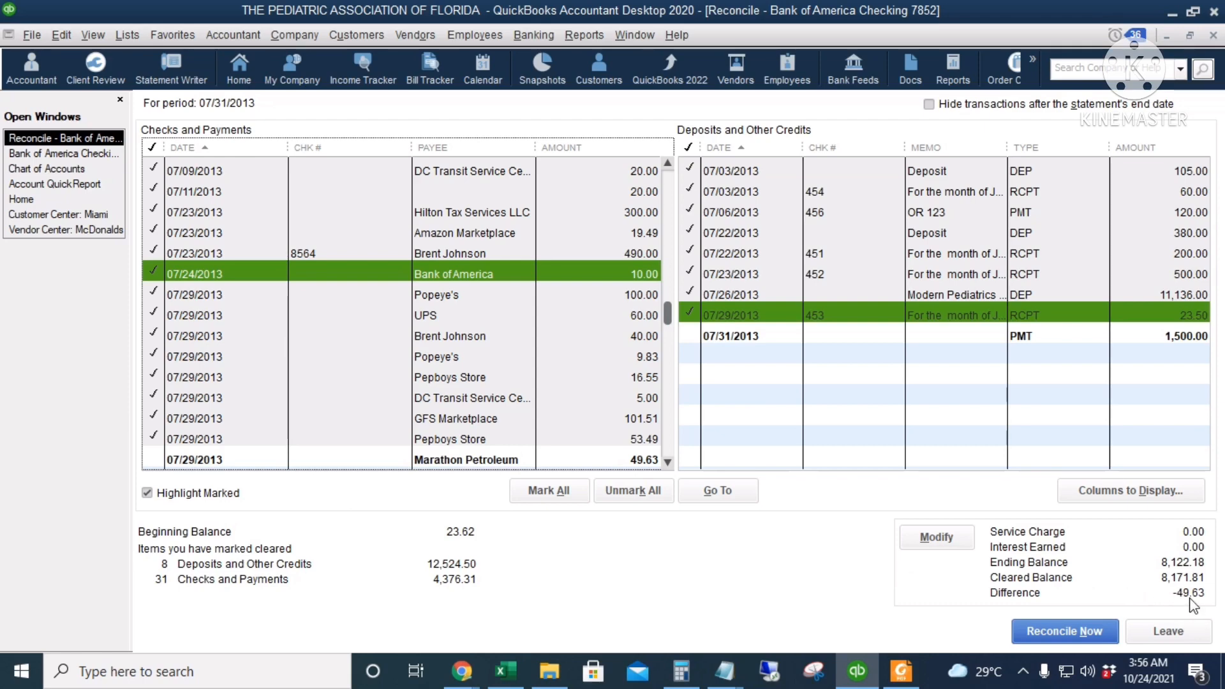
{"action": "scroll", "coordinate": [514, 355], "scroll_direction": "down", "scroll_amount": 1}
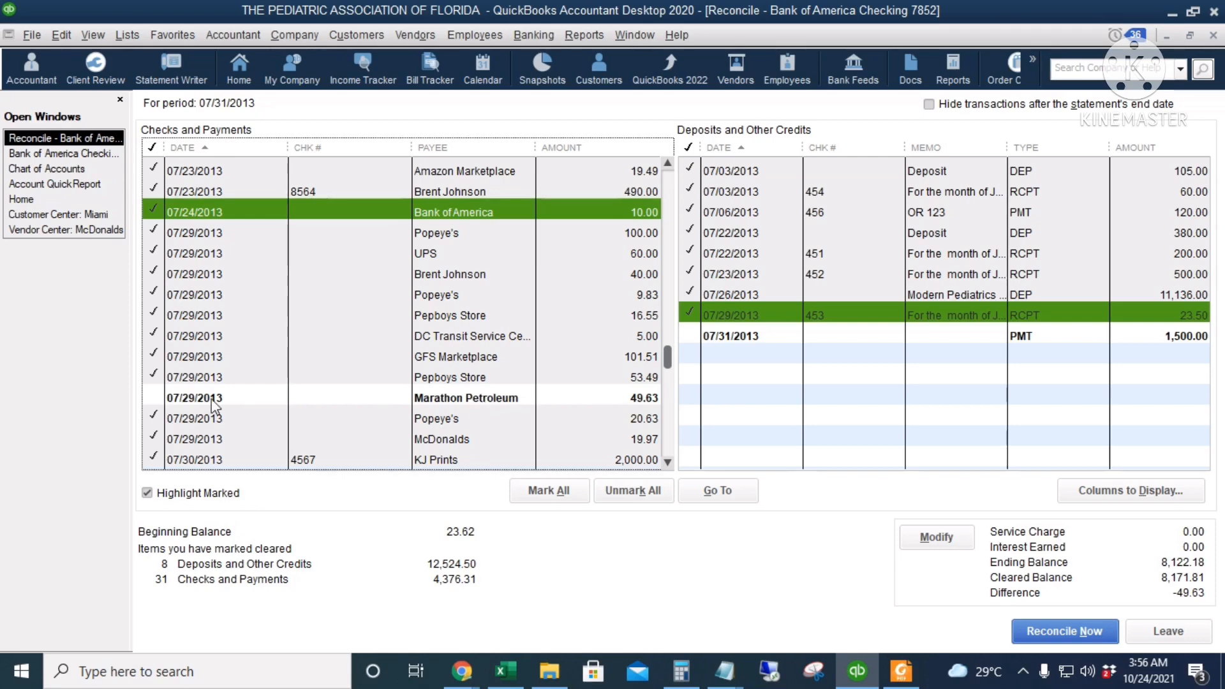
{"action": "left_click", "coordinate": [900, 672]}
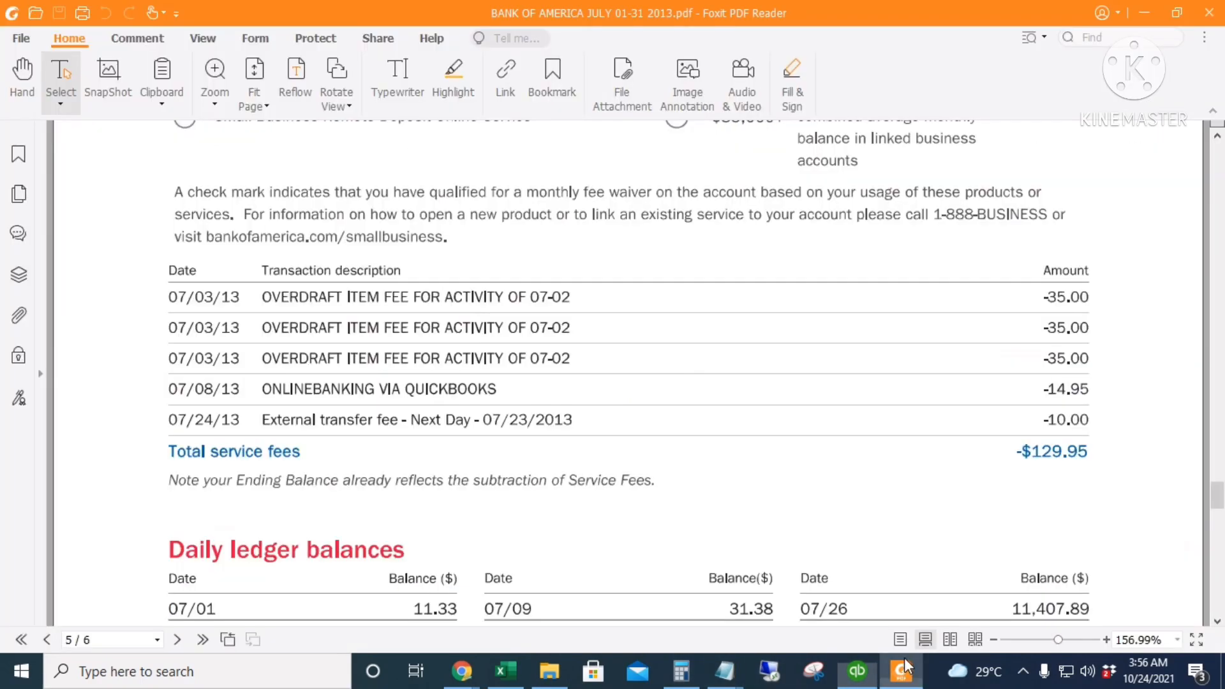
{"action": "scroll", "coordinate": [488, 403], "scroll_direction": "up", "scroll_amount": 8}
{"action": "scroll", "coordinate": [488, 403], "scroll_direction": "up", "scroll_amount": 10}
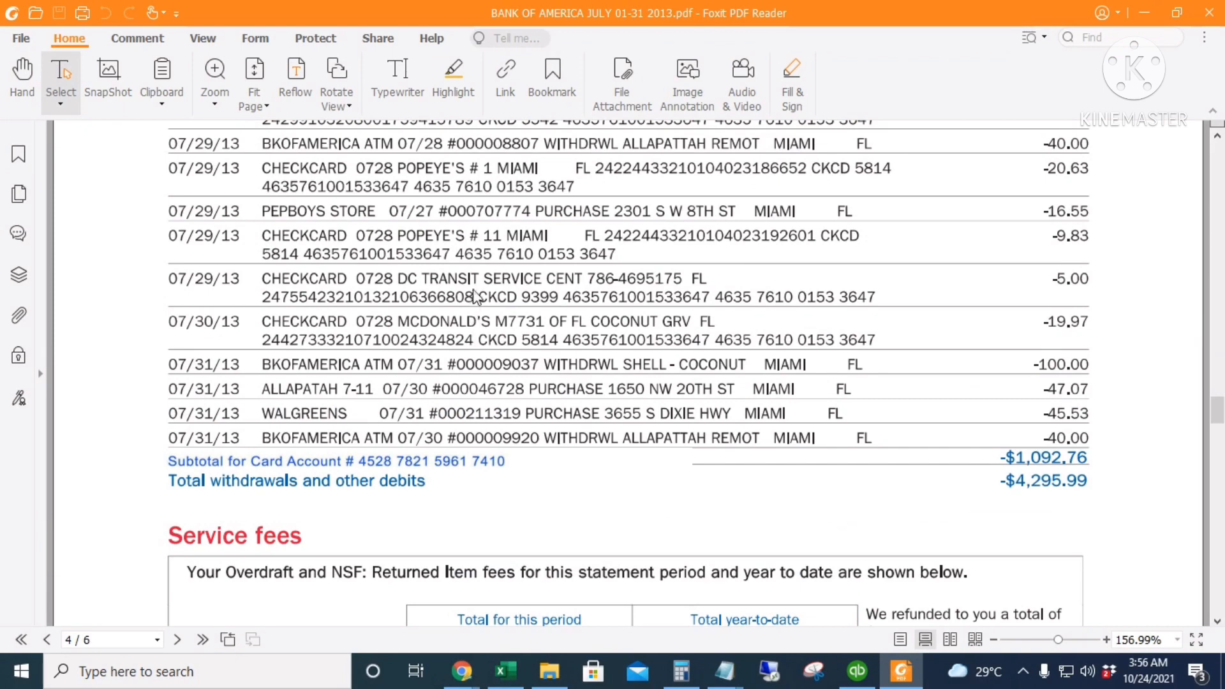
{"action": "scroll", "coordinate": [517, 261], "scroll_direction": "up", "scroll_amount": 1}
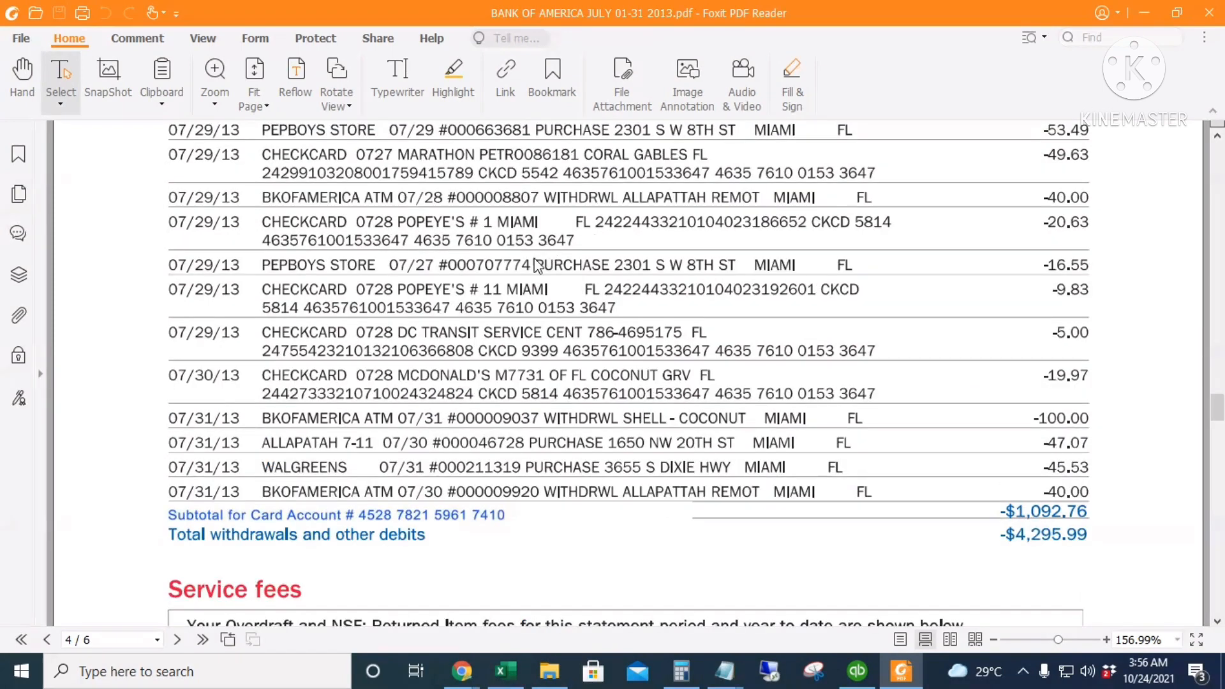
{"action": "scroll", "coordinate": [504, 236], "scroll_direction": "up", "scroll_amount": 1}
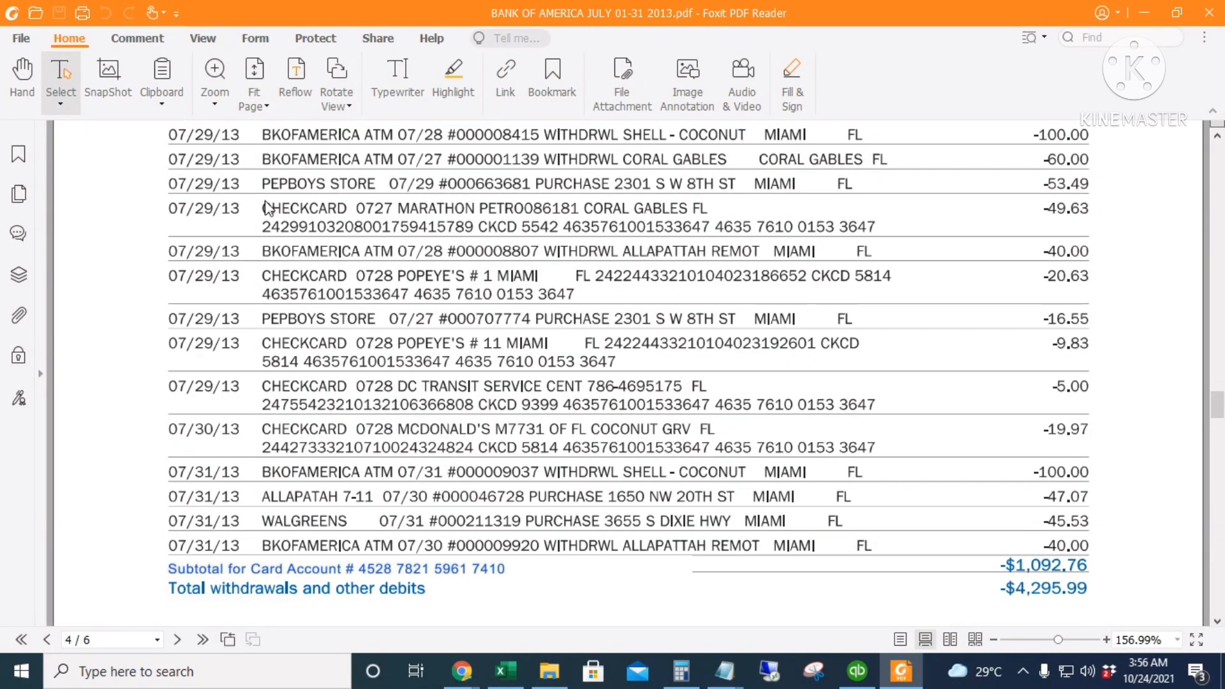
{"action": "left_click_drag", "start_coordinate": [263, 200], "coordinate": [1094, 230]}
{"action": "left_click", "coordinate": [857, 671]}
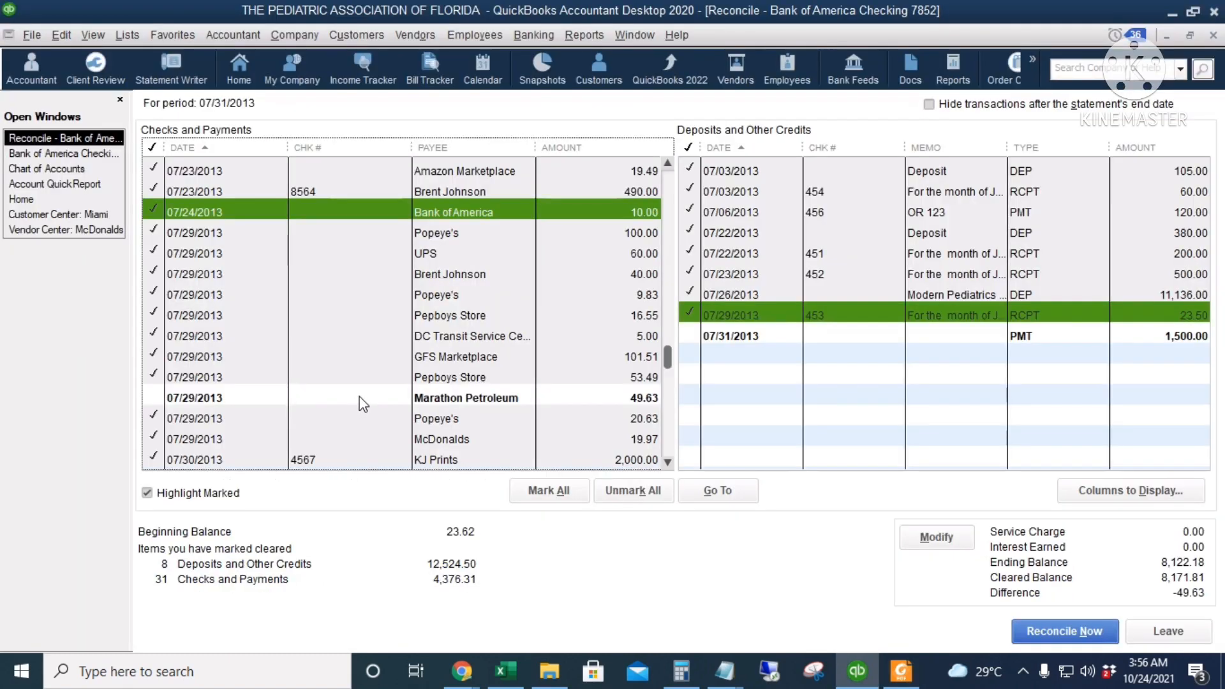
Mark the 07/29/2013 Marathon Petroleum payment of 49.63 as cleared and complete the July 2013 reconciliation
{"action": "left_click", "coordinate": [360, 399]}
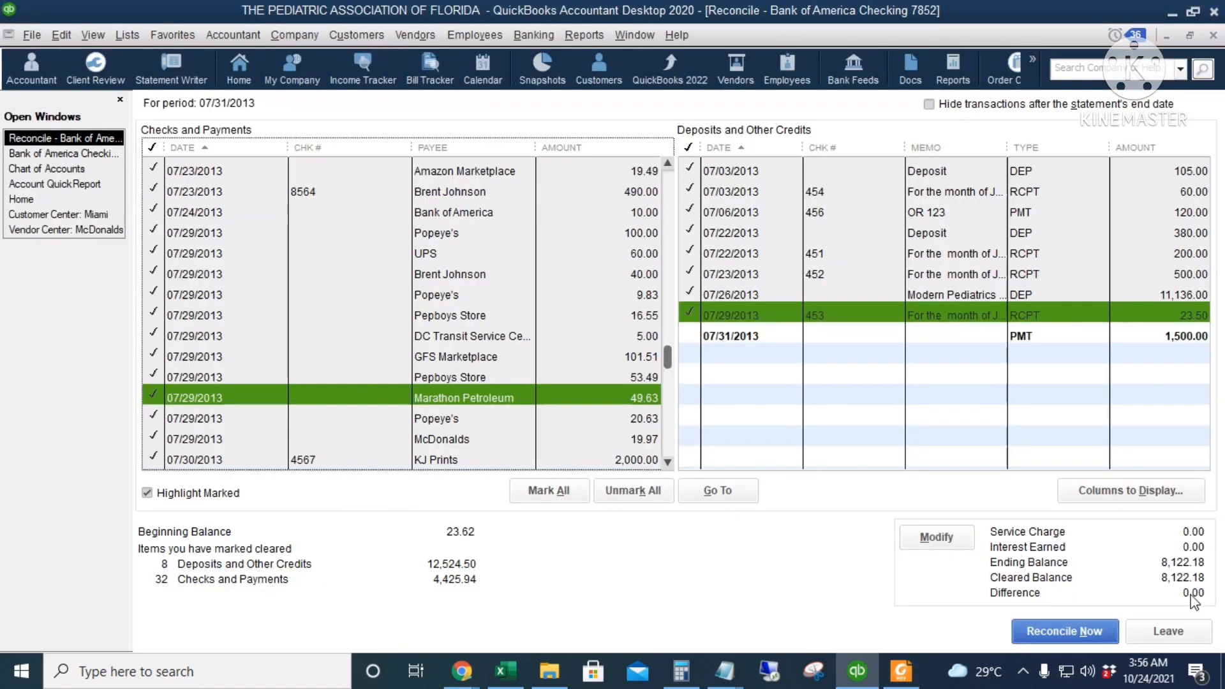
{"action": "scroll", "coordinate": [510, 319], "scroll_direction": "down", "scroll_amount": 2}
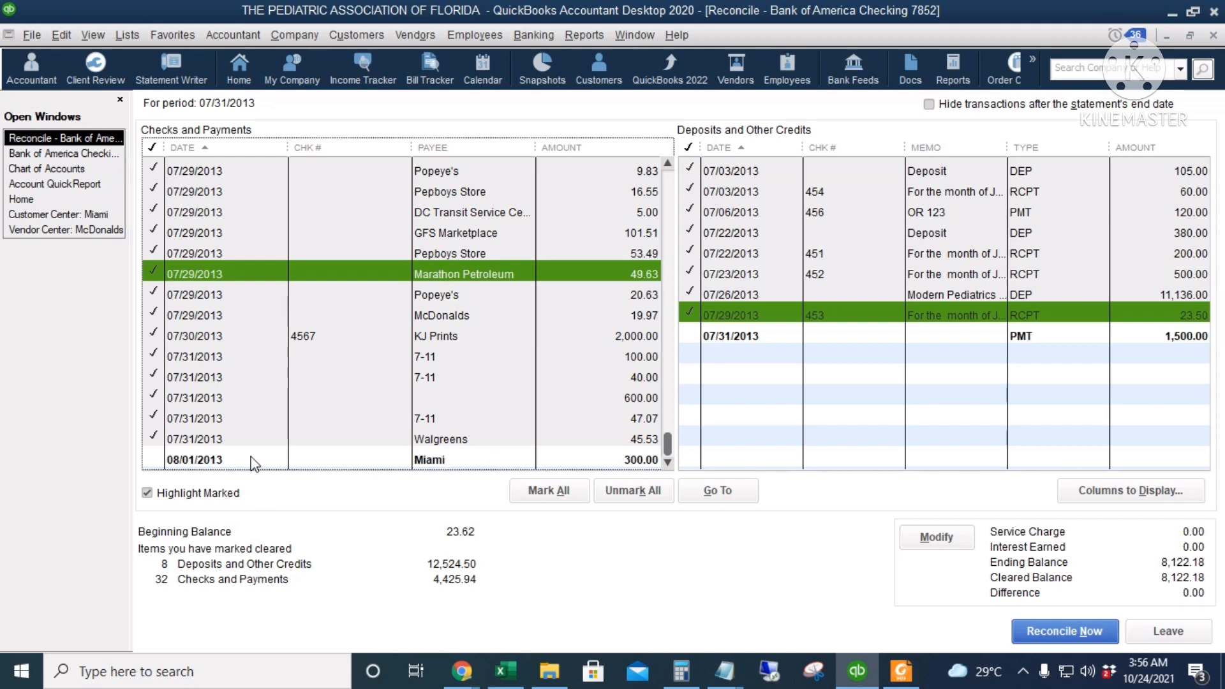
{"action": "left_click", "coordinate": [1061, 634]}
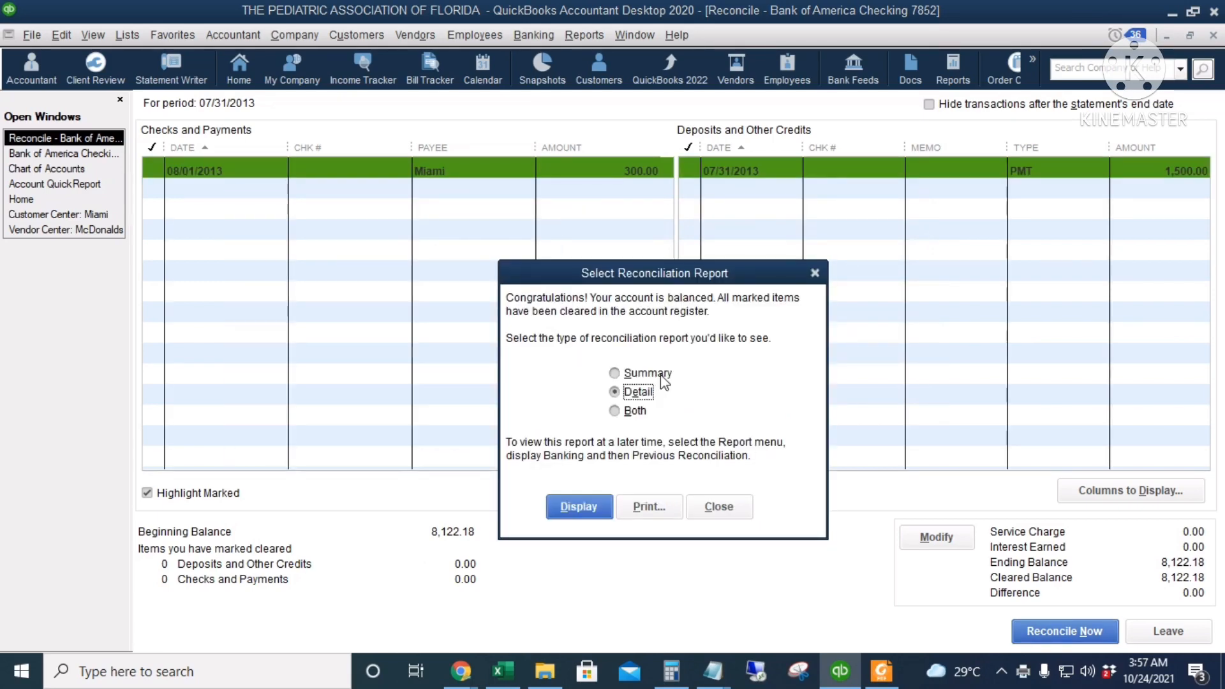
Display both the summary and detail reconciliation reports and suppress the message about reports showing current data
{"action": "left_click", "coordinate": [628, 413]}
{"action": "key", "text": "Return"}
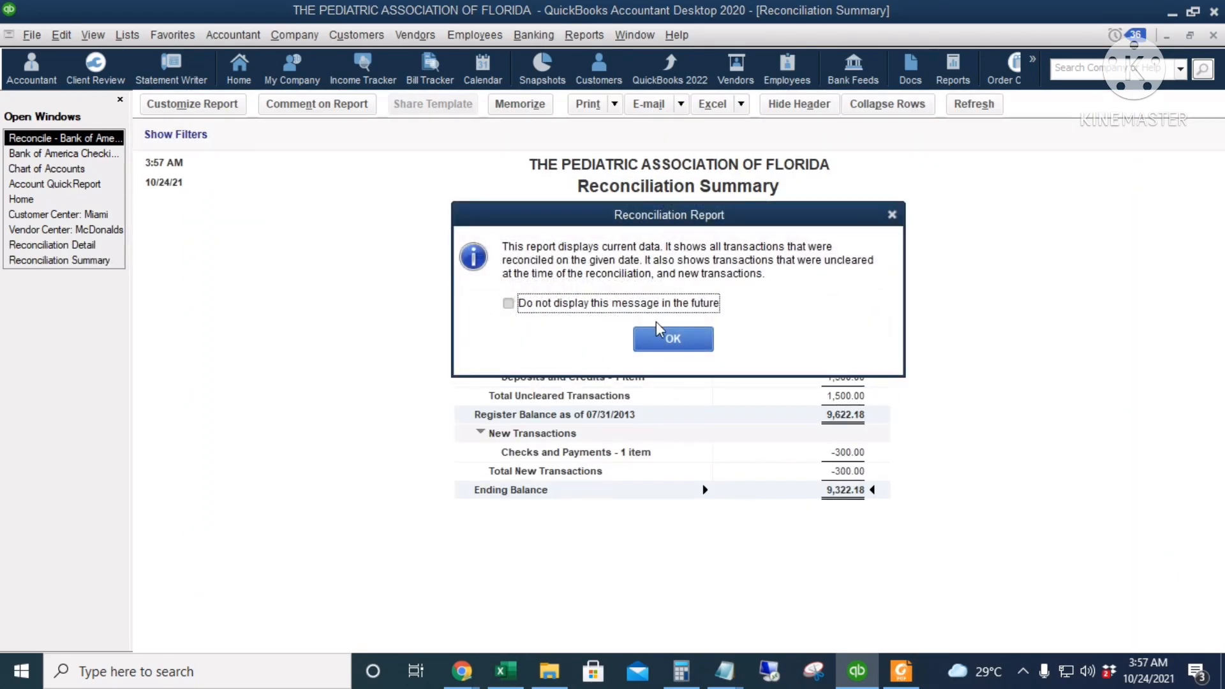
{"action": "key", "text": "space"}
{"action": "left_click", "coordinate": [685, 336]}
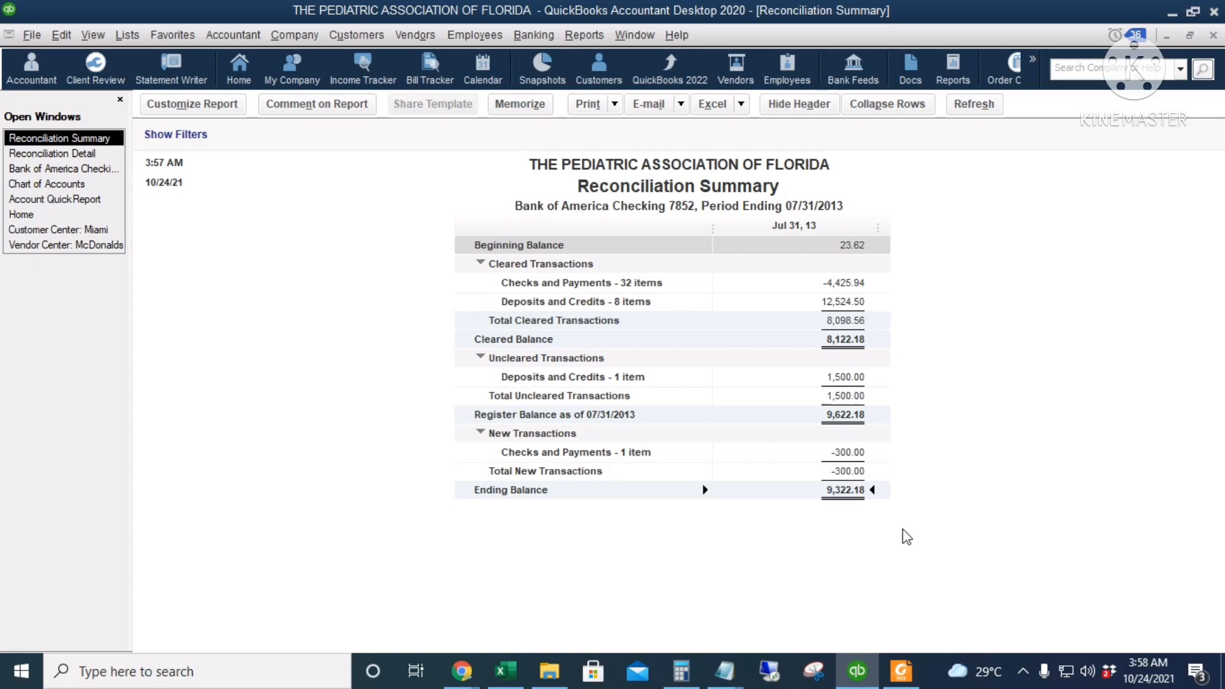
Review the Reconciliation Detail report, checking its cleared, uncleared and new transactions and the ending balance
{"action": "left_click", "coordinate": [103, 153]}
{"action": "scroll", "coordinate": [916, 363], "scroll_direction": "down", "scroll_amount": 15}
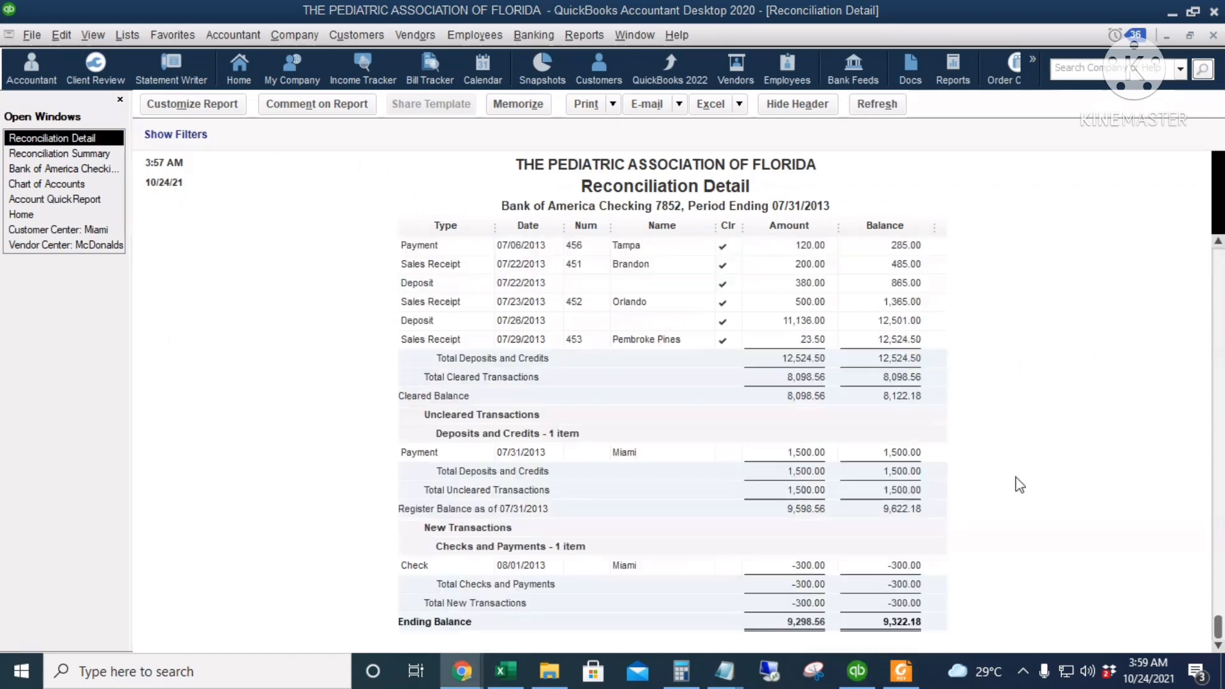
{"action": "left_click", "coordinate": [912, 628]}
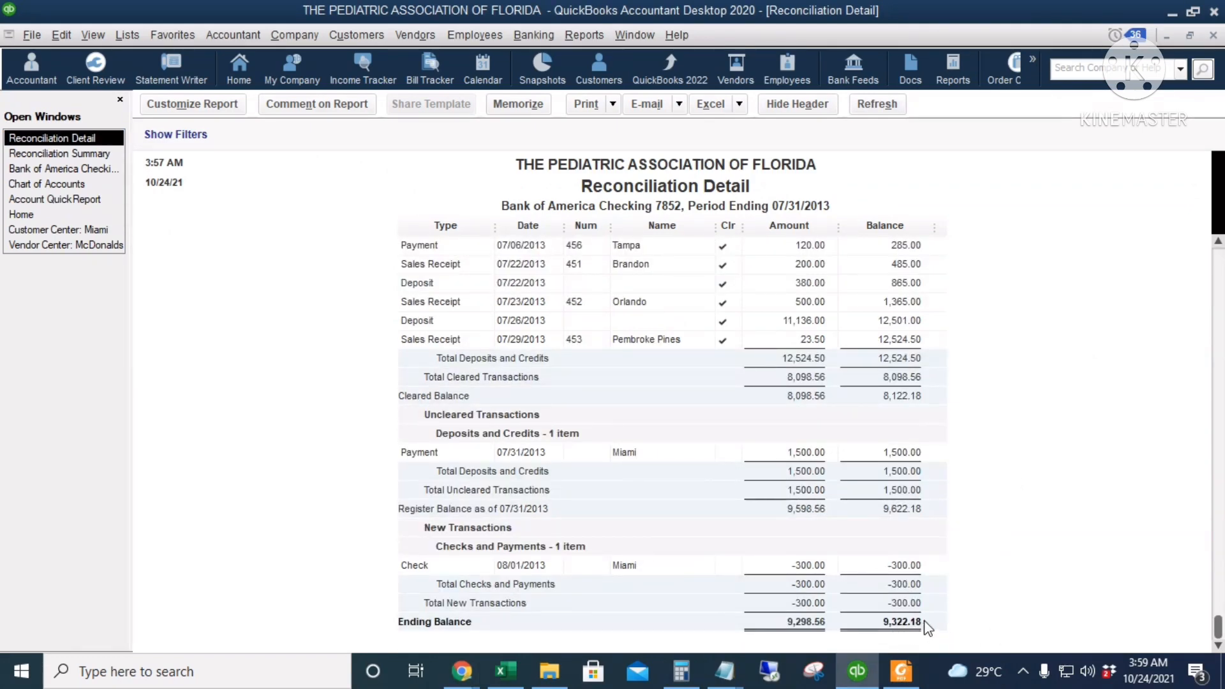
{"action": "scroll", "coordinate": [938, 624], "scroll_direction": "up", "scroll_amount": 10}
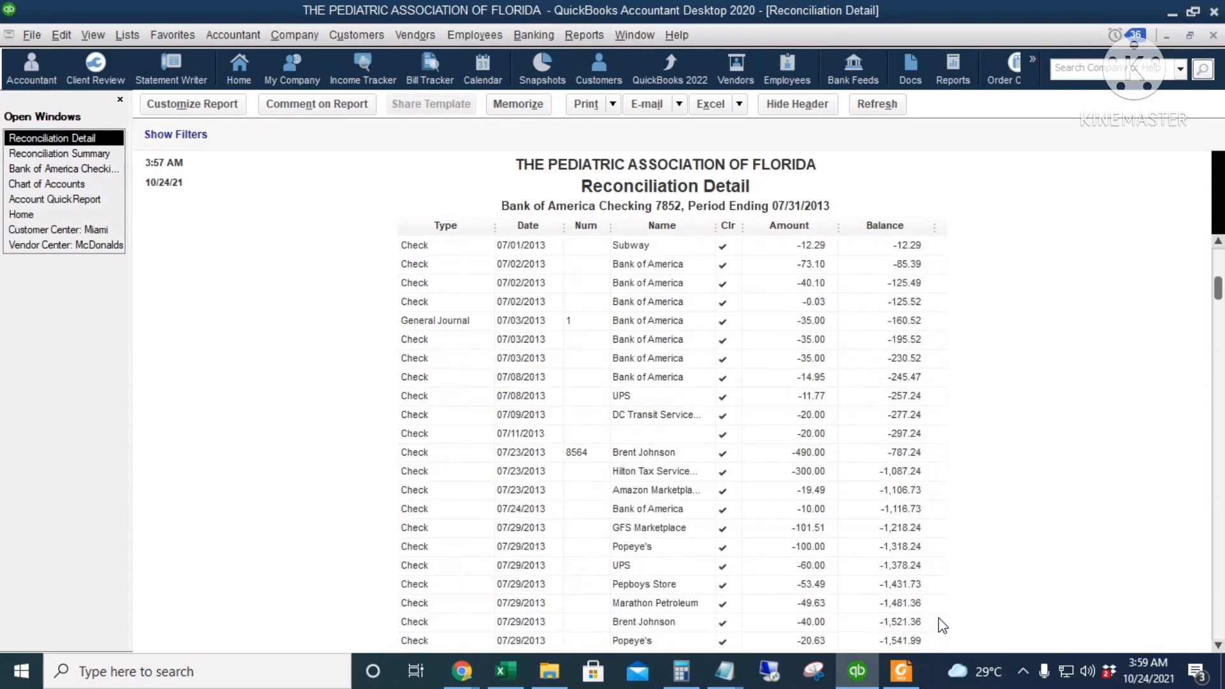
{"action": "scroll", "coordinate": [954, 602], "scroll_direction": "down", "scroll_amount": 10}
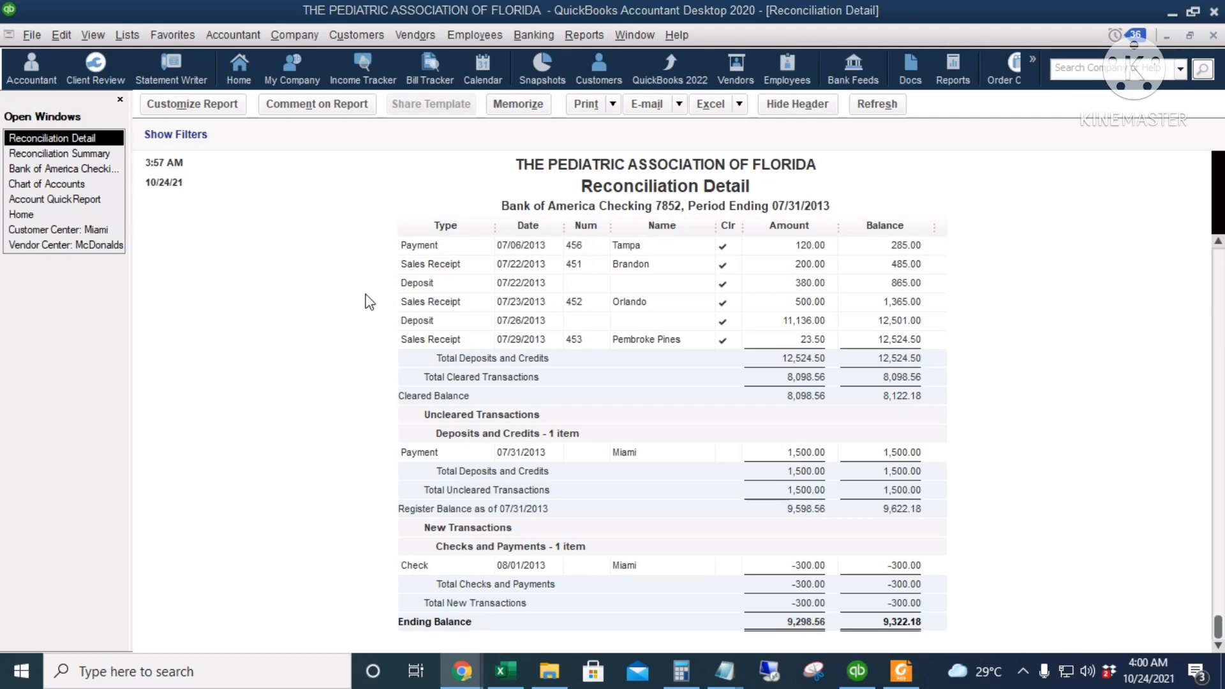
Open the chart of accounts and view the registers of both Bank of America checking accounts
{"action": "left_click", "coordinate": [29, 217]}
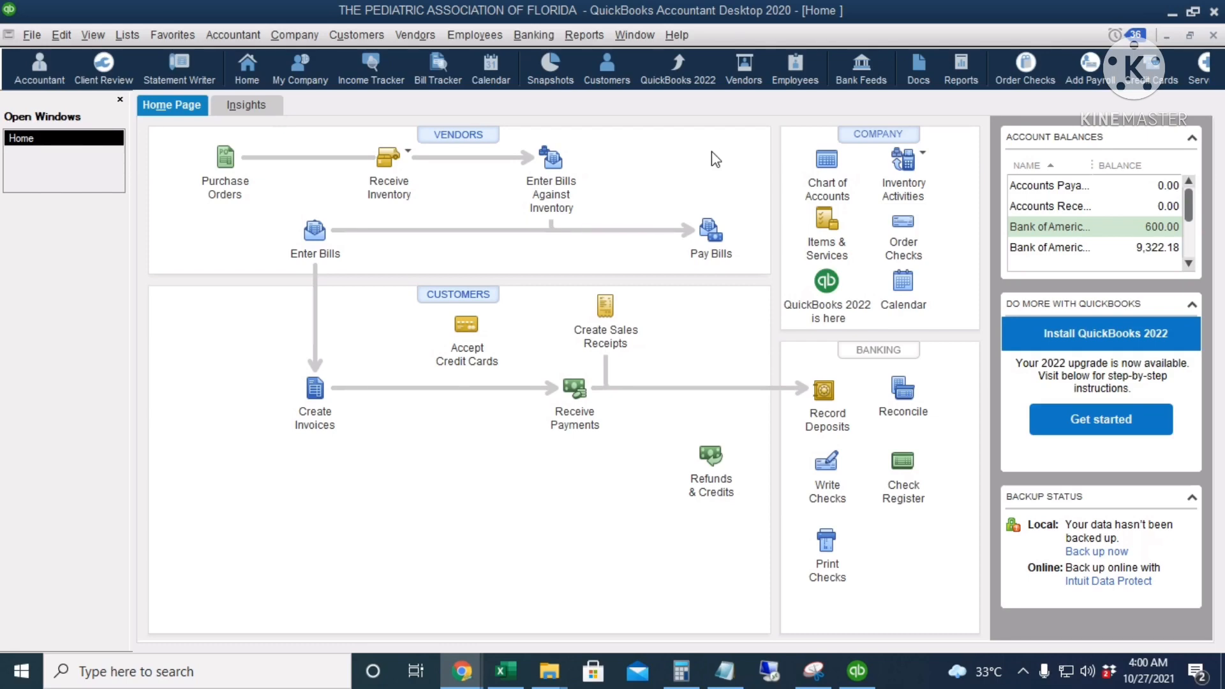
{"action": "left_click", "coordinate": [823, 164]}
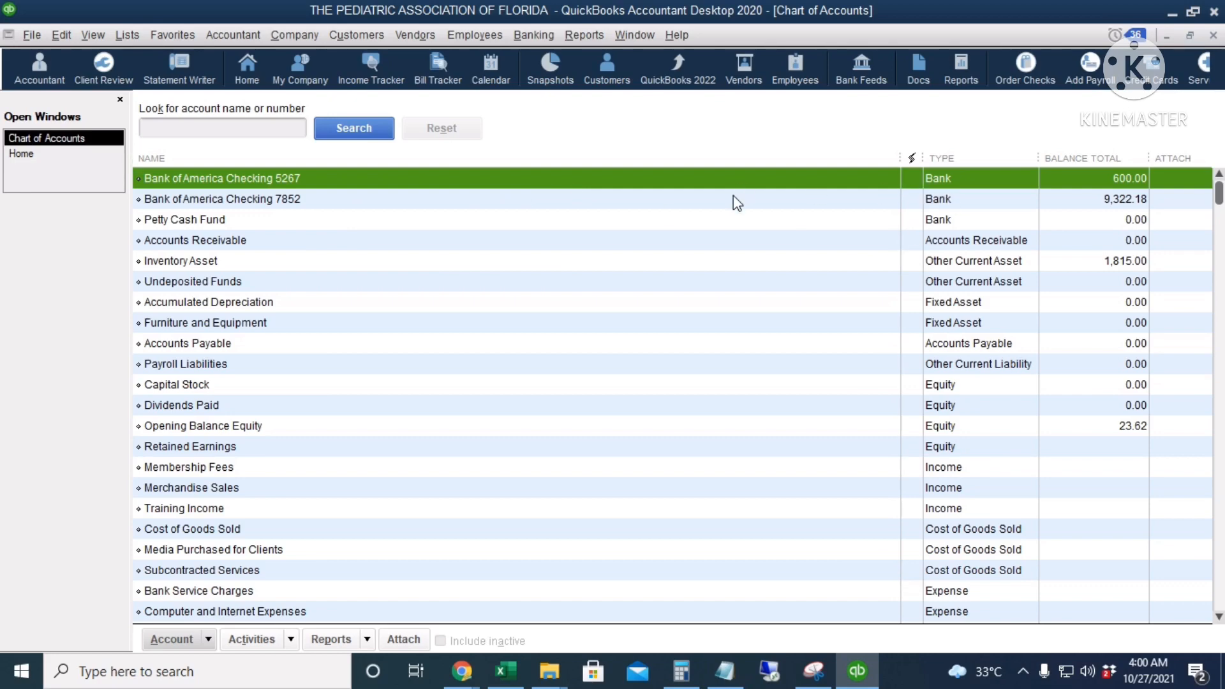
{"action": "double_click", "coordinate": [557, 178]}
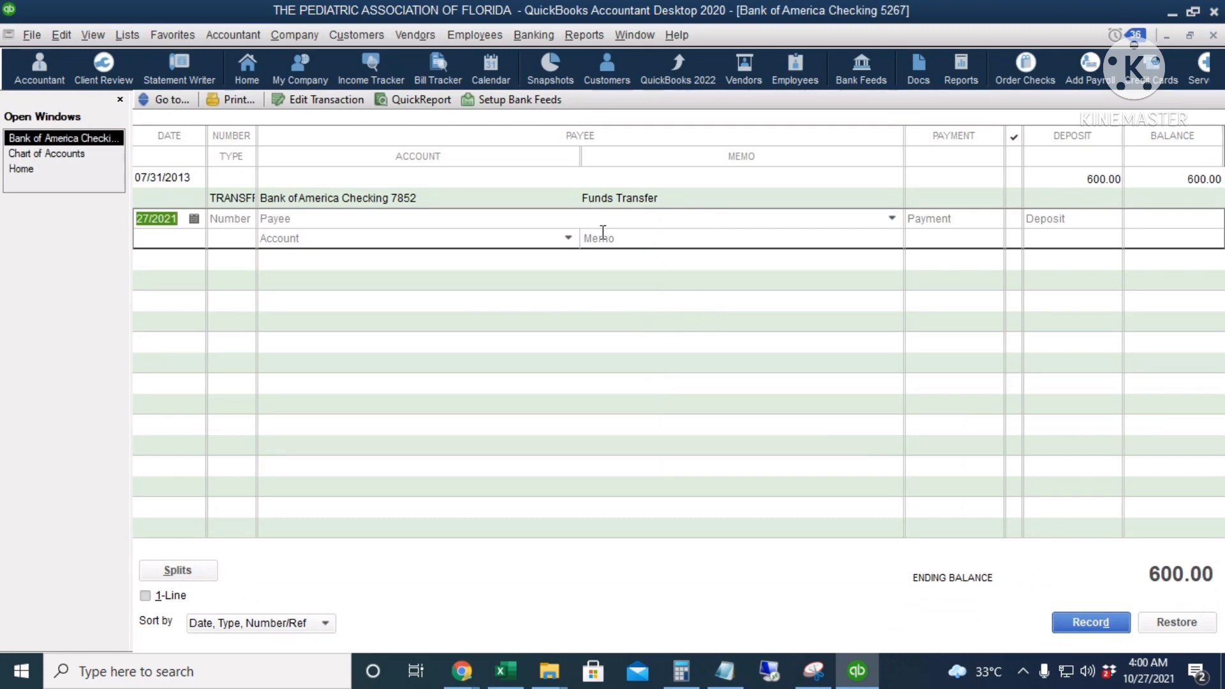
{"action": "key", "text": "Escape"}
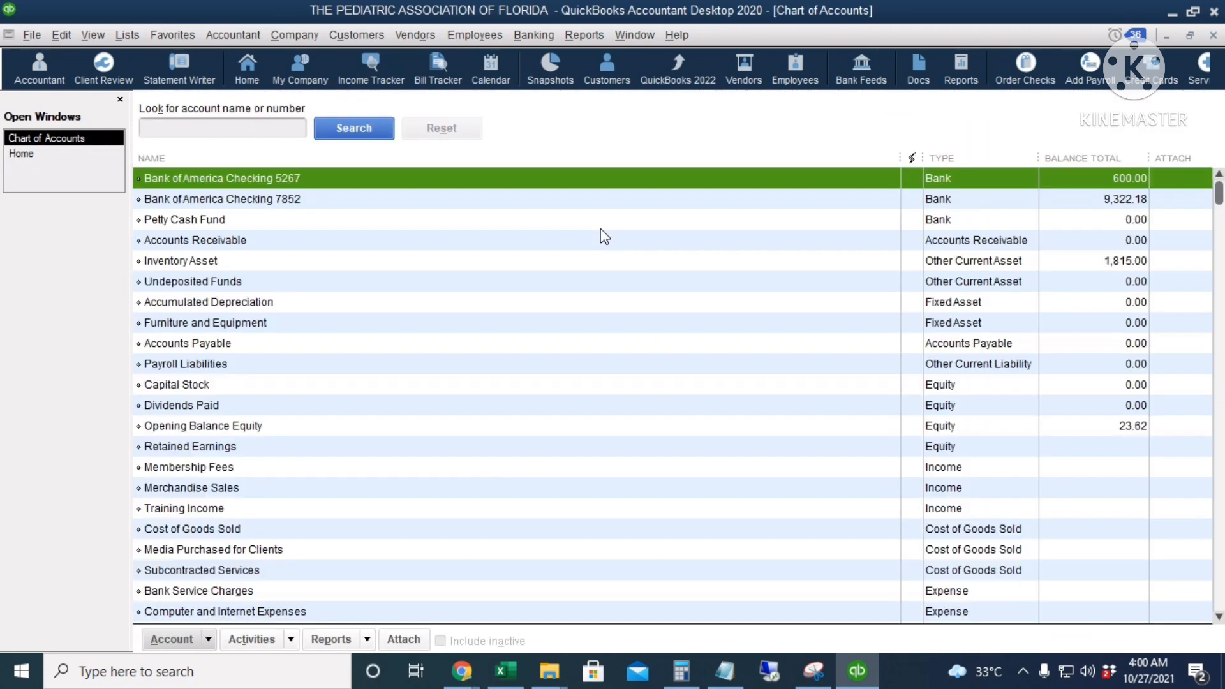
{"action": "double_click", "coordinate": [300, 199]}
{"action": "scroll", "coordinate": [650, 359], "scroll_direction": "up", "scroll_amount": 4}
{"action": "scroll", "coordinate": [669, 323], "scroll_direction": "down", "scroll_amount": 2}
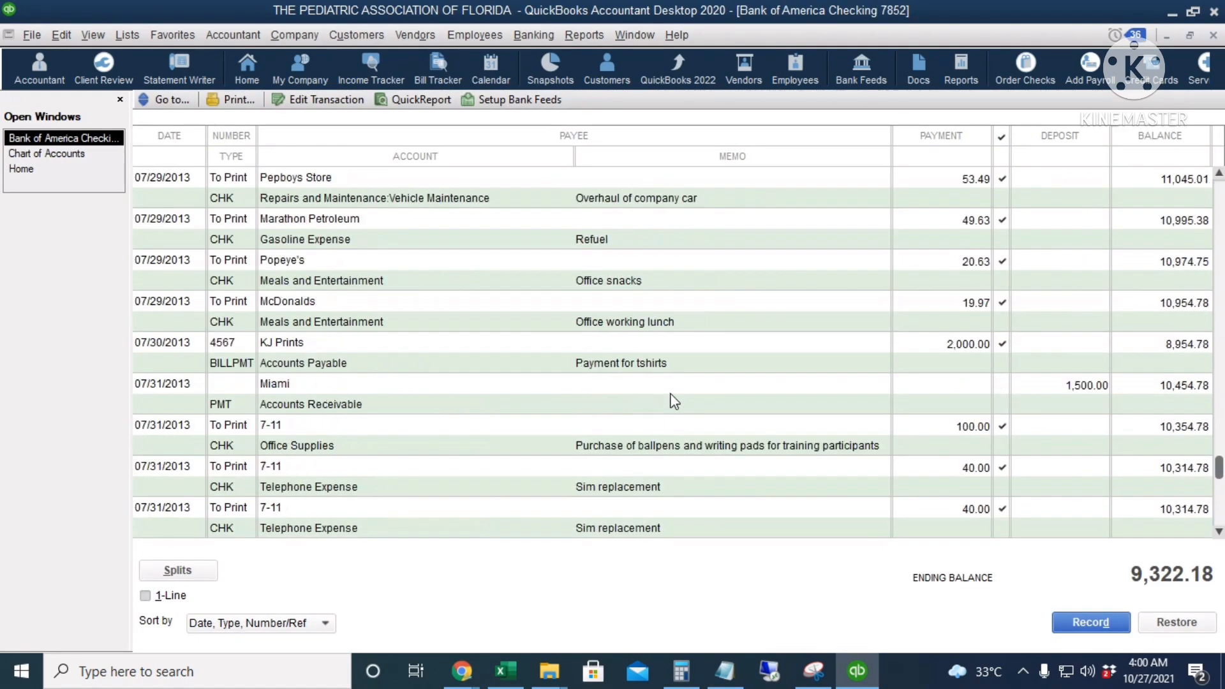
{"action": "key", "text": "Escape"}
Run a QuickReport for the reconciled Bank of America checking account, review its transactions, and close the report
{"action": "right_click", "coordinate": [542, 194]}
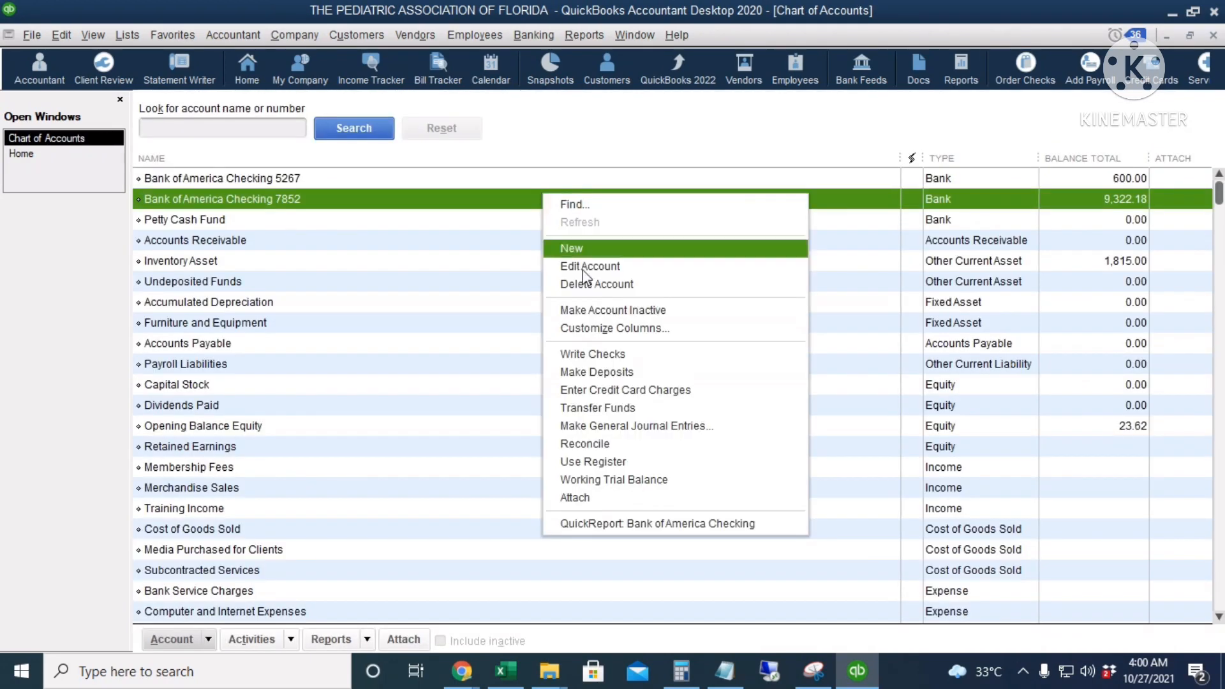
{"action": "left_click", "coordinate": [677, 524]}
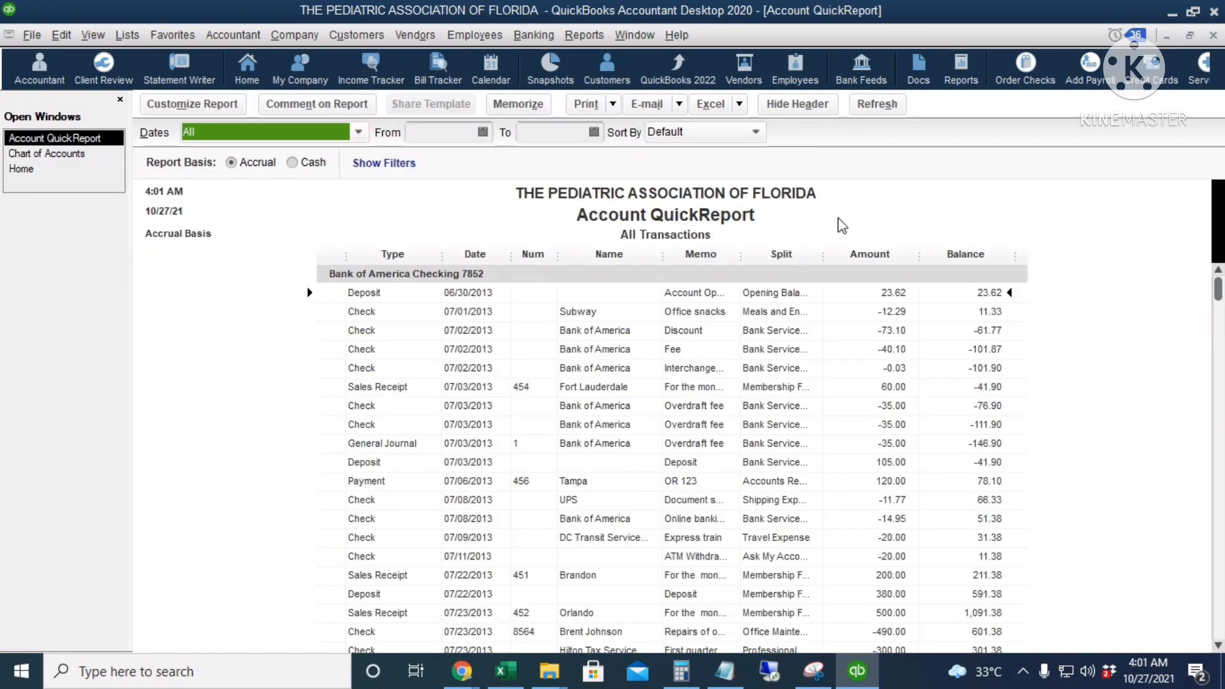
{"action": "scroll", "coordinate": [813, 340], "scroll_direction": "down", "scroll_amount": 7}
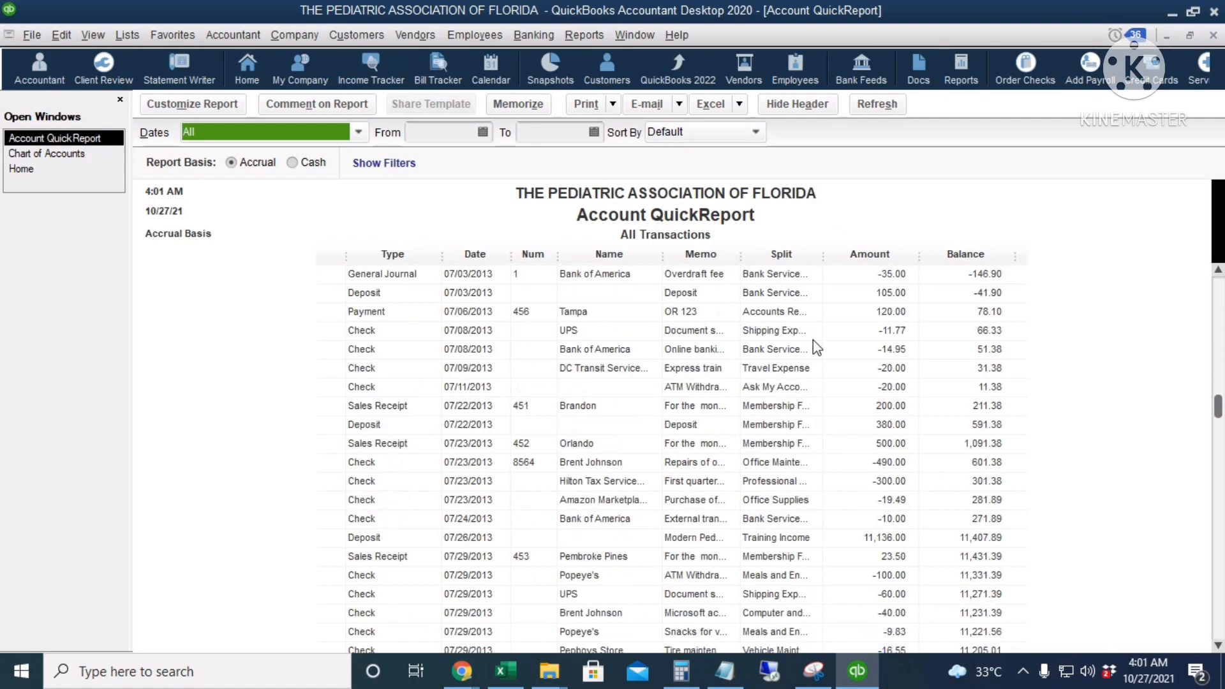
{"action": "scroll", "coordinate": [812, 339], "scroll_direction": "down", "scroll_amount": 2}
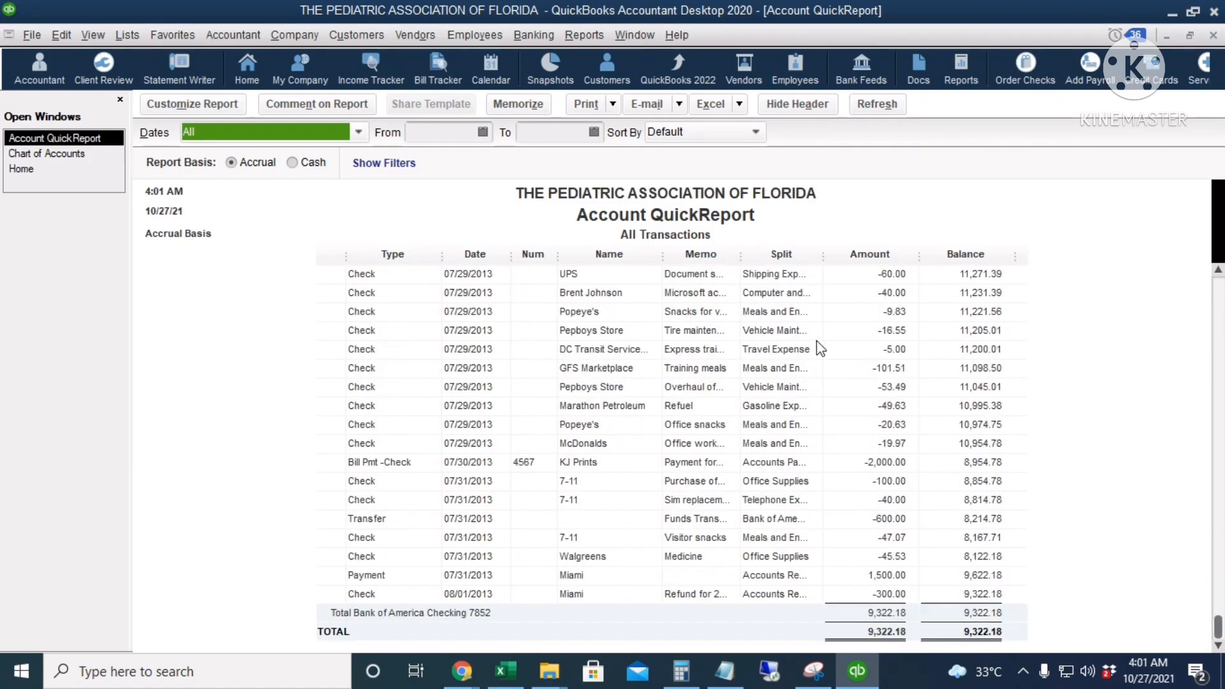
{"action": "scroll", "coordinate": [817, 347], "scroll_direction": "up", "scroll_amount": 10}
{"action": "key", "text": "Escape"}
View the QuickReport and register of the Inventory Asset account, closing each one after review
{"action": "left_click", "coordinate": [309, 260]}
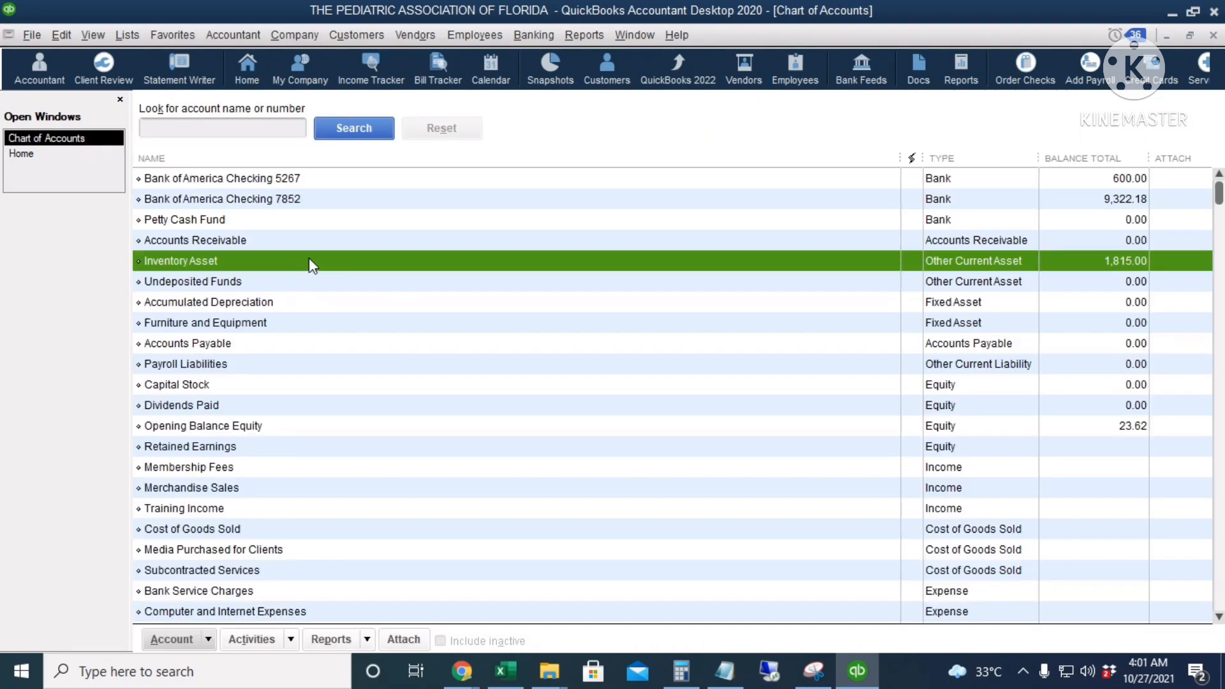
{"action": "double_click", "coordinate": [309, 259]}
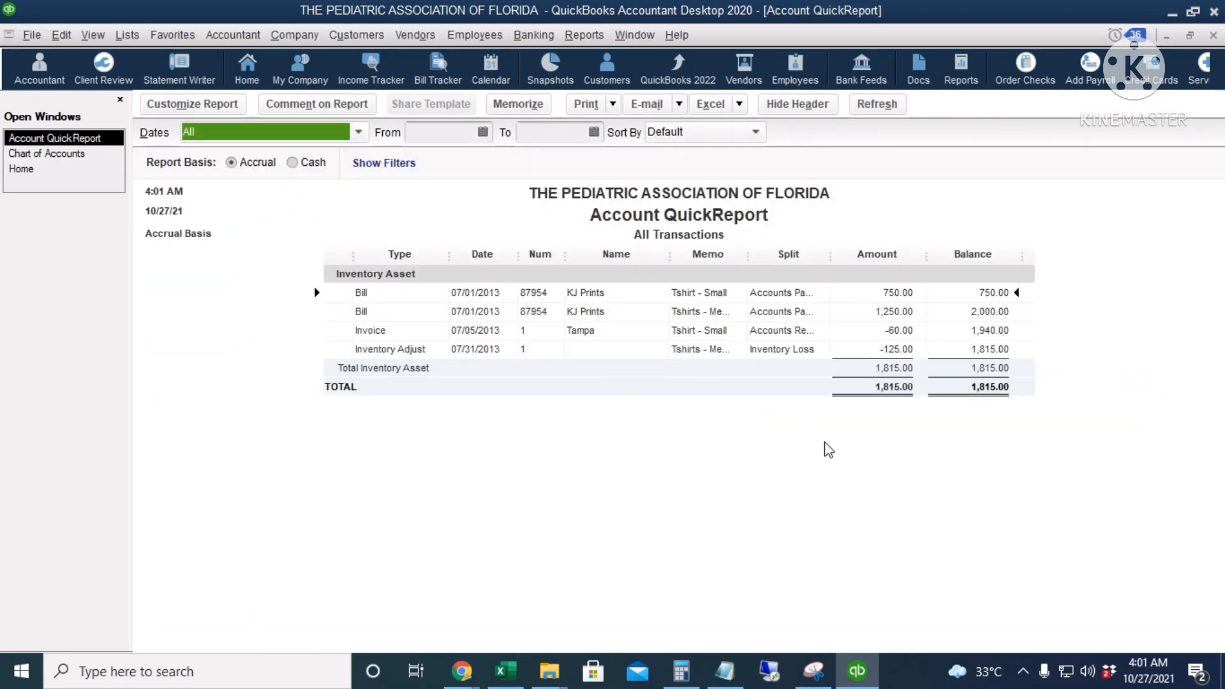
{"action": "key", "text": "Escape"}
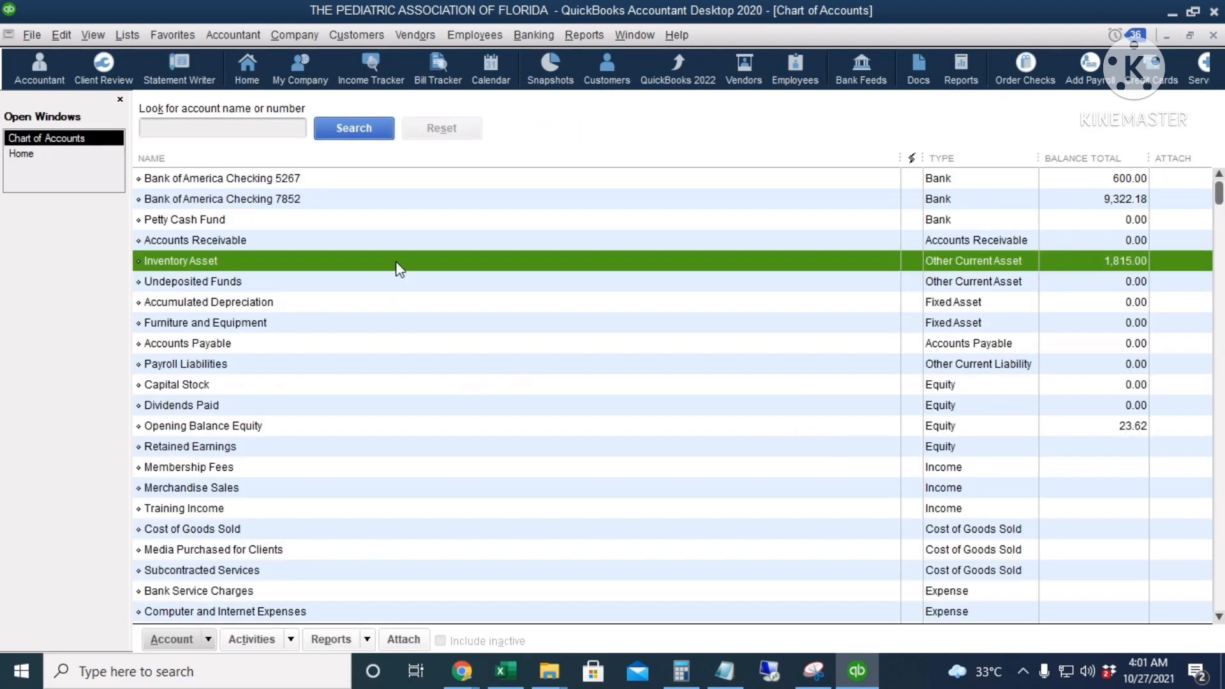
{"action": "double_click", "coordinate": [395, 262]}
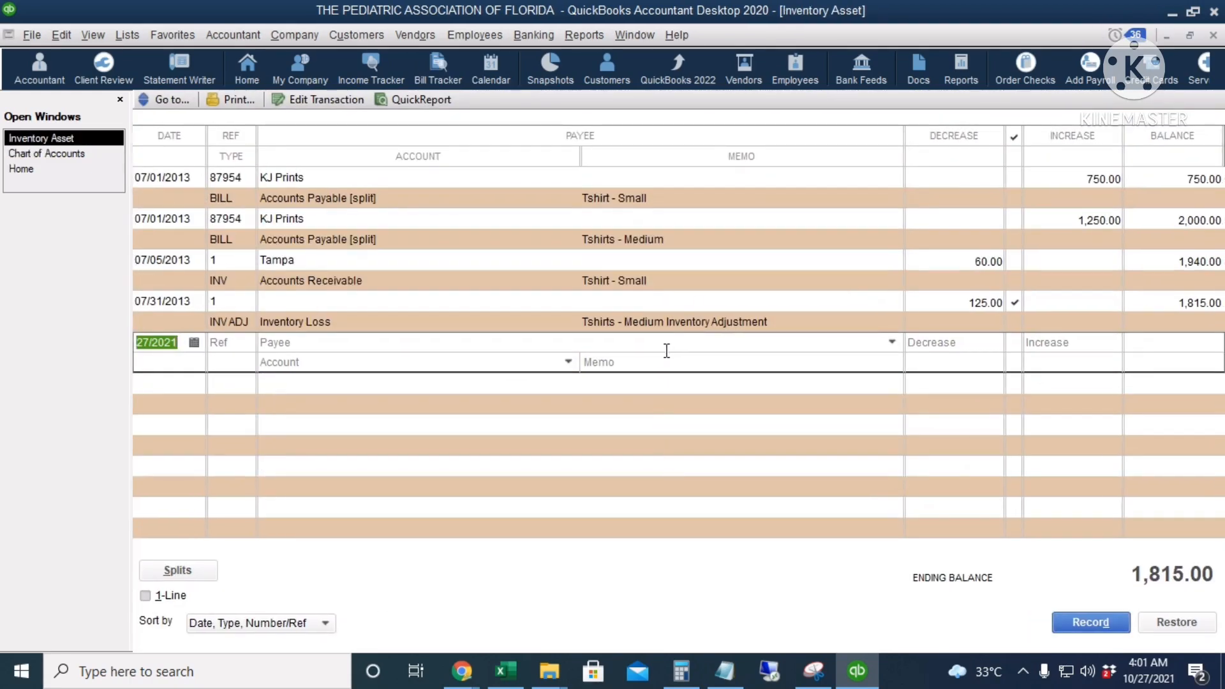
{"action": "key", "text": "Escape"}
Open the QuickReport of the Membership Fees income account and set its date range to All
{"action": "scroll", "coordinate": [681, 367], "scroll_direction": "down", "scroll_amount": 3}
{"action": "left_click", "coordinate": [646, 303]}
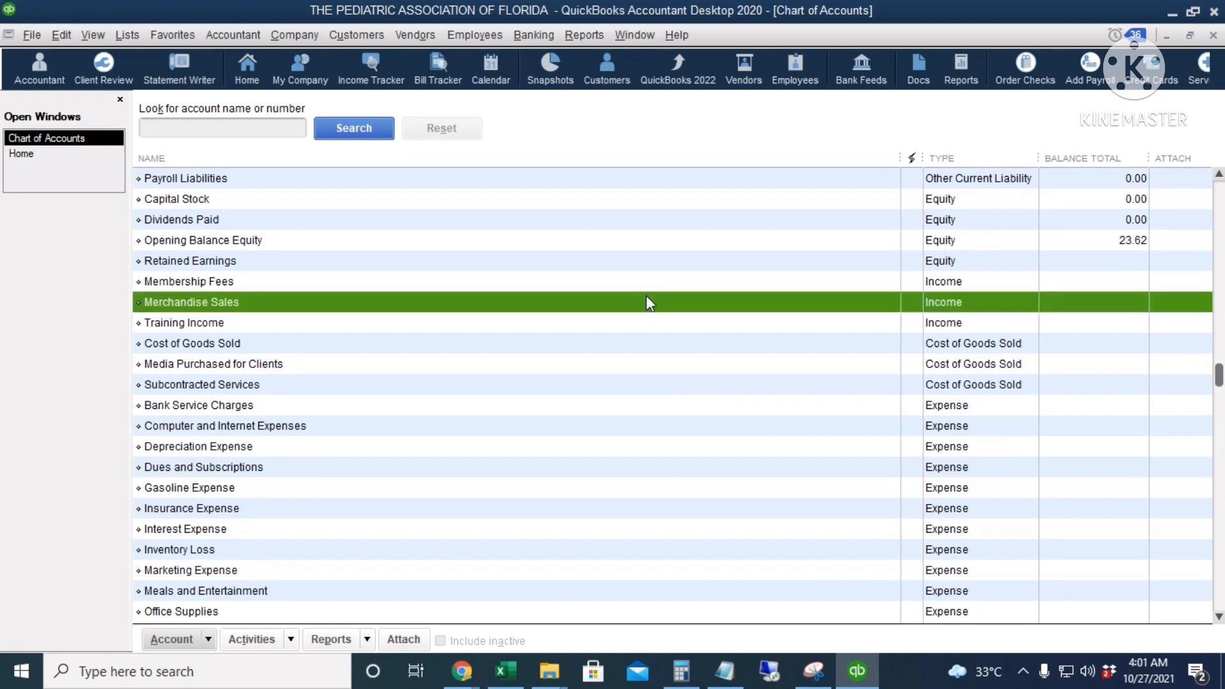
{"action": "left_click", "coordinate": [645, 285]}
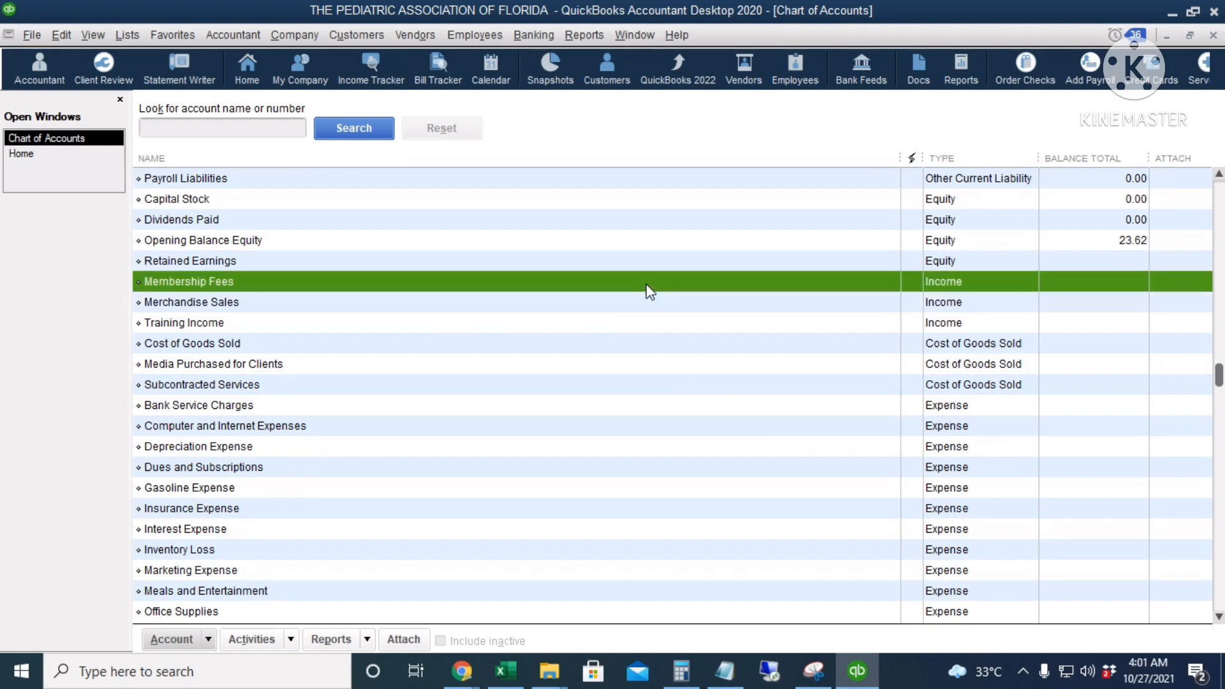
{"action": "double_click", "coordinate": [649, 290]}
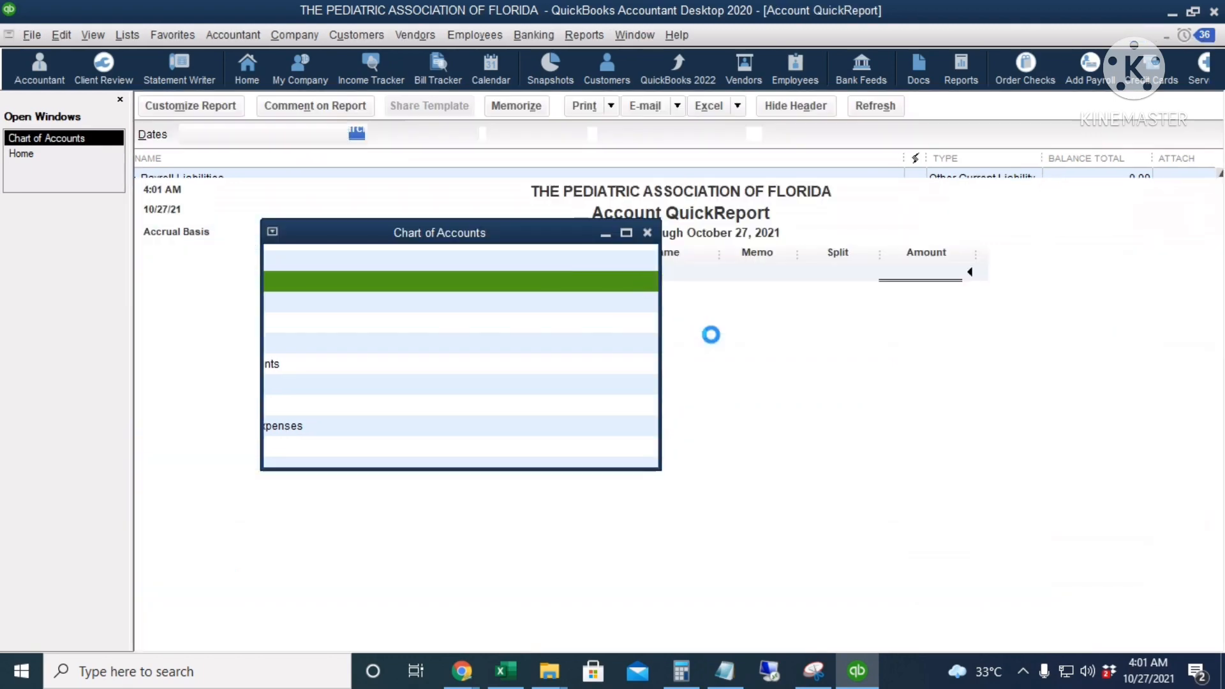
{"action": "key", "text": "a"}
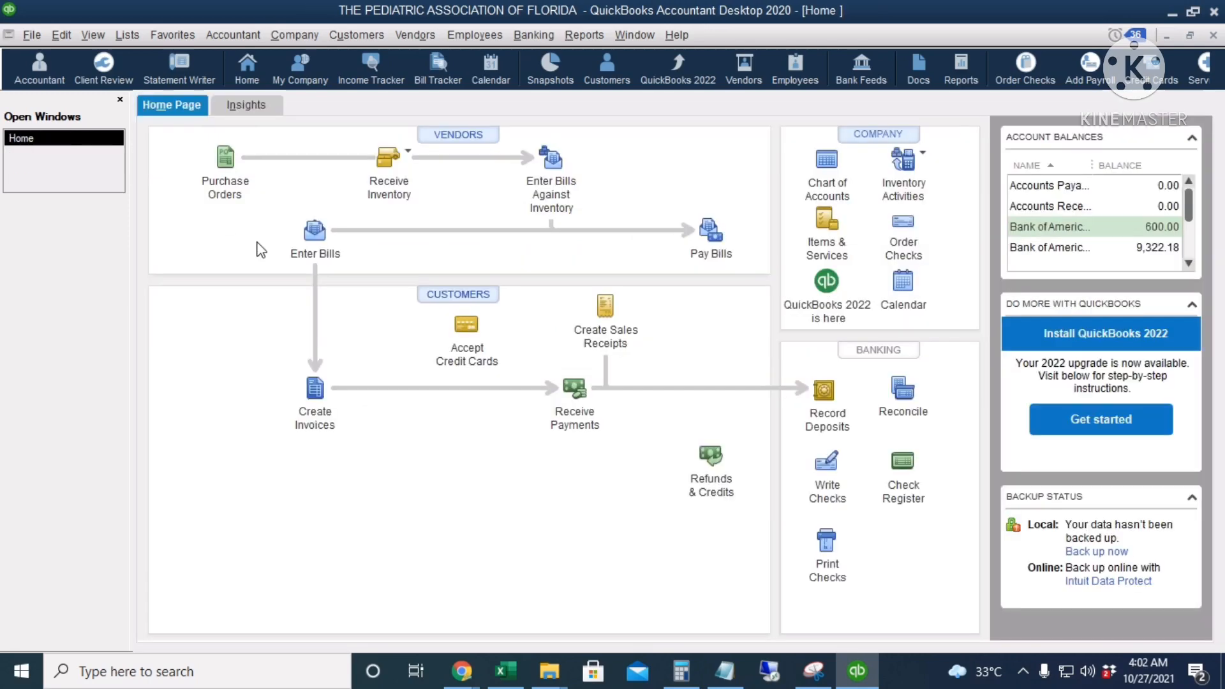
View the customer QuickReport for Brandon with dates set to All, and run the same report for Fort Lauderdale
{"action": "left_click", "coordinate": [454, 295]}
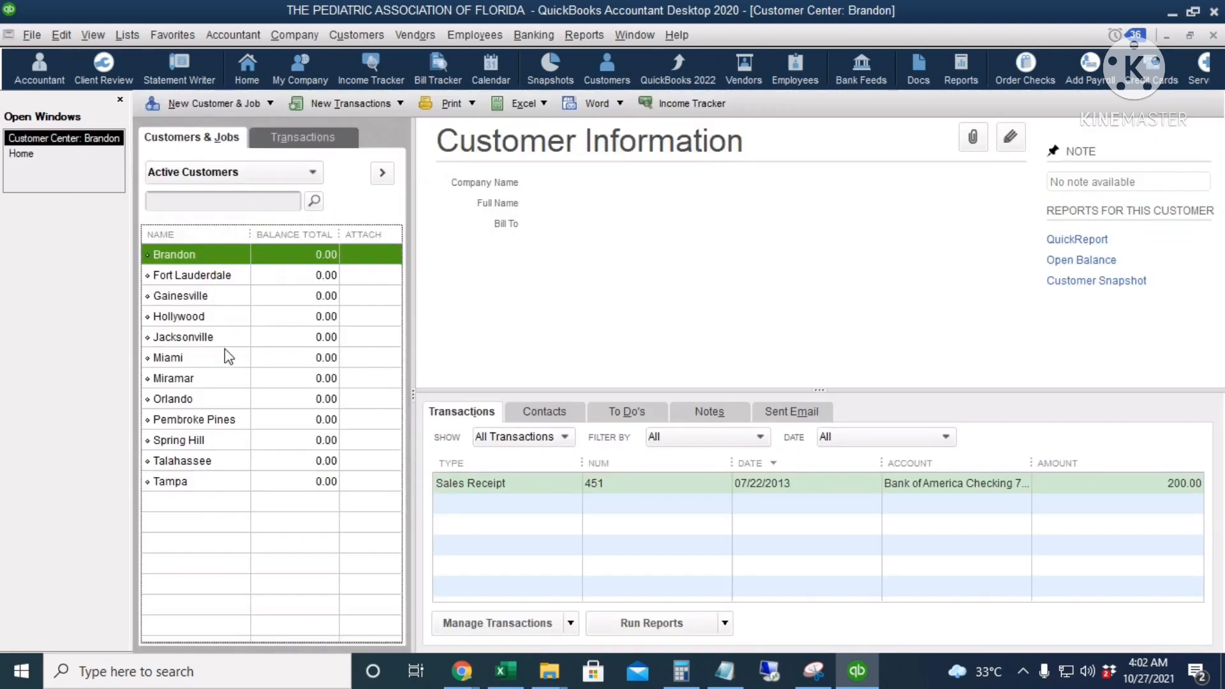
{"action": "right_click", "coordinate": [196, 257]}
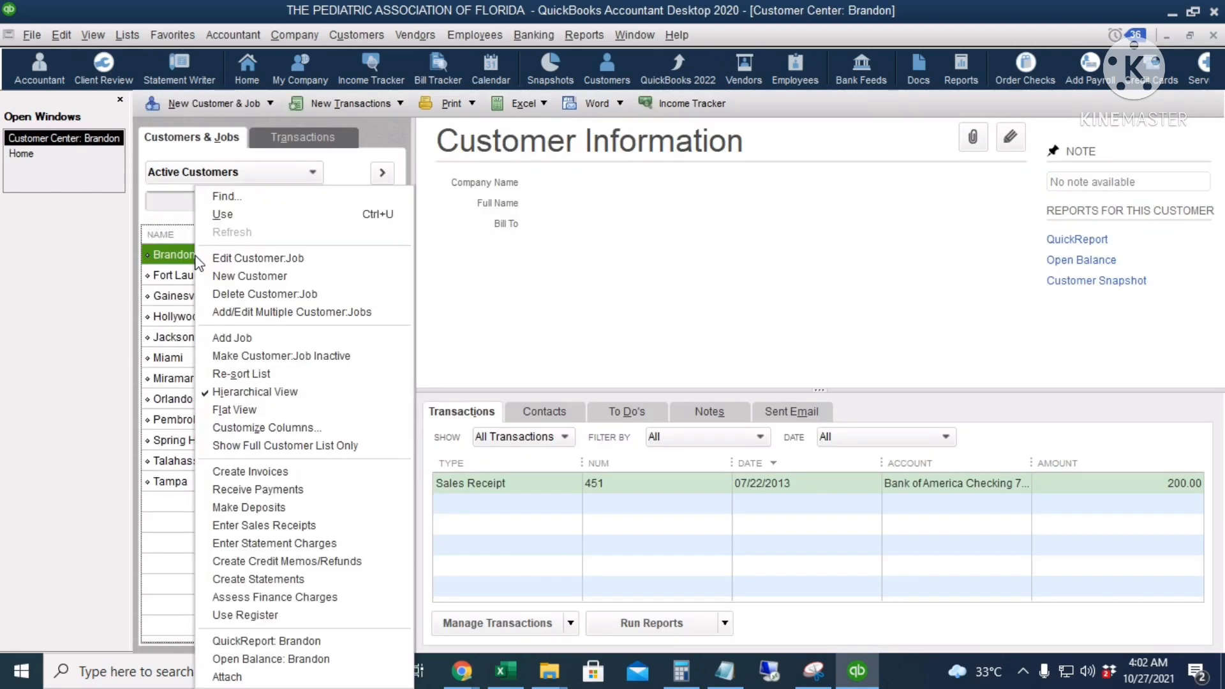
{"action": "left_click", "coordinate": [313, 645]}
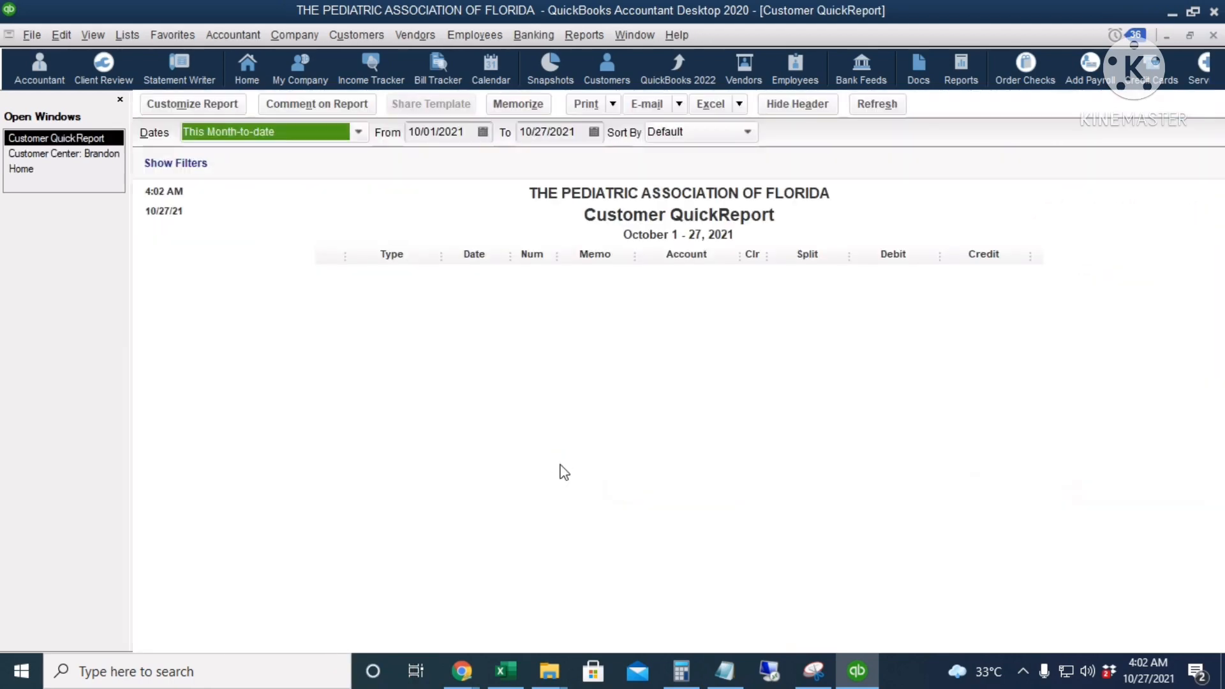
{"action": "key", "text": "a"}
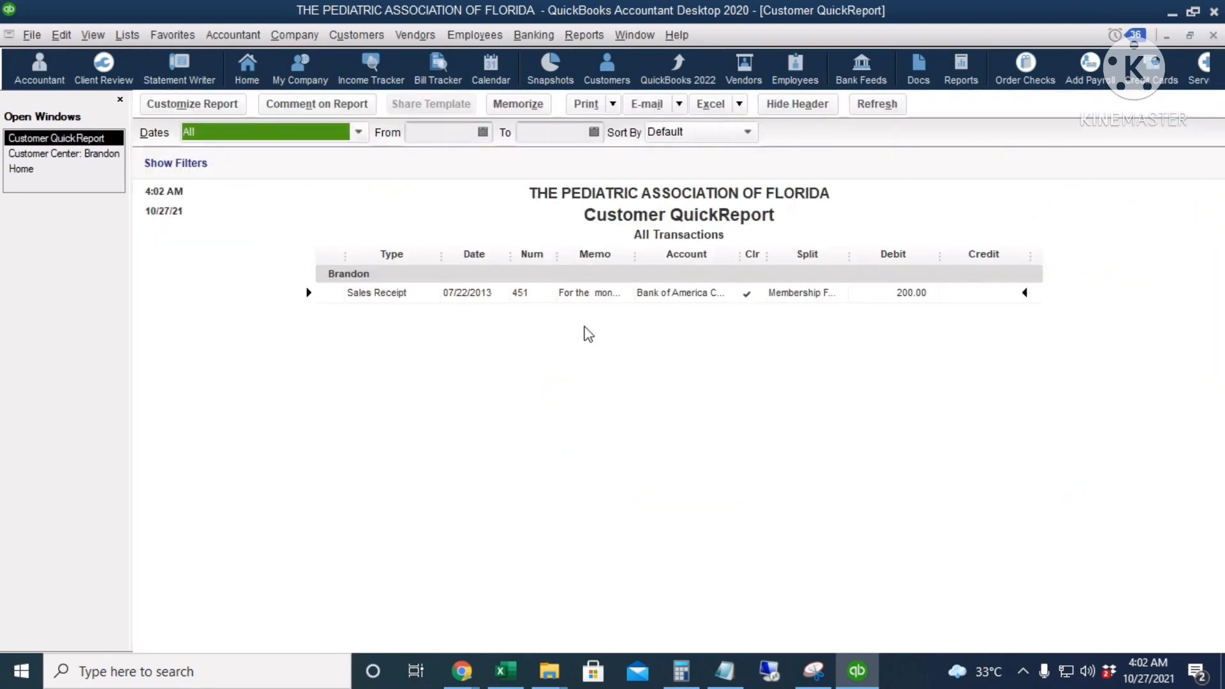
{"action": "key", "text": "Escape"}
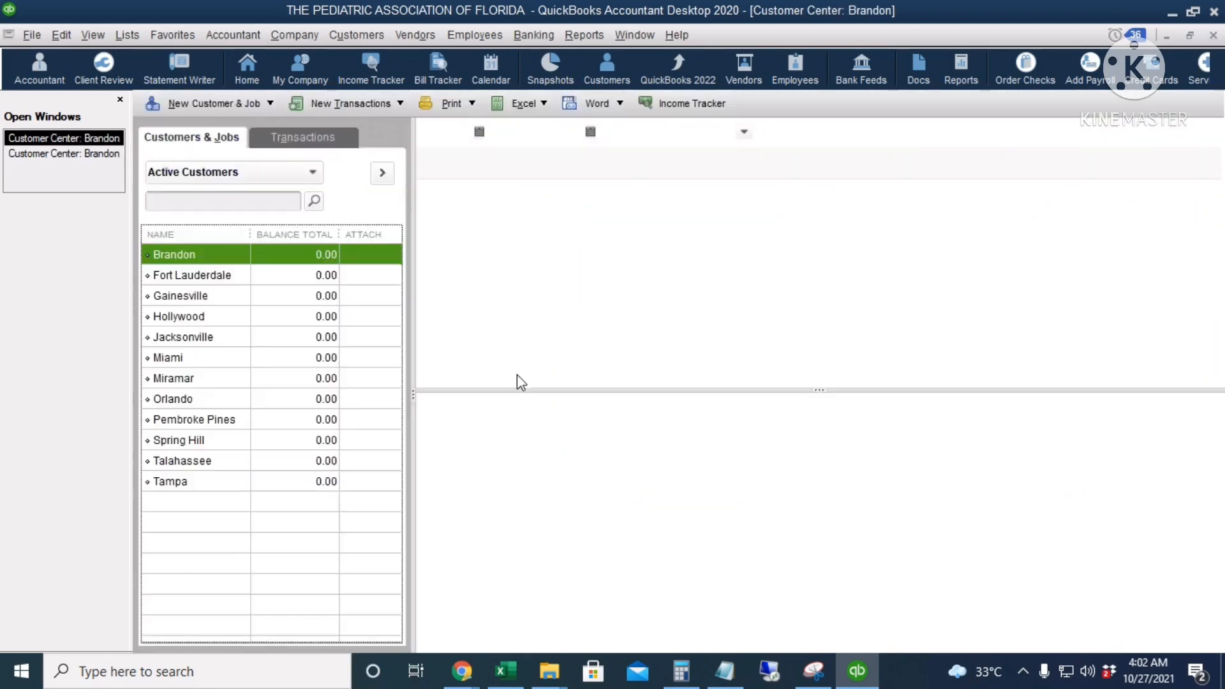
{"action": "right_click", "coordinate": [213, 275]}
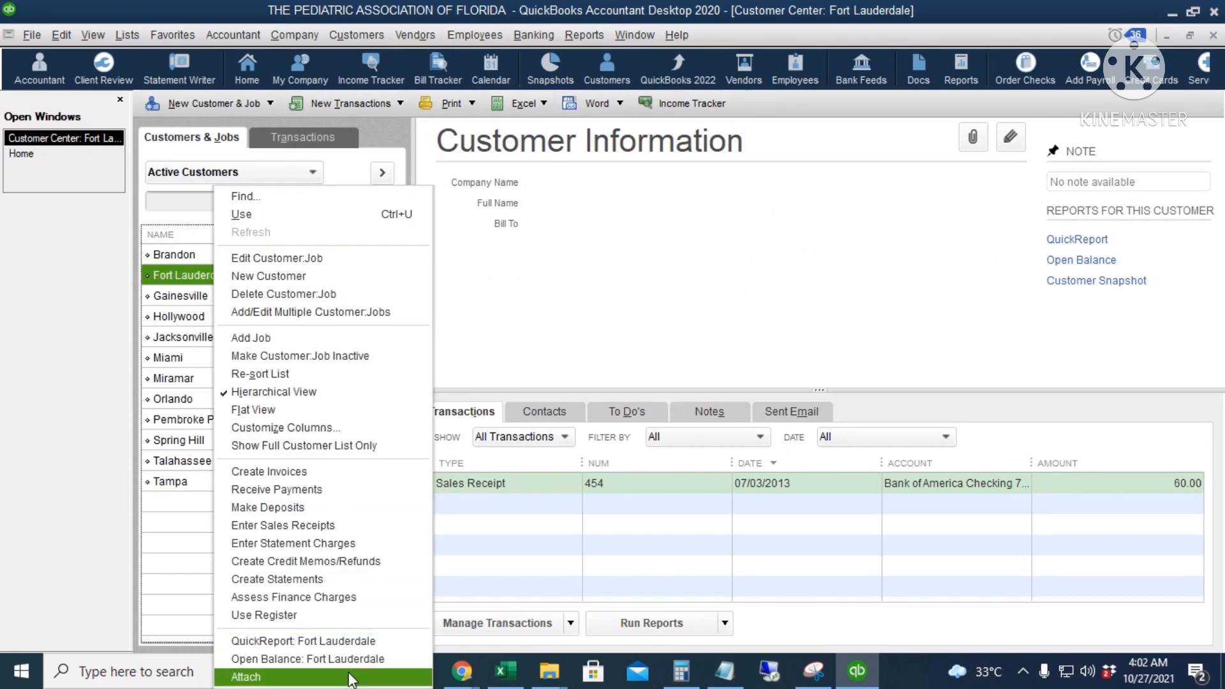
{"action": "left_click", "coordinate": [350, 641]}
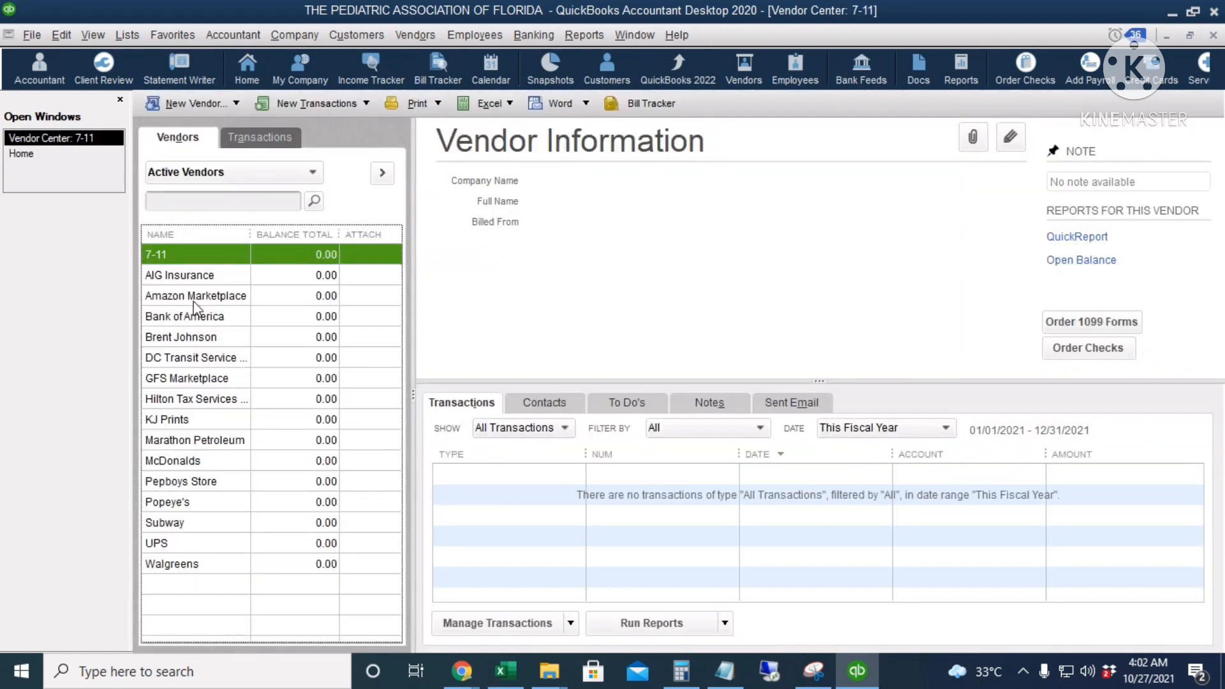
View the vendor QuickReport for 7-11 with dates set to All, and close the report and the vendor list
{"action": "right_click", "coordinate": [202, 258]}
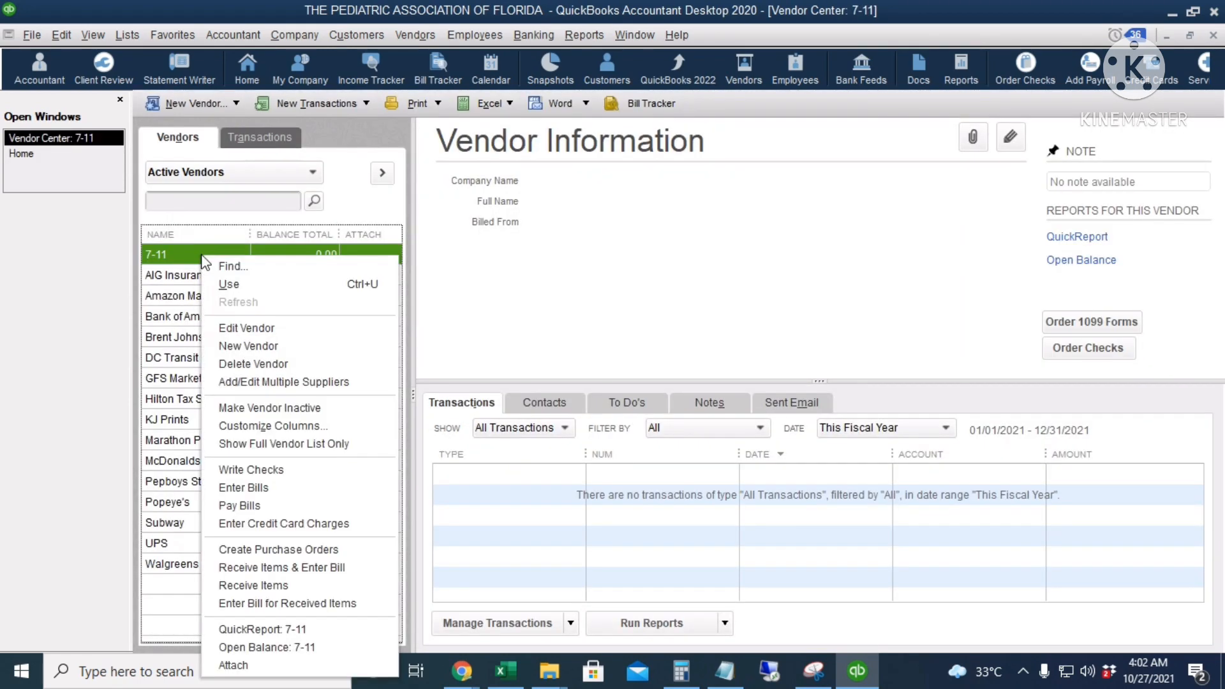
{"action": "left_click", "coordinate": [326, 627]}
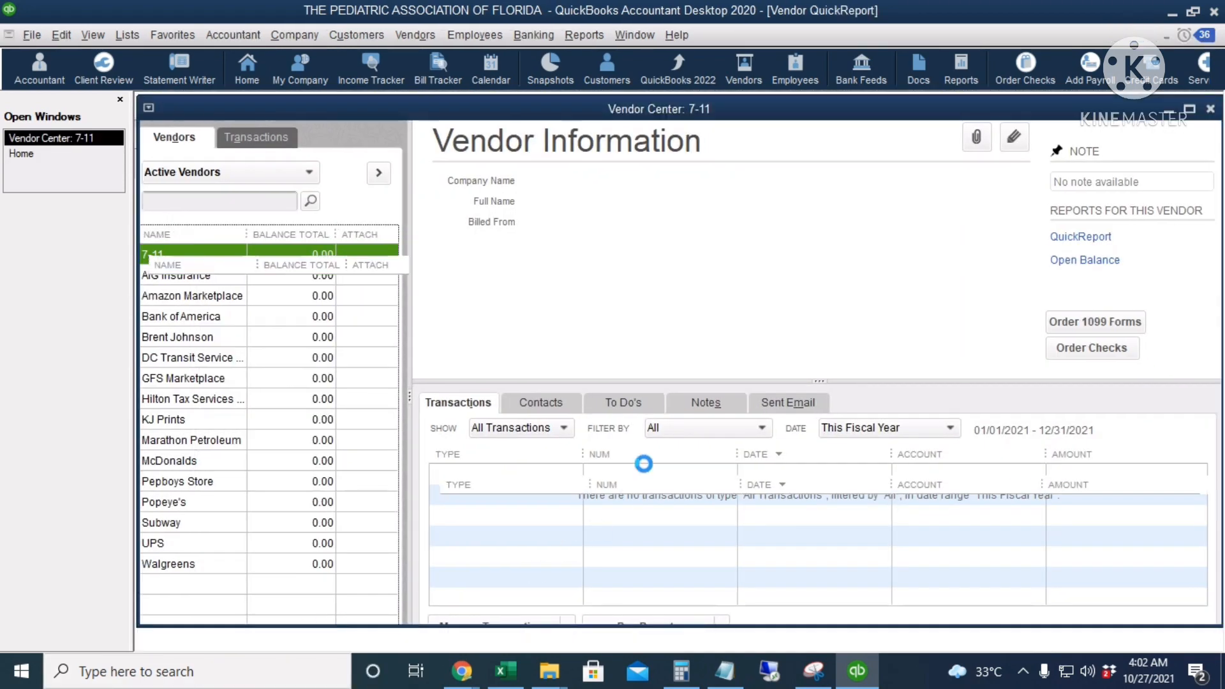
{"action": "key", "text": "a"}
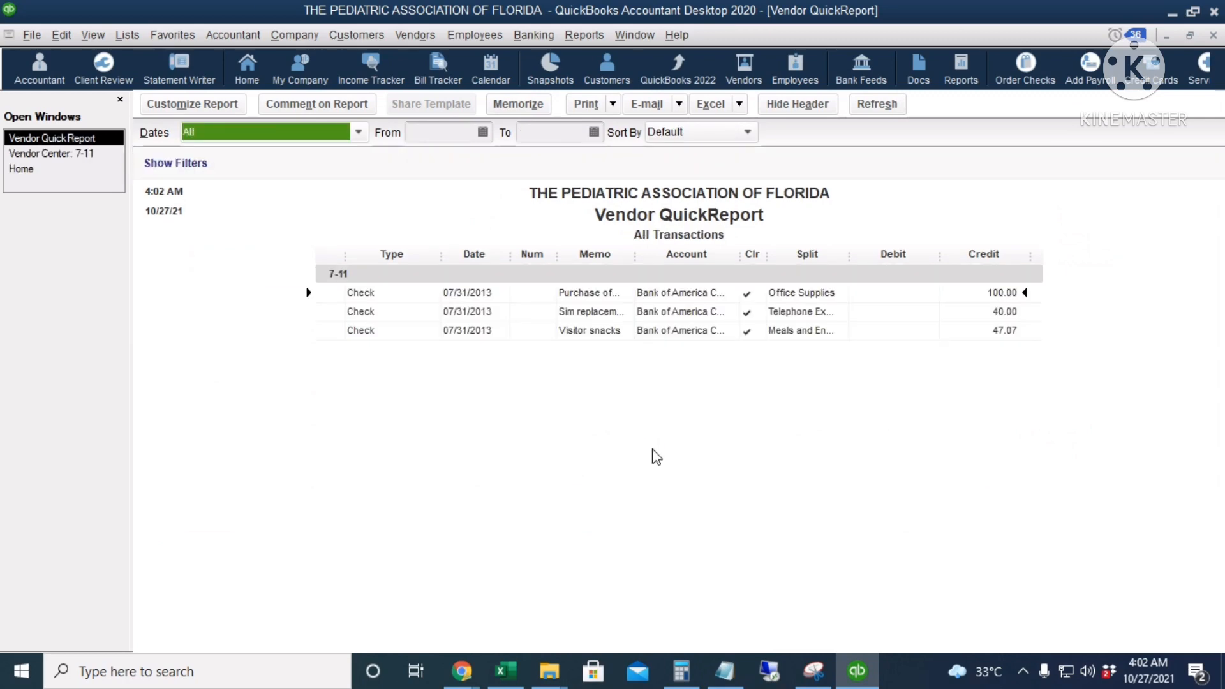
{"action": "key", "text": "Escape"}
{"action": "key", "text": "Escape"}
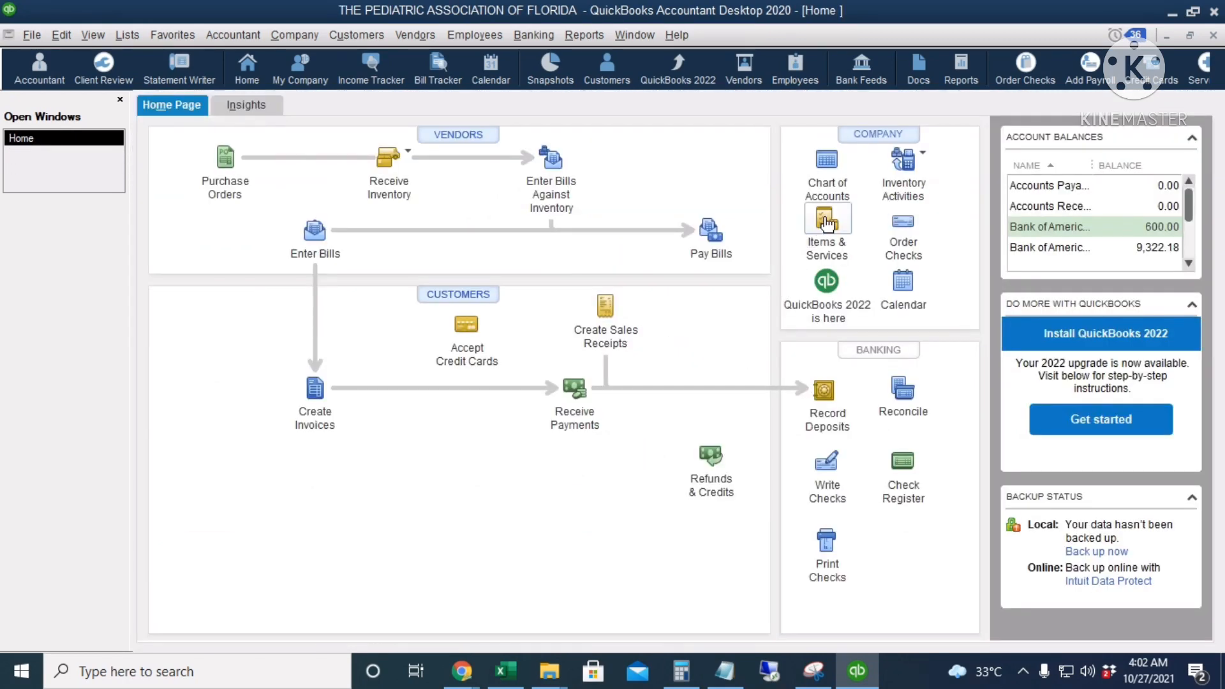
From the item list, view the QuickReport of the Membership Fees item with dates set to All, and close it
{"action": "left_click", "coordinate": [825, 220]}
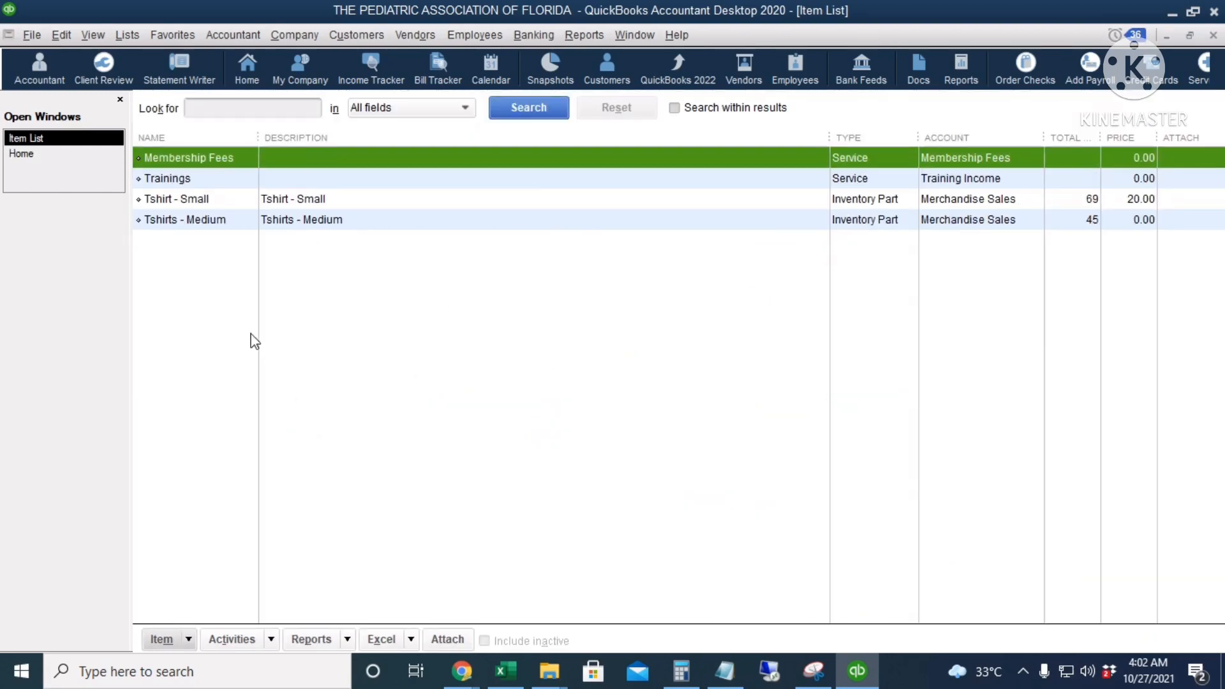
{"action": "right_click", "coordinate": [338, 161]}
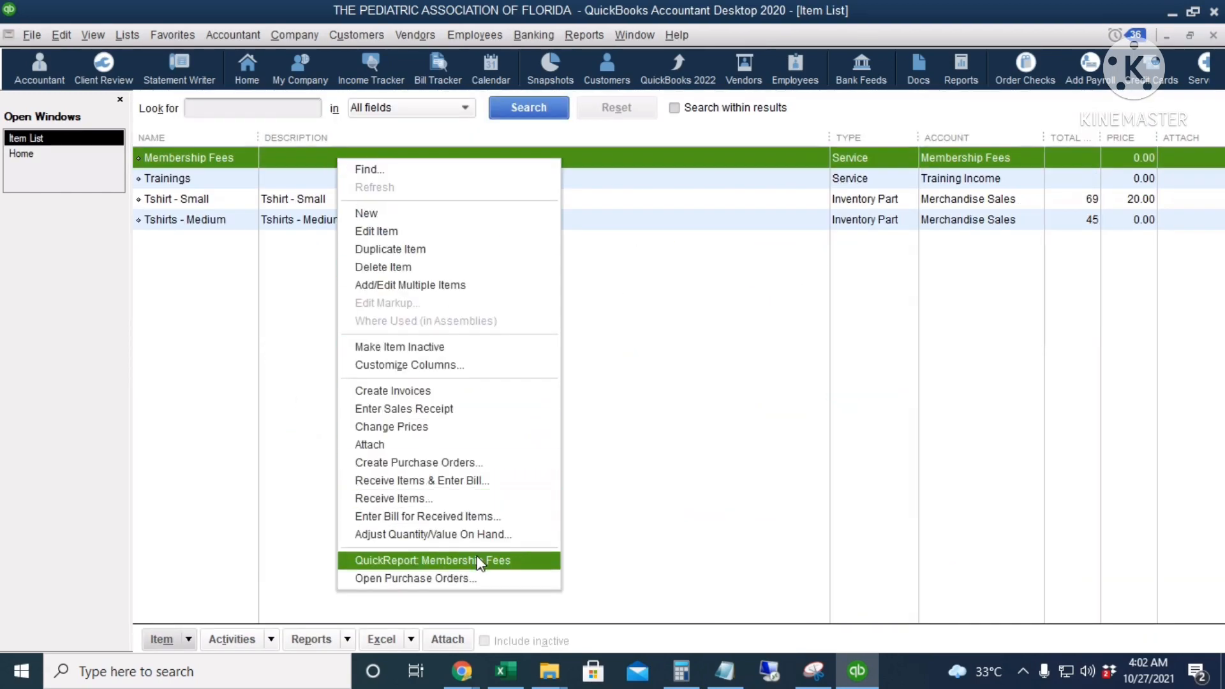
{"action": "left_click", "coordinate": [507, 562]}
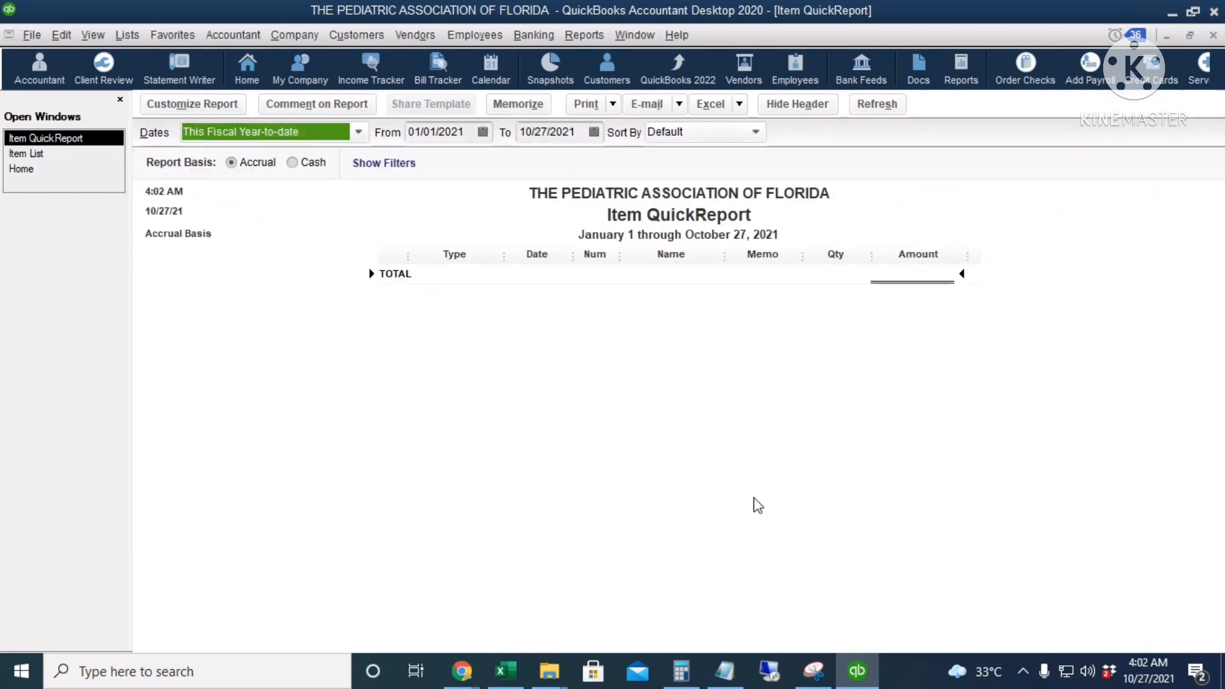
{"action": "key", "text": "a"}
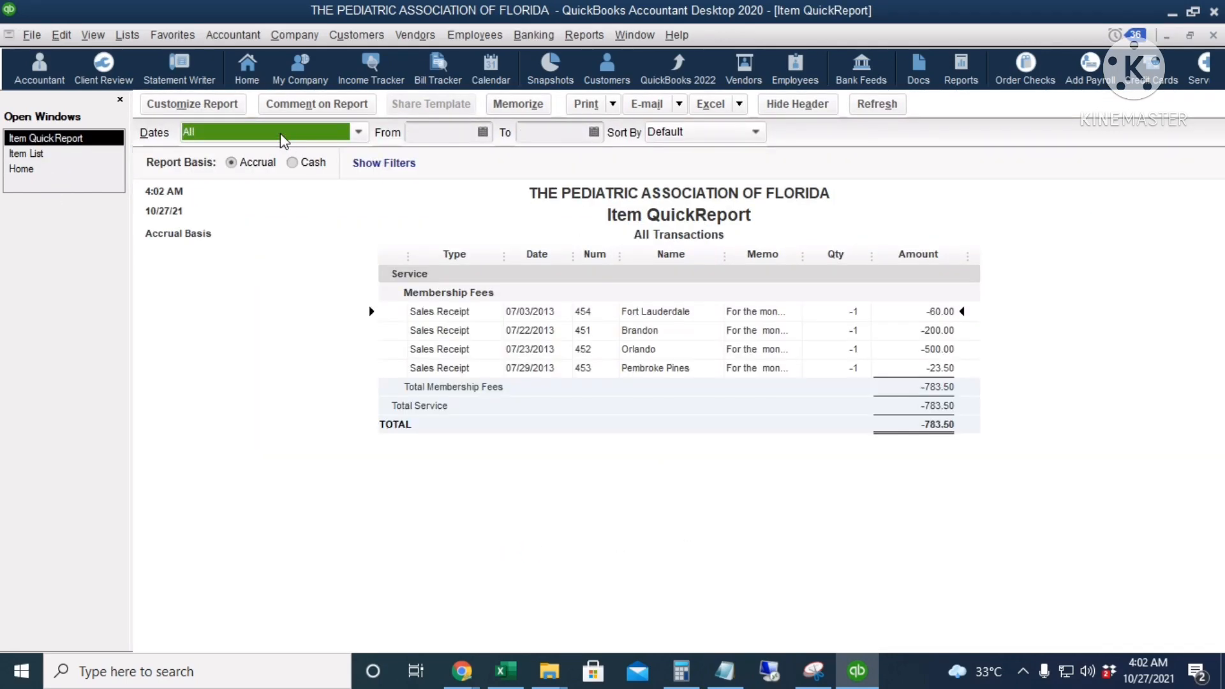
{"action": "key", "text": "Escape"}
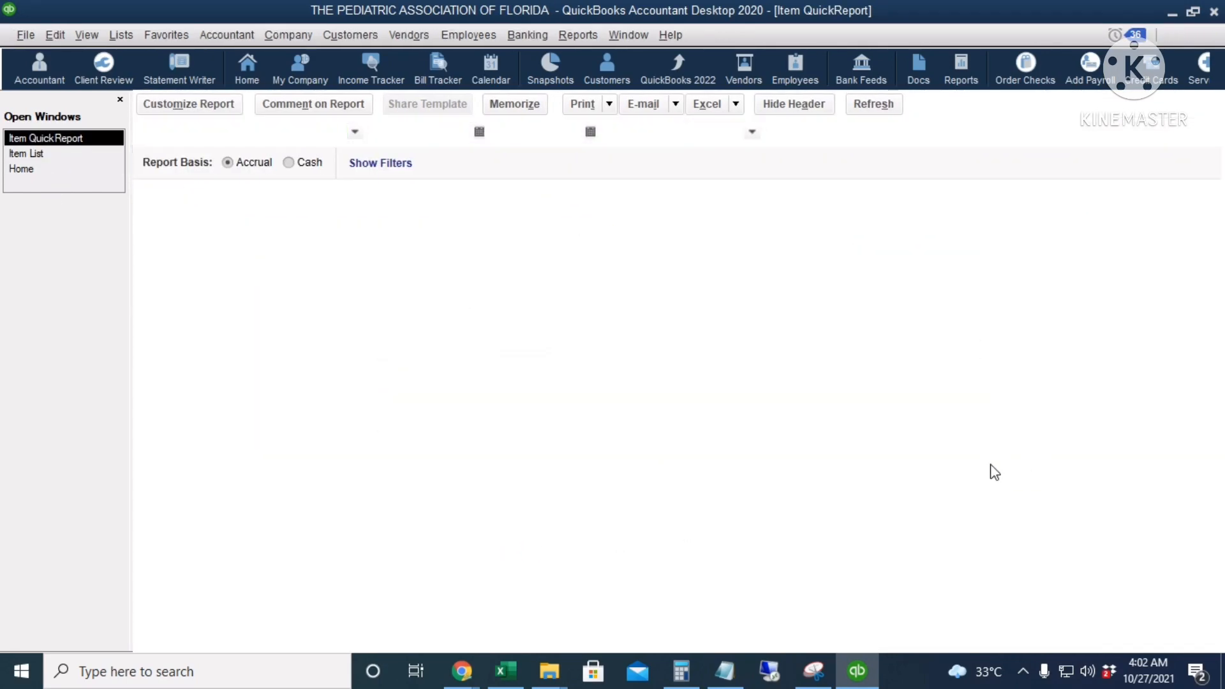
Run the QuickReport of the Tshirt - Small inventory item and set its date range to All
{"action": "left_click", "coordinate": [427, 199]}
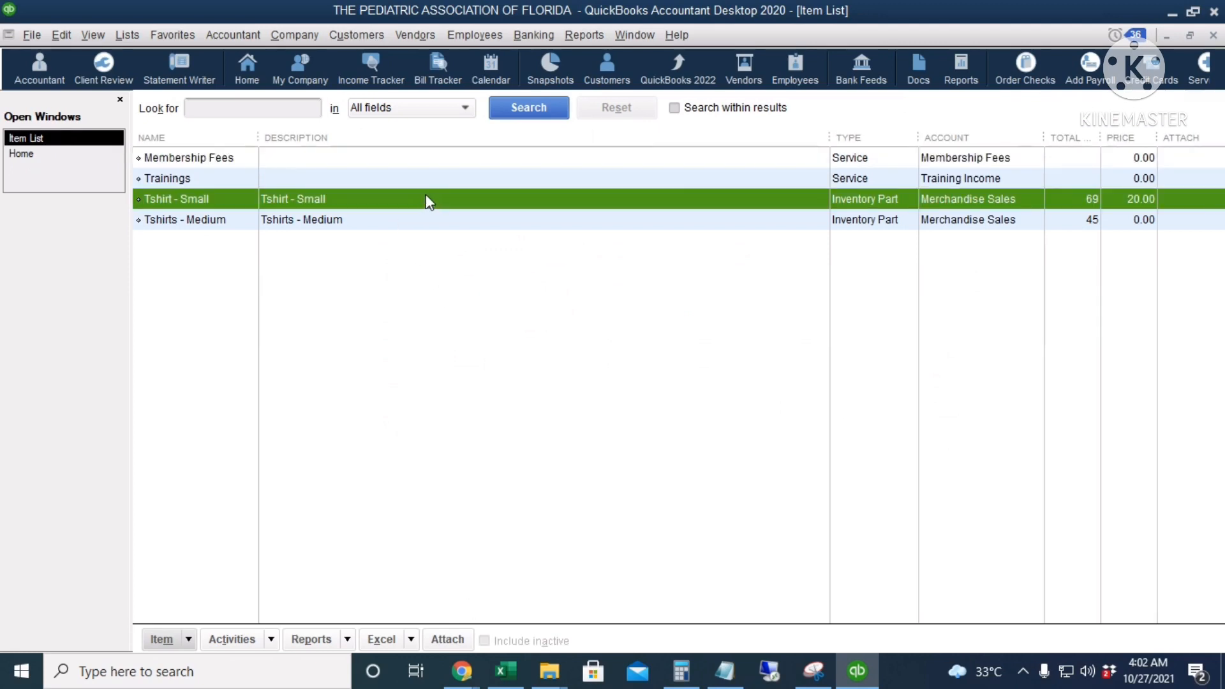
{"action": "right_click", "coordinate": [426, 198]}
{"action": "left_click", "coordinate": [547, 615]}
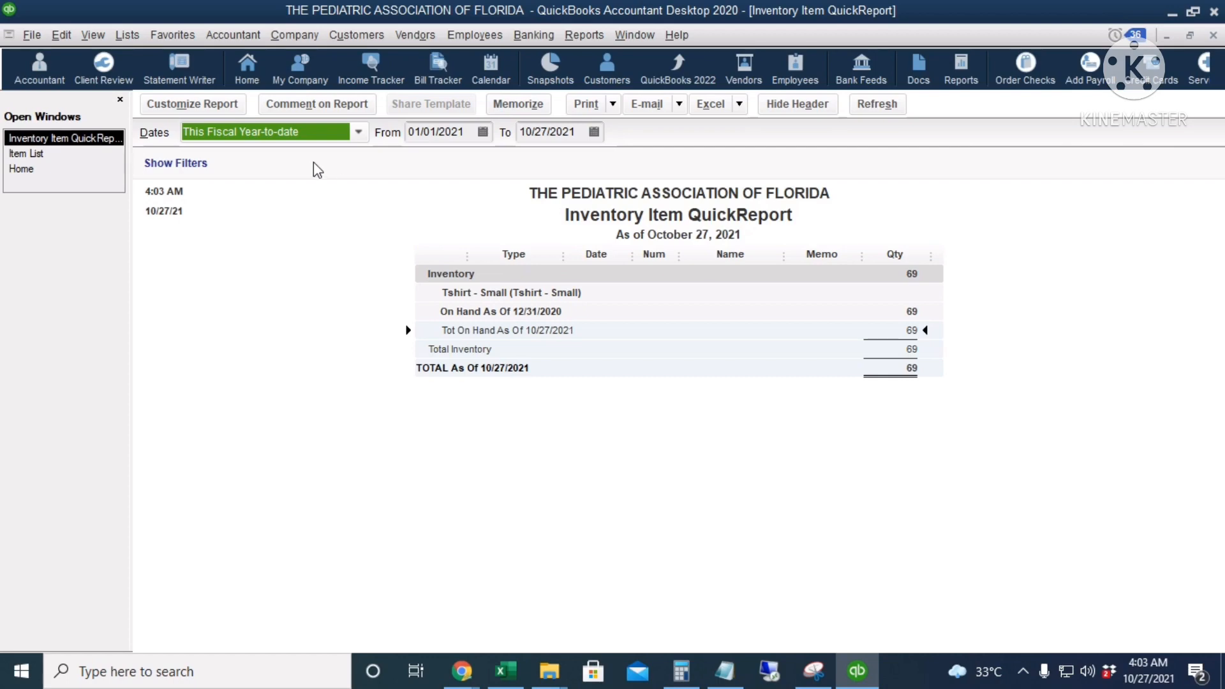
{"action": "key", "text": "a"}
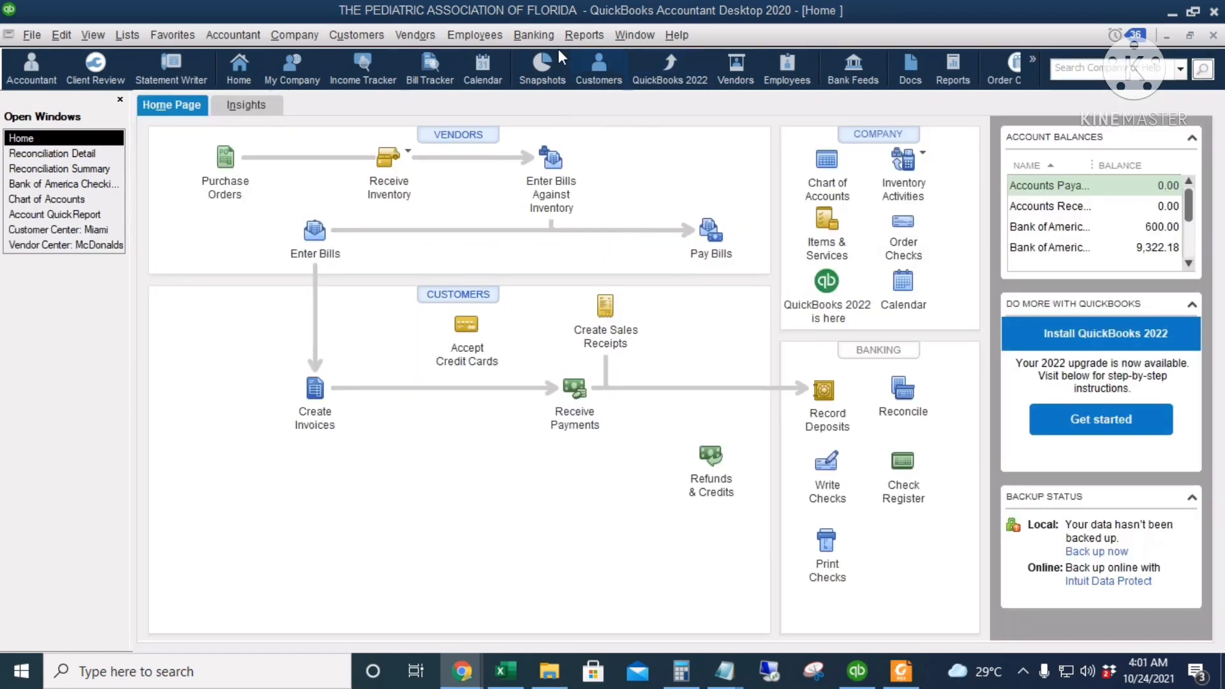
Run a standard Profit & Loss report for the period 07/01/2013 to 07/31/2013
{"action": "left_click", "coordinate": [584, 34]}
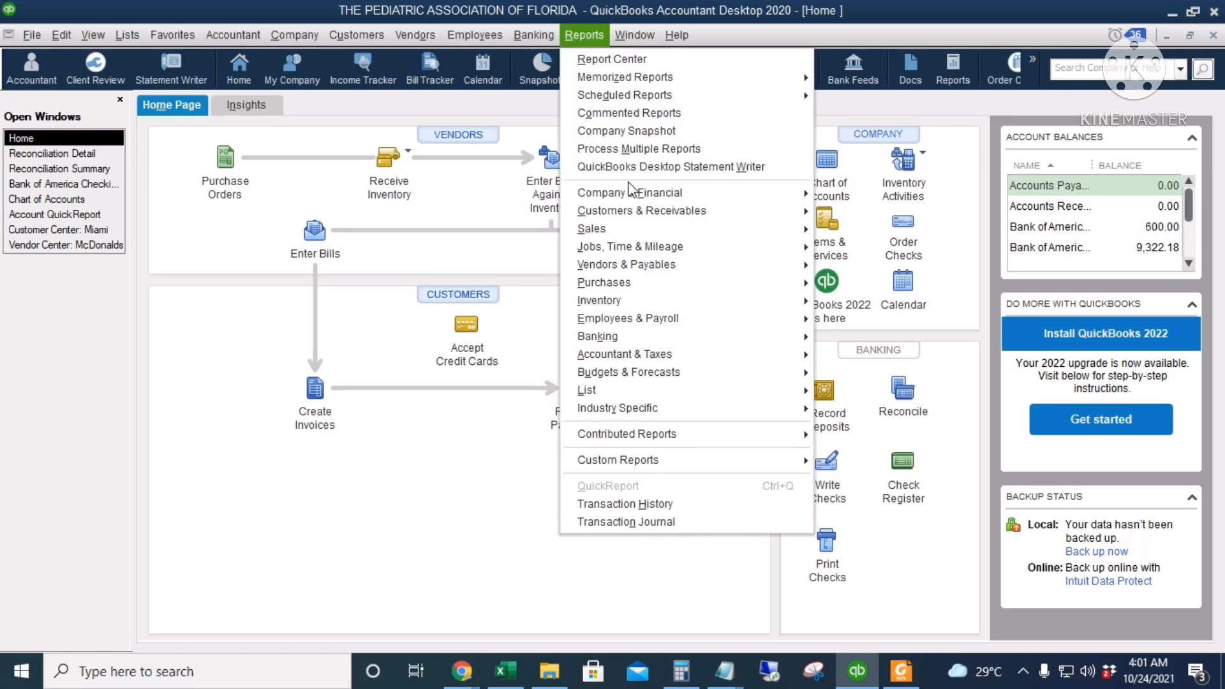
{"action": "mouse_move", "coordinate": [696, 201]}
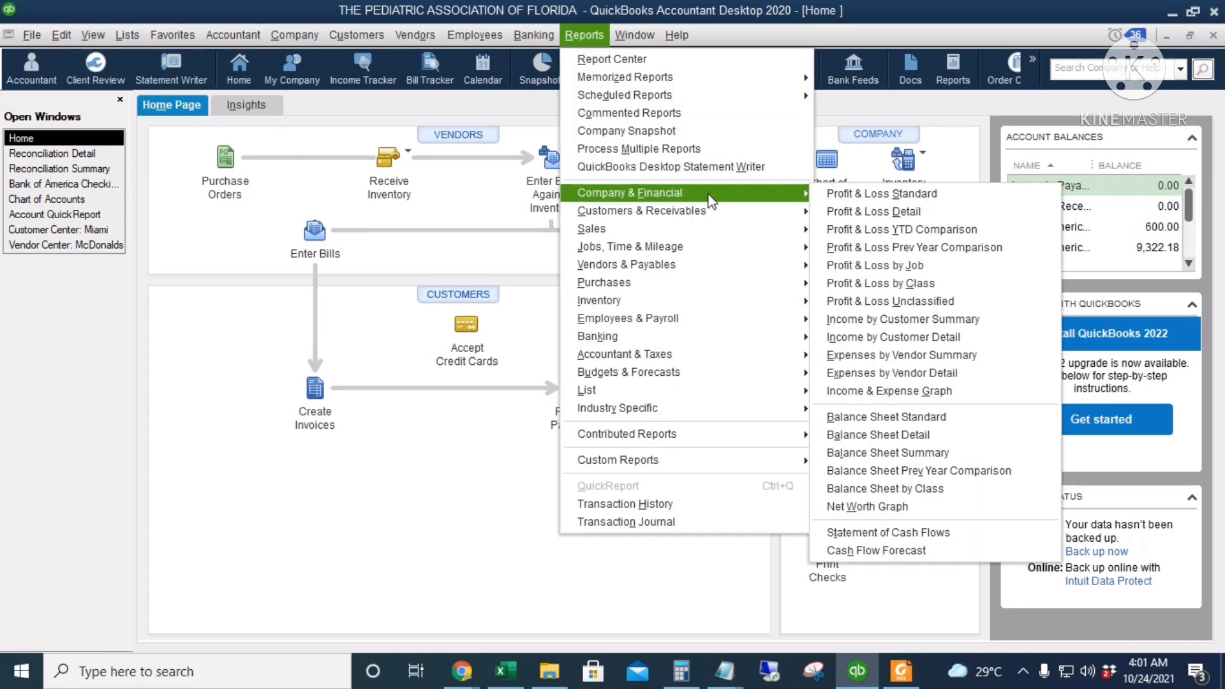
{"action": "left_click", "coordinate": [908, 201]}
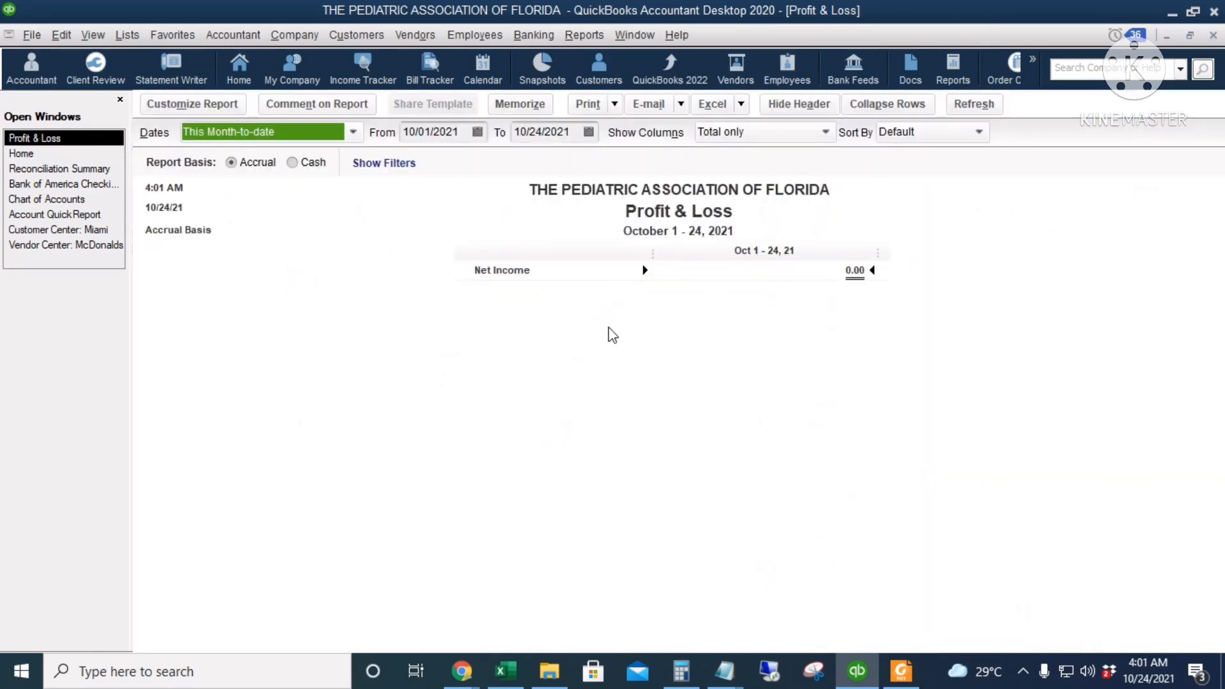
{"action": "left_click", "coordinate": [459, 134]}
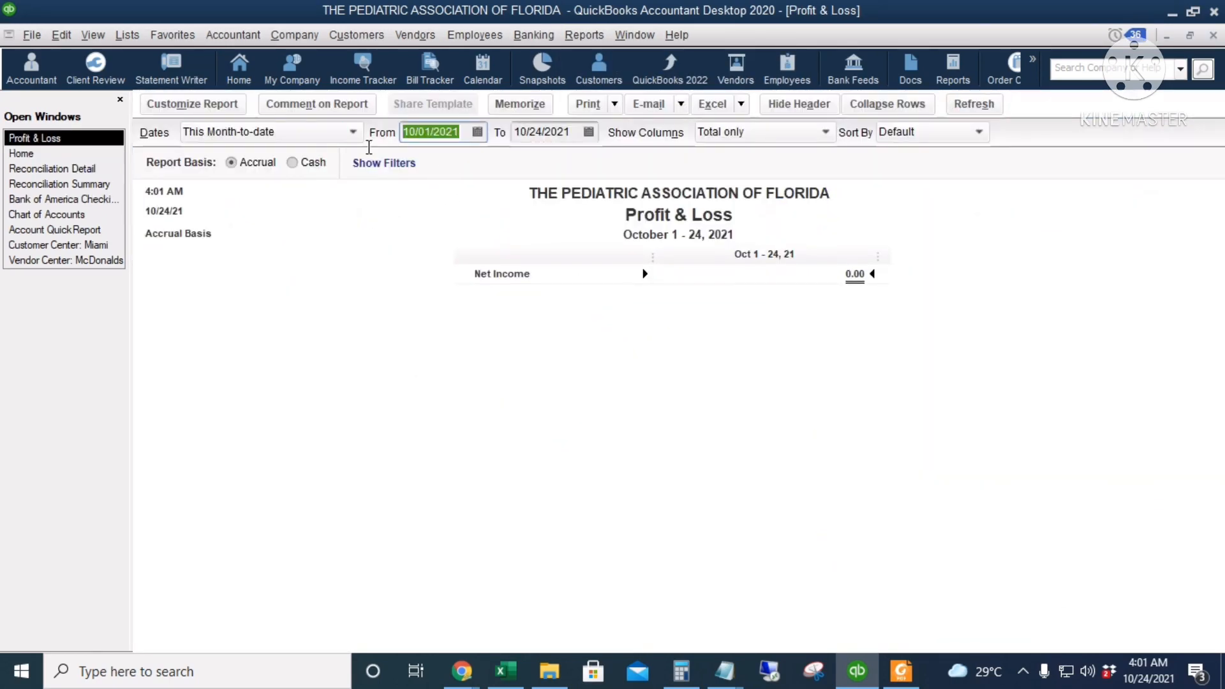
{"action": "type", "text": "7.1"}
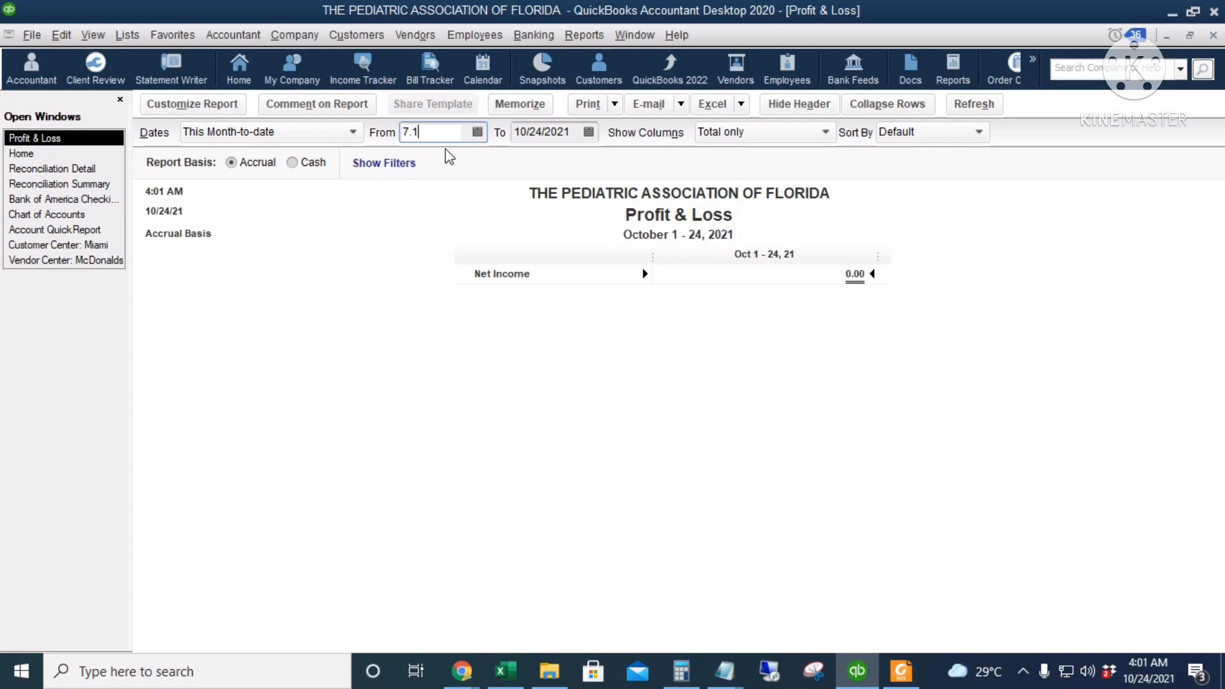
{"action": "type", "text": ".2013"}
{"action": "key", "text": "Tab"}
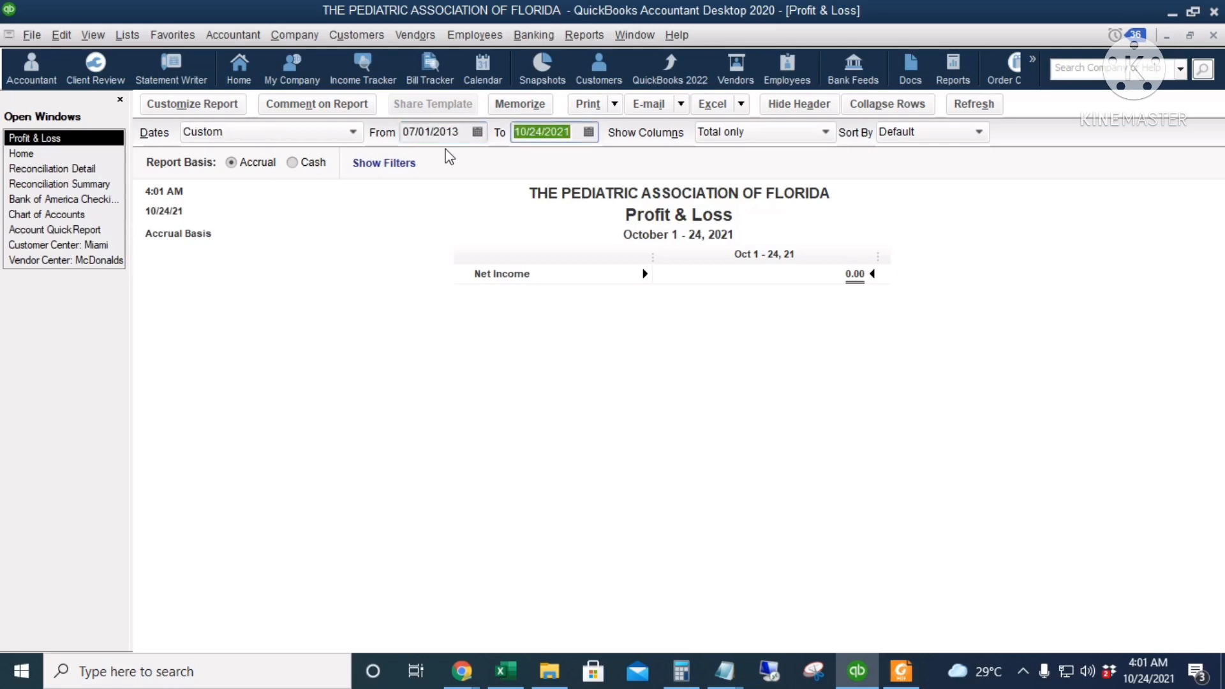
{"action": "type", "text": "1.31"}
{"action": "key", "text": "Tab"}
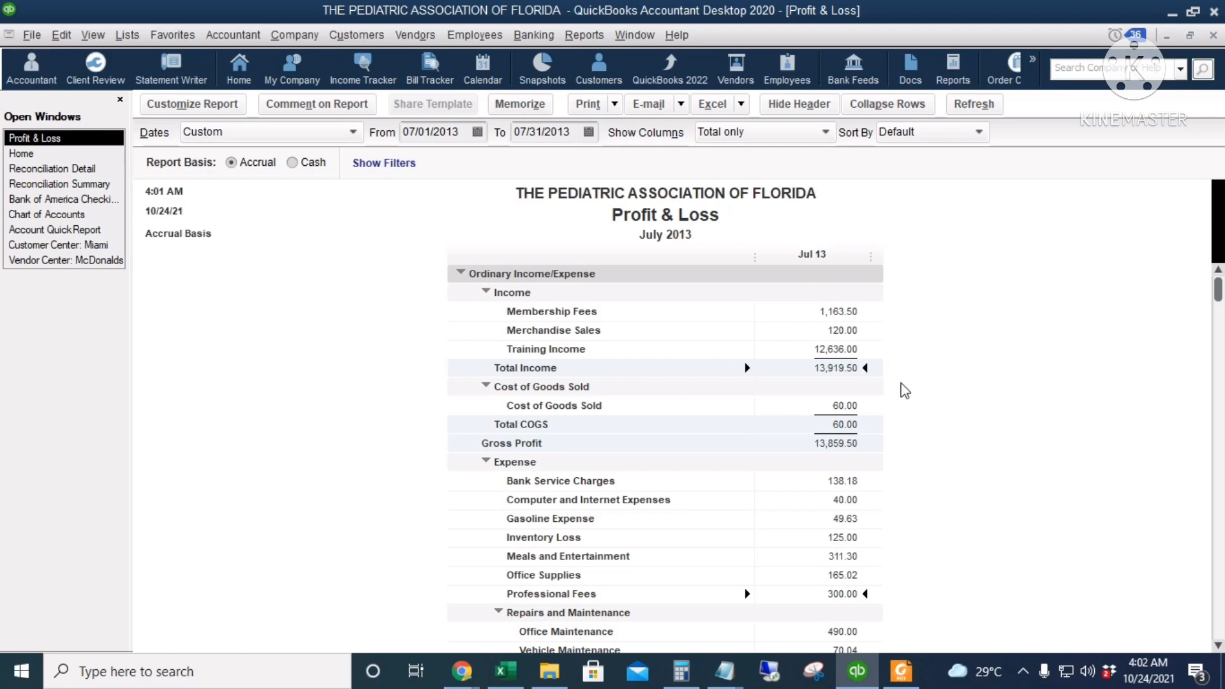
Review the July 2013 Profit & Loss report from income and gross profit through the expenses, Ask My Accountant and net income
{"action": "scroll", "coordinate": [904, 390], "scroll_direction": "down", "scroll_amount": 1}
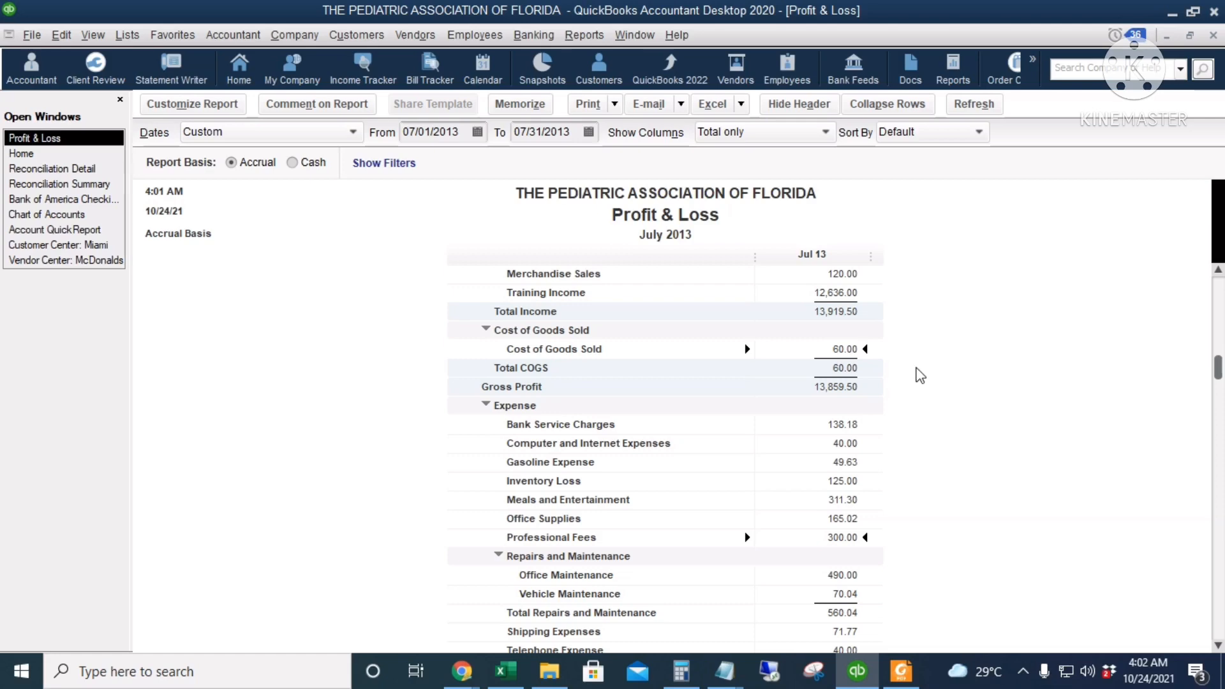
{"action": "scroll", "coordinate": [917, 376], "scroll_direction": "down", "scroll_amount": 2}
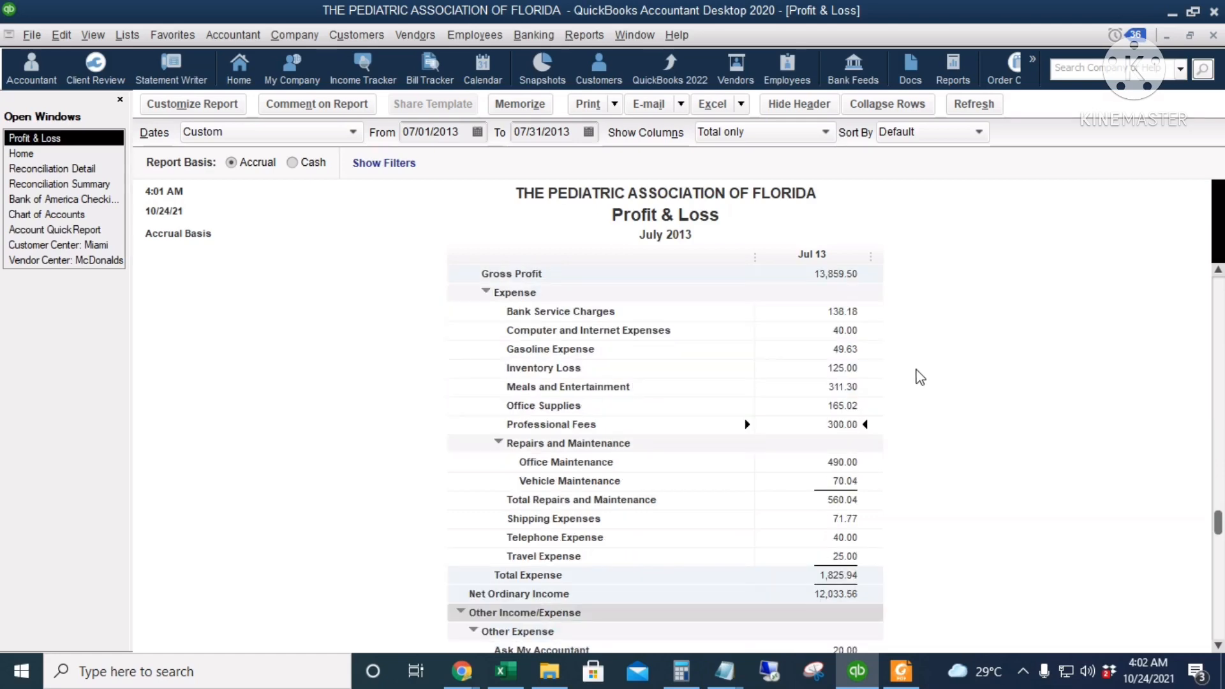
{"action": "scroll", "coordinate": [909, 376], "scroll_direction": "up", "scroll_amount": 1}
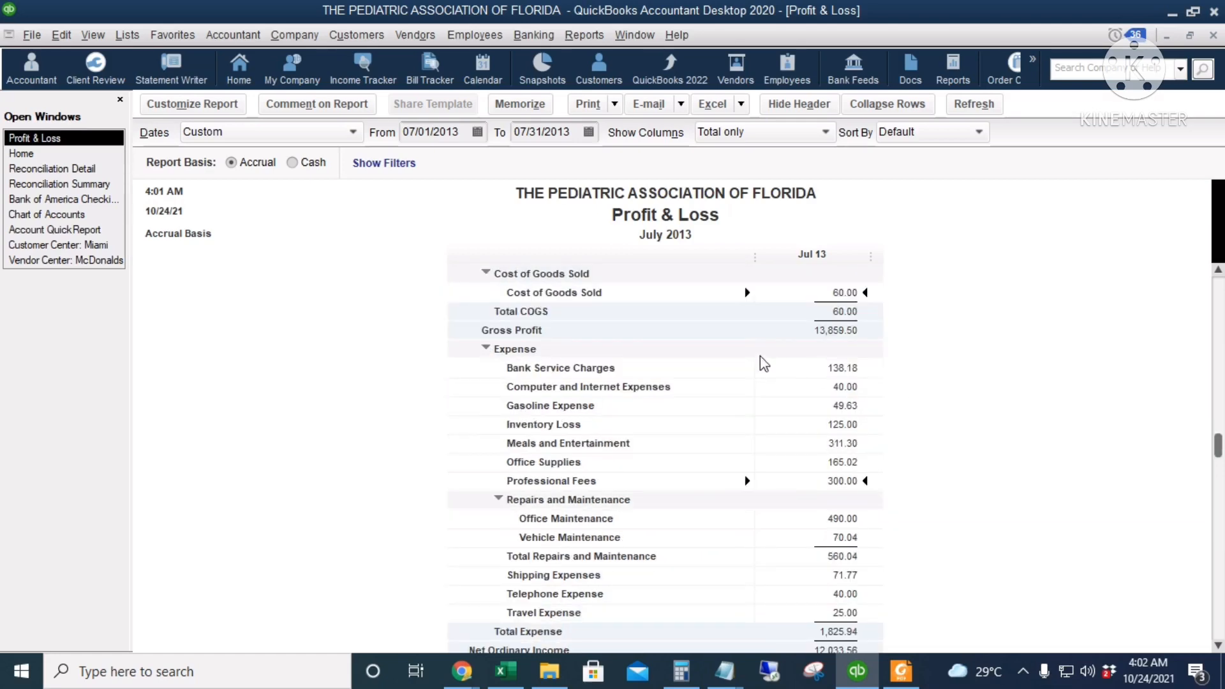
{"action": "left_click", "coordinate": [840, 330]}
{"action": "left_click", "coordinate": [844, 371]}
{"action": "left_click", "coordinate": [853, 406]}
{"action": "scroll", "coordinate": [856, 446], "scroll_direction": "down", "scroll_amount": 1}
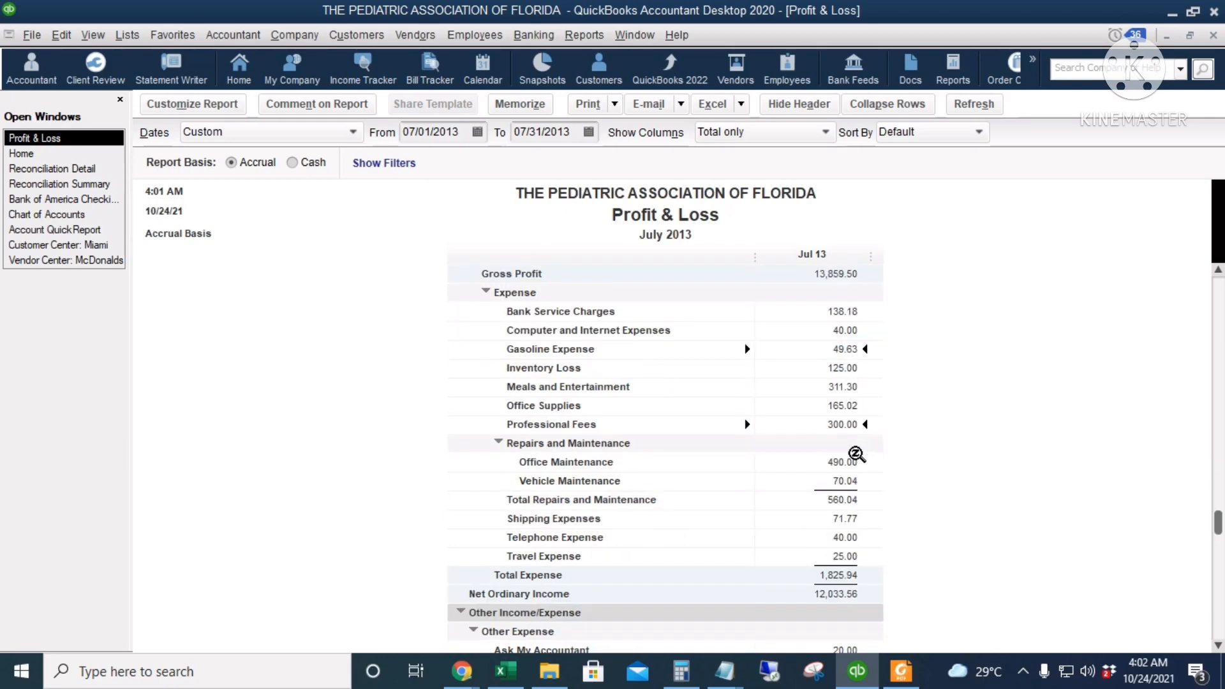
{"action": "scroll", "coordinate": [855, 454], "scroll_direction": "down", "scroll_amount": 2}
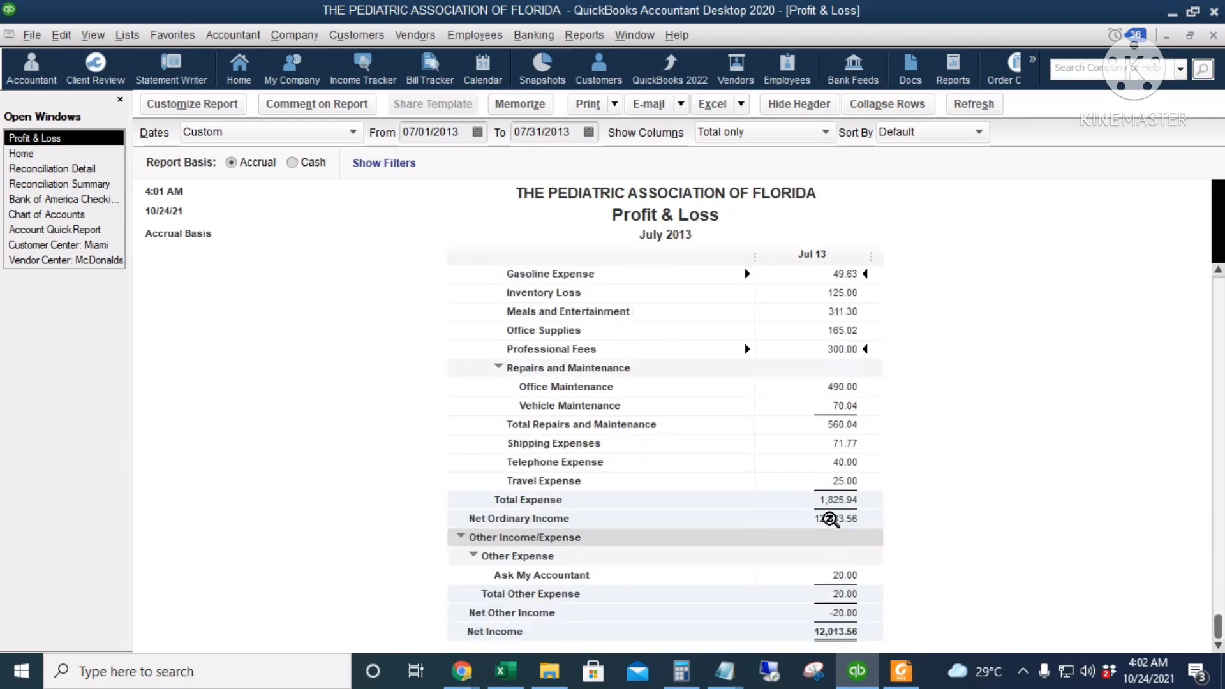
{"action": "left_click", "coordinate": [846, 500]}
{"action": "left_click", "coordinate": [843, 576]}
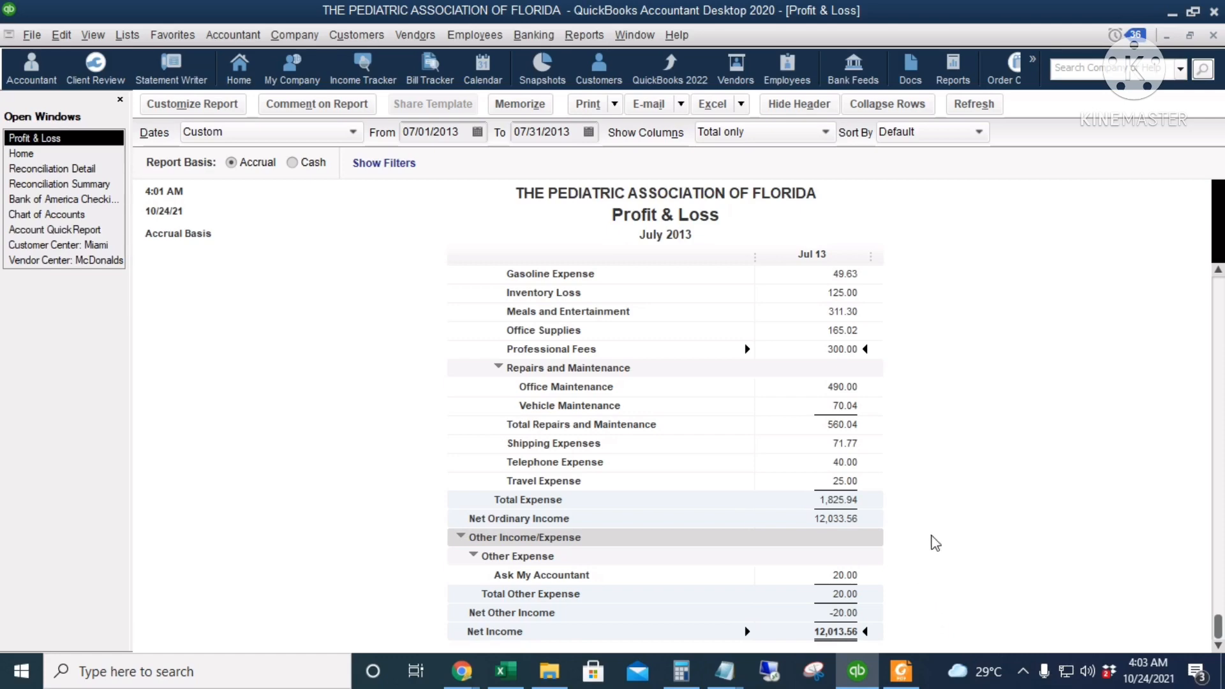
Open the Profit & Loss Detail report and stop the message on collapsing and expanding transactions from being displayed in the future
{"action": "left_click", "coordinate": [583, 34]}
{"action": "mouse_move", "coordinate": [629, 193]}
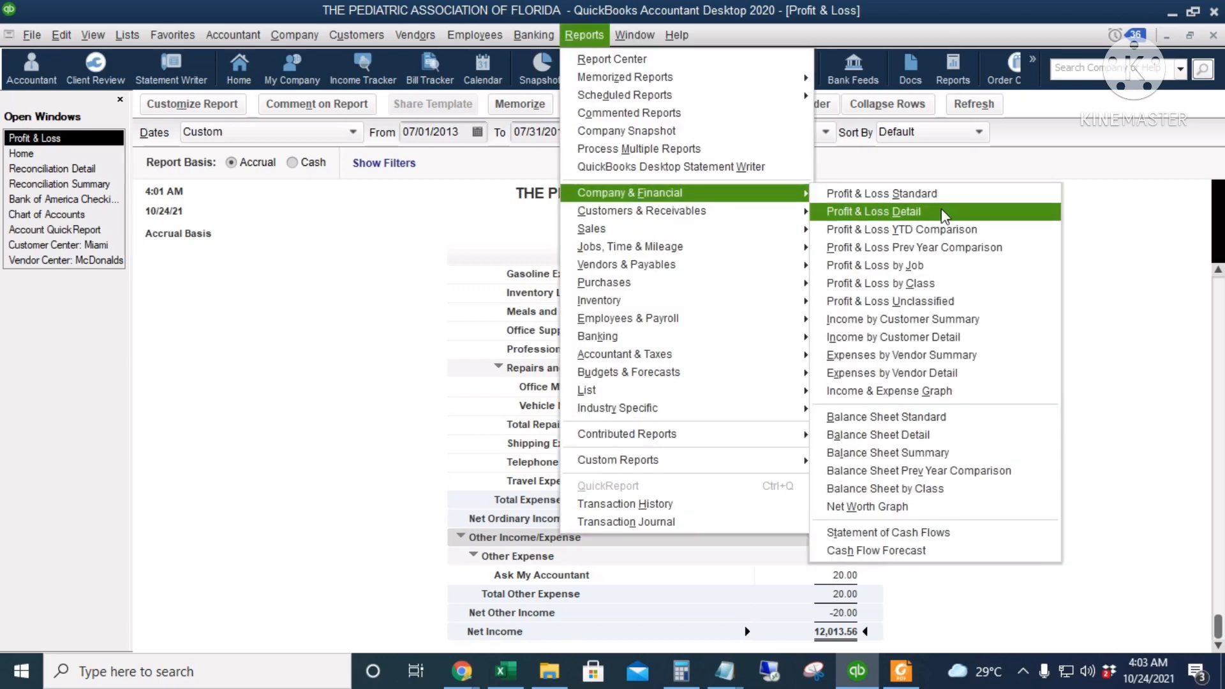
{"action": "left_click", "coordinate": [943, 212]}
{"action": "left_click", "coordinate": [660, 325]}
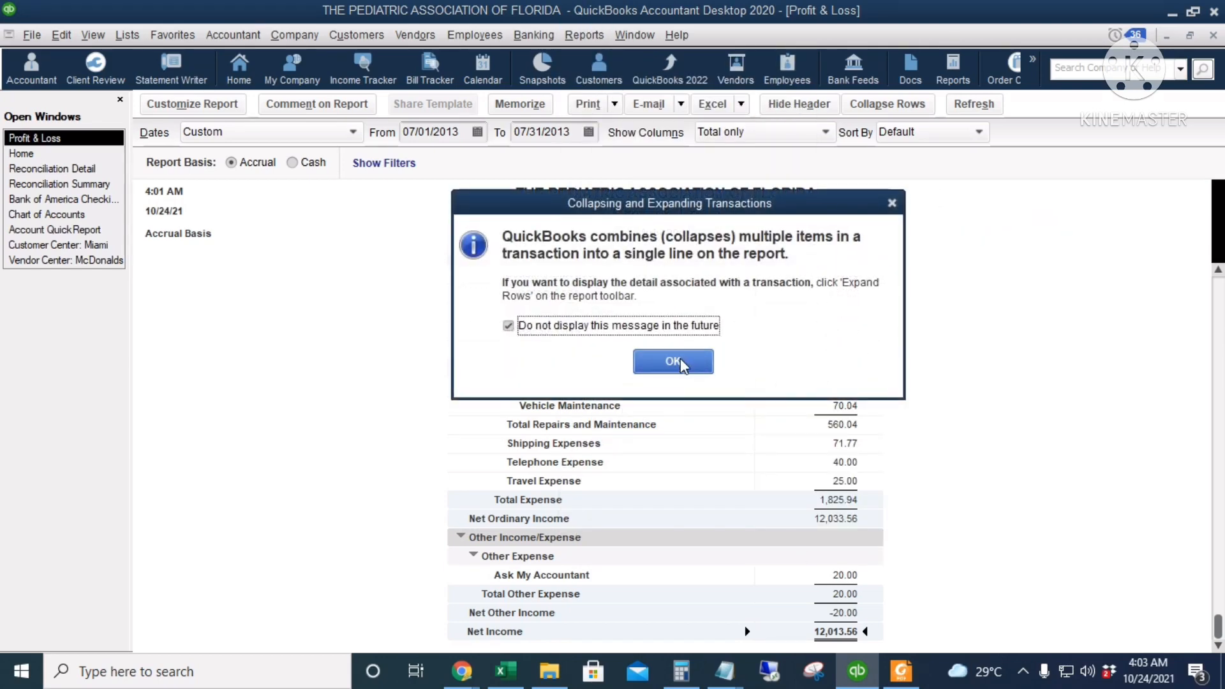
{"action": "left_click", "coordinate": [673, 361]}
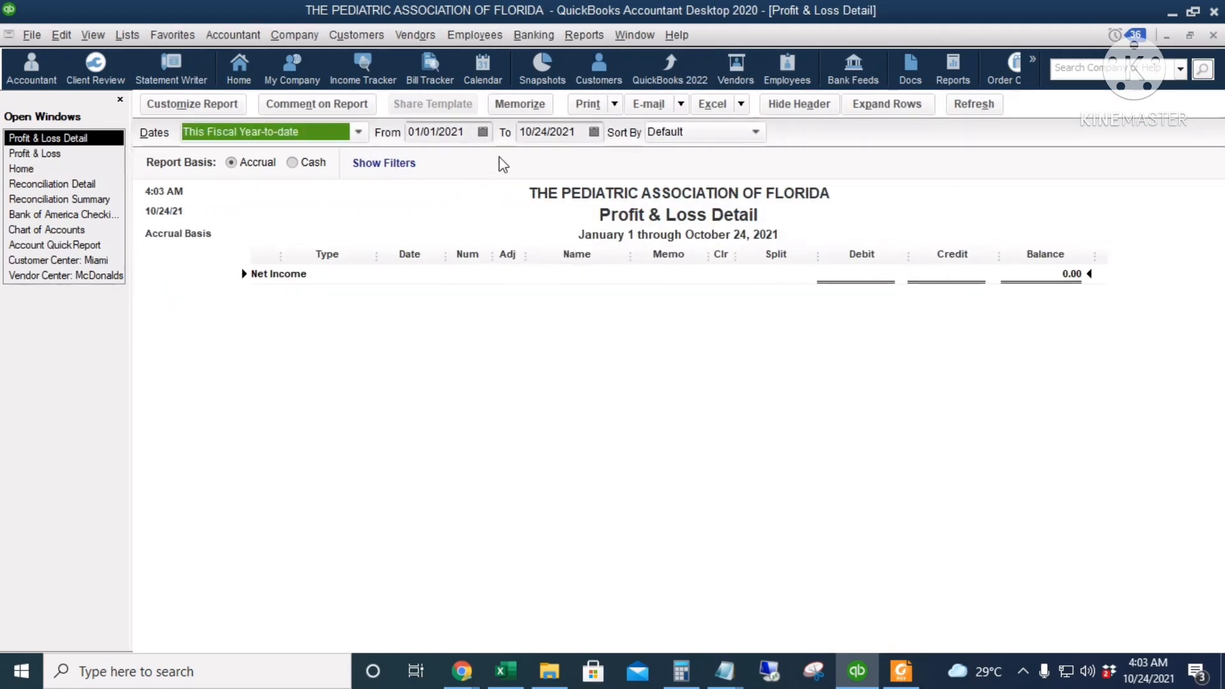
Set the Profit & Loss Detail period to 07/01/2013 through 07/31/2013 and review the transactions down to net income
{"action": "left_click", "coordinate": [440, 132]}
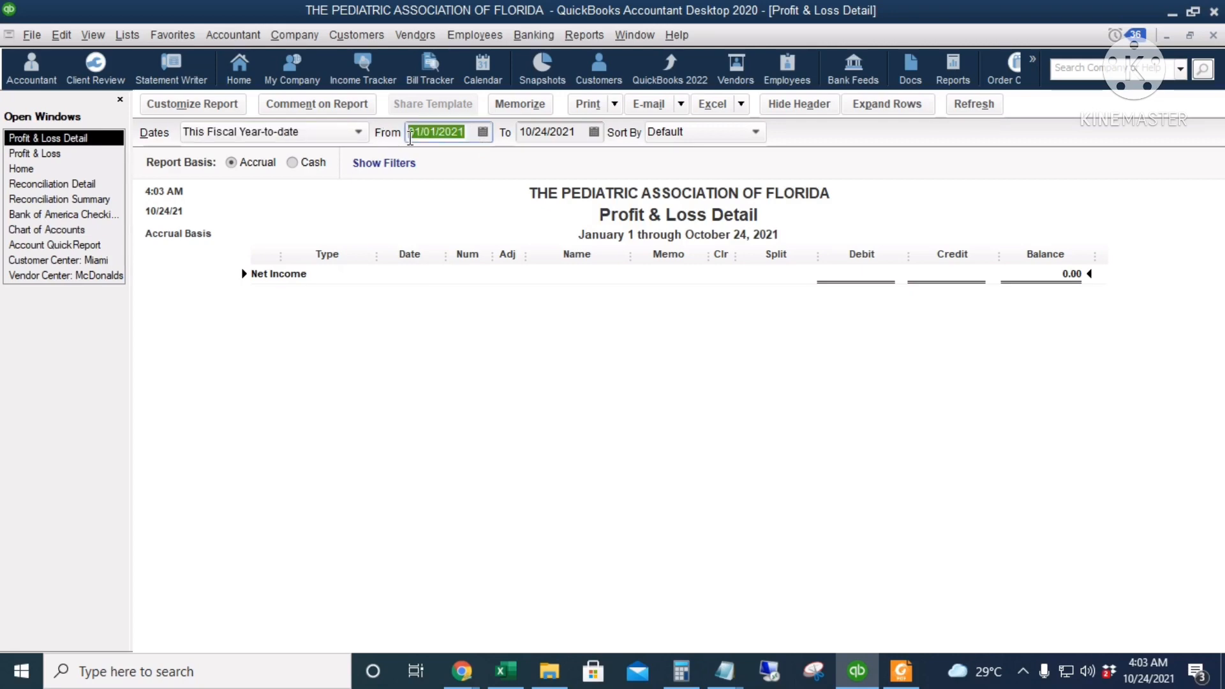
{"action": "type", "text": "7.1"}
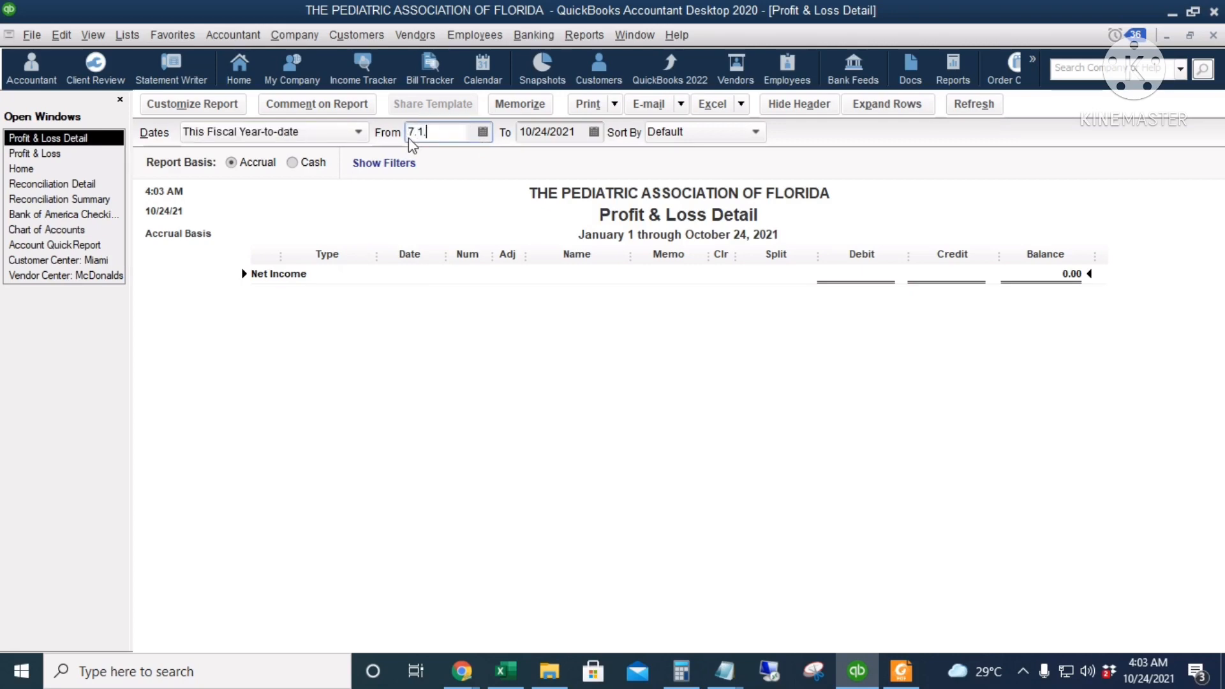
{"action": "type", "text": ".13"}
{"action": "key", "text": "Tab"}
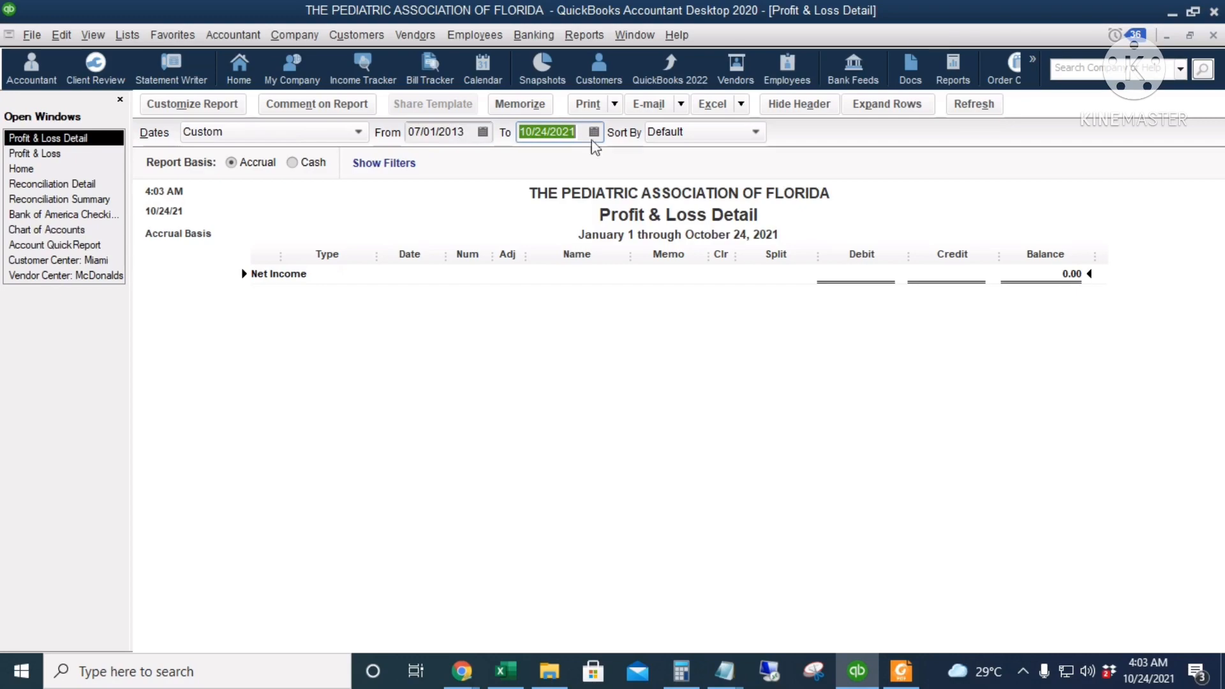
{"action": "type", "text": "7.31.13"}
{"action": "key", "text": "Tab"}
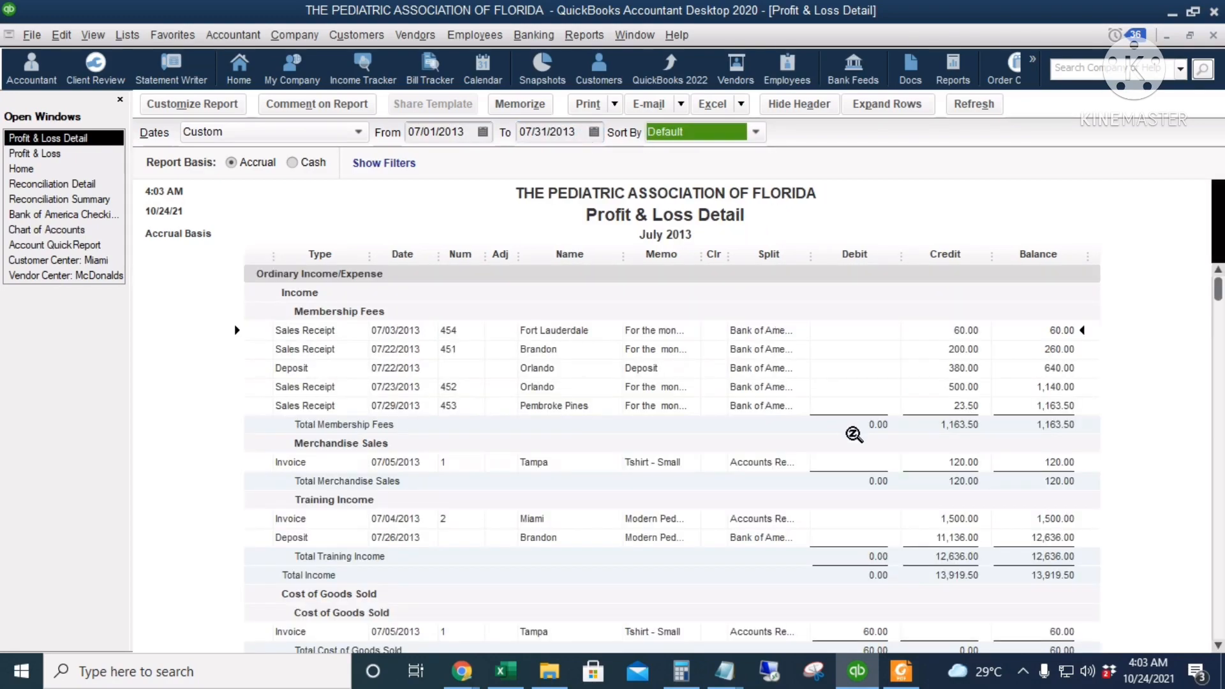
{"action": "scroll", "coordinate": [853, 431], "scroll_direction": "down", "scroll_amount": 8}
{"action": "scroll", "coordinate": [865, 455], "scroll_direction": "down", "scroll_amount": 3}
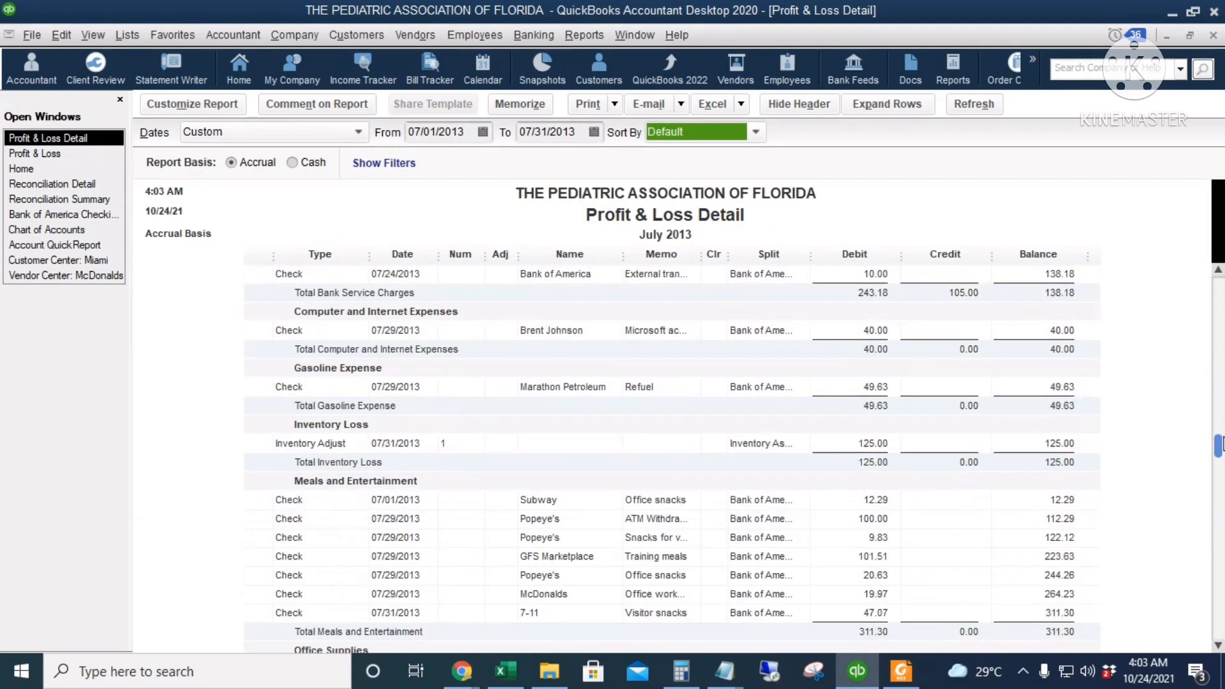
{"action": "left_click_drag", "start_coordinate": [1218, 441], "coordinate": [1218, 628]}
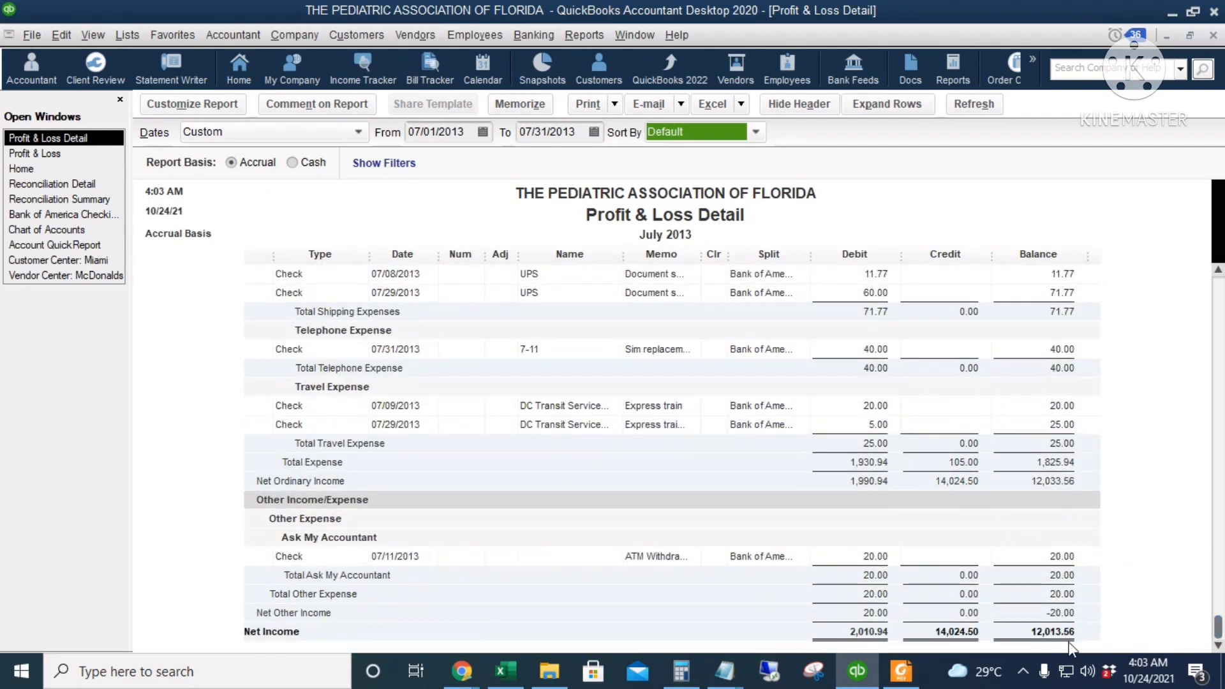
Run the Income by Customer Summary report with its date range set to All
{"action": "left_click", "coordinate": [583, 35]}
{"action": "mouse_move", "coordinate": [689, 195]}
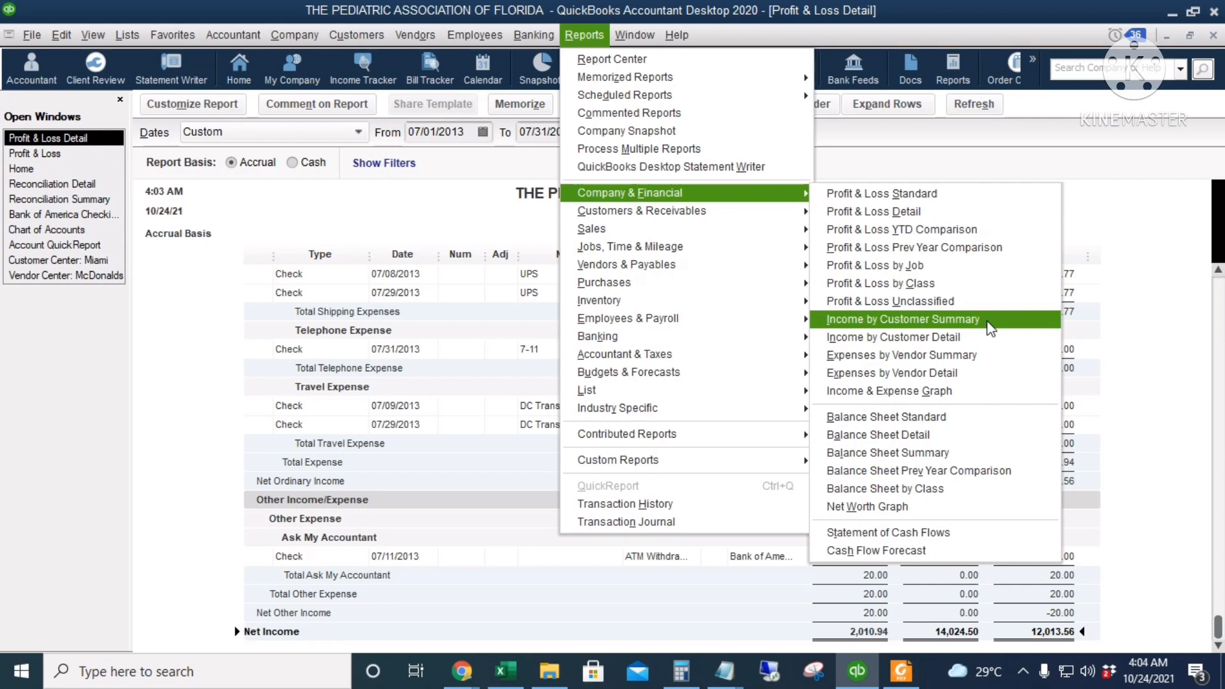
{"action": "left_click", "coordinate": [990, 328]}
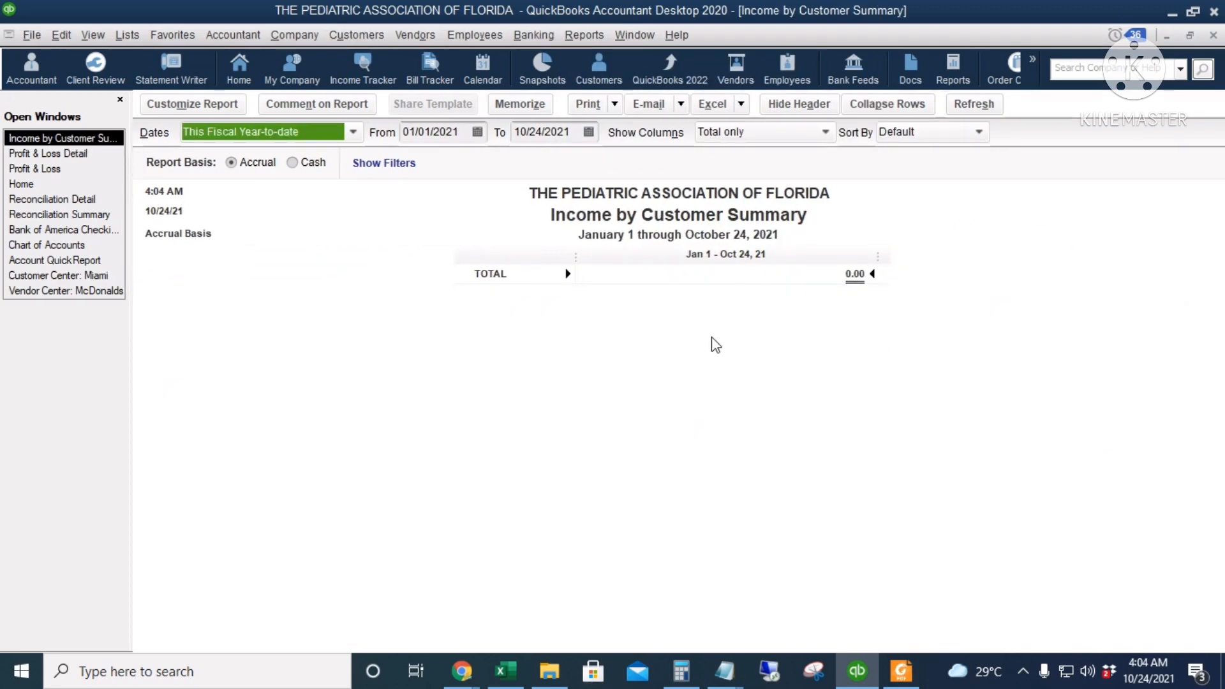
{"action": "key", "text": "a"}
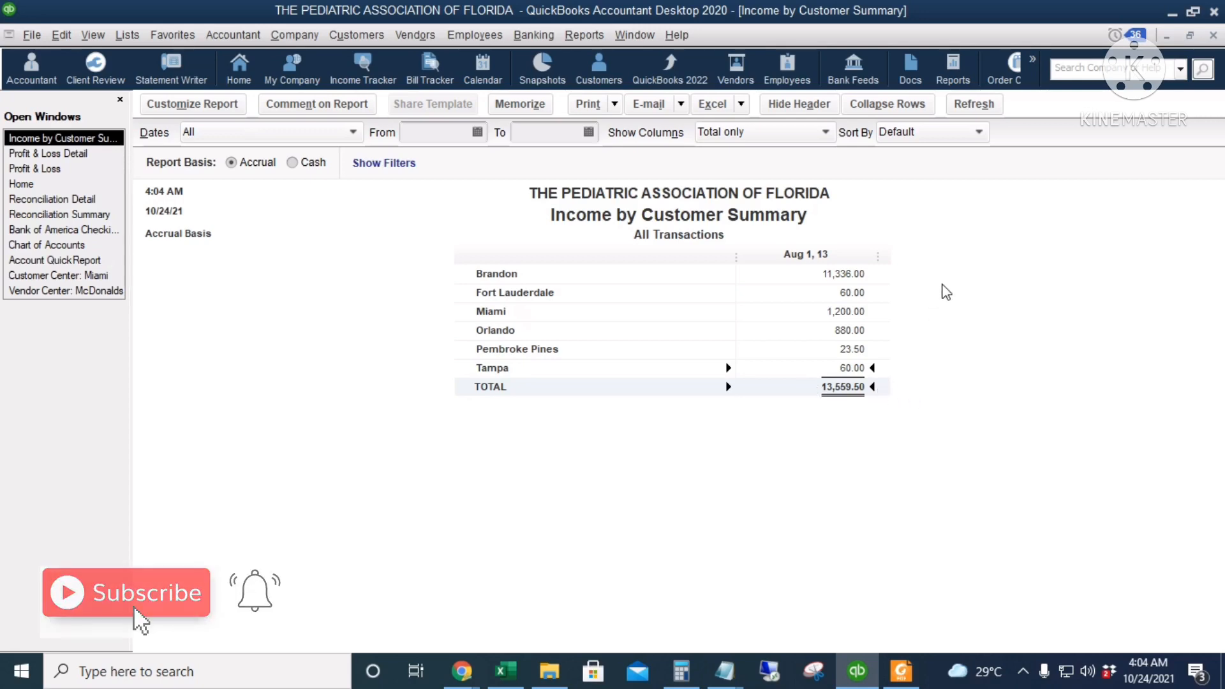
Run the Expenses by Vendor Summary report with its date range set to All
{"action": "left_click", "coordinate": [584, 35]}
{"action": "mouse_move", "coordinate": [638, 192]}
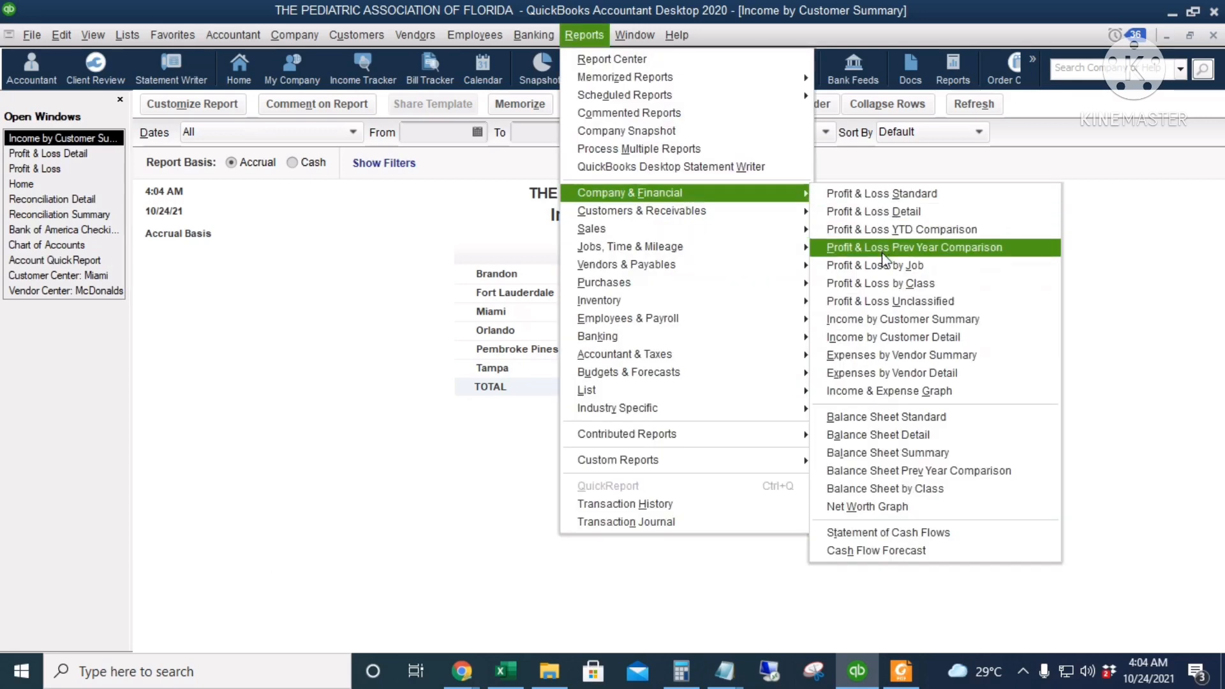
{"action": "left_click", "coordinate": [963, 363]}
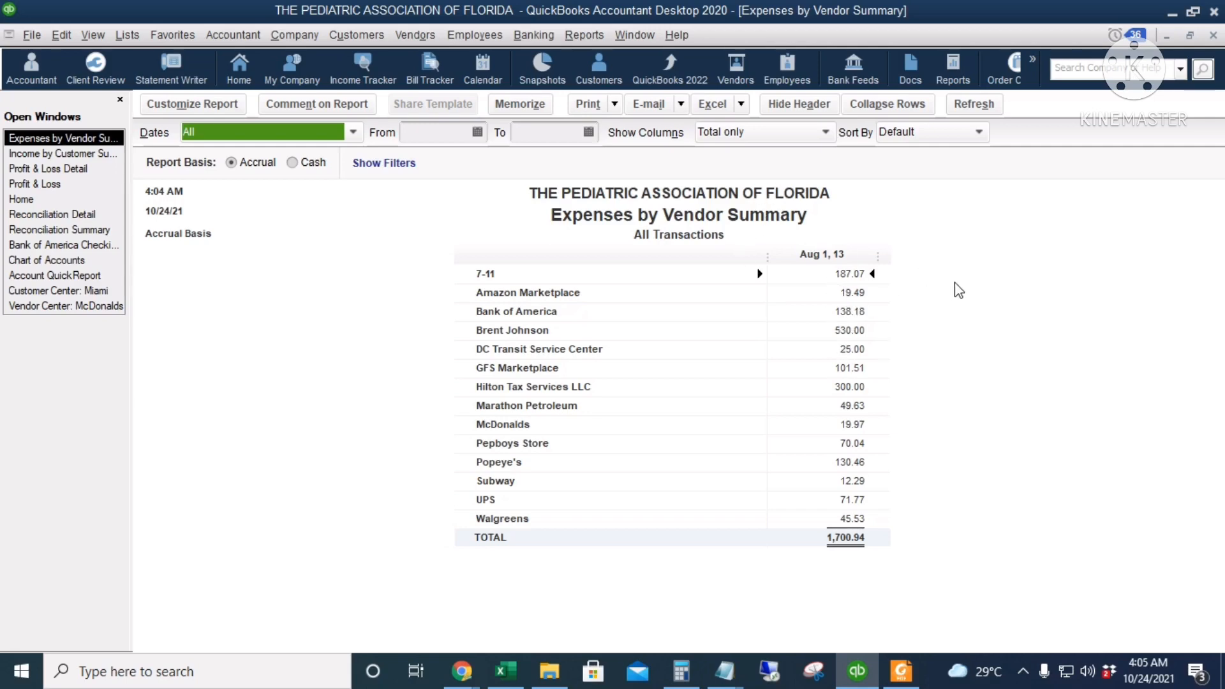
Open the Income & Expense Graph and set the graph dates to All
{"action": "left_click", "coordinate": [585, 36]}
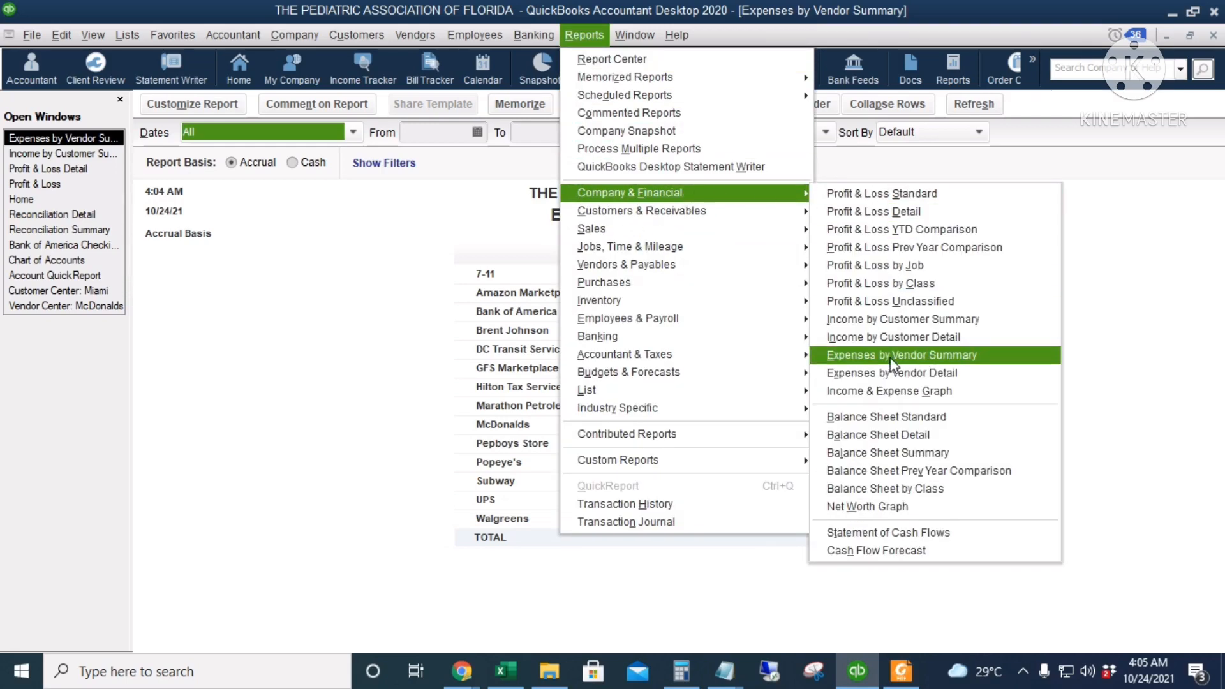
{"action": "left_click", "coordinate": [937, 391]}
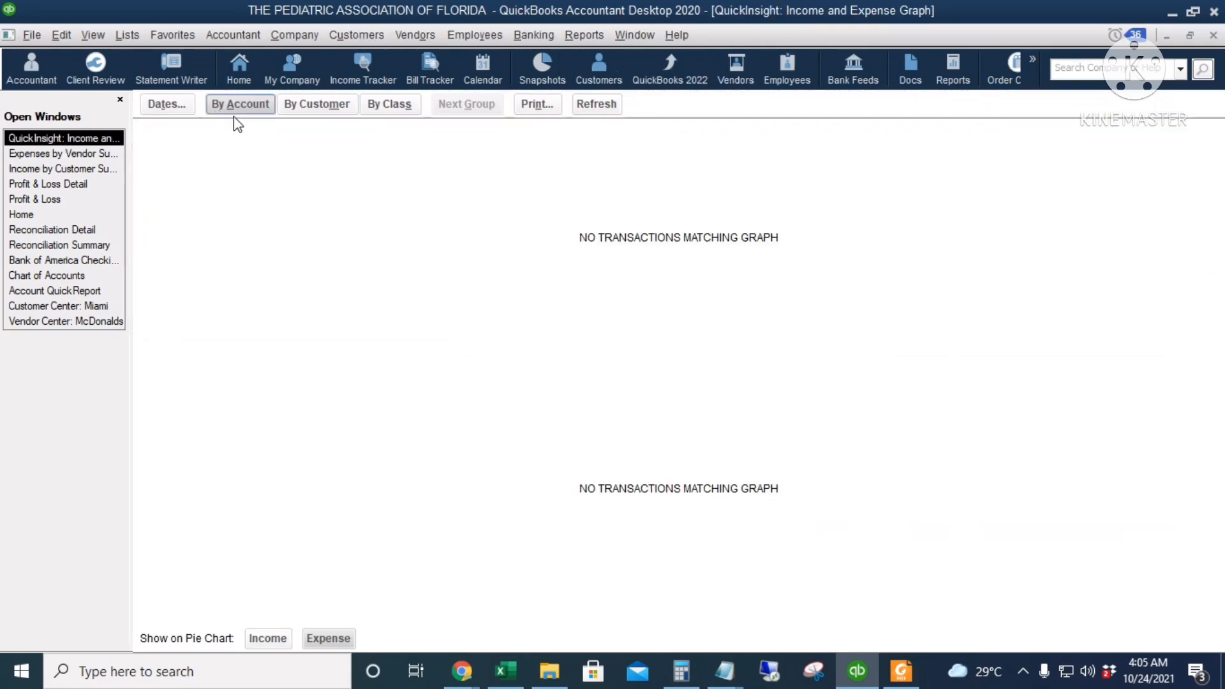
{"action": "left_click", "coordinate": [185, 104]}
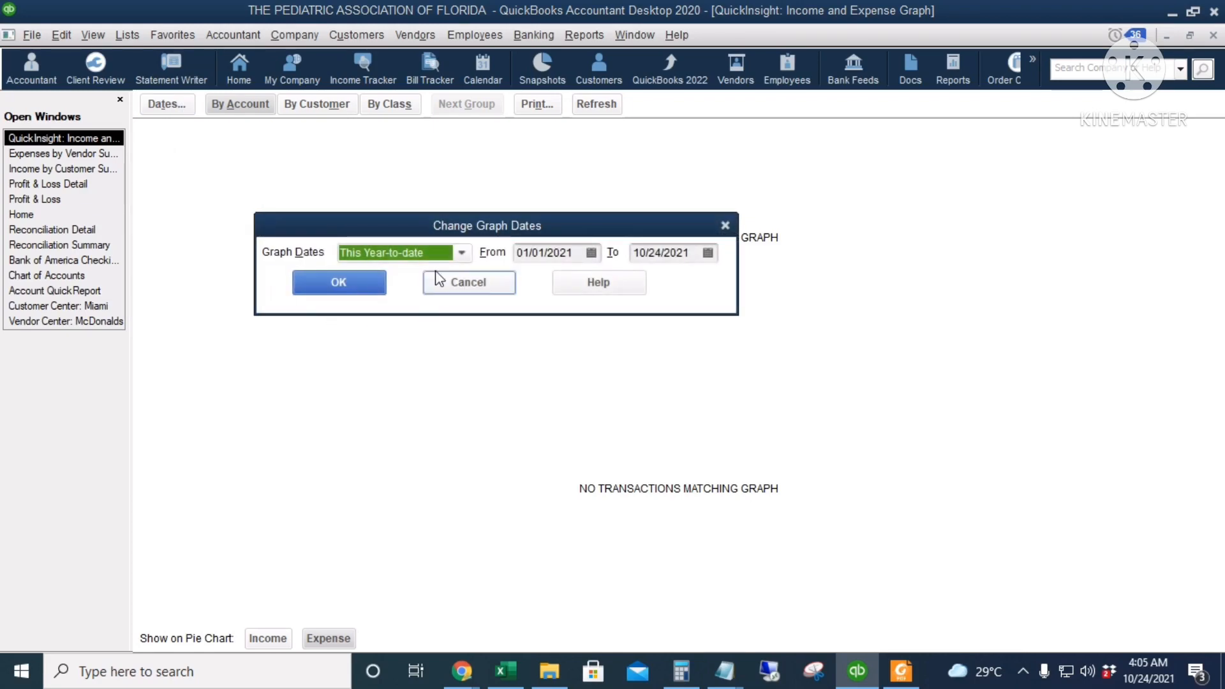
{"action": "left_click", "coordinate": [460, 253]}
{"action": "scroll", "coordinate": [411, 357], "scroll_direction": "up", "scroll_amount": 2}
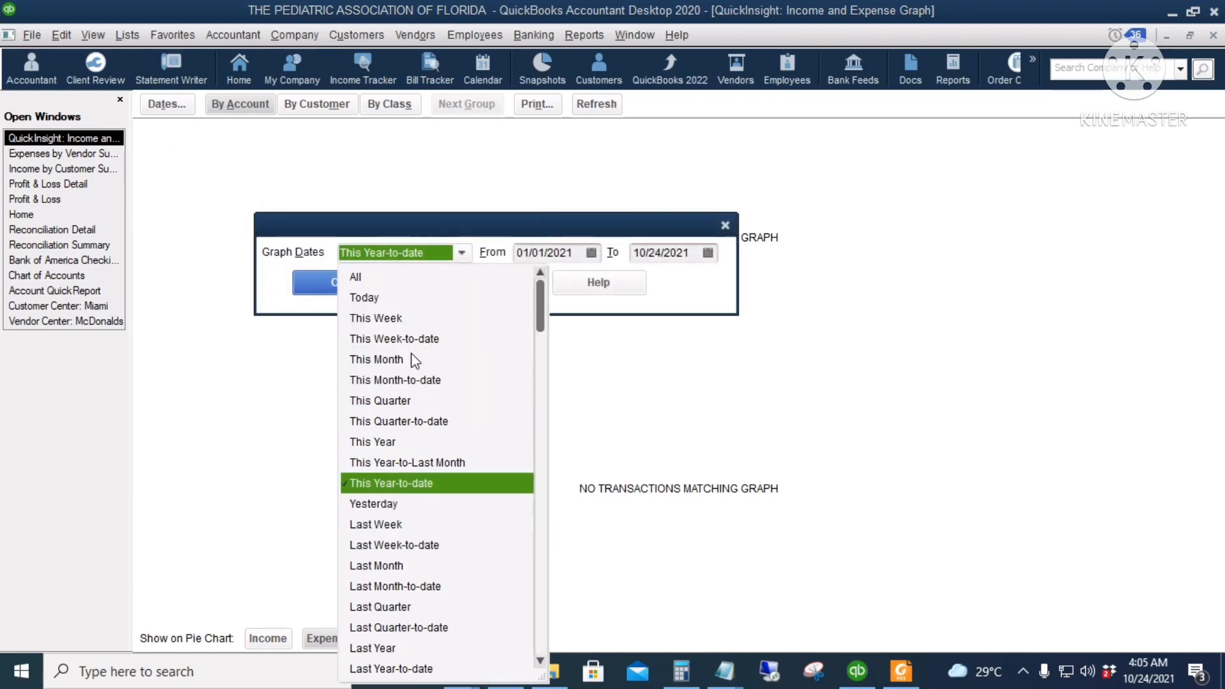
{"action": "left_click", "coordinate": [367, 278]}
{"action": "left_click", "coordinate": [367, 290]}
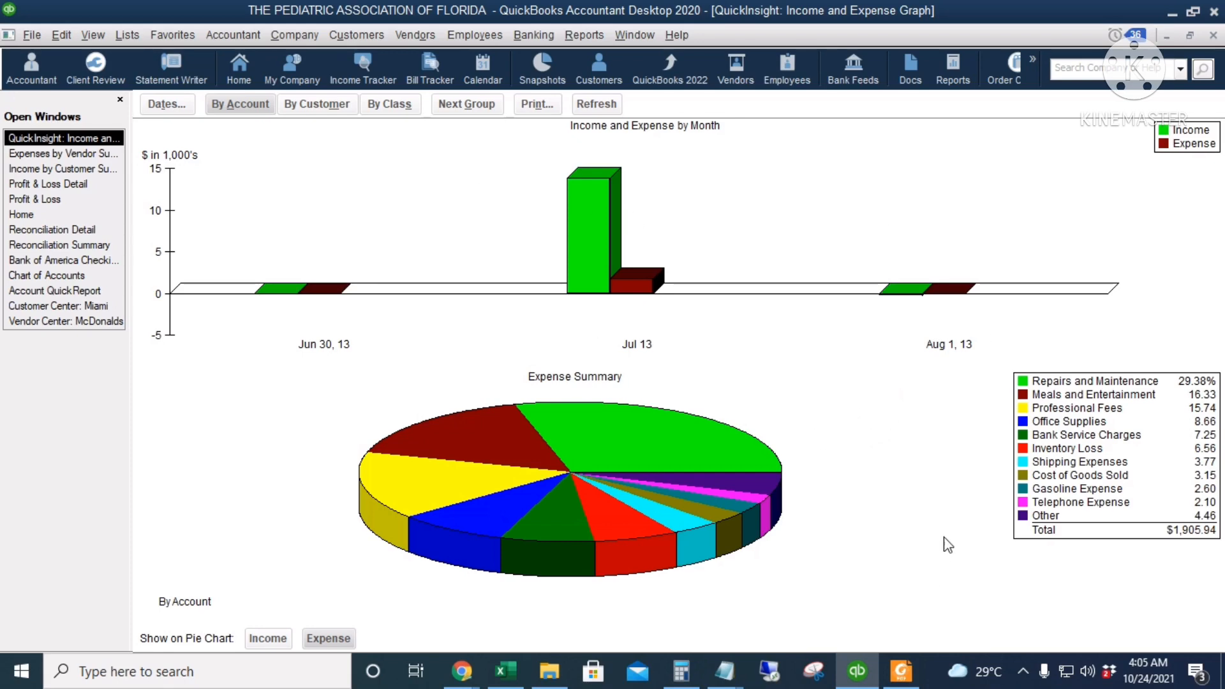
Run a standard Balance Sheet for all dates and examine Inventory Asset, Opening Balance Equity, Net Income and total liabilities and equity
{"action": "left_click", "coordinate": [584, 35]}
{"action": "mouse_move", "coordinate": [687, 192]}
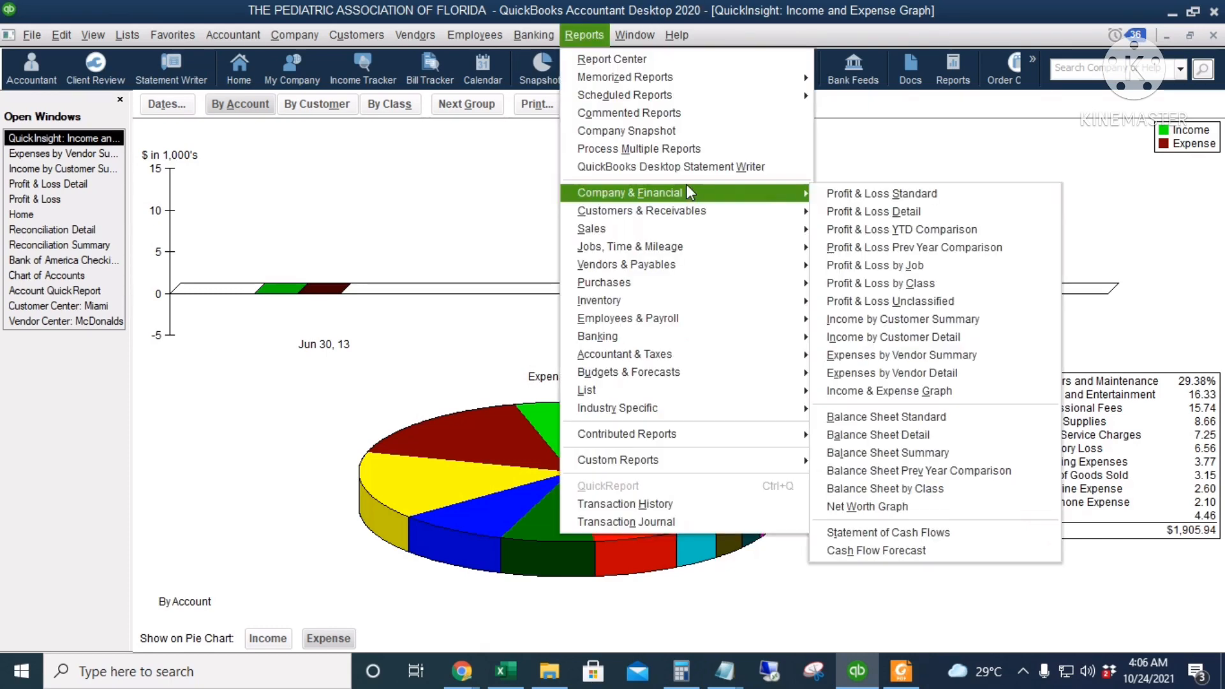
{"action": "left_click", "coordinate": [957, 424]}
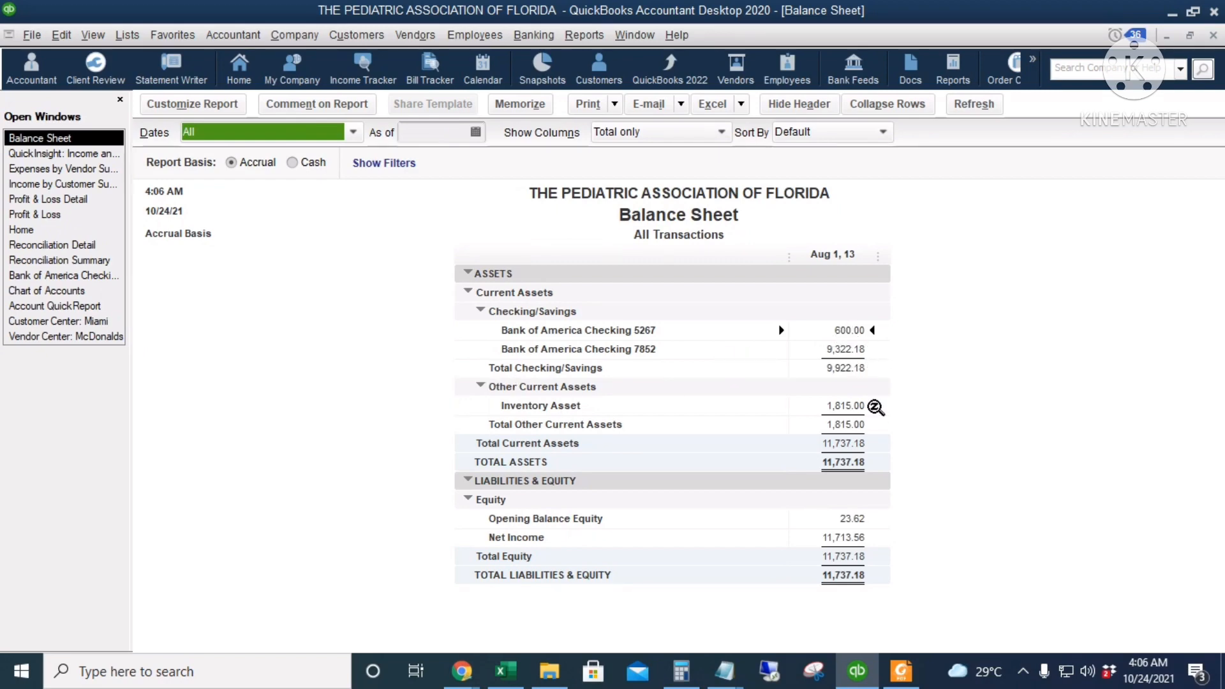
{"action": "left_click", "coordinate": [872, 407]}
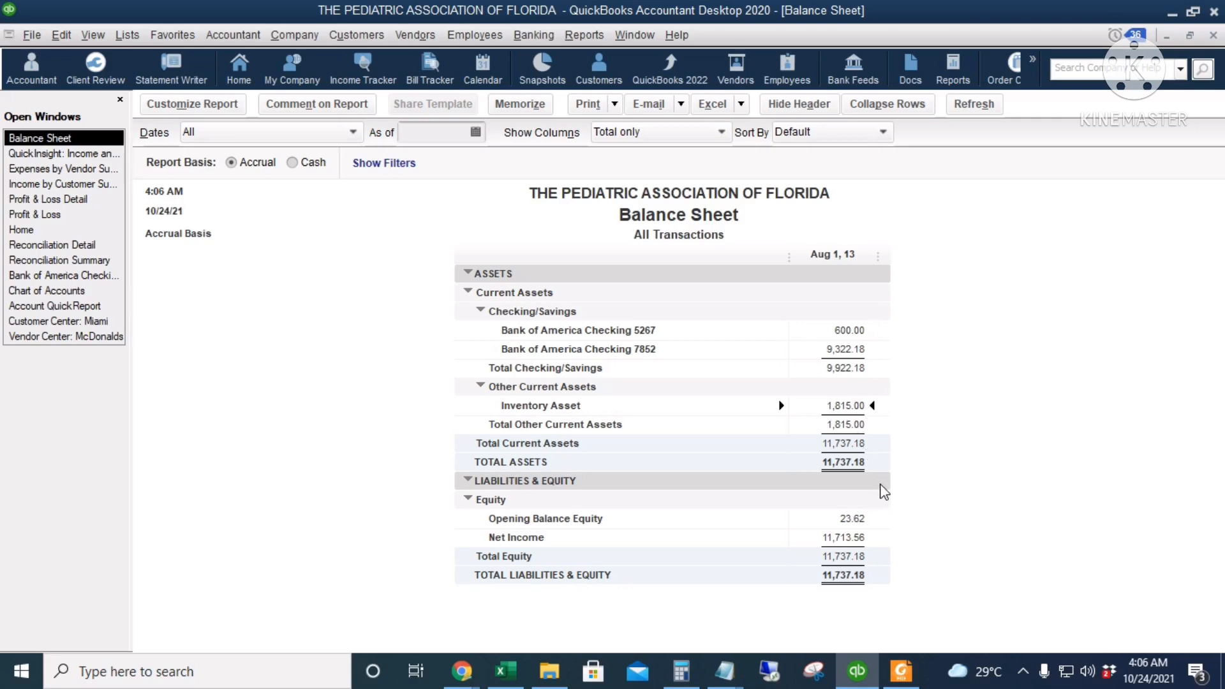
{"action": "left_click", "coordinate": [855, 518]}
{"action": "left_click", "coordinate": [855, 538]}
{"action": "left_click", "coordinate": [838, 576]}
Look through the available financial, sales, vendor, purchases, inventory, and accountant and tax reports
{"action": "left_click", "coordinate": [590, 34]}
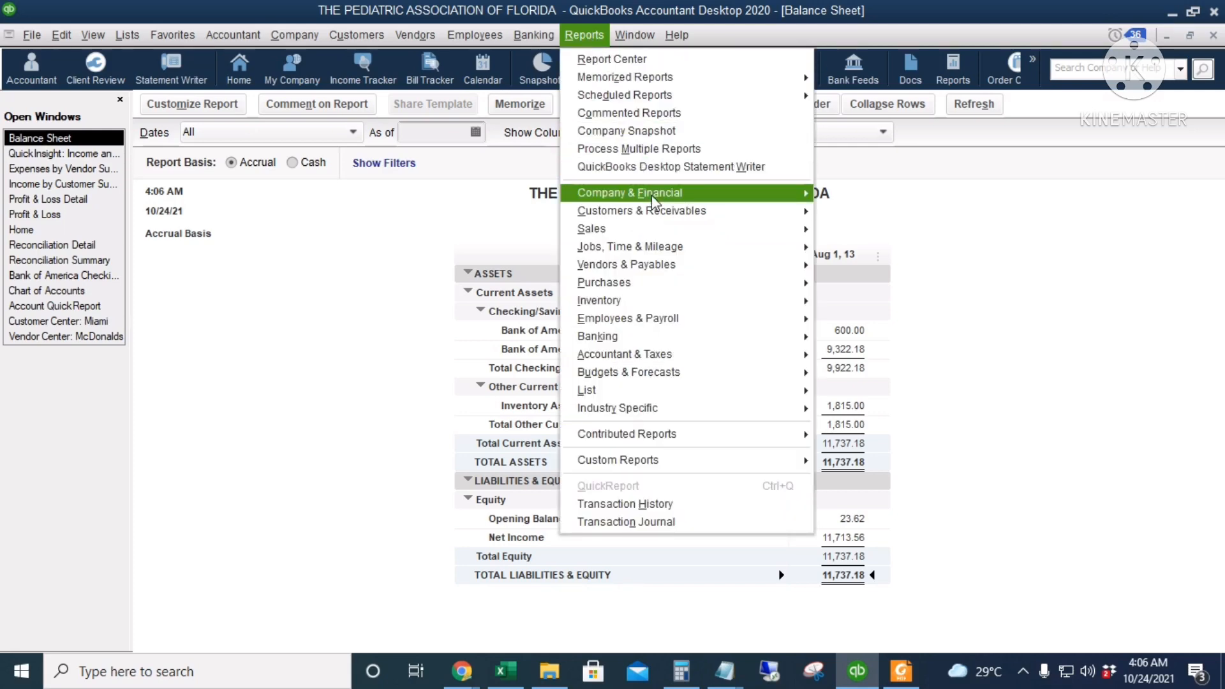
{"action": "mouse_move", "coordinate": [779, 199]}
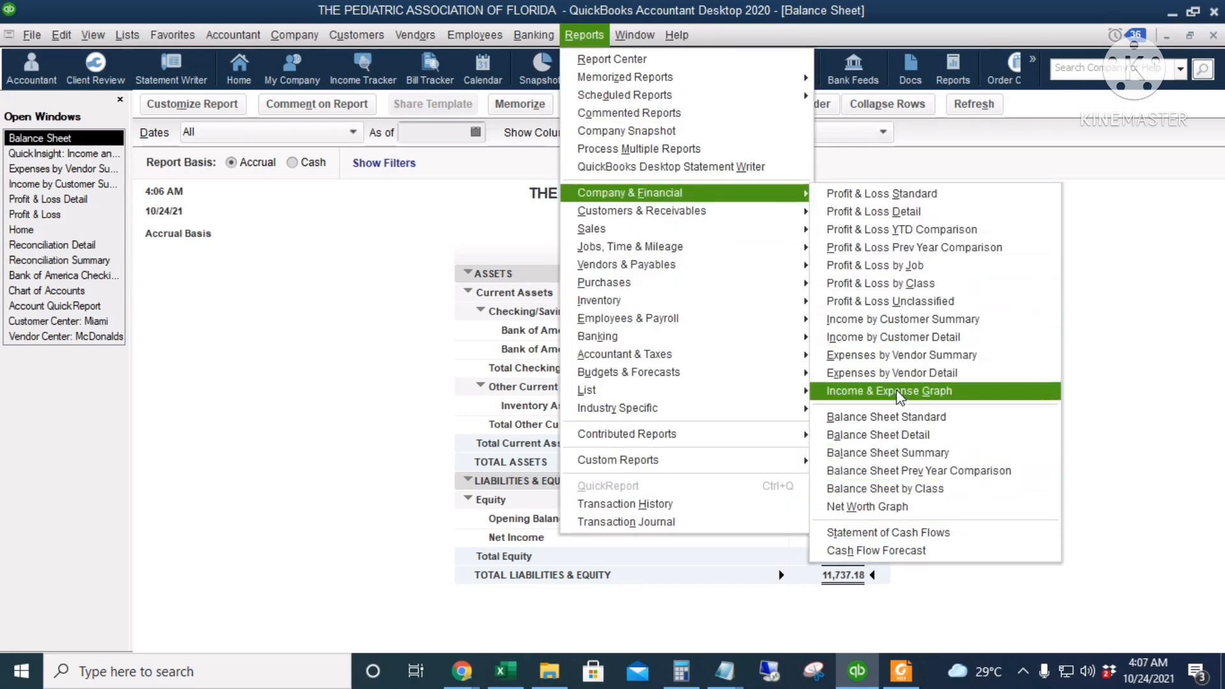
{"action": "mouse_move", "coordinate": [782, 220]}
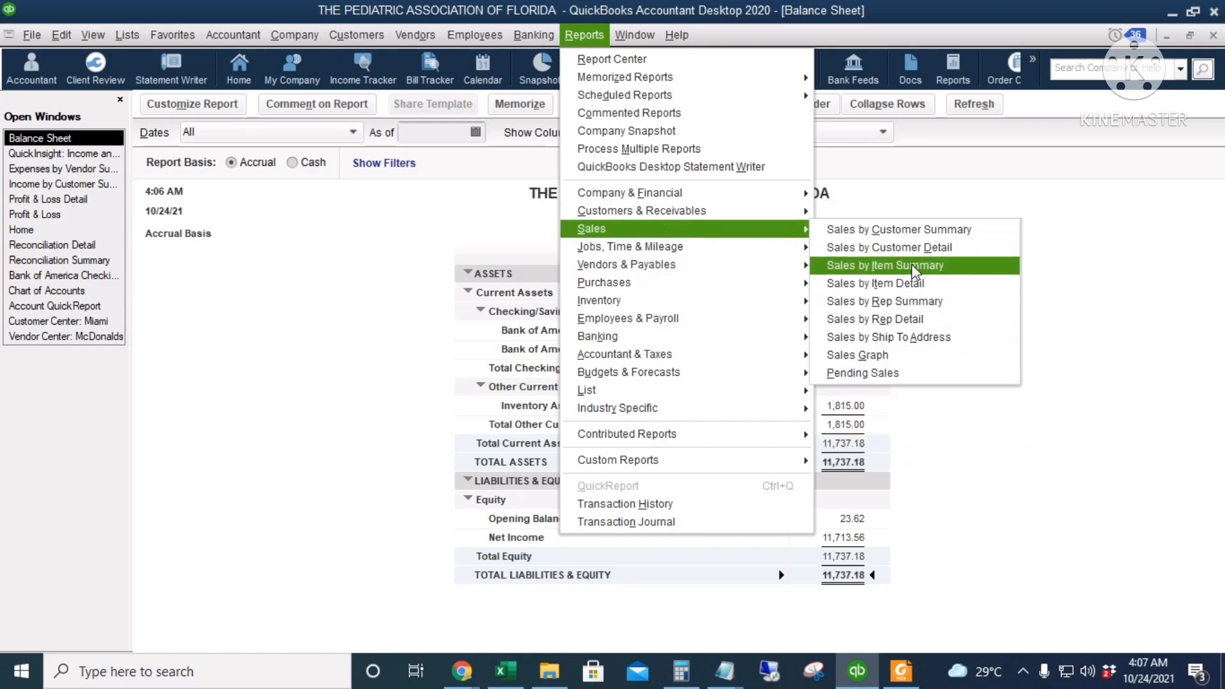
{"action": "mouse_move", "coordinate": [769, 258]}
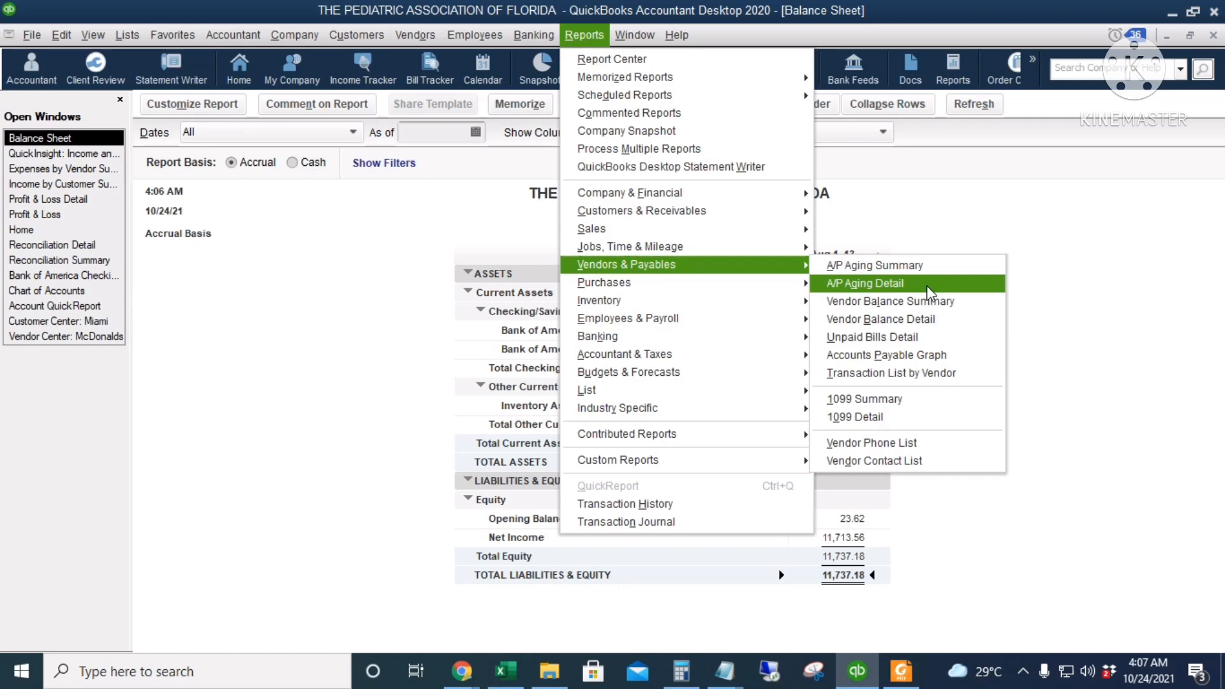
{"action": "mouse_move", "coordinate": [703, 289]}
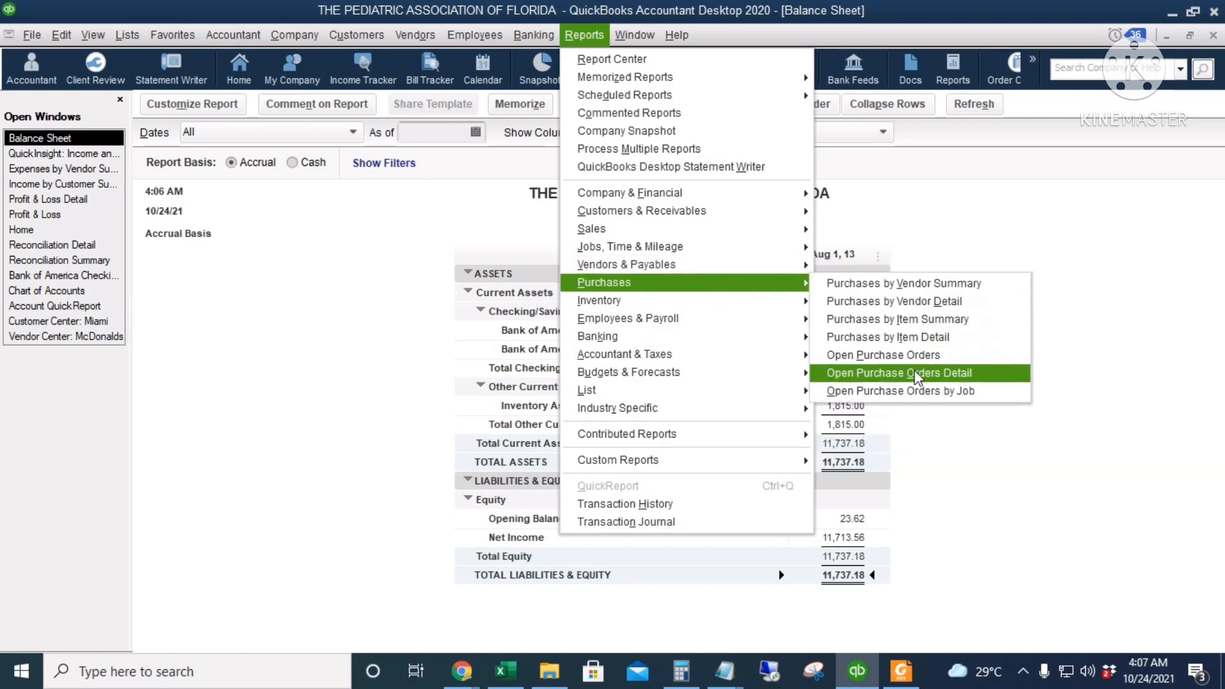
{"action": "mouse_move", "coordinate": [760, 302]}
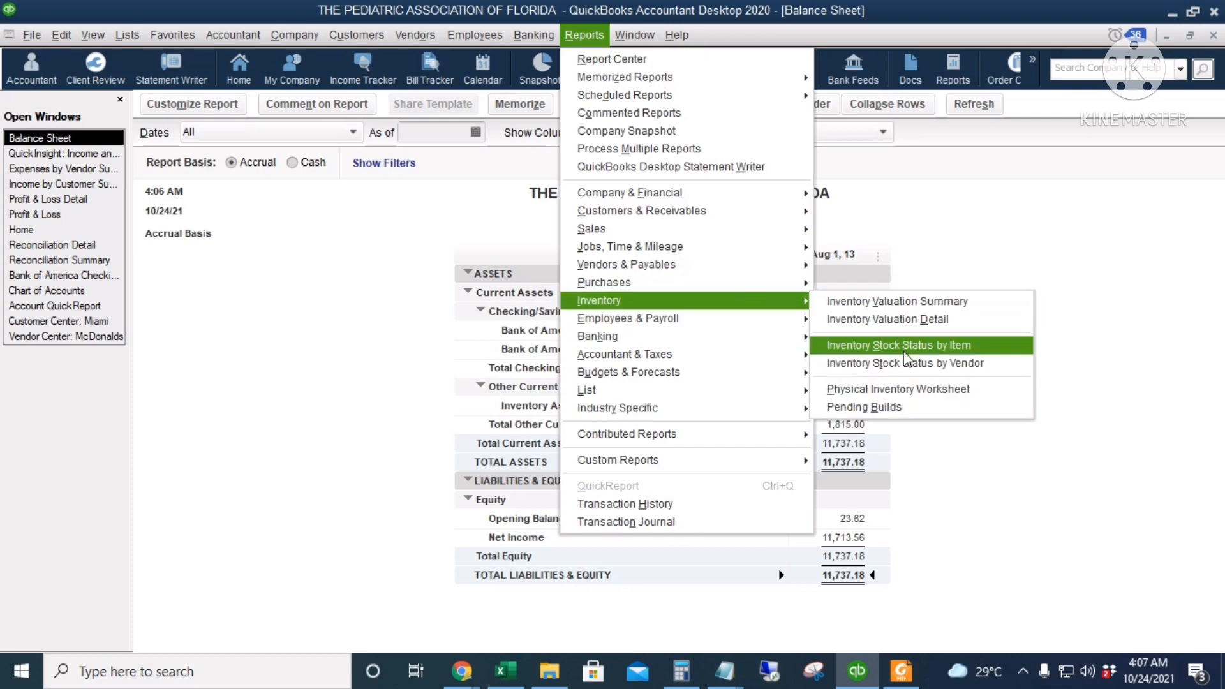
{"action": "mouse_move", "coordinate": [771, 331]}
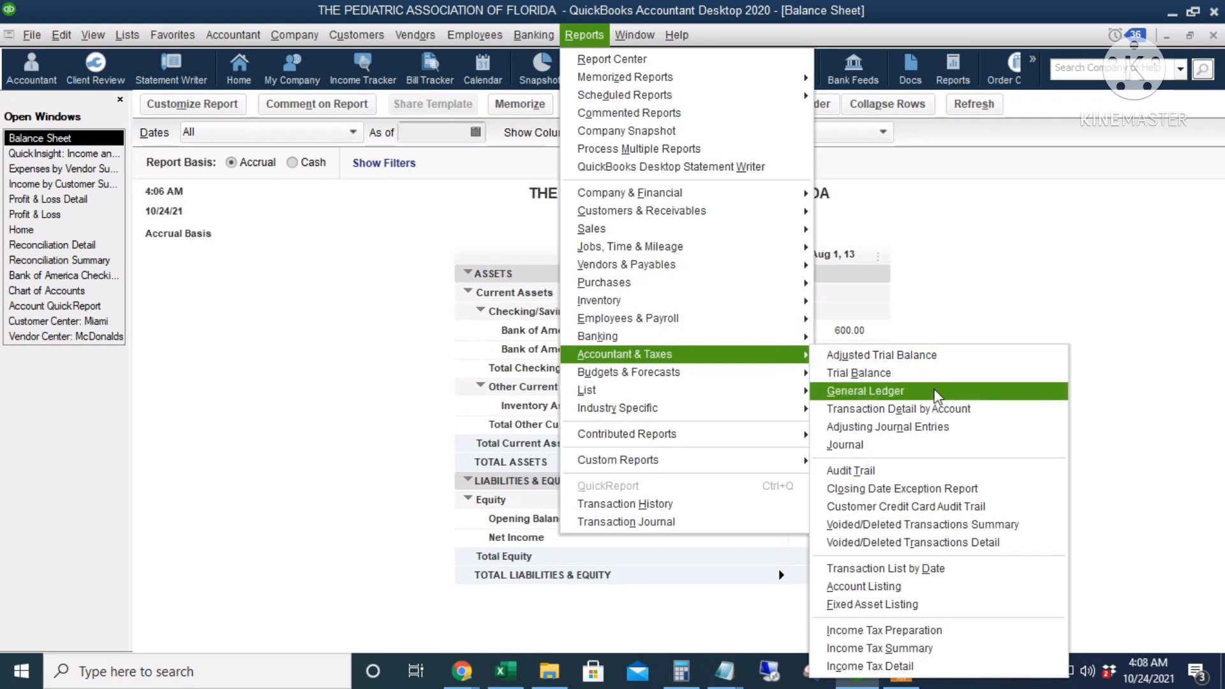
{"action": "left_click", "coordinate": [940, 468]}
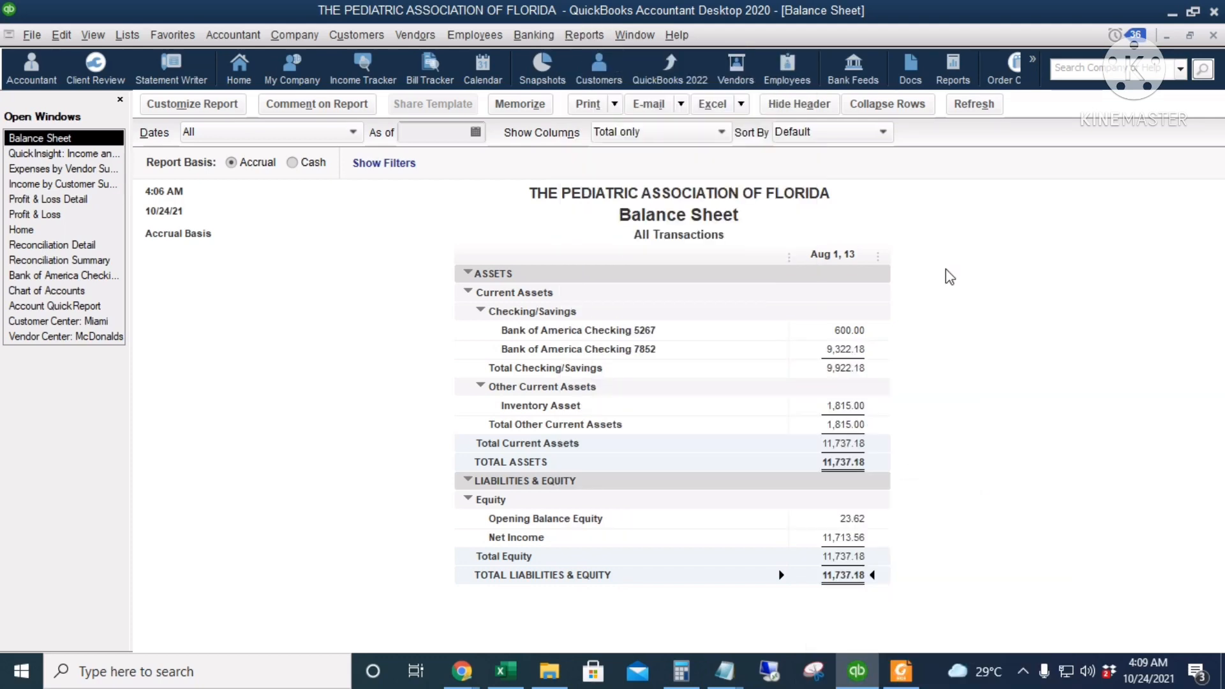
{"action": "left_click", "coordinate": [614, 106]}
{"action": "left_click", "coordinate": [634, 147]}
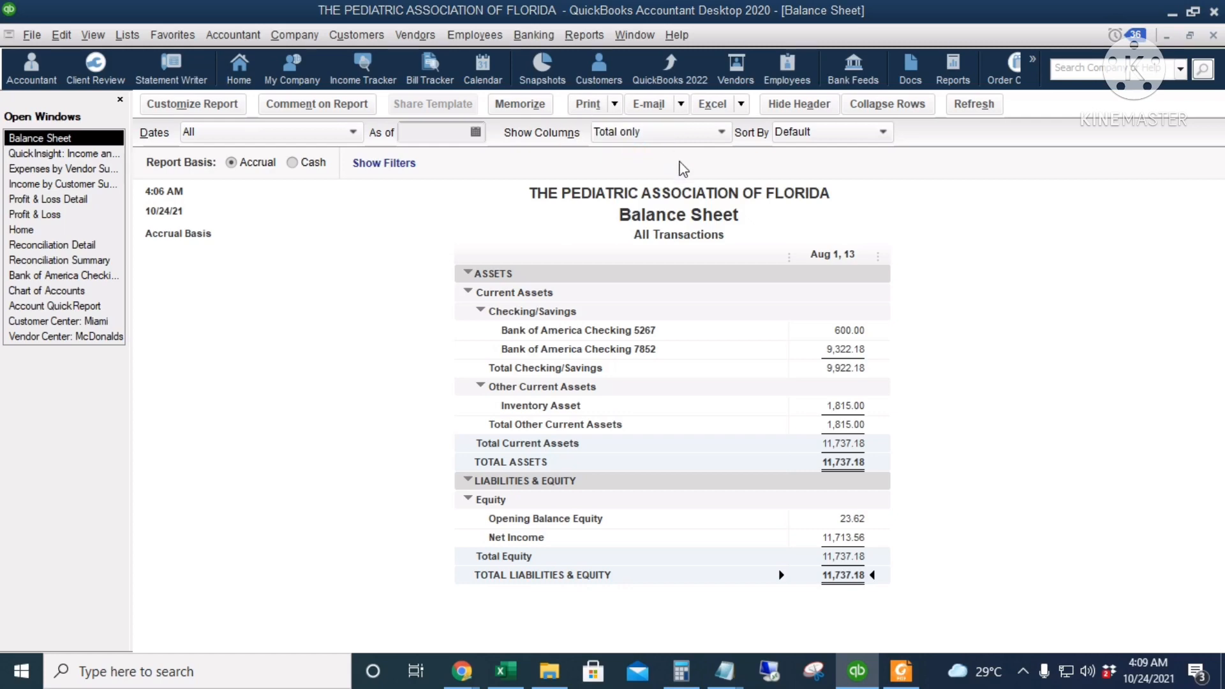
{"action": "left_click", "coordinate": [869, 399]}
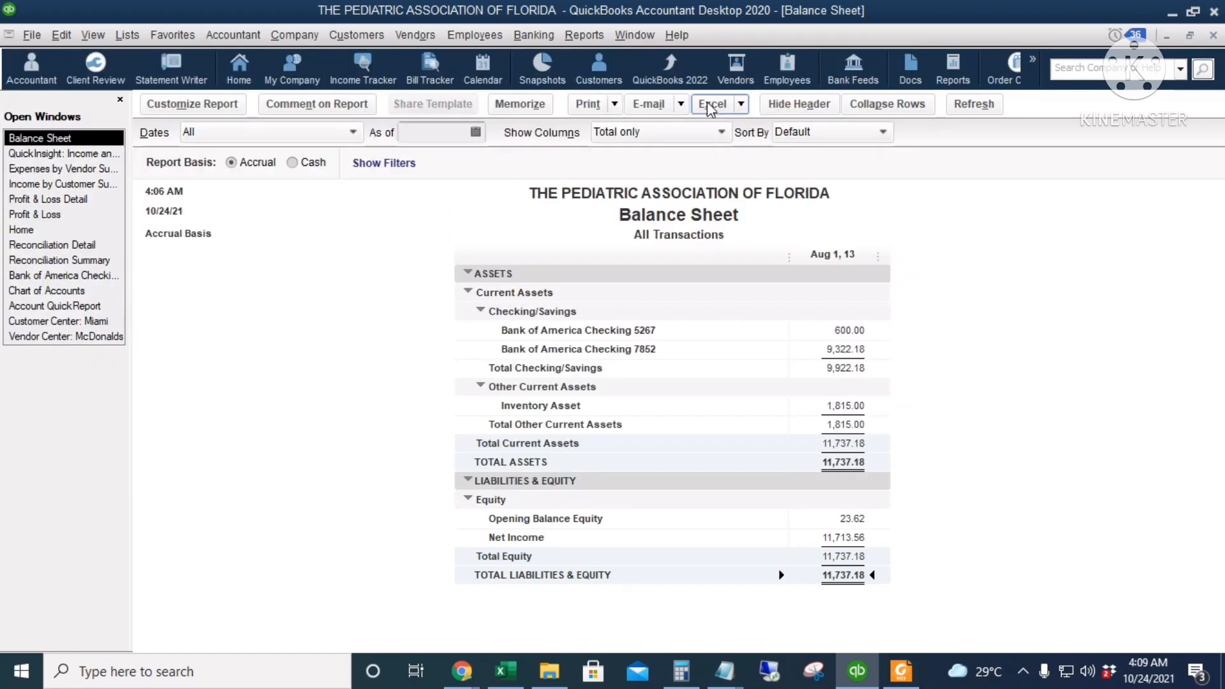
Export the Balance Sheet to Excel as a new worksheet in a new workbook
{"action": "left_click", "coordinate": [709, 106]}
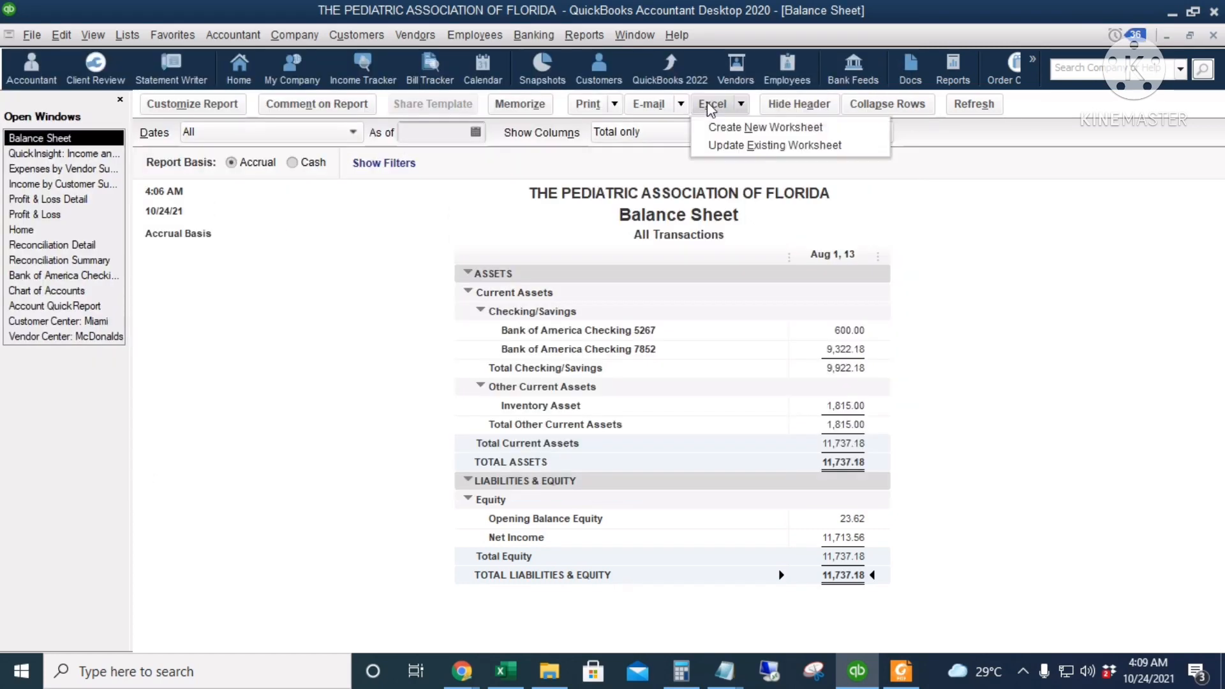
{"action": "left_click", "coordinate": [769, 128]}
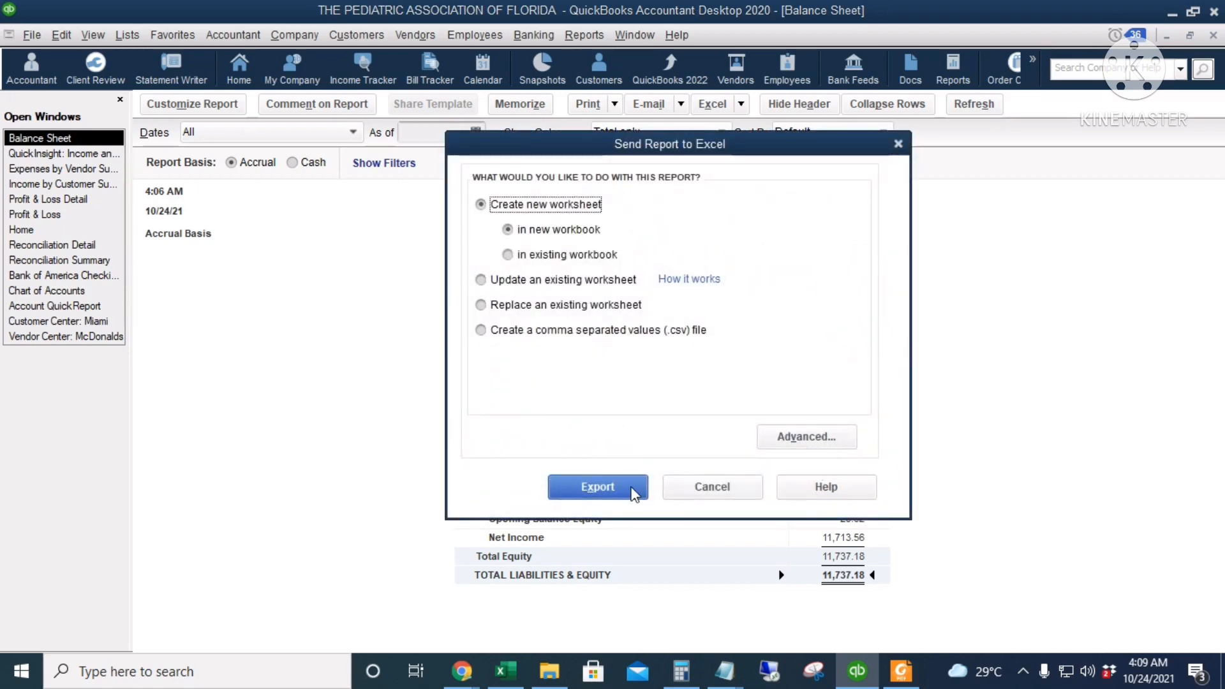
{"action": "left_click", "coordinate": [616, 488]}
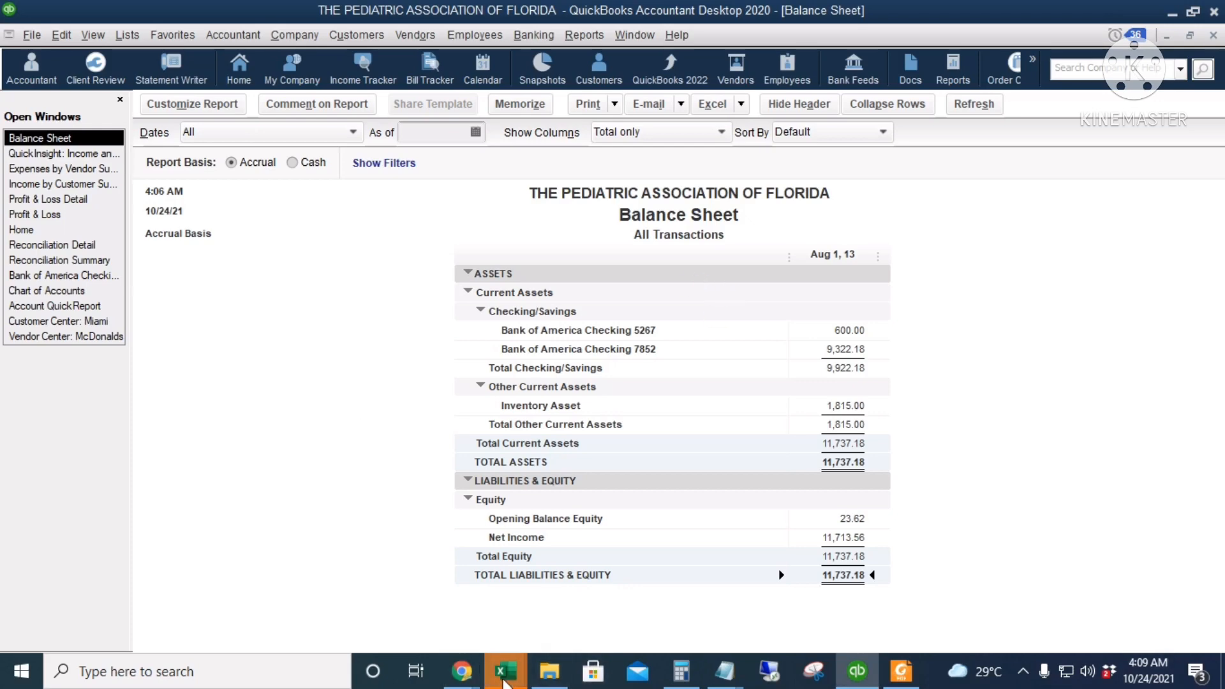
Switch to Excel to look over the exported Balance Sheet and return to QuickBooks
{"action": "mouse_move", "coordinate": [505, 675]}
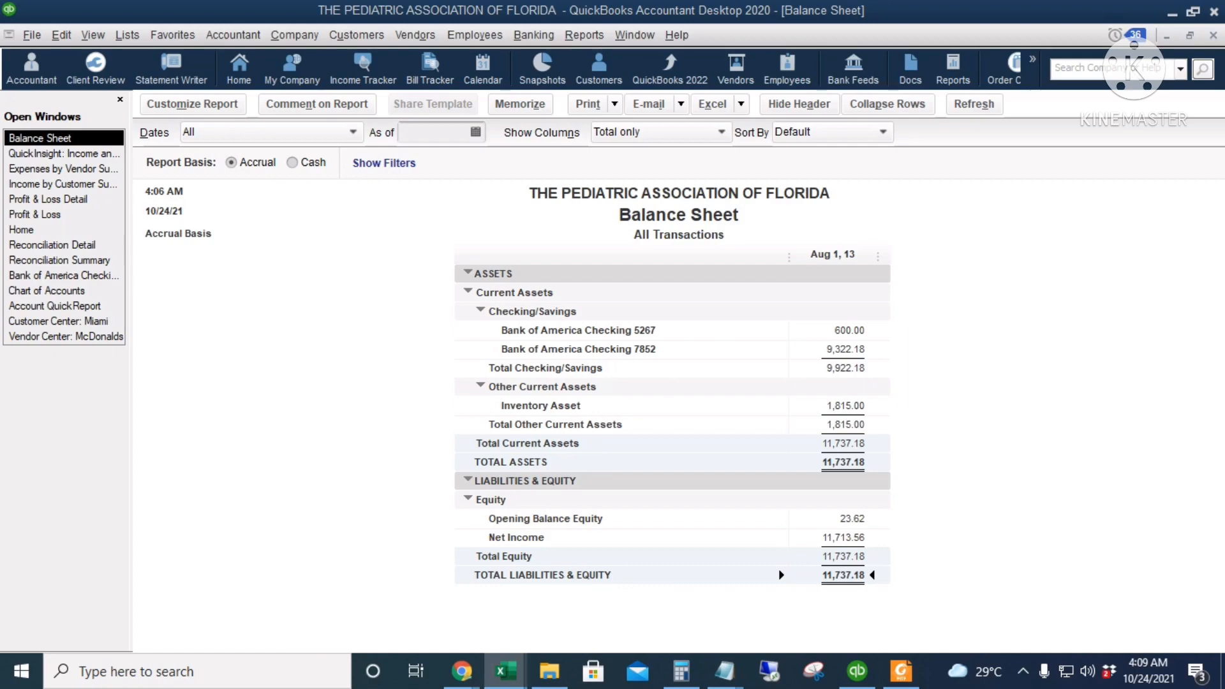
{"action": "left_click_drag", "start_coordinate": [1224, 140], "coordinate": [599, 0]}
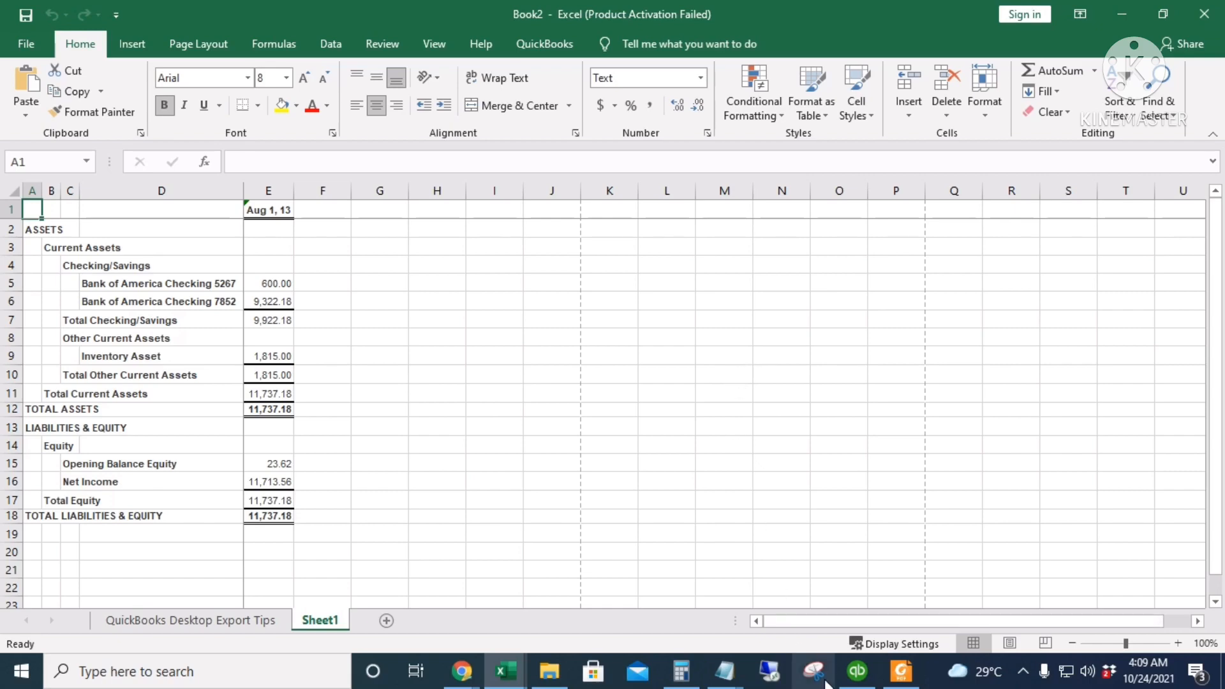
{"action": "left_click", "coordinate": [853, 681]}
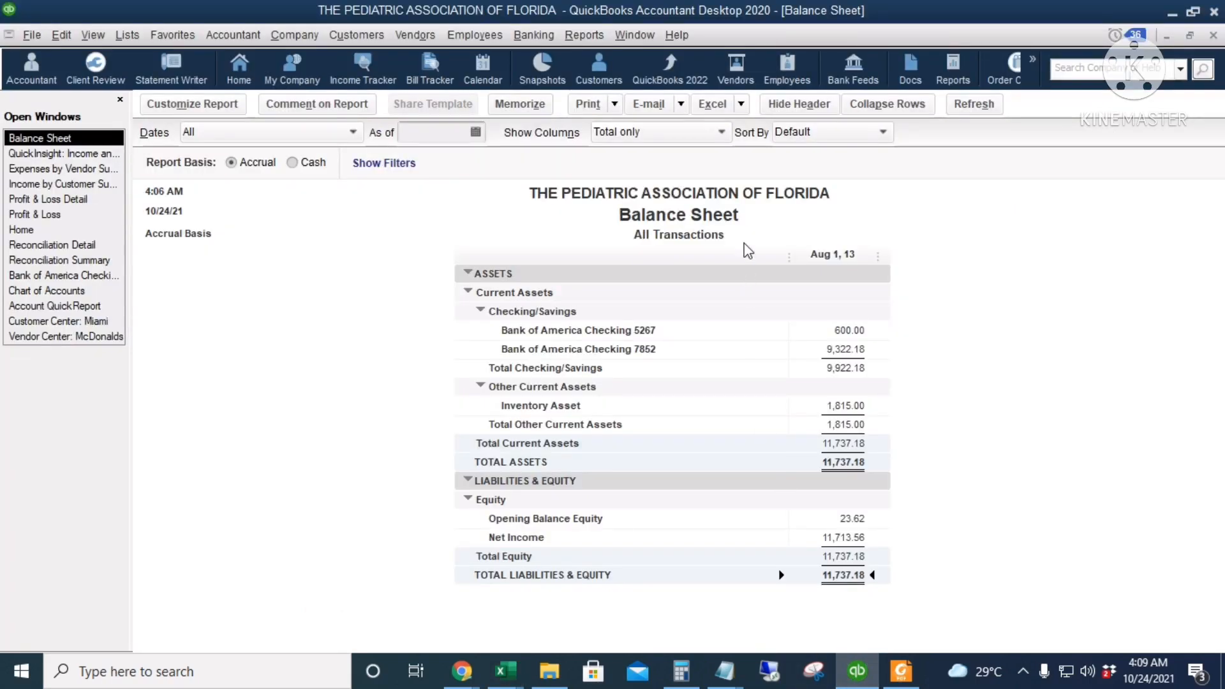
Look through the Balance Sheet's customization options for display, filters, header and footer, and fonts and numbers
{"action": "left_click", "coordinate": [225, 103]}
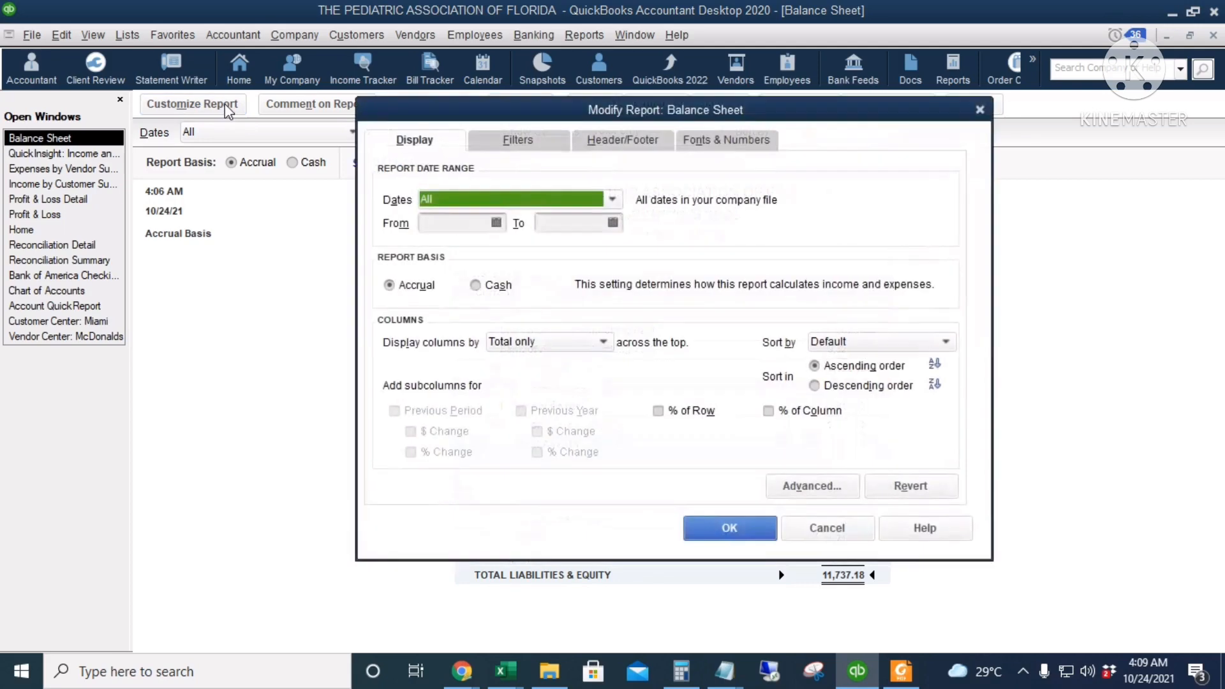
{"action": "left_click", "coordinate": [498, 141]}
{"action": "left_click", "coordinate": [631, 147]}
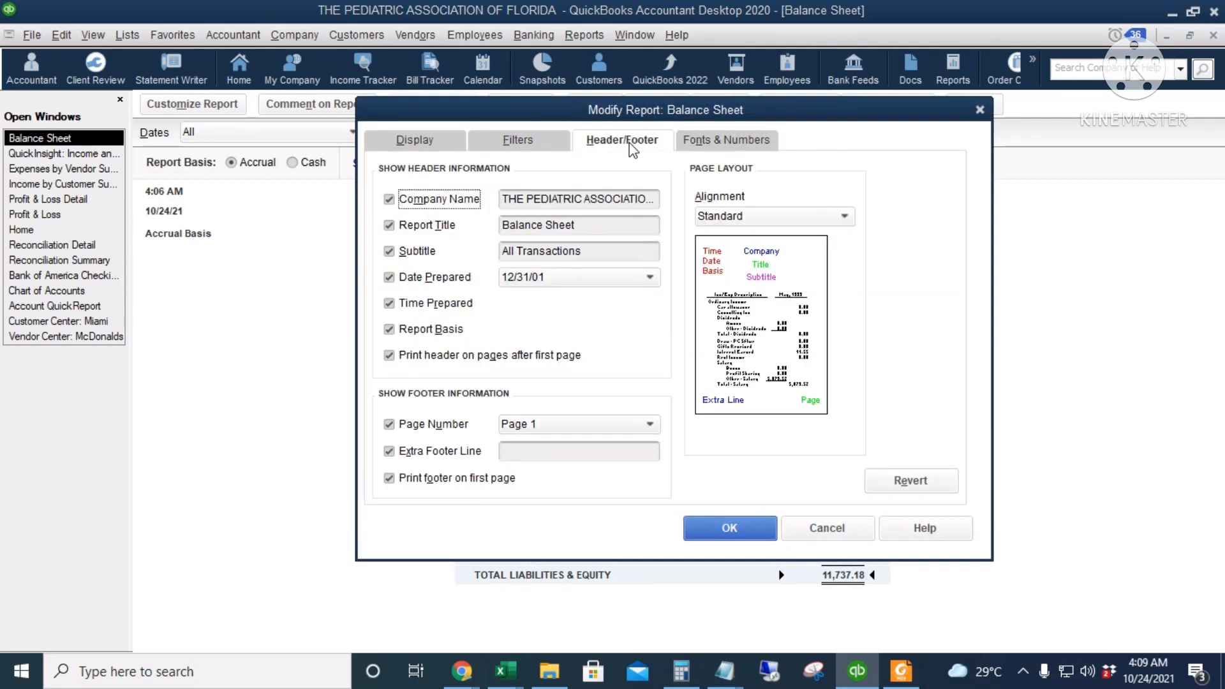
{"action": "left_click", "coordinate": [740, 144]}
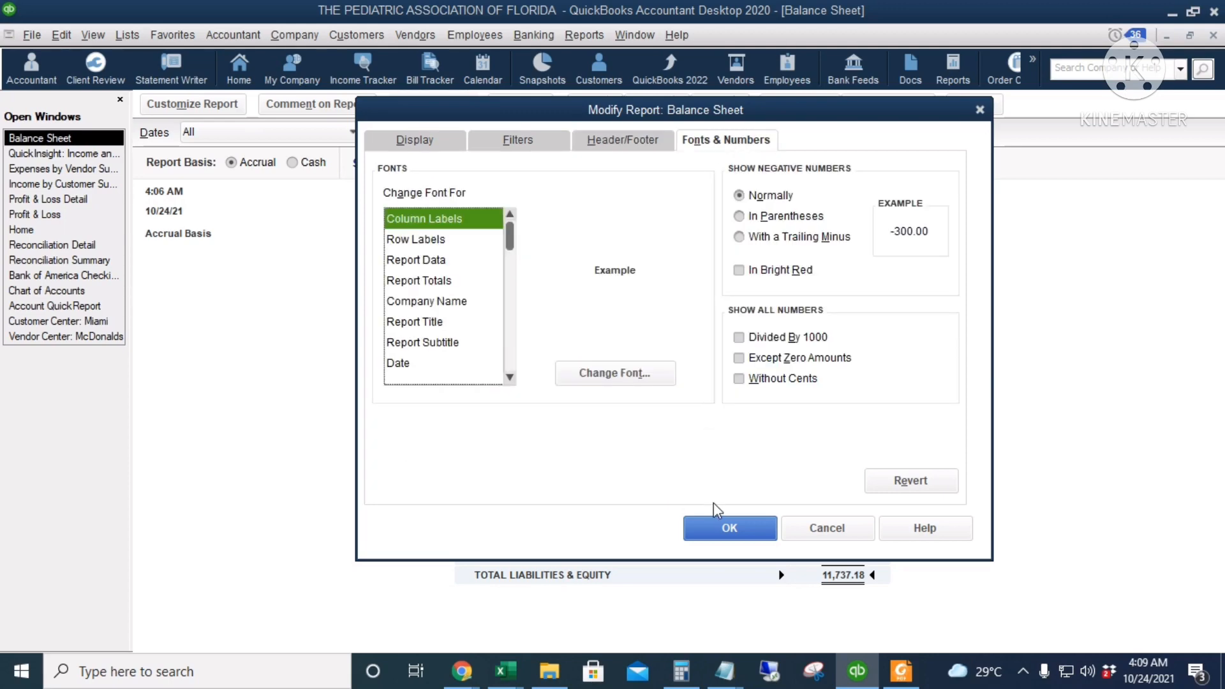
{"action": "left_click", "coordinate": [728, 530]}
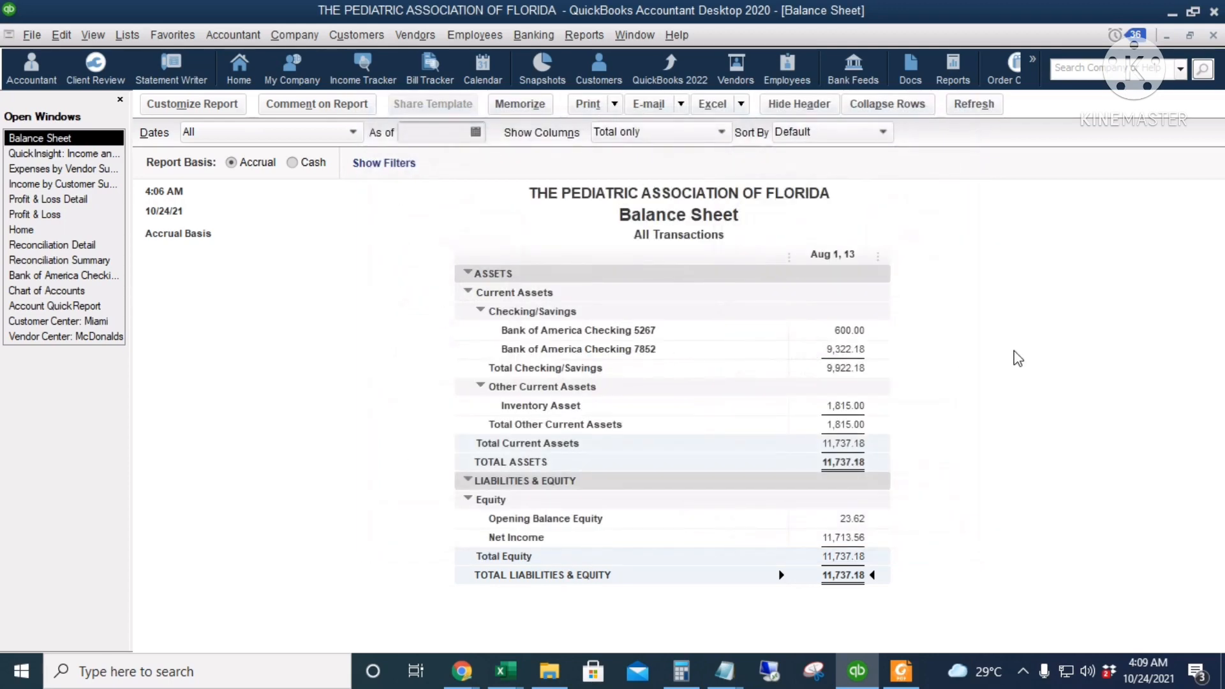
{"action": "left_click", "coordinate": [580, 41]}
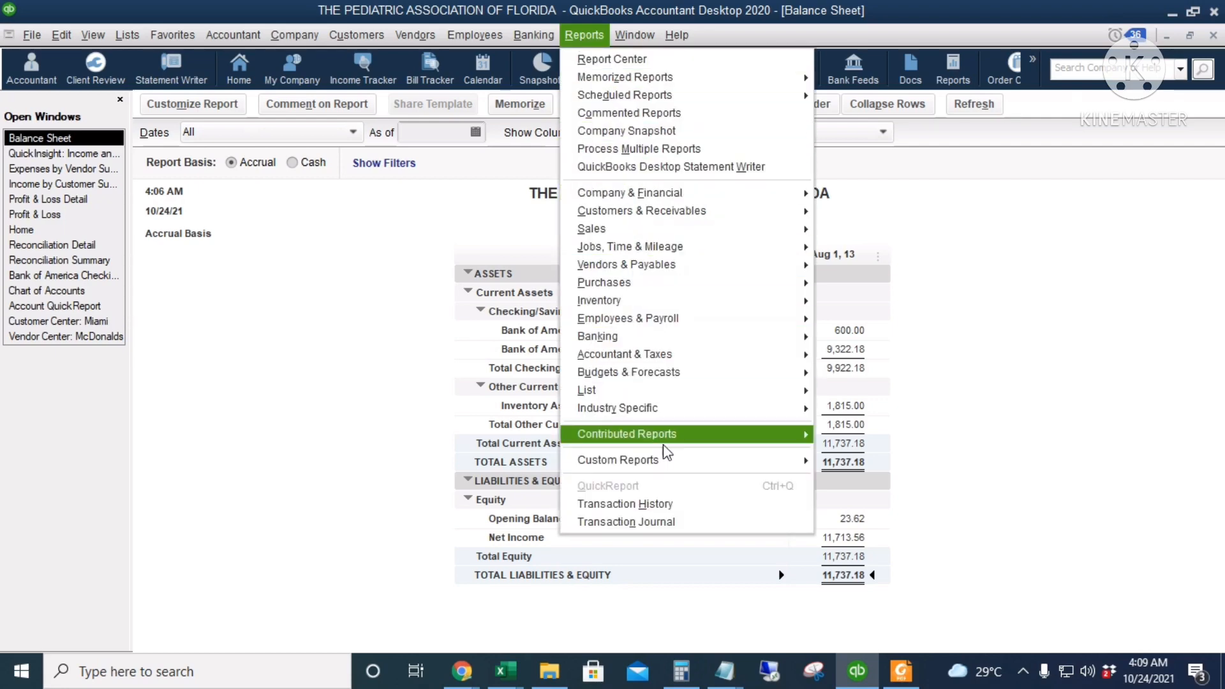
{"action": "mouse_move", "coordinate": [640, 304]}
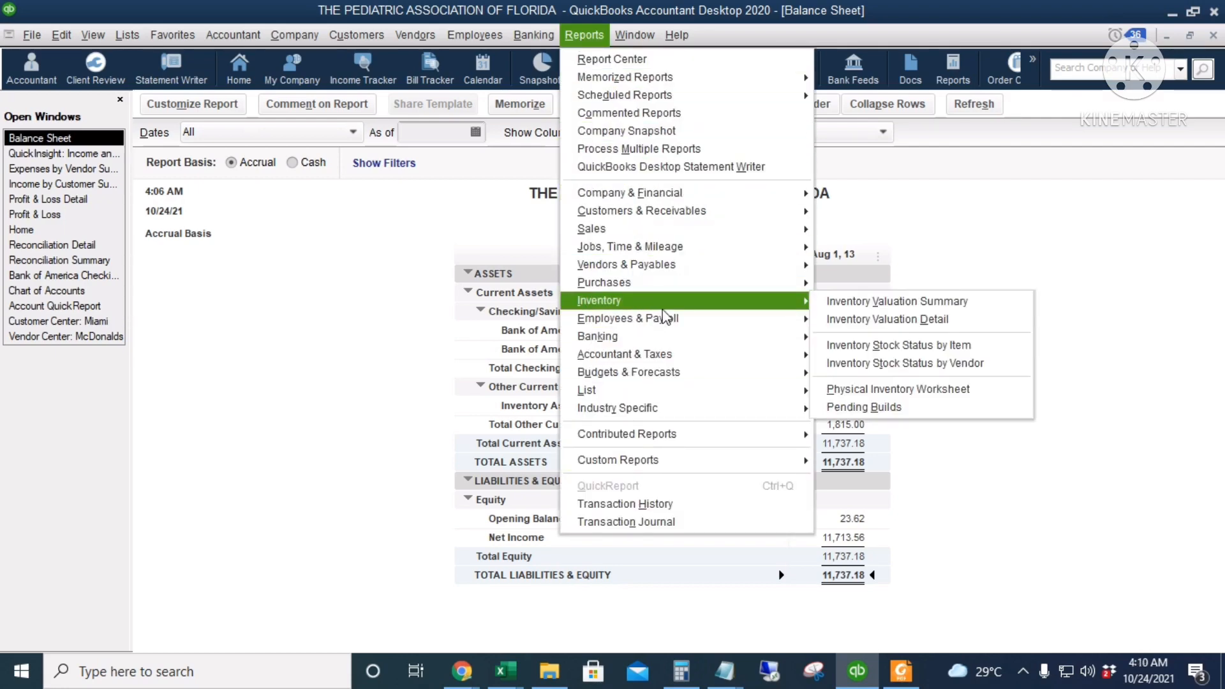
{"action": "mouse_move", "coordinate": [678, 252]}
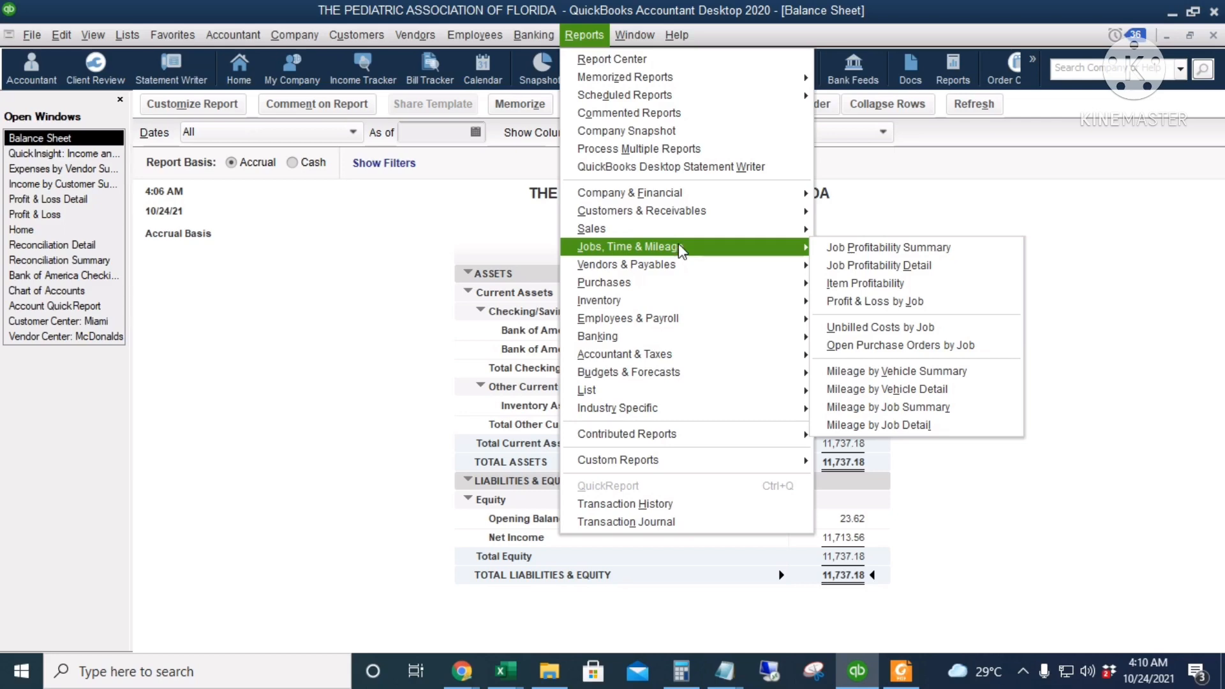
{"action": "left_click", "coordinate": [1211, 539]}
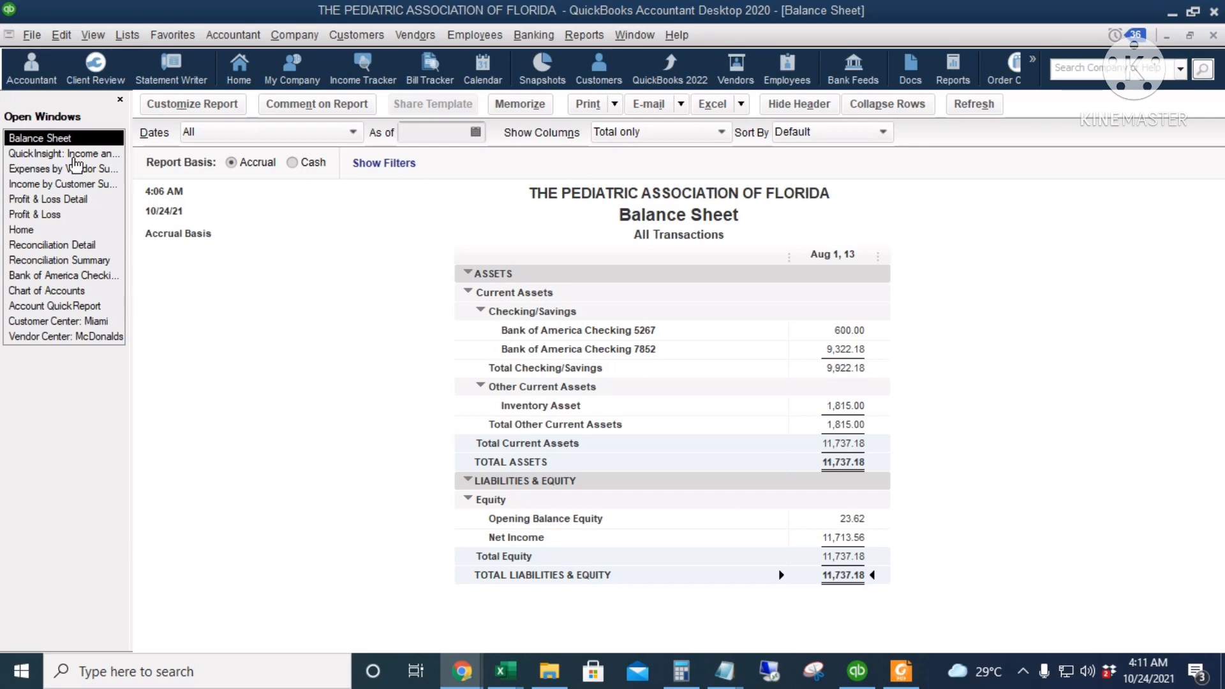
Revisit the open income and expense reports, including Expenses by Vendor Summary and the July 2013 Profit & Loss
{"action": "left_click", "coordinate": [68, 157]}
{"action": "left_click", "coordinate": [75, 185]}
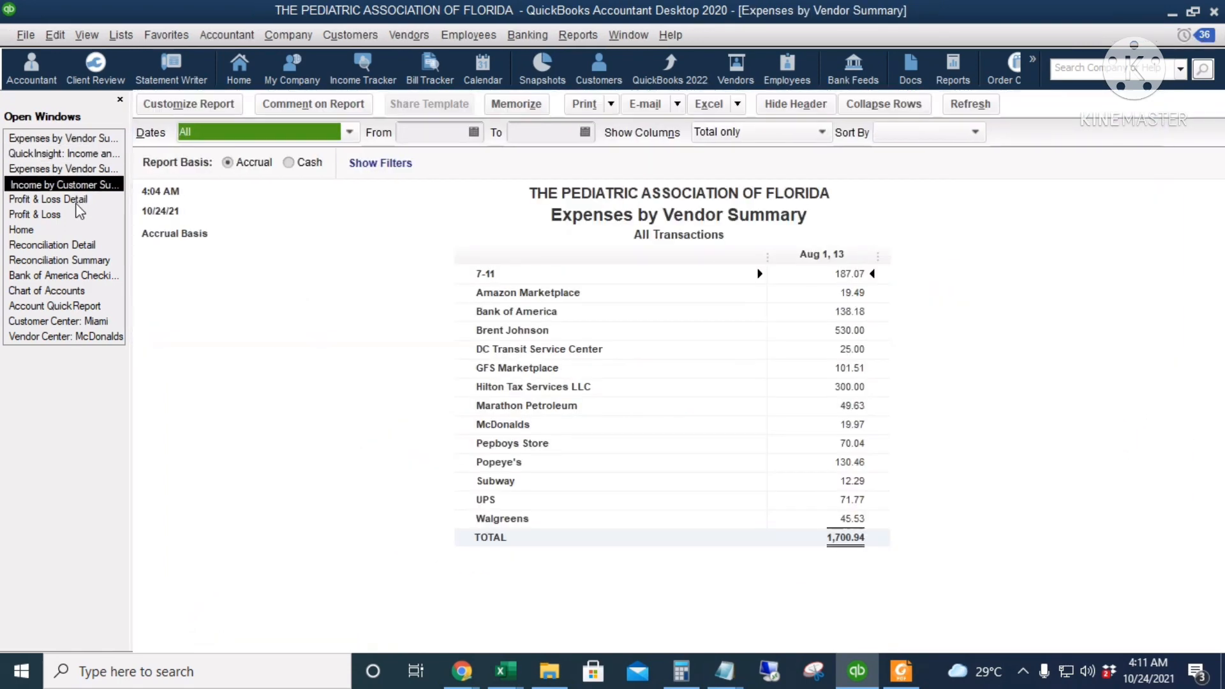
{"action": "left_click", "coordinate": [74, 200]}
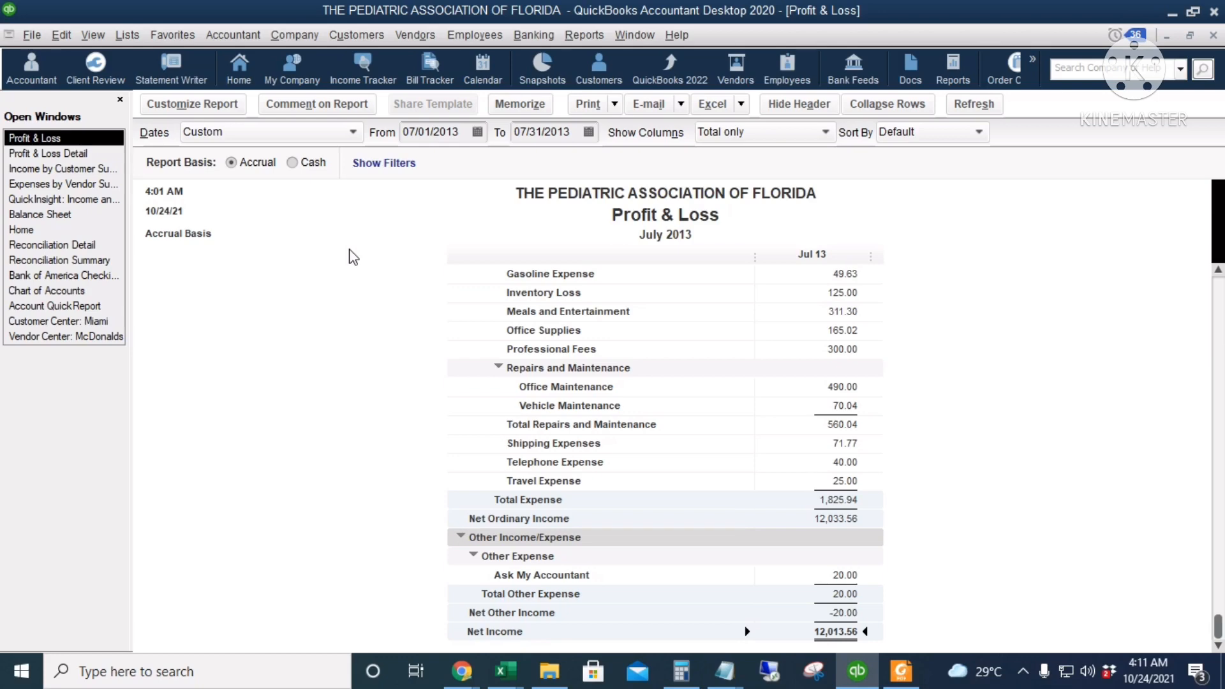
Close all open report windows and close the association's company file
{"action": "left_click", "coordinate": [639, 36]}
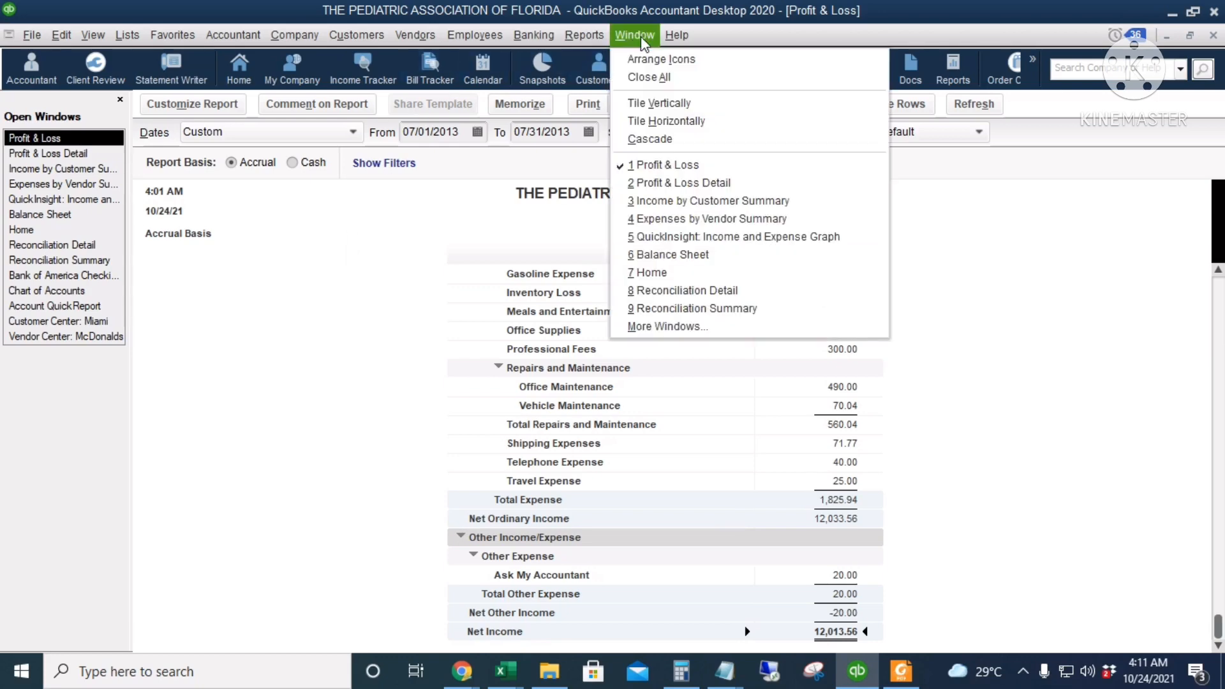
{"action": "left_click", "coordinate": [652, 81]}
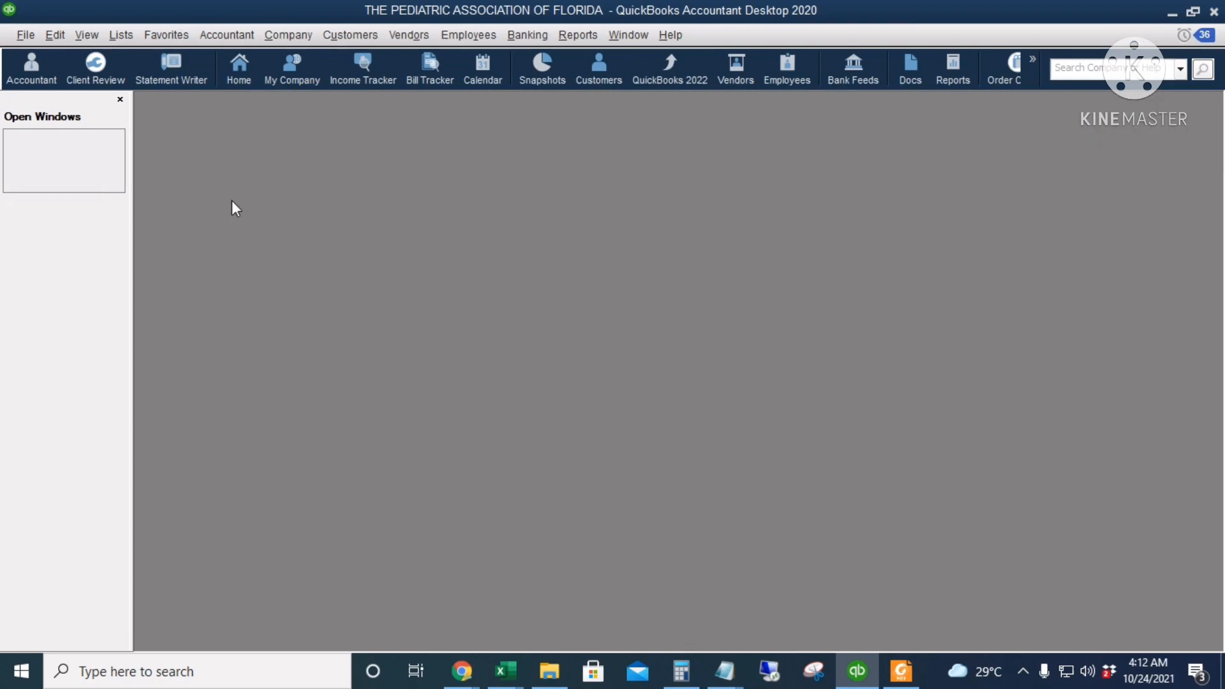
{"action": "left_click", "coordinate": [25, 36]}
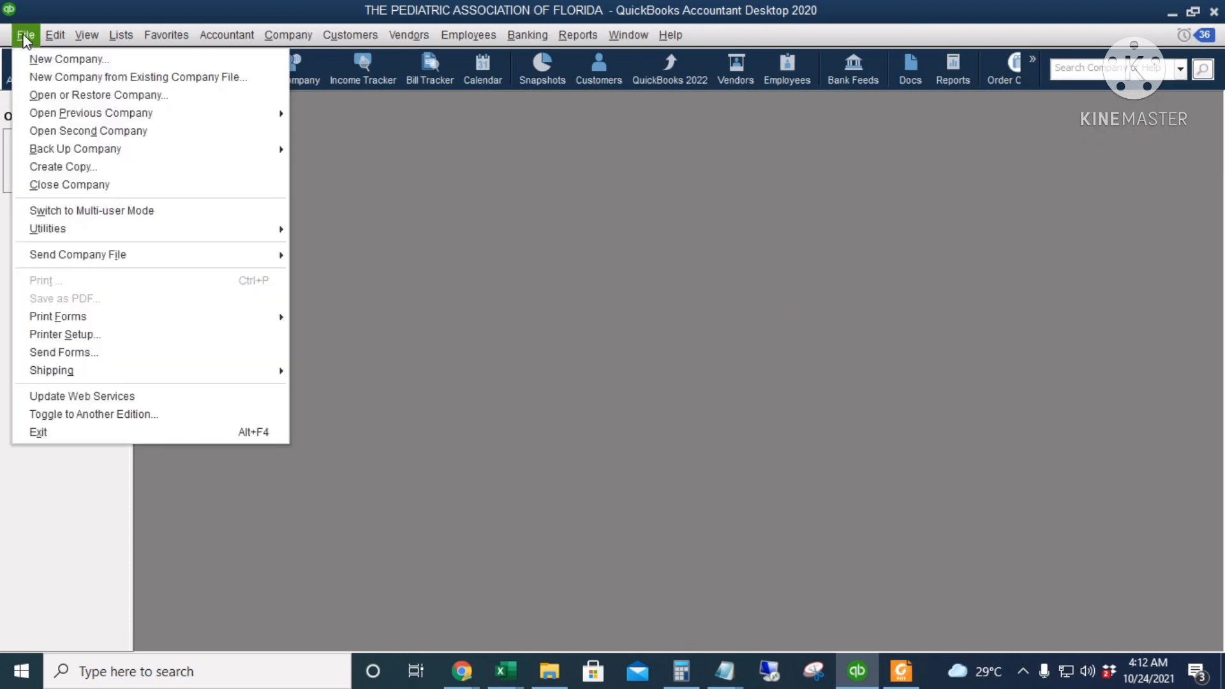
{"action": "left_click", "coordinate": [148, 191]}
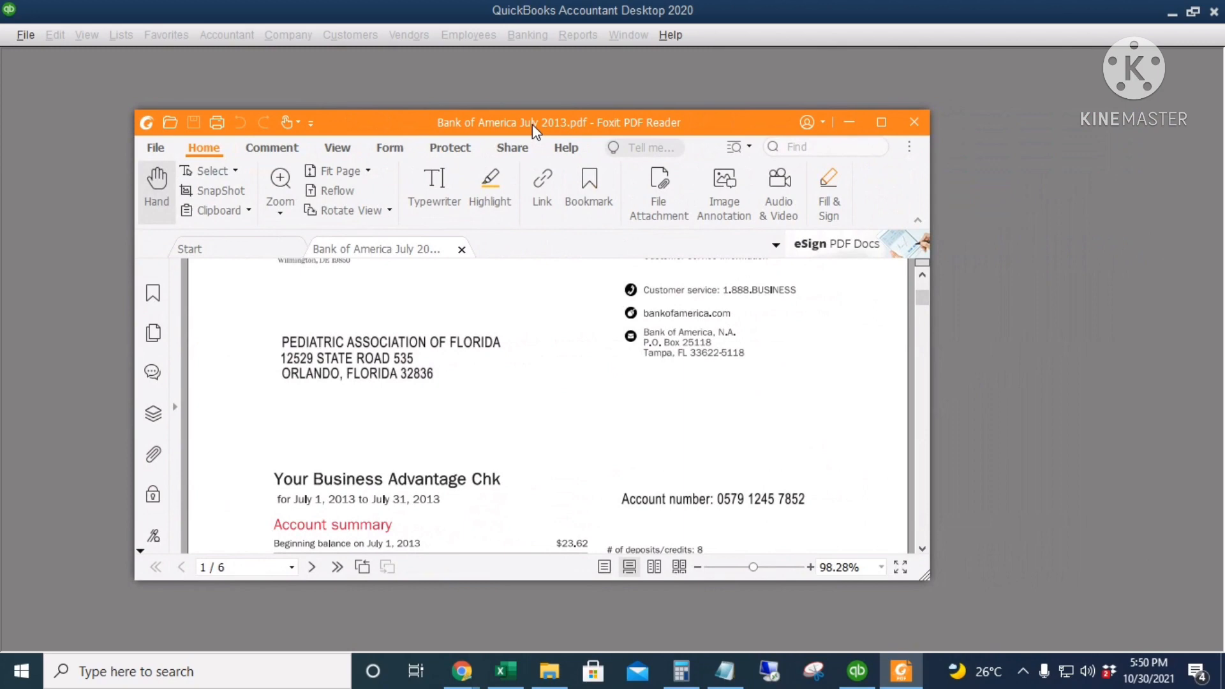
Open Bank of America July 2013.pdf in Foxit PDF Reader and review its account summary, deposits and withdrawals
{"action": "double_click", "coordinate": [532, 123]}
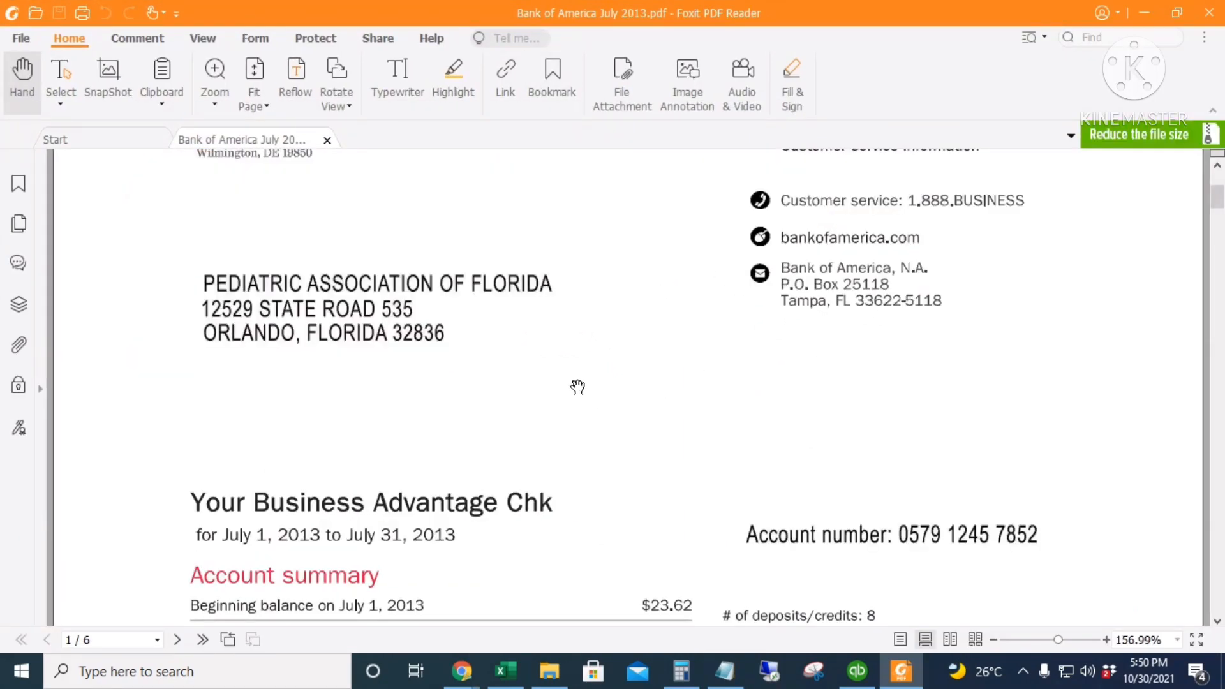
{"action": "scroll", "coordinate": [581, 381], "scroll_direction": "down", "scroll_amount": 1}
{"action": "scroll", "coordinate": [583, 381], "scroll_direction": "down", "scroll_amount": 15}
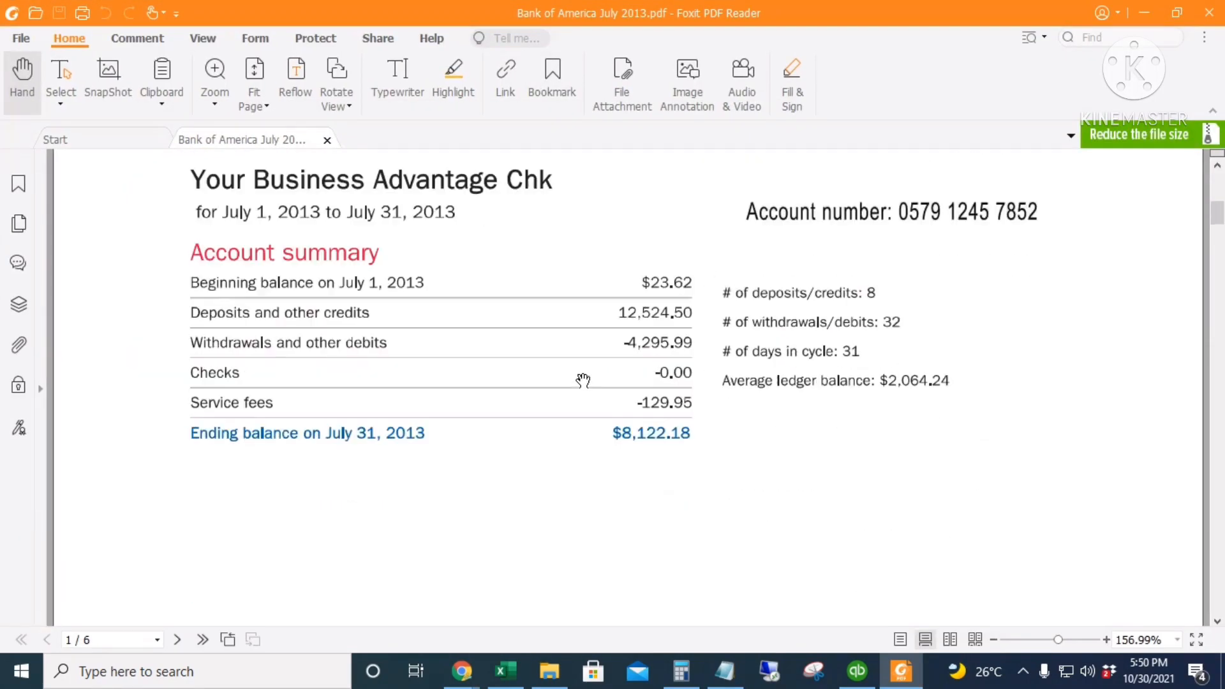
{"action": "scroll", "coordinate": [582, 381], "scroll_direction": "down", "scroll_amount": 20}
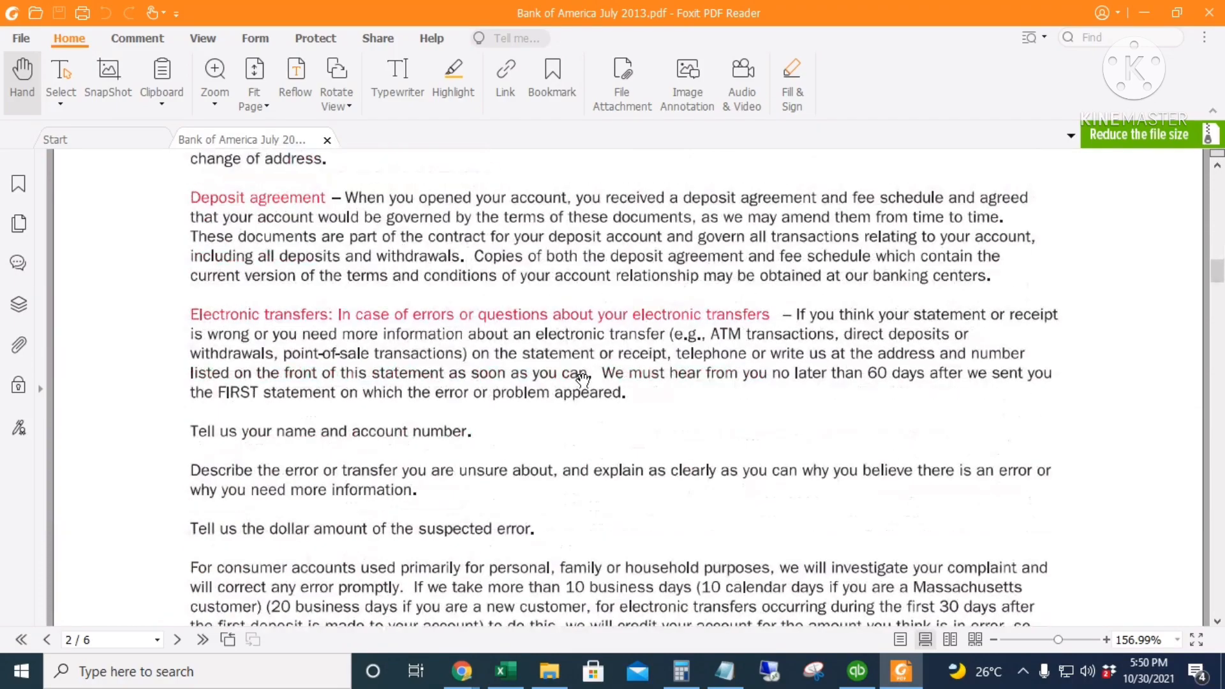
{"action": "scroll", "coordinate": [786, 462], "scroll_direction": "down", "scroll_amount": 6}
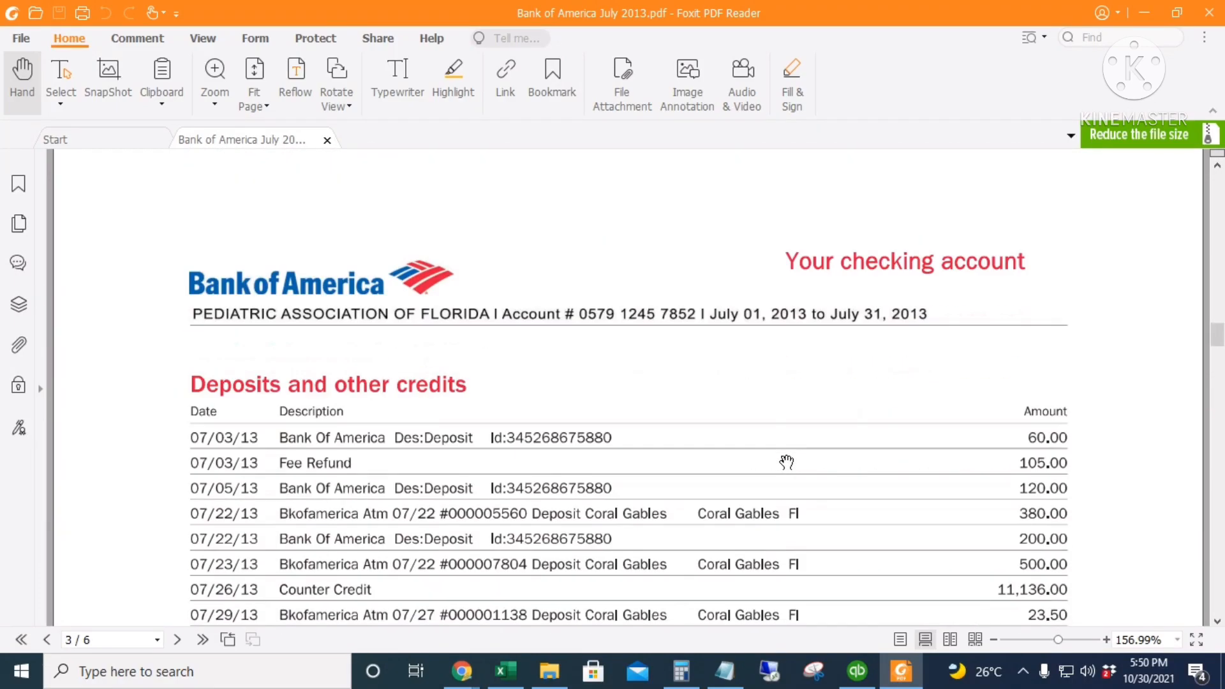
{"action": "scroll", "coordinate": [786, 462], "scroll_direction": "down", "scroll_amount": 4}
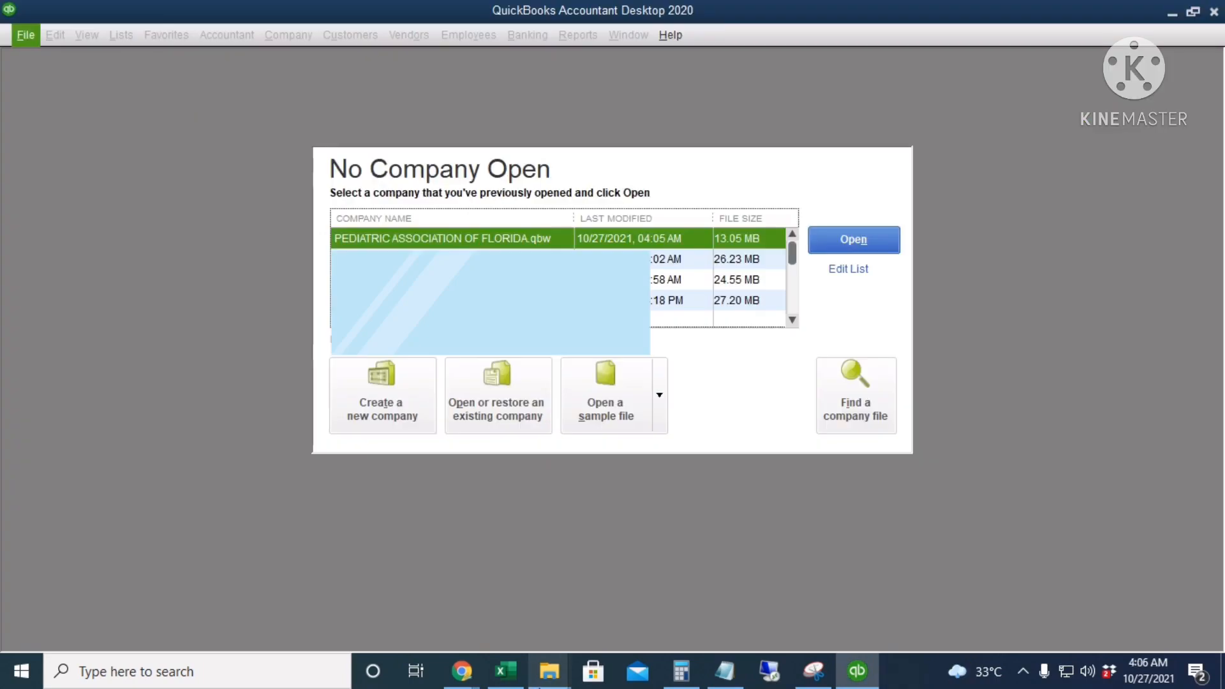
Switch to Chrome and view the opening pages of the QuickBooks 2016 The Missing Manual PDF in Google Drive
{"action": "mouse_move", "coordinate": [549, 671]}
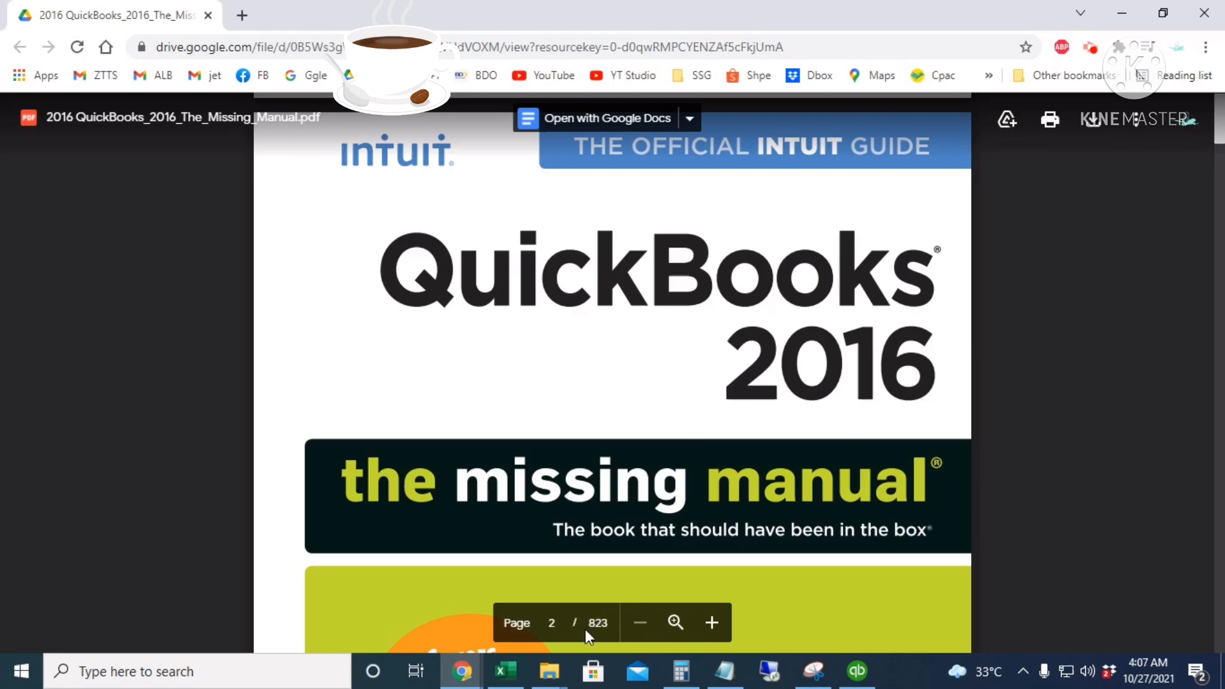
{"action": "scroll", "coordinate": [634, 439], "scroll_direction": "down", "scroll_amount": 3}
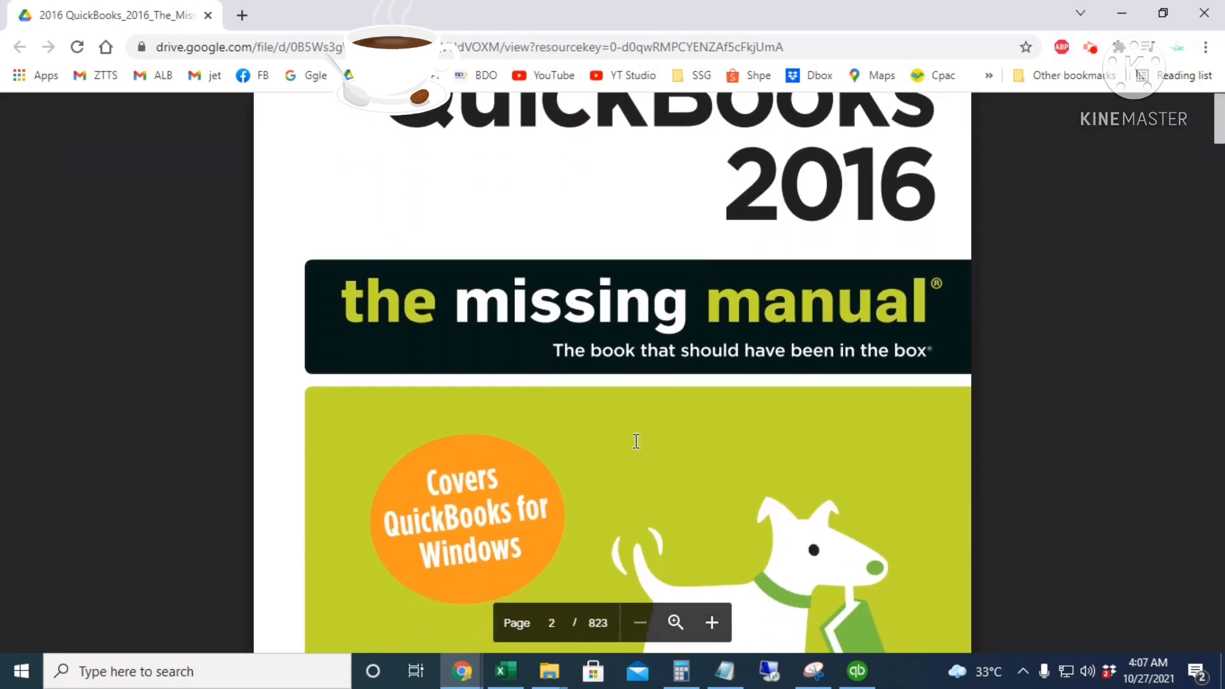
{"action": "scroll", "coordinate": [634, 439], "scroll_direction": "up", "scroll_amount": 2}
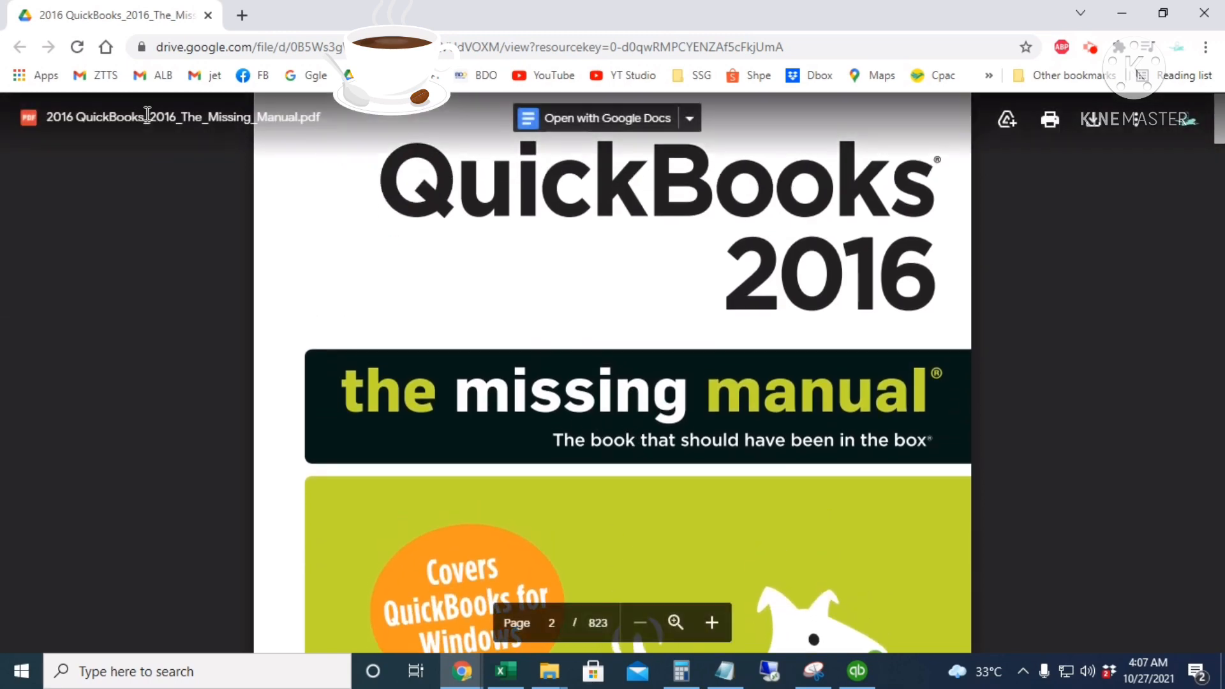